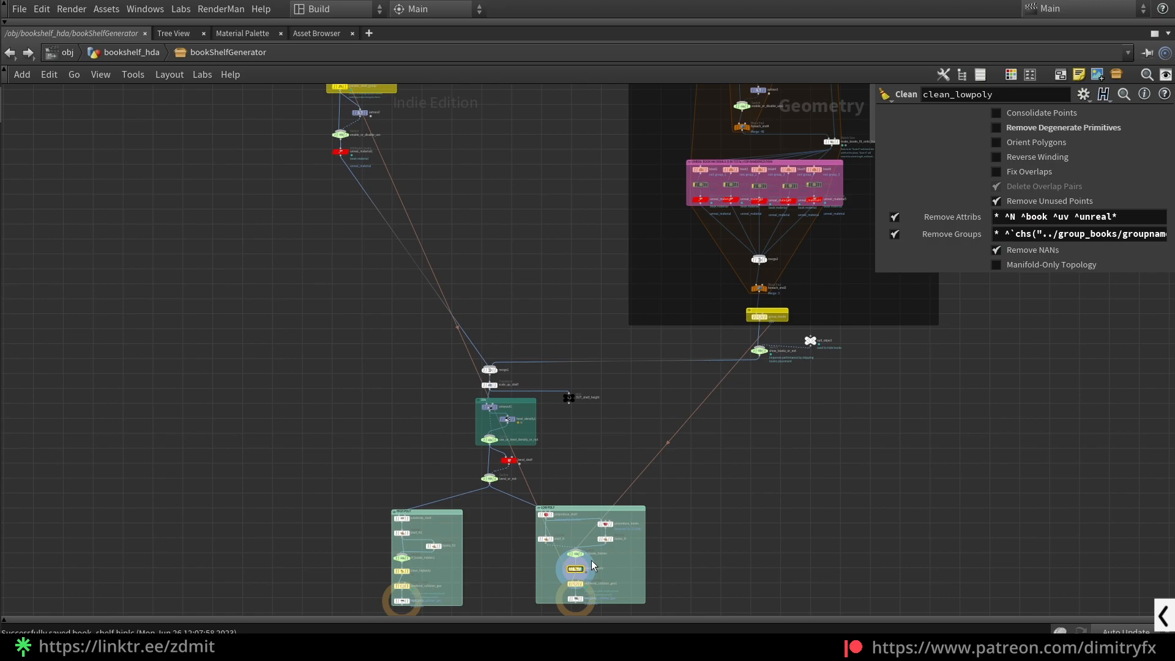
# Step: Restore the split pane layout and select the width line node in the HORIZONTAL PLANKS network box
pyautogui.hotkey('ctrl', 'b')
pyautogui.moveTo(617, 525); pyautogui.dragTo(799, 510, button='middle')
pyautogui.scroll(3, 799, 510)
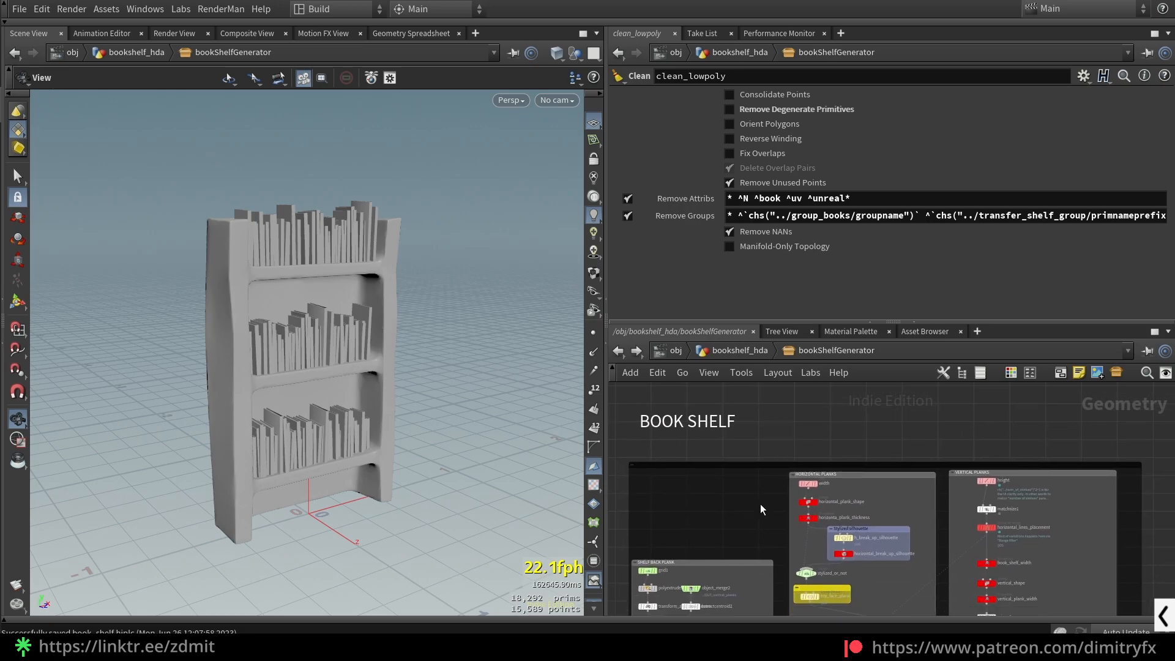
pyautogui.click(817, 479)
pyautogui.scroll(3, 884, 519)
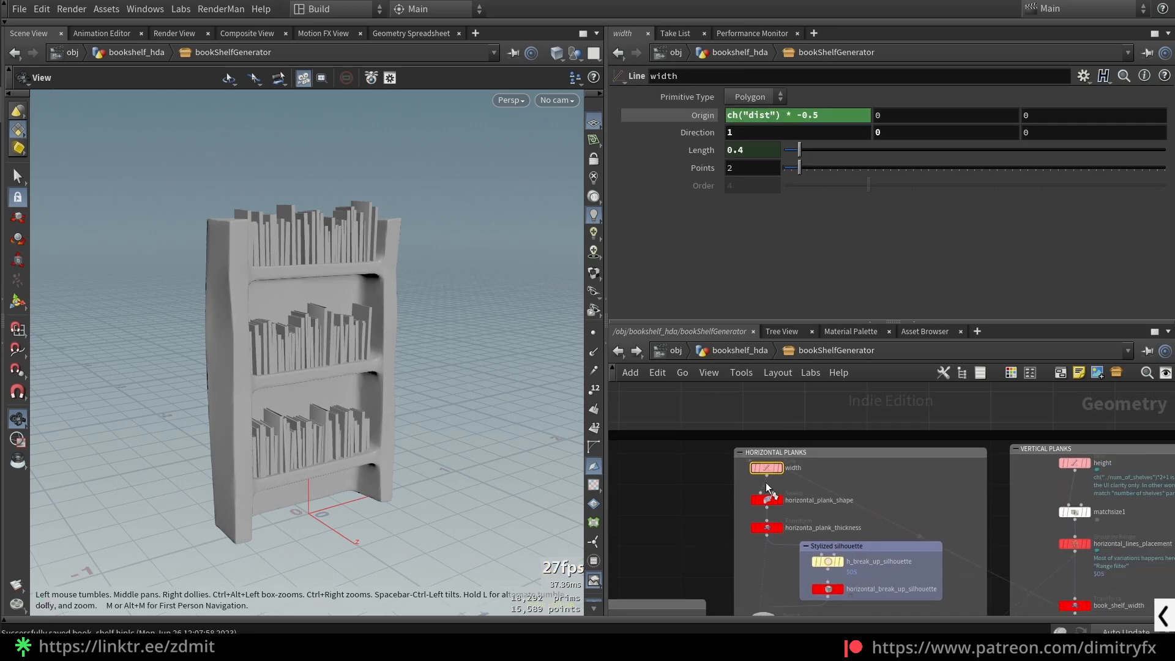
# Step: Display the width line with its points visible and view its proportional line length presets
pyautogui.click(778, 468)
pyautogui.click(593, 332)
pyautogui.moveTo(525, 401); pyautogui.dragTo(378, 463)
pyautogui.click(1084, 75)
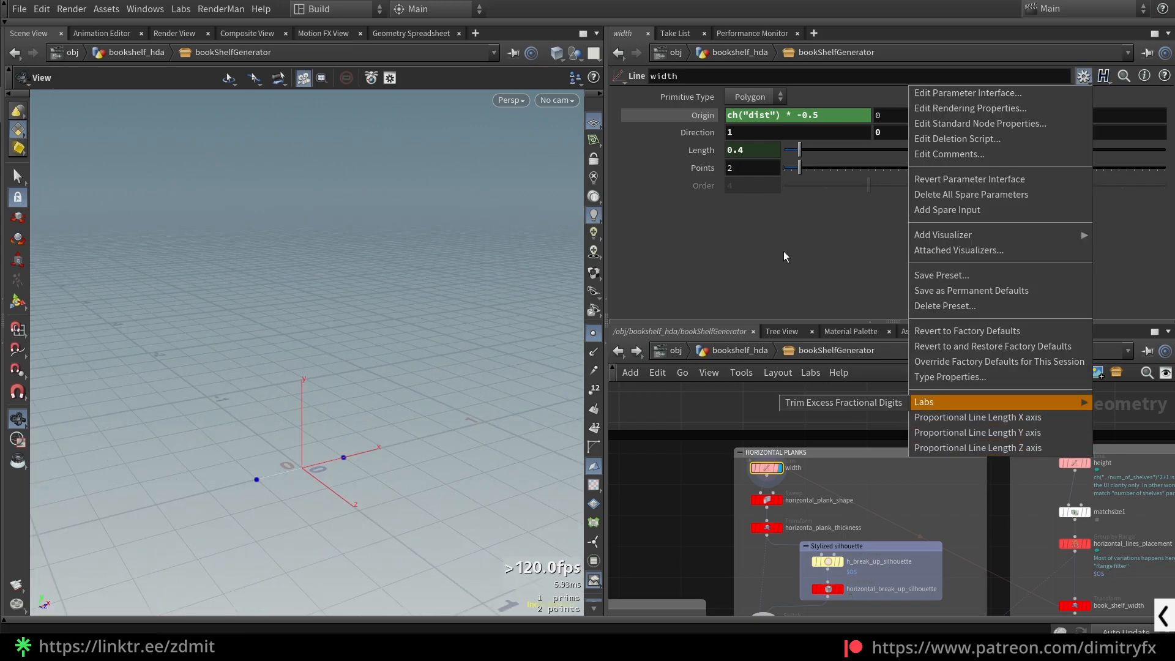
pyautogui.click(766, 127)
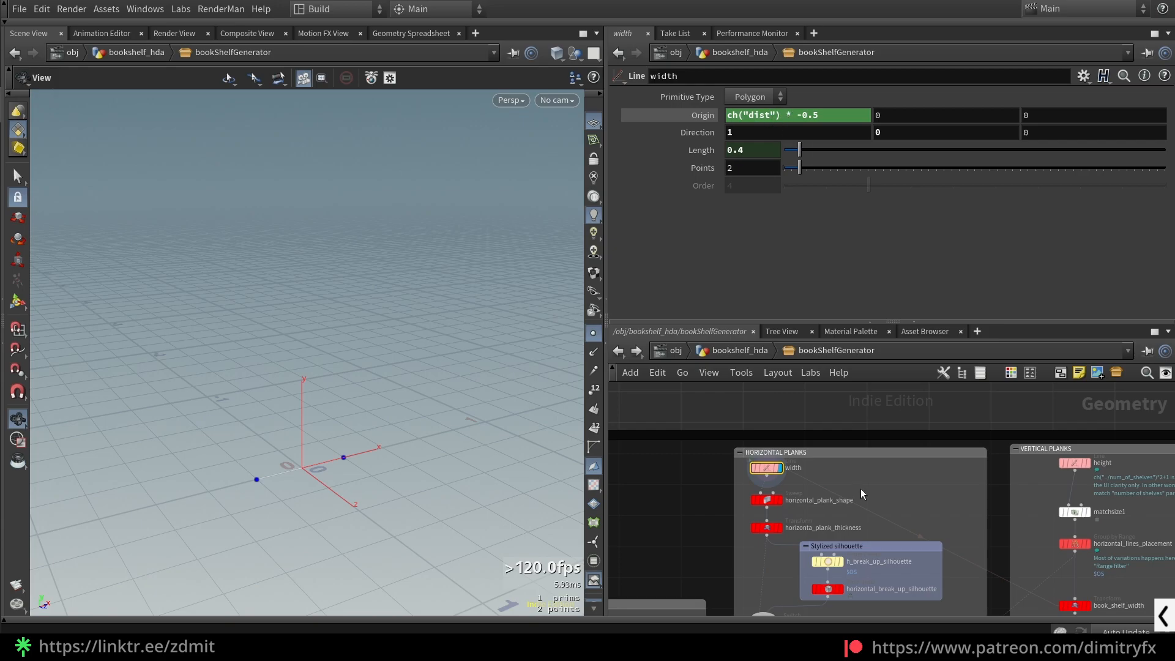
# Step: Add a Line node beside the HORIZONTAL PLANKS box and display it
pyautogui.moveTo(801, 150); pyautogui.dragTo(793, 150)
pyautogui.press('Tab')
pyautogui.write('line')
pyautogui.press('Return')
pyautogui.click(699, 478)
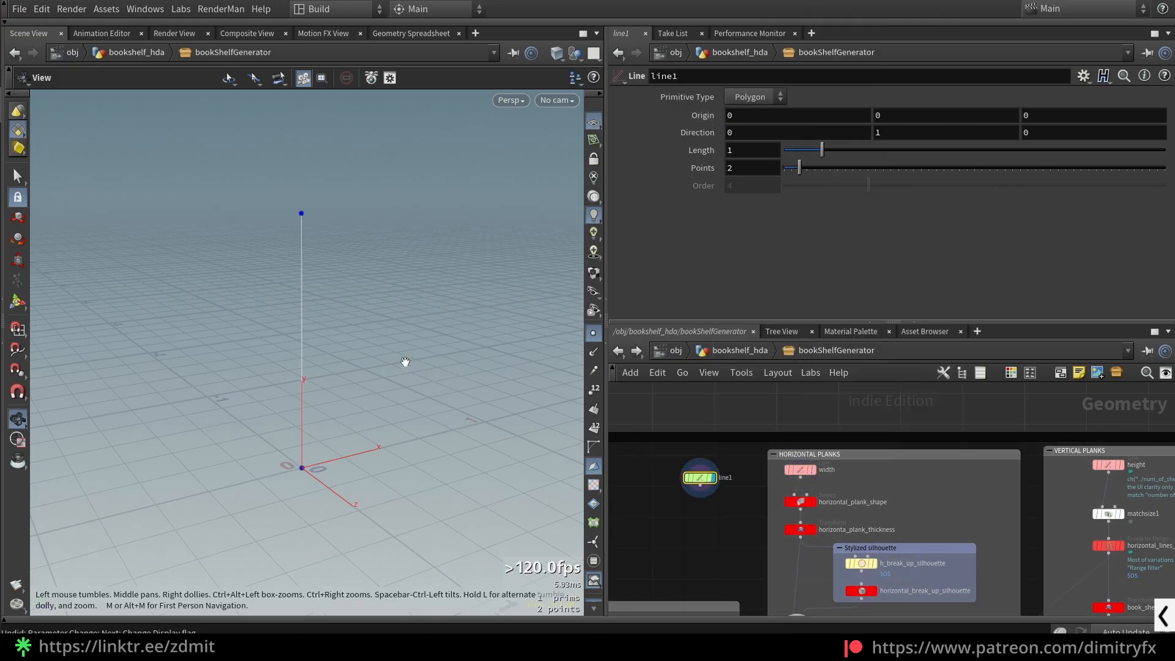
# Step: Set the new line's direction to 1, 0, 0
pyautogui.click(734, 132)
pyautogui.write('1')
pyautogui.press('Tab')
pyautogui.write('0')
pyautogui.press('Return')
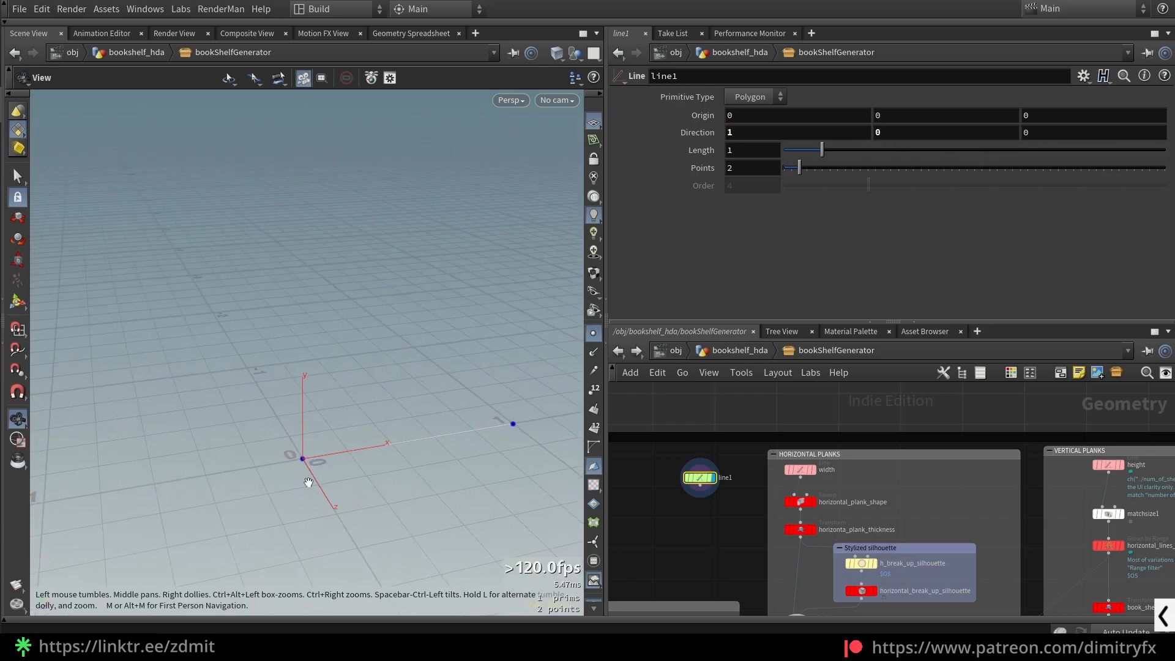
# Step: Hide the origin axes in the viewport and set the new line's length to 0.39
pyautogui.press('d')
pyautogui.click(64, 231)
pyautogui.press('Escape')
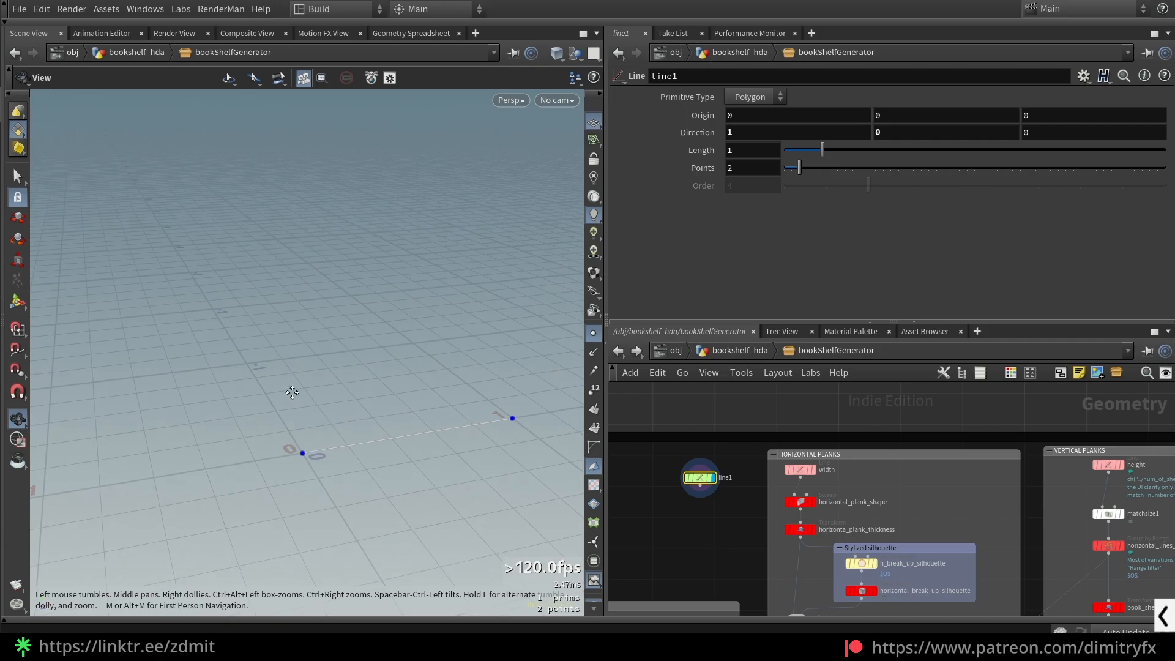
pyautogui.moveTo(822, 150); pyautogui.dragTo(798, 148)
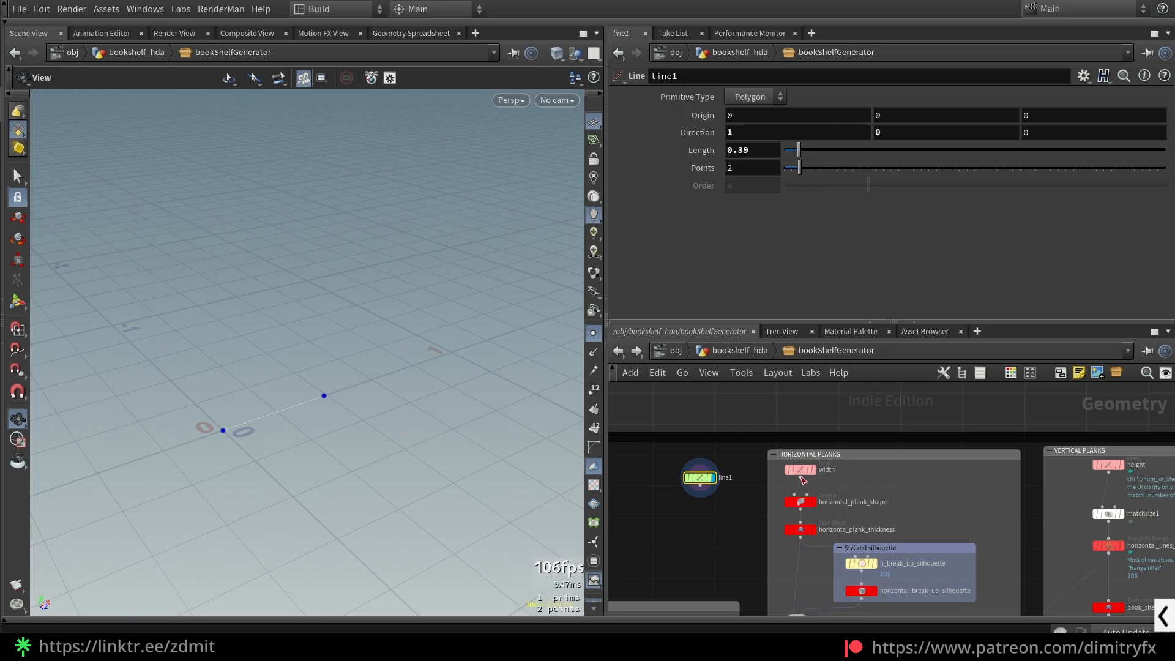
# Step: Display the width line again and examine its Origin X expression, preset options and Length parameter options
pyautogui.click(802, 471)
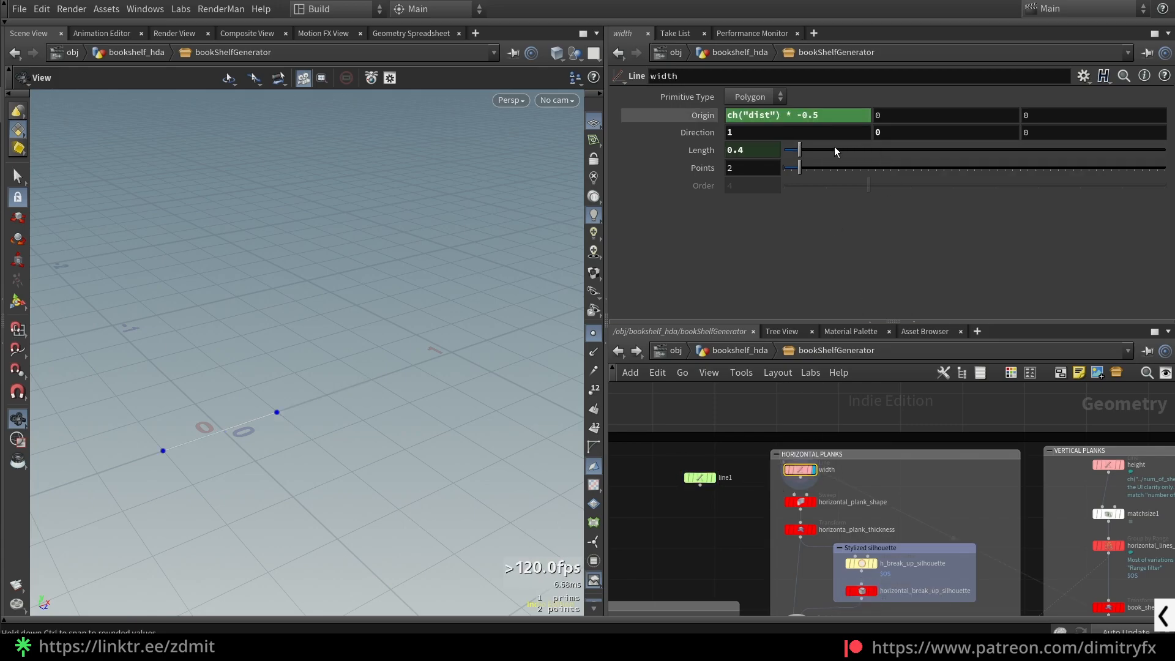
pyautogui.moveTo(801, 148); pyautogui.dragTo(728, 117)
pyautogui.click(845, 208)
pyautogui.click(1081, 77)
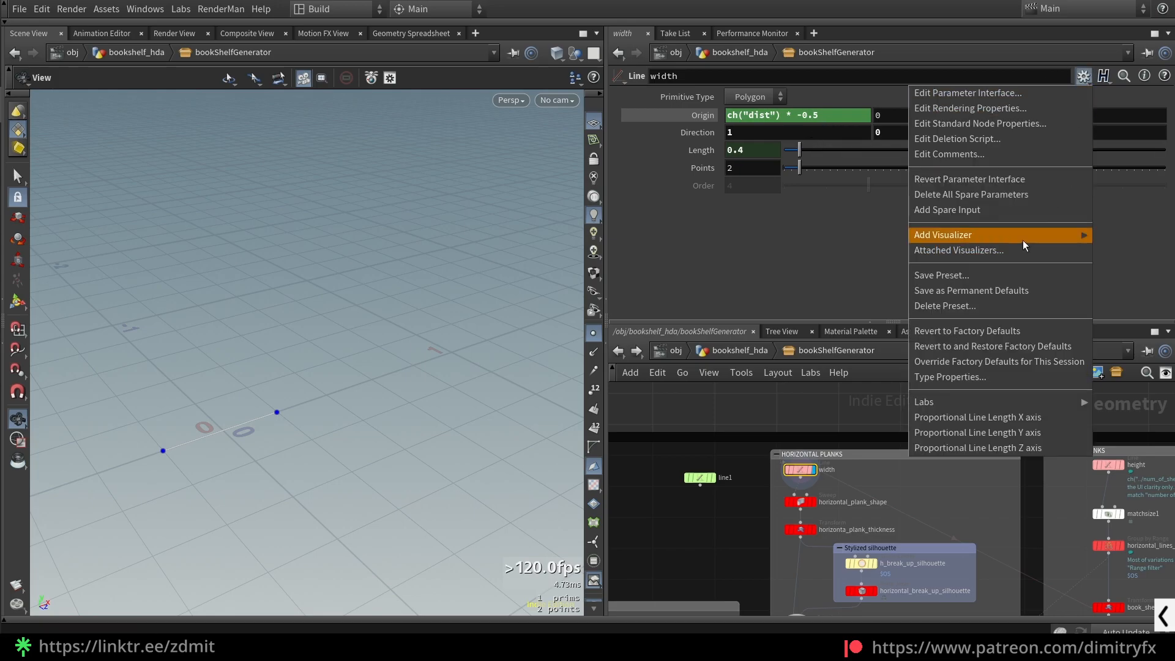
pyautogui.click(797, 250)
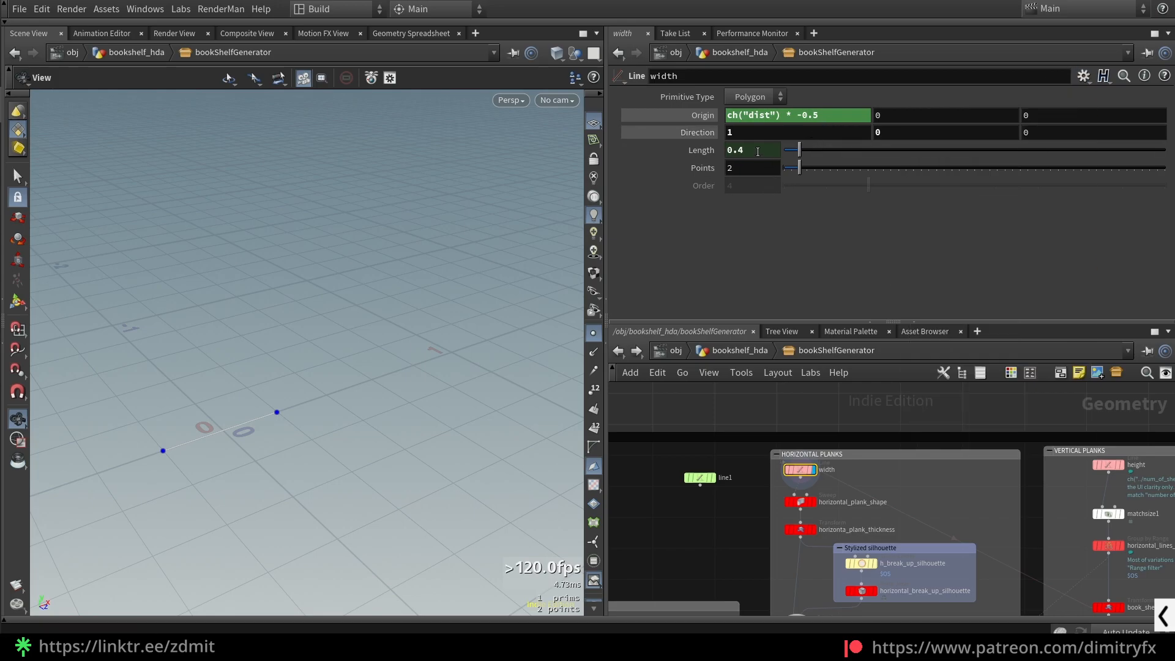
pyautogui.rightClick(758, 151)
pyautogui.click(796, 260)
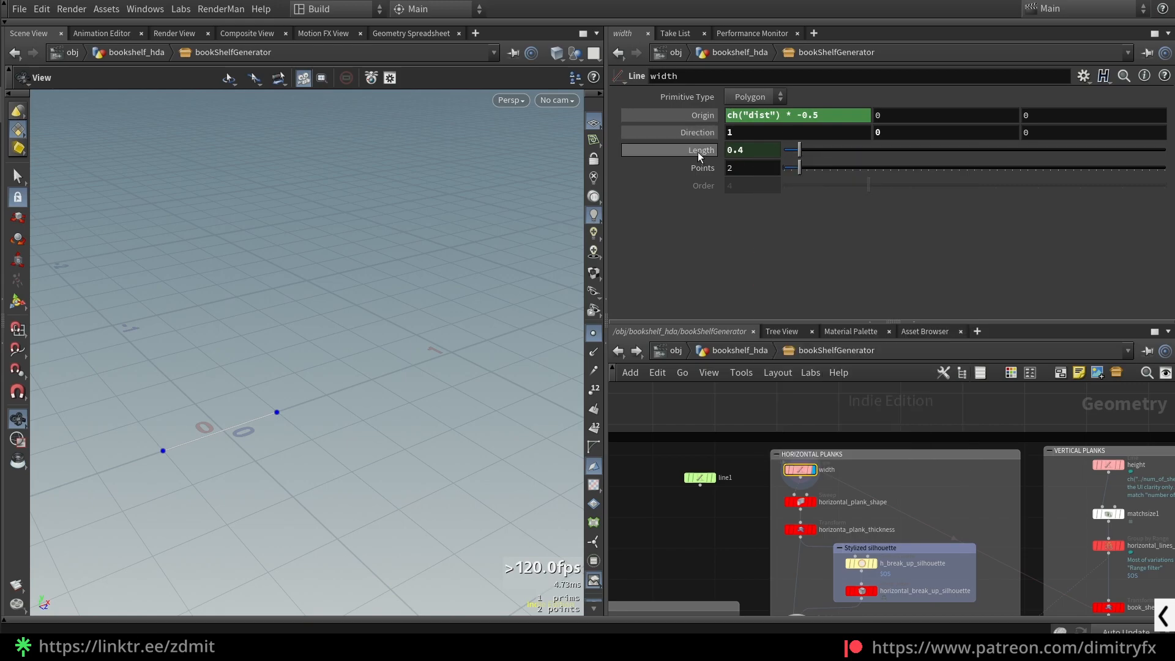
pyautogui.rightClick(744, 112)
pyautogui.click(645, 255)
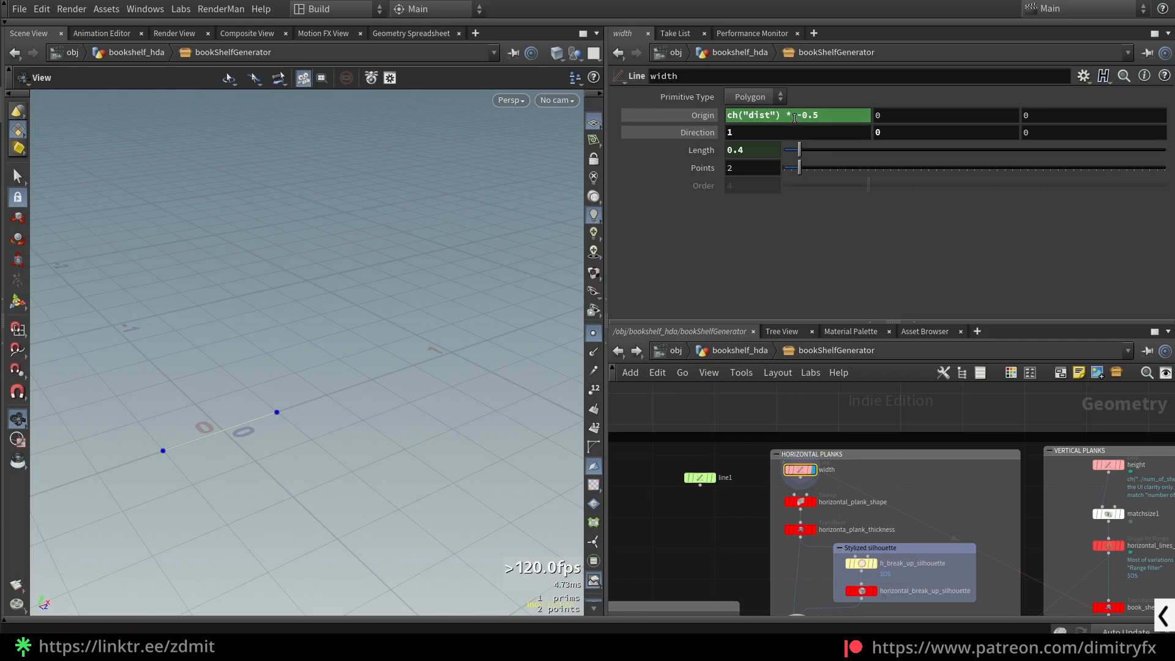
pyautogui.moveTo(800, 118); pyautogui.dragTo(800, 148)
pyautogui.click(813, 277)
pyautogui.click(682, 151)
pyautogui.click(681, 151)
# Step: Go up to the bookshelf_hda network, select bookShelfGenerator, turn off point display, frame the shelf and hide the books
pyautogui.click(740, 352)
pyautogui.click(718, 456)
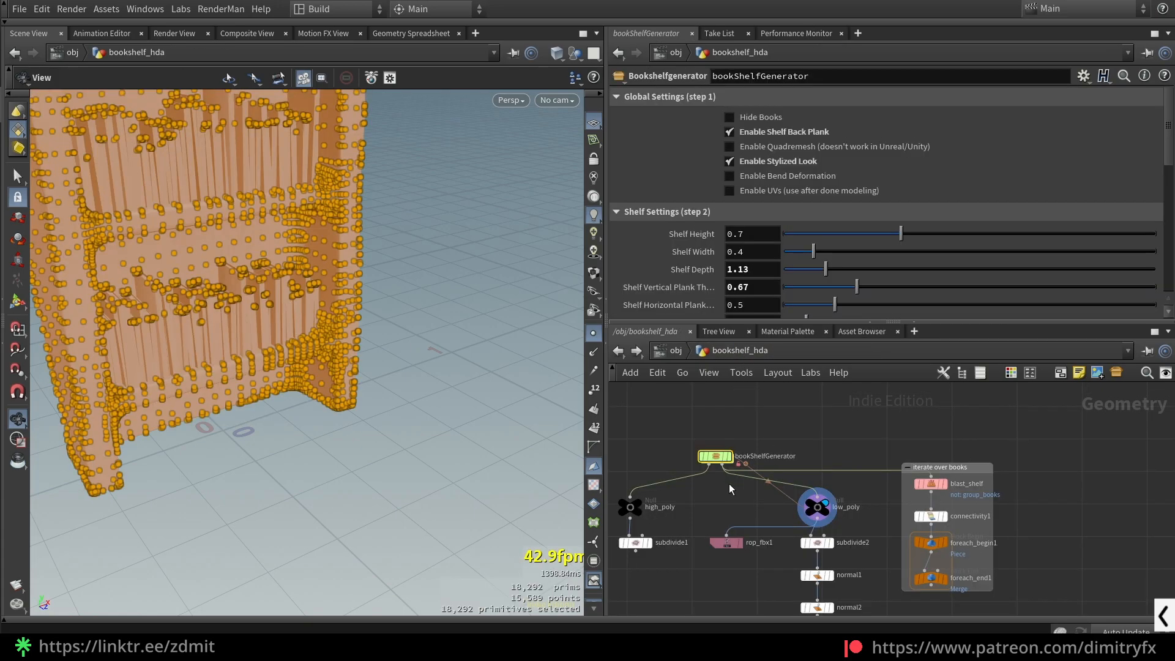
pyautogui.click(593, 332)
pyautogui.press('f')
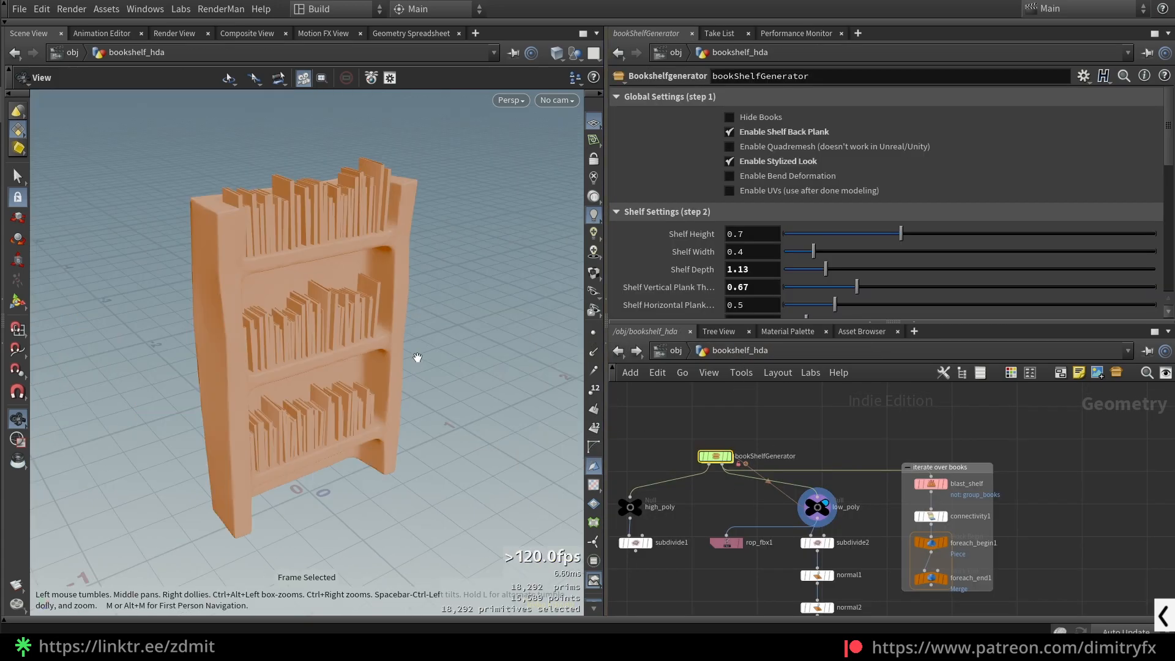
pyautogui.click(768, 118)
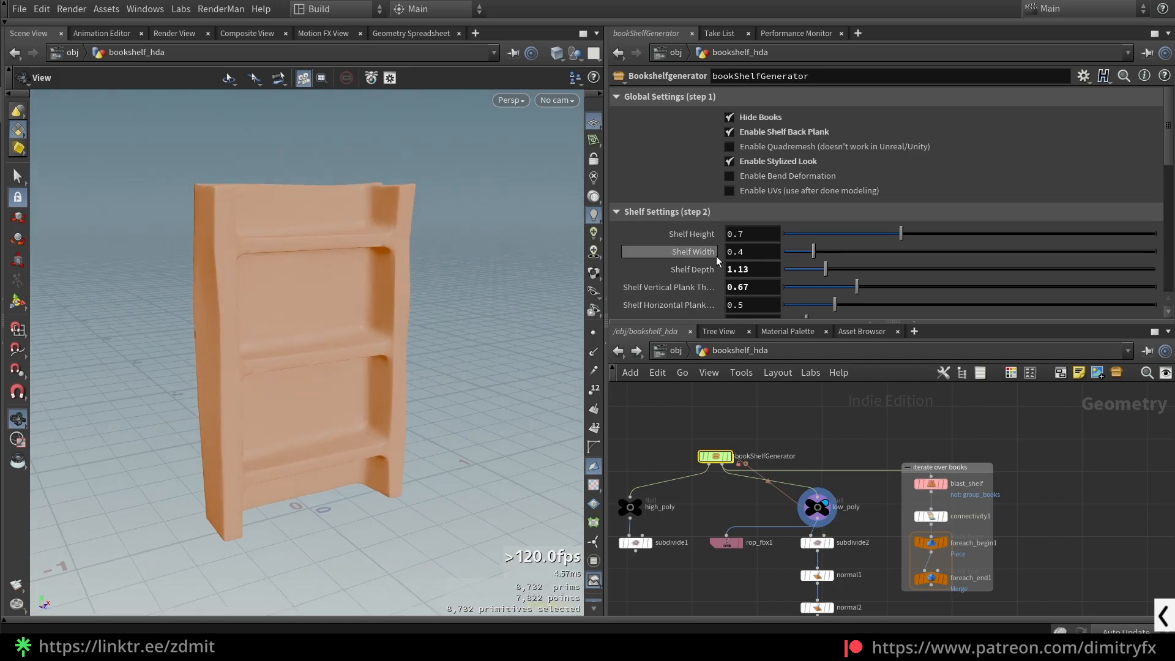
# Step: Try different Shelf Width values on the generator and undo the last changes, leaving the width at 0.347
pyautogui.moveTo(832, 251); pyautogui.dragTo(807, 251)
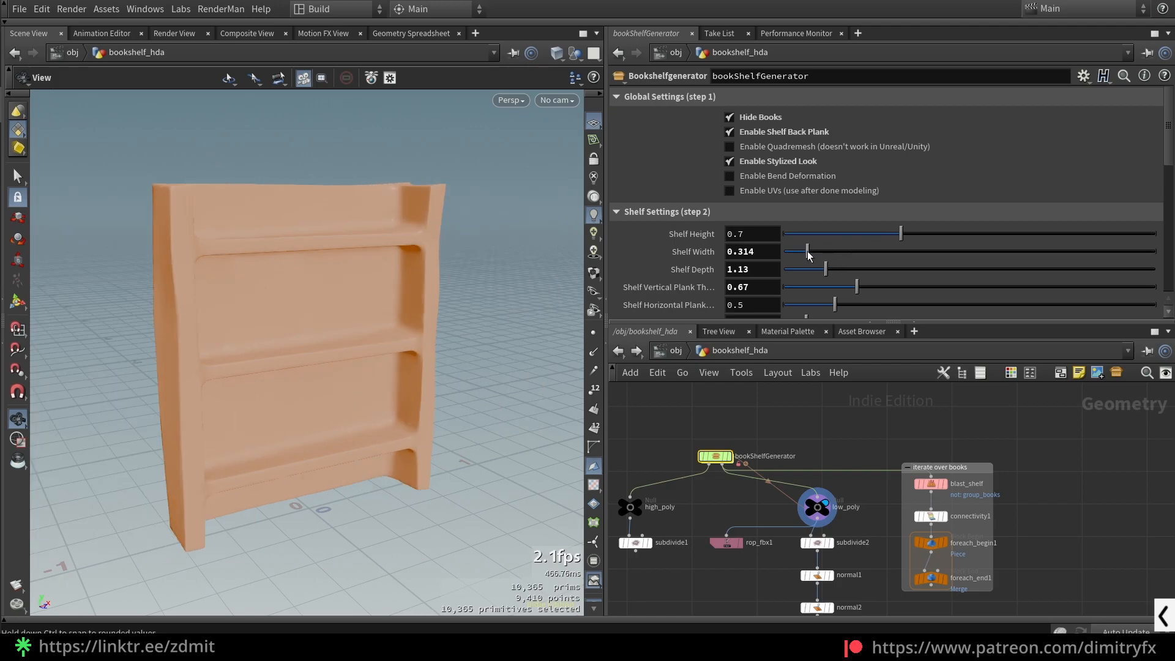
pyautogui.hotkey('ctrl', 'z')
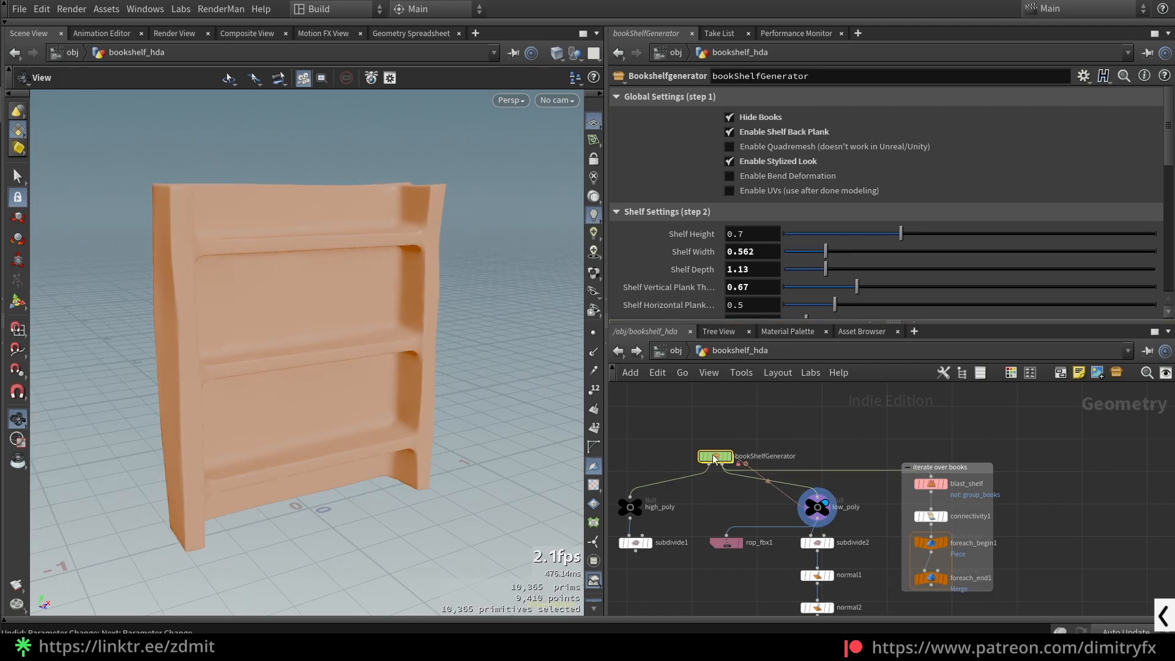
pyautogui.hotkey('ctrl', 'z')
# Step: Enter bookShelfGenerator, turn on point display and inspect the width line in the viewport
pyautogui.doubleClick(716, 456)
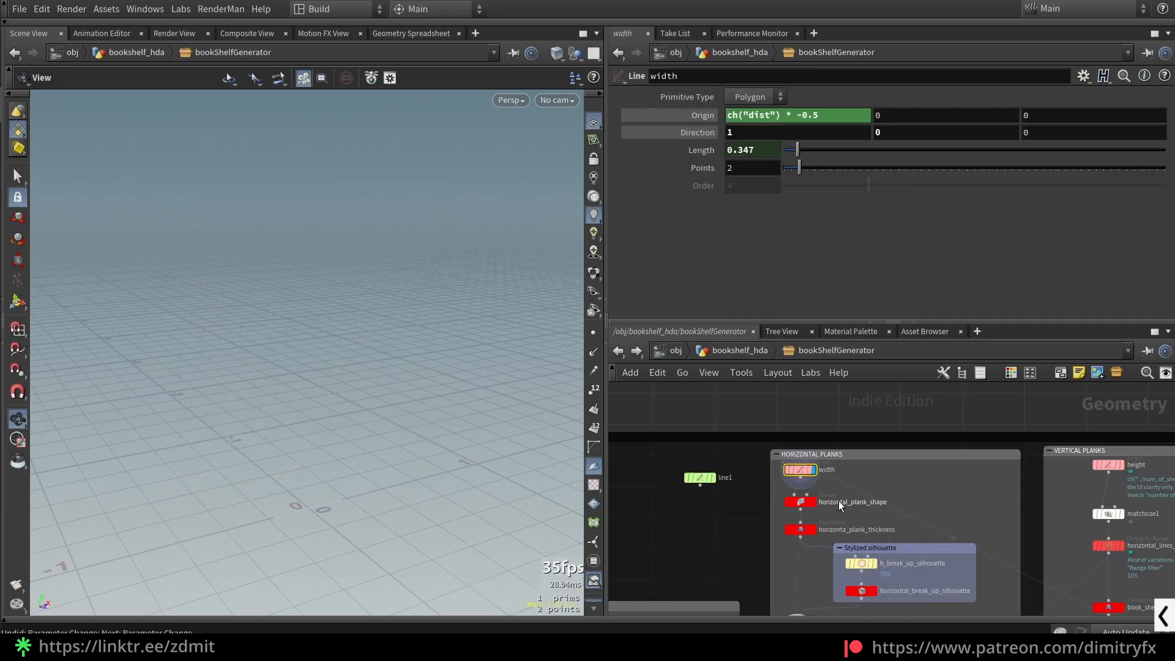
pyautogui.scroll(3, 728, 508)
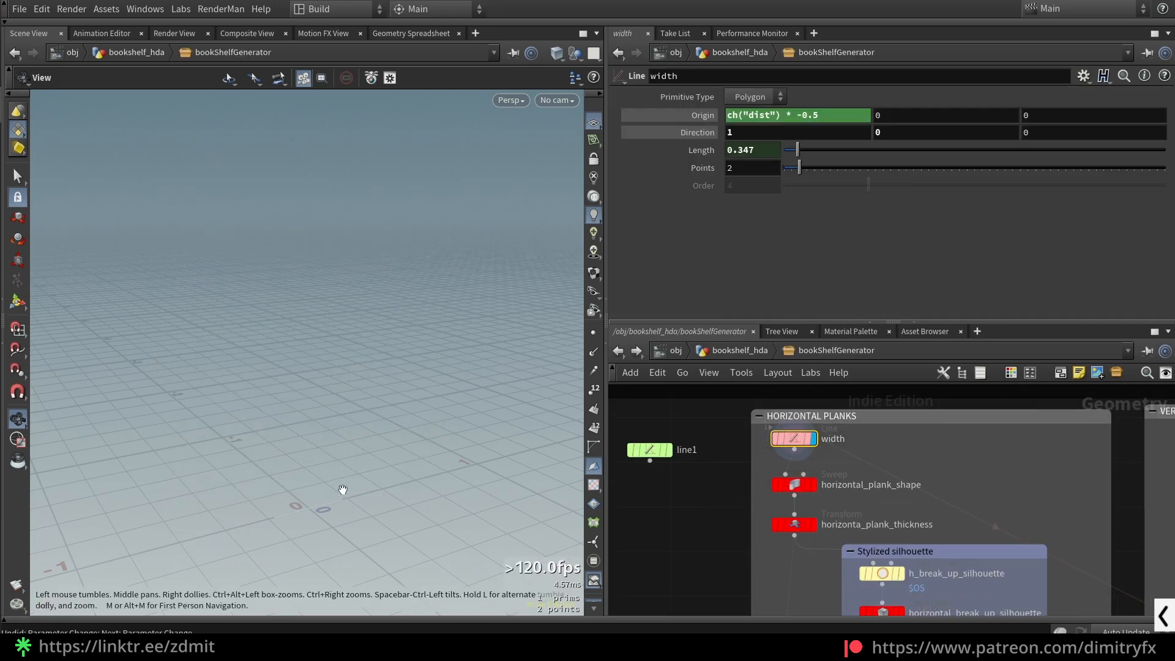
pyautogui.click(594, 332)
pyautogui.moveTo(358, 444); pyautogui.dragTo(325, 427)
# Step: Display the horizontal_plank_shape sweep and inspect the plank up close with its wireframe shown
pyautogui.moveTo(721, 492); pyautogui.dragTo(807, 491)
pyautogui.click(814, 485)
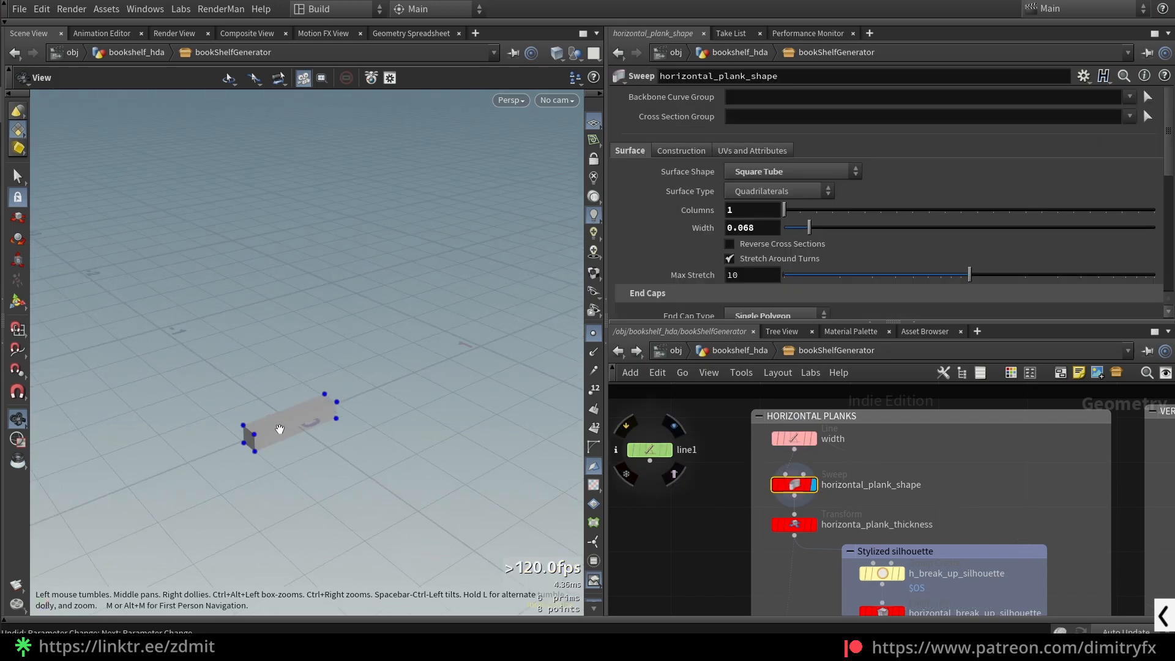
pyautogui.scroll(5, 288, 434)
pyautogui.moveTo(289, 433); pyautogui.dragTo(273, 407)
pyautogui.hotkey('shift', 'w')
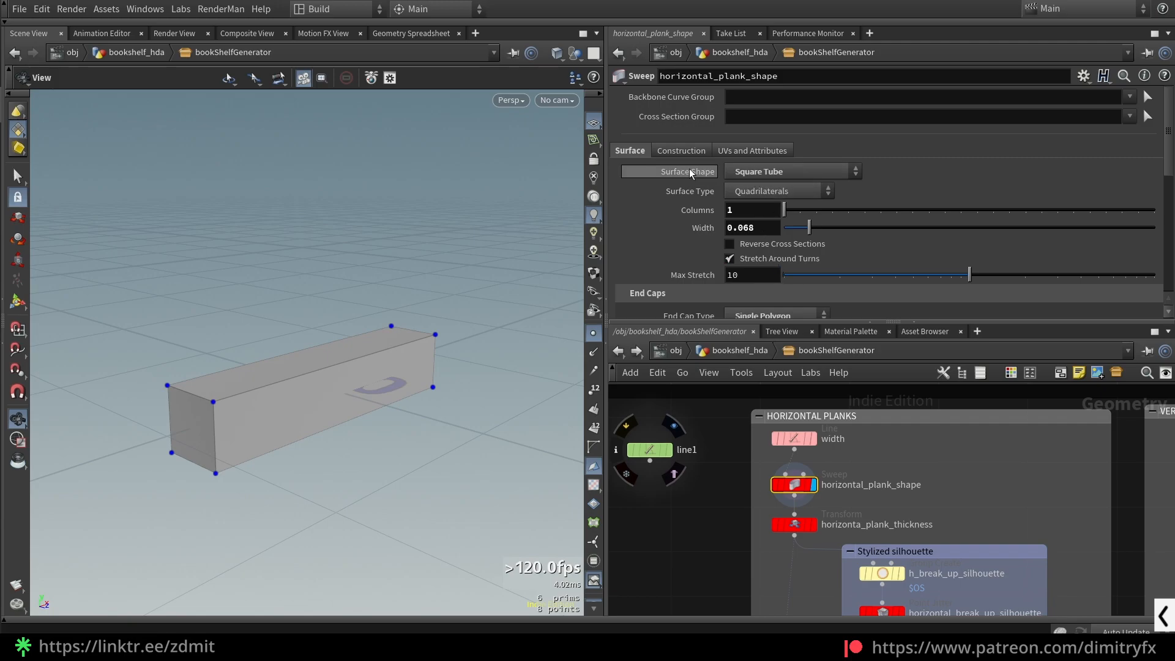
# Step: Keep Square Tube as the plank sweep's surface shape, try a different sweep width and undo it
pyautogui.click(793, 171)
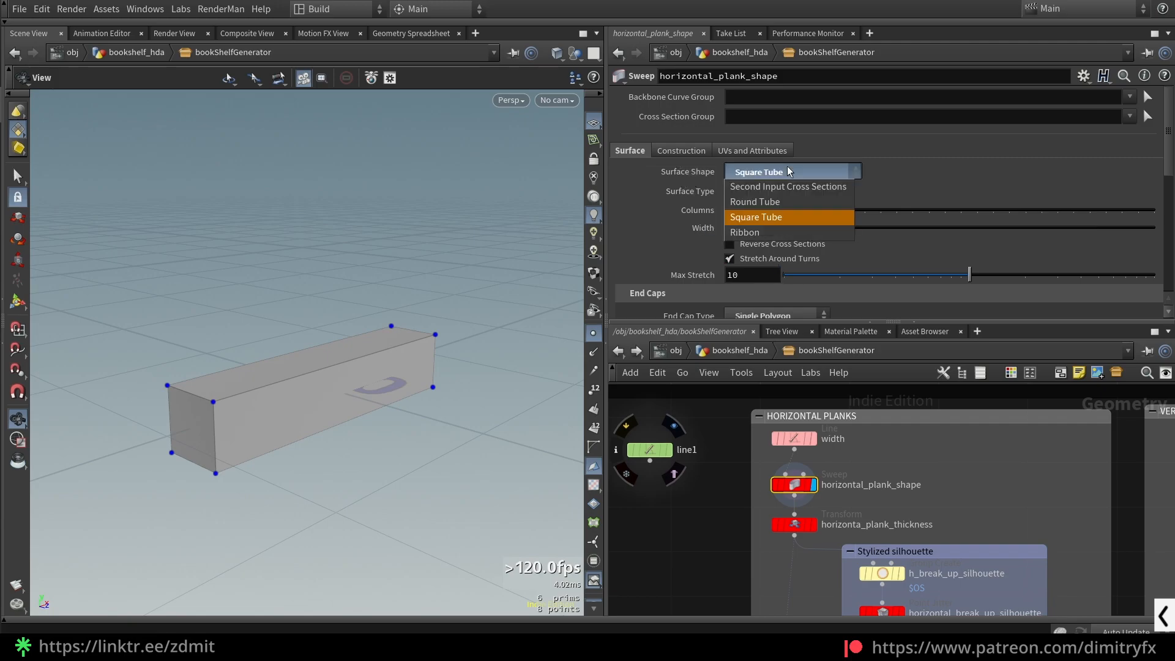
pyautogui.click(789, 219)
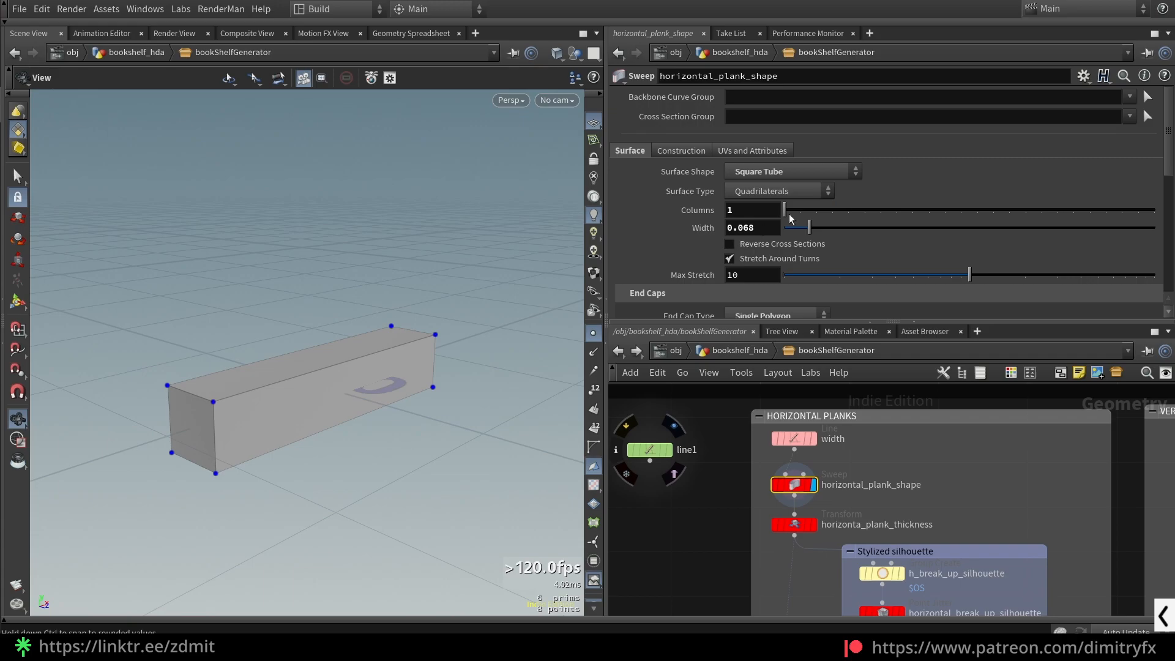
pyautogui.moveTo(805, 229); pyautogui.dragTo(793, 228)
pyautogui.hotkey('ctrl', 'z')
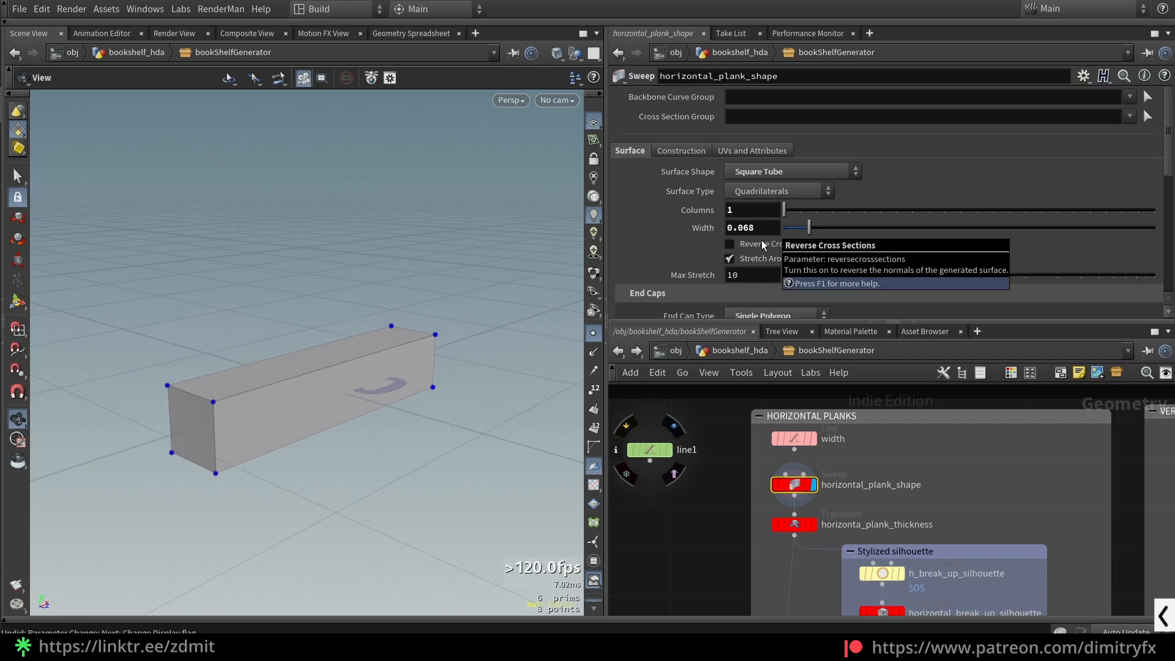
# Step: Display the horizonta_plank_thickness transform and inspect the scaled plank from several angles
pyautogui.moveTo(714, 399); pyautogui.dragTo(691, 346, button='middle')
pyautogui.click(771, 471)
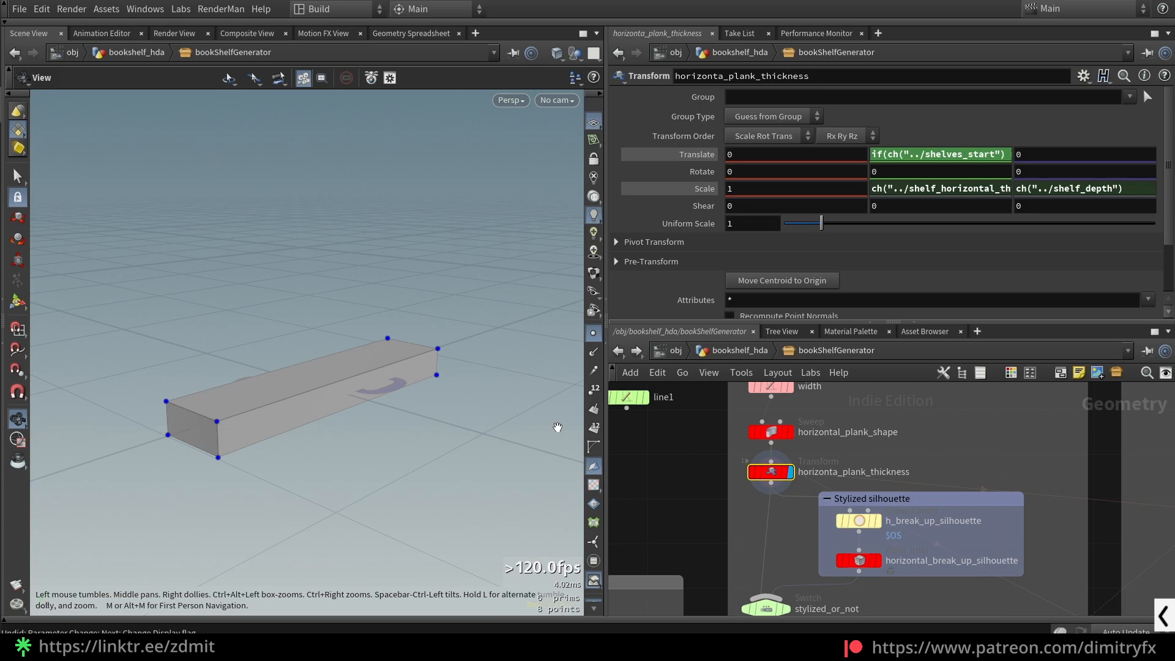
pyautogui.moveTo(467, 417); pyautogui.dragTo(232, 449)
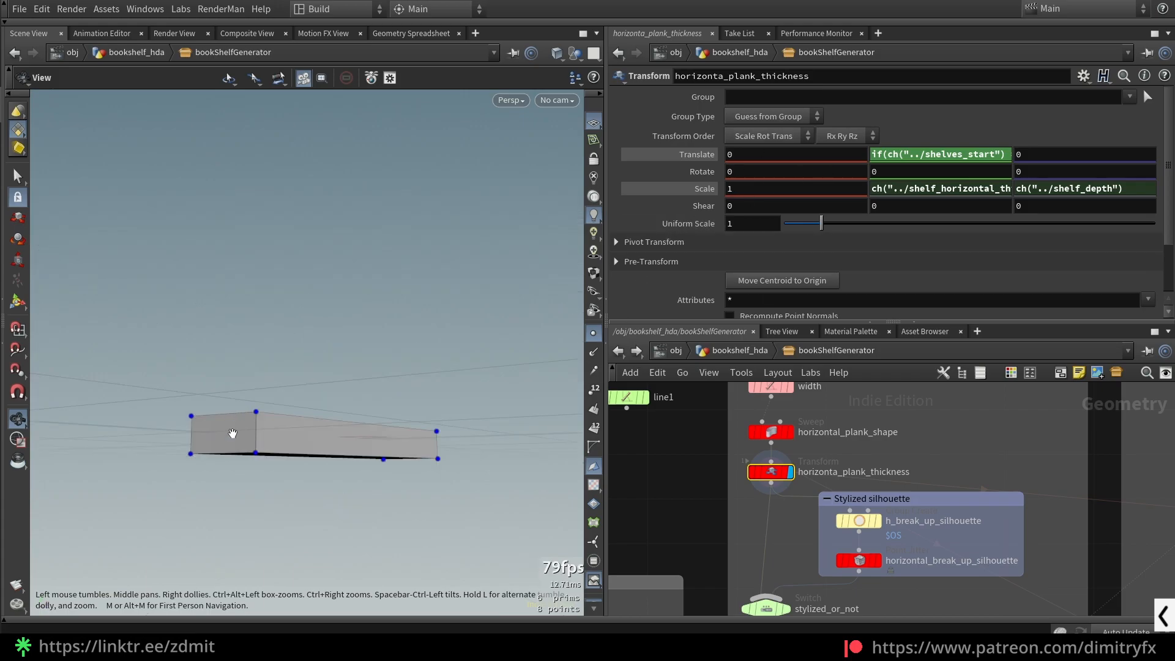
pyautogui.moveTo(299, 434); pyautogui.dragTo(338, 471)
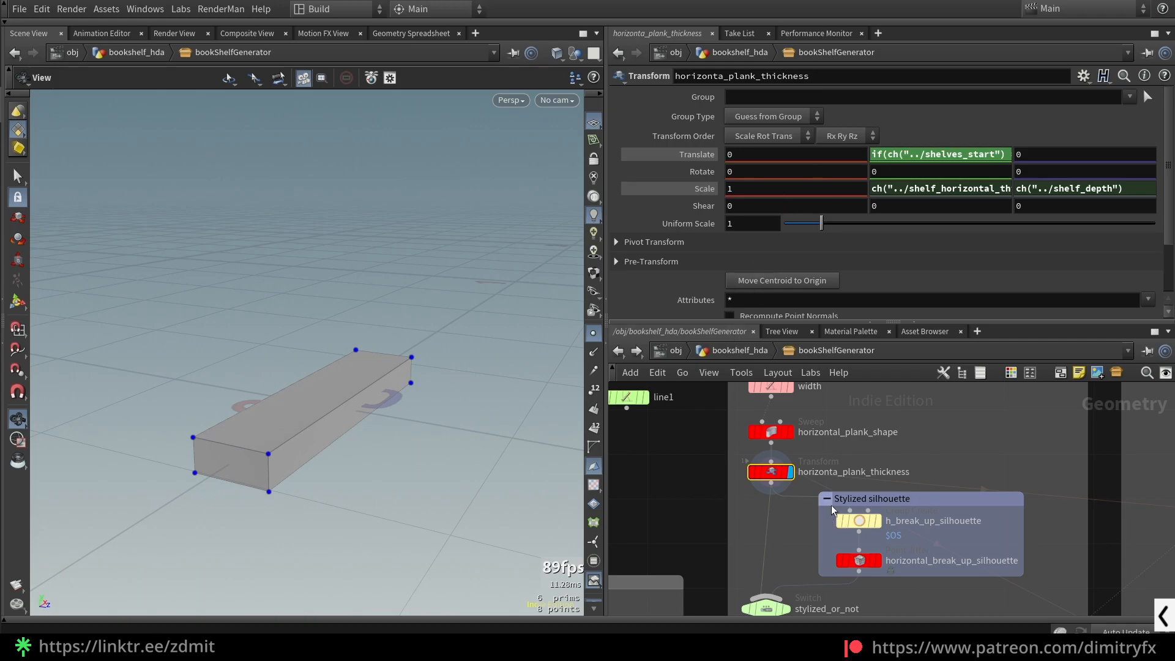
# Step: Inspect the Stylized silhouette nodes by displaying h_break_up_silhouette and horizontal_break_up_silhouette in turn
pyautogui.moveTo(793, 549); pyautogui.dragTo(789, 526, button='middle')
pyautogui.click(855, 498)
pyautogui.moveTo(392, 455); pyautogui.dragTo(362, 435)
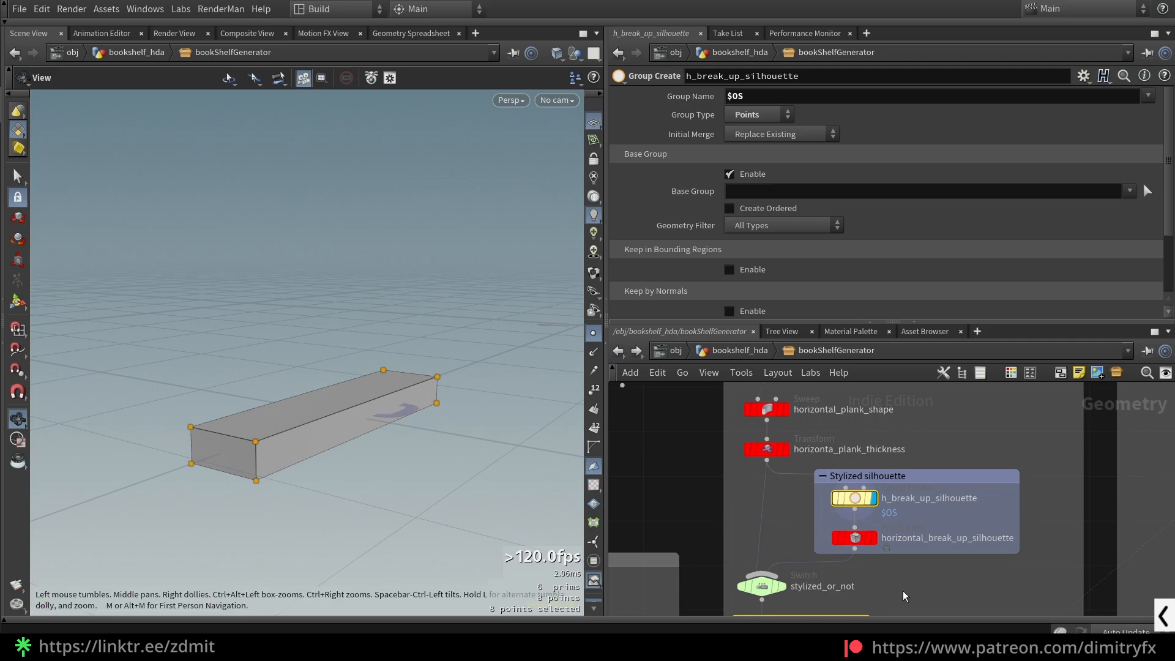
pyautogui.click(856, 537)
pyautogui.moveTo(387, 470); pyautogui.dragTo(380, 469)
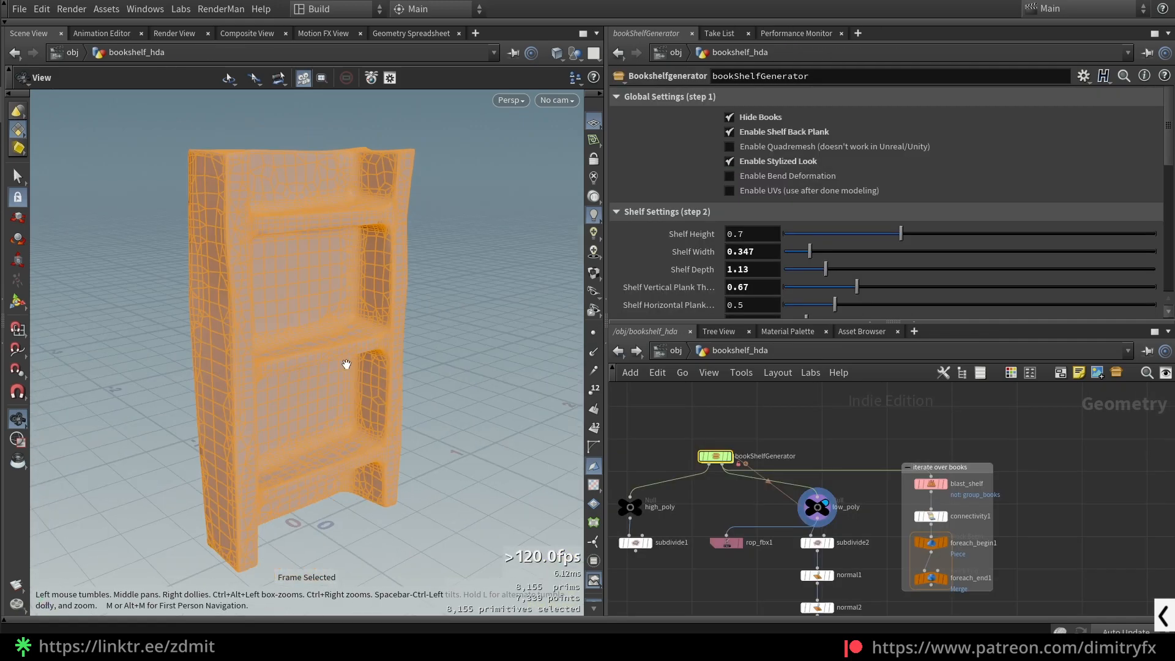
# Step: Compare the whole shelf with Enable Stylized Look off and on, with the wireframe overlay hidden
pyautogui.moveTo(343, 365); pyautogui.dragTo(382, 367)
pyautogui.click(779, 162)
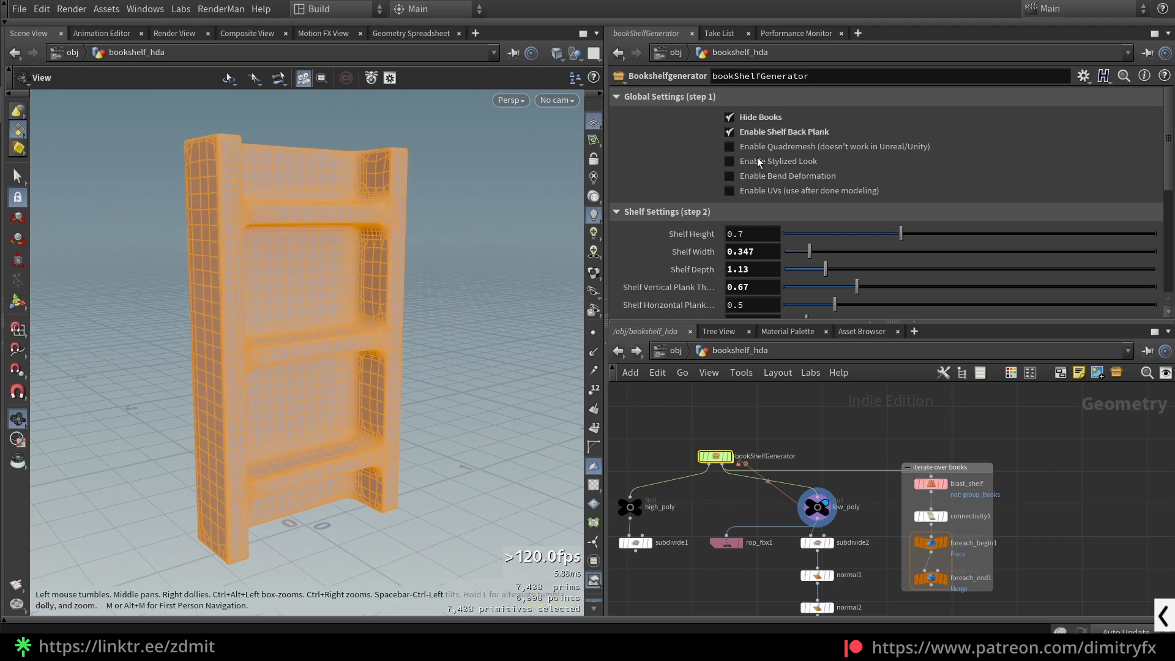
pyautogui.moveTo(296, 401)
pyautogui.mouseDown()
pyautogui.moveTo(352, 351)
pyautogui.moveTo(418, 355)
pyautogui.moveTo(430, 331)
pyautogui.moveTo(435, 342)
pyautogui.moveTo(382, 340)
pyautogui.moveTo(465, 333)
pyautogui.moveTo(417, 335)
pyautogui.moveTo(459, 333)
pyautogui.moveTo(411, 281)
pyautogui.mouseUp()
pyautogui.hotkey('shift', 'w')
pyautogui.click(782, 162)
pyautogui.moveTo(325, 262); pyautogui.dragTo(238, 341)
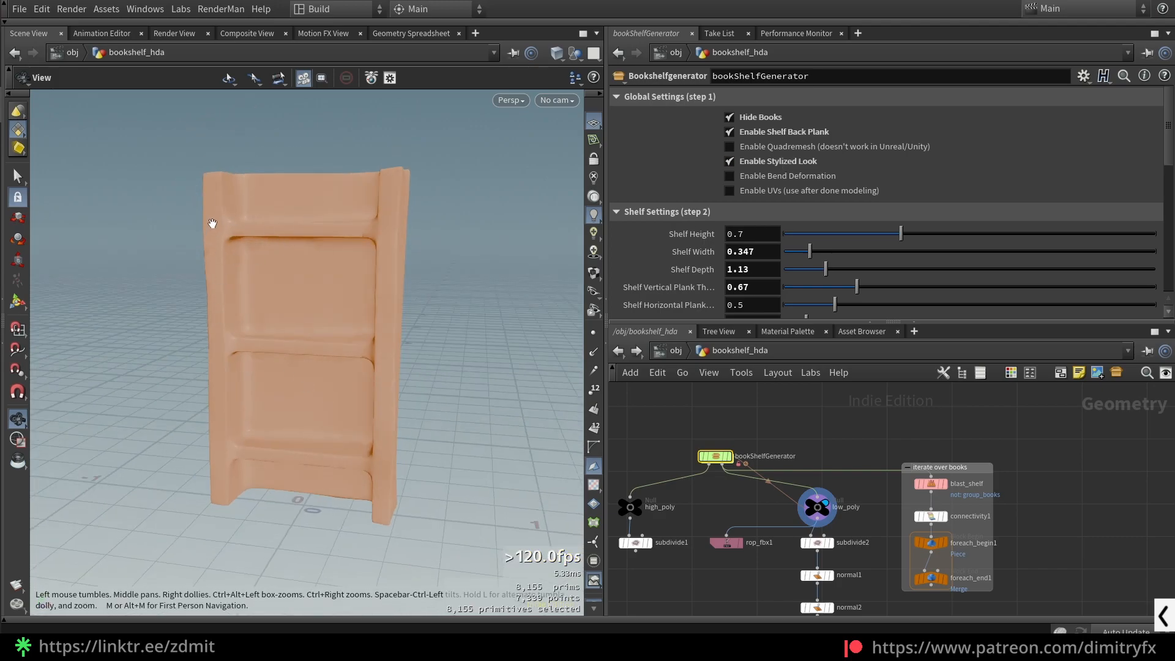
# Step: Examine the vertical plank's uneven silhouette and switch Enable Stylized Look off and on again
pyautogui.moveTo(211, 227); pyautogui.dragTo(79, 288)
pyautogui.moveTo(255, 255); pyautogui.dragTo(194, 297)
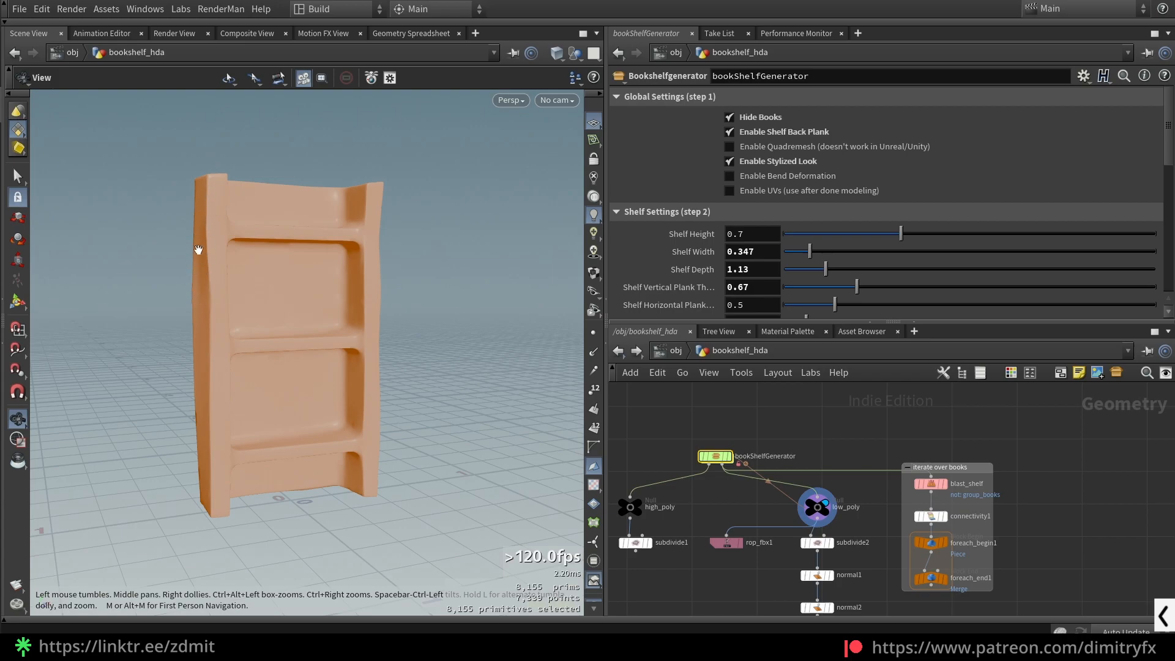
pyautogui.moveTo(207, 244)
pyautogui.mouseDown()
pyautogui.moveTo(215, 341)
pyautogui.moveTo(216, 234)
pyautogui.mouseUp()
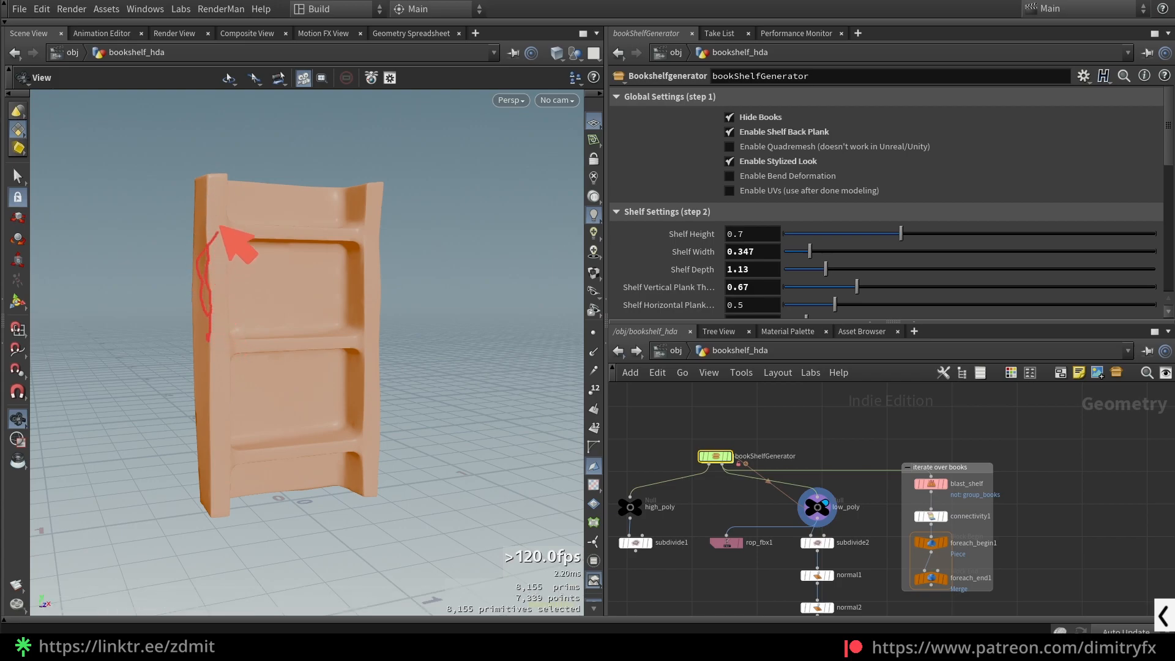
pyautogui.press('Escape')
pyautogui.click(768, 159)
pyautogui.click(768, 159)
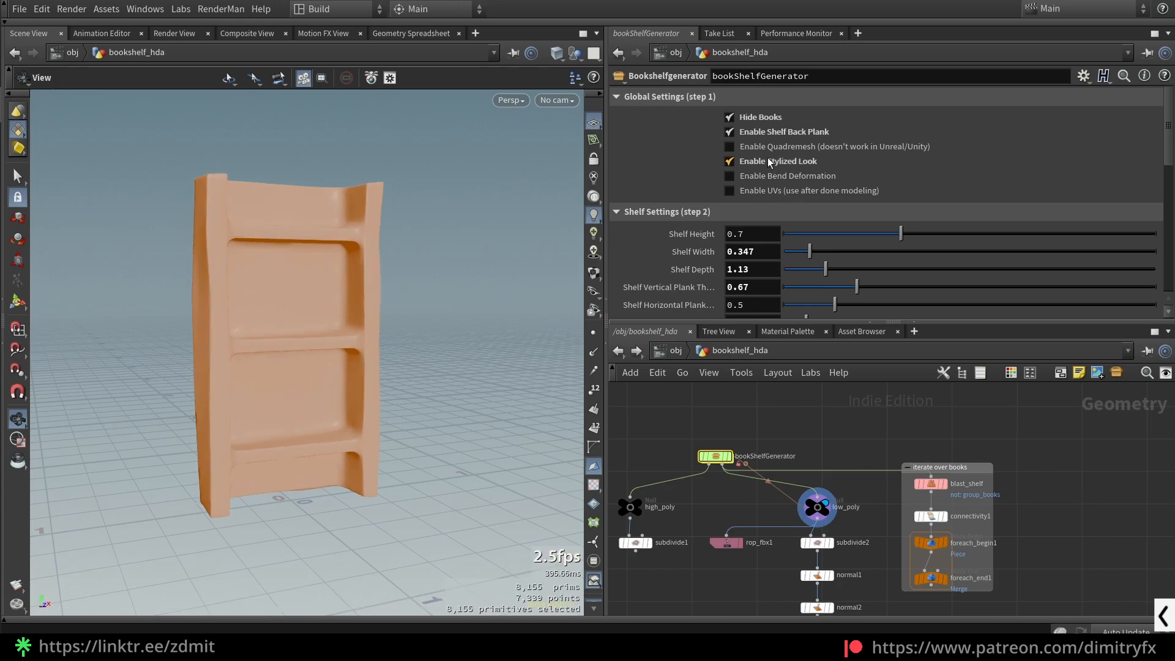
# Step: Go back inside bookShelfGenerator and inspect the stylized_or_not switch's inputs alongside the horizontal plank
pyautogui.doubleClick(710, 461)
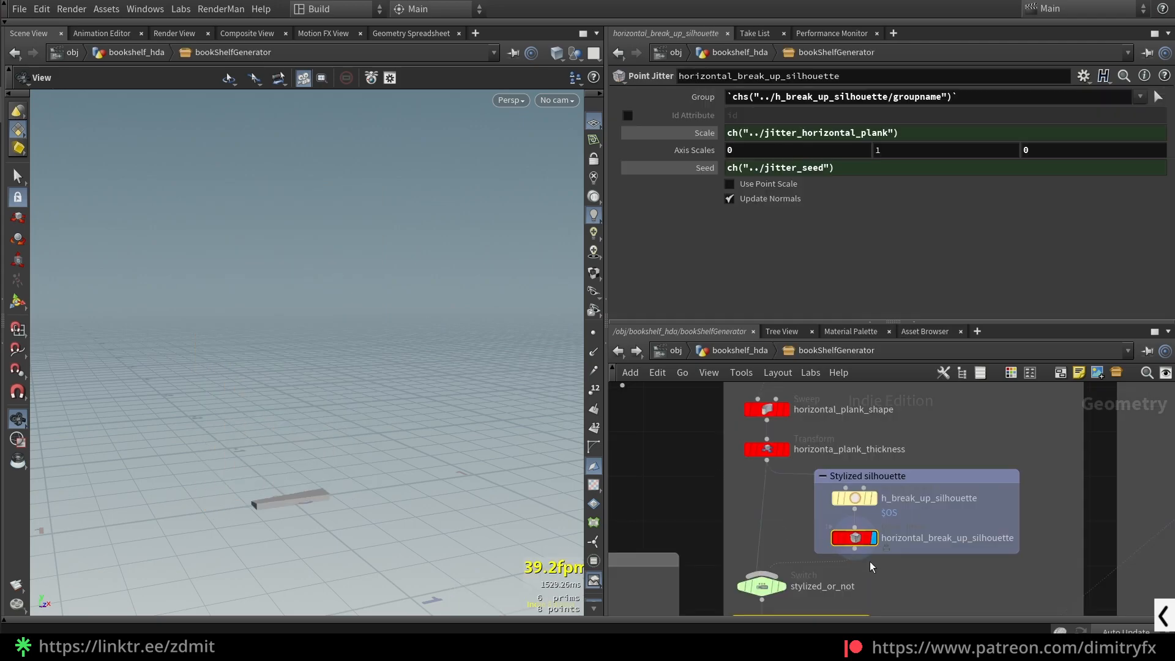
pyautogui.click(774, 503)
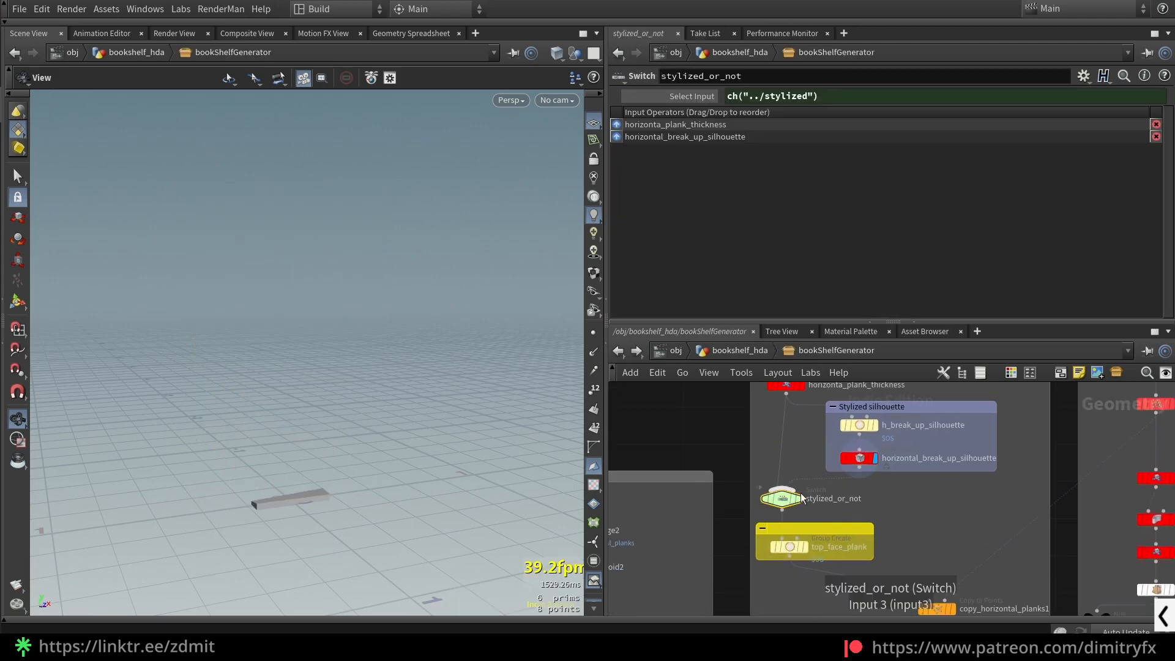
pyautogui.scroll(3, 795, 510)
pyautogui.press('f')
pyautogui.moveTo(369, 428); pyautogui.dragTo(402, 461)
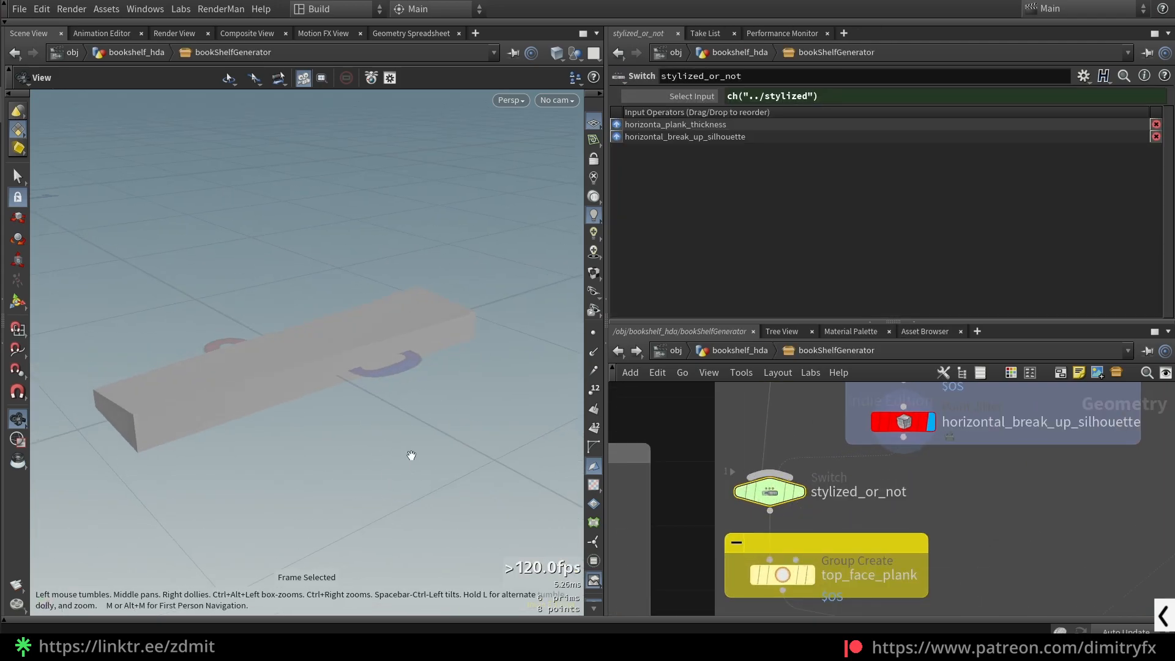
pyautogui.scroll(-3, 905, 492)
# Step: Copy the asset's Enable Stylized Look parameter and paste it as a relative reference into the stylized_or_not switch's Select Input
pyautogui.press('u')
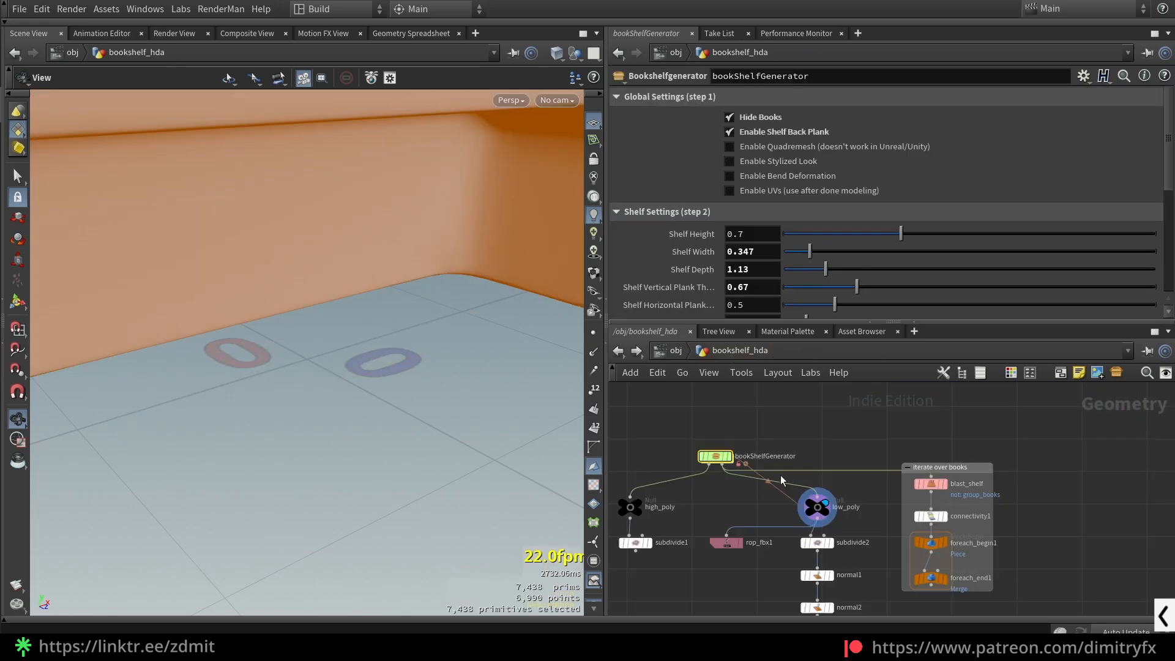
pyautogui.rightClick(754, 165)
pyautogui.click(749, 179)
pyautogui.rightClick(752, 160)
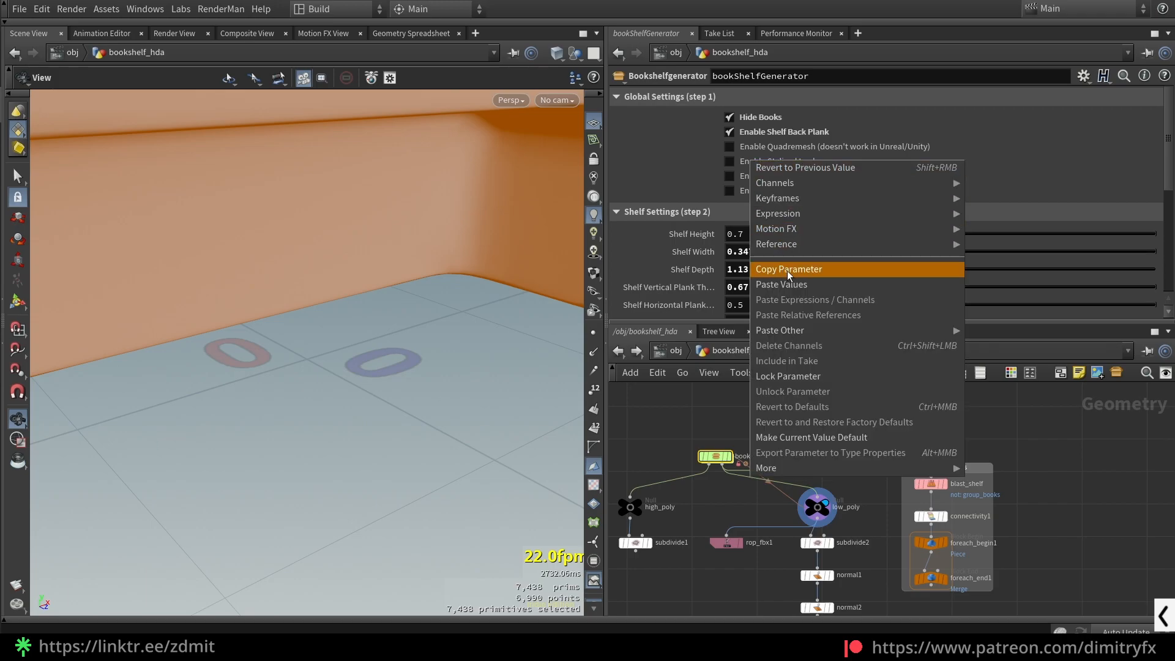
pyautogui.click(732, 493)
pyautogui.doubleClick(718, 458)
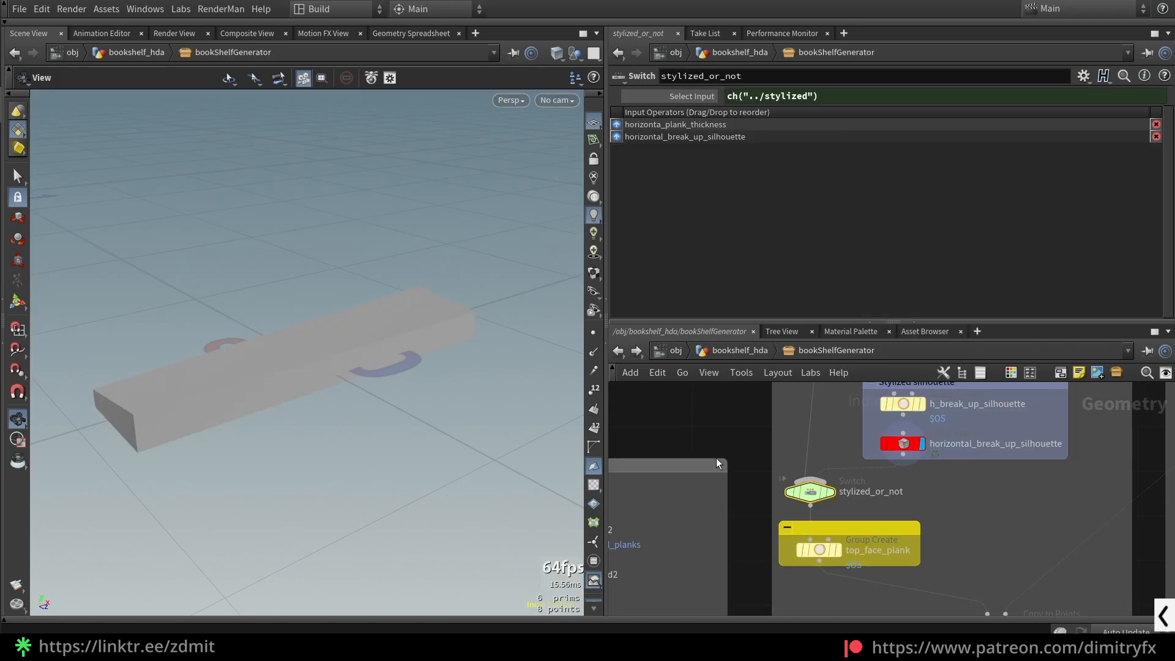
pyautogui.rightClick(766, 98)
pyautogui.click(824, 250)
pyautogui.click(684, 97)
# Step: Display the top_face_plank group node and examine the grouped upper face and its Keep by Normals settings
pyautogui.moveTo(771, 503); pyautogui.dragTo(779, 467, button='middle')
pyautogui.click(827, 515)
pyautogui.press('r')
pyautogui.moveTo(380, 388); pyautogui.dragTo(344, 390)
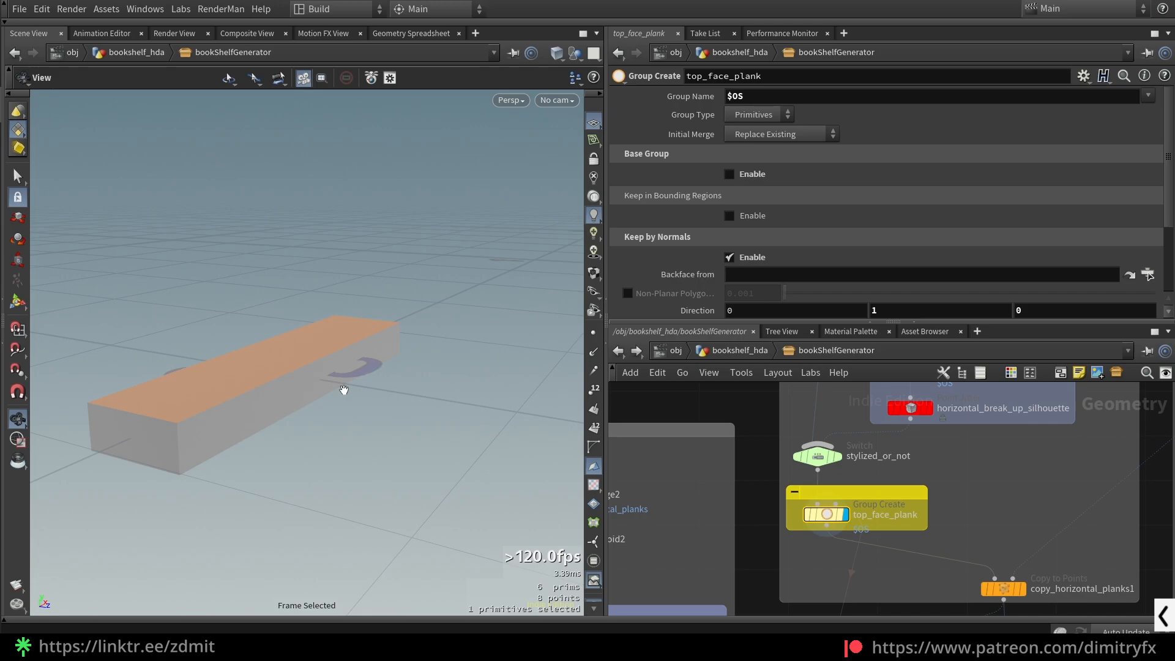
pyautogui.moveTo(936, 518); pyautogui.dragTo(898, 456, button='middle')
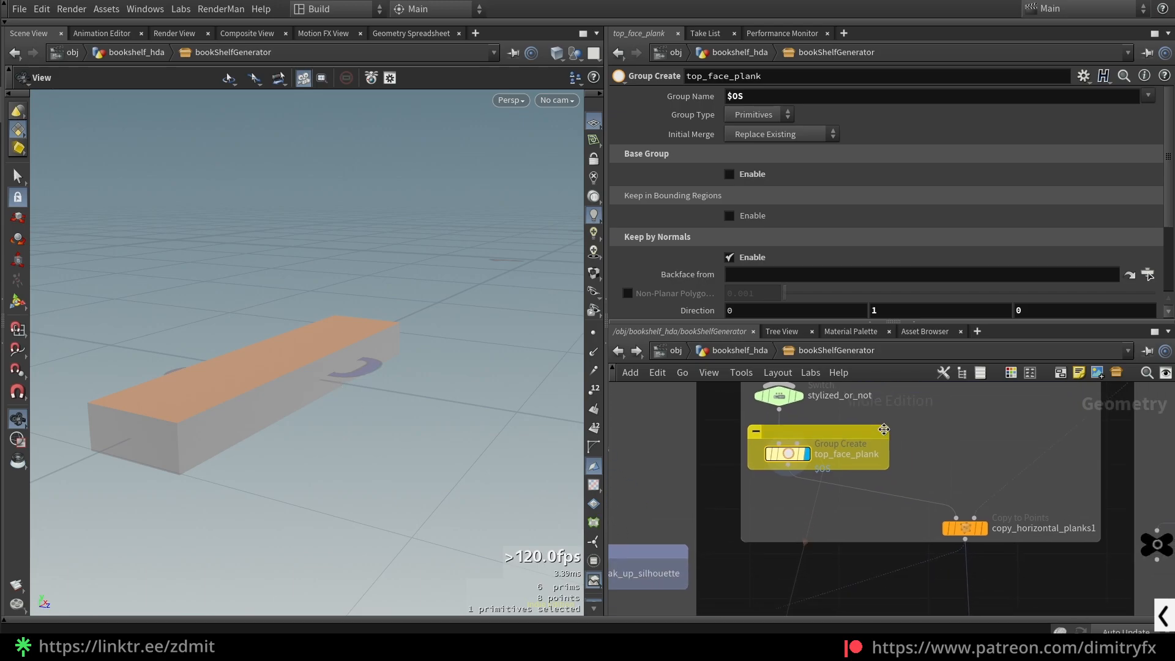
pyautogui.scroll(-2, 802, 232)
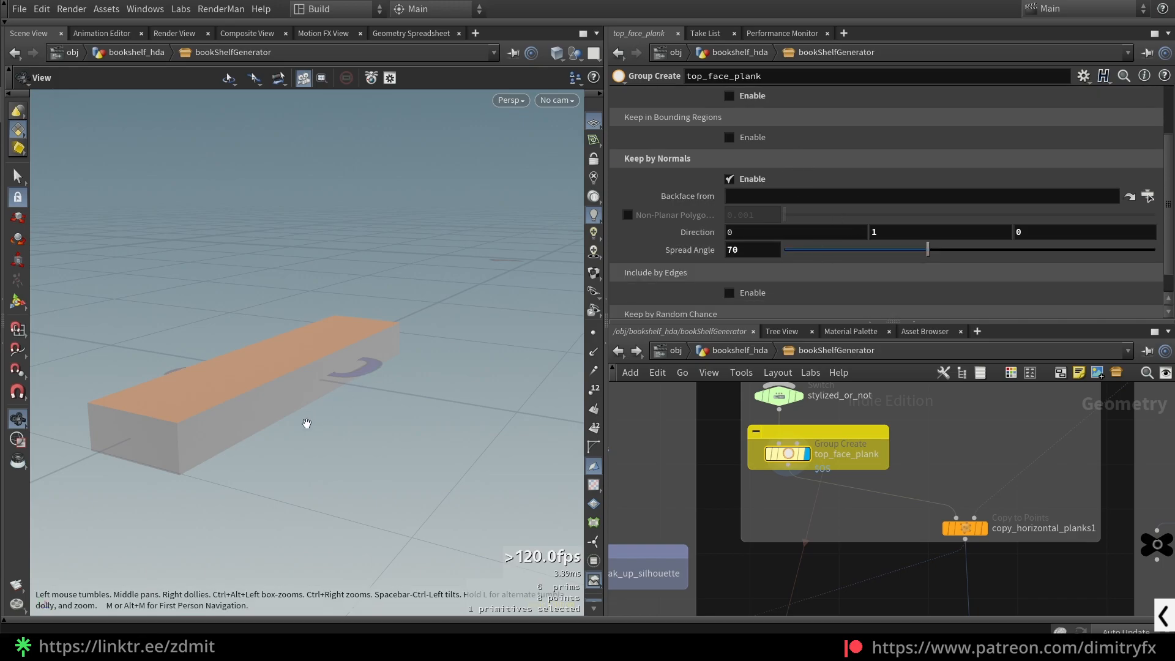
pyautogui.scroll(2, 820, 173)
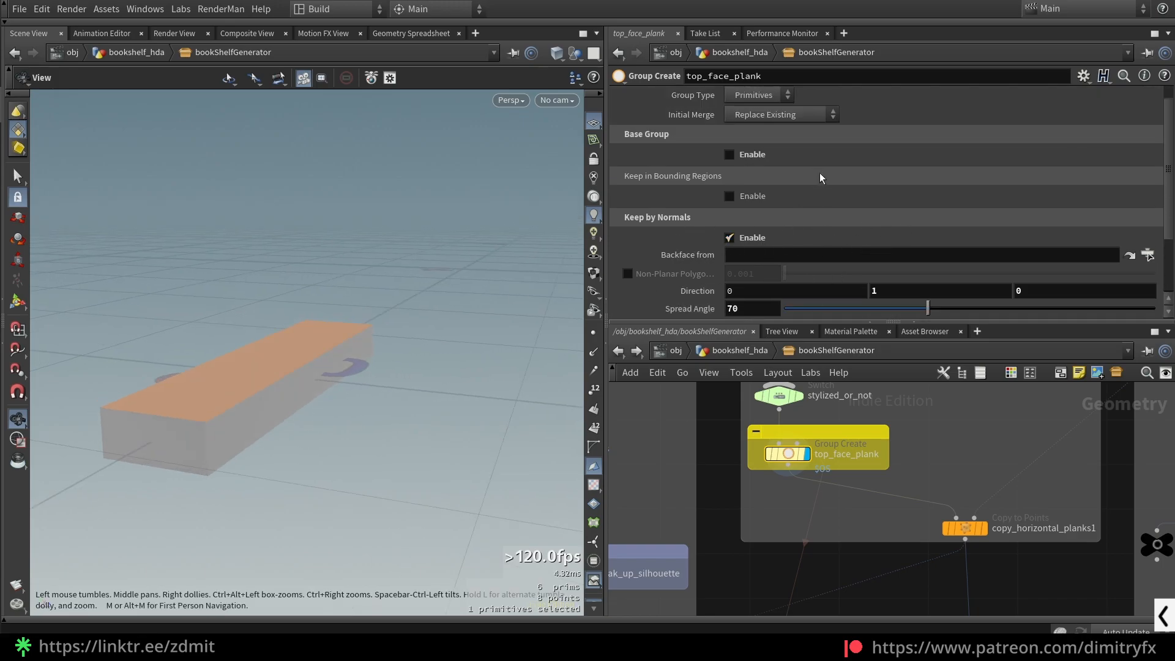
pyautogui.scroll(-1, 756, 178)
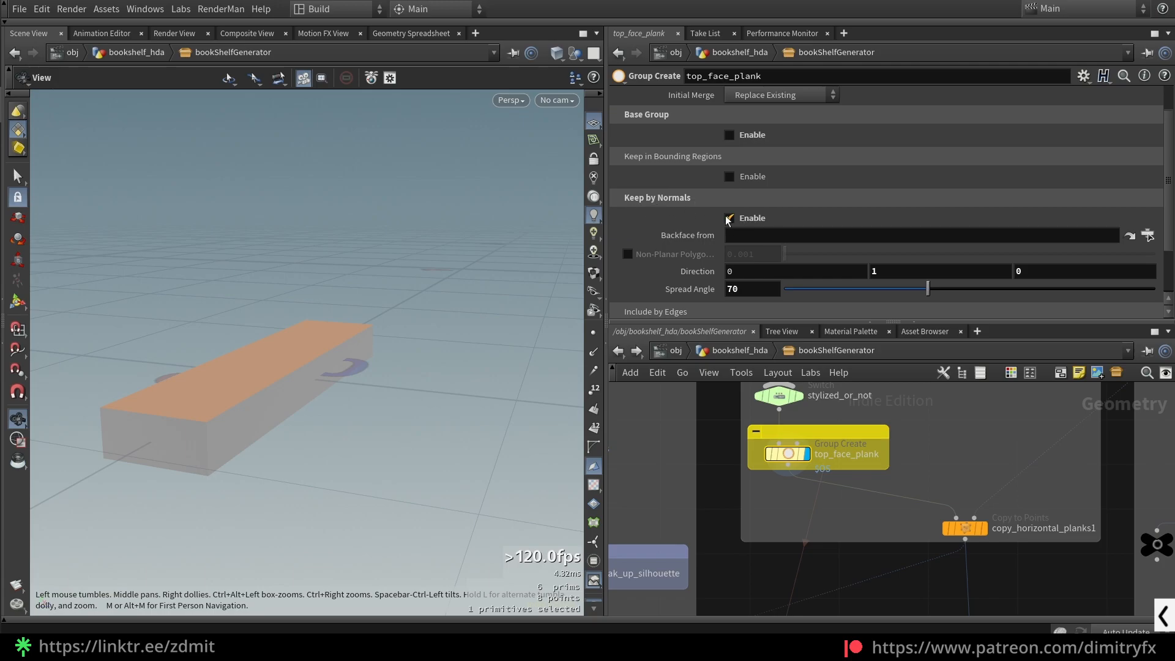
# Step: Switch Keep by Normals off and on again for top_face_plank and check its Direction values against the plank
pyautogui.click(748, 218)
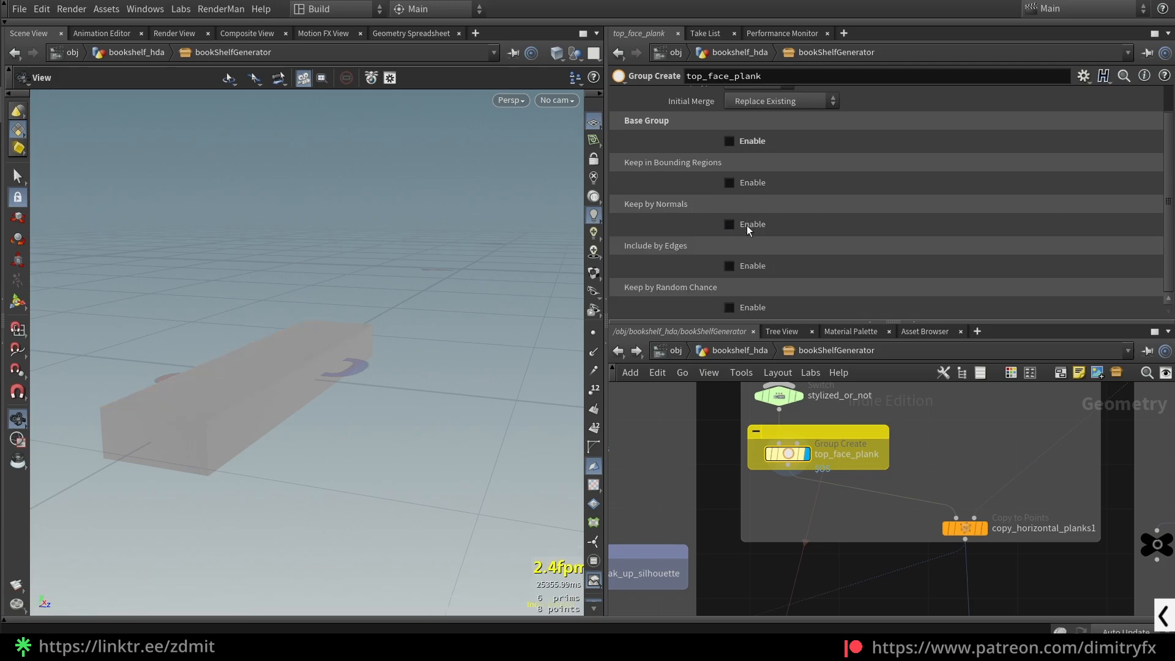
pyautogui.click(749, 221)
pyautogui.click(875, 277)
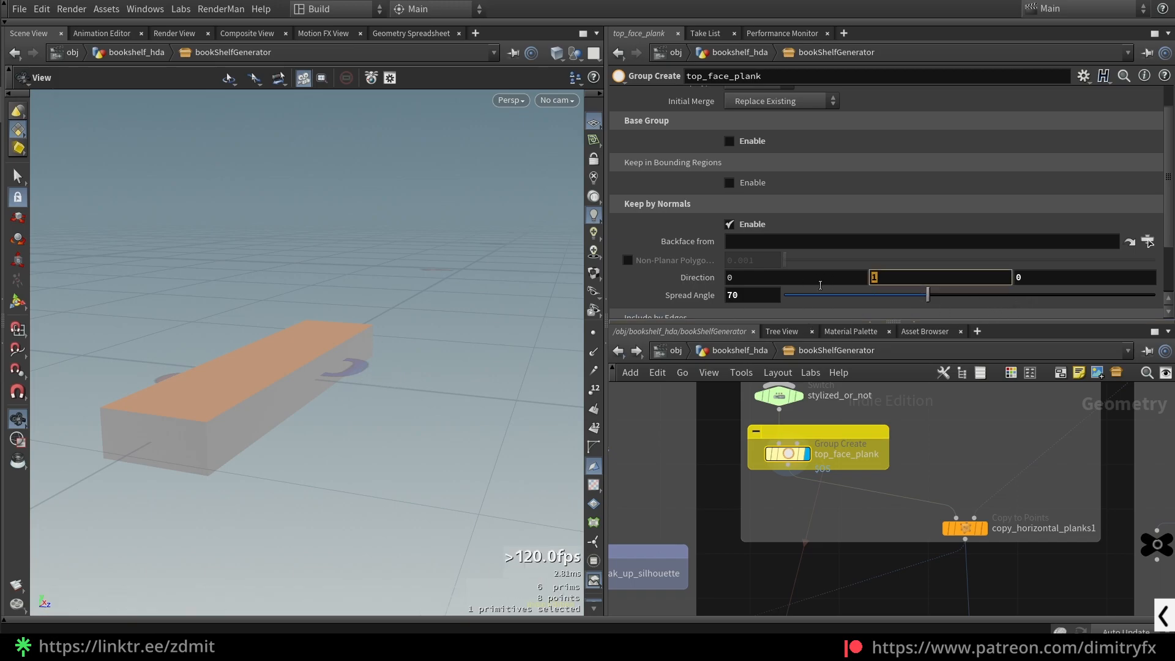
pyautogui.press('d')
pyautogui.press('Escape')
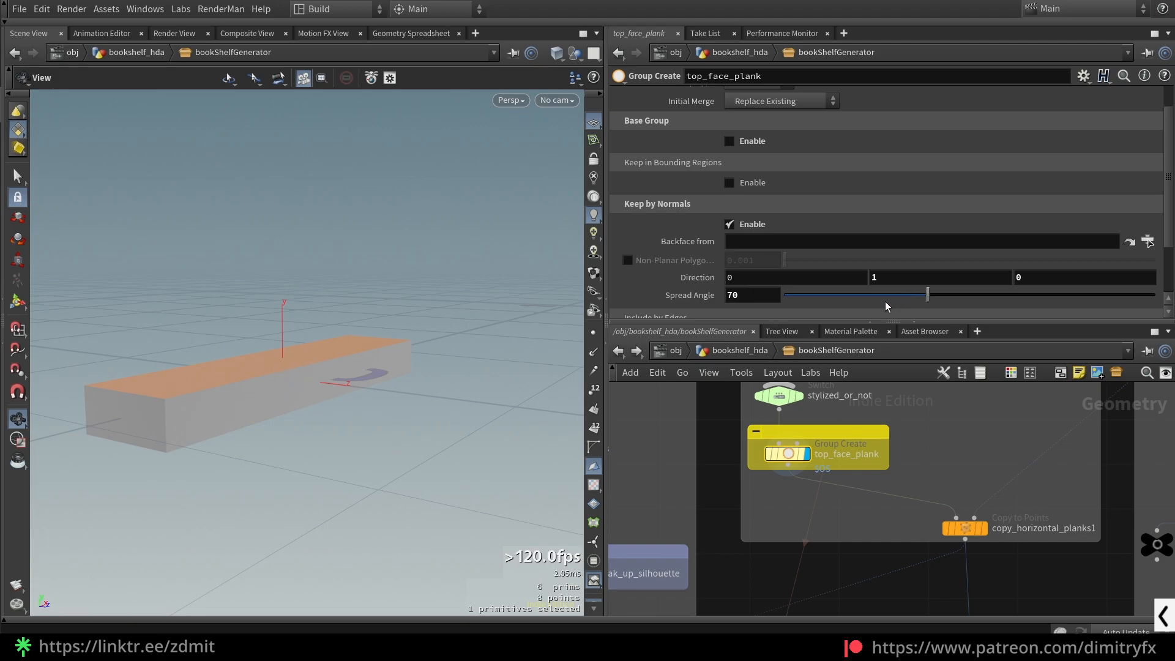
# Step: Try a different Spread Angle for the top_face_plank group and restore it to 70
pyautogui.moveTo(897, 305); pyautogui.dragTo(973, 296)
pyautogui.hotkey('ctrl', 'z')
pyautogui.hotkey('ctrl', 'z')
pyautogui.click(966, 297)
pyautogui.moveTo(752, 299); pyautogui.dragTo(728, 299)
pyautogui.write('70')
pyautogui.press('Return')
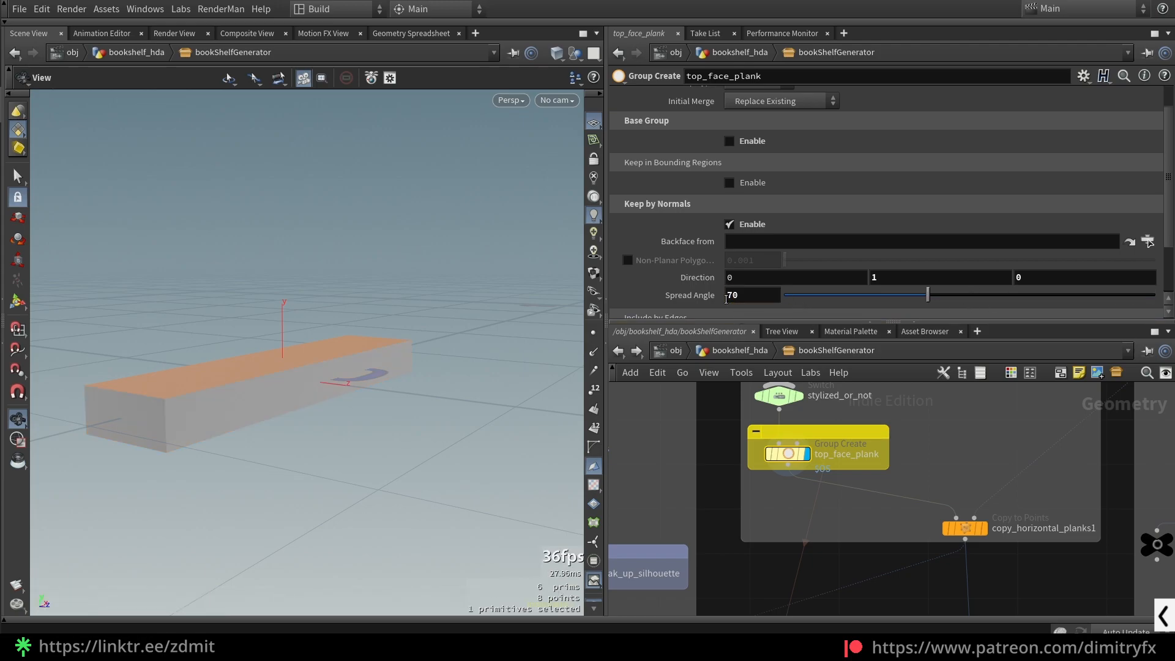
# Step: Display the copy_horizontal_planks1 node and inspect the horizontal planks copied to the target points
pyautogui.scroll(-3, 762, 490)
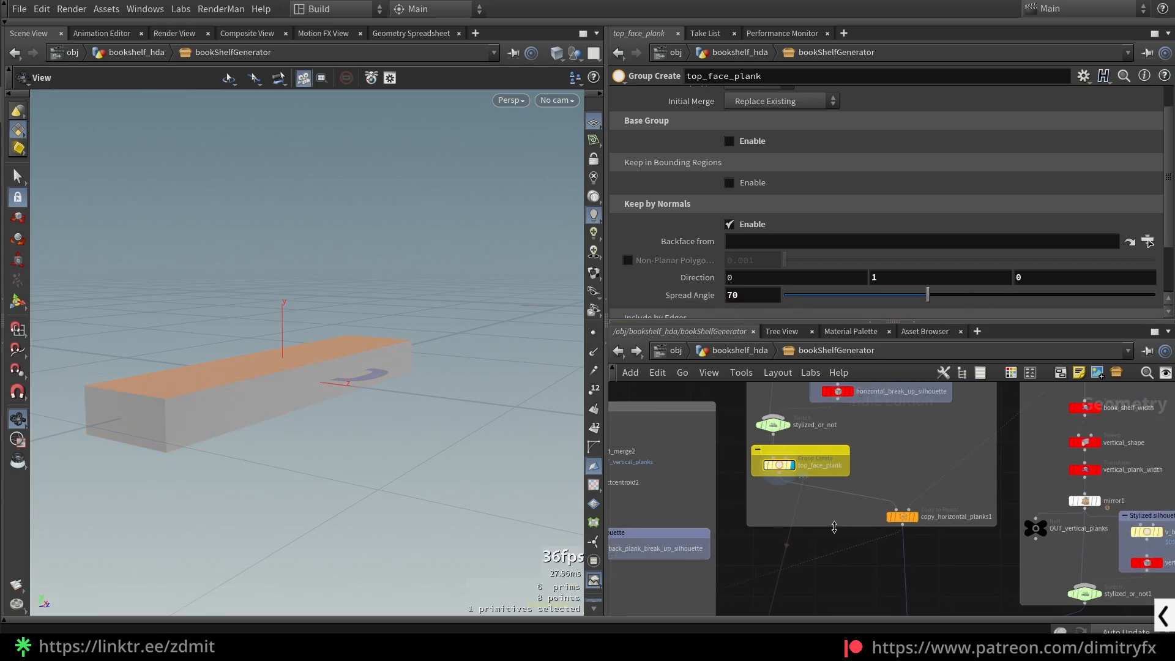
pyautogui.moveTo(330, 352); pyautogui.dragTo(217, 341)
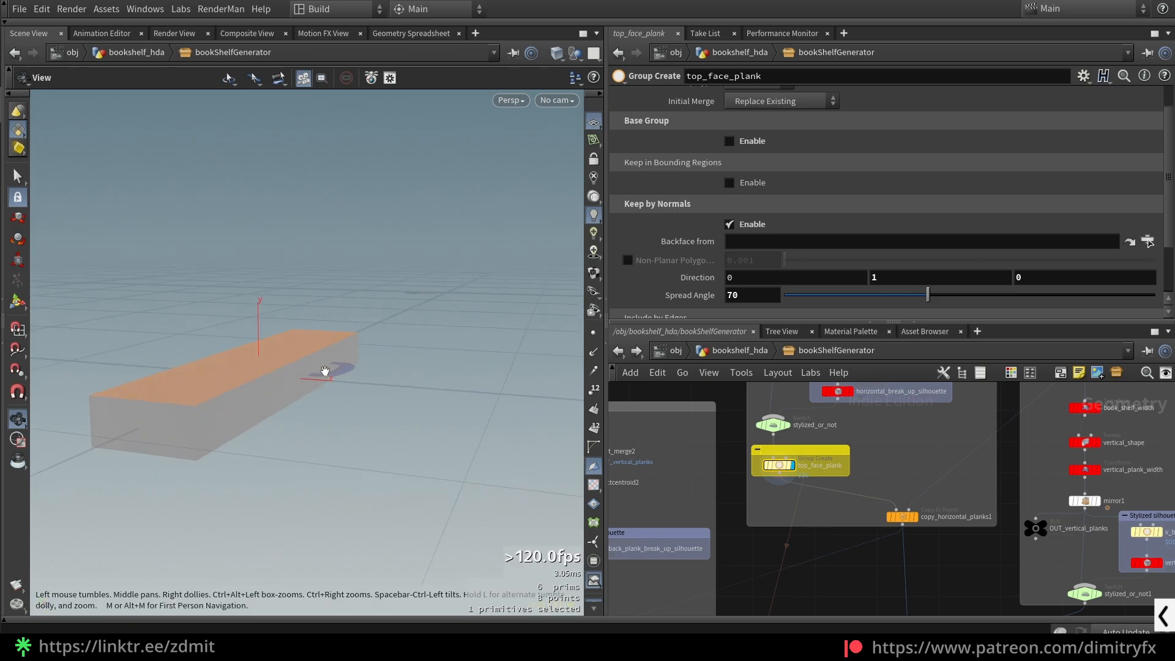
pyautogui.click(914, 517)
pyautogui.moveTo(323, 356); pyautogui.dragTo(307, 397)
pyautogui.scroll(2, 957, 497)
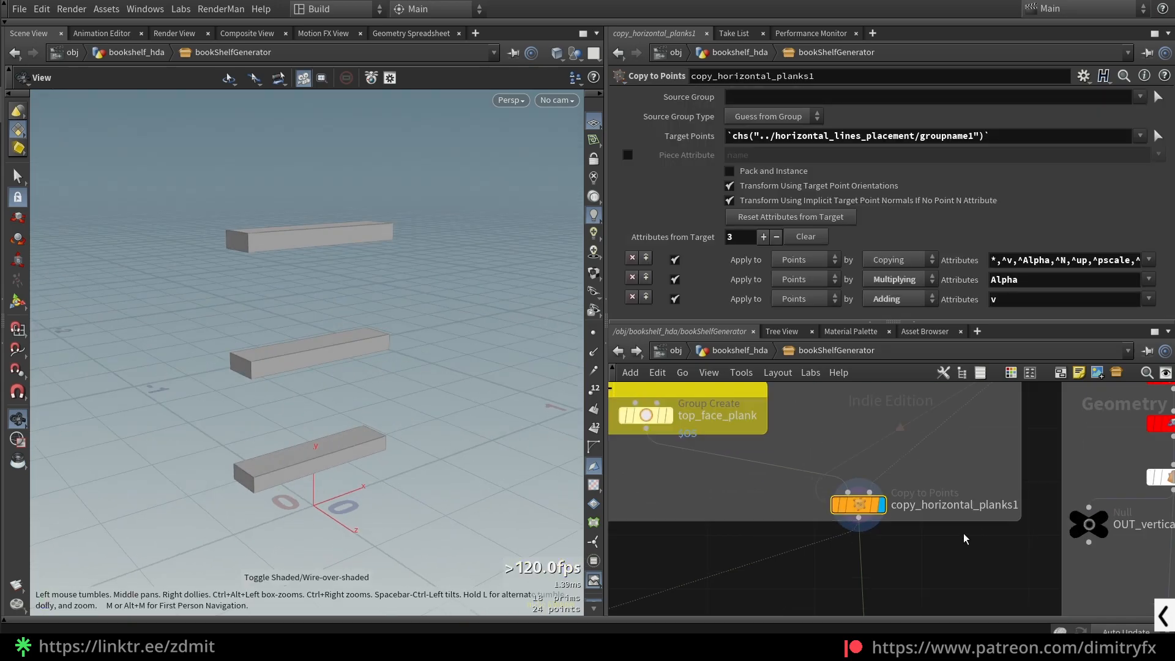
pyautogui.scroll(-2, 944, 544)
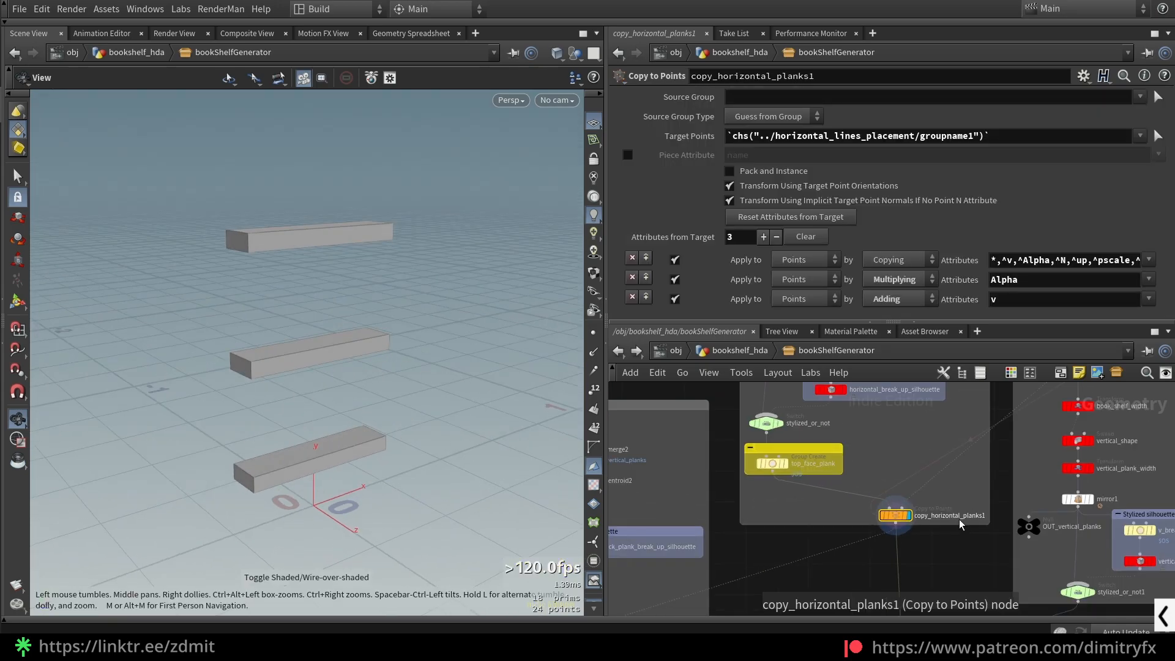
# Step: Display the height line in the VERTICAL PLANKS network, check its Origin expression, and turn on point markers
pyautogui.moveTo(954, 483); pyautogui.dragTo(762, 602, button='middle')
pyautogui.moveTo(813, 457); pyautogui.dragTo(814, 559, button='middle')
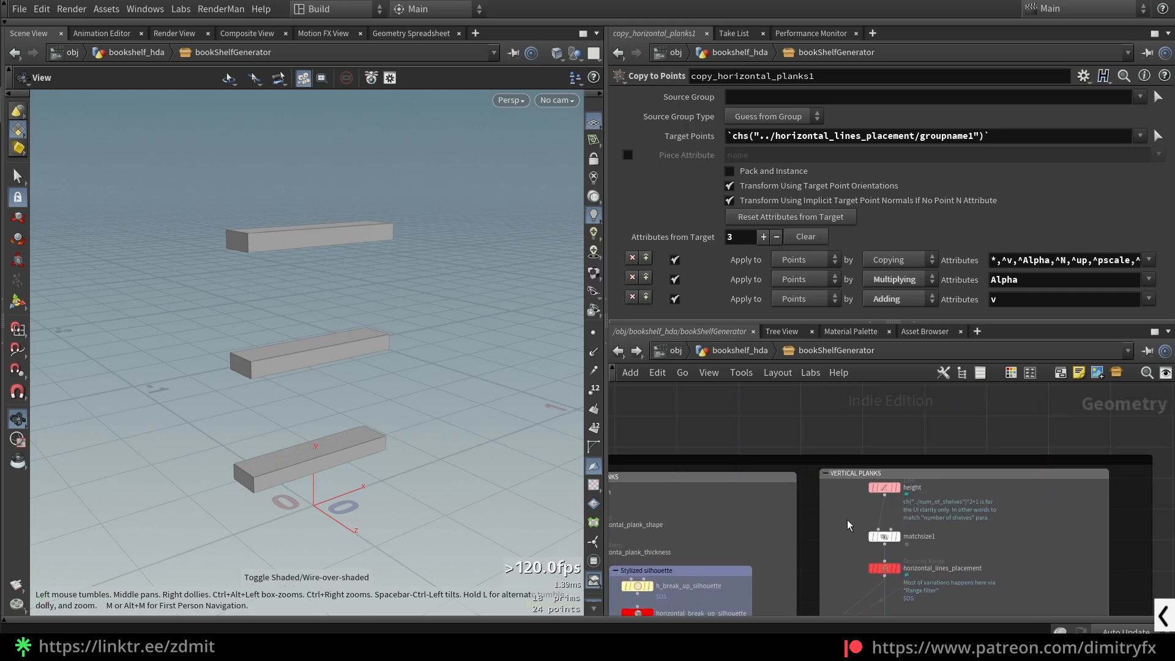
pyautogui.scroll(4, 851, 519)
pyautogui.click(943, 466)
pyautogui.click(913, 464)
pyautogui.press('f')
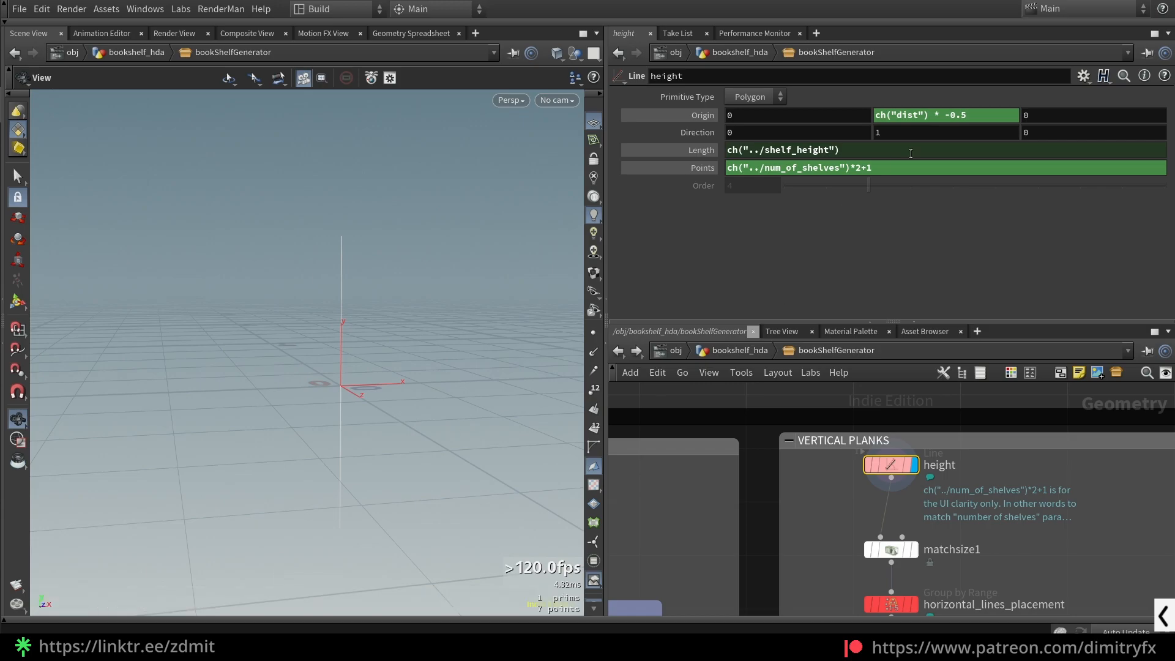
pyautogui.moveTo(974, 123); pyautogui.dragTo(895, 121)
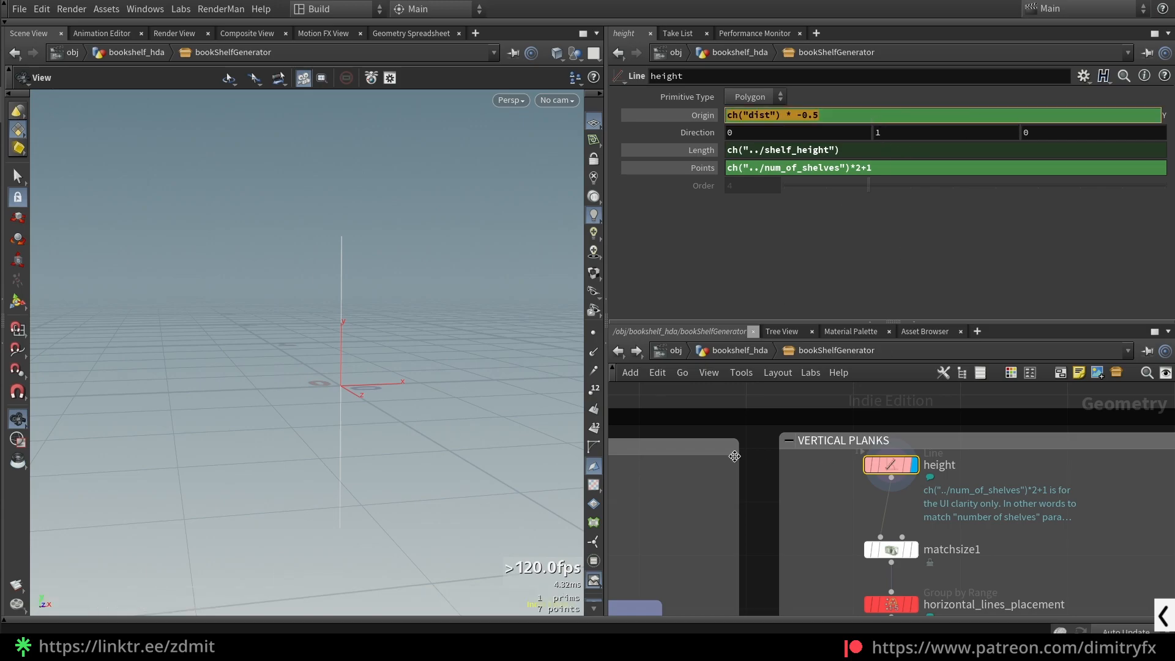
pyautogui.click(593, 332)
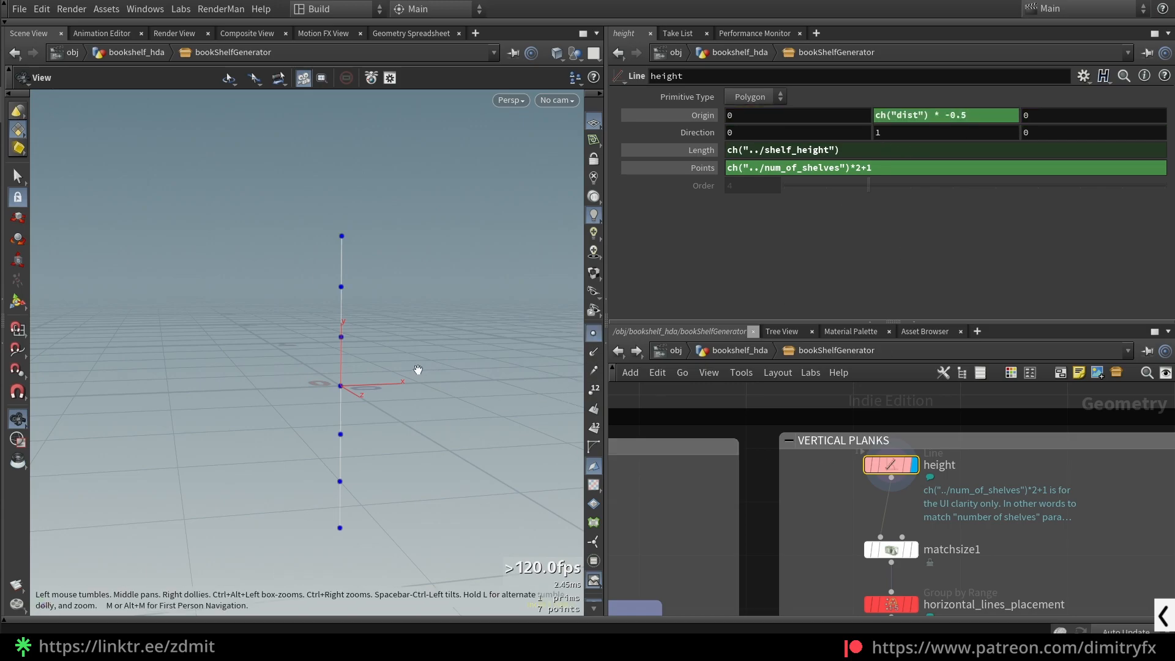
# Step: Examine the height line's Length value and its expression referencing the shelf height
pyautogui.click(696, 148)
pyautogui.click(695, 148)
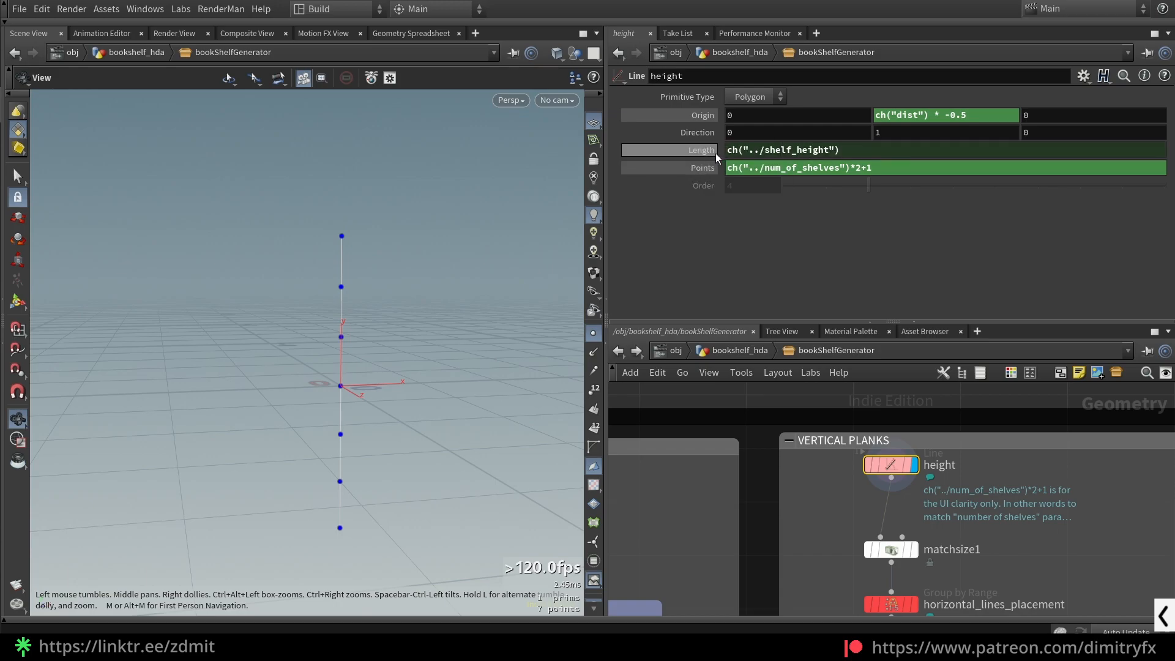
pyautogui.click(703, 151)
pyautogui.moveTo(811, 151)
pyautogui.mouseDown()
pyautogui.moveTo(837, 150)
pyautogui.moveTo(800, 150)
pyautogui.moveTo(811, 150)
pyautogui.mouseUp()
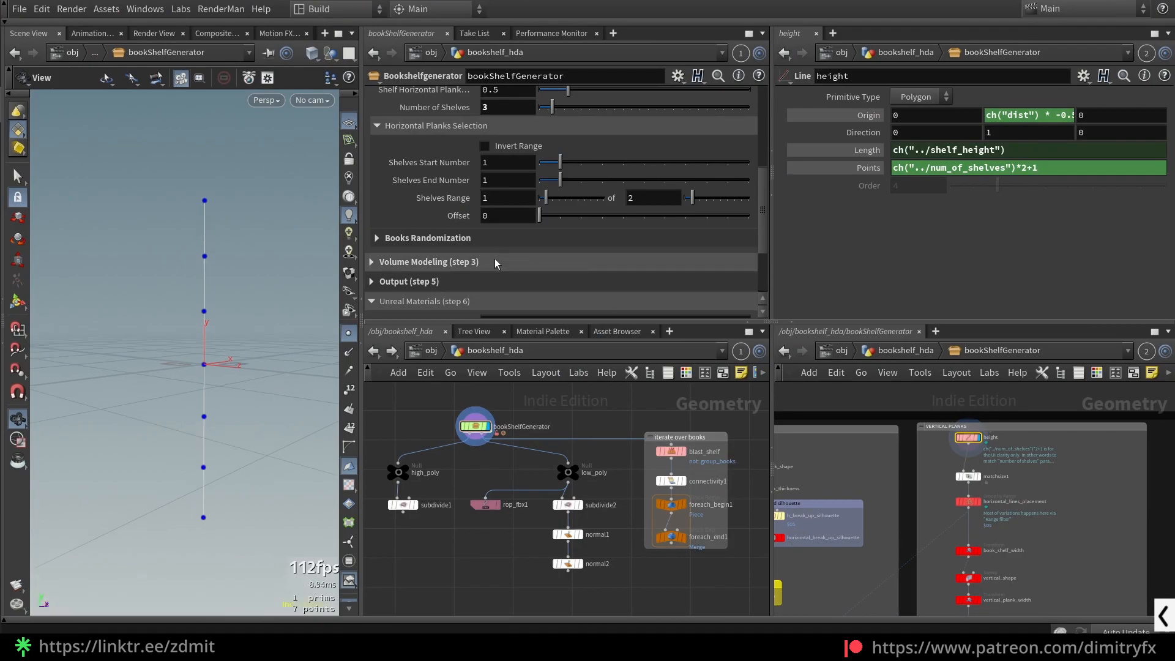
# Step: Locate Number of Shelves in the generator's Shelf Settings and compare it with the height line's Points expression and value
pyautogui.scroll(1, 453, 214)
pyautogui.click(377, 146)
pyautogui.scroll(4, 428, 190)
pyautogui.scroll(1, 465, 233)
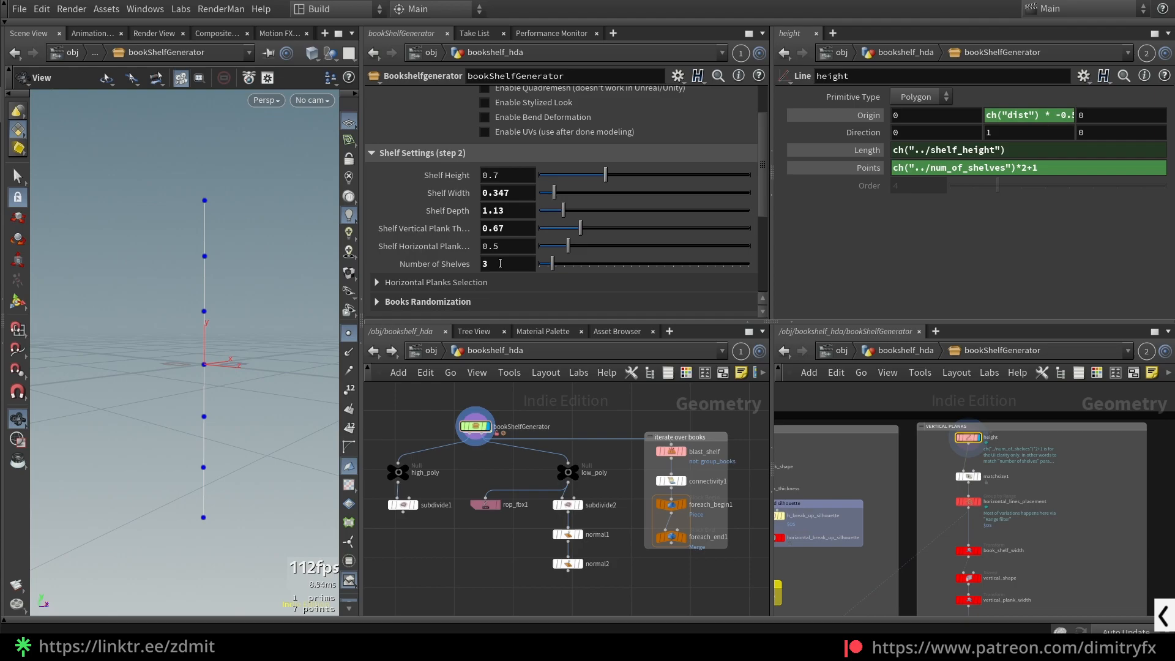
pyautogui.click(493, 264)
pyautogui.click(868, 167)
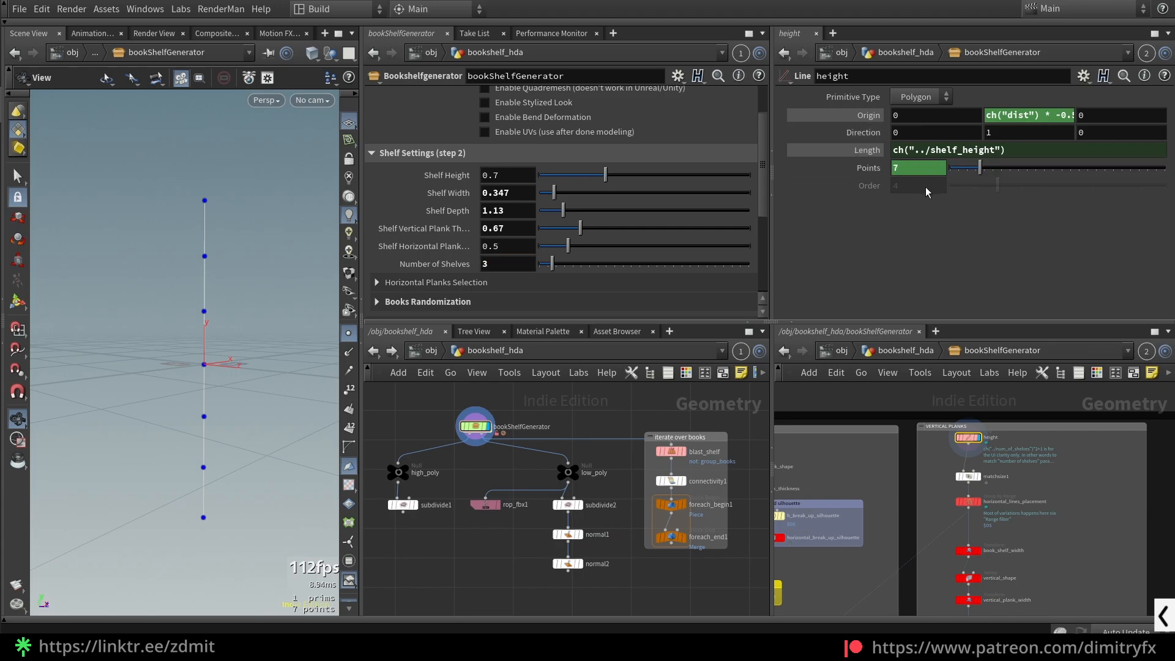
pyautogui.click(873, 169)
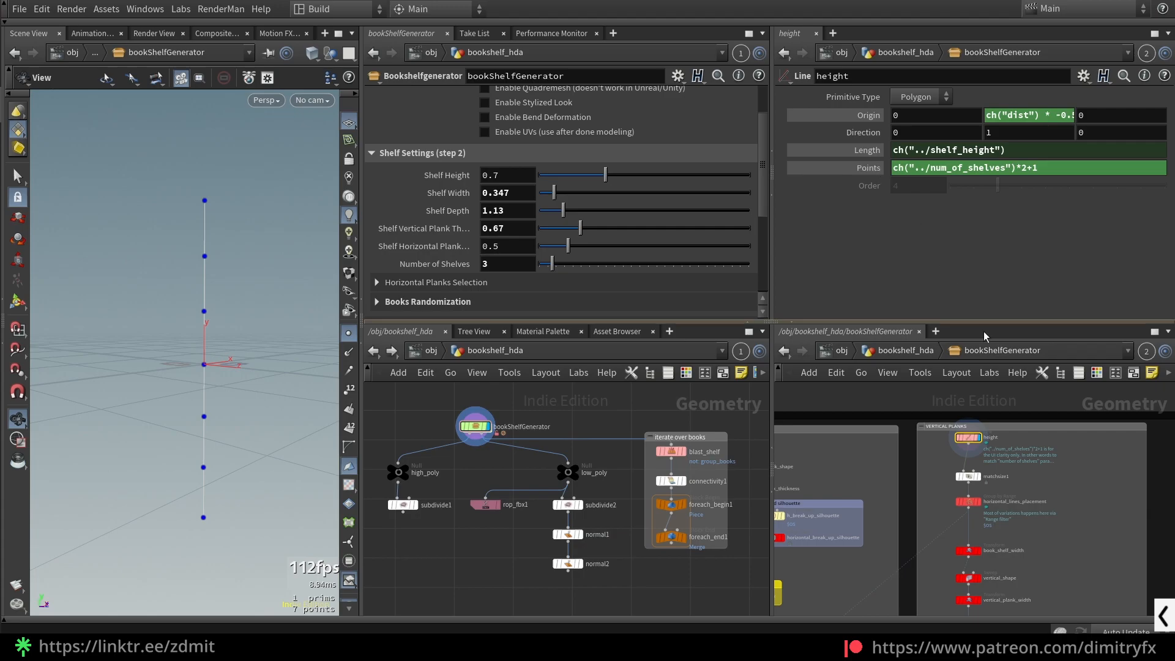
# Step: Display the horizontal_lines_placement group node and frame the line to examine its grouped points
pyautogui.scroll(2, 1033, 532)
pyautogui.click(1015, 529)
pyautogui.scroll(2, 1015, 530)
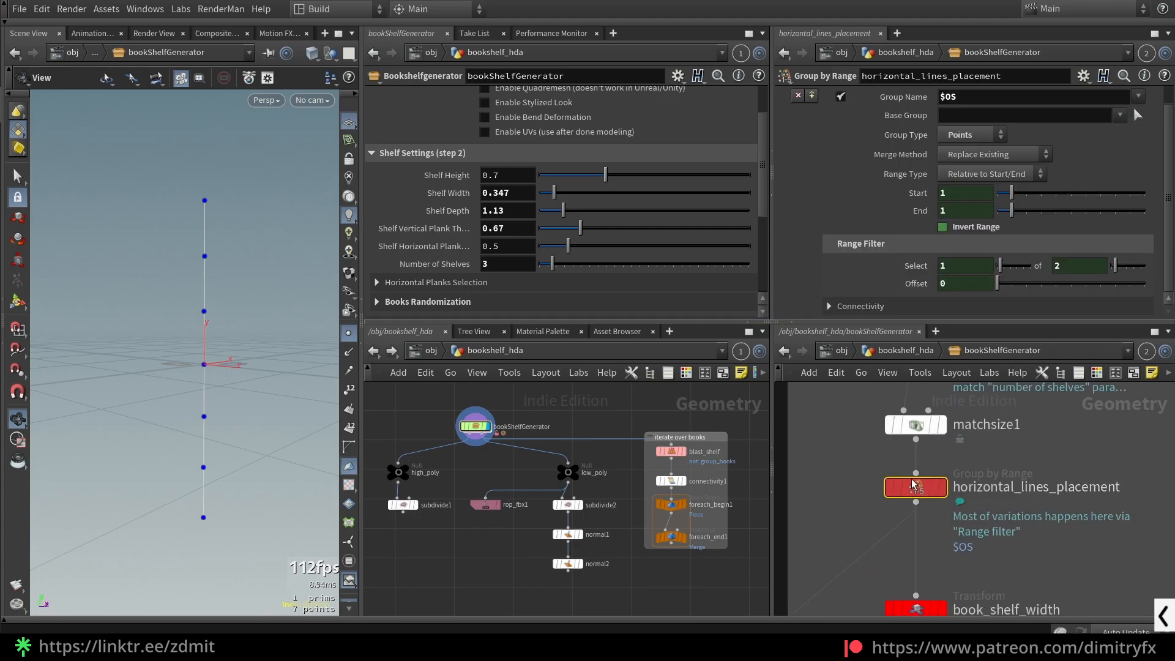
pyautogui.click(941, 487)
pyautogui.press('f')
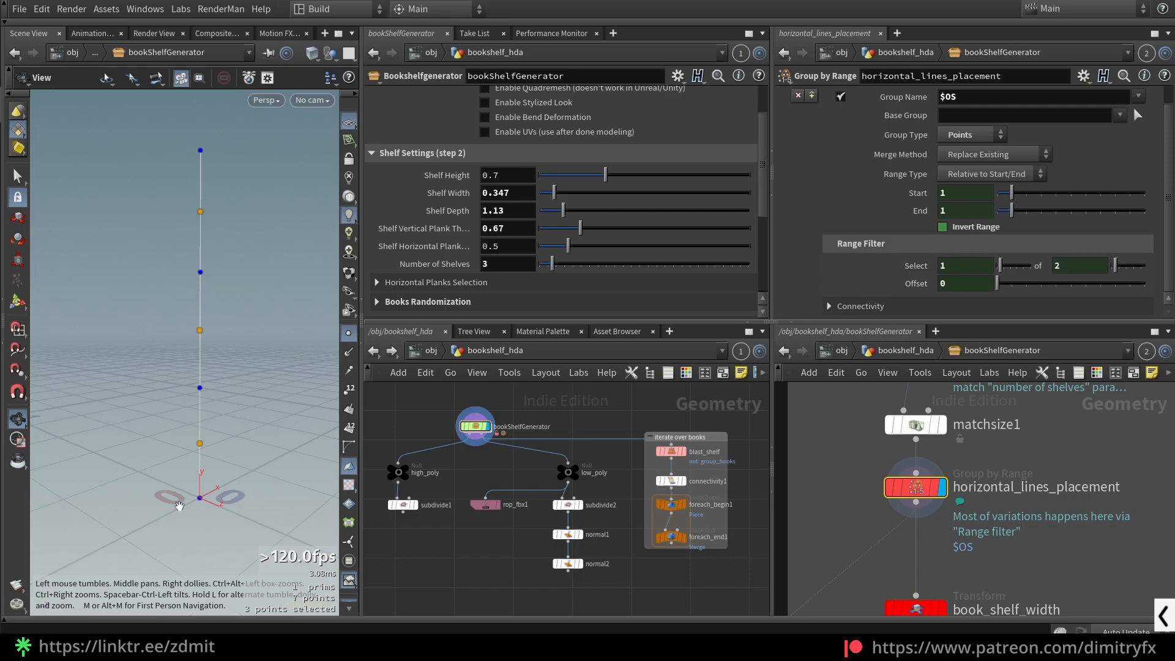
# Step: View the whole bookshelf for comparison and return to horizontal_lines_placement with Invert Range enabled
pyautogui.click(476, 426)
pyautogui.moveTo(184, 359)
pyautogui.mouseDown()
pyautogui.moveTo(254, 323)
pyautogui.moveTo(175, 380)
pyautogui.mouseUp()
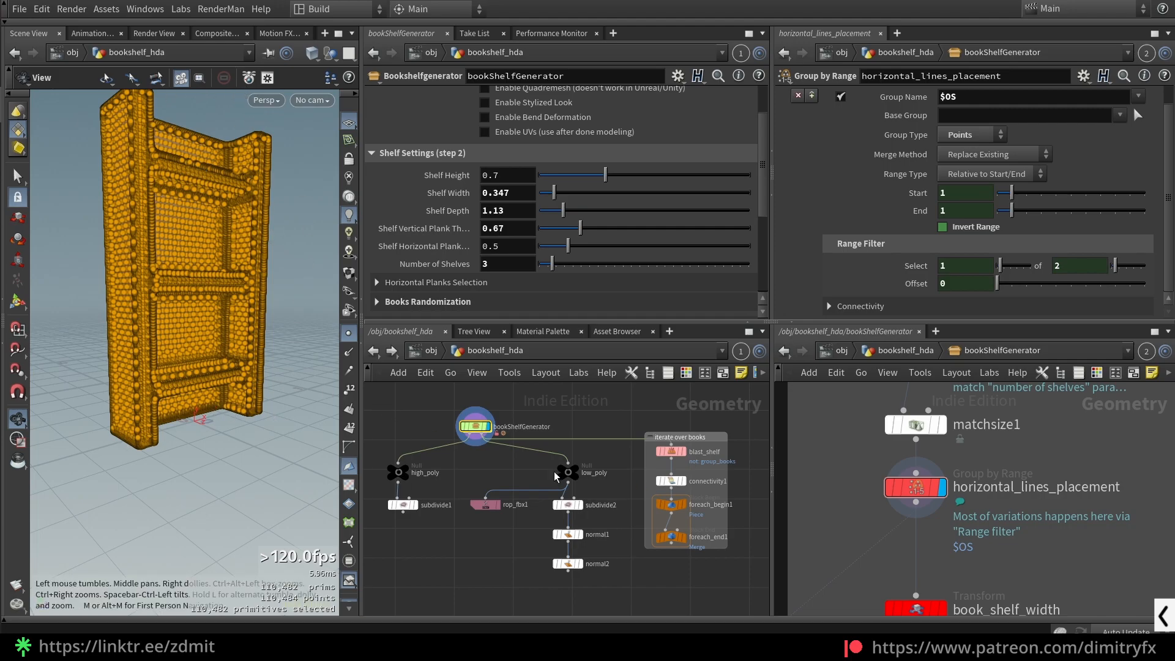
pyautogui.click(927, 490)
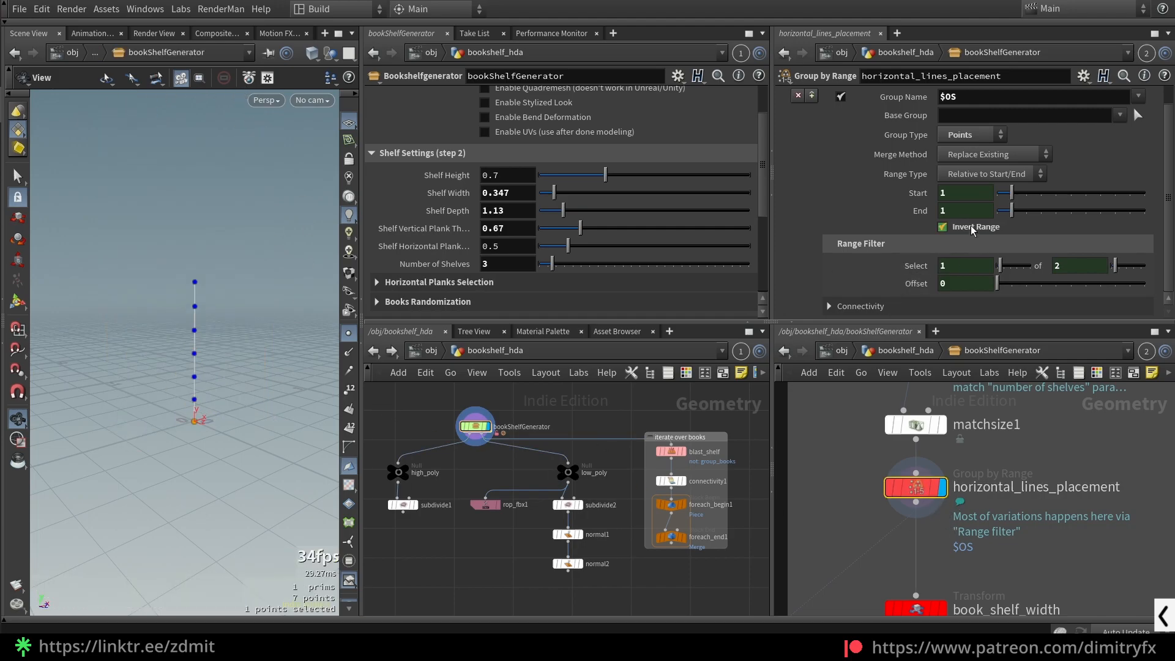
# Step: Try a range Start of 2 on horizontal_lines_placement with the range inverted, and set it back to 1
pyautogui.scroll(4, 224, 389)
pyautogui.moveTo(1017, 194); pyautogui.dragTo(1026, 194)
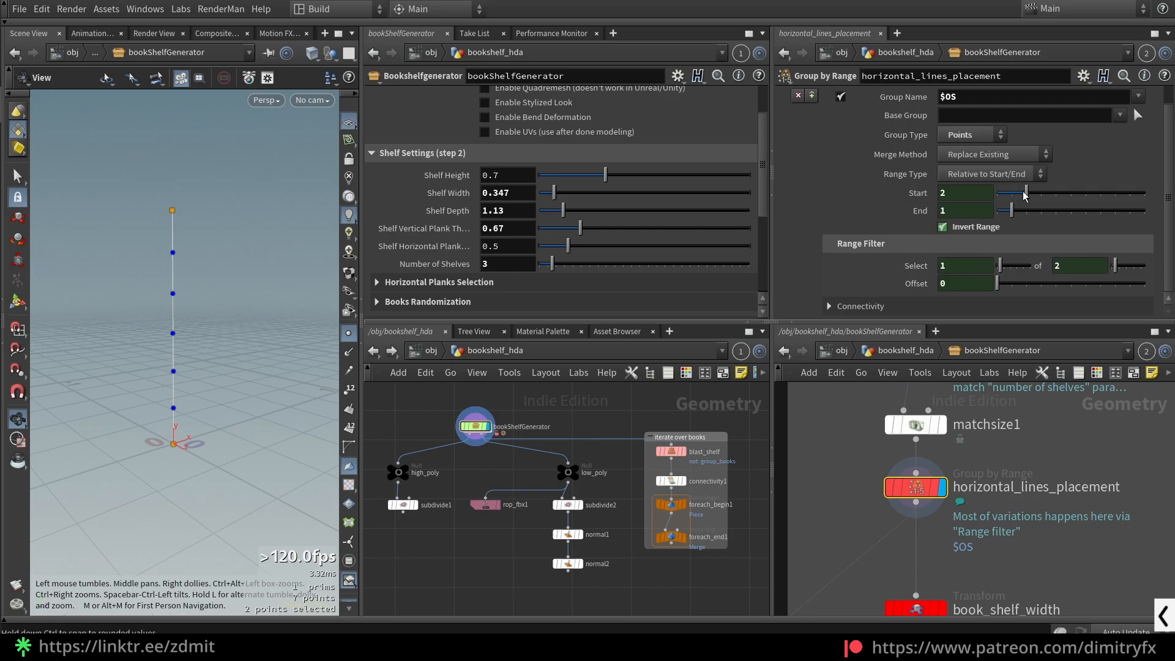
pyautogui.moveTo(1020, 194); pyautogui.dragTo(1007, 195)
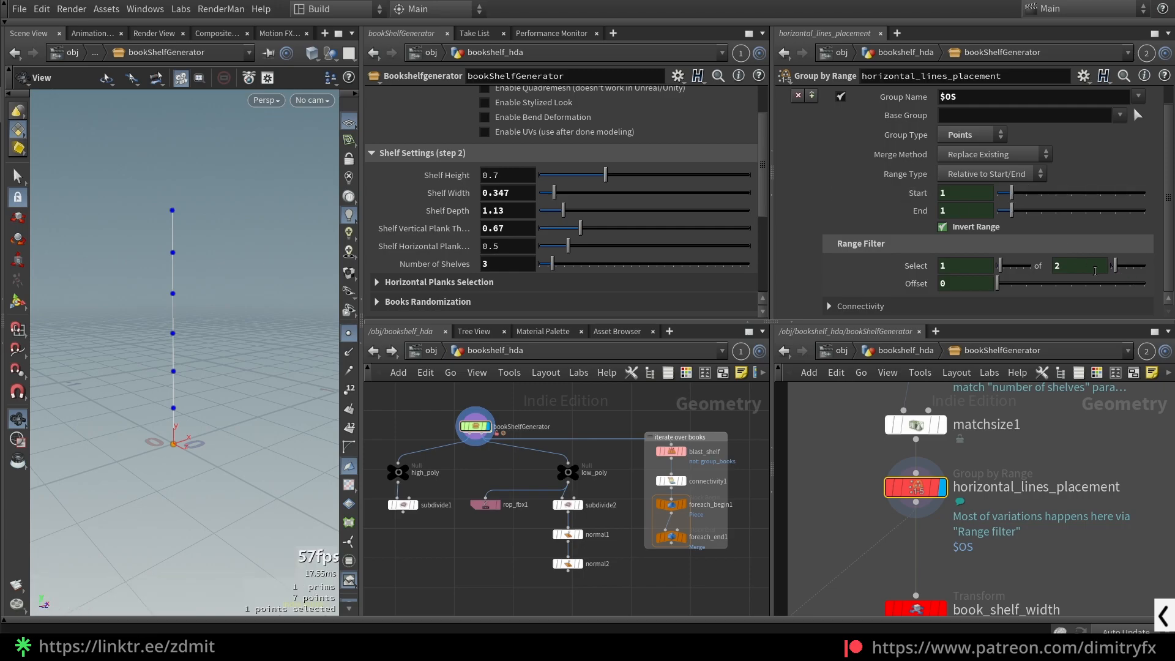
# Step: Turn off Invert Range on horizontal_lines_placement and set its range filter Offset to 3, checking the result on the whole bookshelf
pyautogui.click(979, 227)
pyautogui.moveTo(997, 284); pyautogui.dragTo(1025, 291)
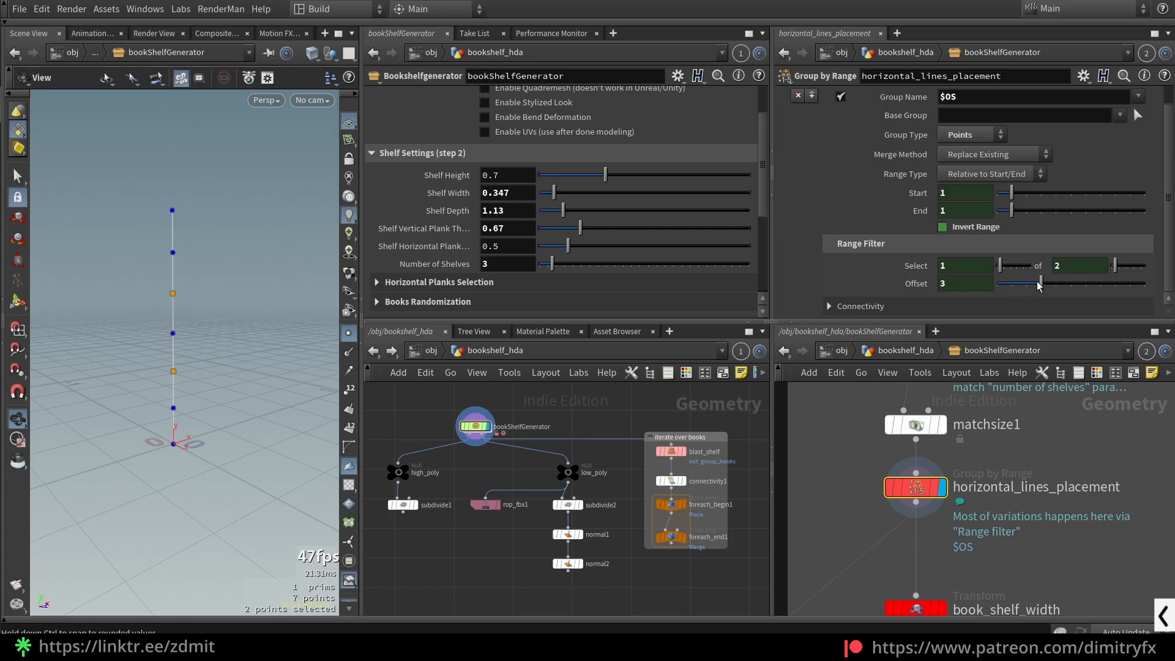
pyautogui.click(476, 426)
pyautogui.scroll(-5, 269, 333)
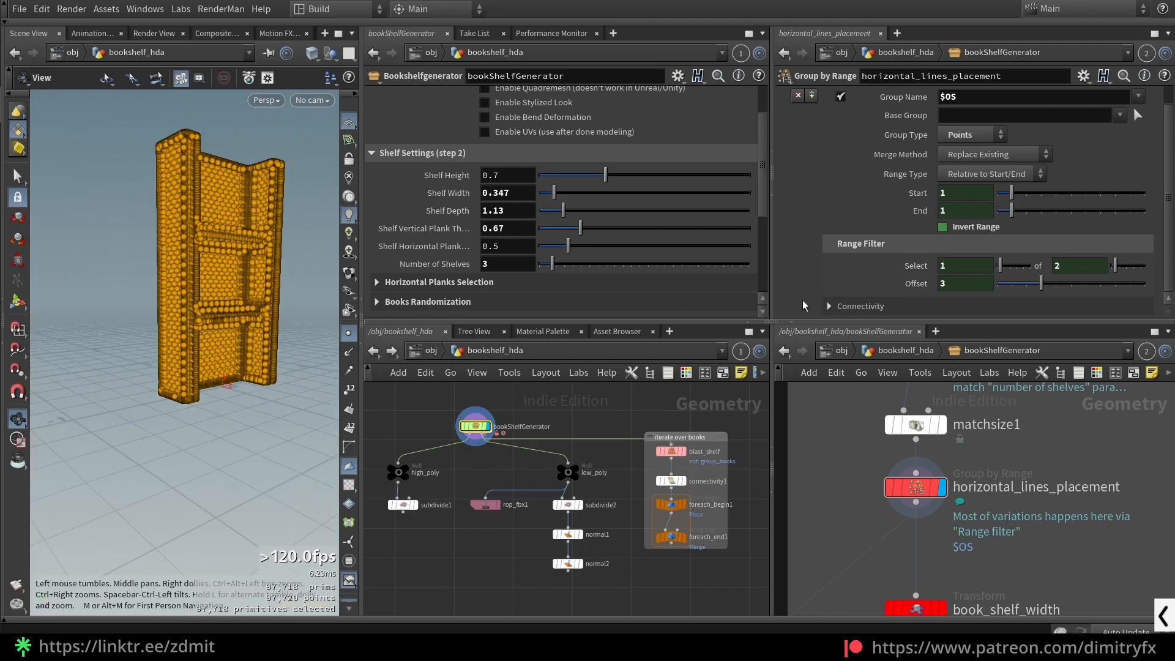
# Step: Try a range filter Offset of 1 on horizontal_lines_placement and return it to 0
pyautogui.moveTo(1041, 283)
pyautogui.mouseDown()
pyautogui.moveTo(999, 291)
pyautogui.moveTo(1031, 281)
pyautogui.mouseUp()
pyautogui.scroll(3, 218, 343)
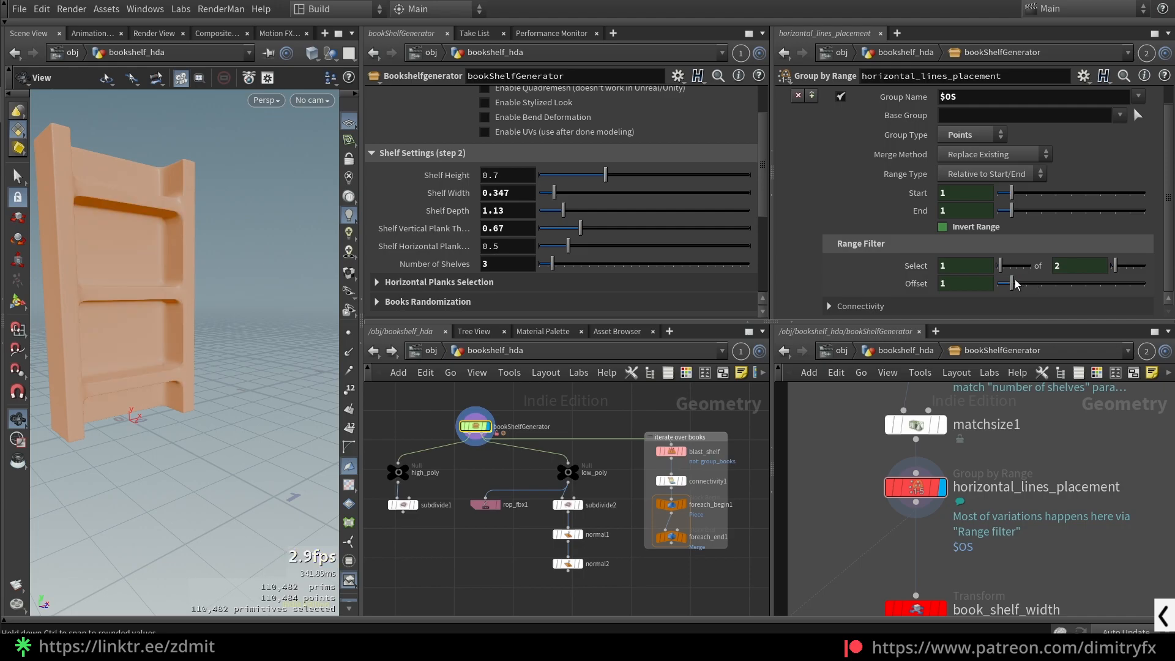
pyautogui.moveTo(1115, 265)
pyautogui.mouseDown()
pyautogui.moveTo(1126, 271)
pyautogui.moveTo(1115, 268)
pyautogui.mouseUp()
pyautogui.moveTo(1010, 287); pyautogui.dragTo(983, 299)
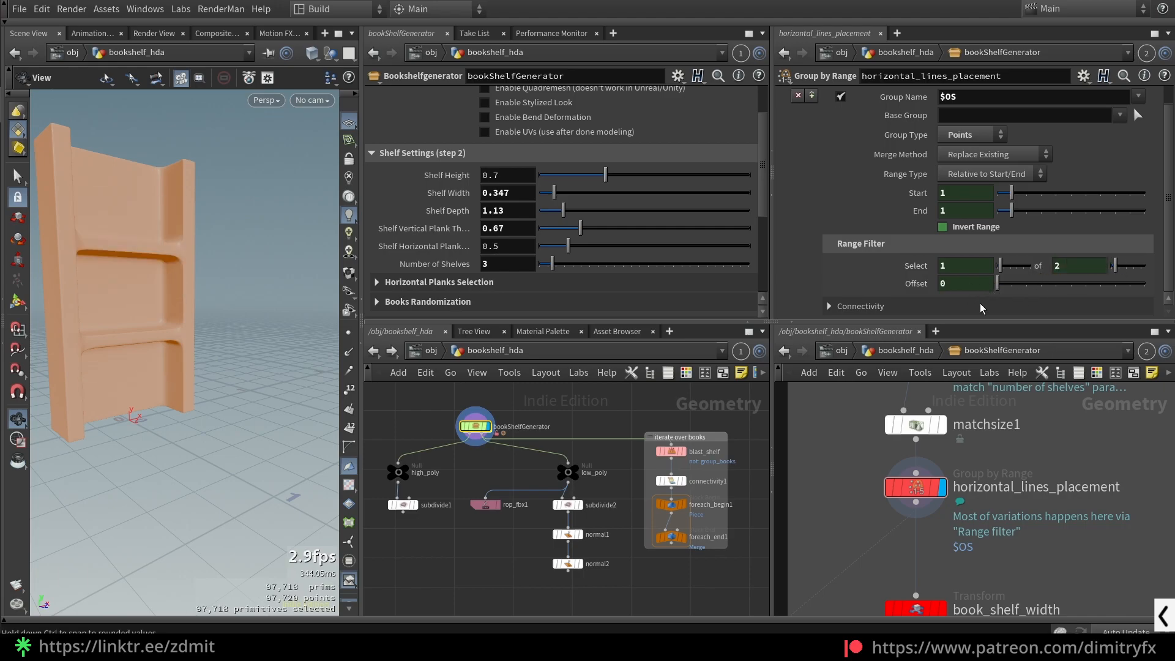
# Step: Display the matchsize1 node and turn on point markers to show the points along the height line
pyautogui.click(895, 505)
pyautogui.moveTo(178, 306); pyautogui.dragTo(231, 340)
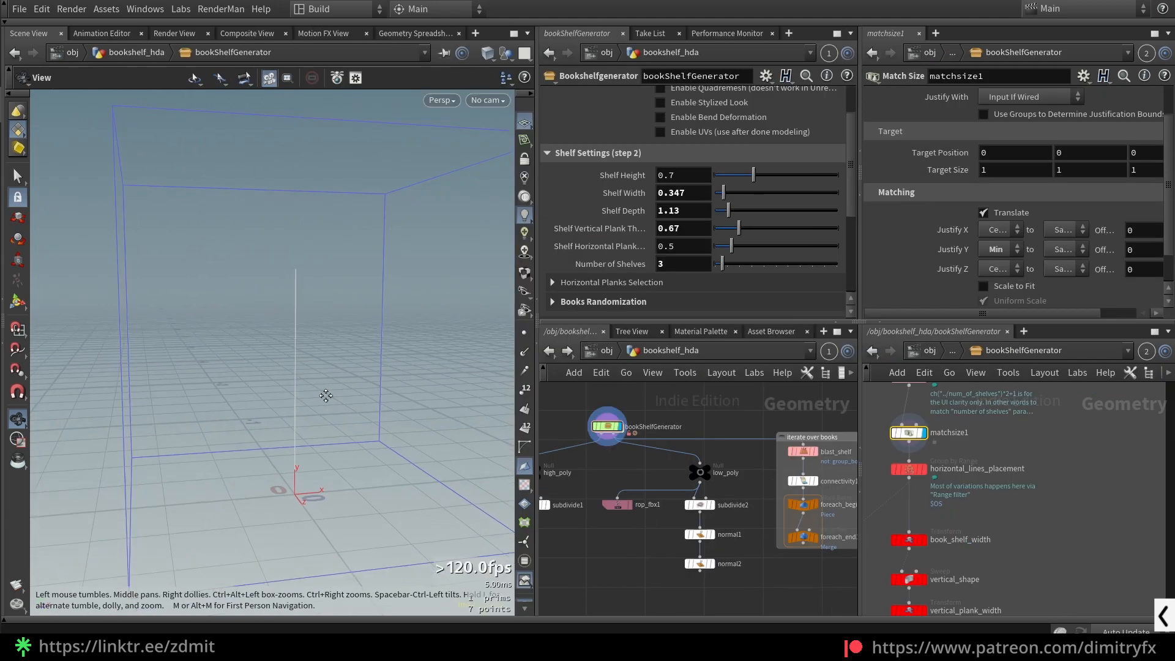
pyautogui.moveTo(325, 395); pyautogui.dragTo(257, 479)
pyautogui.click(523, 334)
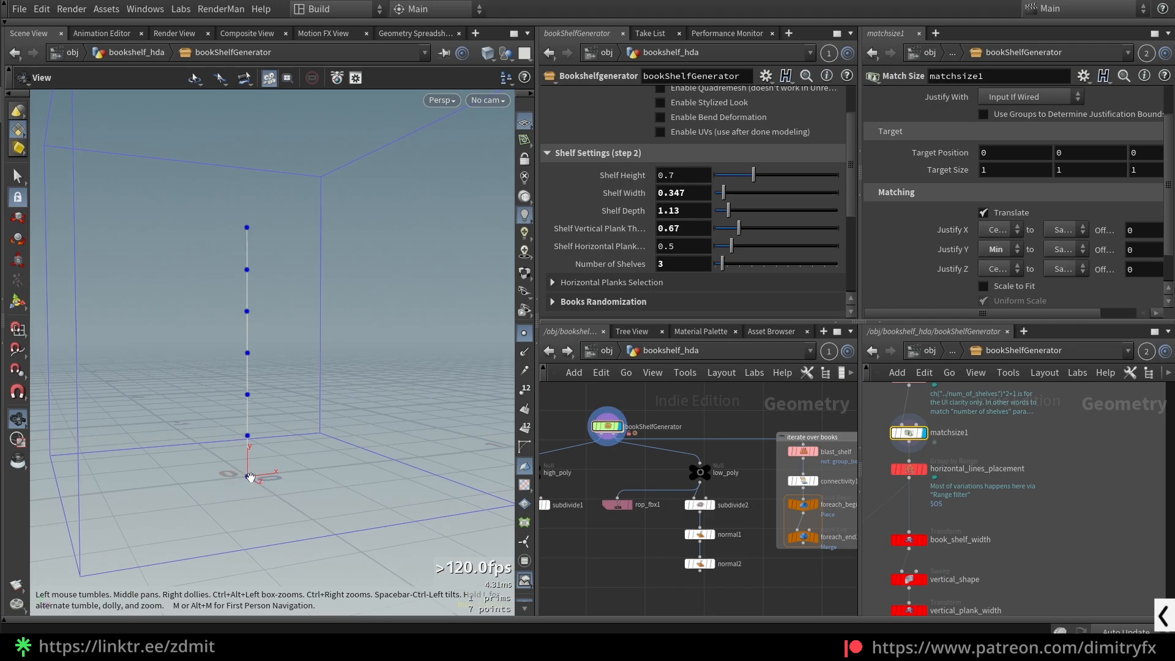
pyautogui.scroll(3, 1010, 520)
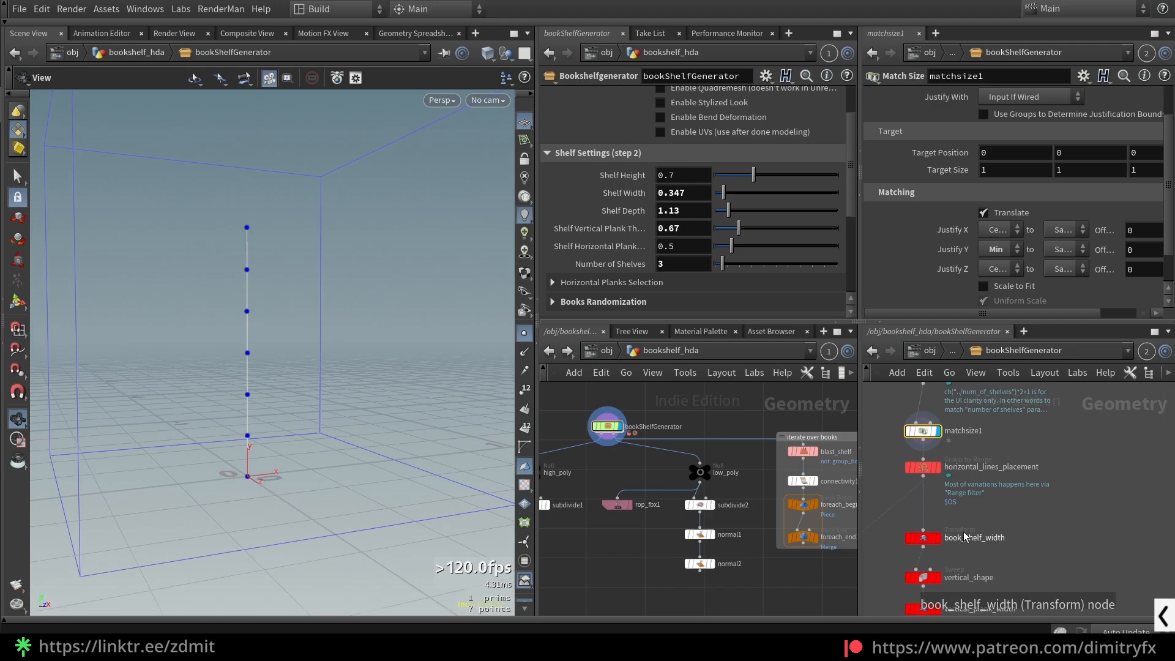
# Step: Display the book_shelf_width transform and open its Translate X expression for inspection
pyautogui.click(970, 497)
pyautogui.click(985, 496)
pyautogui.moveTo(342, 395); pyautogui.dragTo(304, 448)
pyautogui.click(1010, 154)
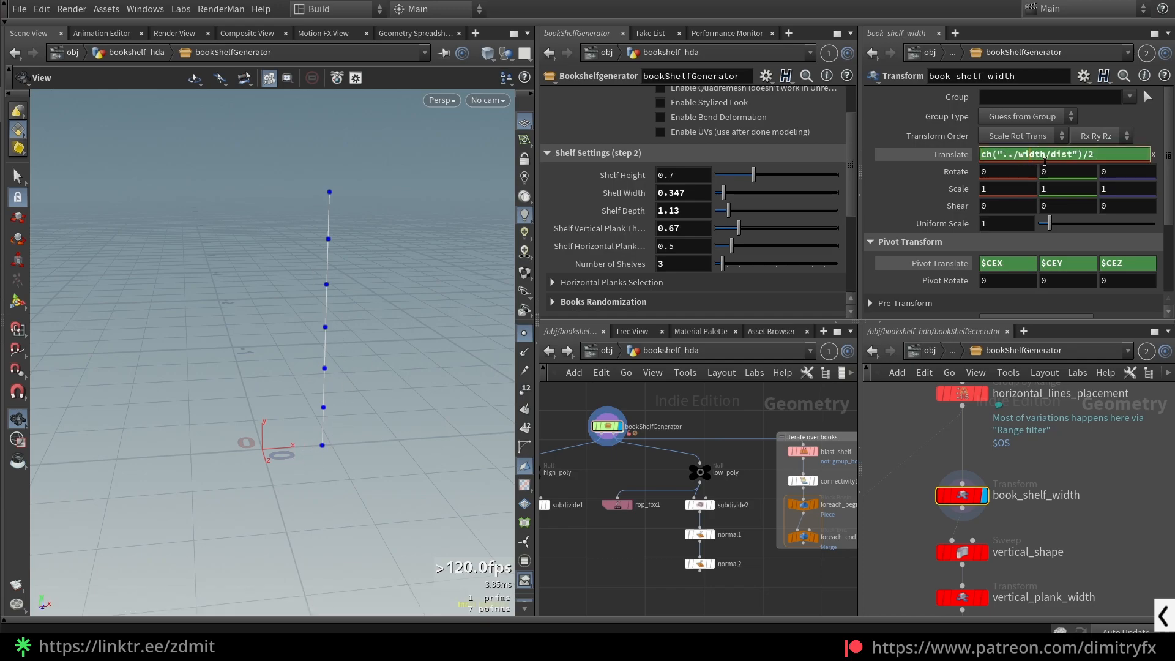
# Step: Select the width line in the HORIZONTAL PLANKS network and examine its Length parameter
pyautogui.scroll(-3, 954, 454)
pyautogui.moveTo(936, 459); pyautogui.dragTo(1044, 482, button='middle')
pyautogui.scroll(2, 968, 455)
pyautogui.click(934, 436)
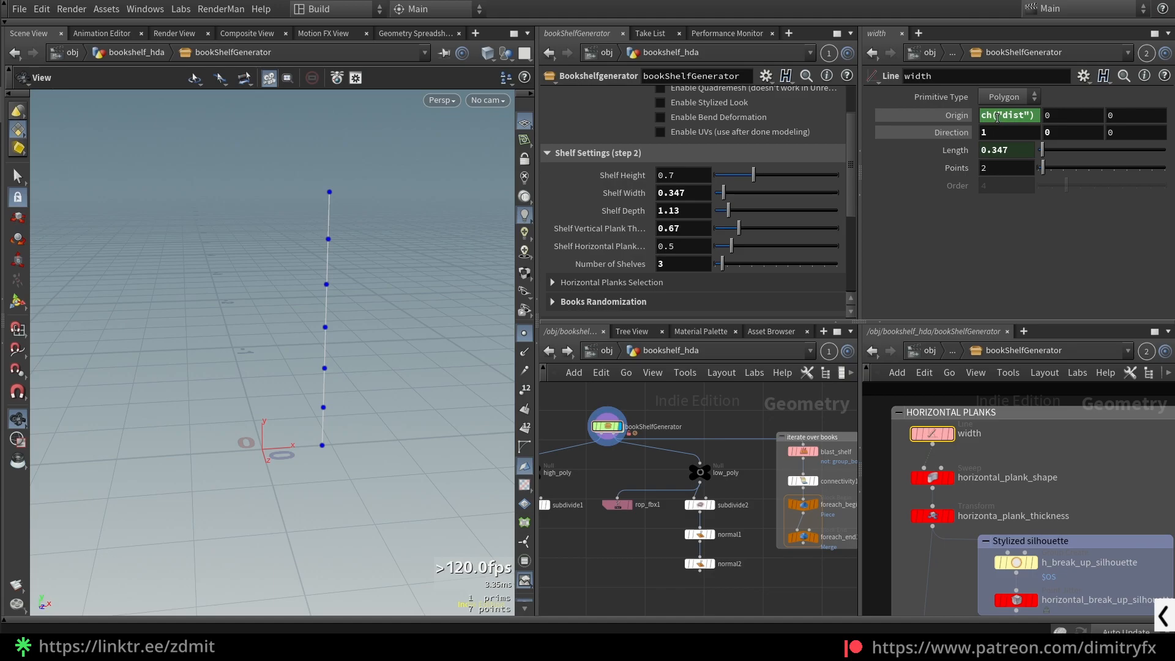
pyautogui.rightClick(1012, 151)
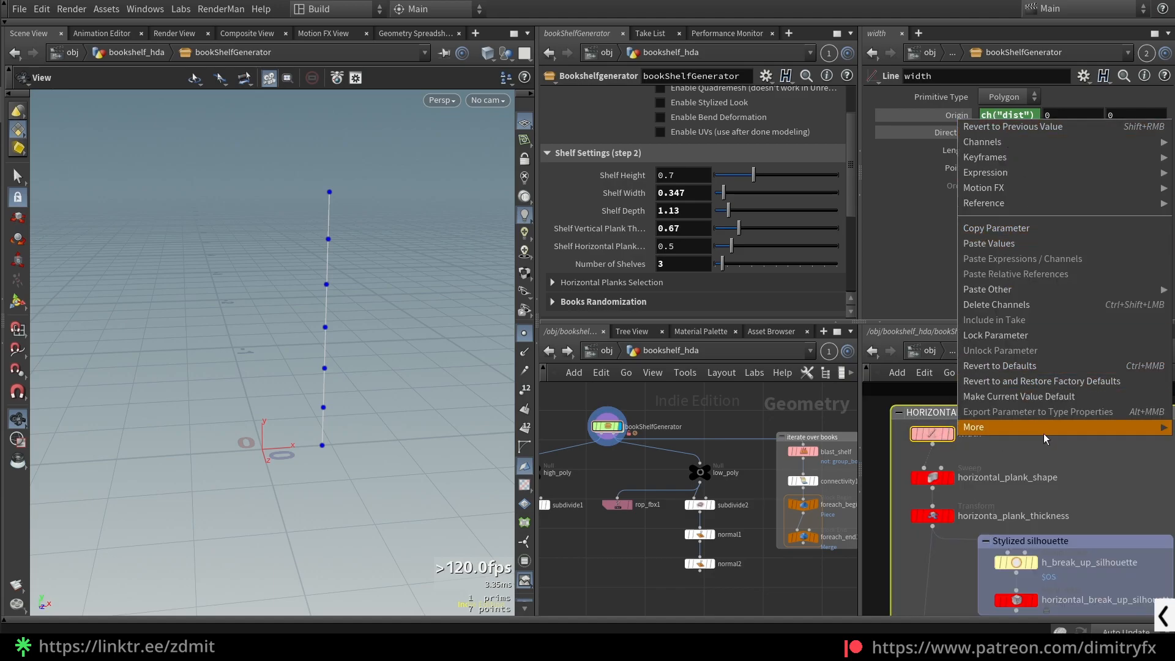
pyautogui.click(1096, 459)
# Step: Try removing the division by 2 from the Translate X expression of book_shelf_width
pyautogui.moveTo(1131, 472); pyautogui.dragTo(908, 401, button='middle')
pyautogui.moveTo(1104, 553); pyautogui.dragTo(945, 526, button='middle')
pyautogui.click(973, 524)
pyautogui.rightClick(994, 156)
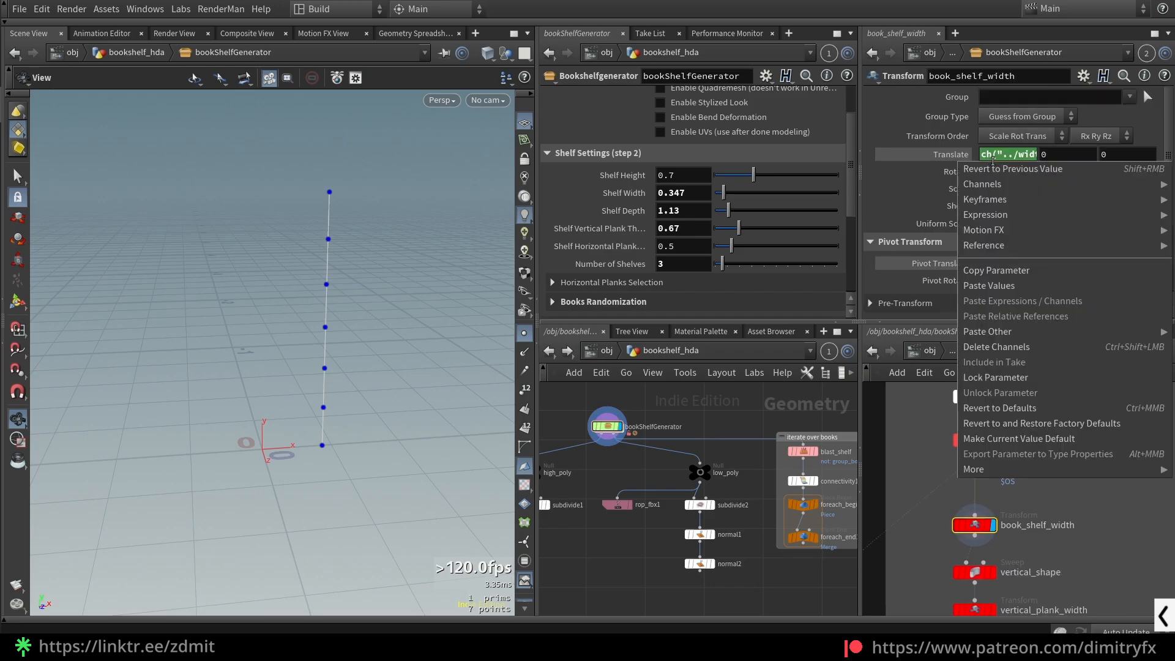
pyautogui.click(1013, 159)
pyautogui.click(1013, 157)
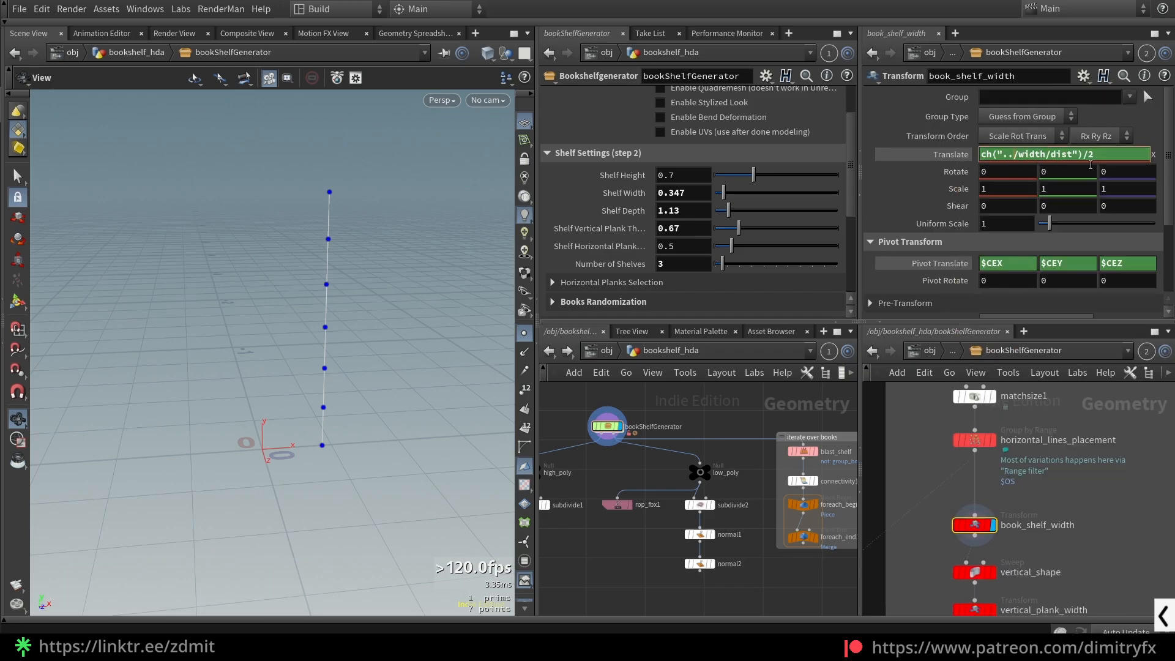
pyautogui.press('Return')
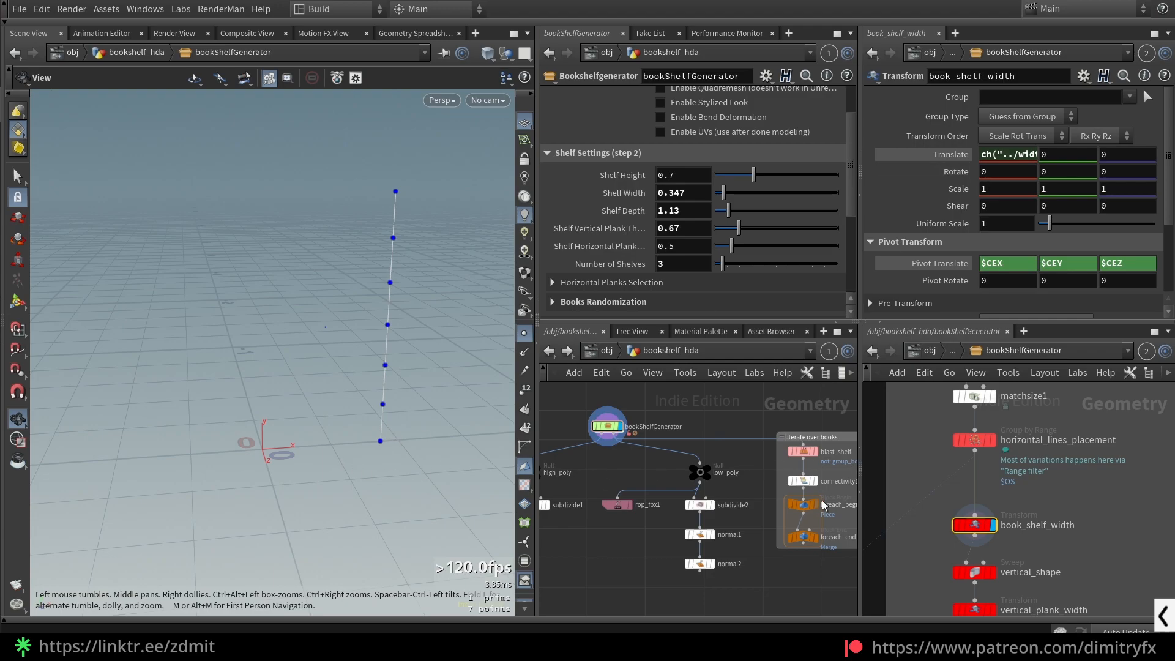
# Step: Select the width line in HORIZONTAL PLANKS to compare it with the shifted height line
pyautogui.scroll(-4, 903, 439)
pyautogui.moveTo(904, 441); pyautogui.dragTo(1070, 508, button='middle')
pyautogui.scroll(4, 970, 478)
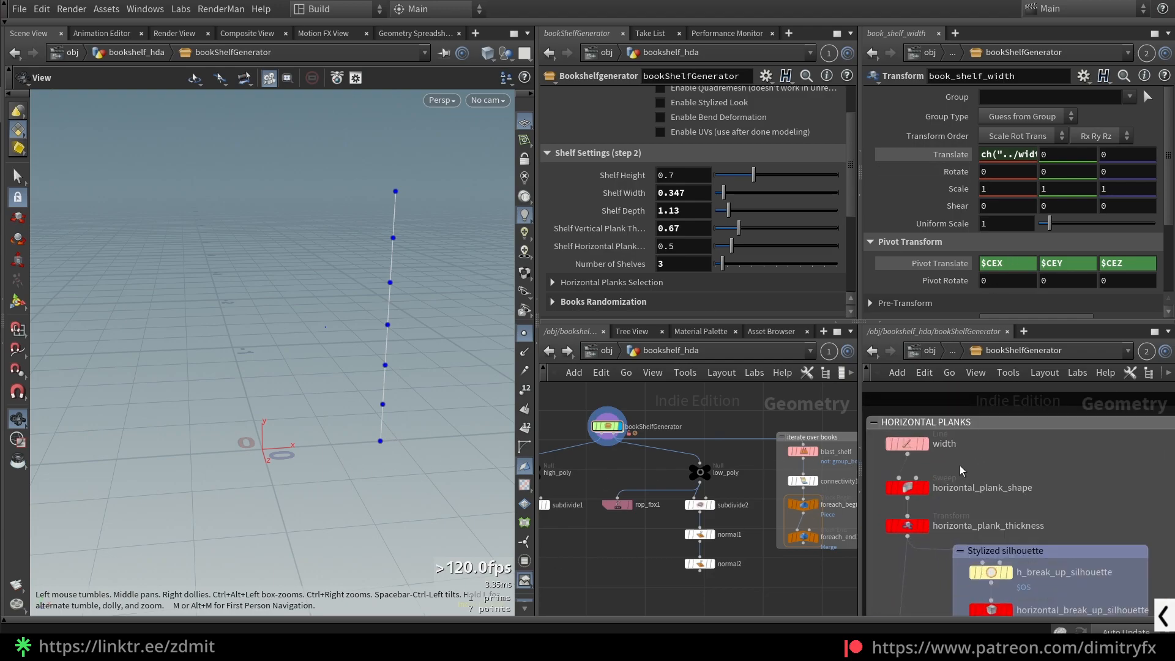
pyautogui.click(910, 446)
pyautogui.moveTo(425, 417); pyautogui.dragTo(514, 357, button='right')
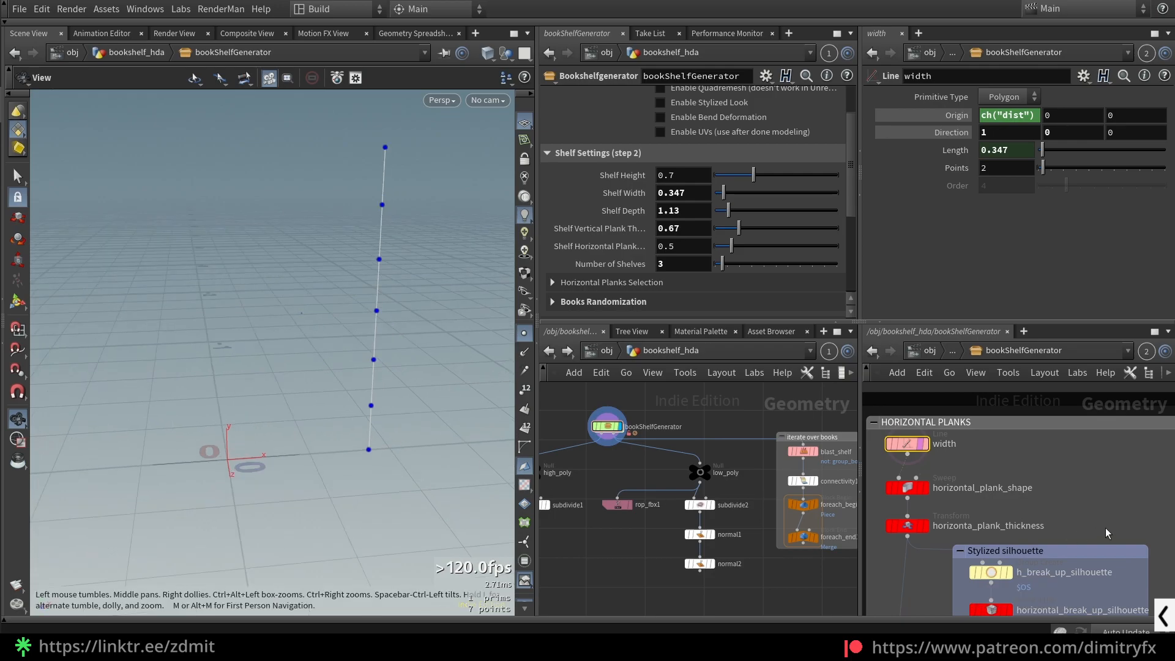
# Step: Undo the last change to the Translate X expression of book_shelf_width
pyautogui.moveTo(1095, 535); pyautogui.dragTo(858, 442, button='middle')
pyautogui.hotkey('ctrl', 'z')
pyautogui.hotkey('ctrl', 'z')
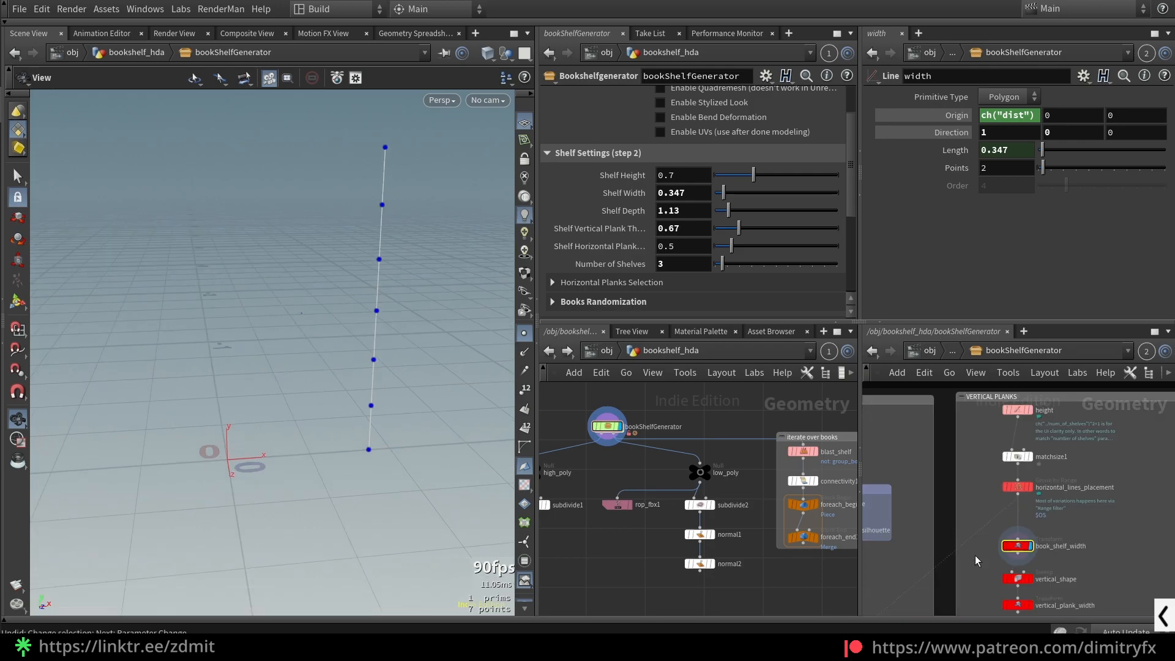
# Step: Show the width line as a template beside the height line's points and set its Length to 0.53
pyautogui.scroll(-4, 973, 550)
pyautogui.moveTo(956, 522); pyautogui.dragTo(1124, 566, button='middle')
pyautogui.scroll(3, 1041, 532)
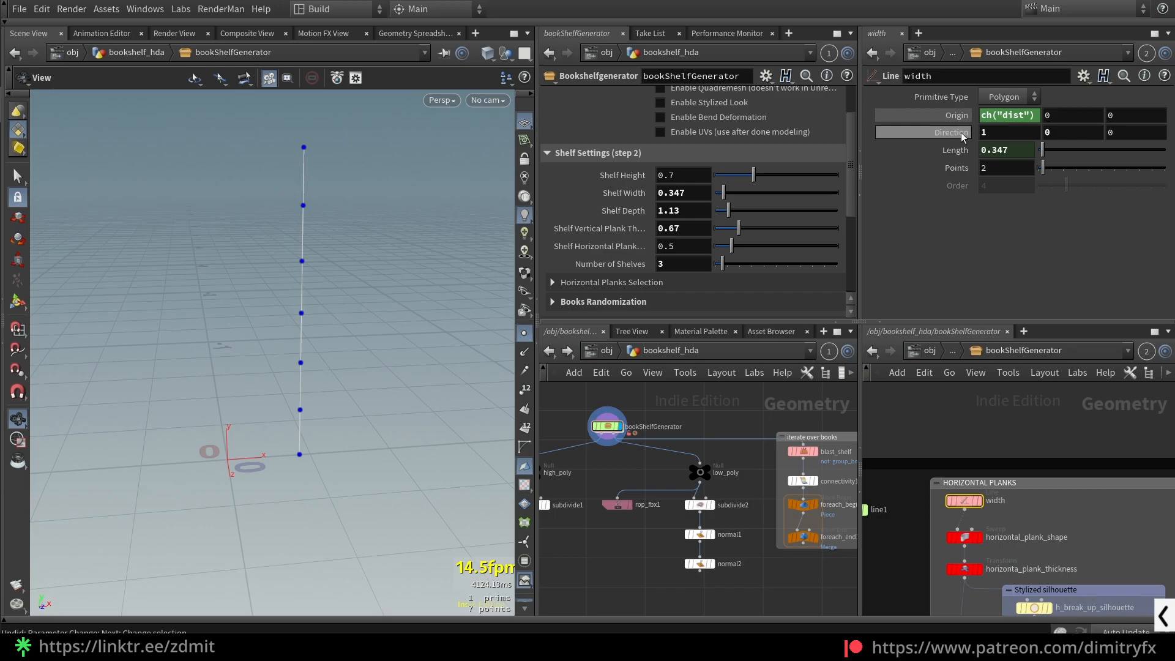
pyautogui.scroll(1, 972, 516)
pyautogui.click(974, 498)
pyautogui.scroll(4, 283, 438)
pyautogui.moveTo(285, 441); pyautogui.dragTo(289, 396)
pyautogui.scroll(4, 314, 506)
pyautogui.moveTo(284, 327); pyautogui.dragTo(276, 303)
pyautogui.press('f')
pyautogui.moveTo(272, 520); pyautogui.dragTo(283, 473, button='middle')
pyautogui.scroll(5, 283, 473)
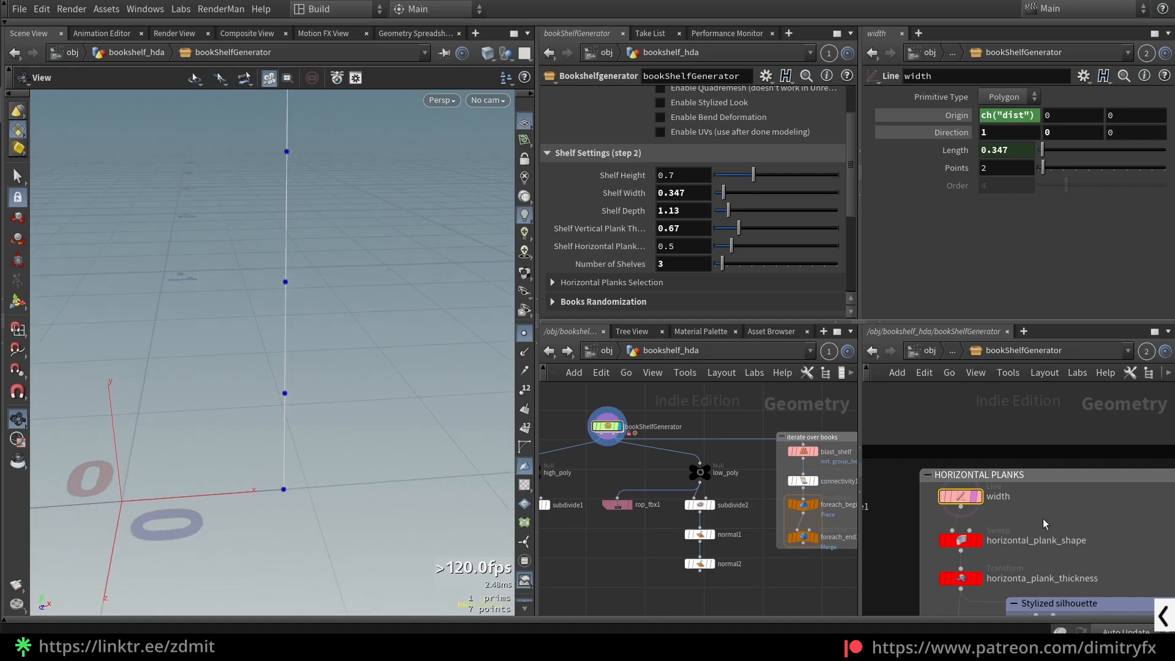
pyautogui.moveTo(1050, 152); pyautogui.dragTo(1045, 153)
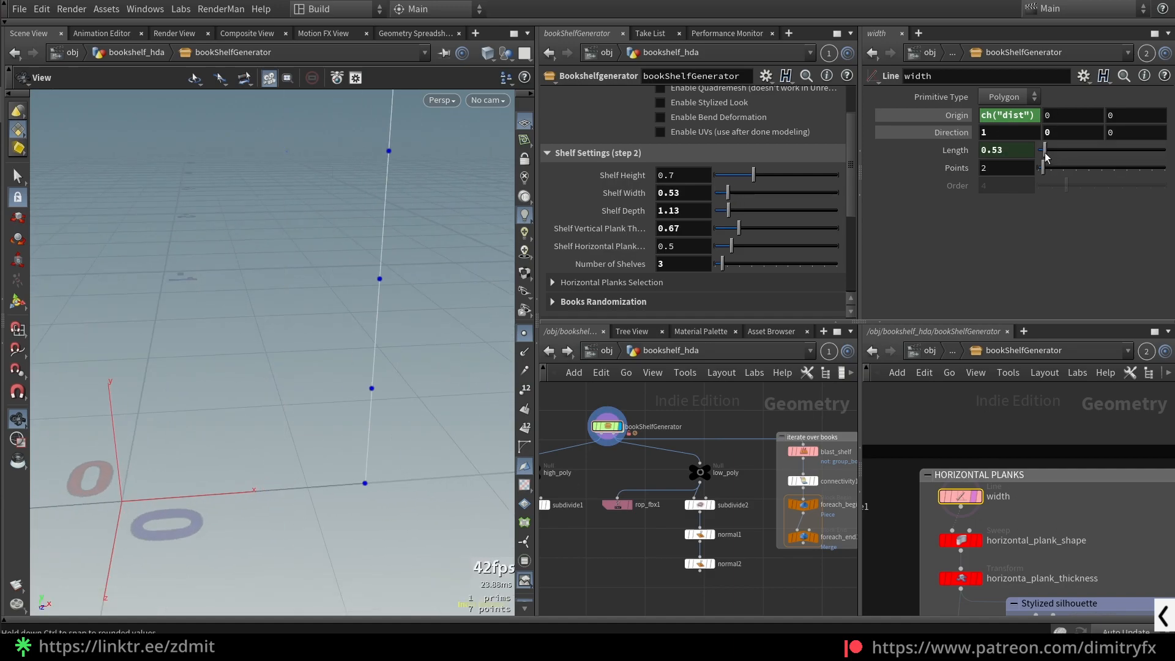
# Step: Set the viewport background's Color Scheme to Dark in the display options
pyautogui.moveTo(398, 407); pyautogui.dragTo(380, 358, button='middle')
pyautogui.press('d')
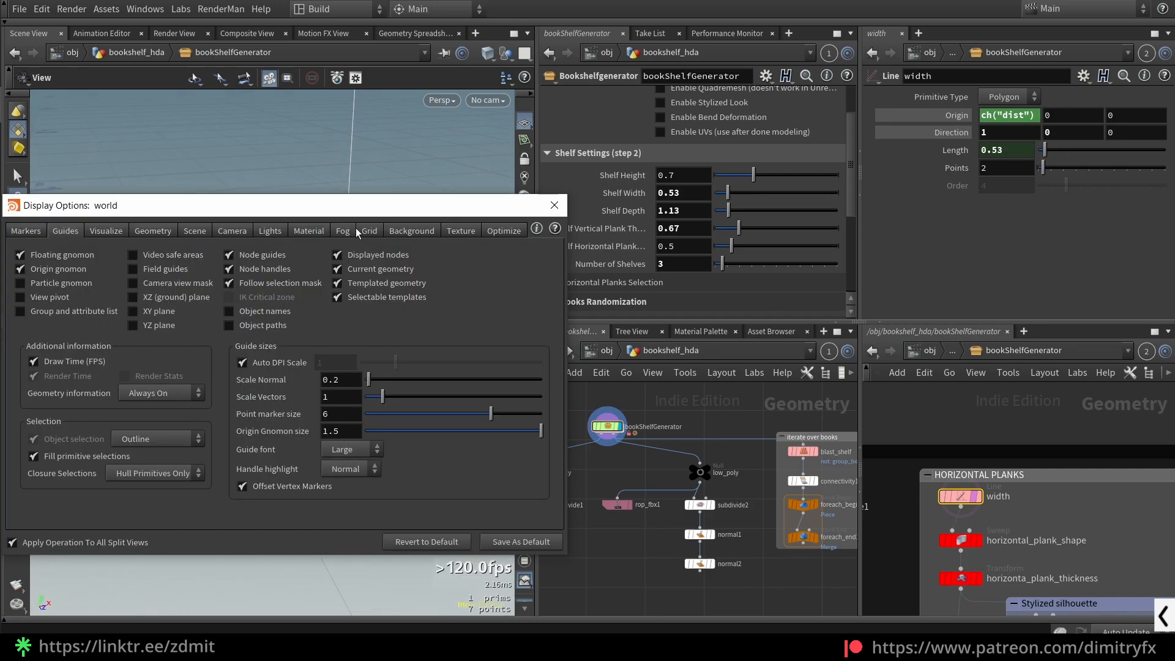
pyautogui.click(412, 232)
pyautogui.click(118, 255)
pyautogui.click(115, 298)
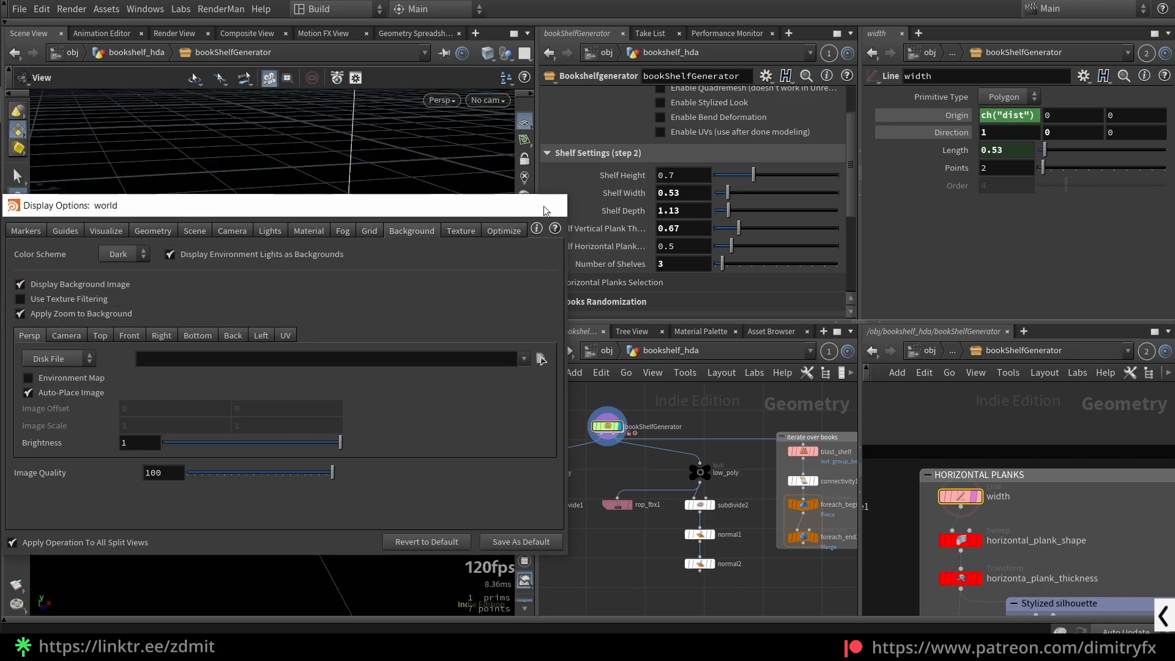
pyautogui.click(546, 210)
# Step: Display the width line and book_shelf_width in turn to compare the line's end with the shifted height line
pyautogui.click(978, 496)
pyautogui.scroll(-8, 347, 395)
pyautogui.scroll(-3, 1111, 479)
pyautogui.moveTo(1156, 566); pyautogui.dragTo(1068, 534, button='middle')
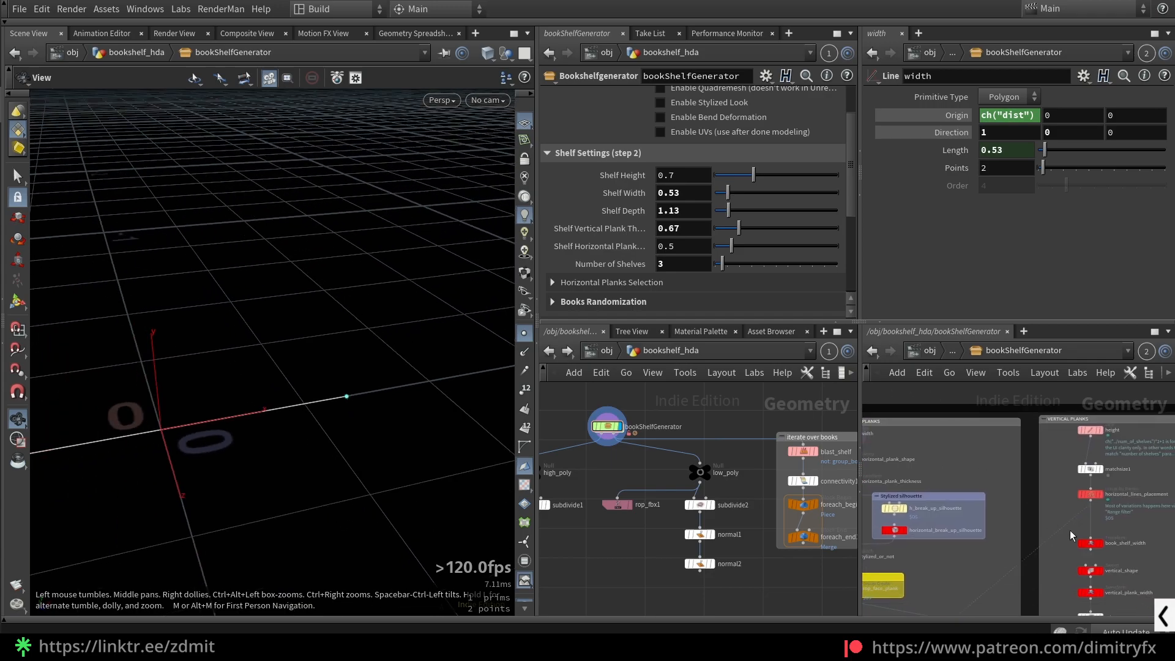
pyautogui.scroll(4, 1069, 534)
pyautogui.click(1103, 533)
pyautogui.moveTo(362, 304); pyautogui.dragTo(360, 211)
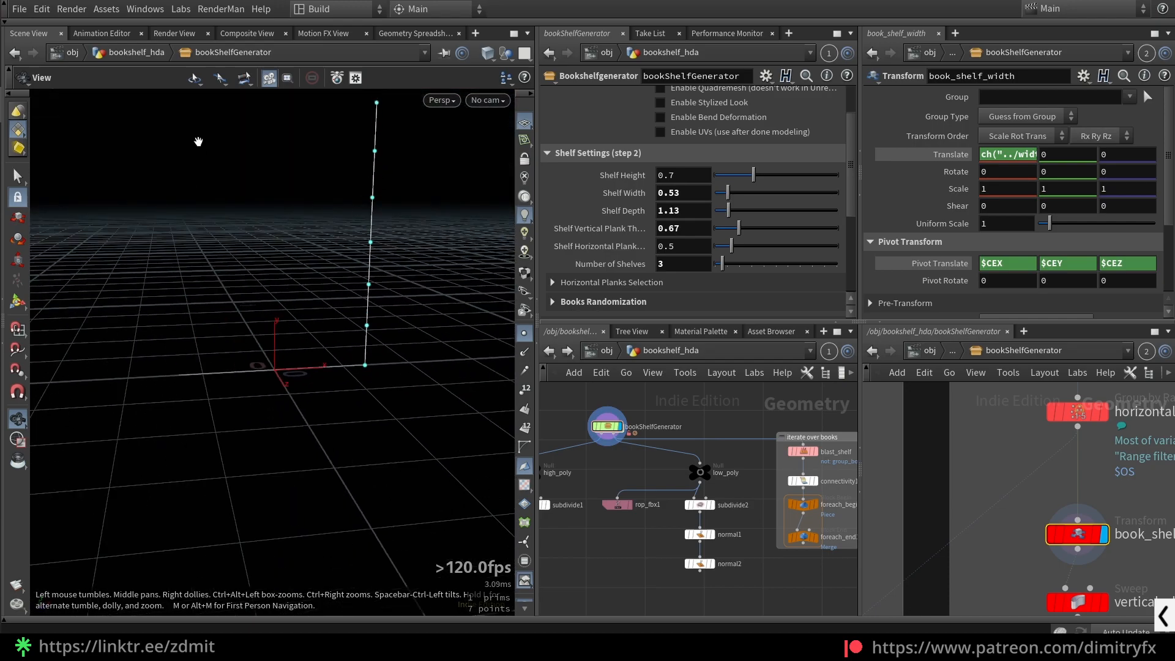
# Step: Display the vertical_shape sweep and examine the vertical plank from several angles
pyautogui.scroll(-2, 943, 500)
pyautogui.moveTo(956, 523); pyautogui.dragTo(914, 465, button='middle')
pyautogui.scroll(1, 914, 465)
pyautogui.click(1031, 522)
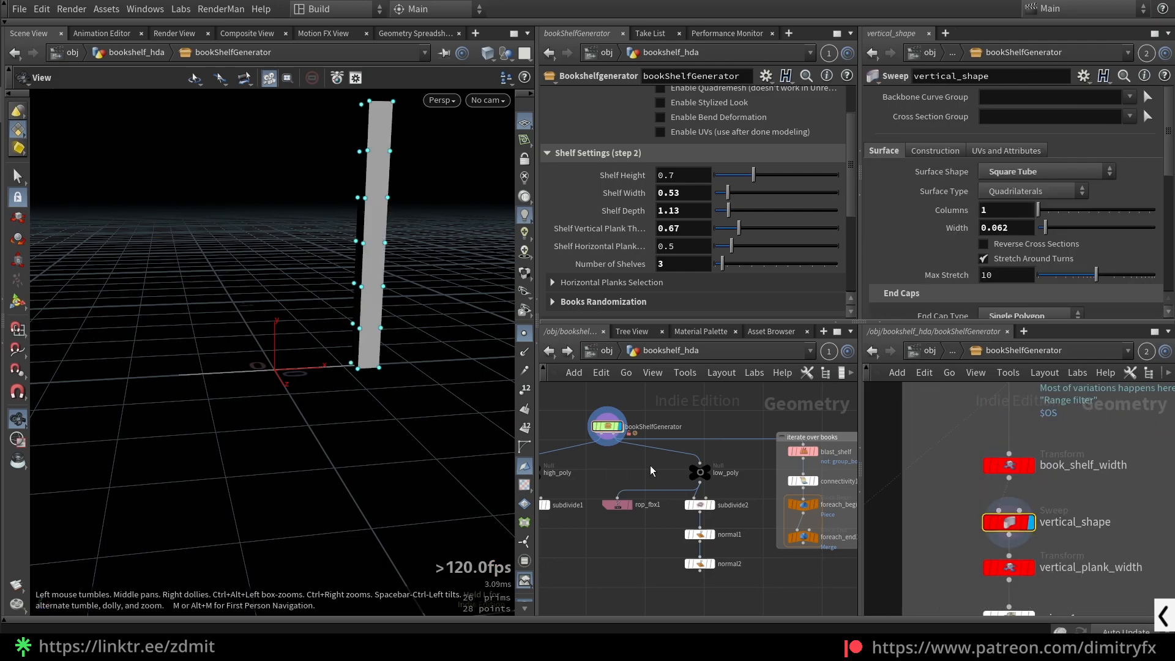
pyautogui.moveTo(318, 331); pyautogui.dragTo(372, 381)
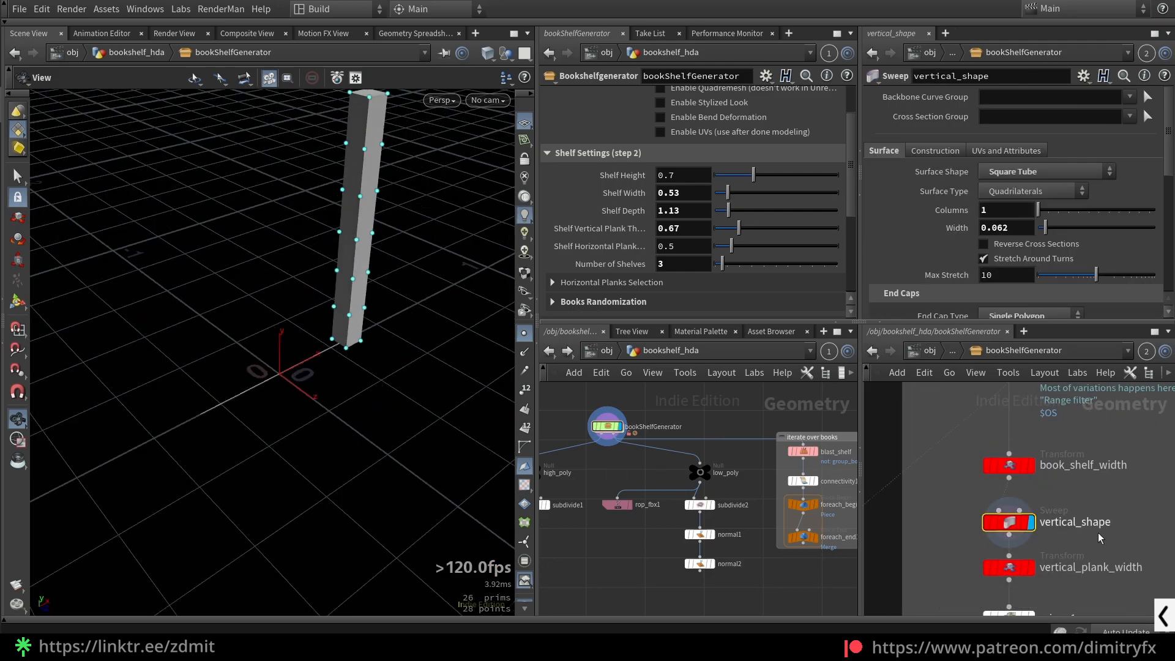
pyautogui.moveTo(391, 336); pyautogui.dragTo(401, 244)
# Step: Review the Surface Shape choices and the Width setting of the vertical_shape sweep
pyautogui.moveTo(1129, 596); pyautogui.dragTo(1097, 527, button='middle')
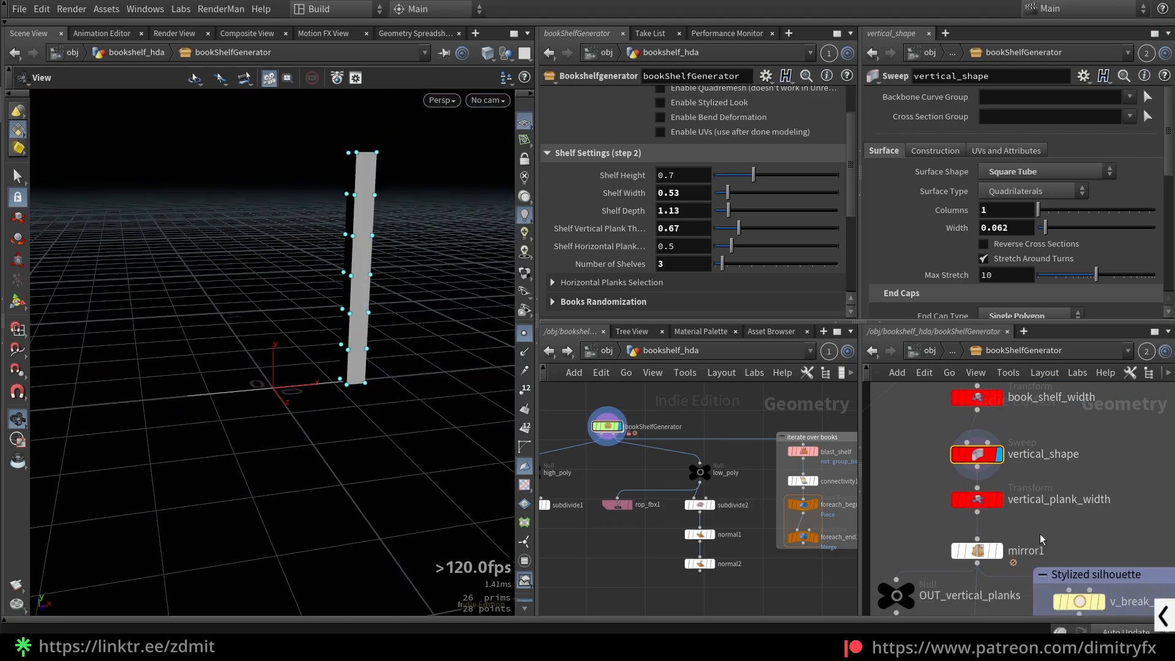
pyautogui.click(977, 498)
pyautogui.click(977, 454)
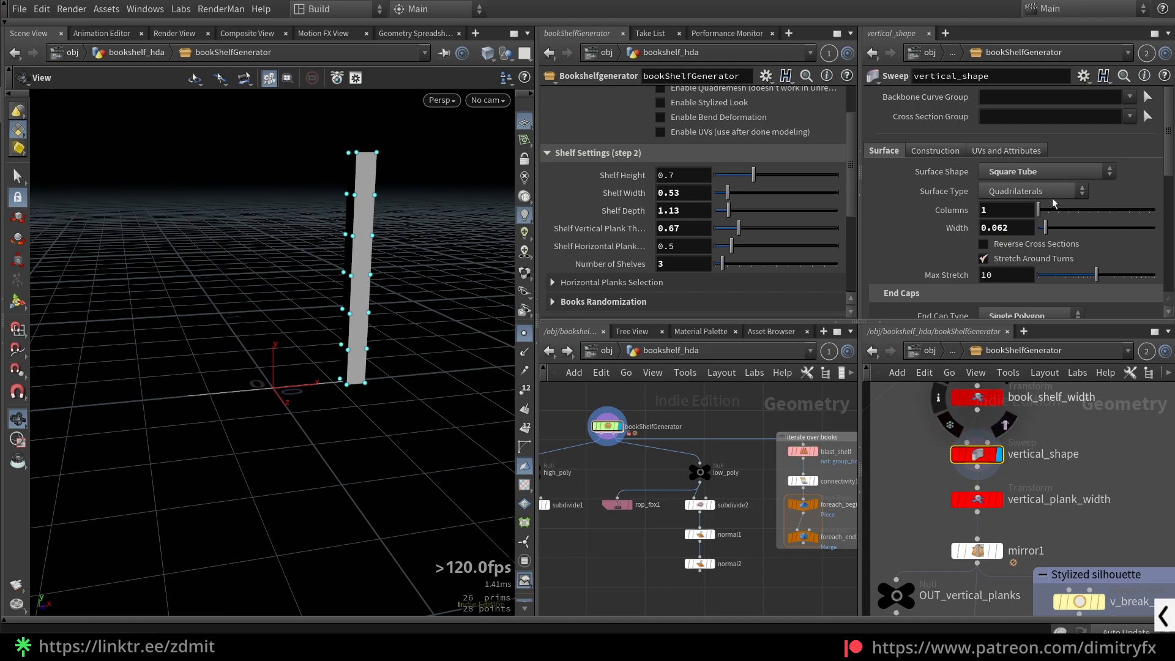
pyautogui.click(1020, 173)
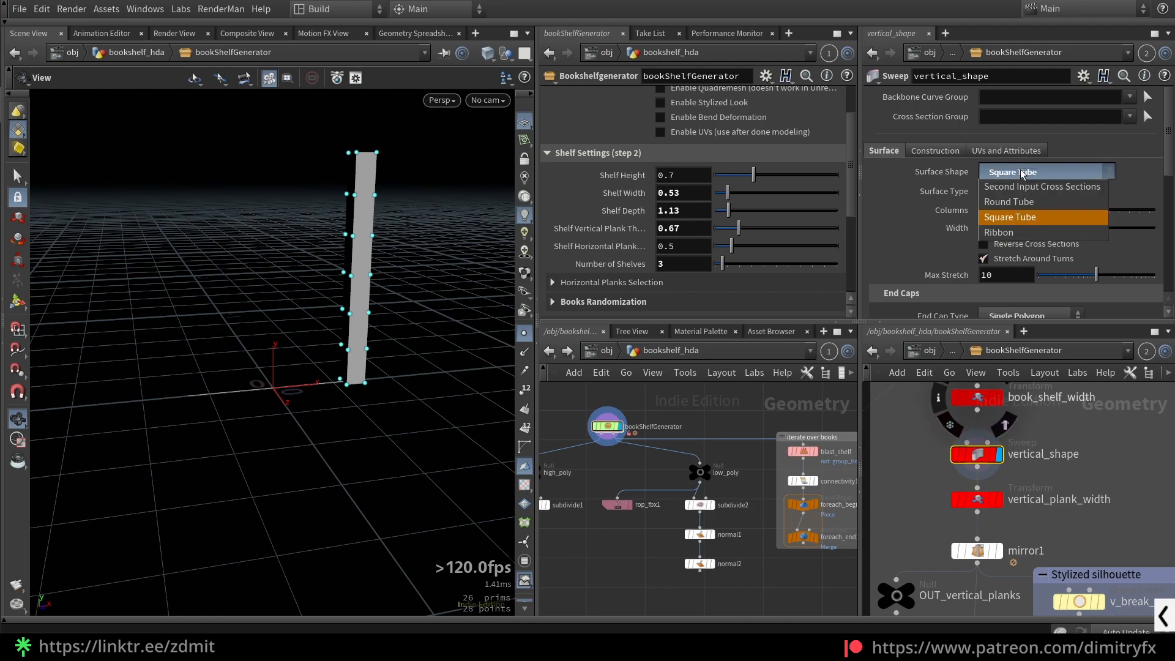
pyautogui.click(1018, 176)
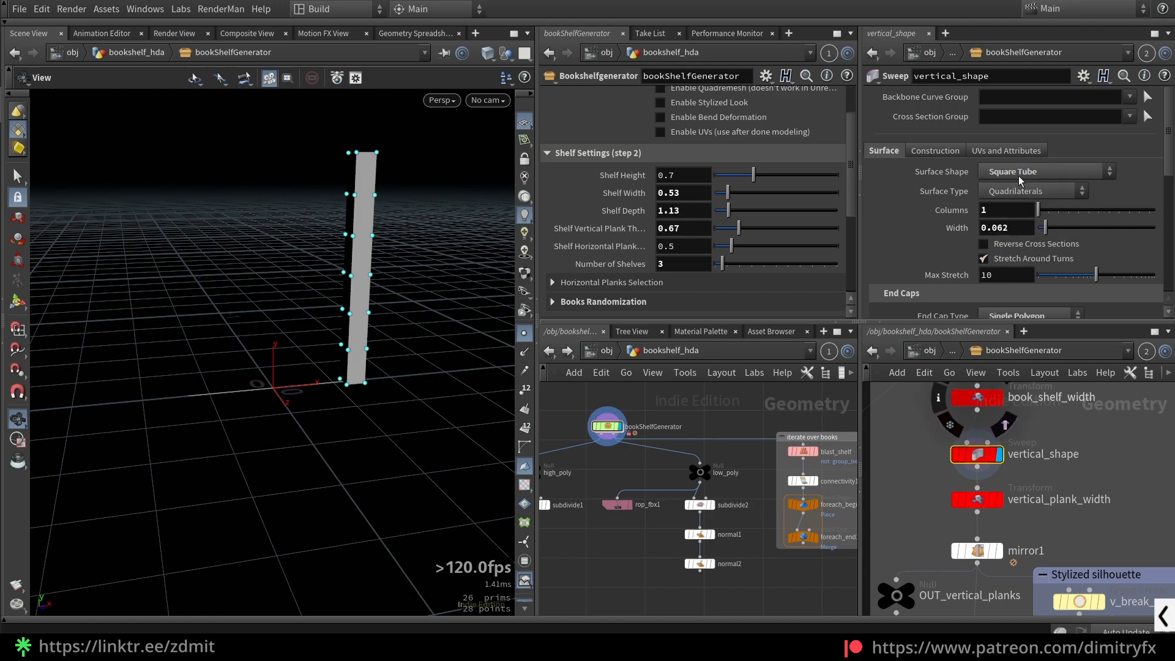
pyautogui.moveTo(1046, 228); pyautogui.dragTo(1045, 228)
pyautogui.moveTo(340, 360); pyautogui.dragTo(357, 385)
# Step: Restore the viewport's blue-gray background color scheme in the display options
pyautogui.press('d')
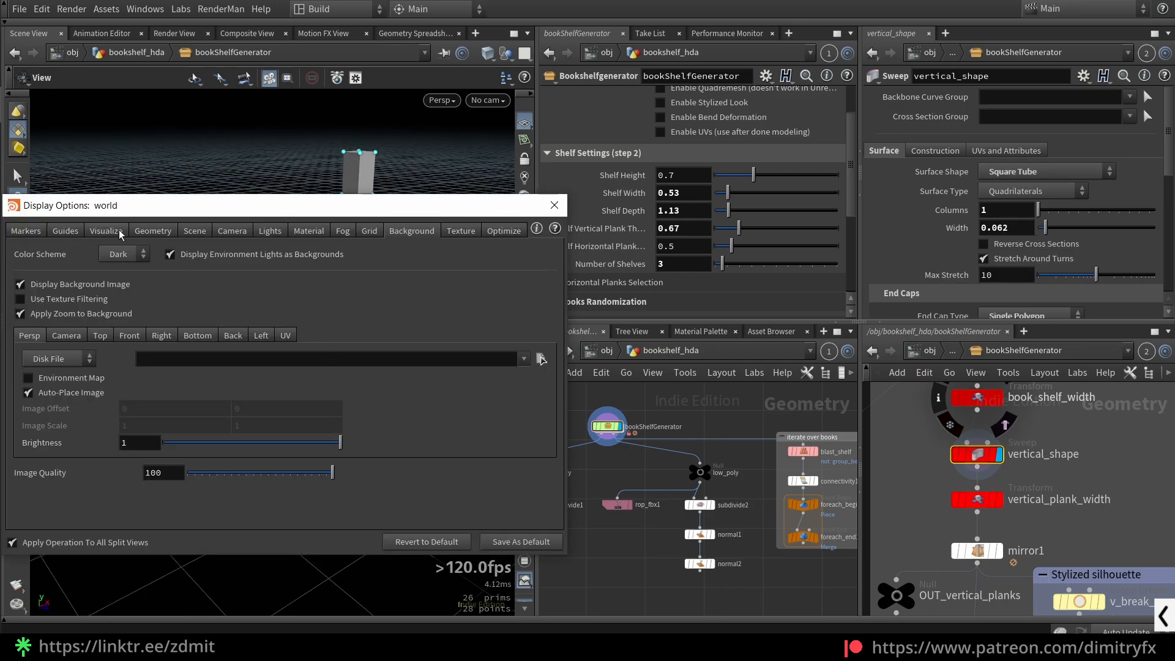
pyautogui.click(117, 255)
pyautogui.click(123, 261)
pyautogui.click(554, 205)
pyautogui.hotkey('shift', 'w')
# Step: Display the vertical_plank_width transform and frame the widened vertical plank
pyautogui.click(977, 499)
pyautogui.moveTo(367, 328); pyautogui.dragTo(337, 310)
pyautogui.scroll(3, 380, 325)
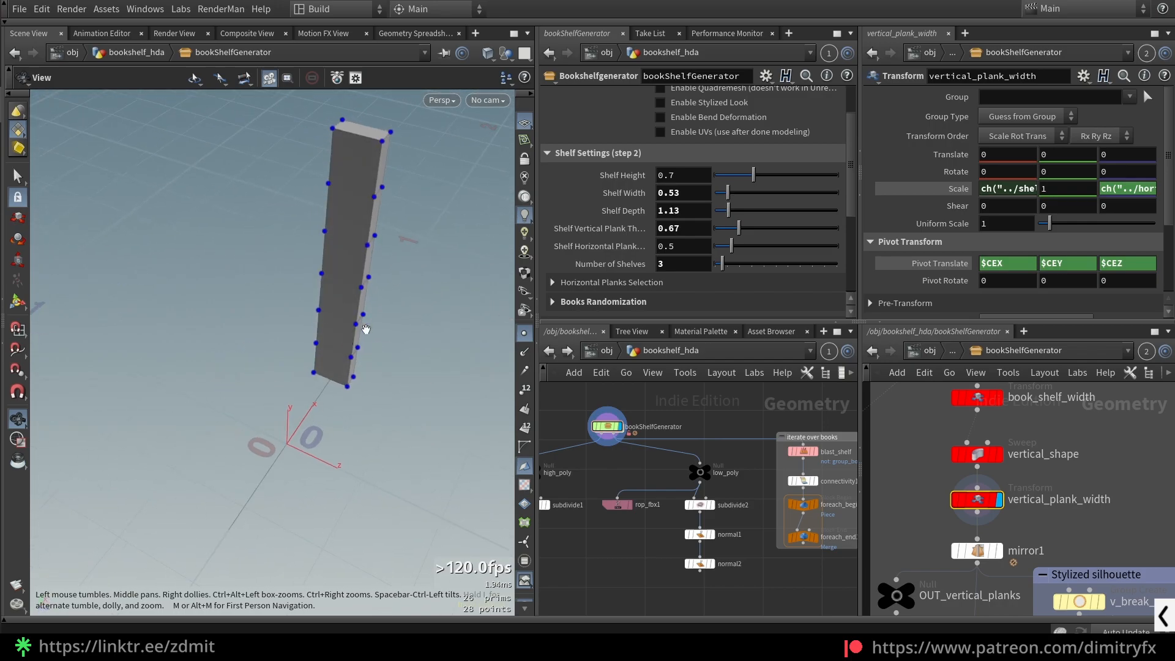
# Step: Inspect the Scale X expression of vertical_plank_width and set the generator's vertical plank thickness to 0.92
pyautogui.click(1019, 189)
pyautogui.doubleClick(1021, 191)
pyautogui.click(1023, 191)
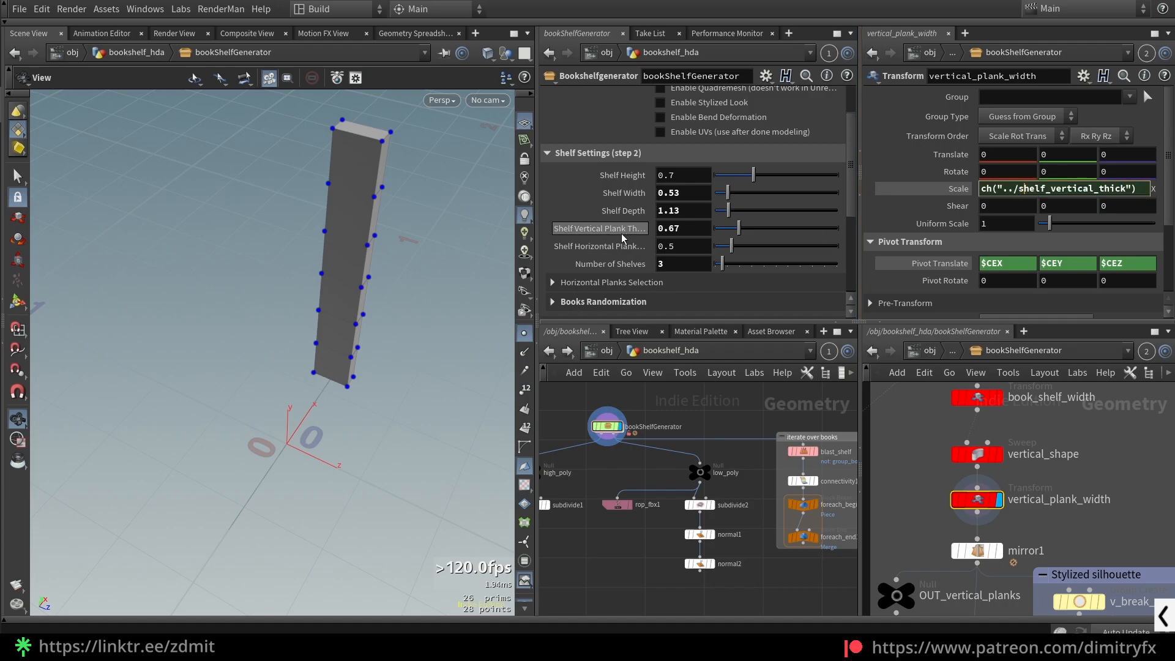
pyautogui.moveTo(738, 228); pyautogui.dragTo(759, 235)
# Step: Read the Scale Z expression of vertical_plank_width and select the horizonta_plank_thickness transform it references
pyautogui.click(946, 189)
pyautogui.hotkey('alt', 'e')
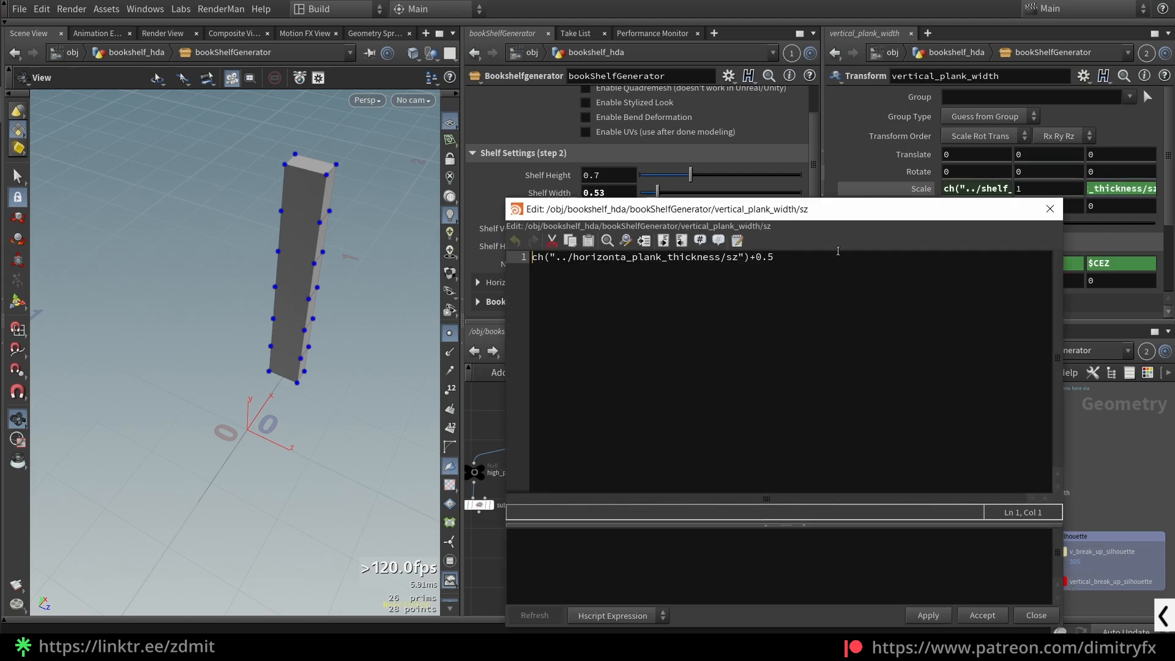
pyautogui.click(1048, 211)
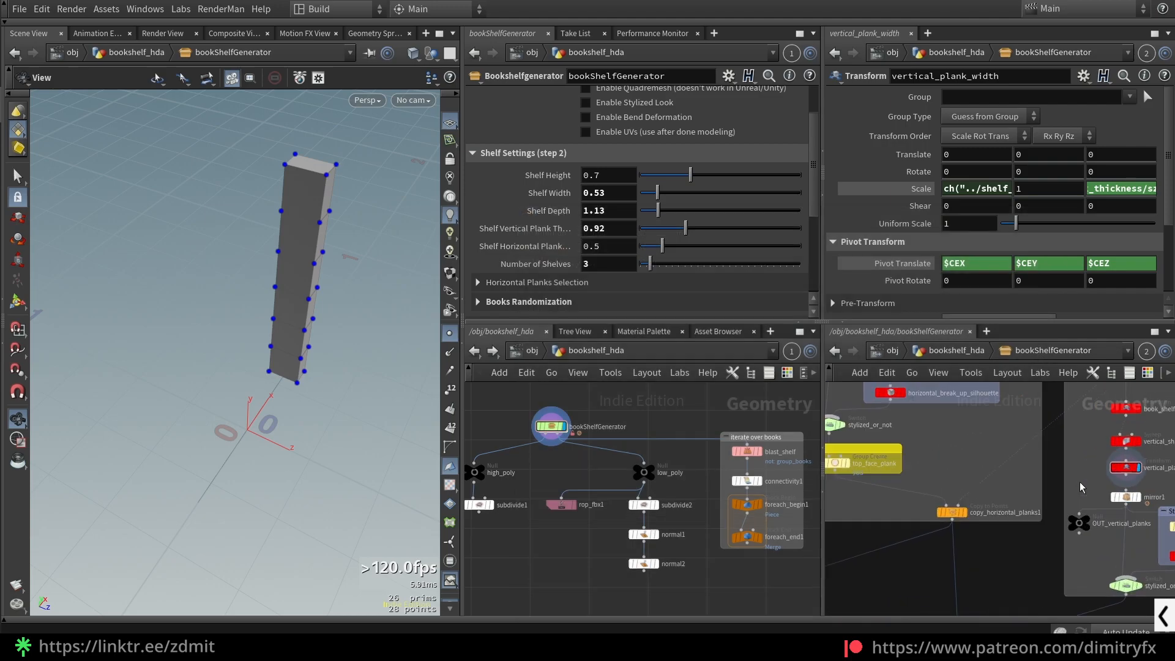
pyautogui.scroll(3, 919, 462)
pyautogui.click(967, 442)
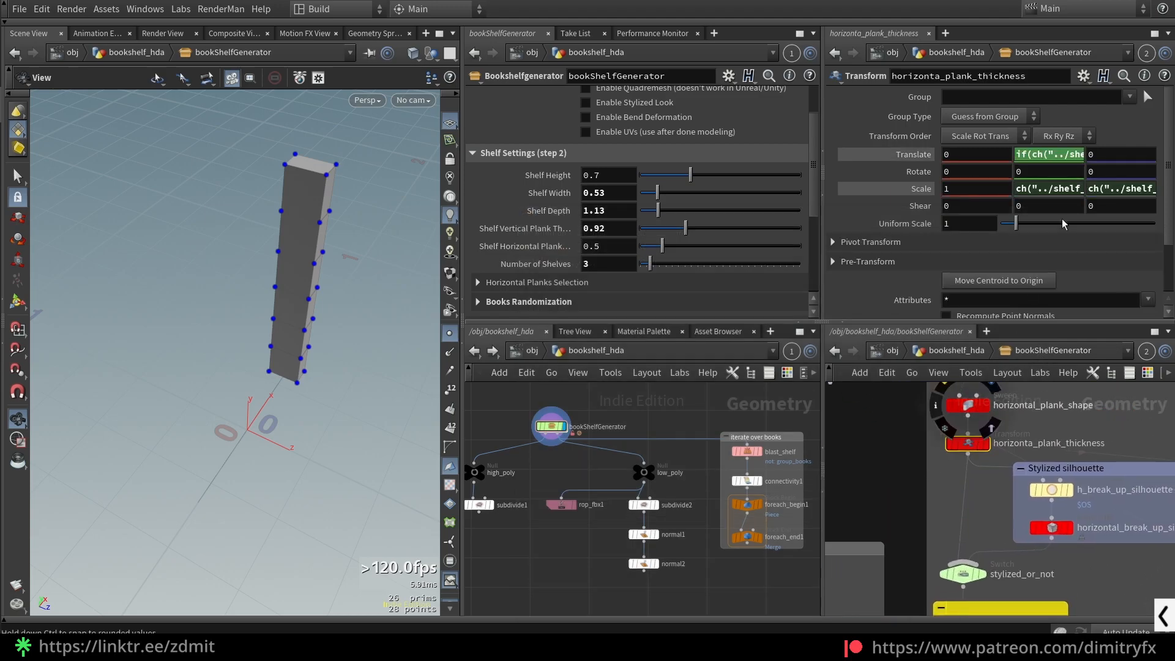
# Step: Check the evaluated scale values of horizonta_plank_thickness and reselect the vertical_plank_width transform
pyautogui.click(918, 189)
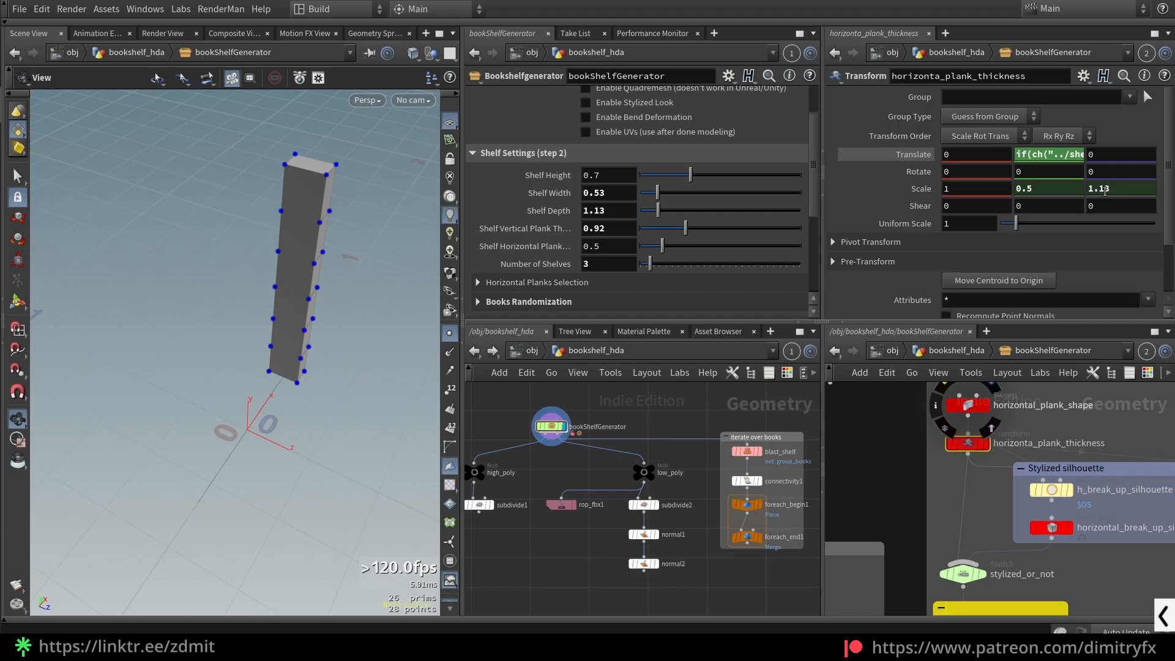
pyautogui.click(916, 189)
pyautogui.scroll(-3, 923, 447)
pyautogui.moveTo(923, 447); pyautogui.dragTo(802, 404, button='middle')
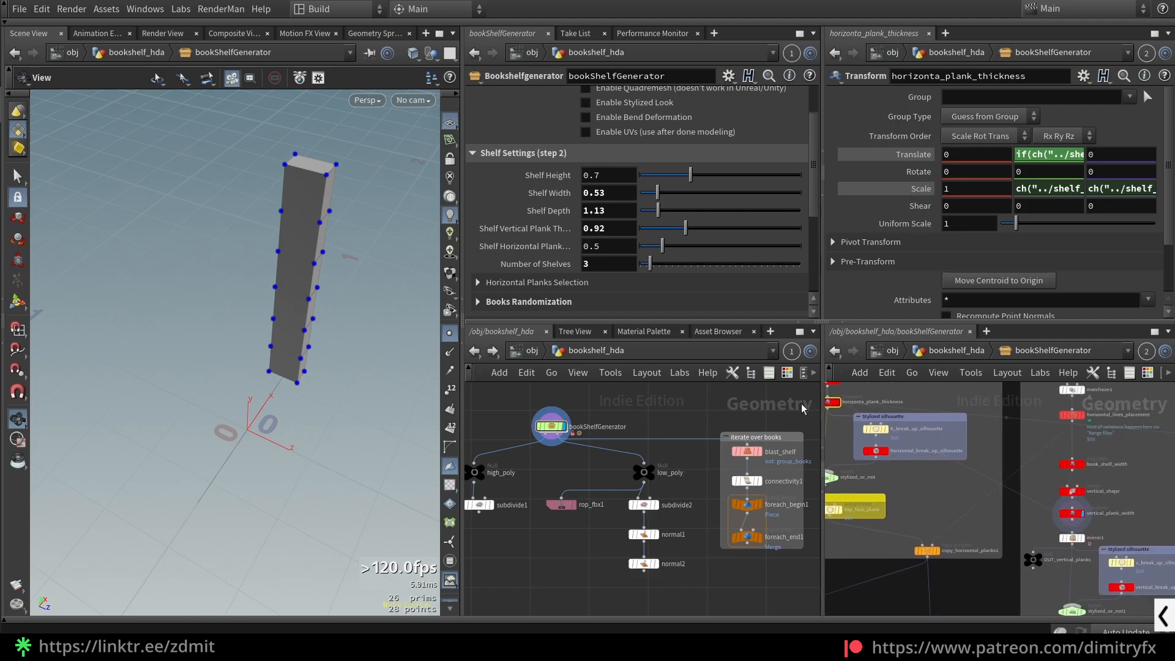
pyautogui.moveTo(1089, 513); pyautogui.dragTo(1087, 515)
pyautogui.moveTo(1088, 515); pyautogui.dragTo(1043, 494, button='middle')
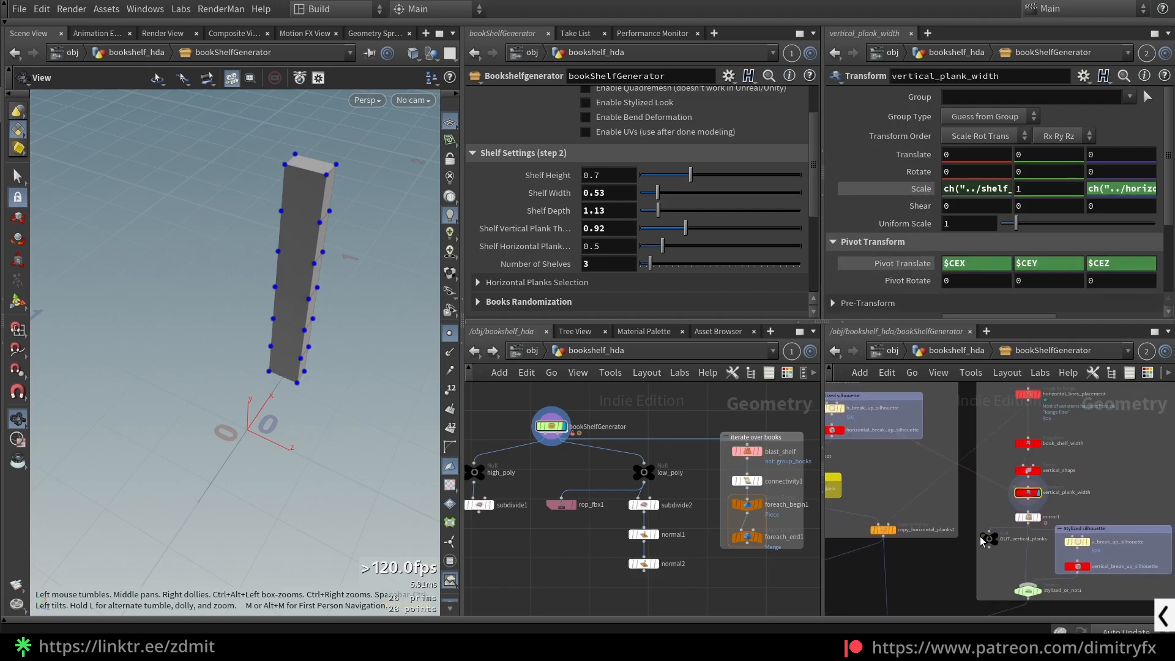
# Step: Display the mirror1 node, frame both vertical planks in the viewport, and select the OUT_vertical_planks null
pyautogui.moveTo(986, 522); pyautogui.dragTo(886, 447, button='middle')
pyautogui.scroll(2, 893, 441)
pyautogui.click(958, 440)
pyautogui.hotkey('space', 'f')
pyautogui.moveTo(349, 336); pyautogui.dragTo(340, 361)
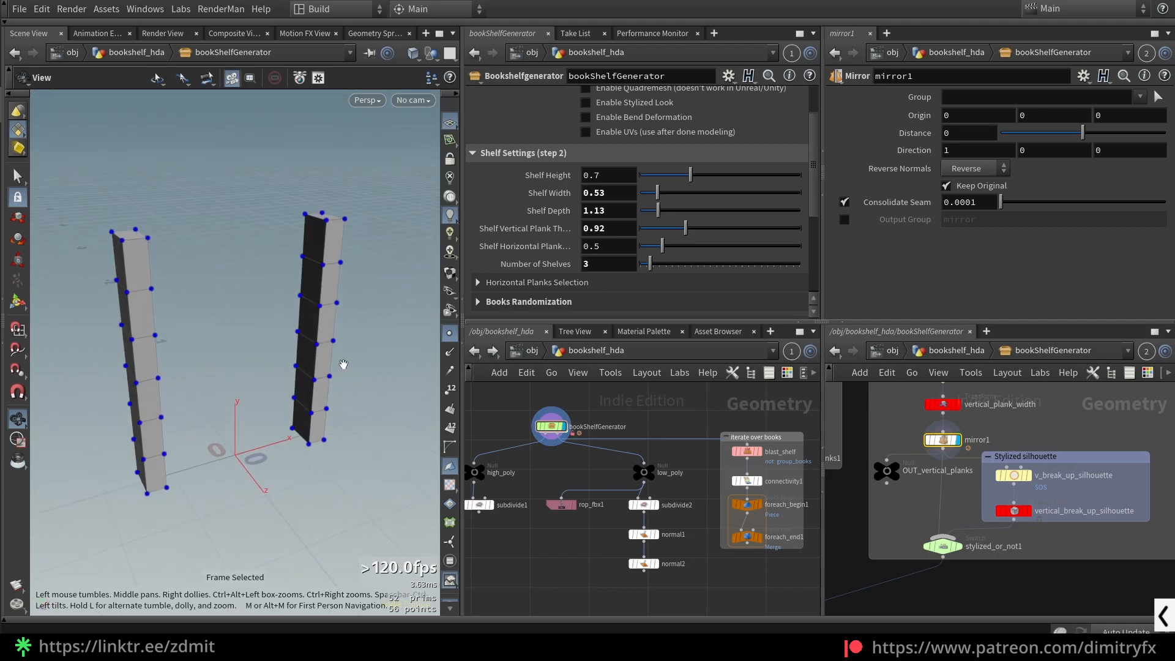
pyautogui.scroll(2, 909, 496)
pyautogui.click(911, 463)
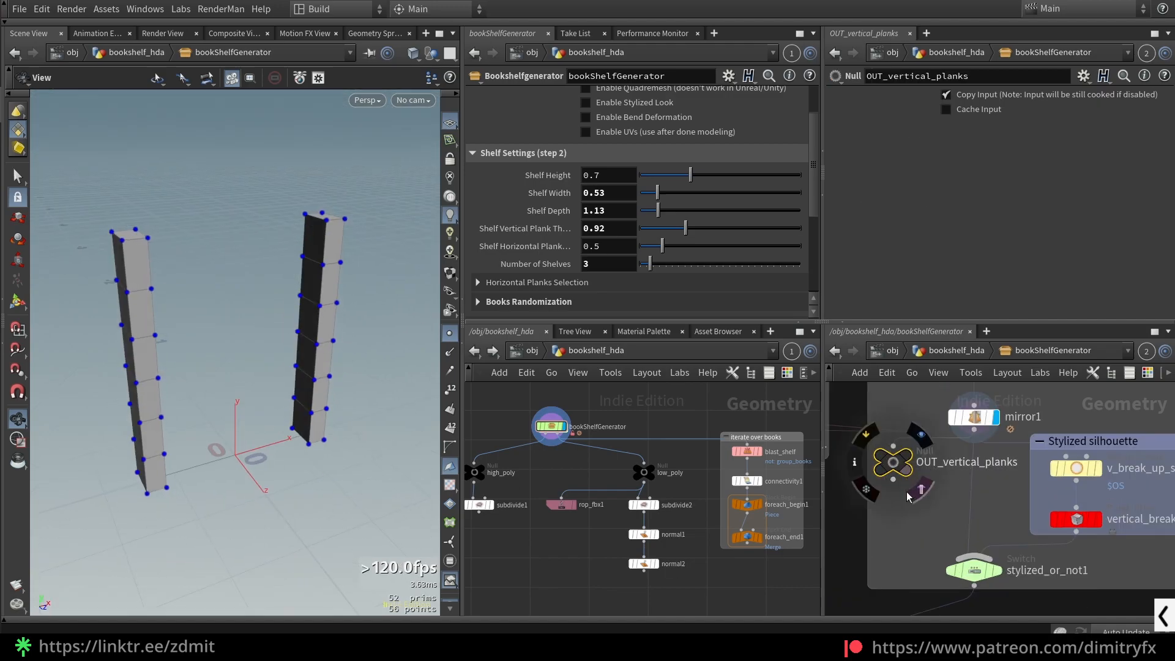
# Step: Display the v_break_up_silhouette point group in the vertical planks' stylized silhouette section
pyautogui.moveTo(1021, 509); pyautogui.dragTo(953, 504, button='middle')
pyautogui.click(1029, 463)
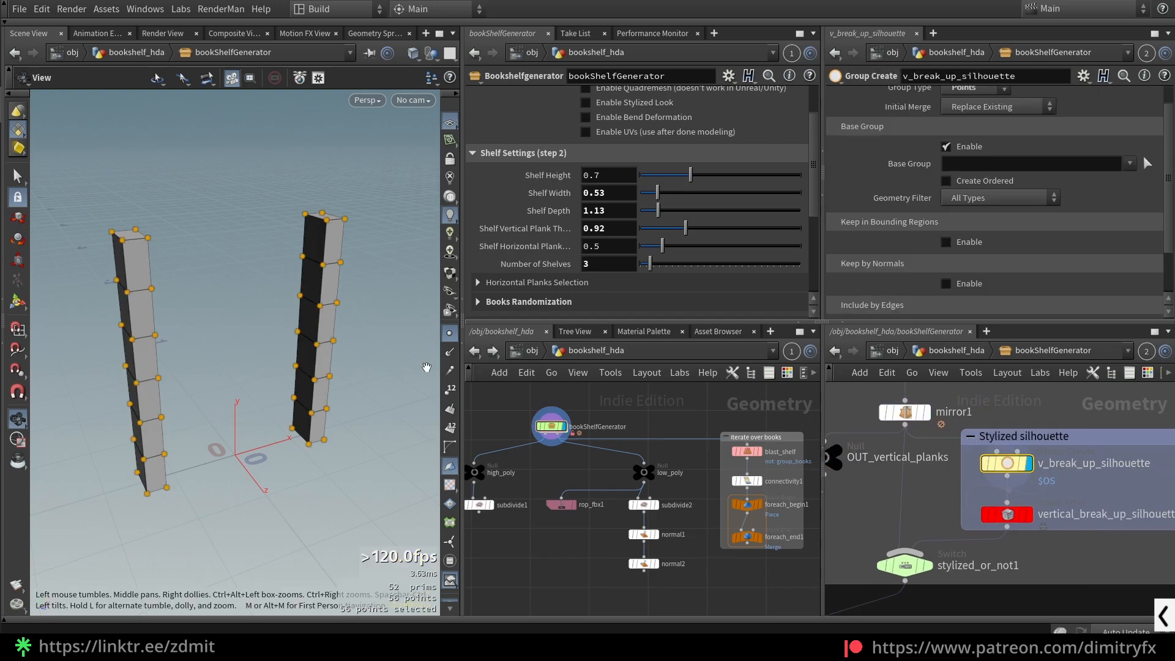
pyautogui.hotkey('space', 'f')
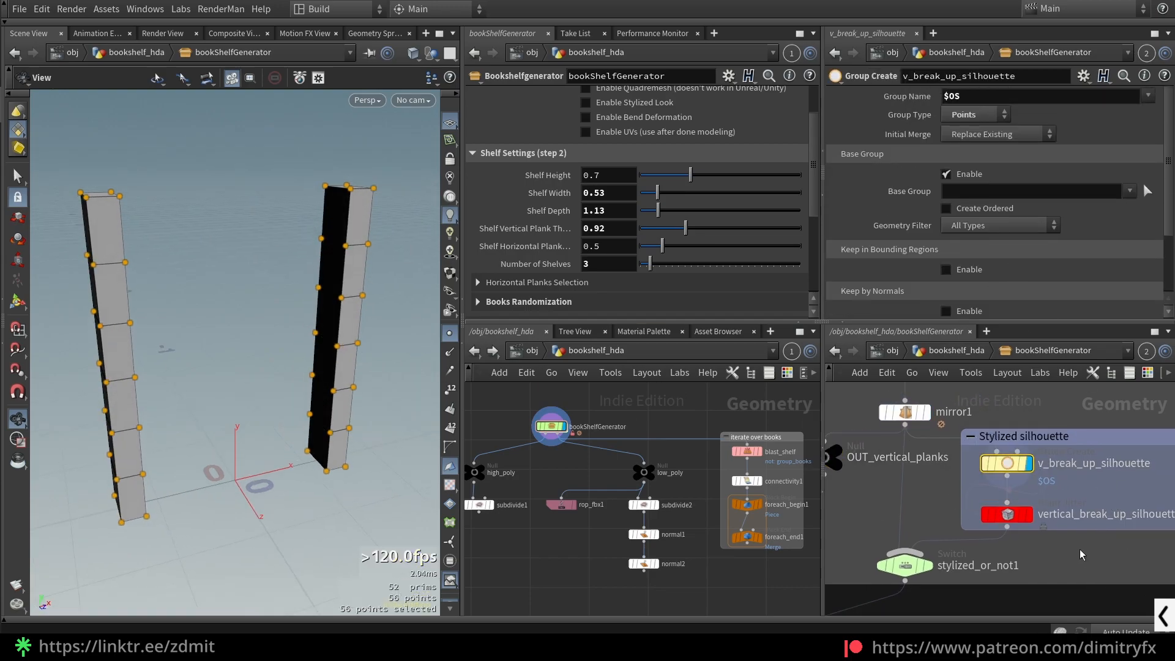
# Step: Display the vertical_break_up_silhouette point jitter and hide the point markers in the viewport
pyautogui.moveTo(1084, 553); pyautogui.dragTo(1032, 510, button='middle')
pyautogui.click(940, 474)
pyautogui.press('r')
pyautogui.hotkey('space', 'f')
pyautogui.click(447, 334)
pyautogui.moveTo(375, 344); pyautogui.dragTo(279, 330)
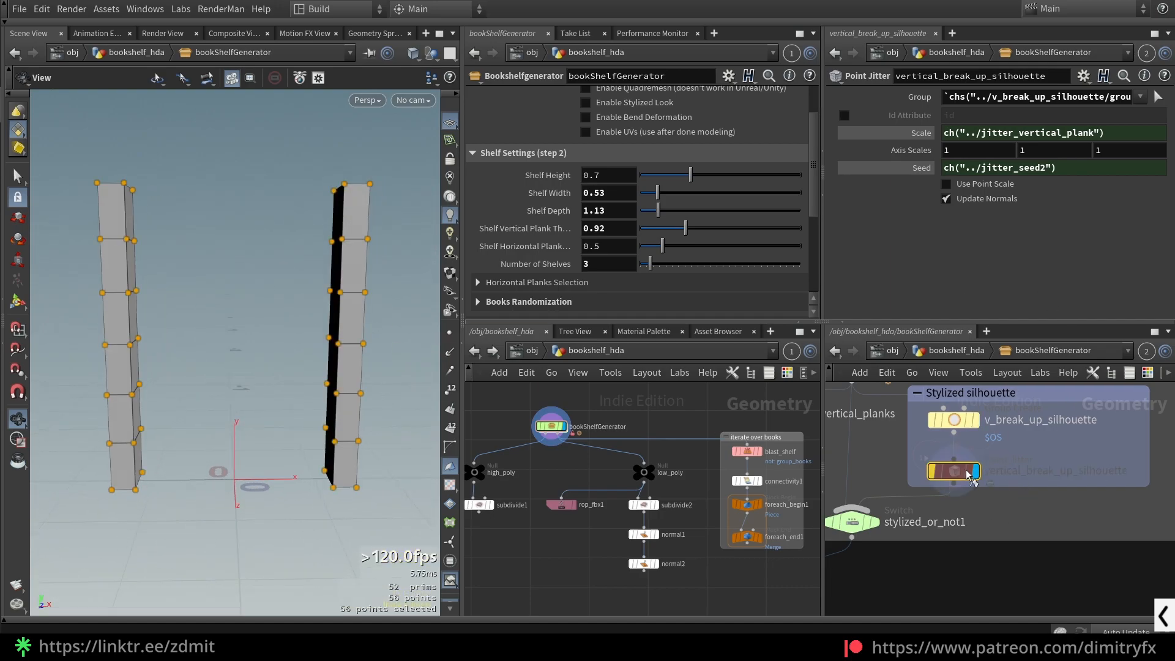
pyautogui.moveTo(257, 331); pyautogui.dragTo(323, 319)
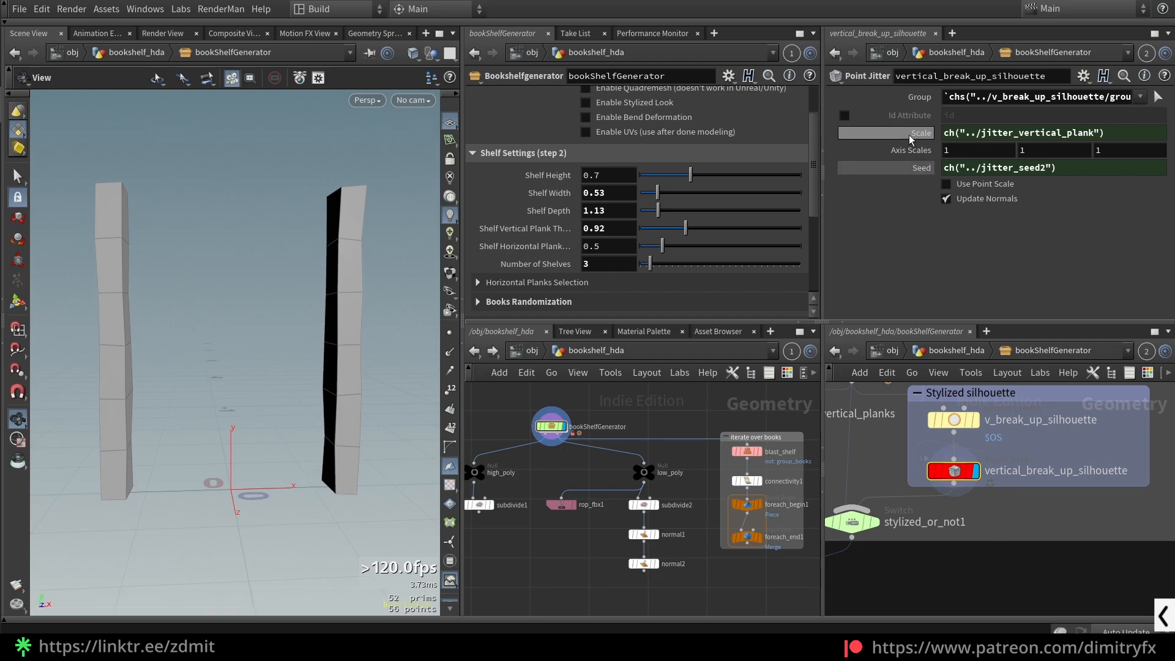
# Step: Examine the Seed expression of vertical_break_up_silhouette and look through the generator's shelf parameters
pyautogui.click(981, 168)
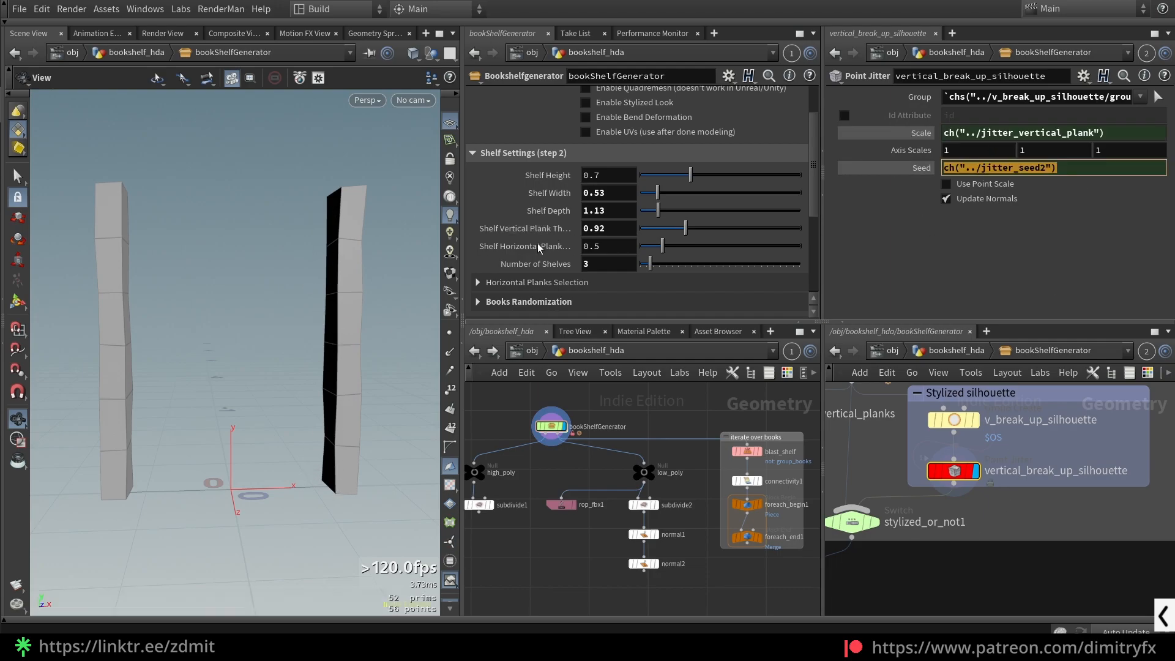
pyautogui.scroll(-3, 606, 245)
pyautogui.scroll(4, 609, 246)
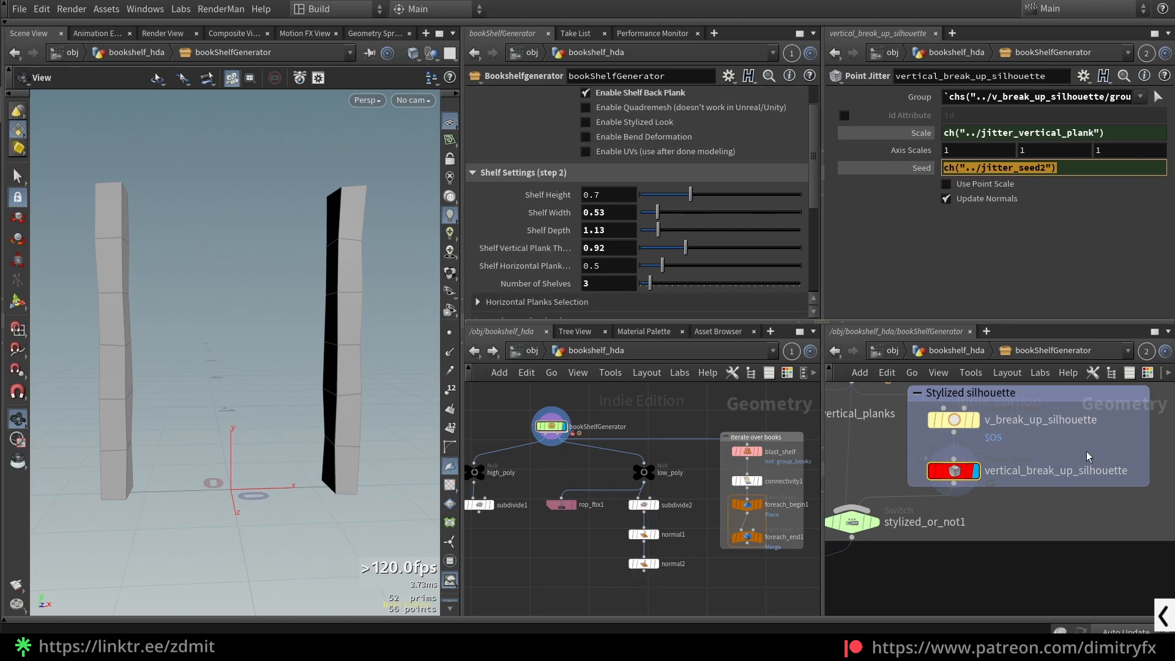
# Step: Inspect the stylized_or_not1 switch's inputs and its Select Input expression
pyautogui.click(854, 522)
pyautogui.moveTo(923, 552); pyautogui.dragTo(1006, 524, button='middle')
pyautogui.scroll(-5, 1004, 519)
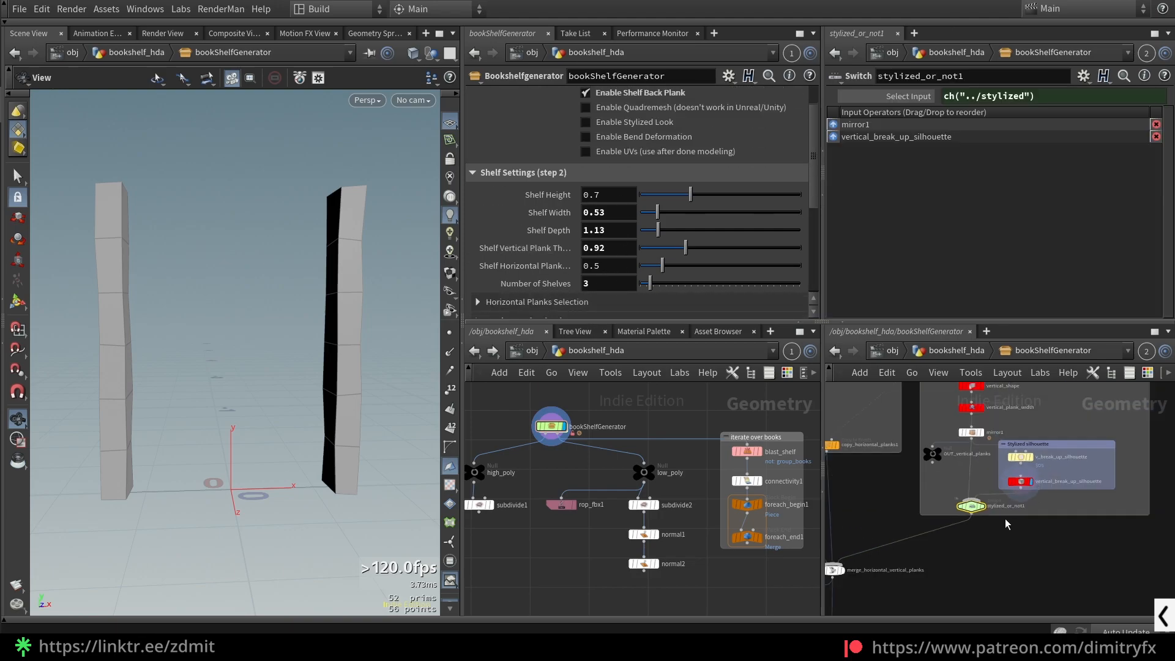
pyautogui.scroll(4, 985, 530)
pyautogui.scroll(-3, 1022, 518)
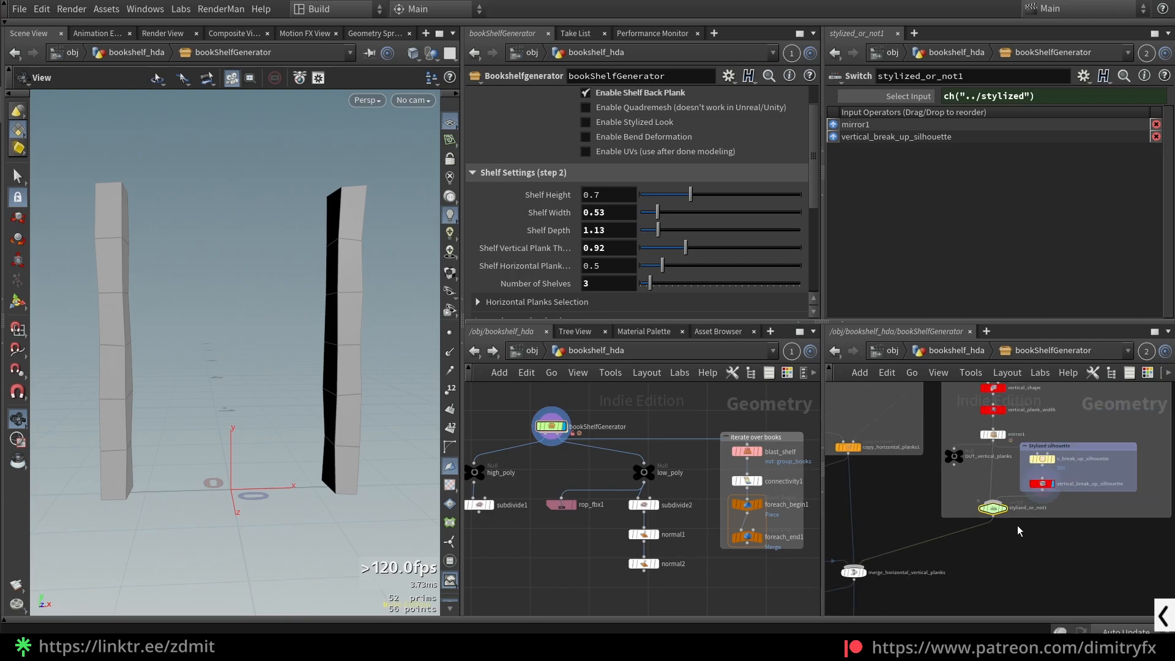
# Step: Display the merge_horizontal_vertical_planks node and view the assembled bookshelf
pyautogui.moveTo(875, 566); pyautogui.dragTo(1016, 503, button='middle')
pyautogui.scroll(2, 1016, 502)
pyautogui.click(1018, 500)
pyautogui.press('f')
pyautogui.moveTo(297, 404); pyautogui.dragTo(259, 287)
pyautogui.moveTo(196, 269); pyautogui.dragTo(231, 320)
pyautogui.scroll(-3, 894, 534)
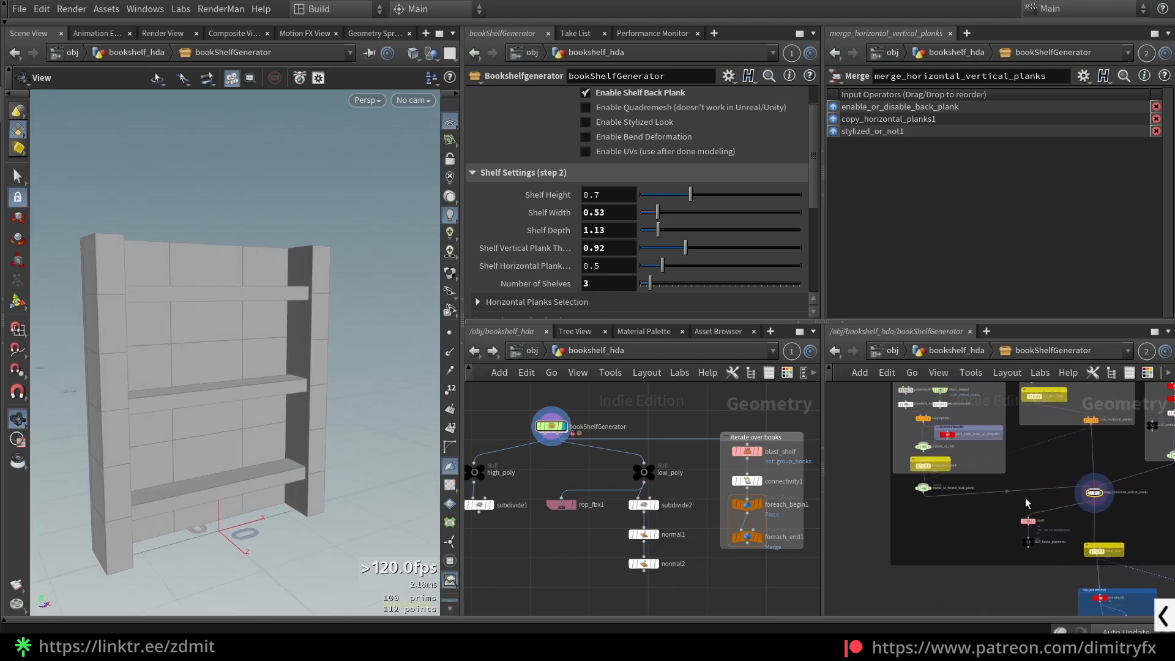
# Step: Display the grid1 node in the Shelf Back Plank network and frame it in the viewport
pyautogui.moveTo(1033, 497); pyautogui.dragTo(1049, 550, button='middle')
pyautogui.scroll(7, 943, 427)
pyautogui.click(886, 439)
pyautogui.press('r')
pyautogui.hotkey('space', 'g')
pyautogui.scroll(-3, 355, 447)
pyautogui.moveTo(355, 447)
pyautogui.mouseDown()
pyautogui.moveTo(286, 440)
pyautogui.moveTo(334, 443)
pyautogui.mouseUp()
# Step: Display the back plank's polyextrude1 node, review its output geometry options and slightly increase the extrusion distance
pyautogui.moveTo(942, 509); pyautogui.dragTo(874, 470)
pyautogui.press('r')
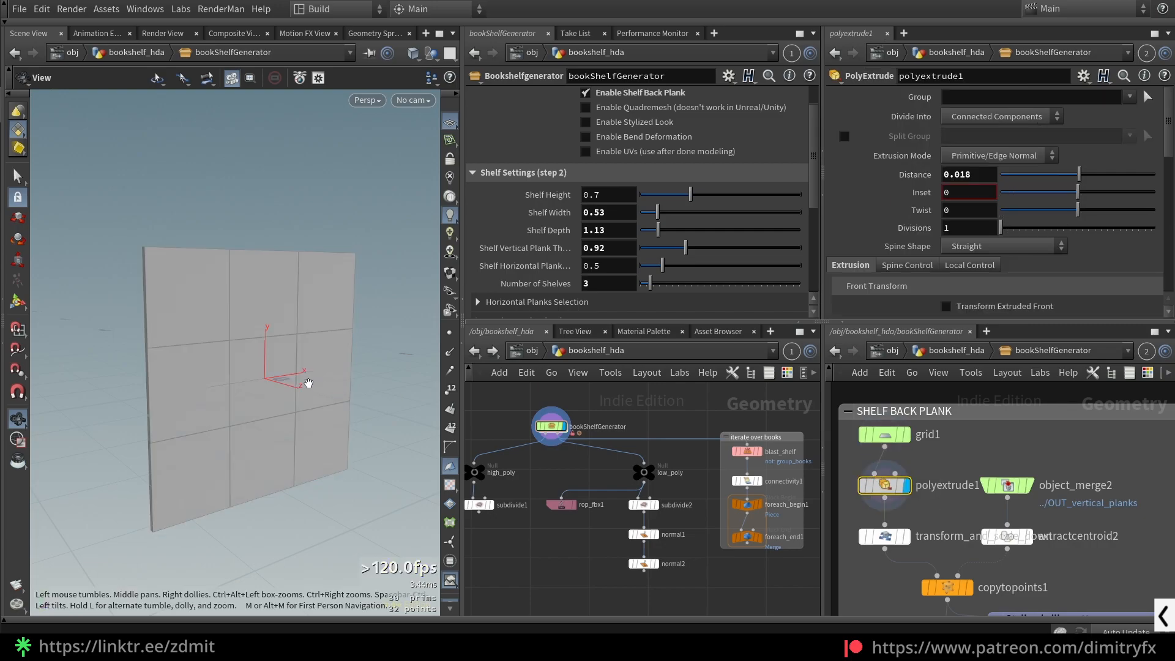
pyautogui.moveTo(309, 384); pyautogui.dragTo(343, 385)
pyautogui.scroll(-5, 973, 210)
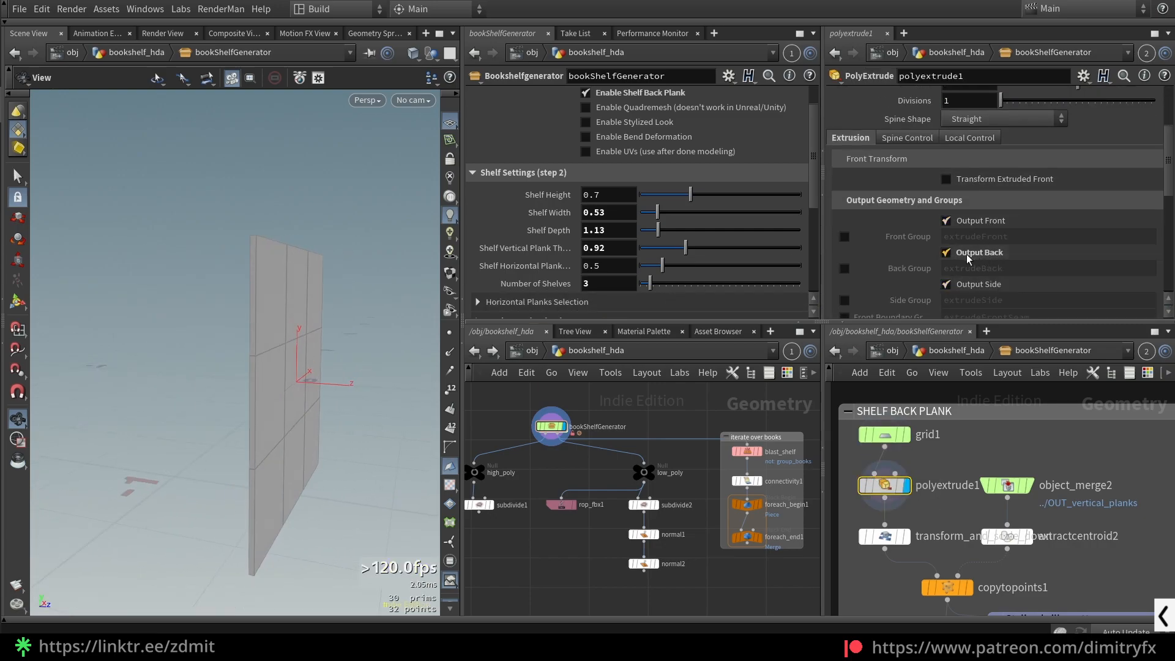
pyautogui.scroll(4, 1016, 238)
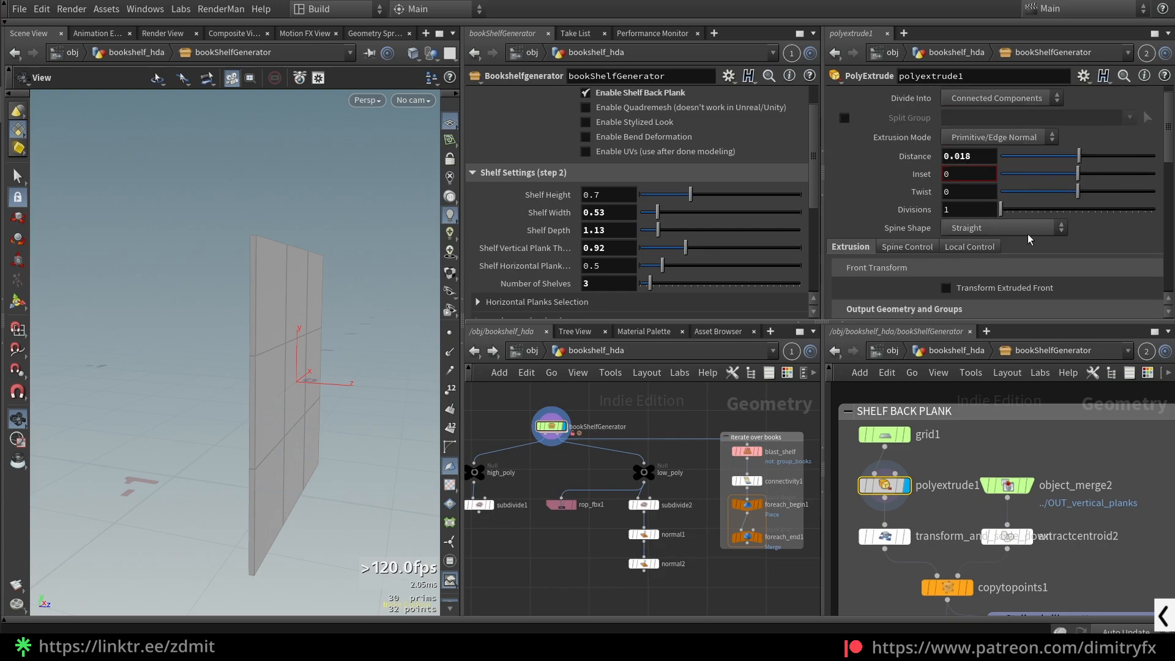
pyautogui.moveTo(1078, 156)
pyautogui.mouseDown()
pyautogui.moveTo(1066, 152)
pyautogui.moveTo(1083, 156)
pyautogui.mouseUp()
# Step: Read the Scale X expression of transform_and_scale_down and display the OUT_vertical_planks null it references
pyautogui.click(904, 536)
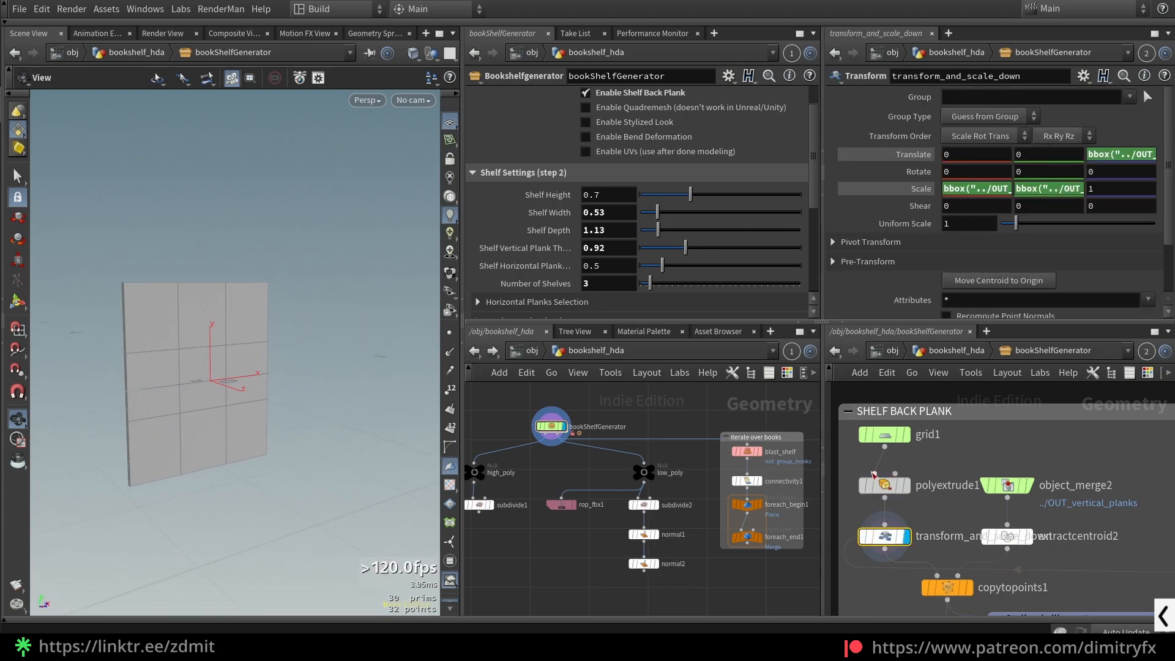
pyautogui.click(976, 188)
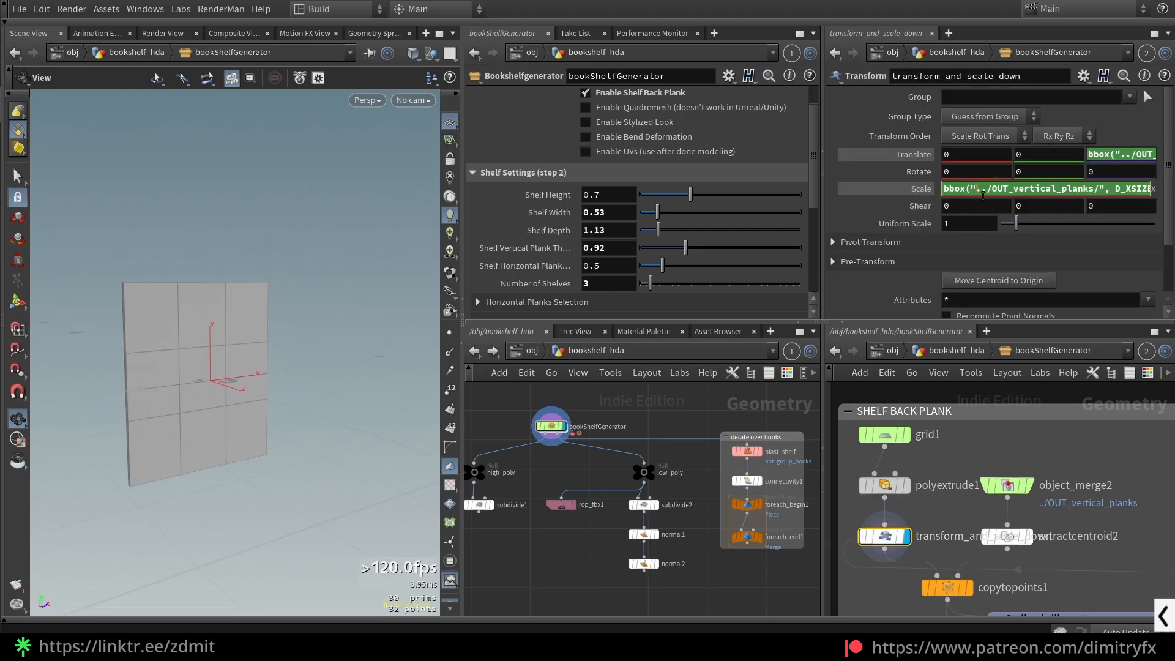
pyautogui.scroll(-4, 1123, 521)
pyautogui.moveTo(1122, 521); pyautogui.dragTo(891, 488, button='middle')
pyautogui.moveTo(1159, 442); pyautogui.dragTo(930, 483, button='middle')
pyautogui.moveTo(952, 601); pyautogui.dragTo(936, 557, button='middle')
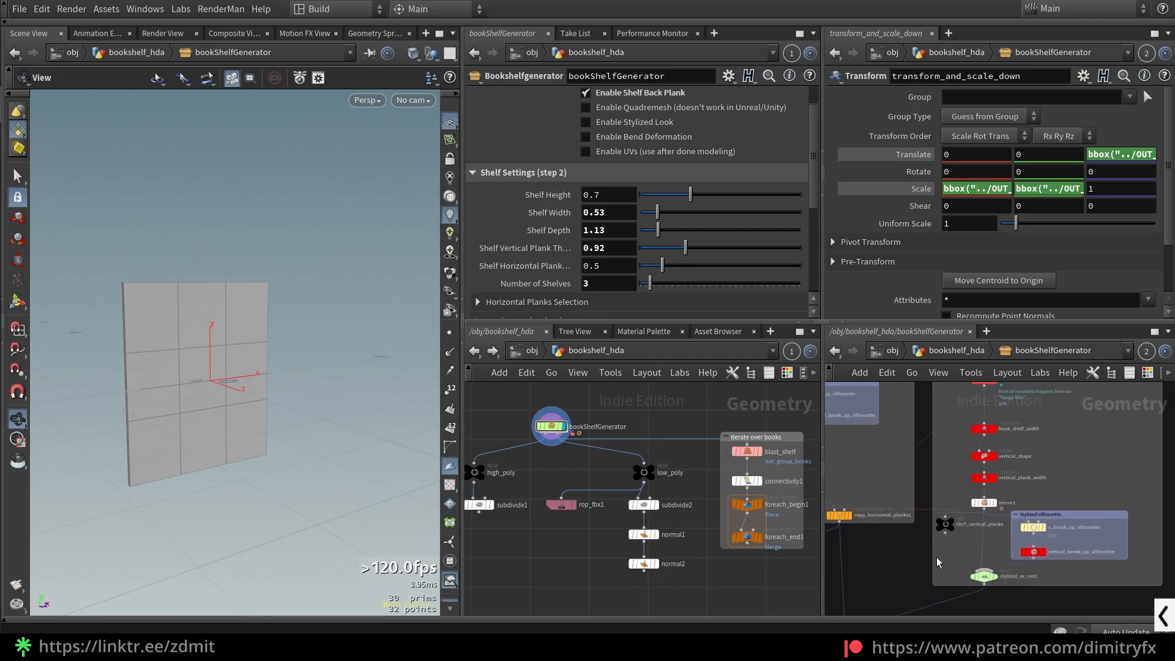
pyautogui.scroll(3, 936, 557)
pyautogui.click(968, 495)
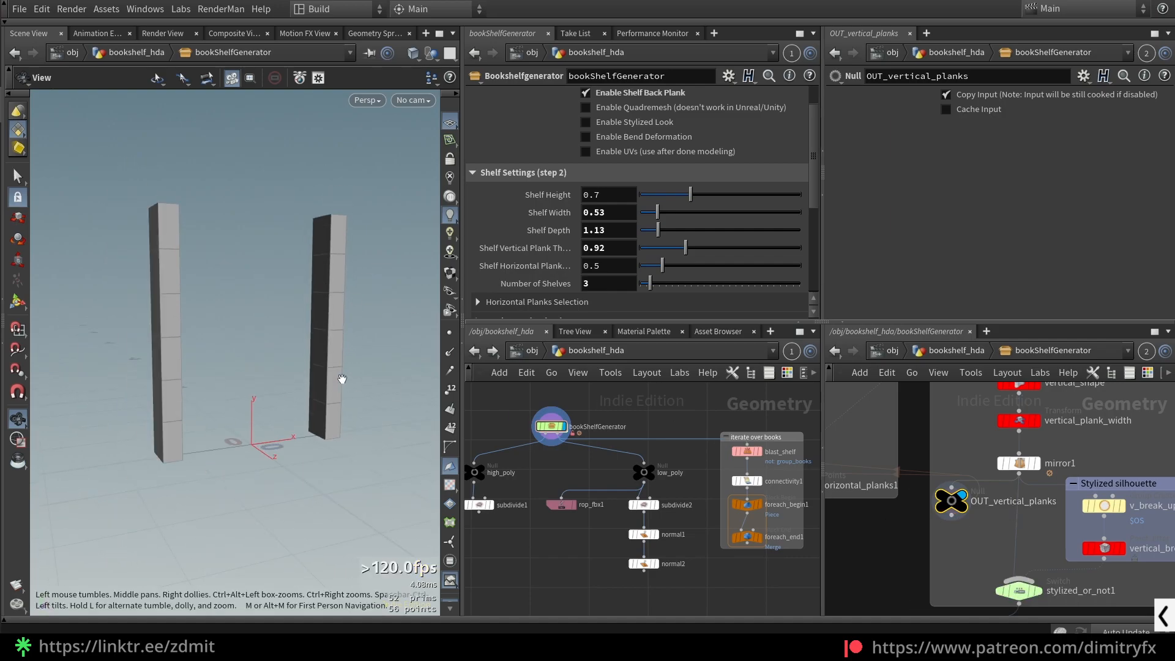
pyautogui.scroll(-5, 939, 512)
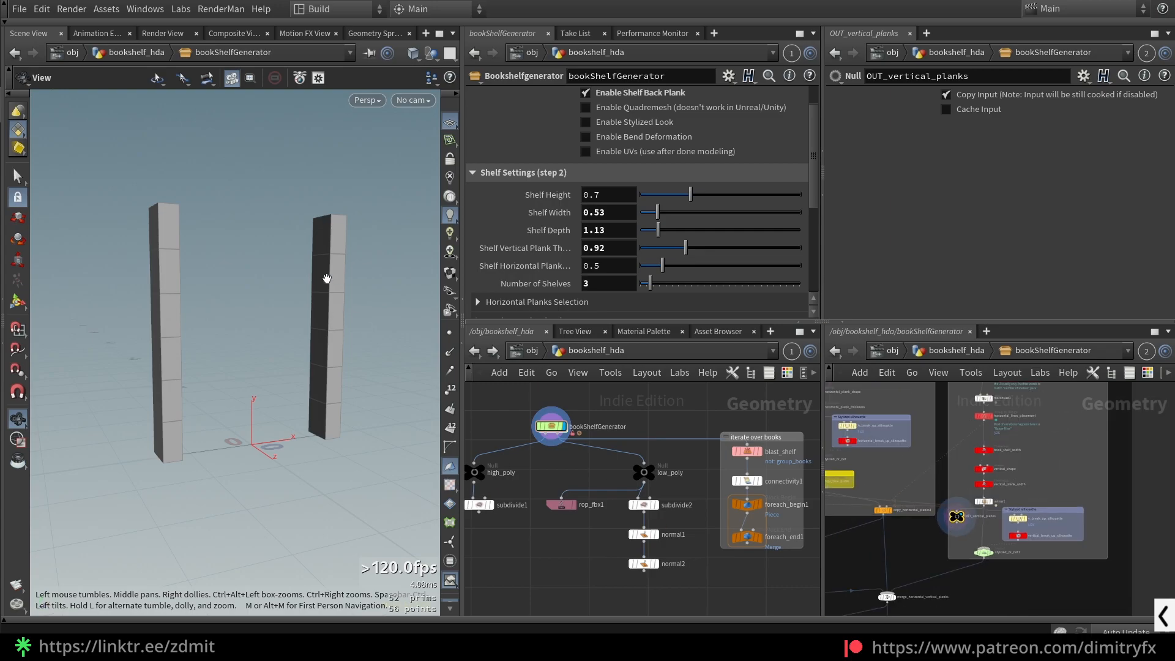
pyautogui.moveTo(336, 261); pyautogui.dragTo(314, 261)
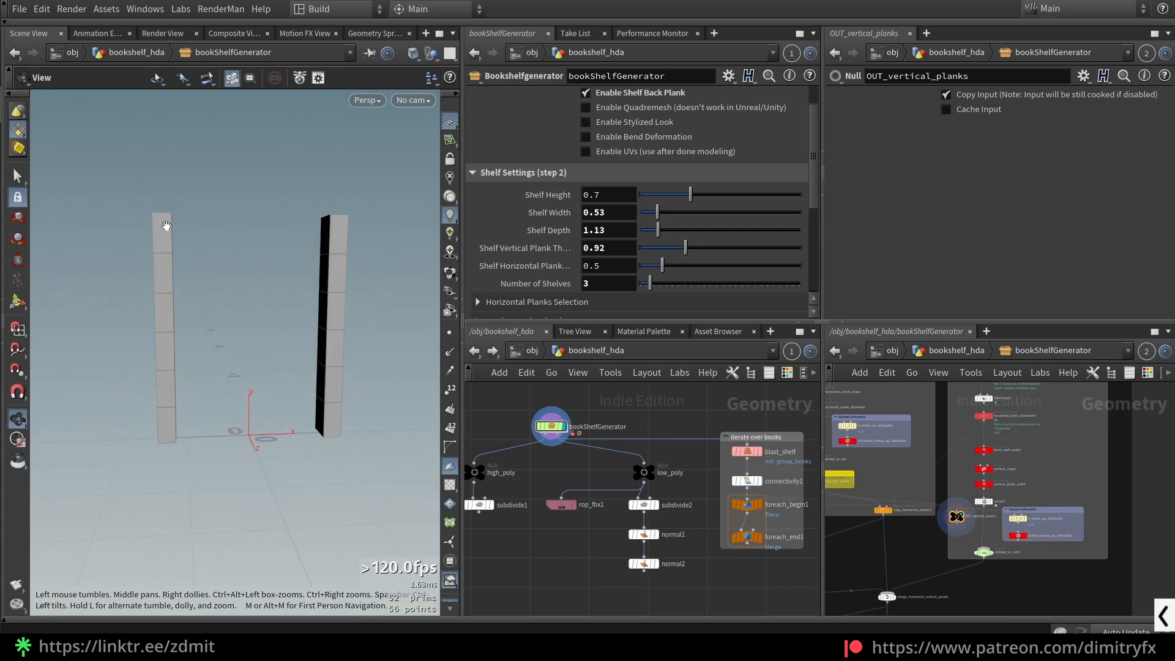
pyautogui.scroll(3, 968, 522)
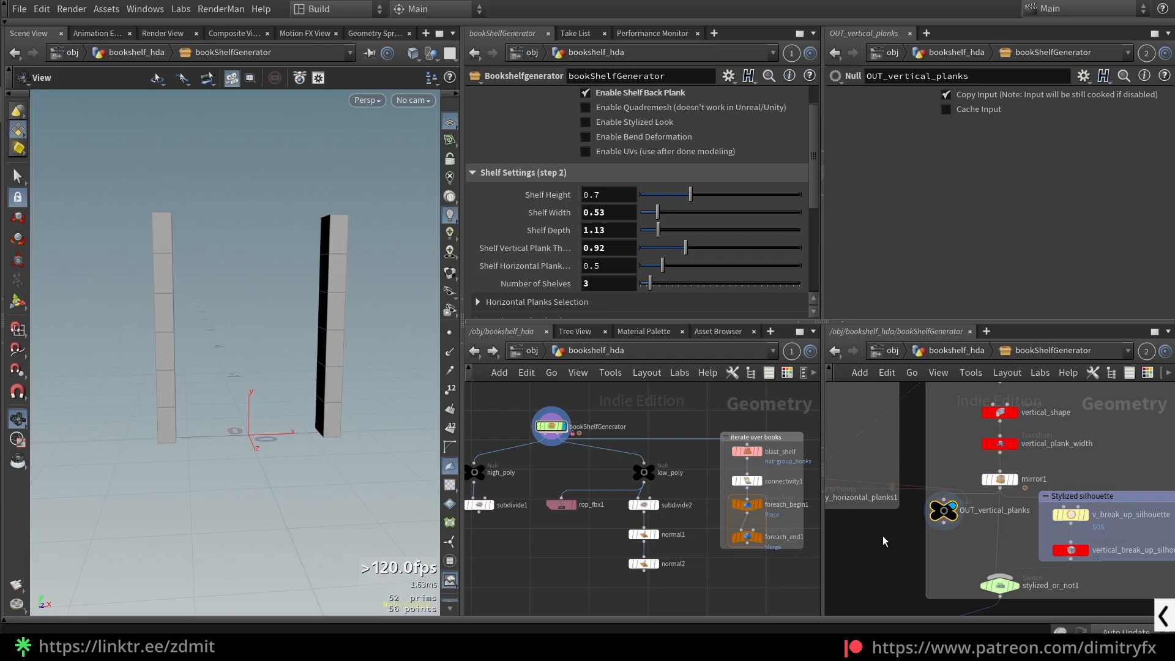
# Step: Return to the back plank network and display the transform_and_scale_down node
pyautogui.scroll(-3, 931, 550)
pyautogui.moveTo(884, 558); pyautogui.dragTo(1136, 518, button='middle')
pyautogui.scroll(2, 875, 485)
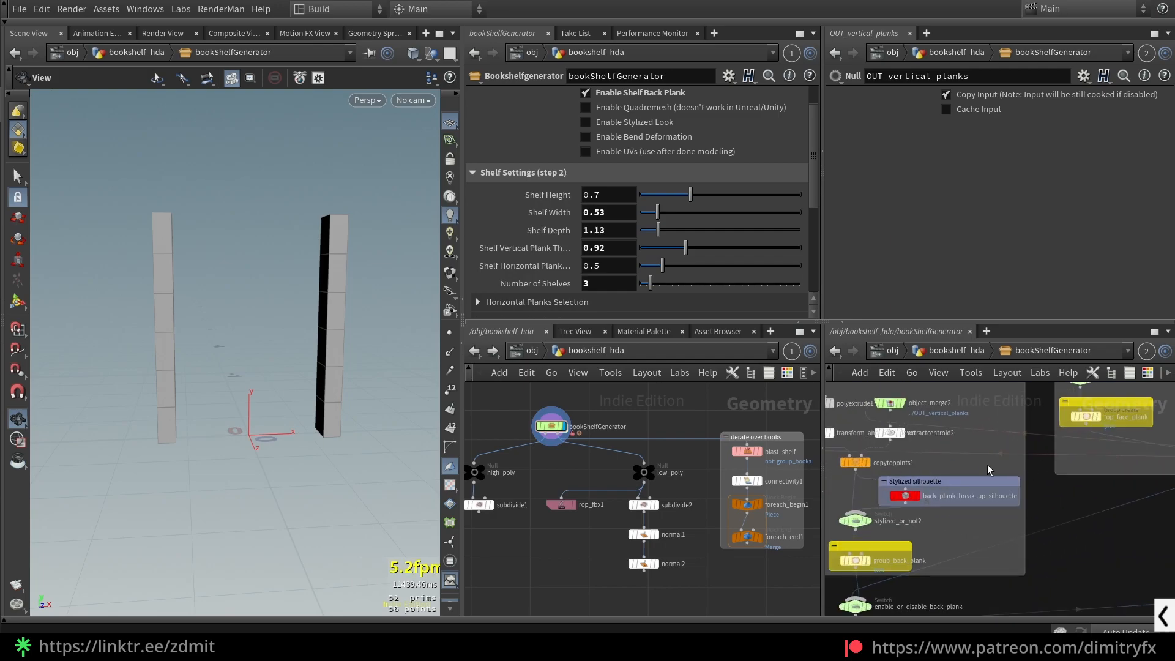
pyautogui.moveTo(997, 469); pyautogui.dragTo(1109, 485, button='middle')
pyautogui.click(943, 450)
pyautogui.scroll(3, 955, 436)
pyautogui.moveTo(949, 439); pyautogui.dragTo(961, 475, button='middle')
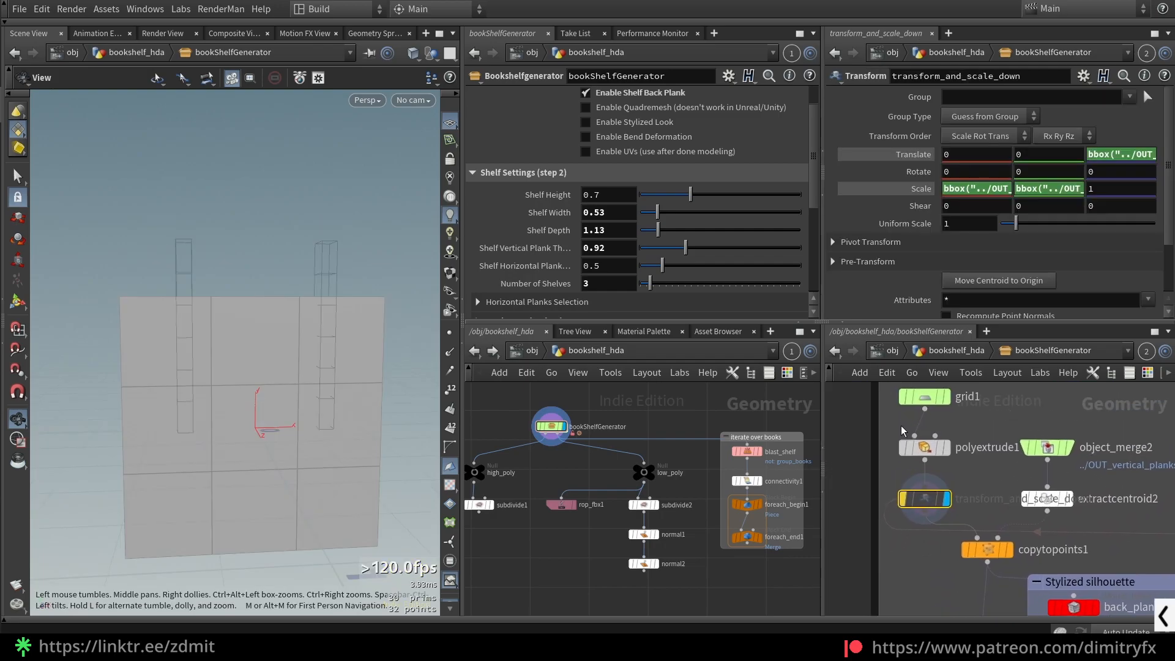
# Step: Compare the back plank with the ghosted vertical planks from the front, tracing their bounding box with a temporary annotation
pyautogui.moveTo(319, 404)
pyautogui.mouseDown()
pyautogui.moveTo(343, 402)
pyautogui.moveTo(314, 397)
pyautogui.mouseUp()
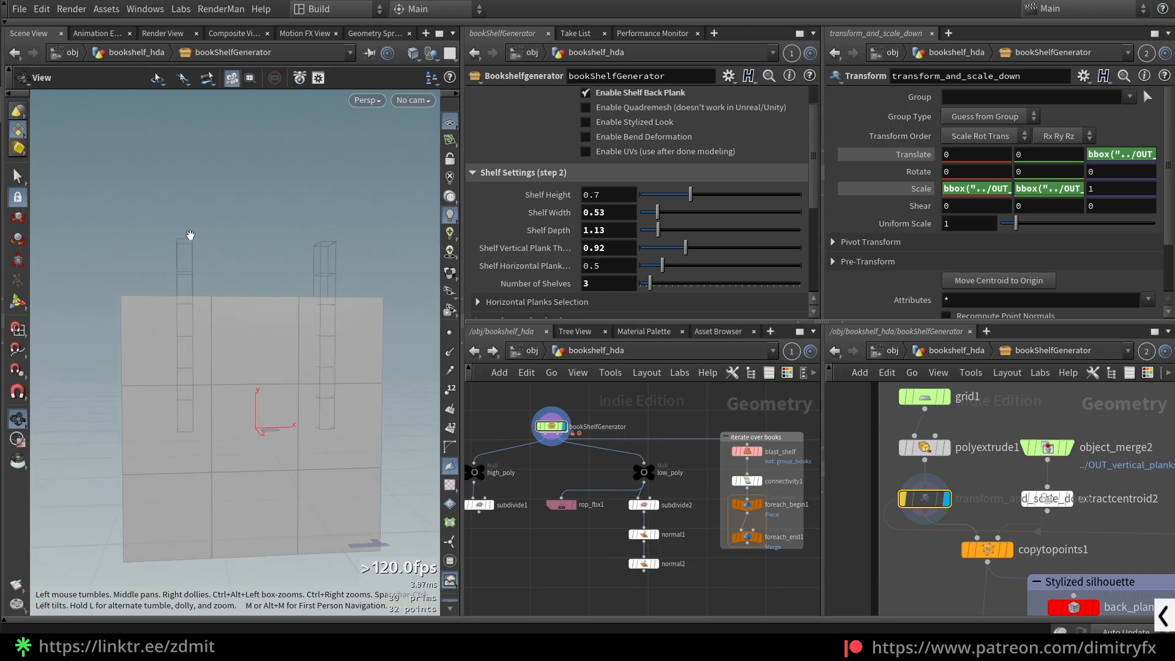
pyautogui.press('b')
pyautogui.moveTo(316, 364); pyautogui.dragTo(310, 355)
pyautogui.scroll(2, 310, 353)
pyautogui.moveTo(310, 353); pyautogui.dragTo(291, 338, button='middle')
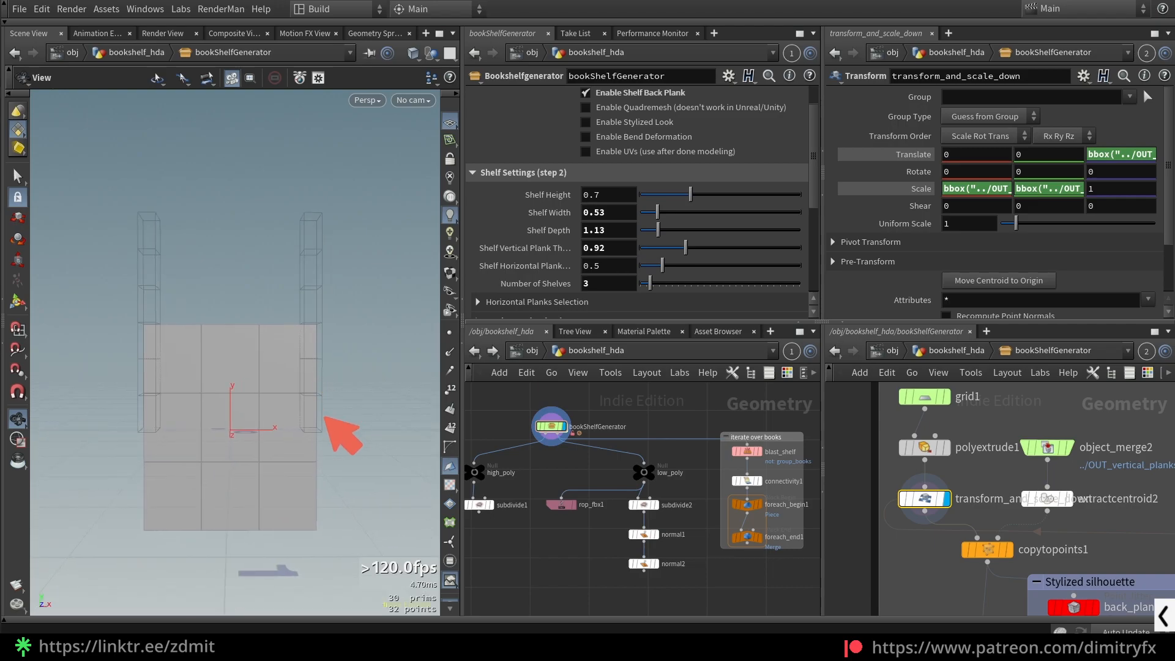
pyautogui.moveTo(326, 423)
pyautogui.mouseDown()
pyautogui.moveTo(327, 306)
pyautogui.moveTo(307, 203)
pyautogui.moveTo(158, 205)
pyautogui.moveTo(141, 396)
pyautogui.moveTo(244, 441)
pyautogui.moveTo(325, 419)
pyautogui.moveTo(325, 404)
pyautogui.mouseUp()
pyautogui.hotkey('ctrl', 'z')
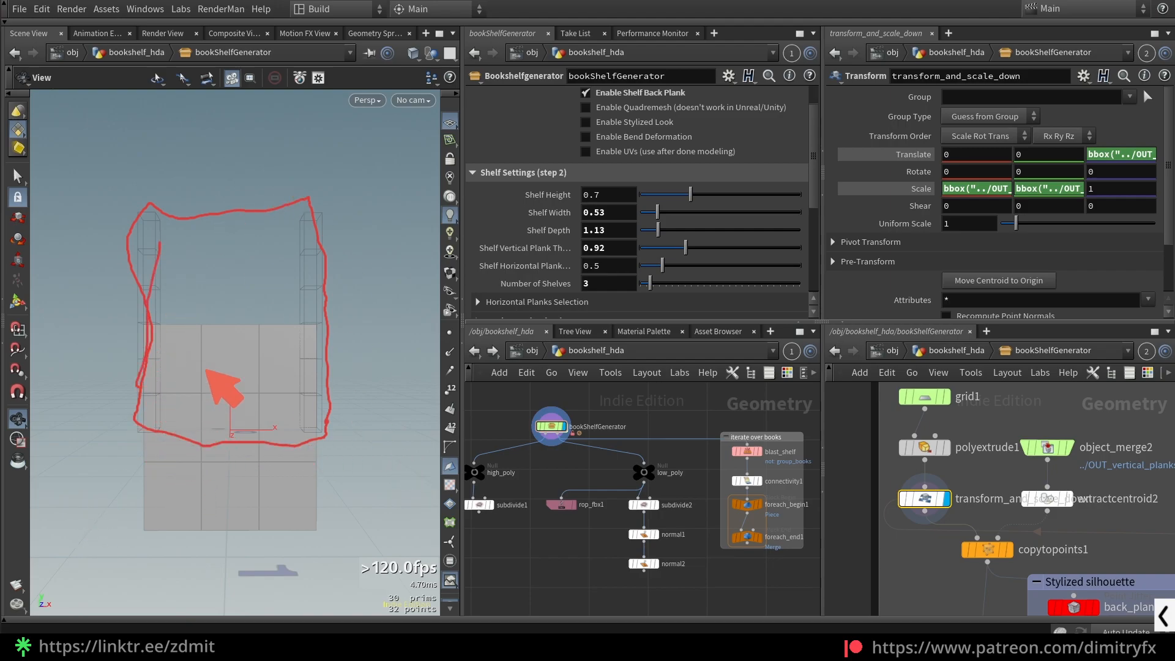
pyautogui.hotkey('ctrl', 'z')
pyautogui.press('Escape')
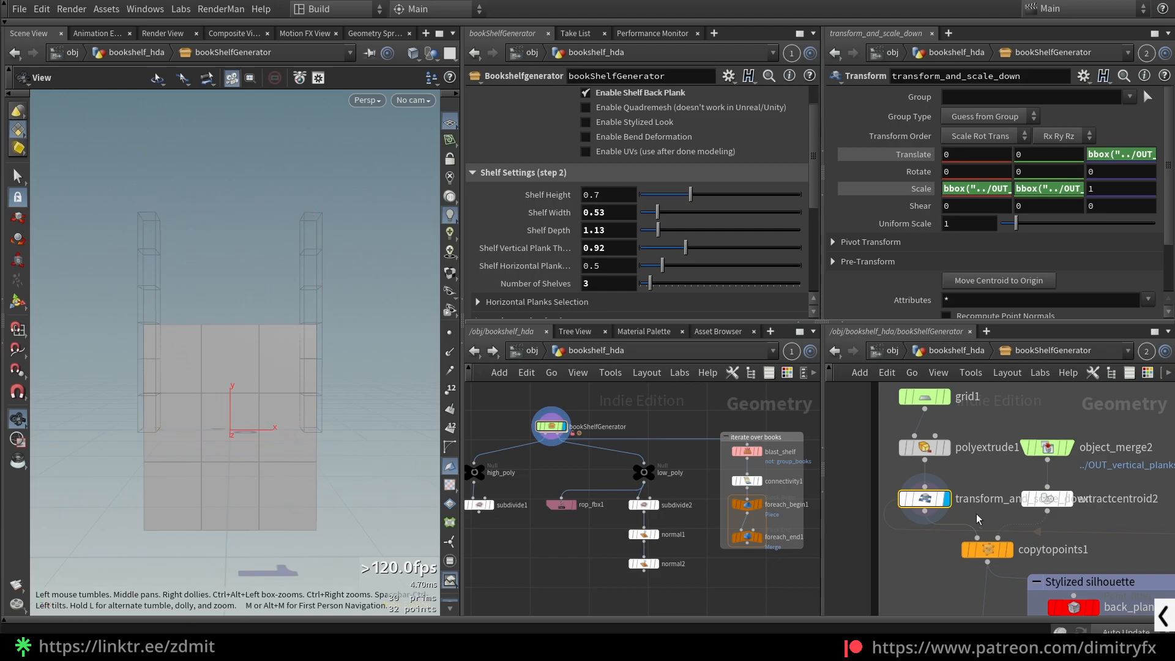
# Step: Open the Scale X expression of transform_and_scale_down in the expression editor and examine its OUT_vertical_planks path and D_XSIZE argument
pyautogui.click(983, 189)
pyautogui.hotkey('alt', 'e')
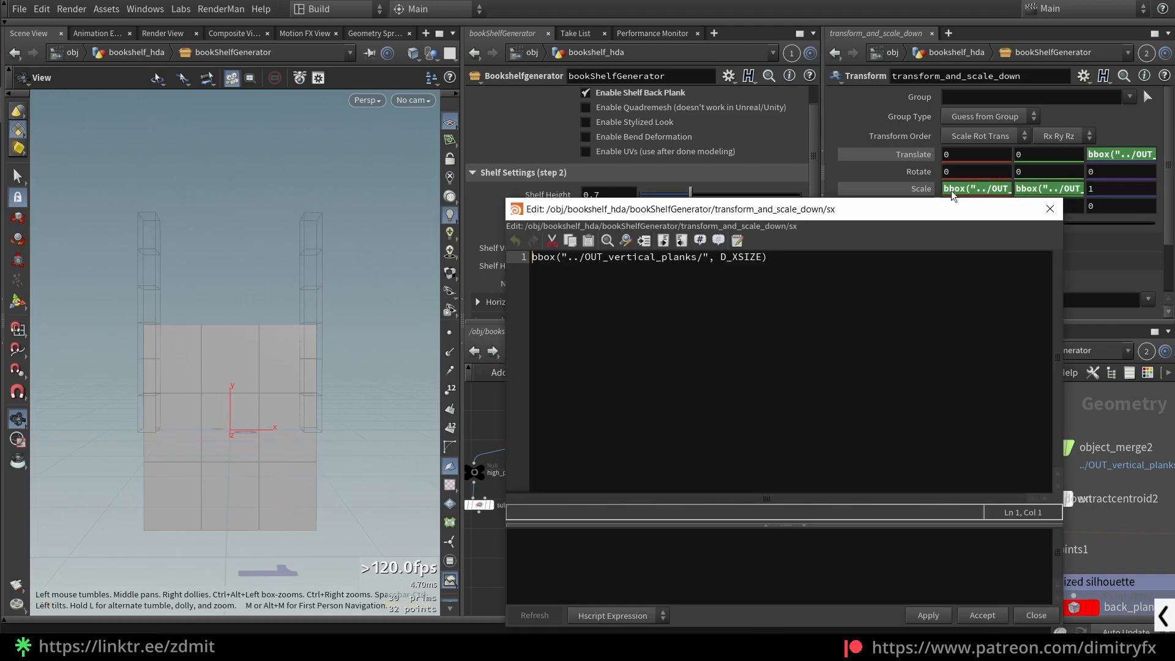
pyautogui.hotkey('ctrl', 'shift', 'Right')
pyautogui.moveTo(561, 260); pyautogui.dragTo(700, 264)
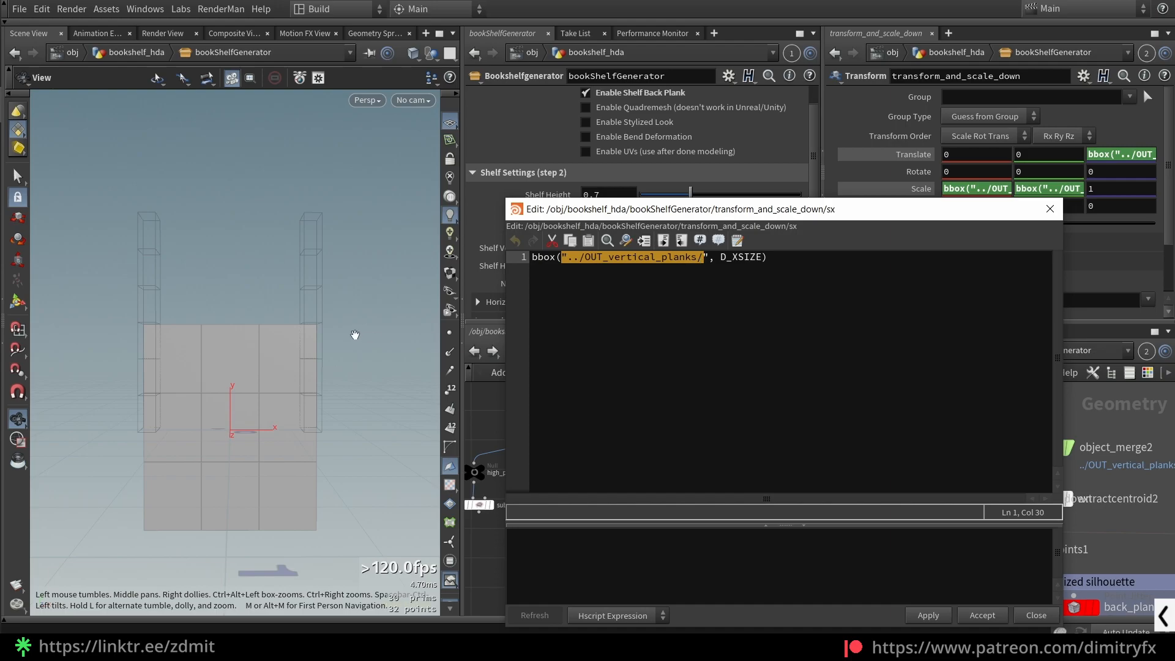
pyautogui.moveTo(734, 261); pyautogui.dragTo(739, 261)
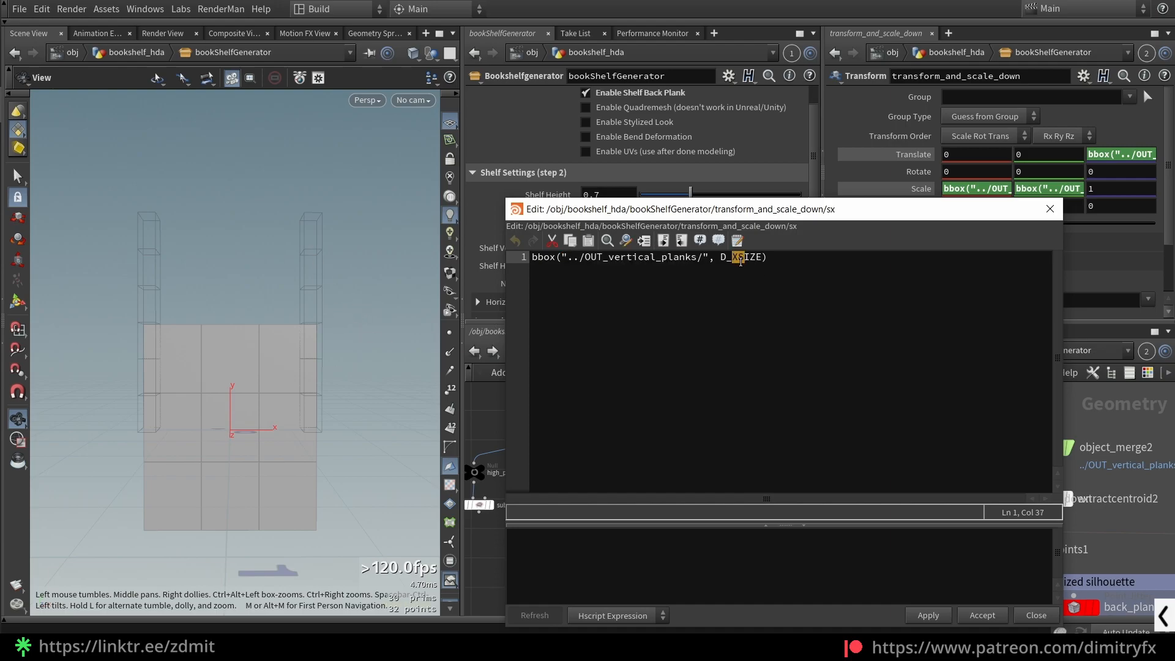
pyautogui.moveTo(920, 224); pyautogui.dragTo(838, 231)
pyautogui.click(966, 189)
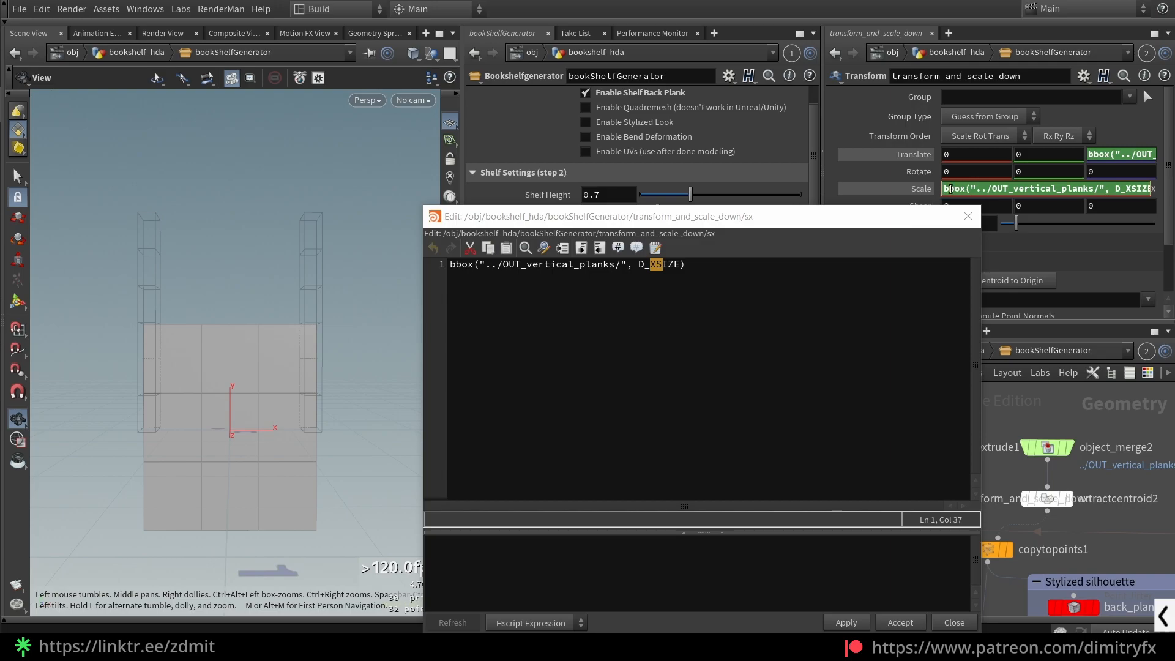
pyautogui.moveTo(638, 265); pyautogui.dragTo(674, 274)
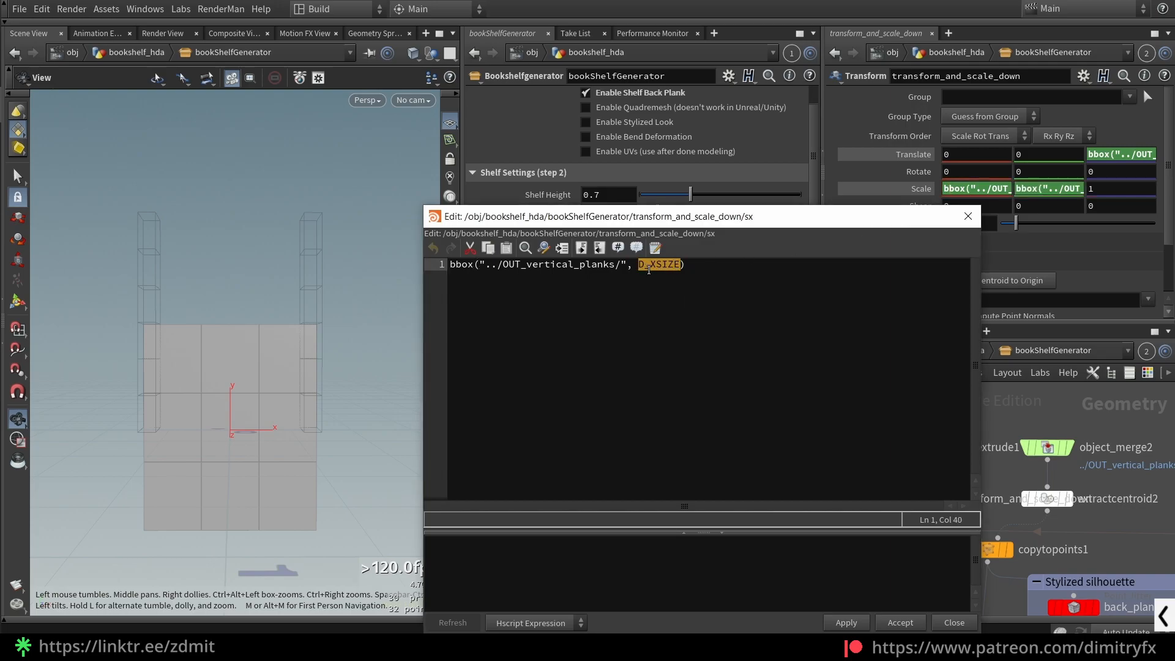
# Step: Review the D_XSIZE argument of the Scale X expression and close the expression editor unchanged
pyautogui.click(702, 267)
pyautogui.moveTo(683, 271)
pyautogui.mouseDown()
pyautogui.moveTo(666, 270)
pyautogui.moveTo(678, 272)
pyautogui.mouseUp()
pyautogui.click(664, 270)
pyautogui.click(930, 274)
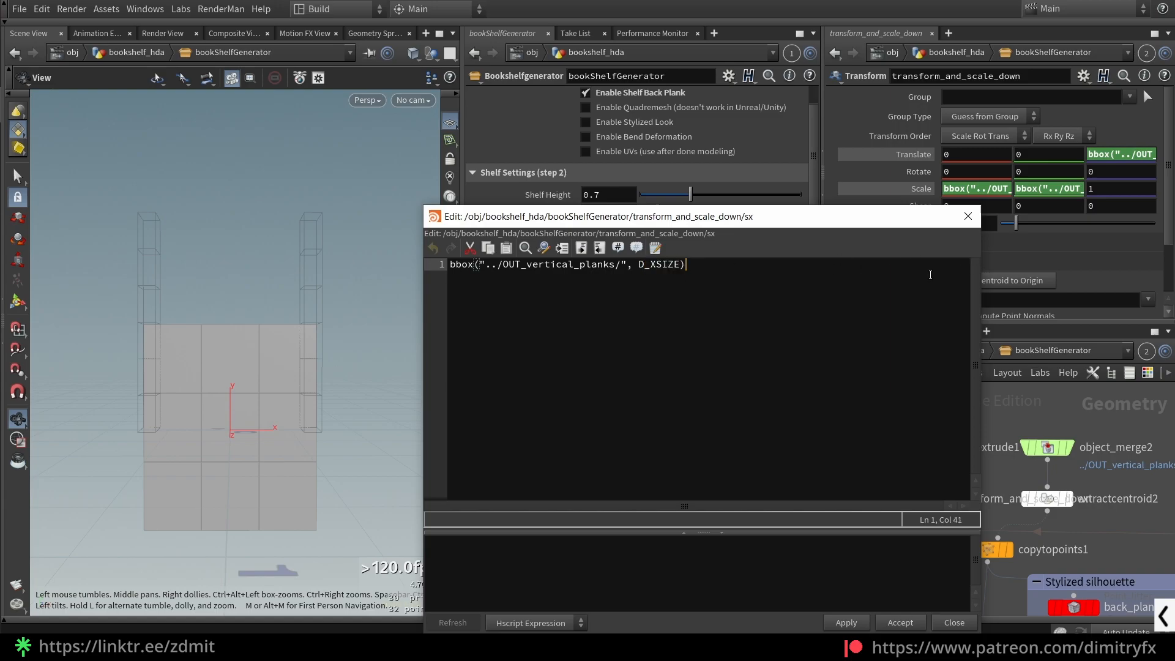
pyautogui.click(968, 216)
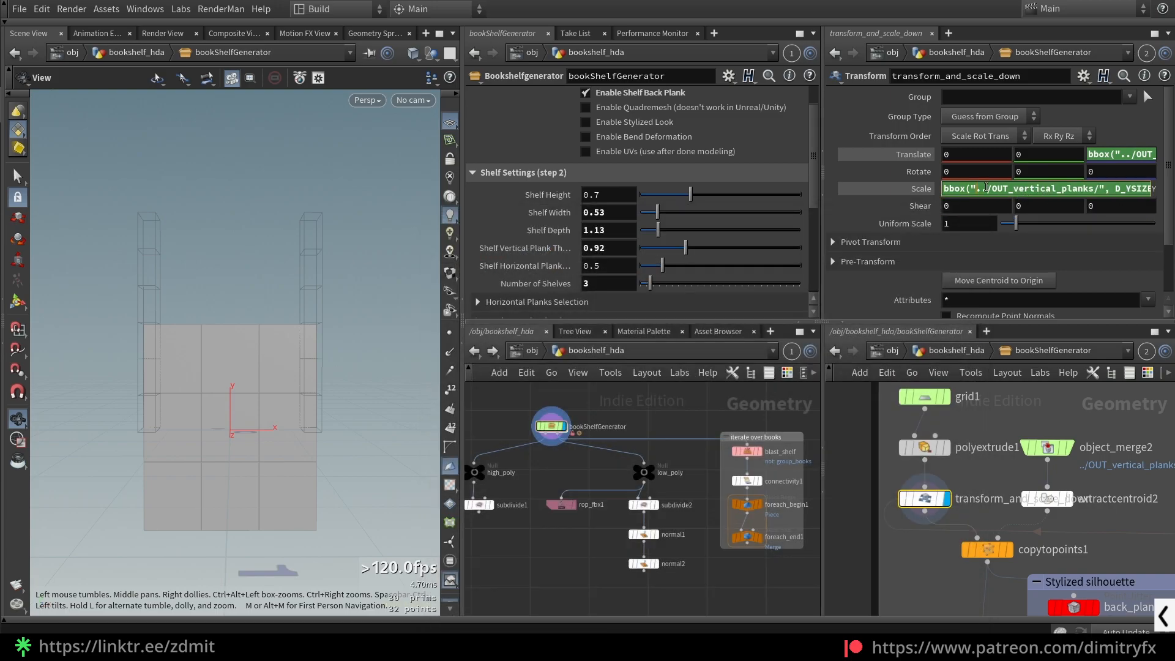
# Step: Read the Scale Y expression of transform_and_scale_down through to its D_YSIZE argument
pyautogui.moveTo(1039, 195); pyautogui.dragTo(1173, 183)
pyautogui.click(1124, 190)
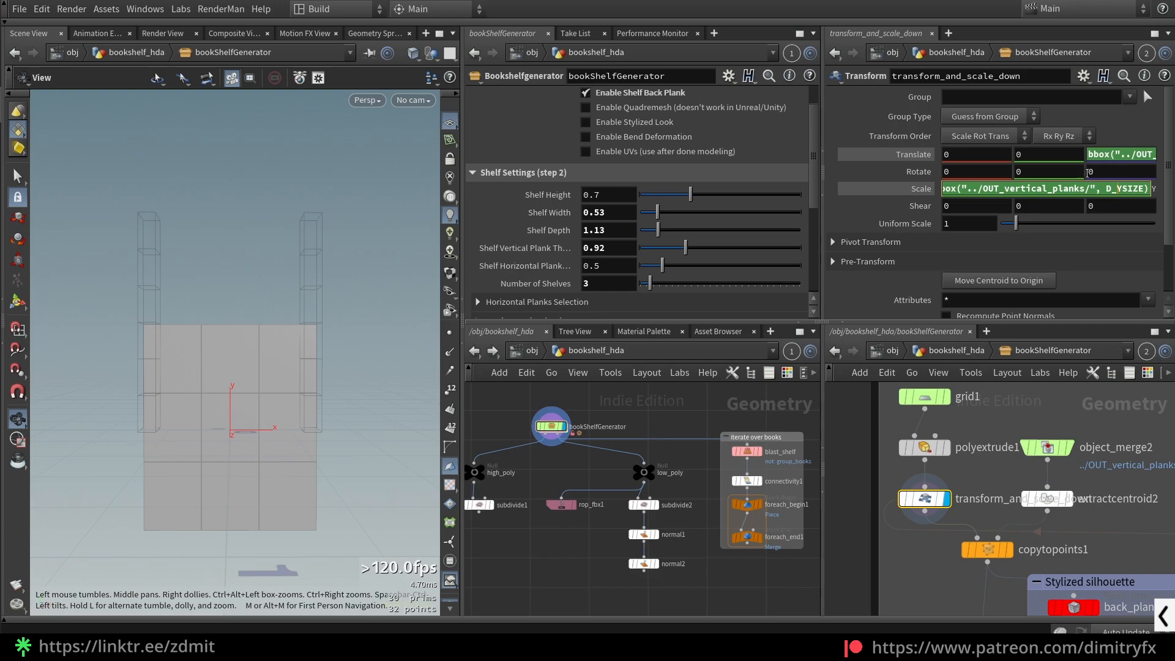
pyautogui.press('Return')
# Step: Examine the Translate Z expression's OUT_vertical_planks path, view the back plank's depth direction, and undo the accidental bypass of the two selected nodes
pyautogui.click(1108, 154)
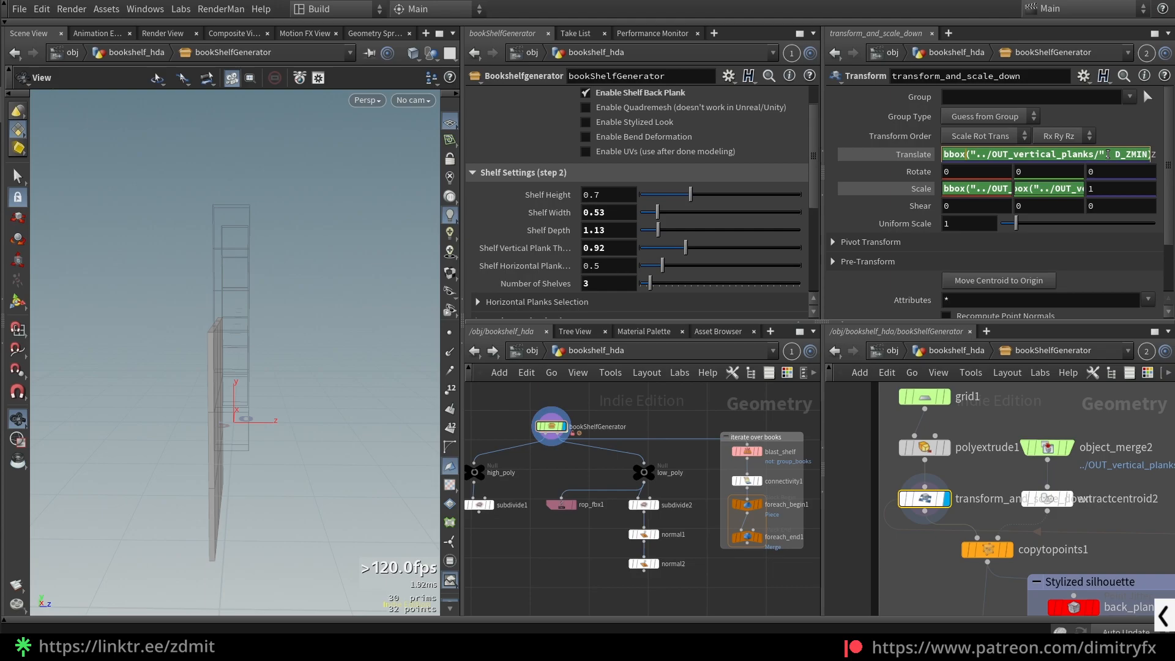
pyautogui.doubleClick(1136, 153)
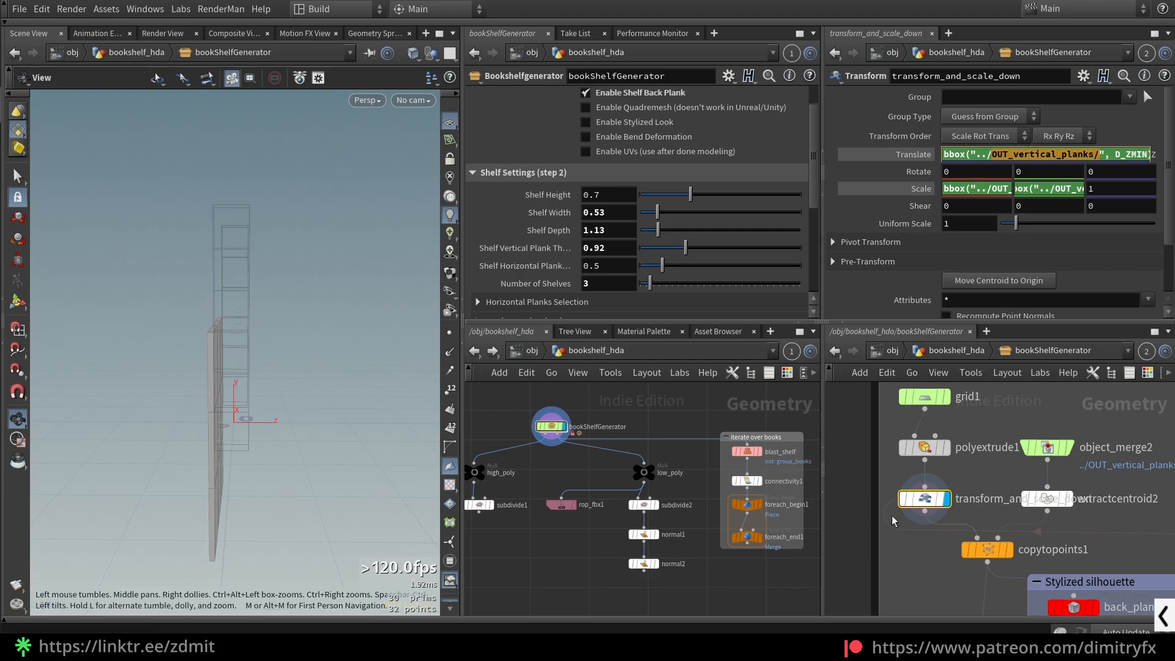
pyautogui.moveTo(894, 520); pyautogui.dragTo(1009, 558)
pyautogui.moveTo(284, 399); pyautogui.dragTo(293, 425)
pyautogui.moveTo(322, 336); pyautogui.dragTo(299, 297)
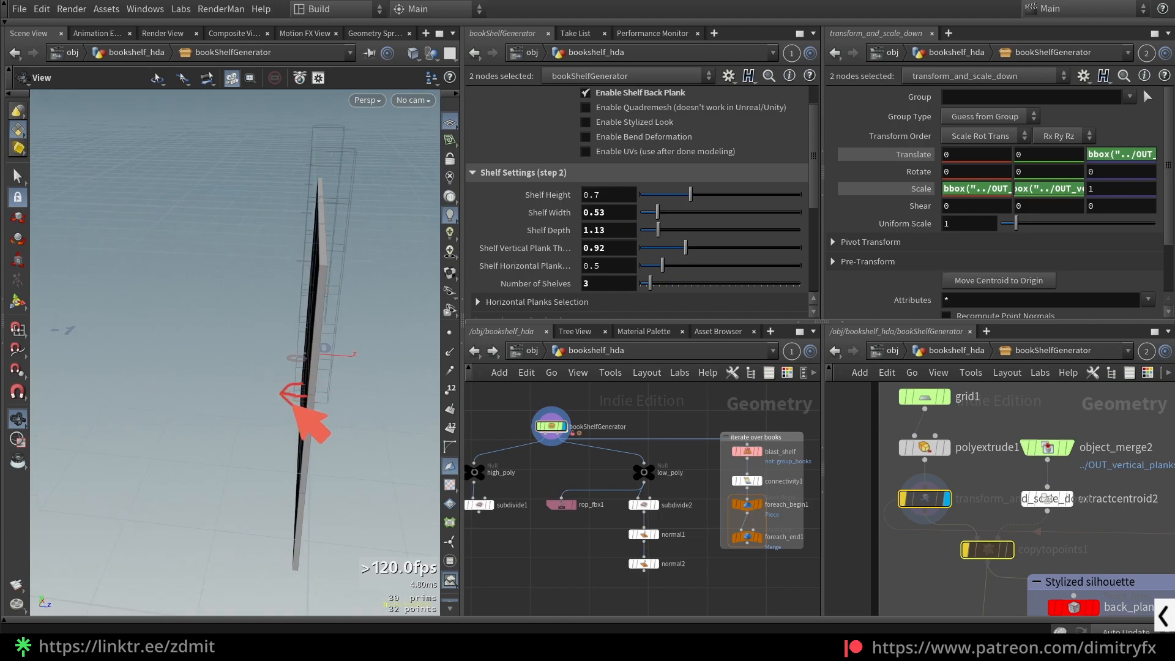
pyautogui.moveTo(333, 403)
pyautogui.mouseDown()
pyautogui.moveTo(343, 412)
pyautogui.moveTo(333, 375)
pyautogui.moveTo(347, 385)
pyautogui.mouseUp()
pyautogui.hotkey('ctrl', 'z')
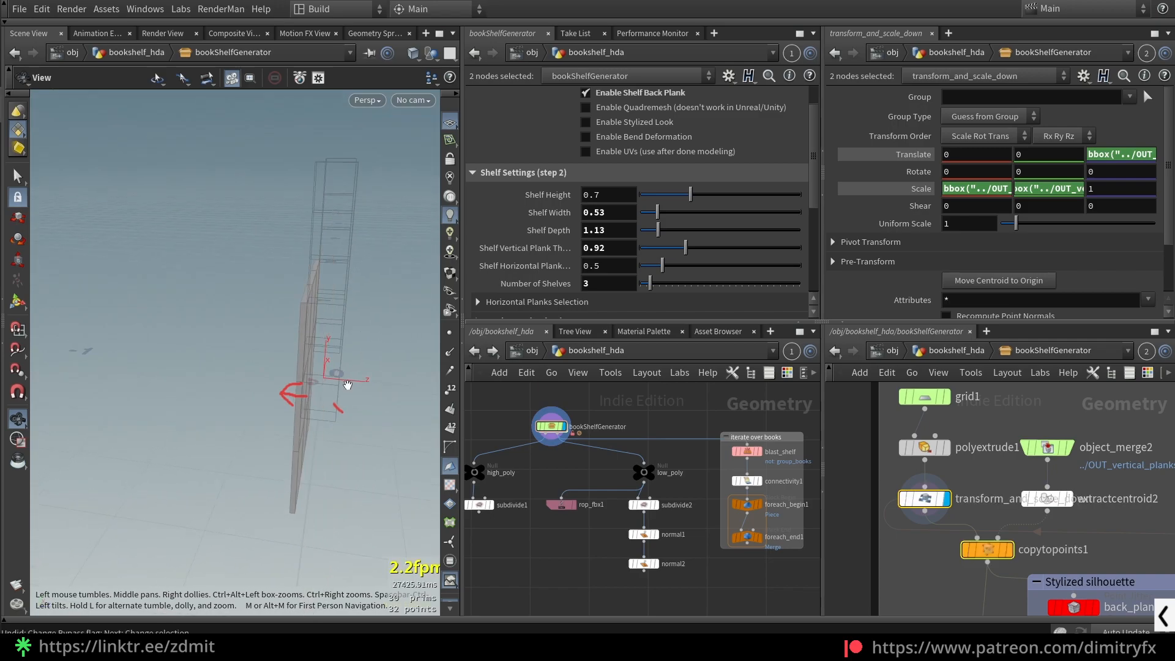
# Step: Compare the back plank's depth position with the ghosted vertical planks, check the D_ZMIN argument, and undo the last stray changes
pyautogui.press('F9')
pyautogui.moveTo(339, 408); pyautogui.dragTo(282, 393, button='right')
pyautogui.press('F9')
pyautogui.moveTo(359, 387); pyautogui.dragTo(336, 382)
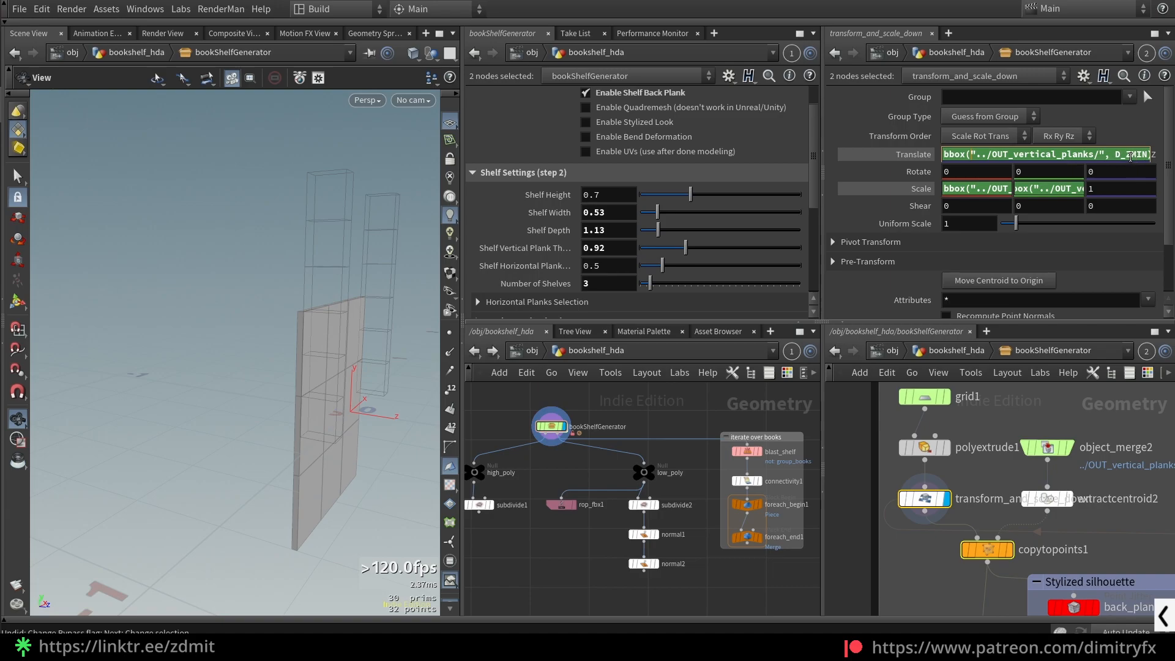
pyautogui.moveTo(399, 393); pyautogui.dragTo(275, 390)
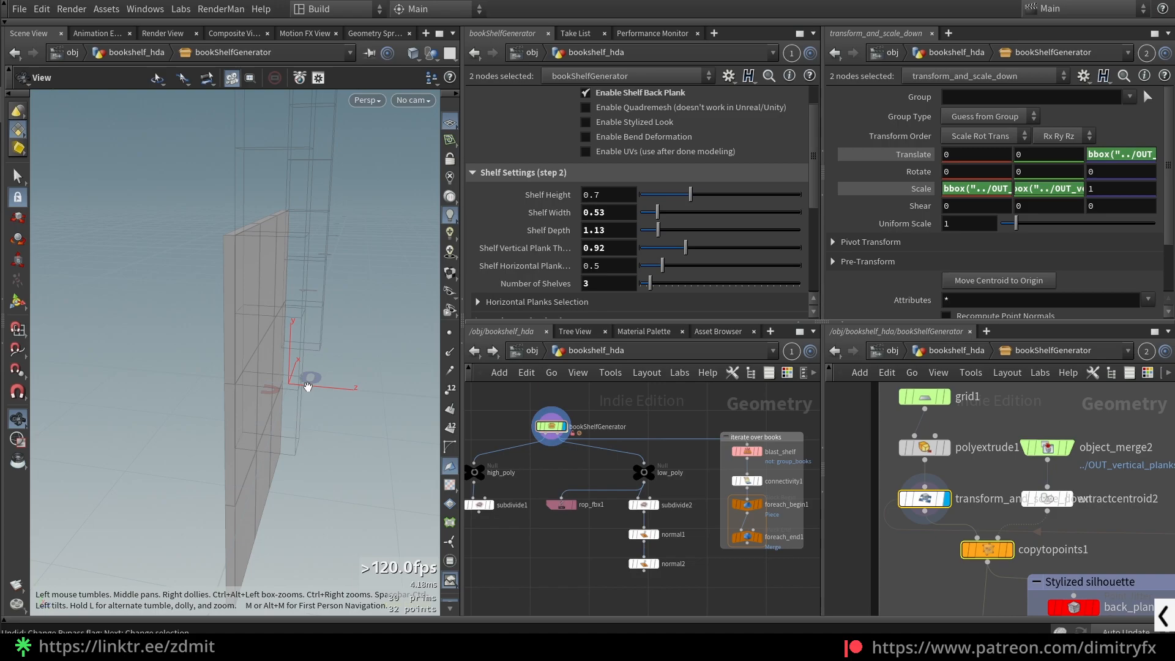
pyautogui.moveTo(294, 426); pyautogui.dragTo(317, 398)
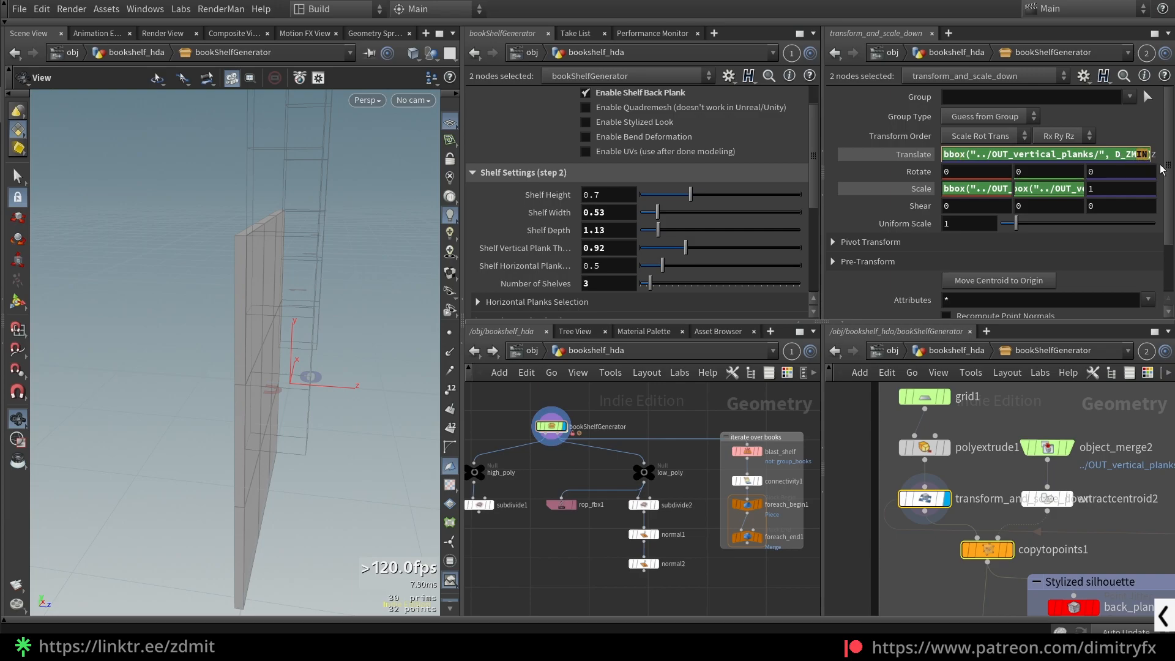
pyautogui.moveTo(306, 380); pyautogui.dragTo(284, 317)
pyautogui.hotkey('ctrl', 'z')
pyautogui.hotkey('ctrl', 'z')
pyautogui.hotkey('ctrl', 'z')
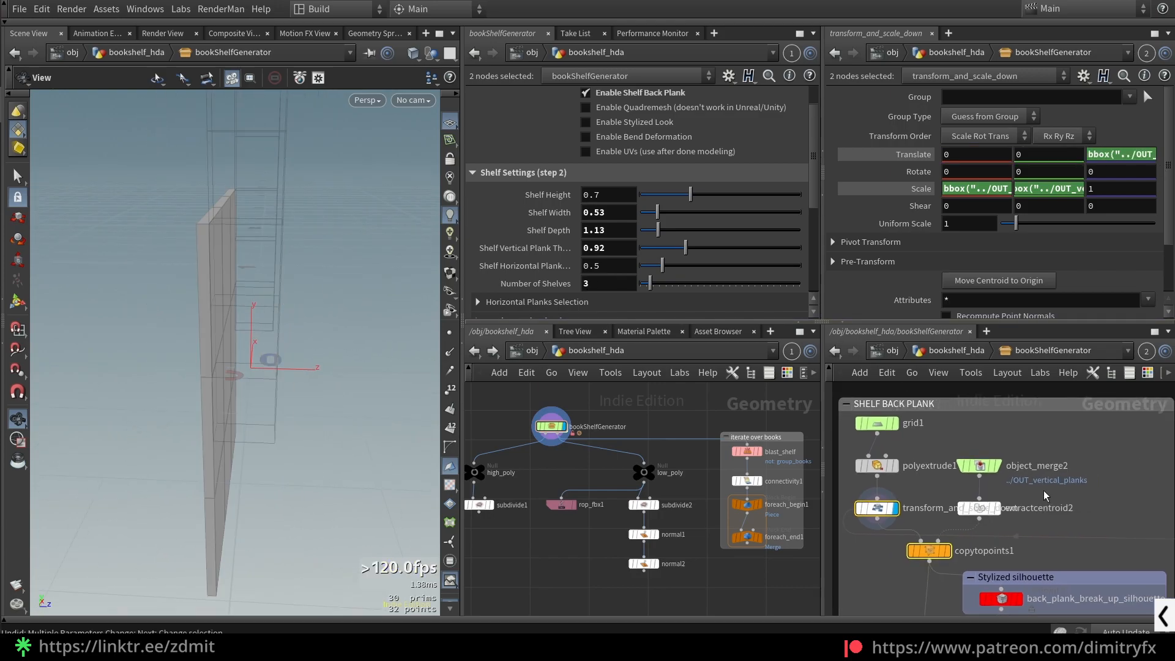
# Step: View the back plank from the front at copytopoints1 and reposition extractcentroid2 beneath object_merge2
pyautogui.moveTo(224, 364); pyautogui.dragTo(341, 217)
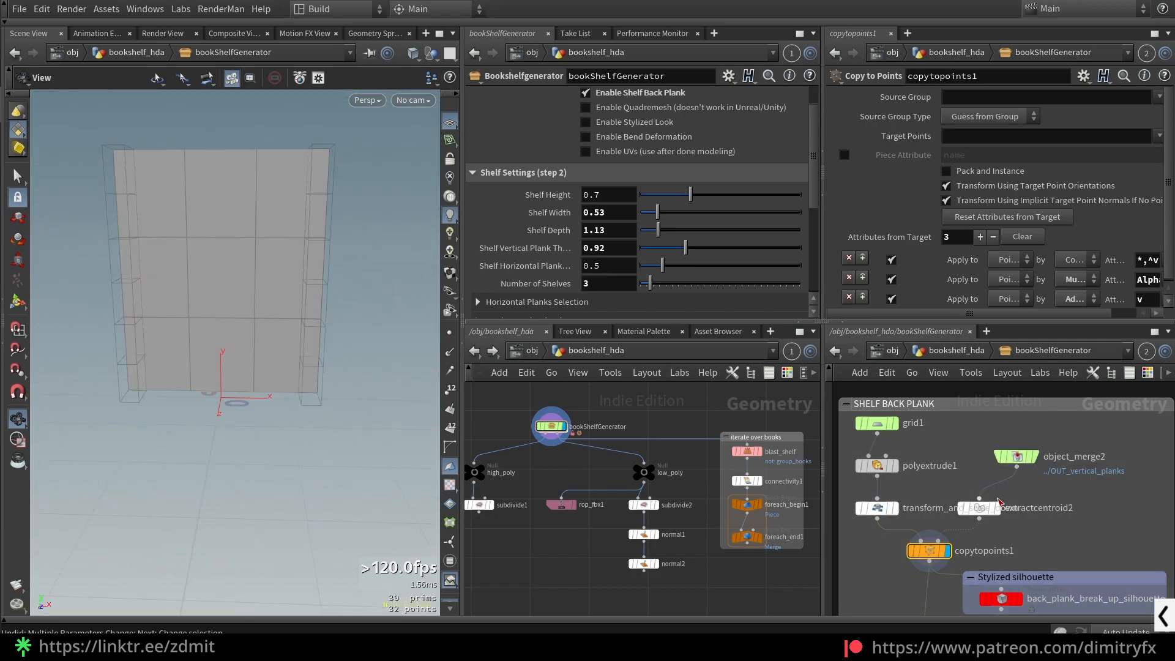
pyautogui.moveTo(999, 502); pyautogui.dragTo(1036, 503)
# Step: Display object_merge2 and check its Object 1 path to OUT_vertical_planks
pyautogui.click(1015, 456)
pyautogui.click(1034, 456)
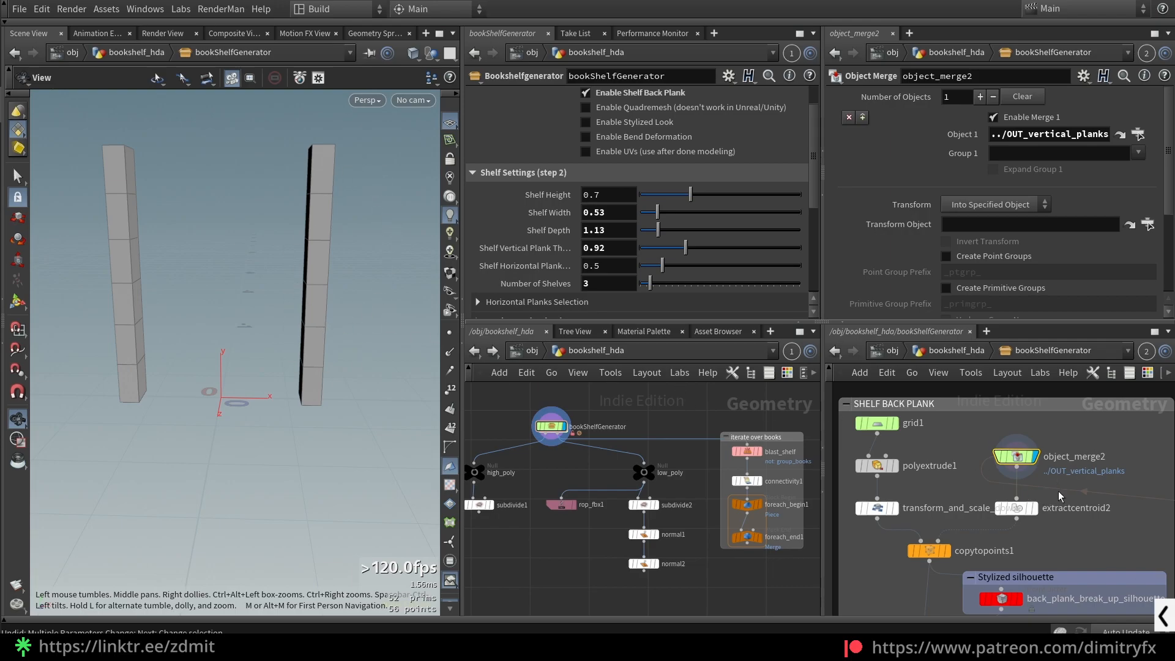
pyautogui.tripleClick(1051, 134)
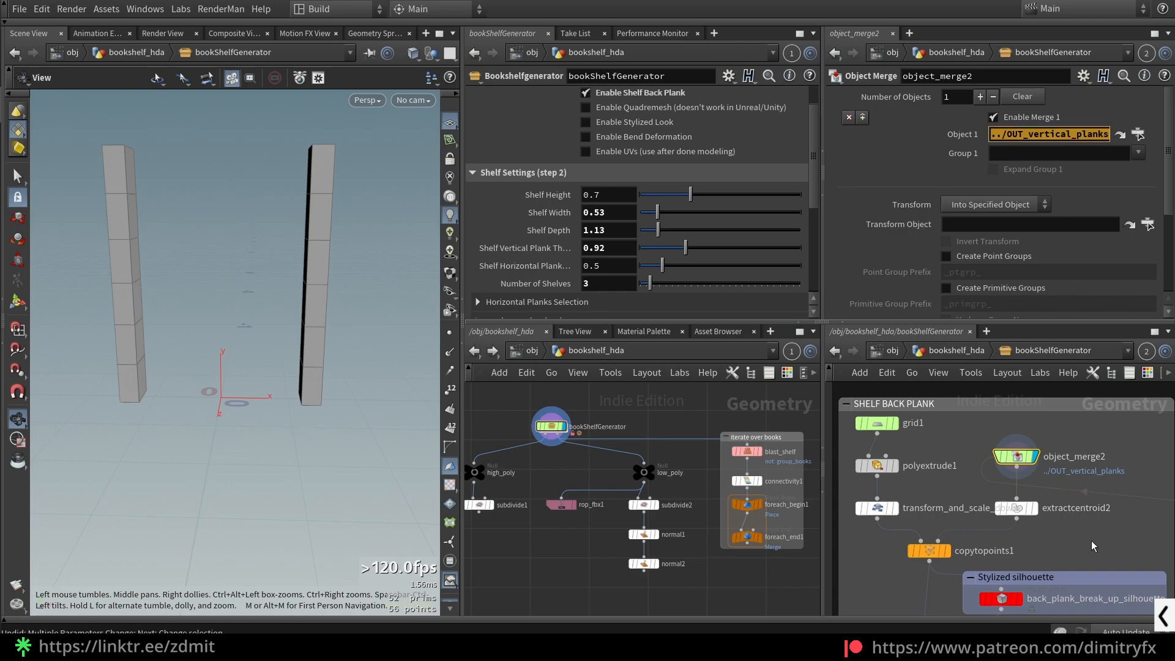
# Step: Display extractcentroid2 with point markers on and compare its centroid with the ghosted vertical planks from object_merge2
pyautogui.click(1023, 509)
pyautogui.press('r')
pyautogui.click(450, 332)
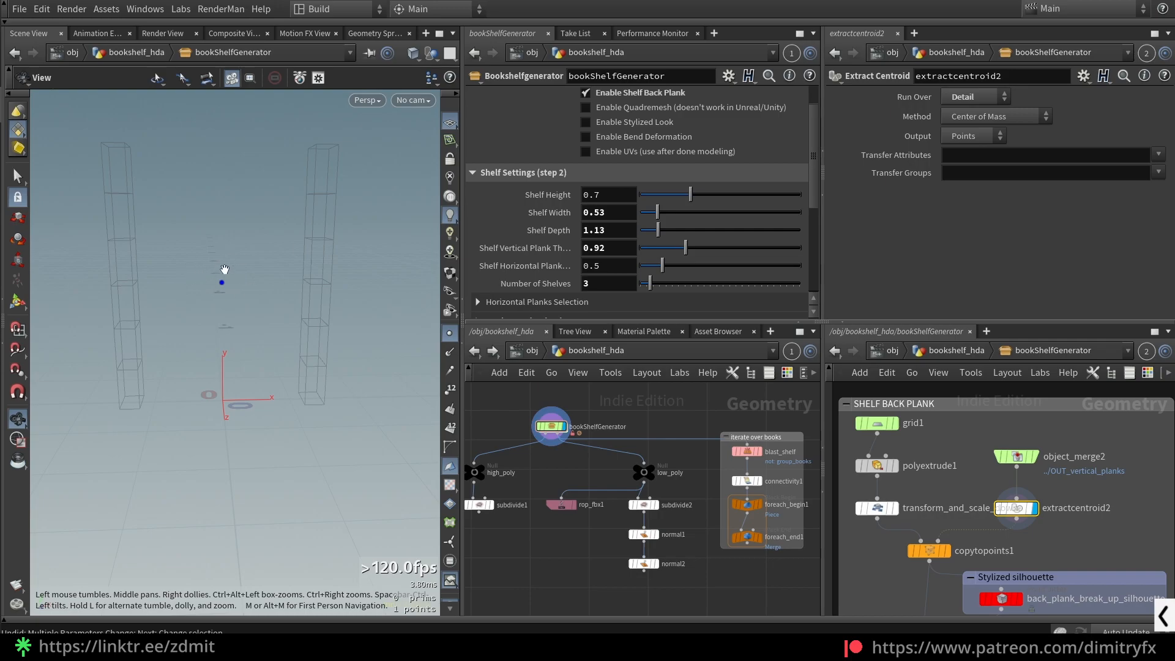
pyautogui.click(1027, 458)
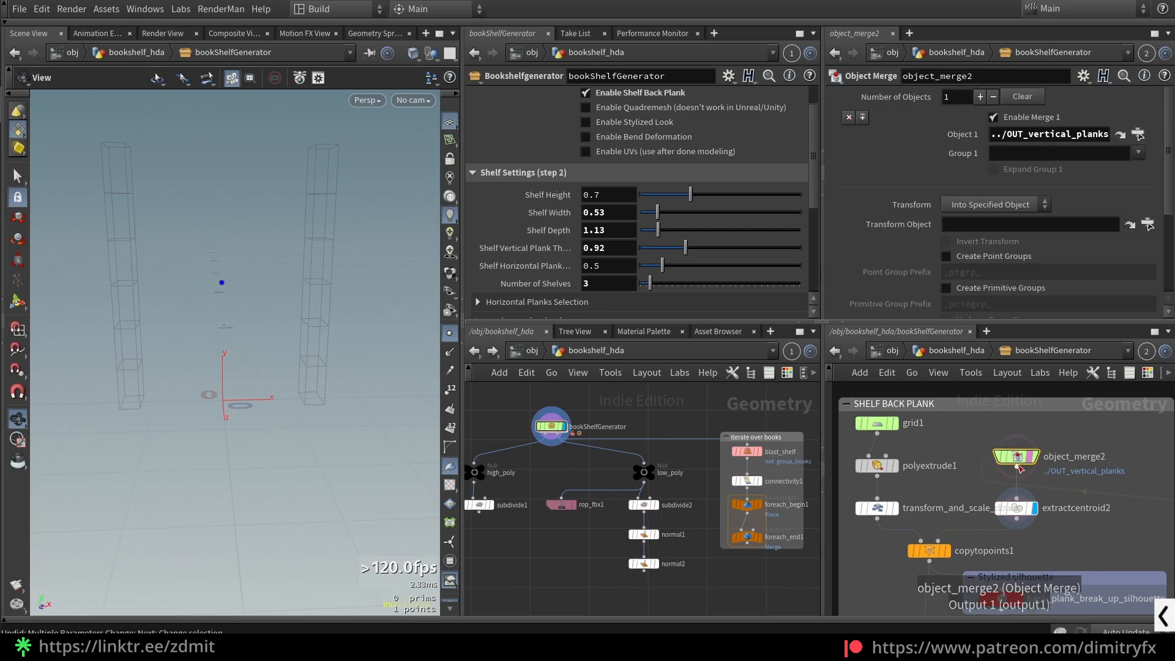
pyautogui.click(1016, 508)
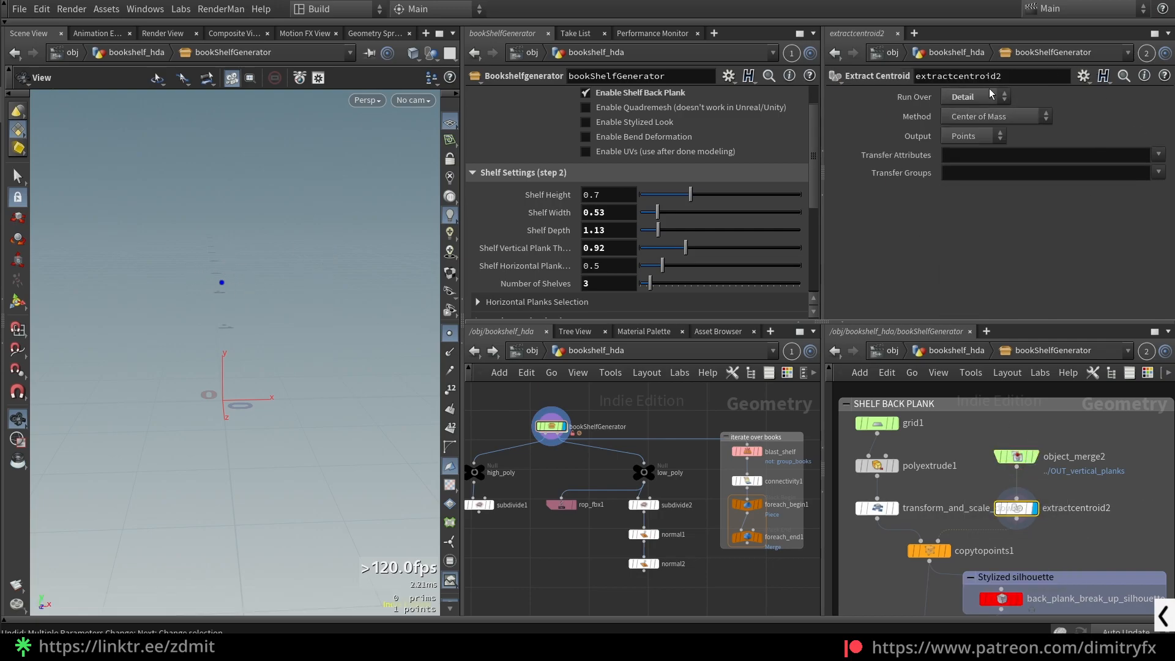
# Step: Try Run Over as Pieces and Primitives on extractcentroid2 and restore it to Detail
pyautogui.click(978, 92)
pyautogui.click(971, 96)
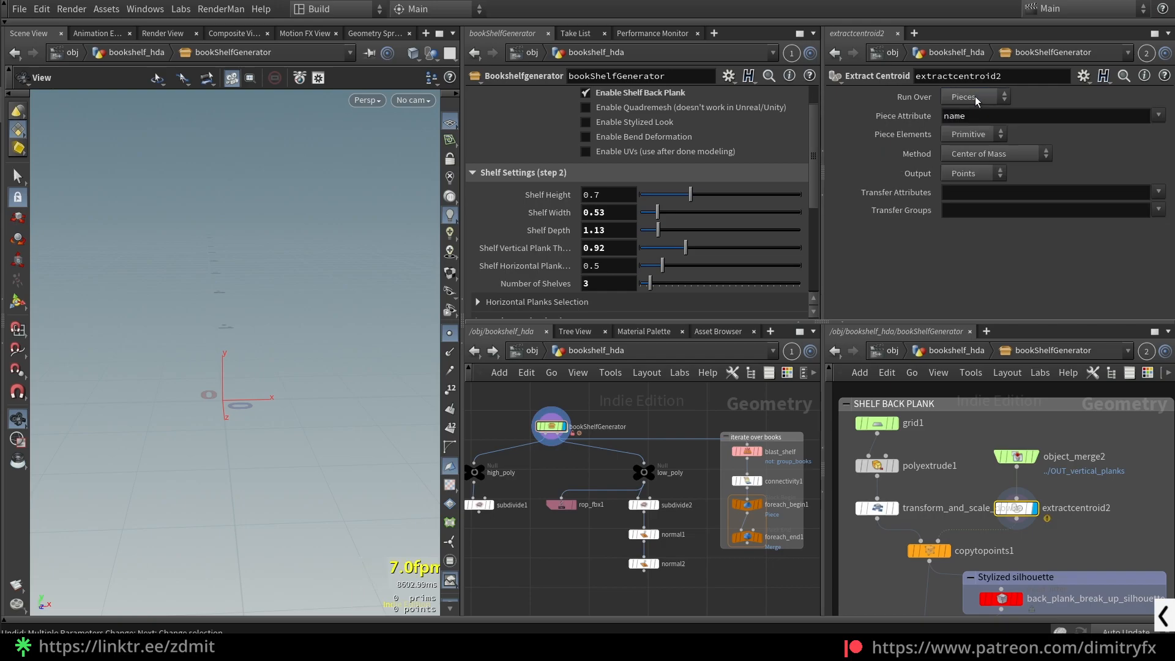
pyautogui.click(993, 98)
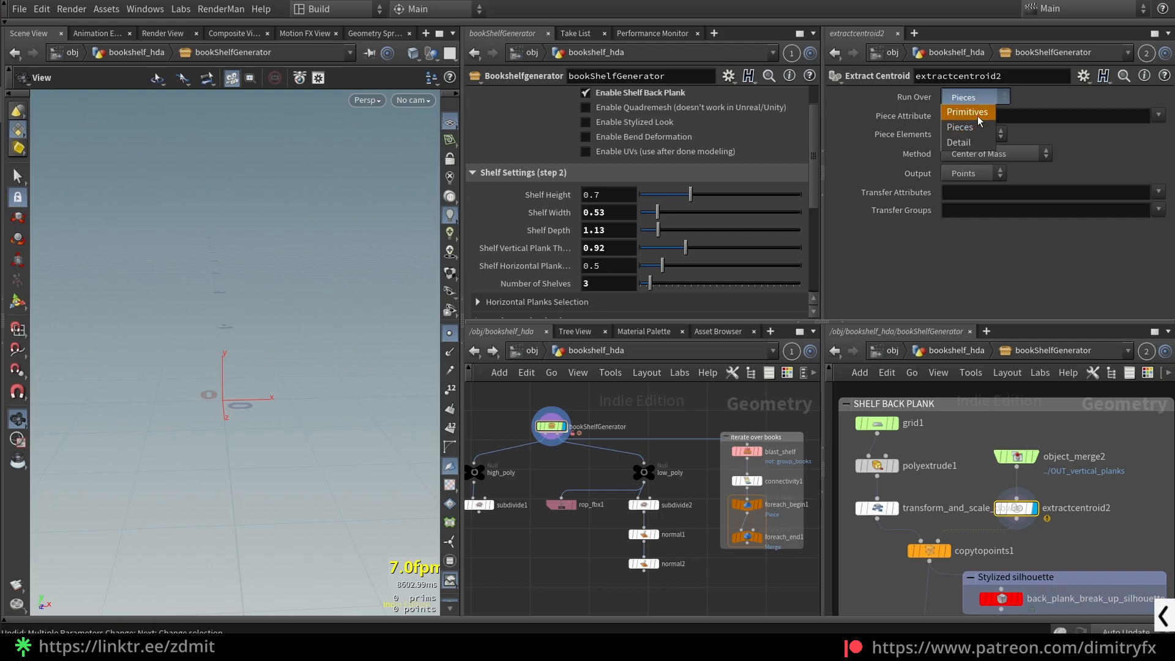
pyautogui.click(978, 115)
pyautogui.click(973, 98)
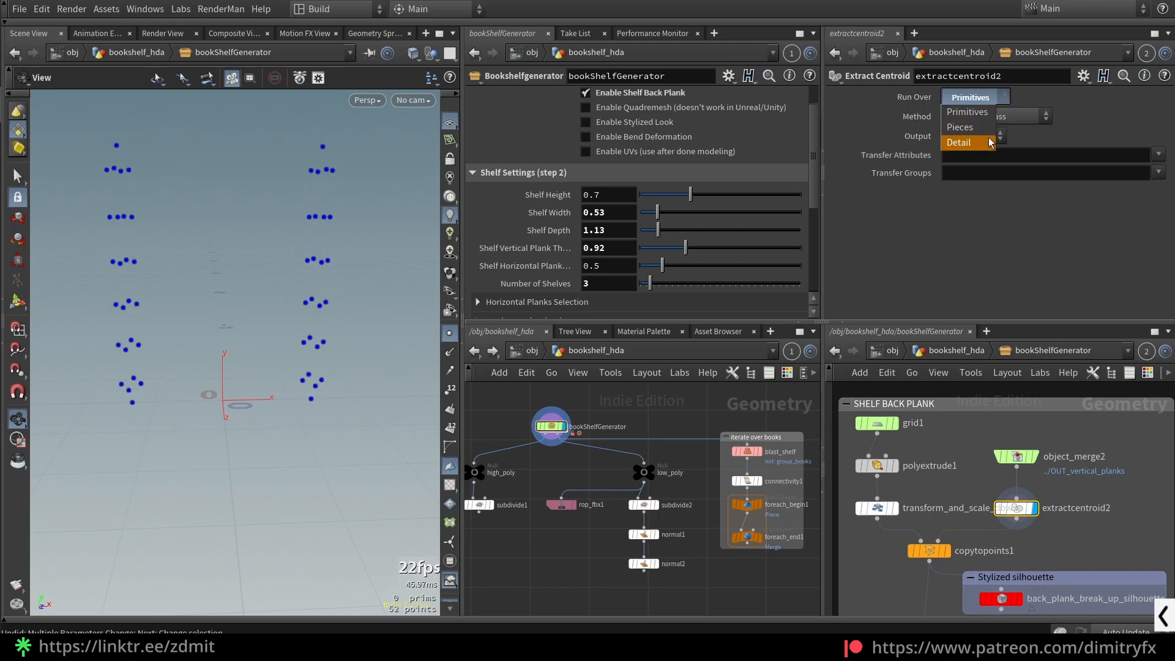
pyautogui.click(986, 143)
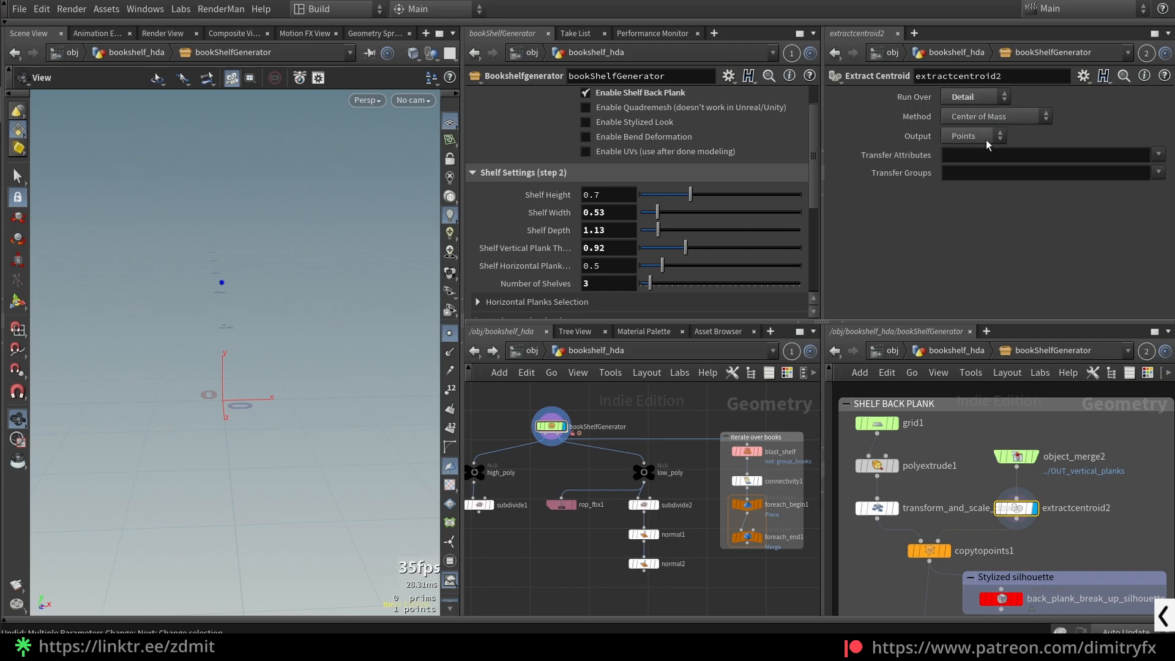
# Step: Display copytopoints1 to view the back plank copied onto the centroid point
pyautogui.moveTo(1115, 487); pyautogui.dragTo(1122, 459, button='middle')
pyautogui.click(936, 524)
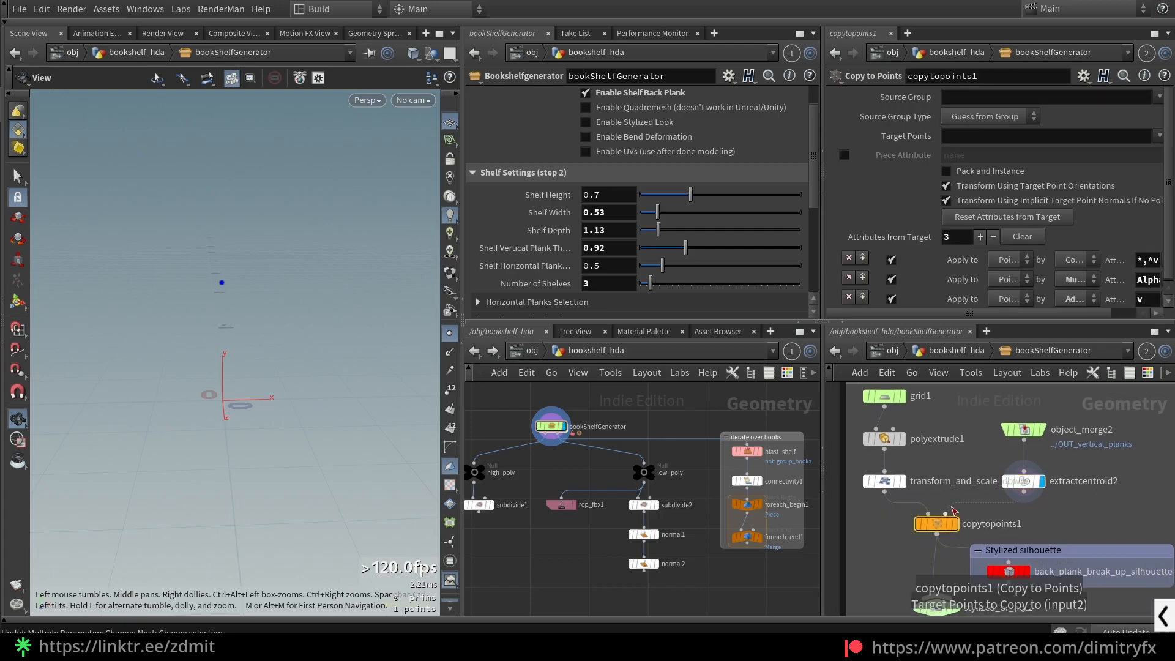
pyautogui.click(953, 524)
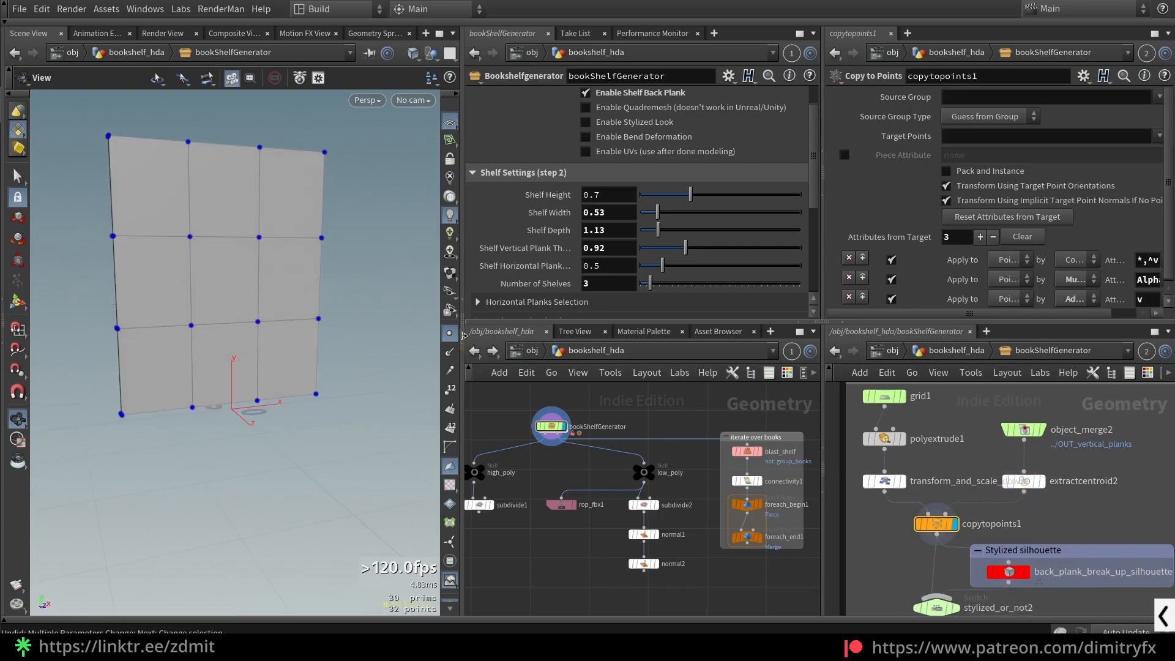
# Step: Inspect the stylized_or_not2 switch and display the back_plank_break_up_silhouette jitter, viewing the distorted back plank at an angle
pyautogui.moveTo(864, 555); pyautogui.dragTo(886, 458, button='middle')
pyautogui.moveTo(1013, 514); pyautogui.dragTo(1061, 512)
pyautogui.click(1045, 476)
pyautogui.click(958, 513)
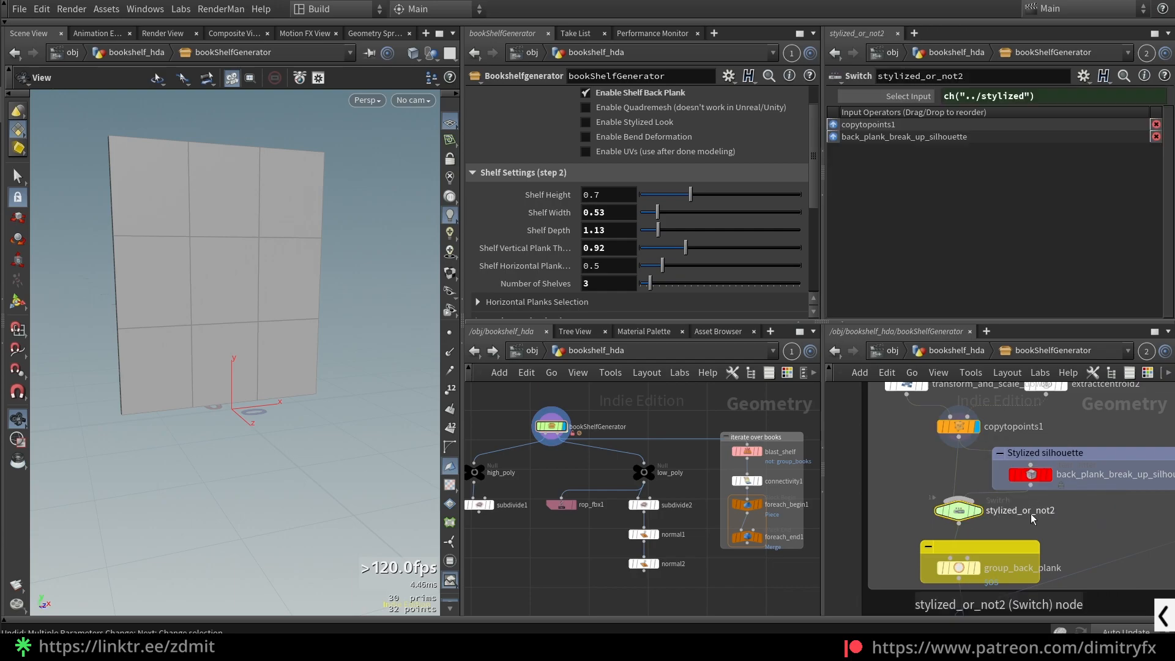
pyautogui.scroll(2, 1035, 515)
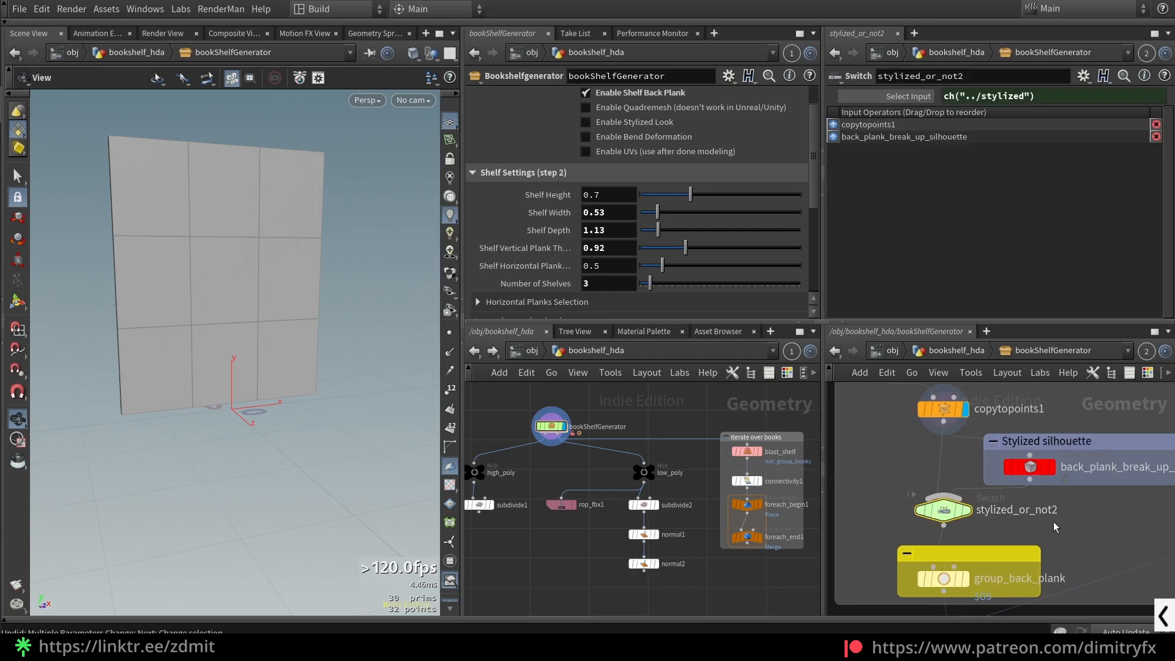
pyautogui.click(1060, 491)
pyautogui.click(1052, 468)
pyautogui.moveTo(343, 349); pyautogui.dragTo(329, 369)
# Step: Display group_back_plank and frame the back plank to view its grouped primitives
pyautogui.scroll(-2, 979, 502)
pyautogui.moveTo(1060, 521); pyautogui.dragTo(1018, 470, button='middle')
pyautogui.scroll(2, 935, 509)
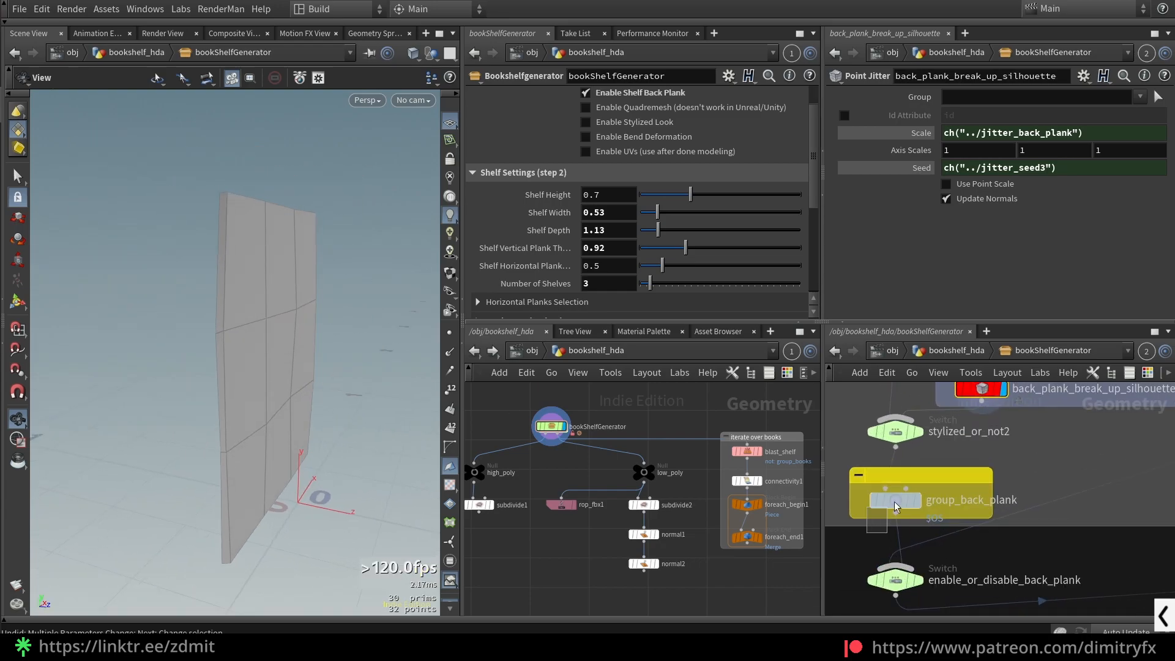
pyautogui.click(917, 500)
pyautogui.press('f')
pyautogui.moveTo(412, 351); pyautogui.dragTo(355, 339)
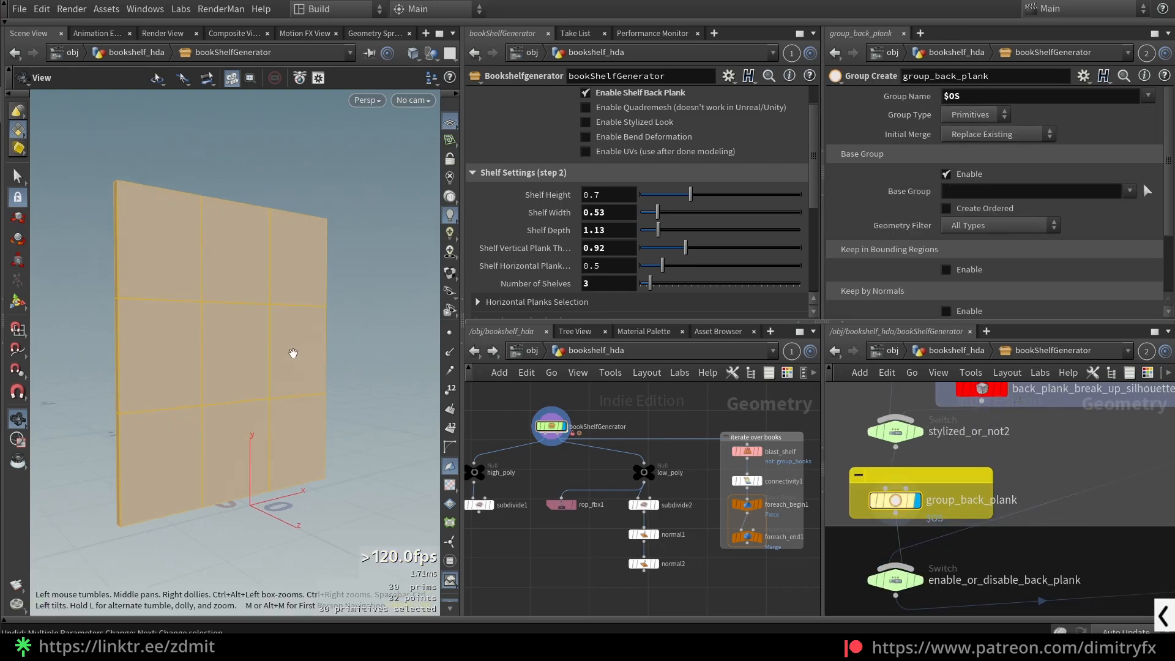
# Step: Inspect the enable_or_disable_back_plank switch's inputs and display merge_horizontal_vertical_planks to view the complete shelf
pyautogui.moveTo(1015, 558); pyautogui.dragTo(1030, 512, button='middle')
pyautogui.click(911, 549)
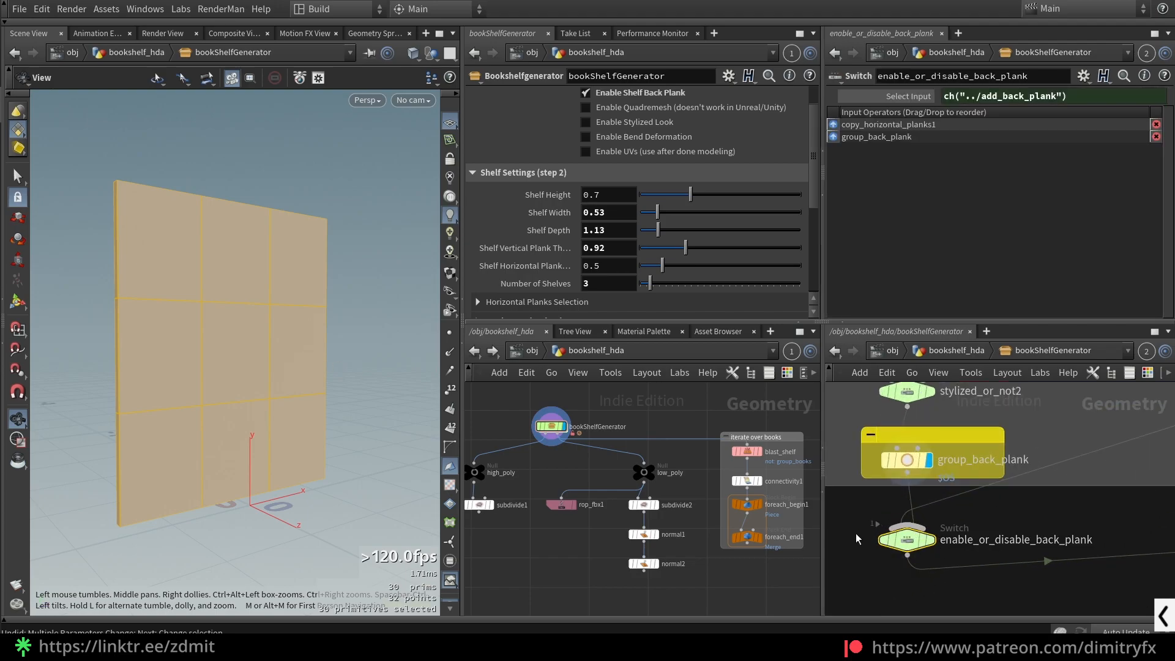
pyautogui.scroll(2, 636, 136)
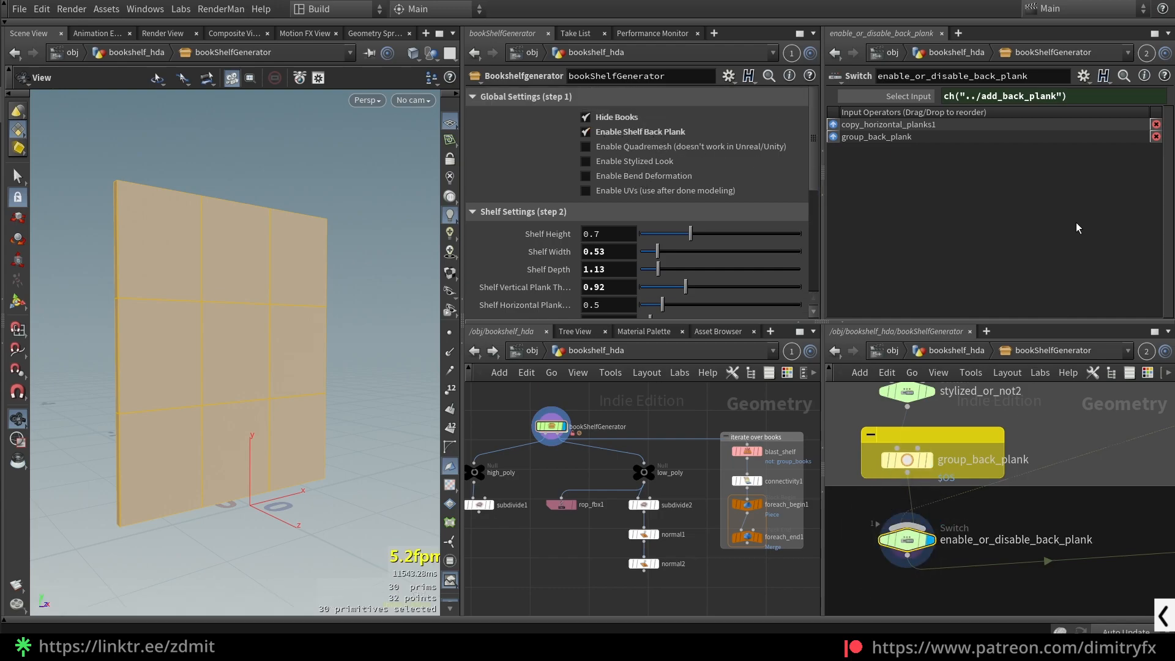
pyautogui.scroll(-4, 917, 432)
pyautogui.click(1072, 467)
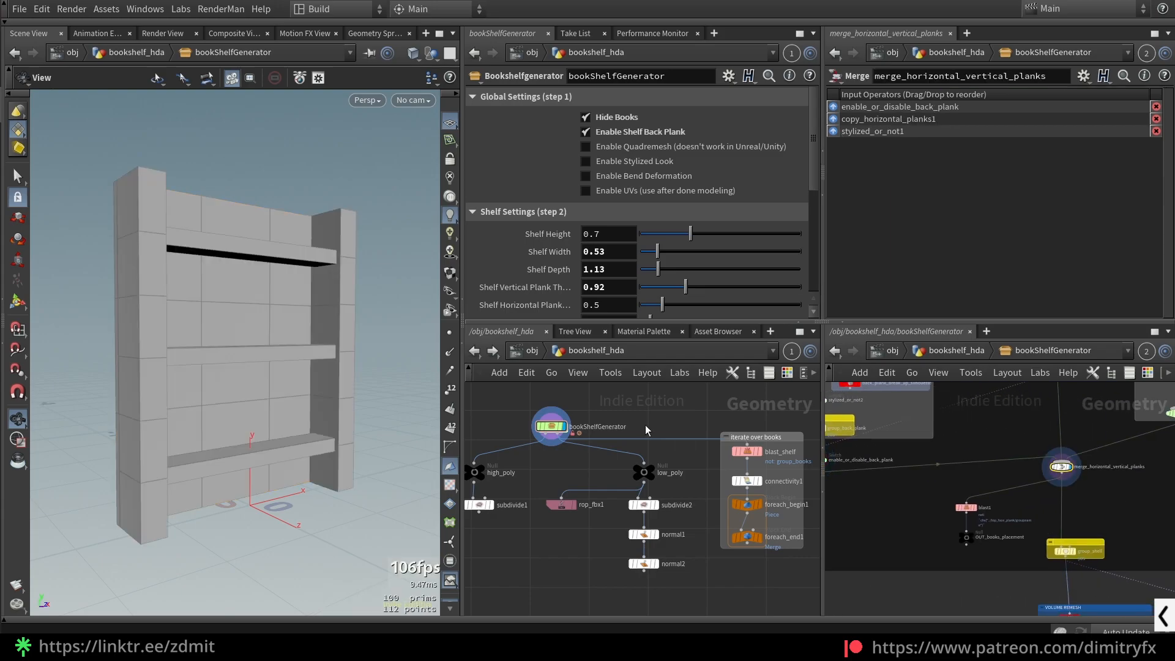
# Step: Toggle Enable Shelf Back Plank off and back on, and turn on Enable Stylized Look
pyautogui.click(599, 135)
pyautogui.click(599, 134)
pyautogui.click(610, 161)
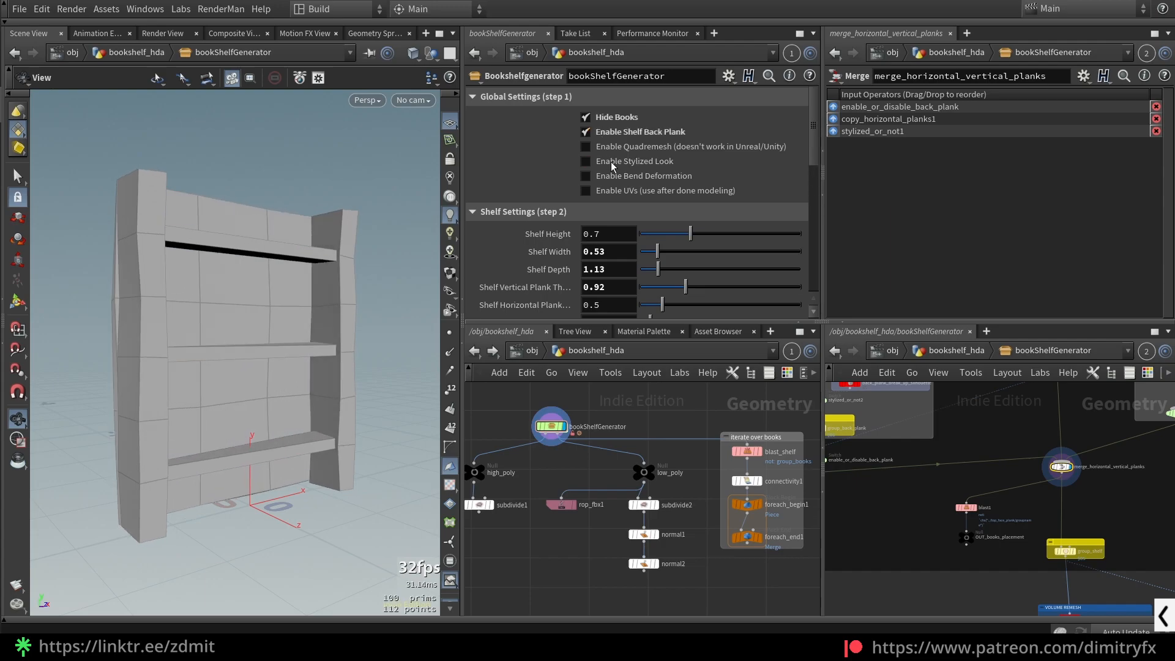
# Step: Display blast1, frame its geometry, and view the isolated top faces of the horizontal planks from above
pyautogui.scroll(2, 1028, 515)
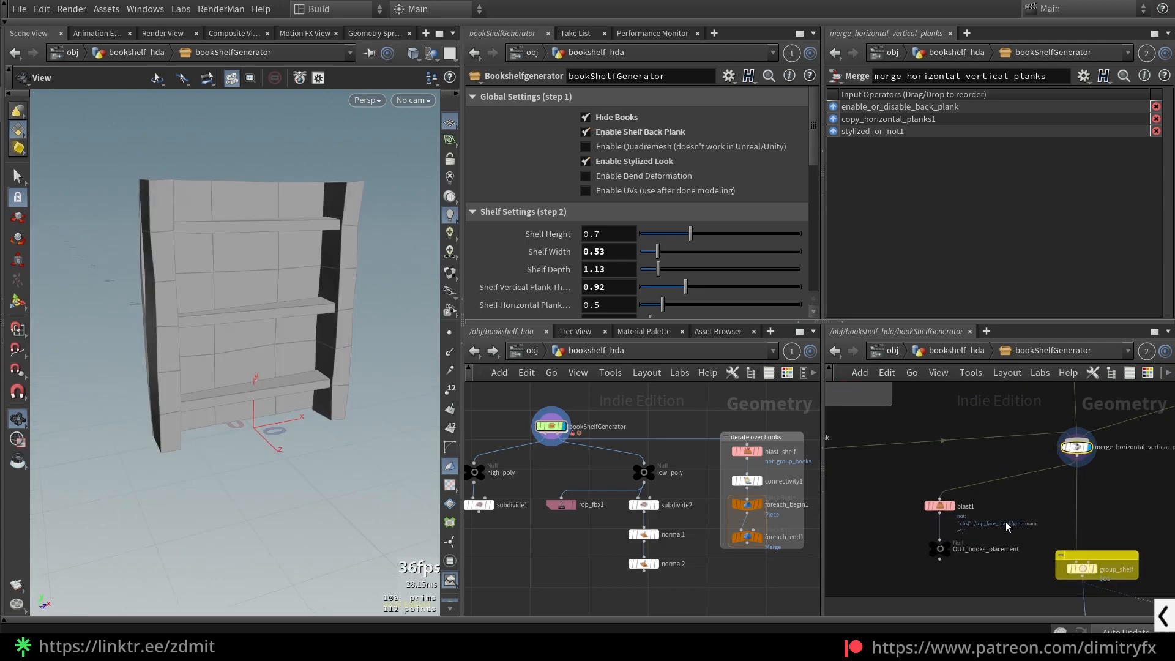
pyautogui.click(926, 505)
pyautogui.press('r')
pyautogui.hotkey('space', 'f')
pyautogui.moveTo(305, 390); pyautogui.dragTo(168, 341)
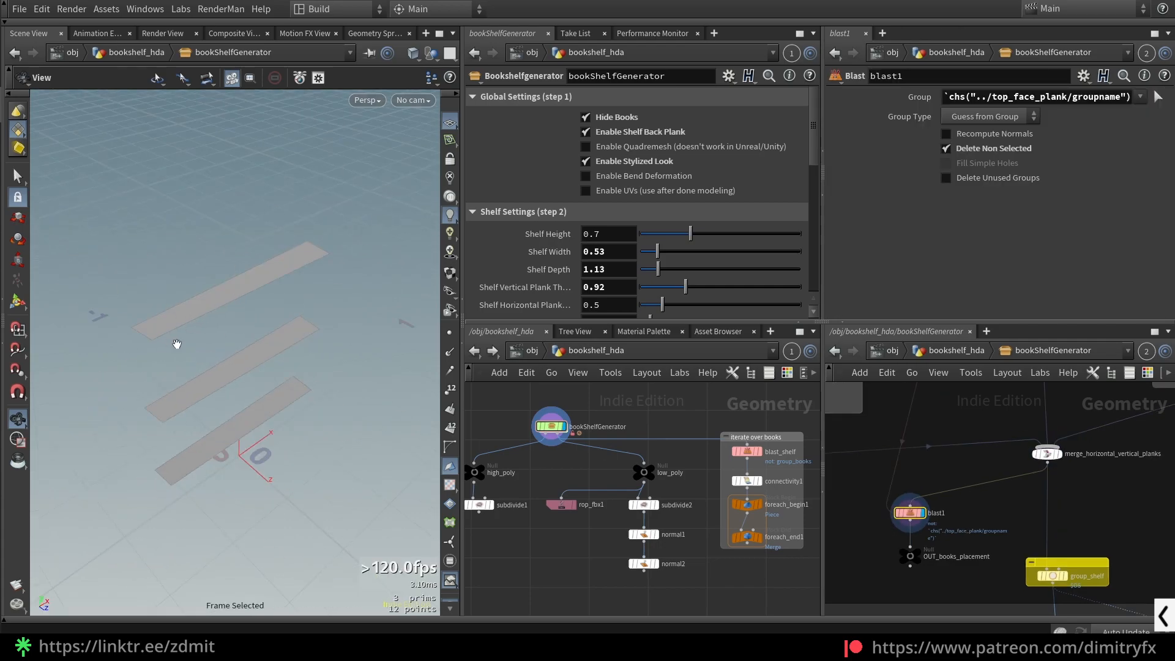
pyautogui.scroll(2, 866, 525)
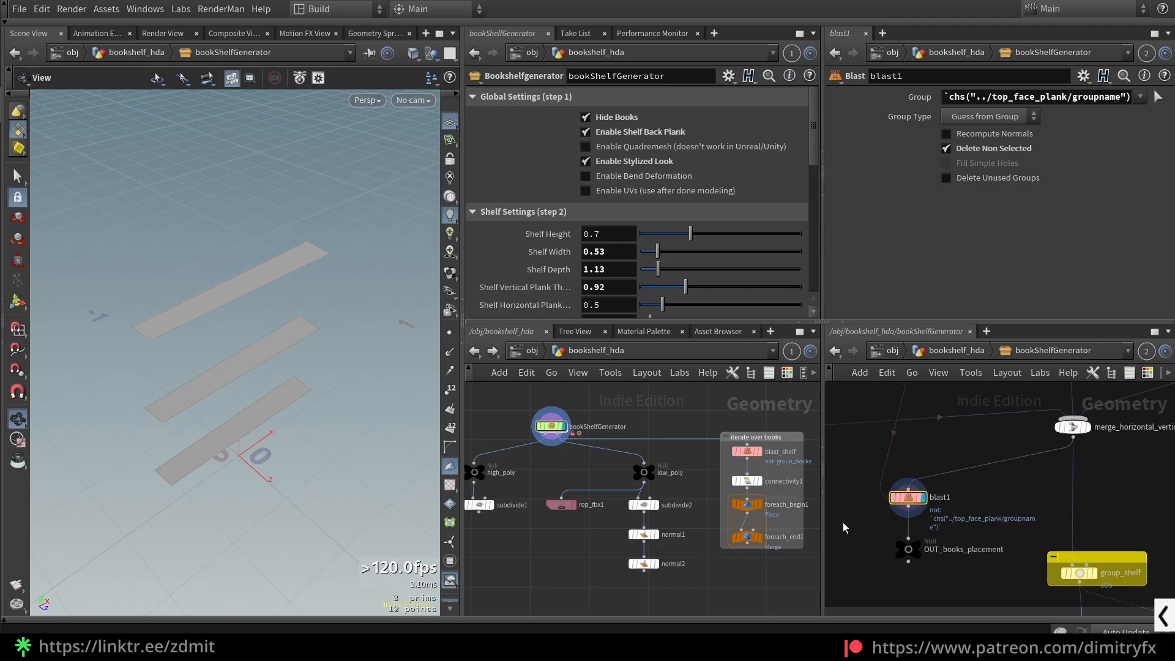
# Step: Turn off Delete Non Selected on blast1 to inspect the inverse selection, and turn it back on
pyautogui.moveTo(914, 499); pyautogui.dragTo(914, 501)
pyautogui.click(968, 153)
pyautogui.moveTo(287, 416); pyautogui.dragTo(283, 443)
pyautogui.moveTo(284, 443); pyautogui.dragTo(304, 375, button='right')
pyautogui.moveTo(305, 375); pyautogui.dragTo(244, 367)
pyautogui.click(963, 152)
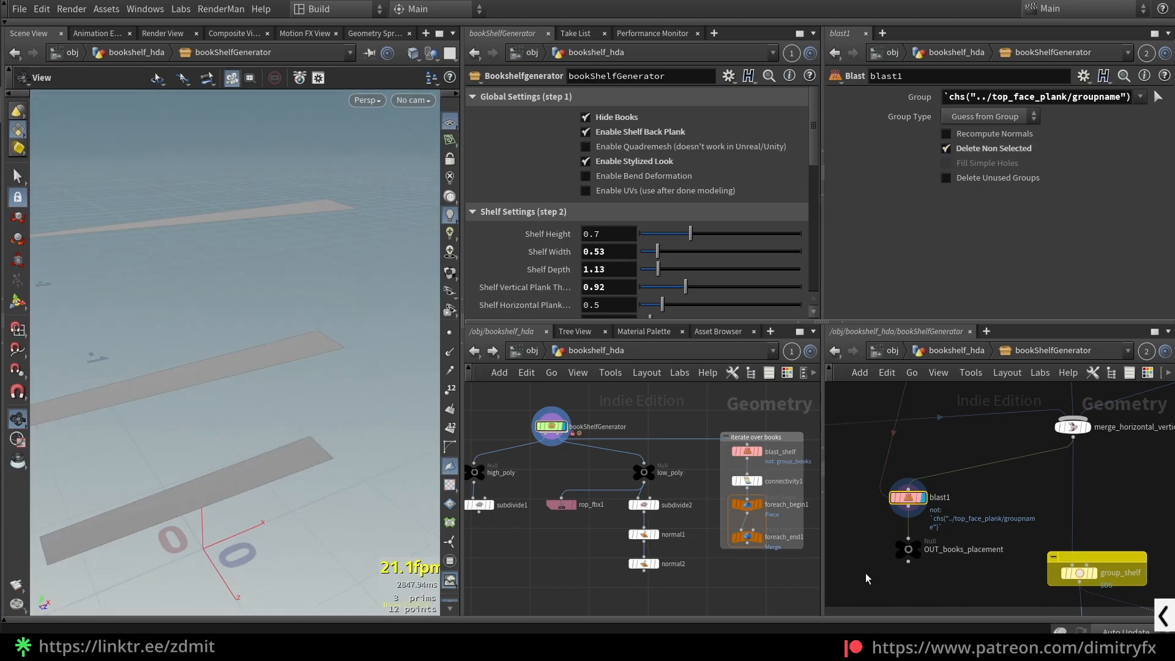
# Step: Display the OUT_books_placement null that follows blast1
pyautogui.click(909, 550)
pyautogui.scroll(2, 948, 581)
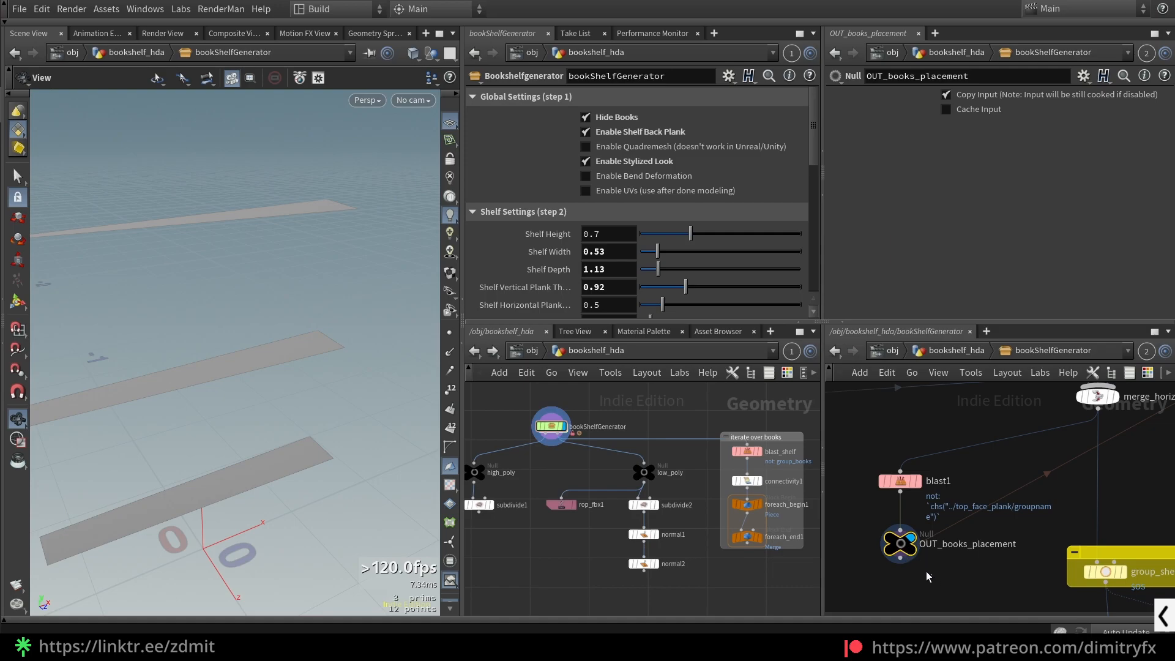
pyautogui.scroll(-3, 984, 508)
# Step: Display the group_shelf node and view the grouped shelf geometry in the viewport
pyautogui.moveTo(1104, 526); pyautogui.dragTo(1037, 508, button='middle')
pyautogui.scroll(5, 1037, 507)
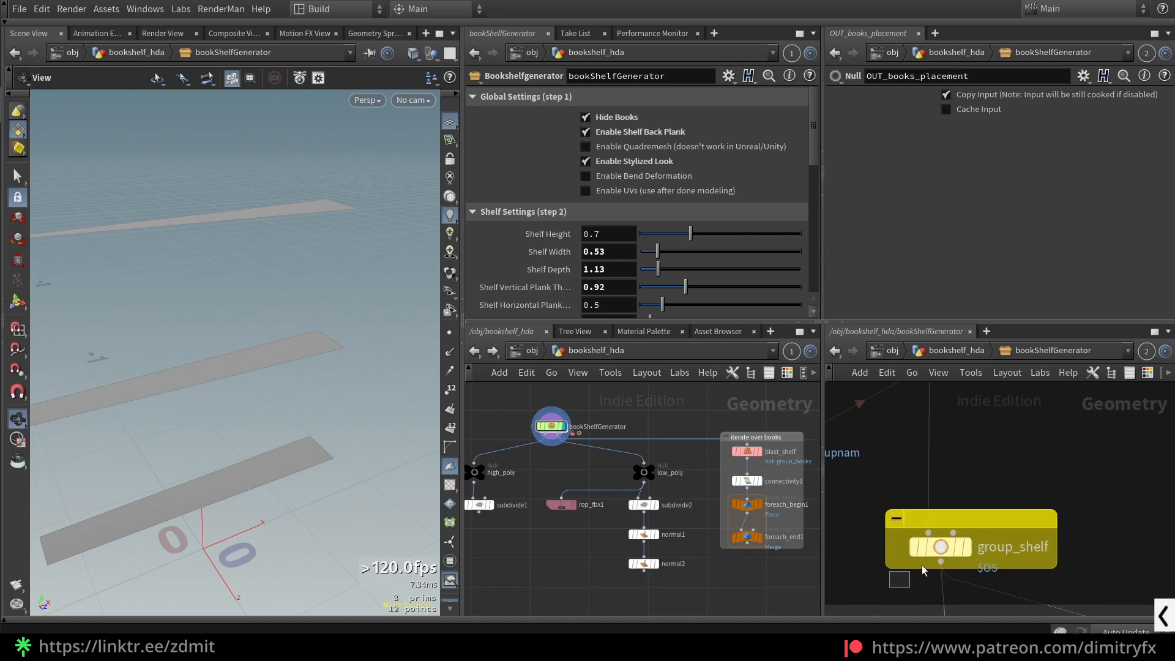
pyautogui.moveTo(901, 578); pyautogui.dragTo(960, 545)
pyautogui.click(968, 547)
pyautogui.scroll(-3, 373, 417)
pyautogui.moveTo(374, 414); pyautogui.dragTo(340, 412)
pyautogui.scroll(-3, 1097, 512)
pyautogui.moveTo(1074, 525); pyautogui.dragTo(1043, 496, button='middle')
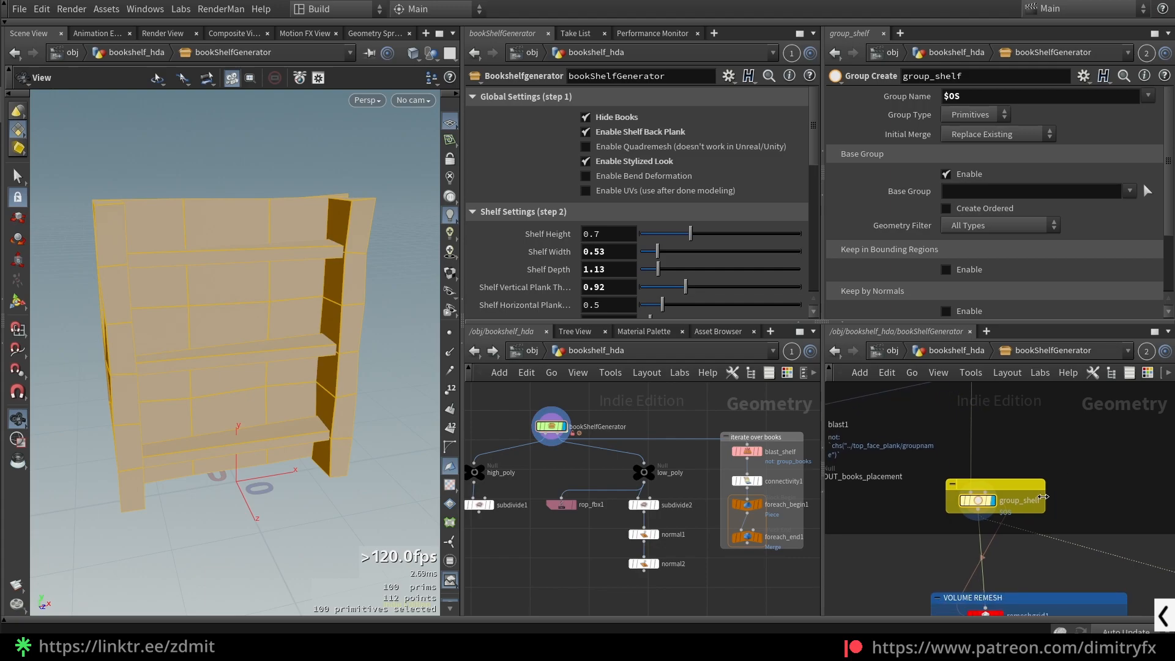
# Step: Inspect remeshgrid1 in the VOLUME REMESH box and how its Group parameter references the group_shelf name
pyautogui.scroll(-3, 1042, 497)
pyautogui.moveTo(1047, 575); pyautogui.dragTo(1032, 555, button='middle')
pyautogui.scroll(3, 1033, 556)
pyautogui.moveTo(933, 594); pyautogui.dragTo(917, 559, button='middle')
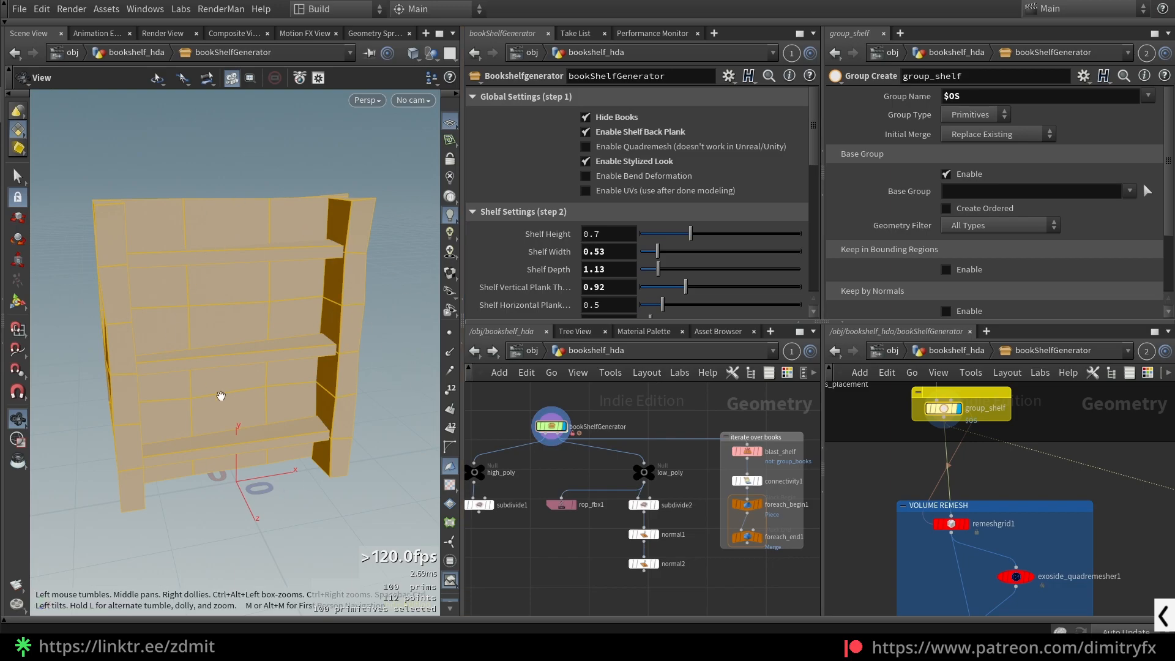
pyautogui.click(952, 524)
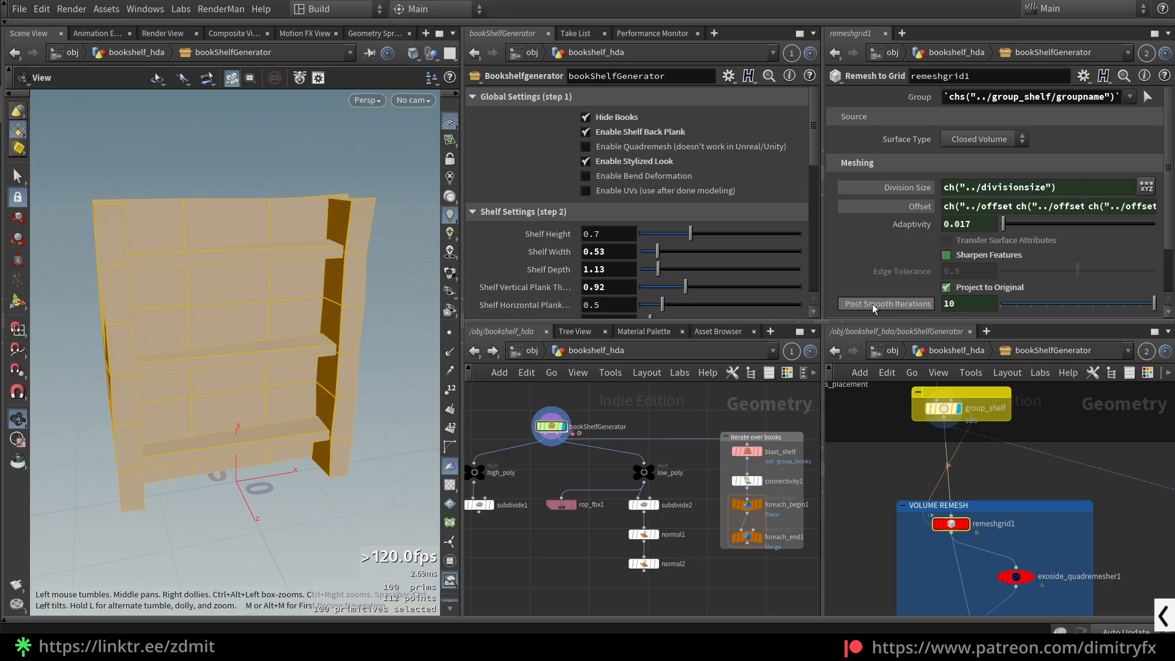
pyautogui.click(993, 96)
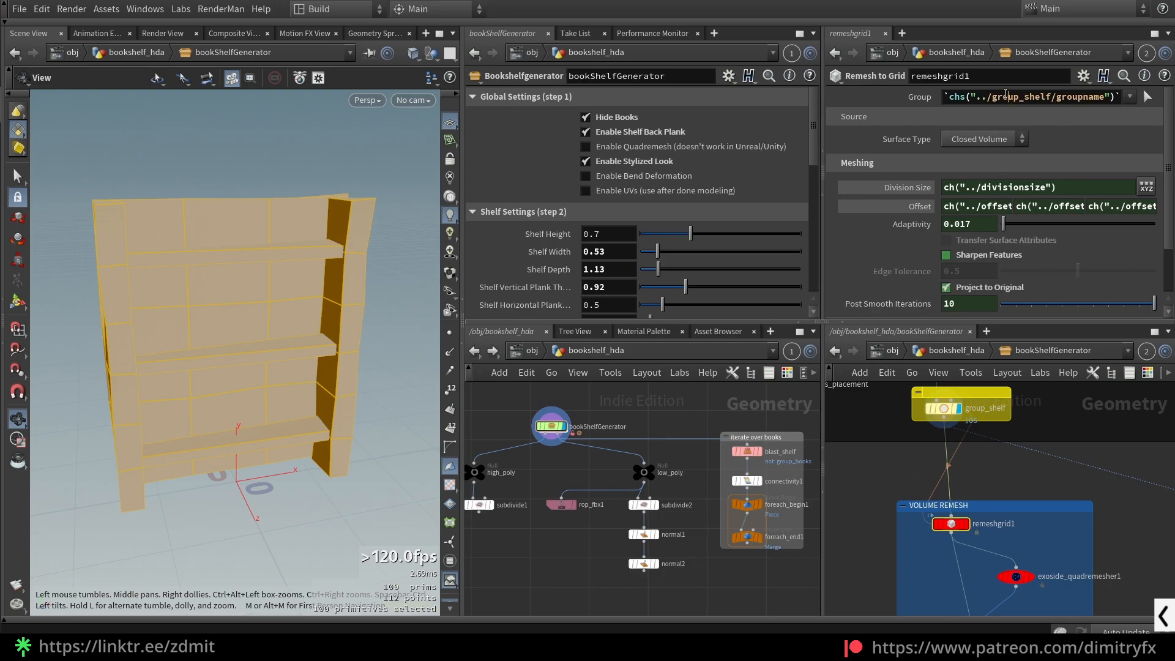
pyautogui.click(1147, 97)
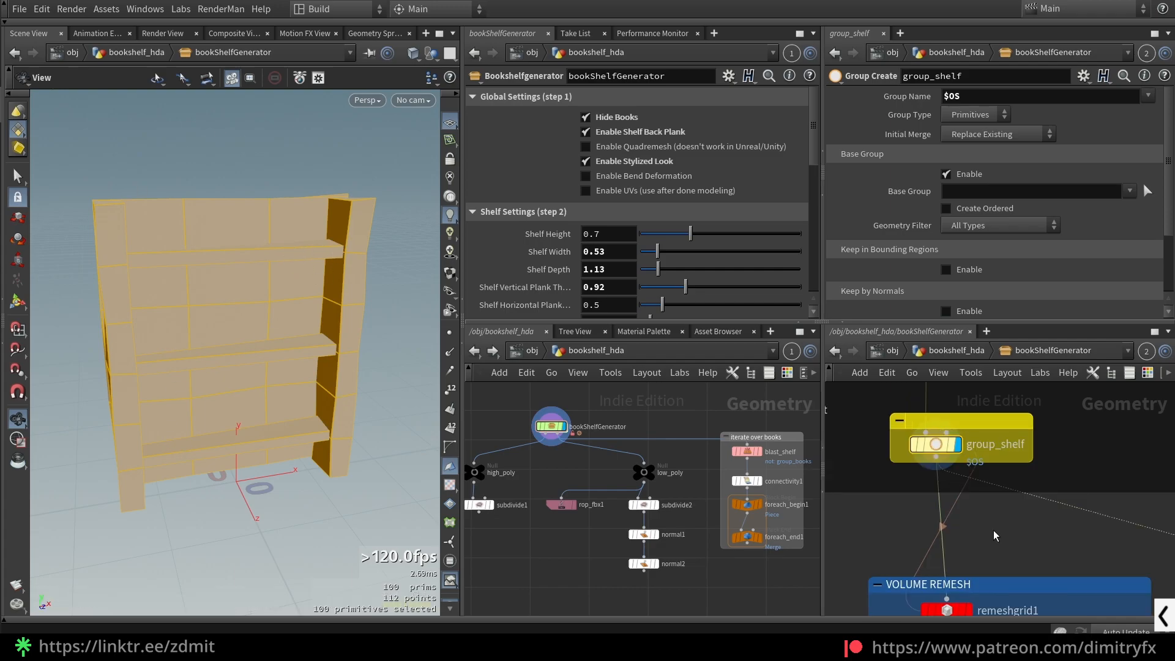
# Step: Display remeshgrid1 and view the volume-remeshed shelf
pyautogui.moveTo(993, 536); pyautogui.dragTo(995, 489, button='middle')
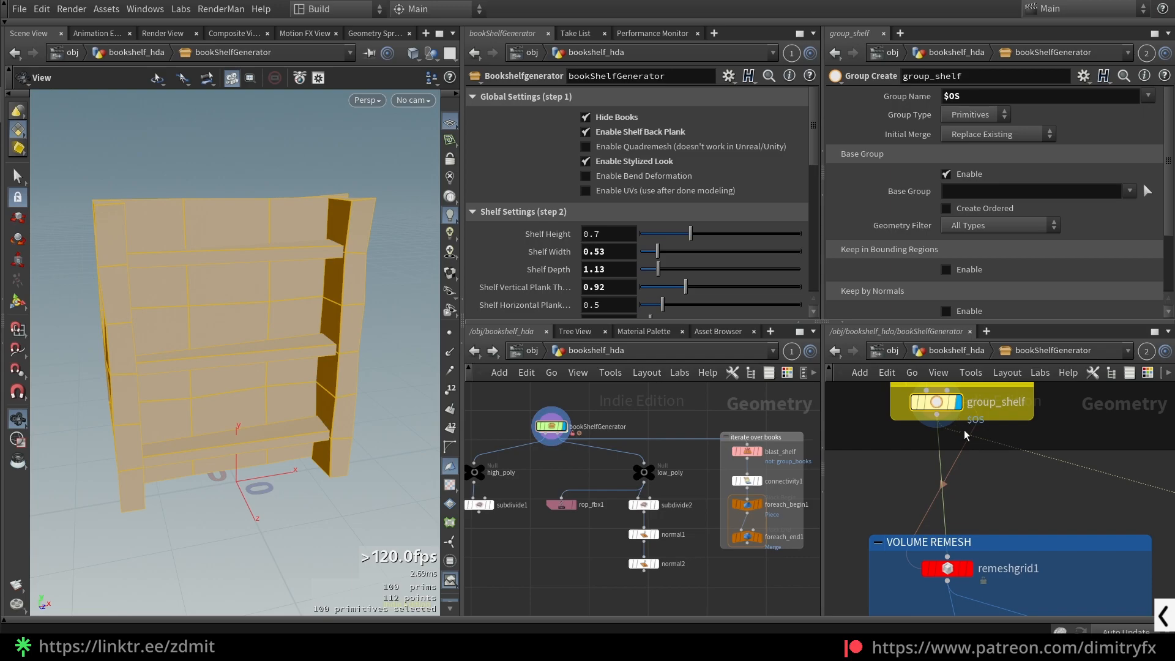
pyautogui.moveTo(913, 612); pyautogui.dragTo(907, 550, button='middle')
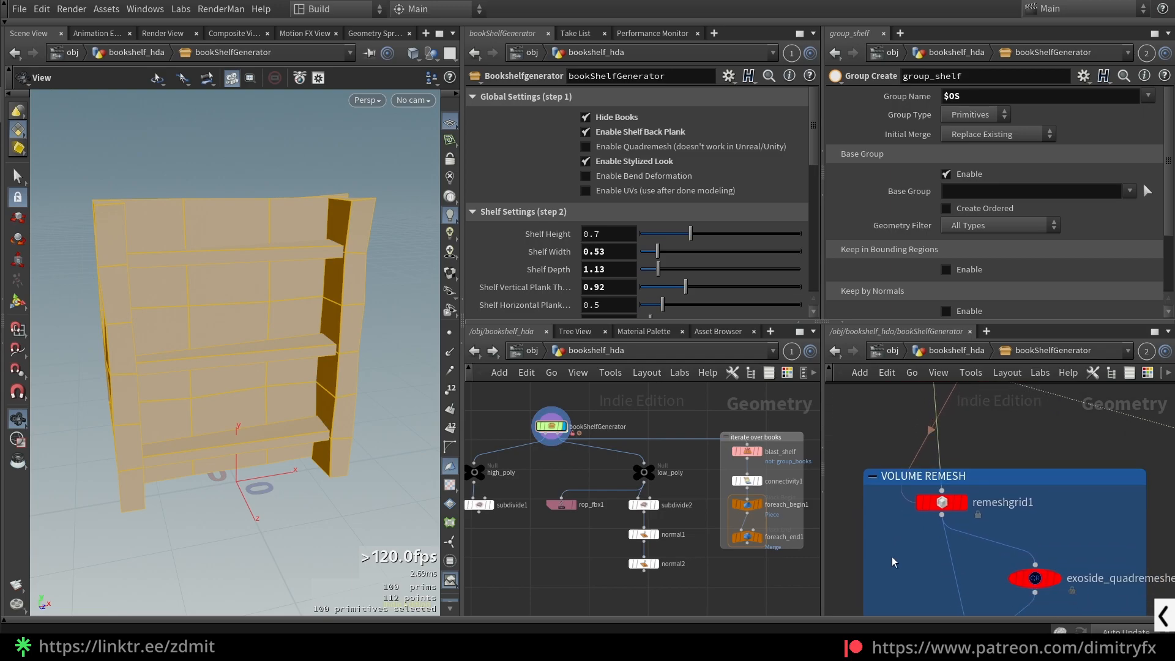
pyautogui.click(946, 503)
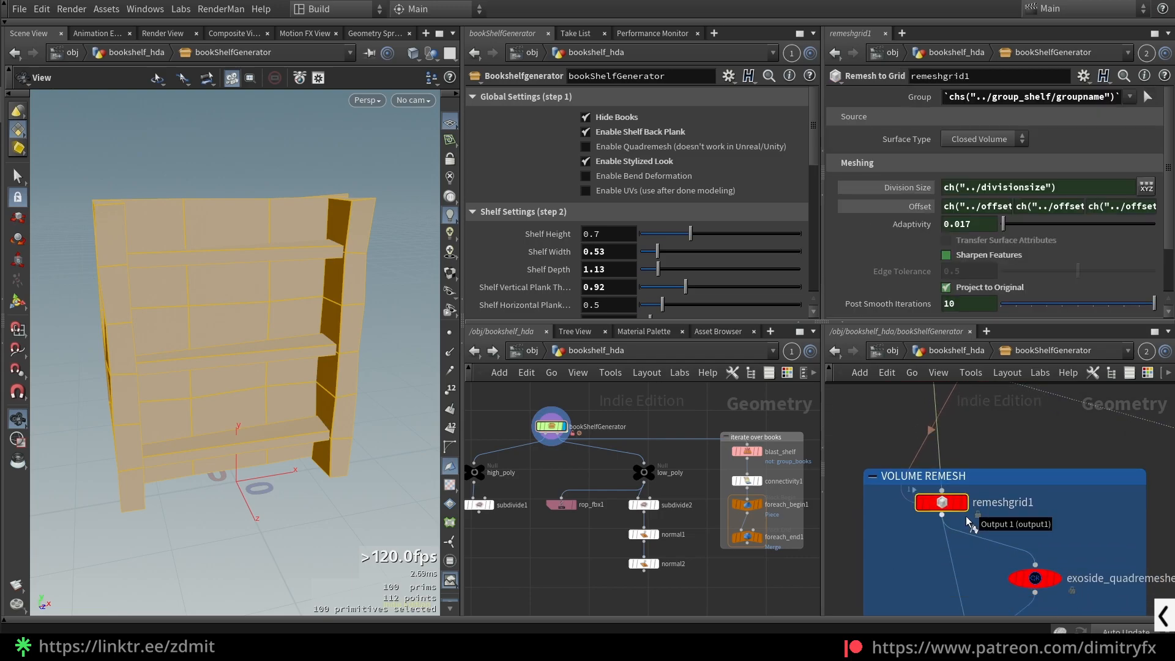
pyautogui.click(964, 503)
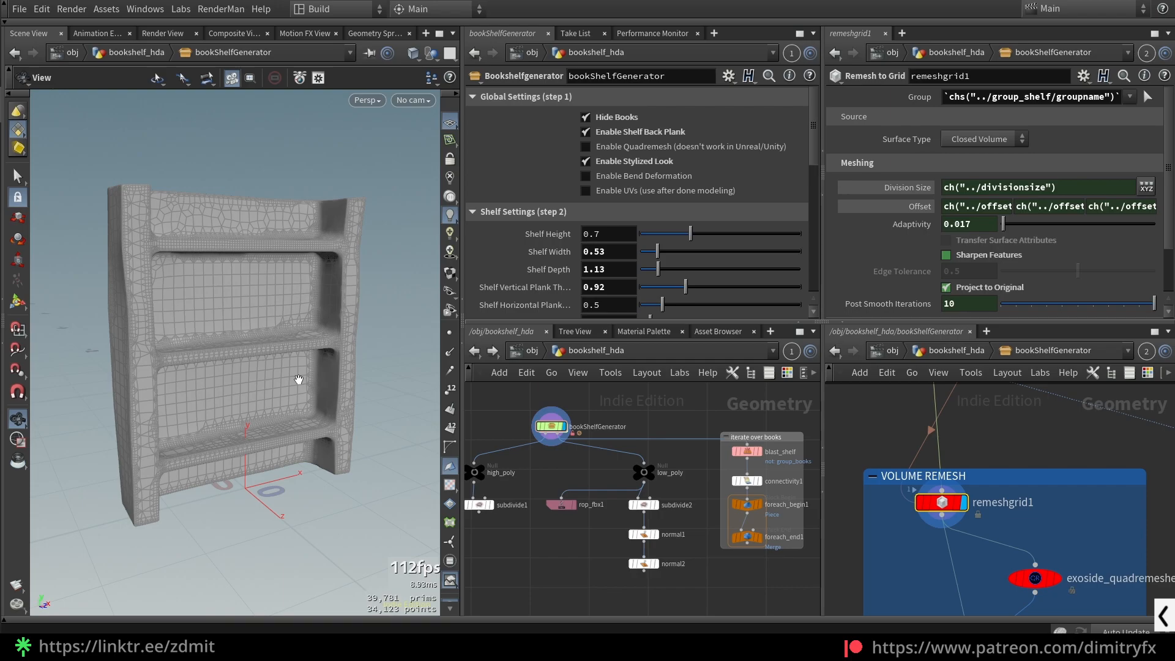
pyautogui.scroll(3, 999, 526)
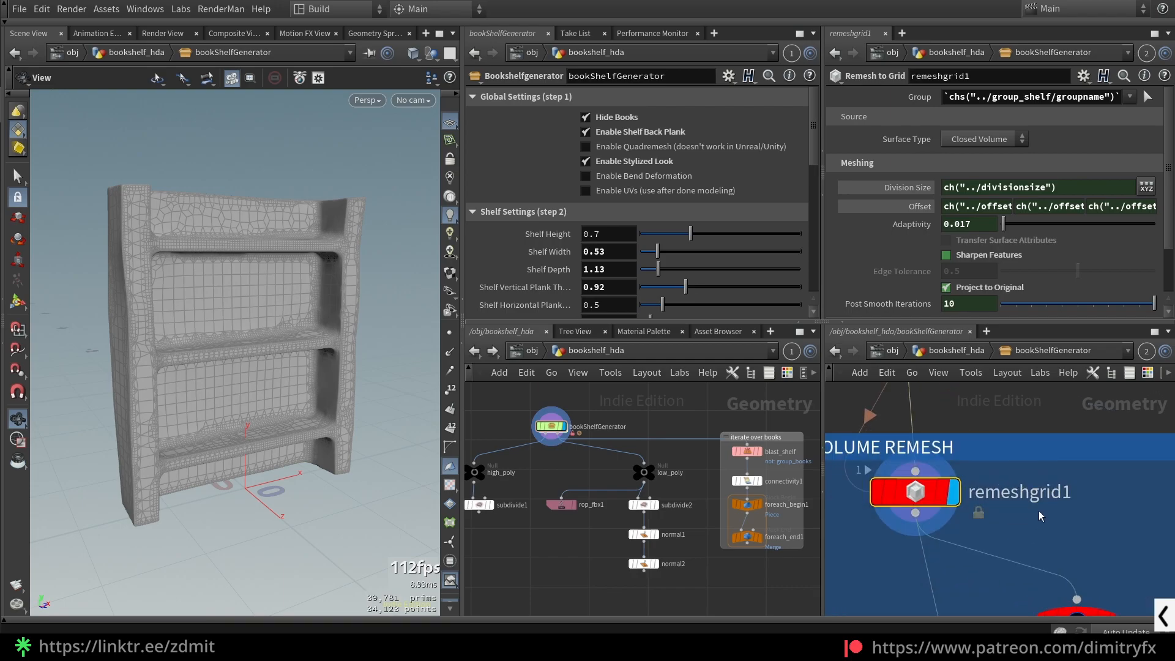
pyautogui.scroll(-2, 1039, 511)
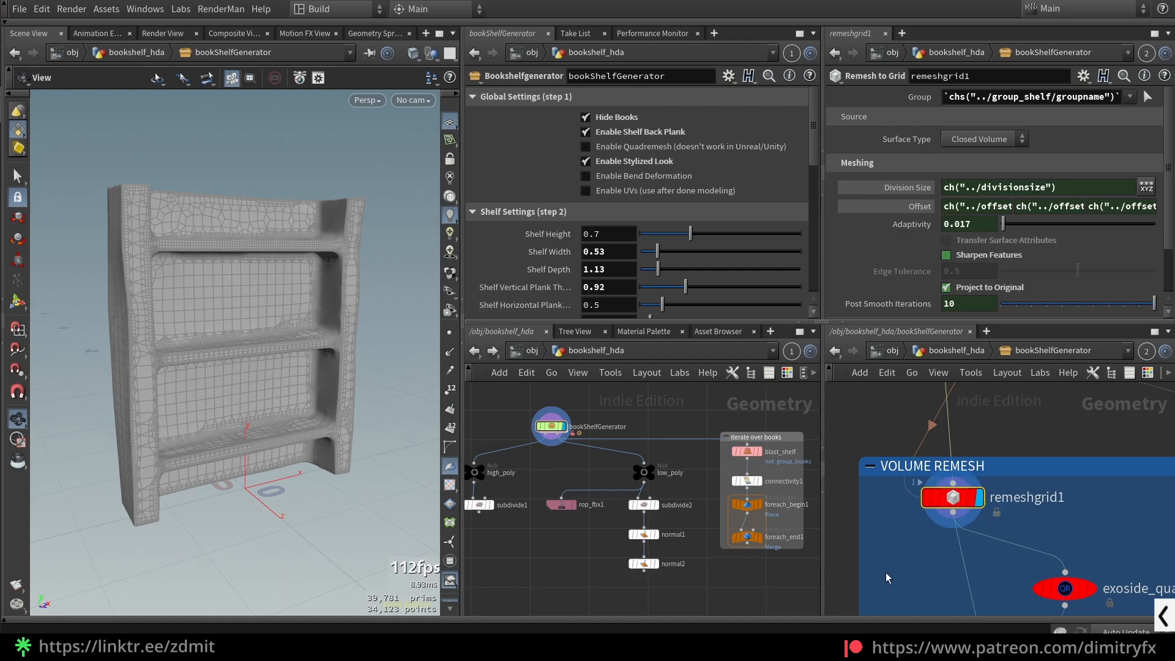
# Step: Look inside the remeshgrid1 node and return to the bookShelfGenerator network
pyautogui.rightClick(947, 500)
pyautogui.click(974, 575)
pyautogui.doubleClick(954, 497)
pyautogui.press('u')
pyautogui.rightClick(963, 543)
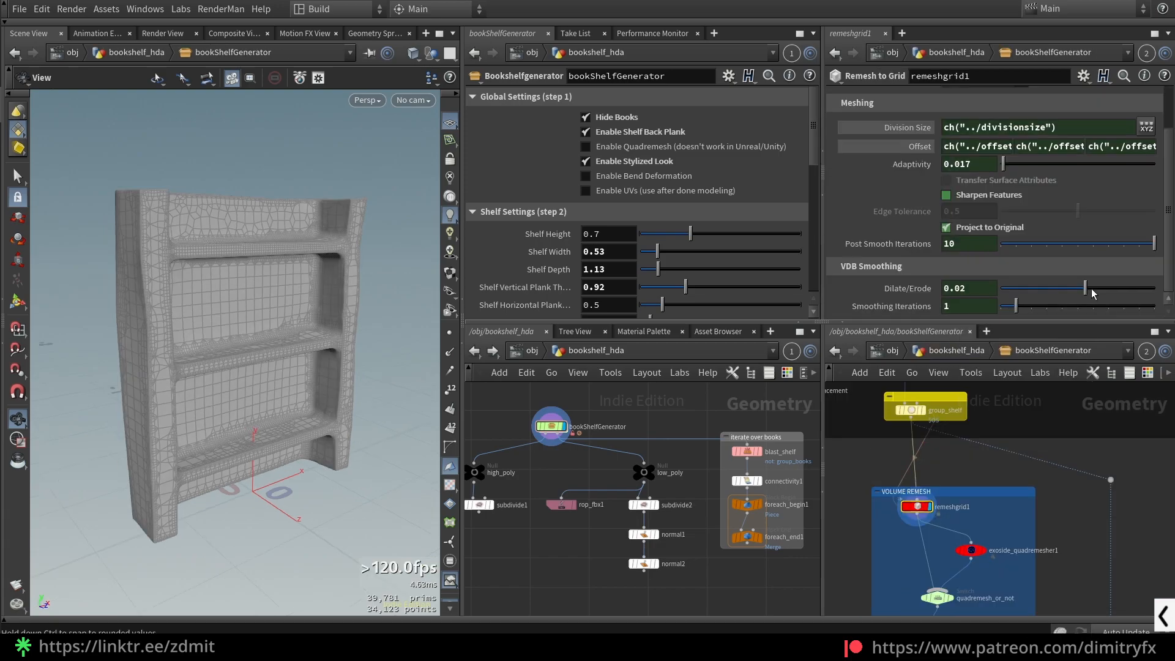
# Step: Try a Dilate/Erode of -0.004 on remeshgrid1 and view the generator's full shelf with its books
pyautogui.moveTo(1095, 294); pyautogui.dragTo(1077, 294)
pyautogui.moveTo(341, 323); pyautogui.dragTo(239, 333)
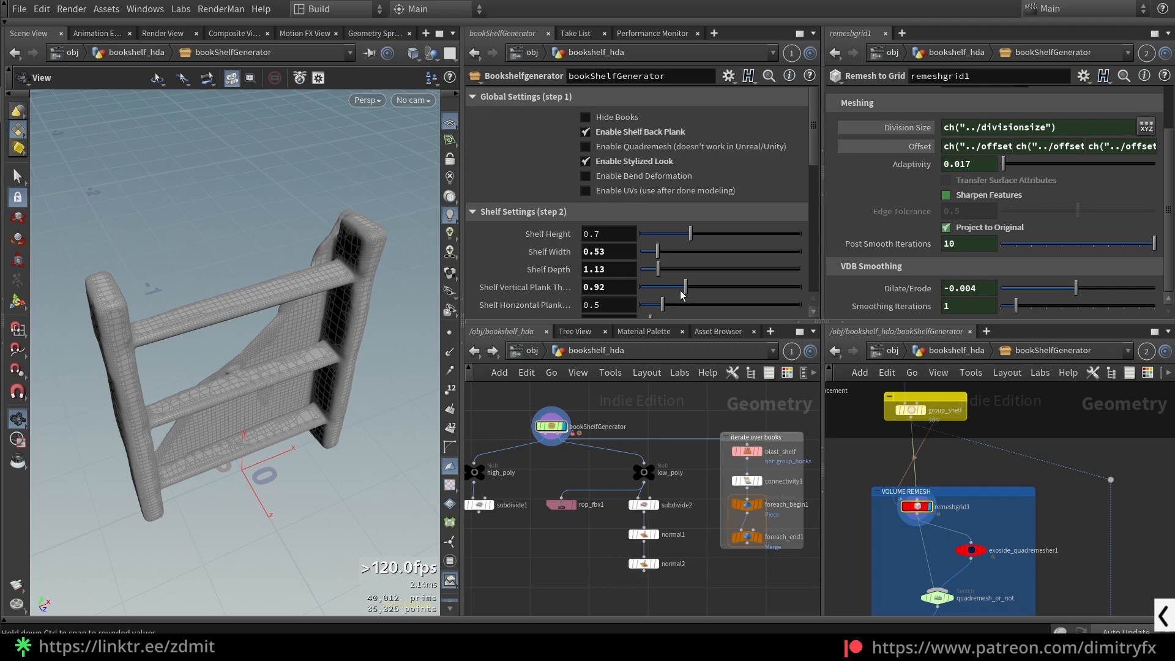
pyautogui.moveTo(569, 469); pyautogui.dragTo(556, 411)
pyautogui.moveTo(286, 371)
pyautogui.mouseDown()
pyautogui.moveTo(272, 312)
pyautogui.moveTo(466, 349)
pyautogui.moveTo(430, 306)
pyautogui.moveTo(390, 328)
pyautogui.moveTo(381, 352)
pyautogui.moveTo(312, 342)
pyautogui.moveTo(248, 312)
pyautogui.moveTo(296, 328)
pyautogui.mouseUp()
pyautogui.scroll(-5, 272, 313)
pyautogui.hotkey('shift', 'w')
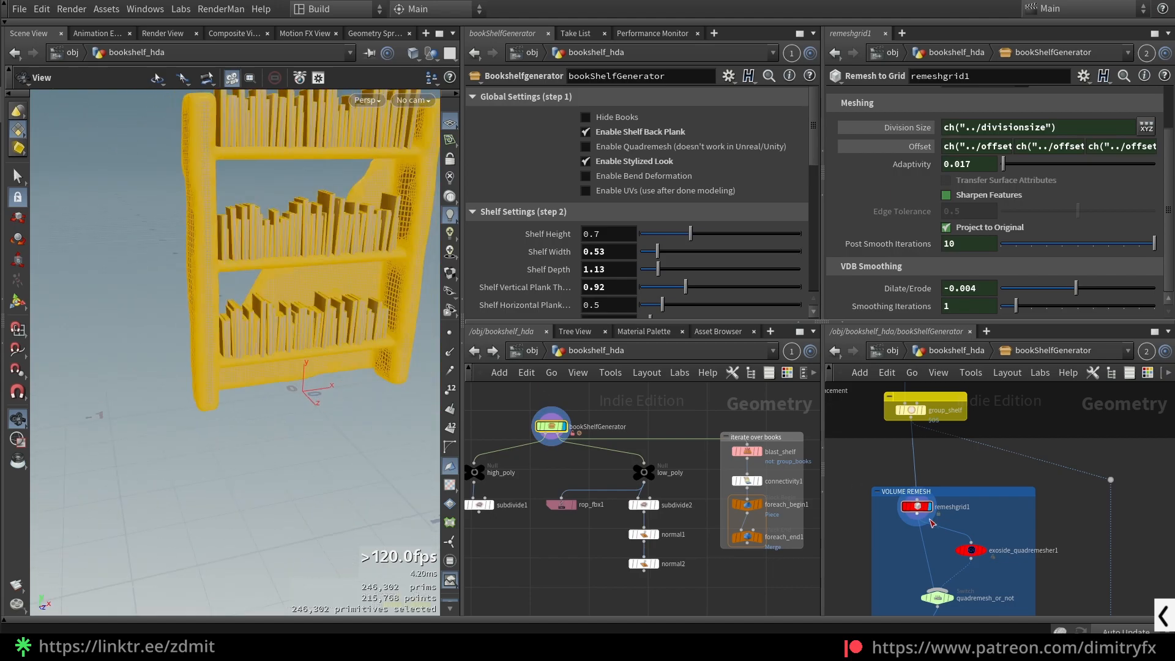
# Step: Show the evaluated Division Size of remeshgrid1 and examine the remeshed shelf up close
pyautogui.click(917, 507)
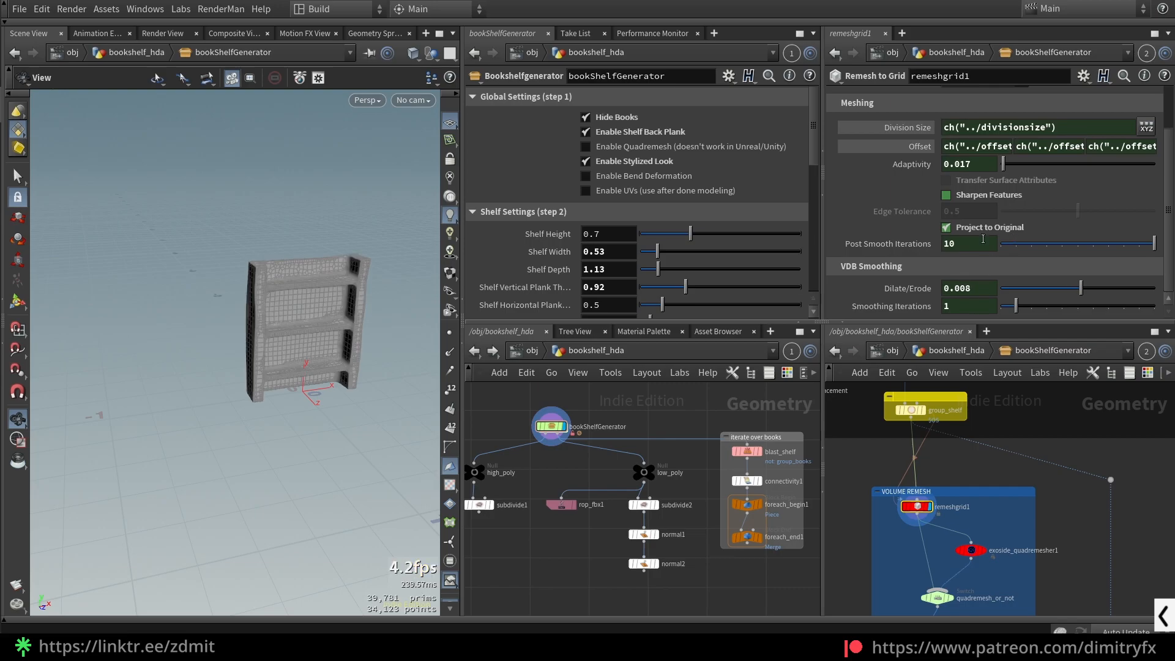
pyautogui.scroll(2, 983, 239)
pyautogui.click(908, 187)
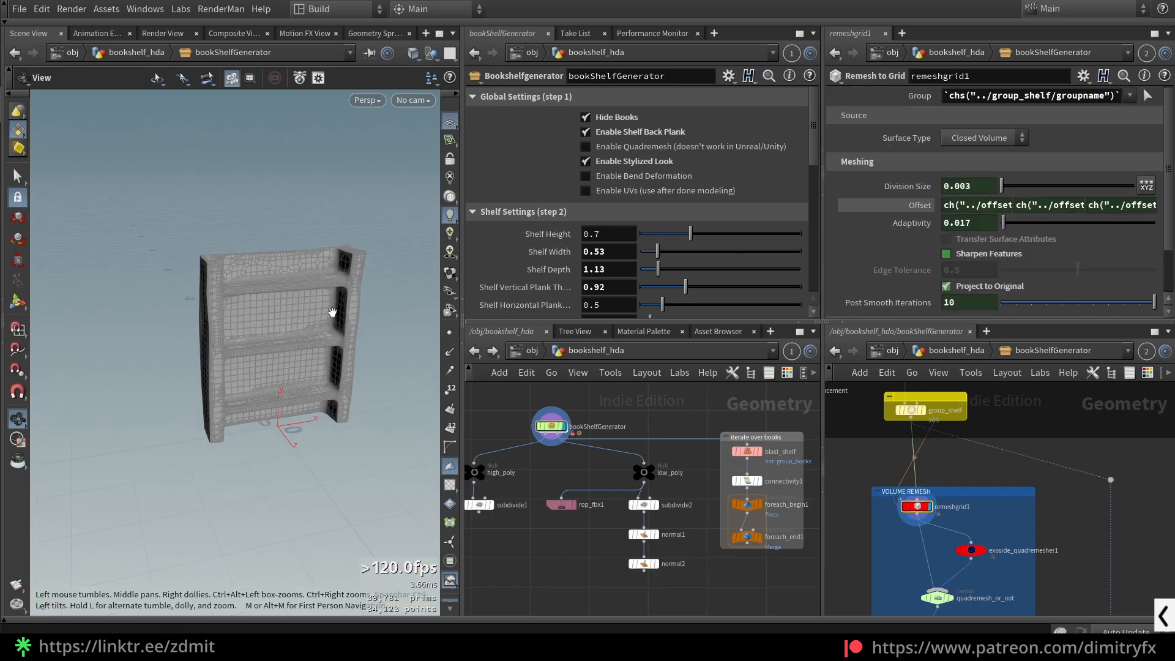
pyautogui.scroll(4, 332, 312)
pyautogui.moveTo(333, 312); pyautogui.dragTo(365, 288)
pyautogui.scroll(3, 365, 288)
pyautogui.scroll(-2, 363, 293)
# Step: Set the Division Size of remeshgrid1 to 0.002
pyautogui.click(981, 191)
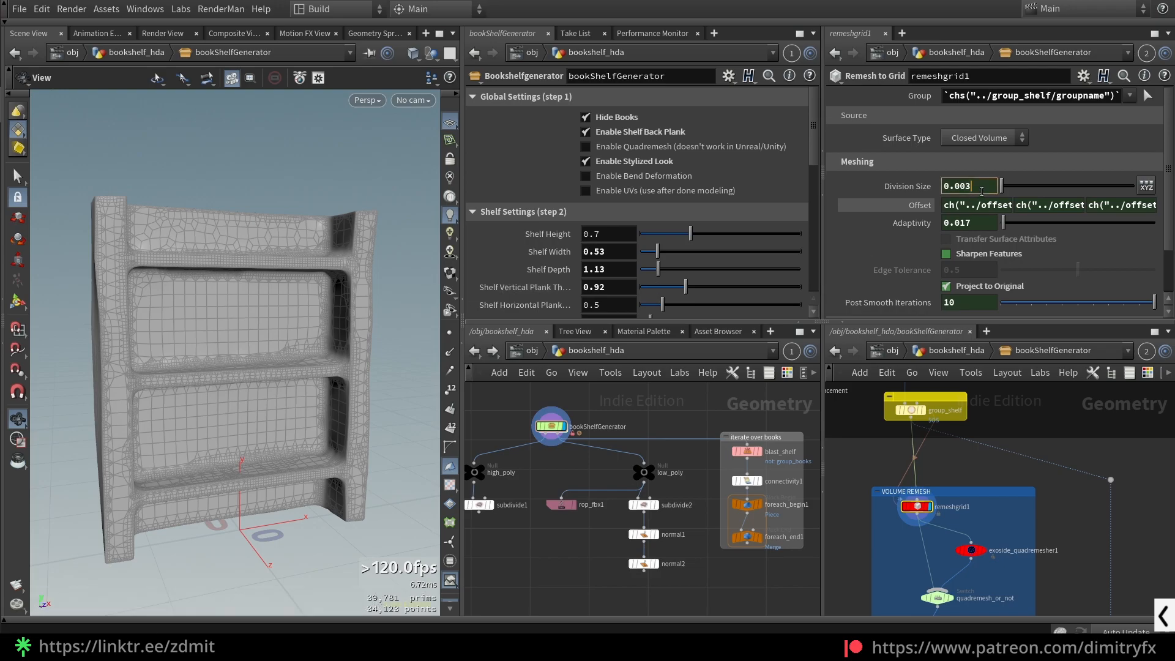
pyautogui.scroll(2, 311, 348)
pyautogui.moveTo(311, 349); pyautogui.dragTo(315, 375)
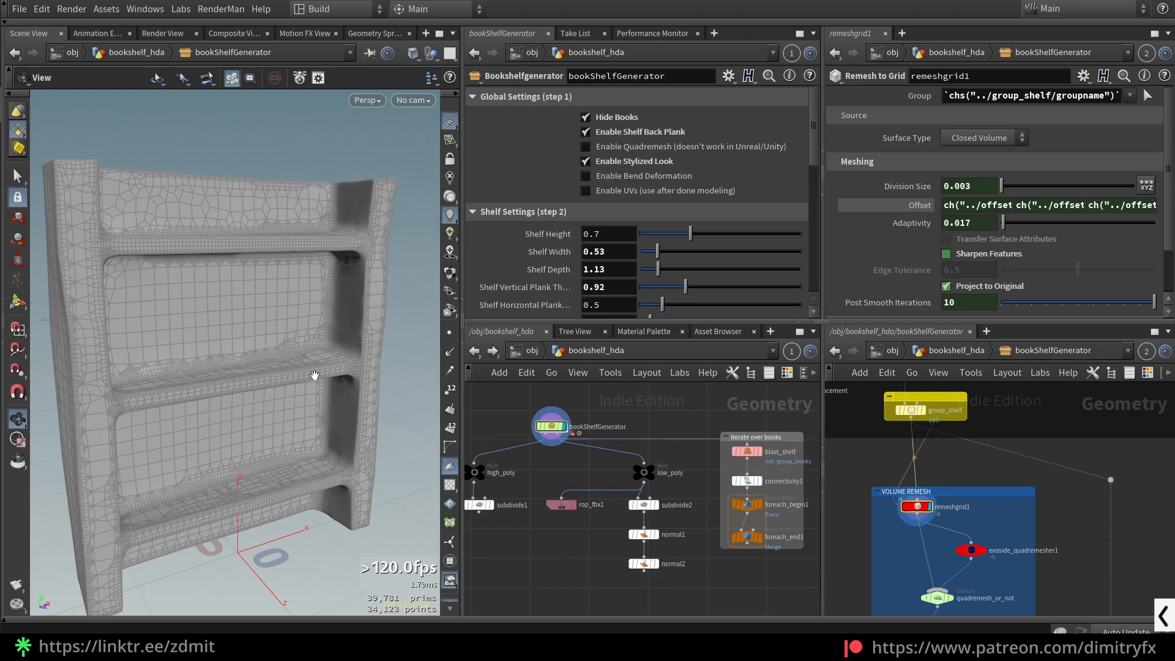
pyautogui.click(991, 184)
pyautogui.press('BackSpace')
pyautogui.write('2')
pyautogui.press('Return')
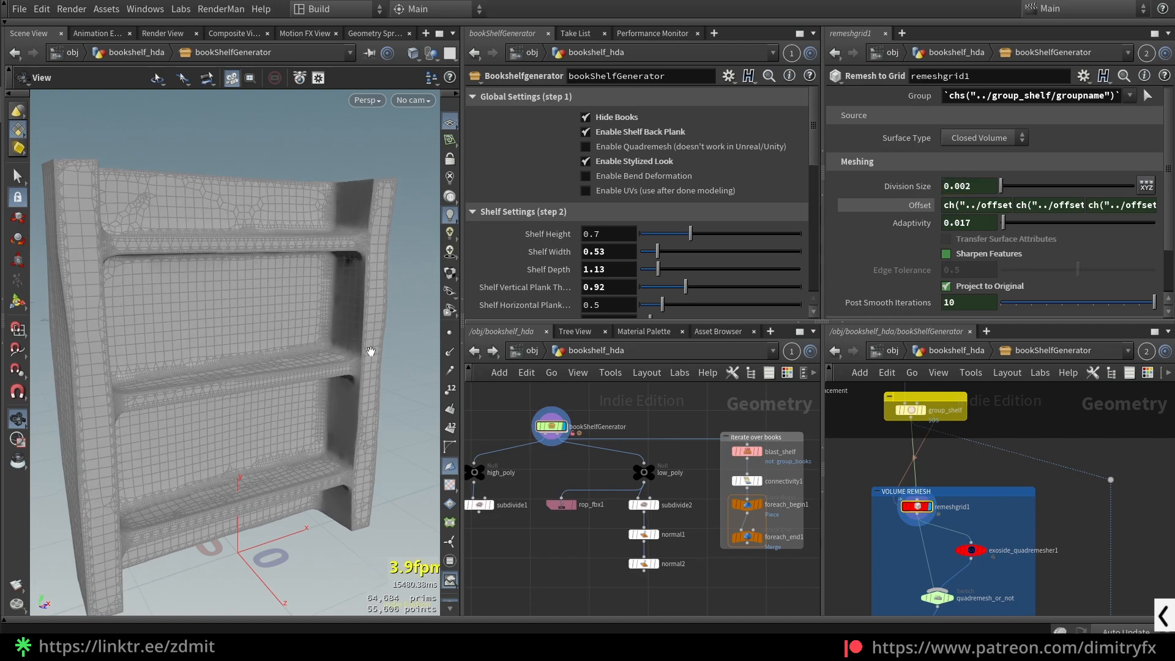
# Step: Examine the mesh density with and without wireframe, and undo the last Division Size change
pyautogui.scroll(5, 377, 268)
pyautogui.hotkey('shift', 'w')
pyautogui.scroll(-3, 389, 300)
pyautogui.hotkey('ctrl', 'z')
pyautogui.hotkey('shift', 'w')
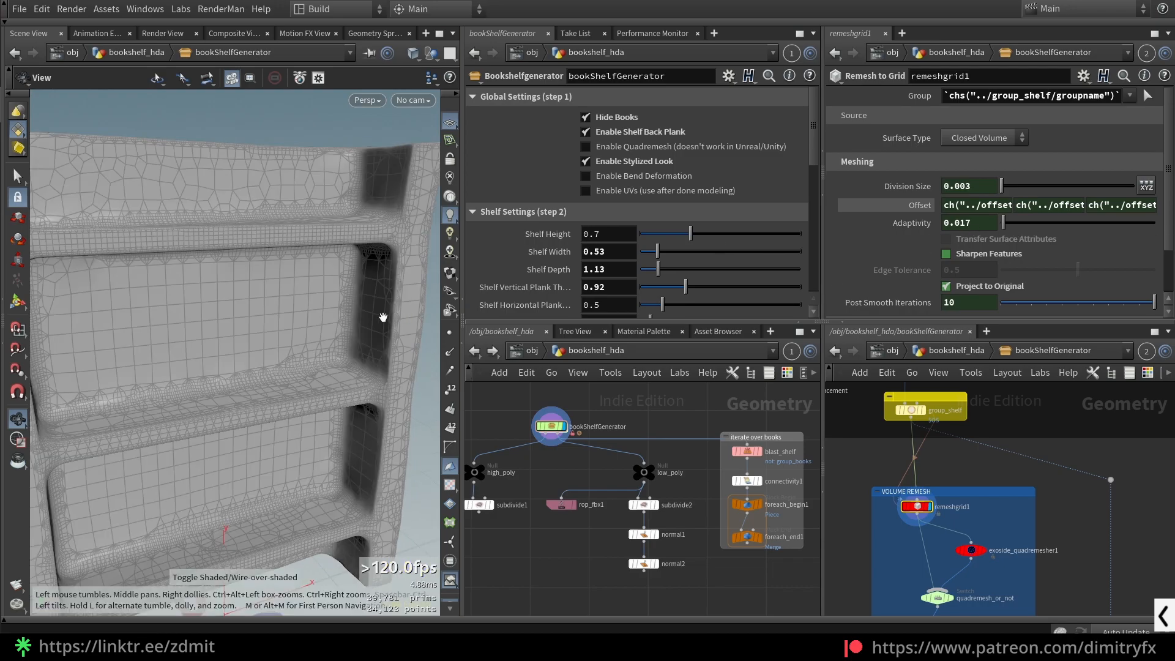
# Step: Try a lower Adaptivity on remeshgrid1 and toggle Project to Original to compare the shelf surface
pyautogui.moveTo(1002, 222); pyautogui.dragTo(977, 215)
pyautogui.moveTo(178, 427); pyautogui.dragTo(359, 370)
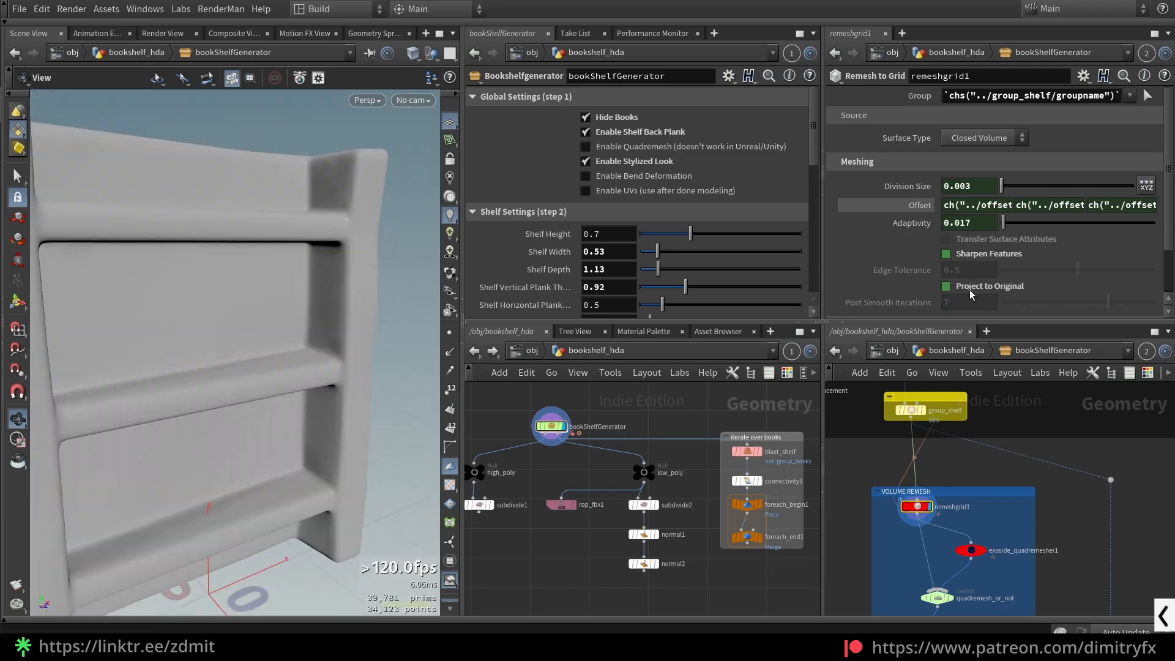
pyautogui.click(969, 291)
pyautogui.click(970, 286)
# Step: Try 9 Smoothing Iterations in remeshgrid1's VDB Smoothing, and turn Project to Original back on
pyautogui.scroll(-2, 1043, 275)
pyautogui.moveTo(1012, 306)
pyautogui.mouseDown()
pyautogui.moveTo(1032, 299)
pyautogui.moveTo(986, 310)
pyautogui.moveTo(1013, 303)
pyautogui.mouseUp()
pyautogui.moveTo(1012, 303); pyautogui.dragTo(1015, 306)
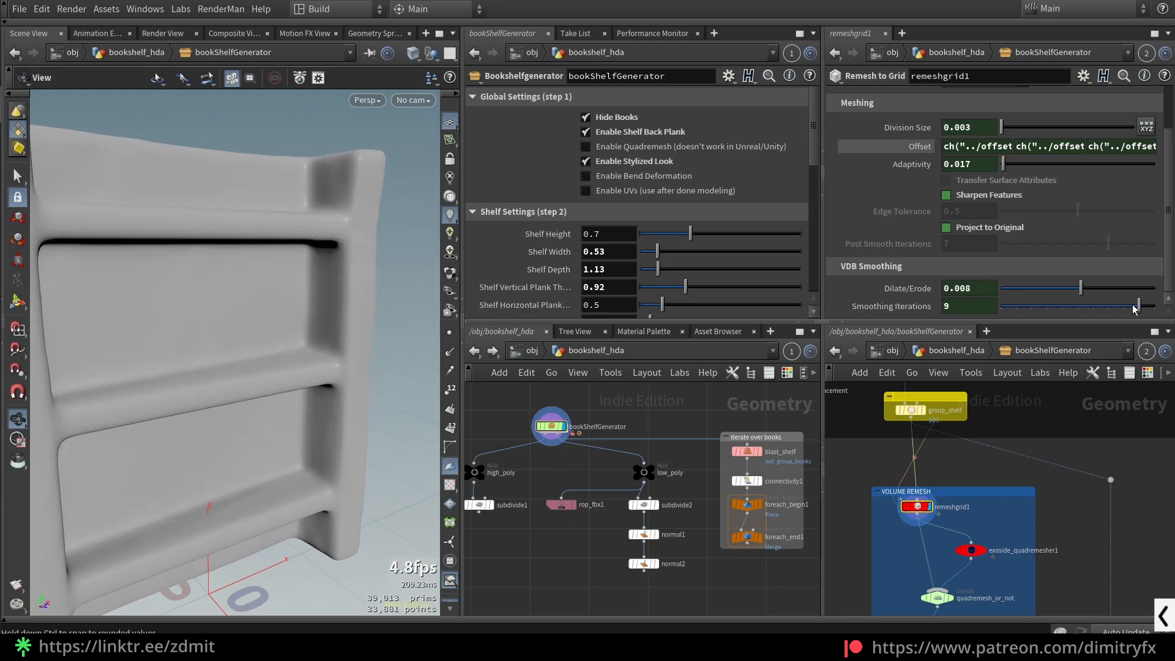
pyautogui.click(946, 227)
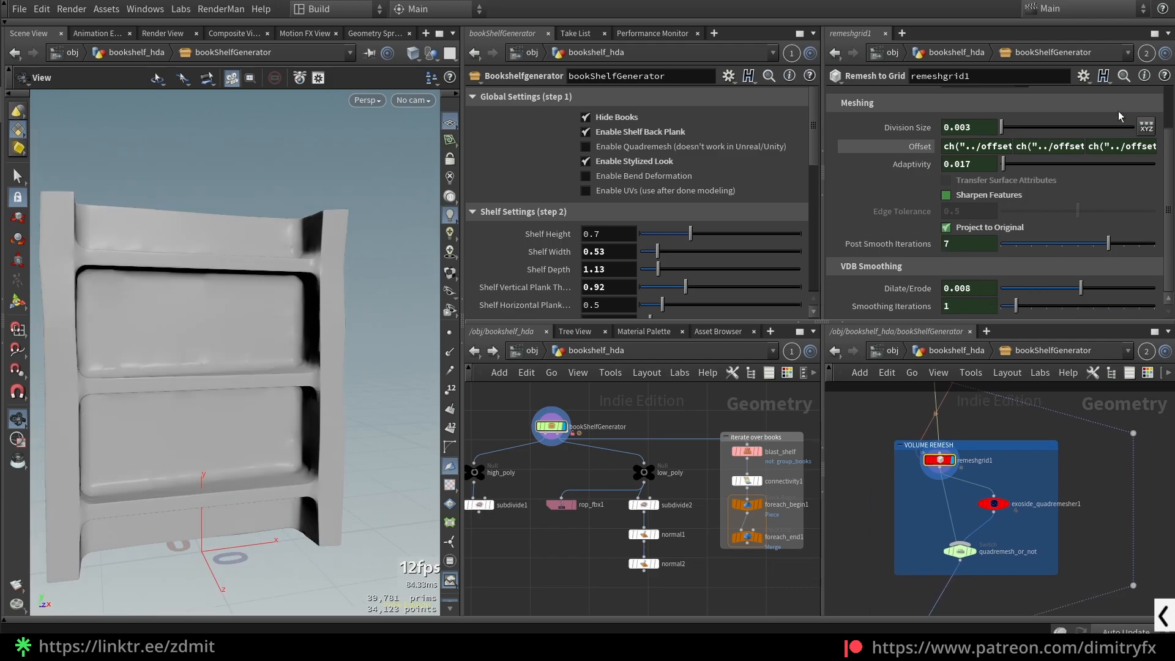
# Step: Show the evaluated Offset values of remeshgrid1 and switch back to the expressions
pyautogui.keyDown('ctrl'); pyautogui.middleClick(921, 147); pyautogui.keyUp('ctrl')
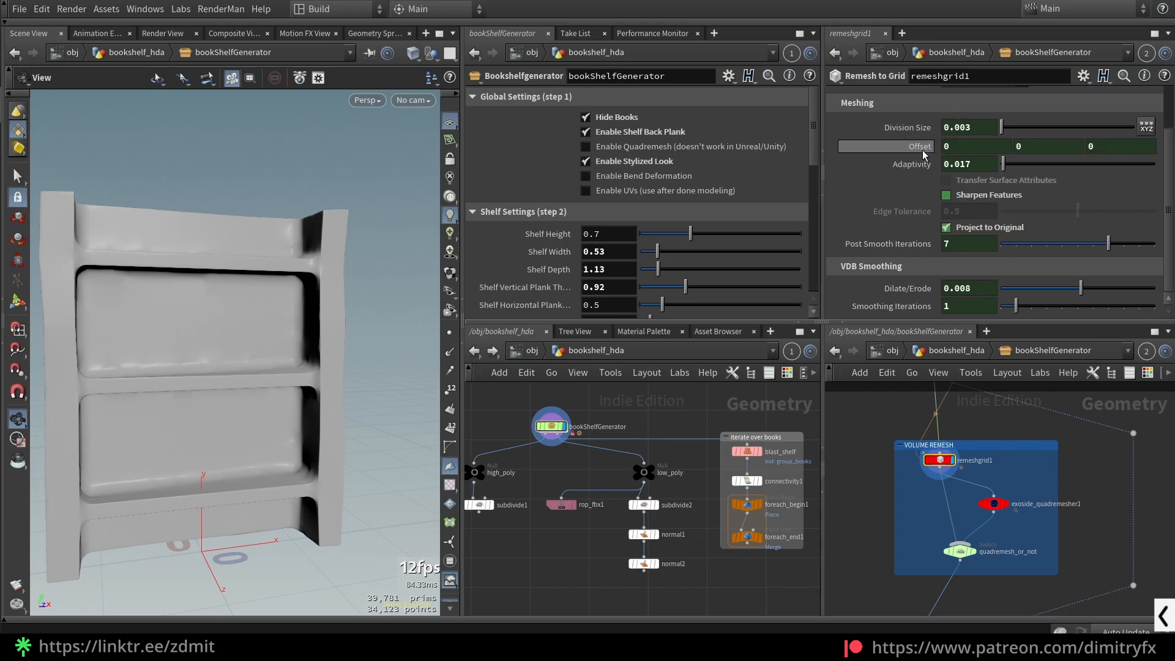
pyautogui.hotkey('ctrl', 'z')
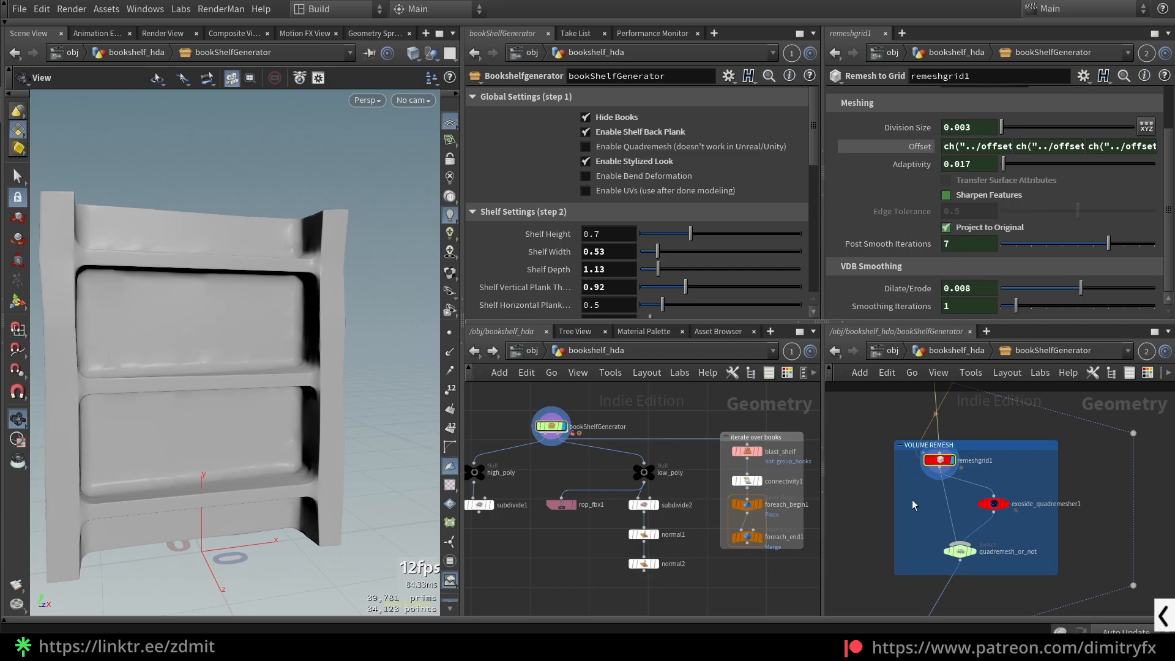
# Step: Inspect exoside_quadremesher1 and the inputs of the quadremesh_or_not switch
pyautogui.scroll(2, 1049, 519)
pyautogui.click(993, 504)
pyautogui.click(945, 572)
pyautogui.scroll(2, 1045, 528)
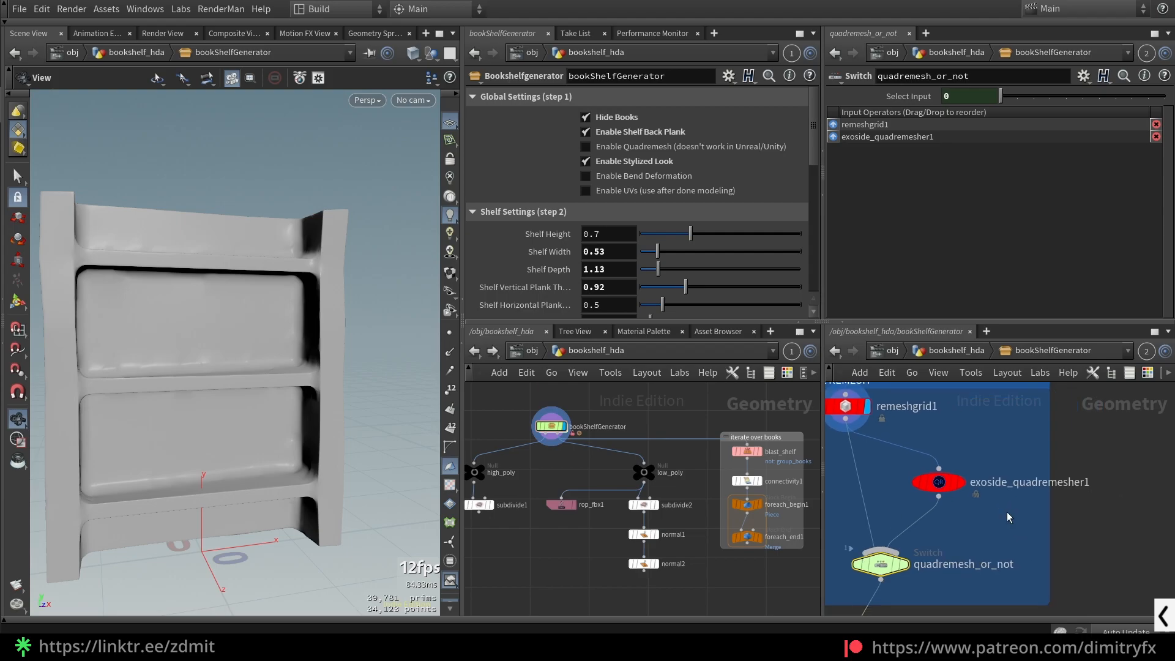
# Step: Add a Labs Exoside QuadRemesher node near quadremesh_or_not to show where it comes from, and delete it
pyautogui.press('Tab')
pyautogui.write('eq')
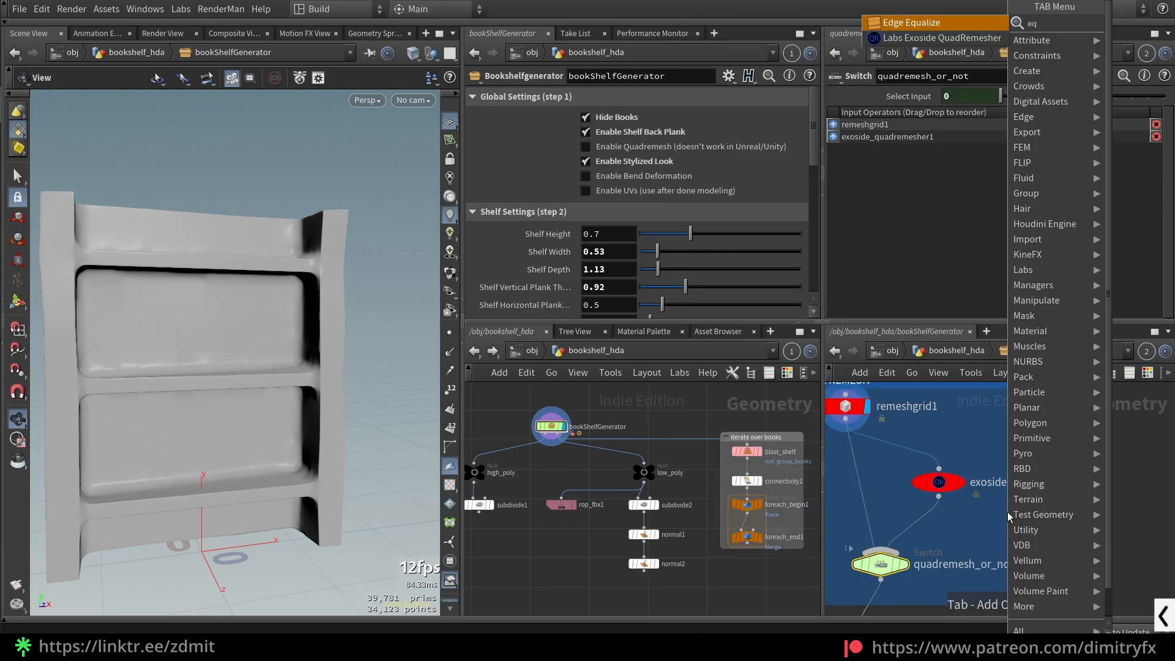
pyautogui.press('Down')
pyautogui.press('Return')
pyautogui.click(981, 563)
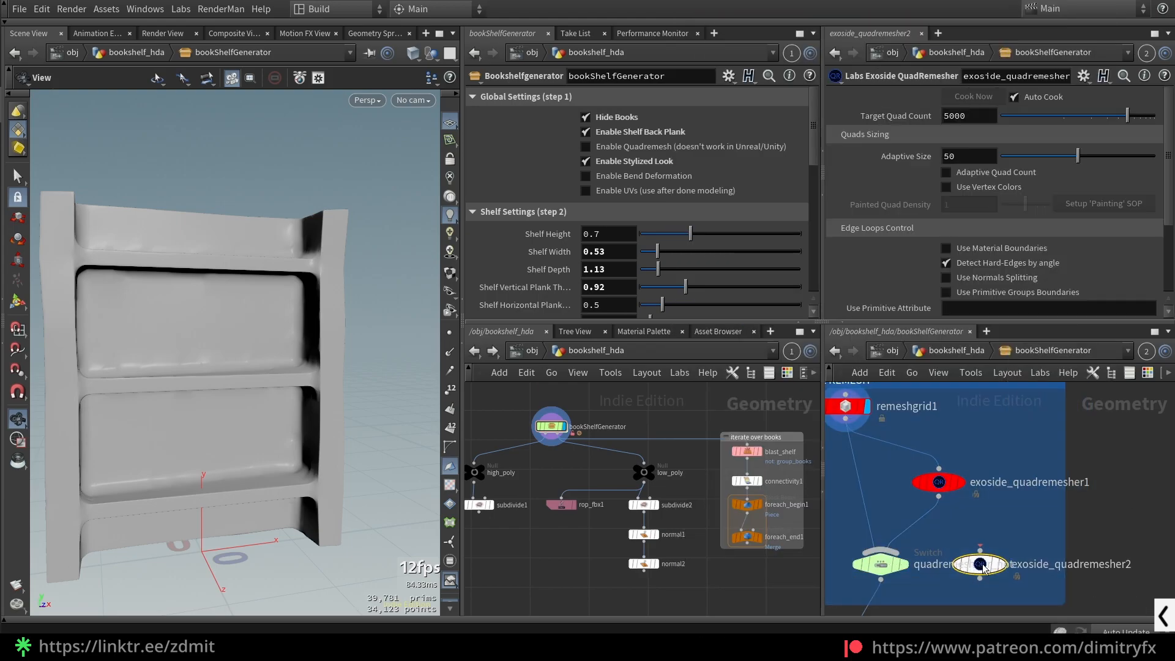
pyautogui.moveTo(981, 563); pyautogui.dragTo(984, 548)
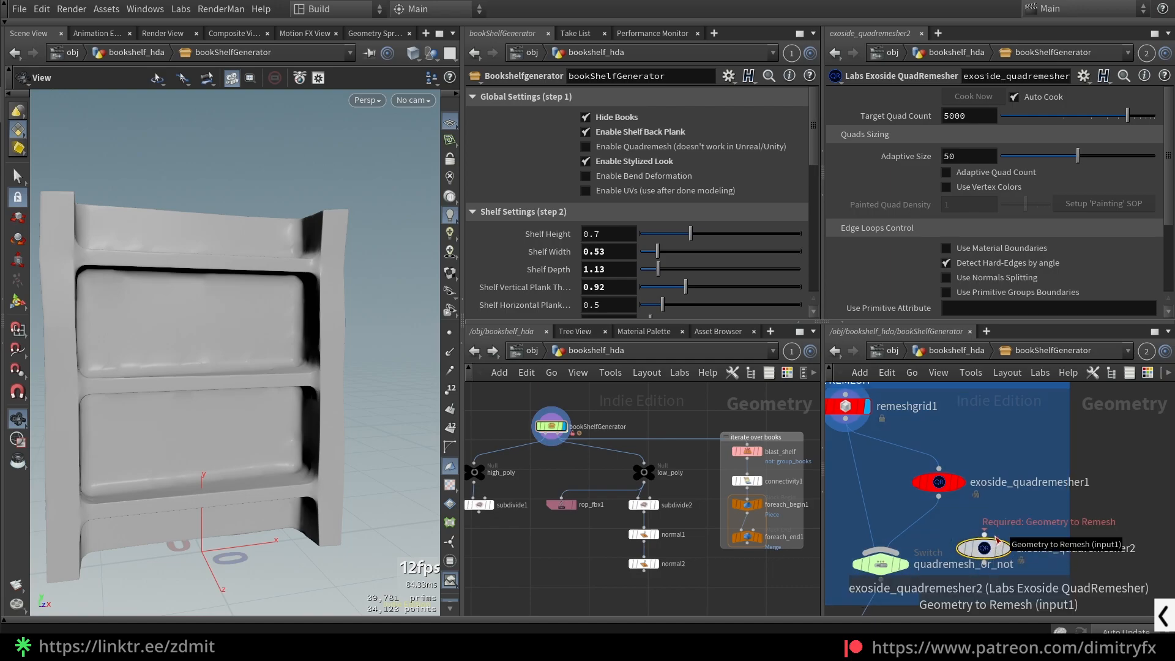
pyautogui.press('Delete')
# Step: Display the quadremesh_or_not switch and view the complete bookShelfGenerator output in wireframe
pyautogui.click(903, 564)
pyautogui.moveTo(948, 596); pyautogui.dragTo(1013, 577, button='middle')
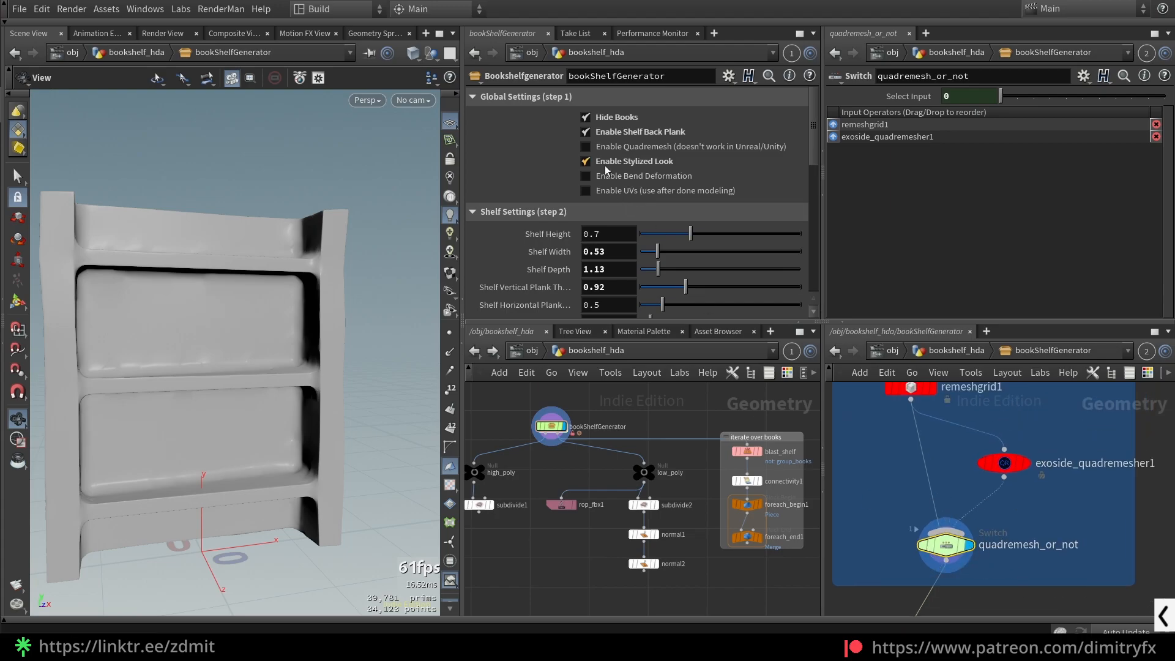
pyautogui.click(551, 426)
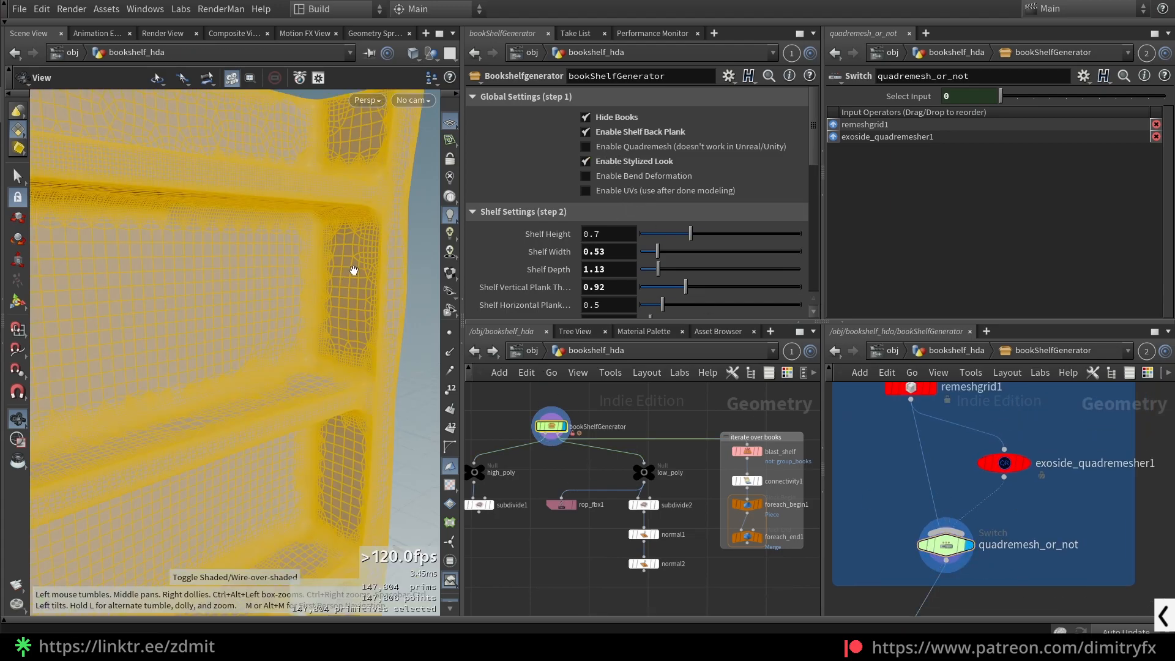
# Step: Turn on Enable Quadremesh for the bookshelf generator and dismiss the QuadRemesher license activation window
pyautogui.click(624, 149)
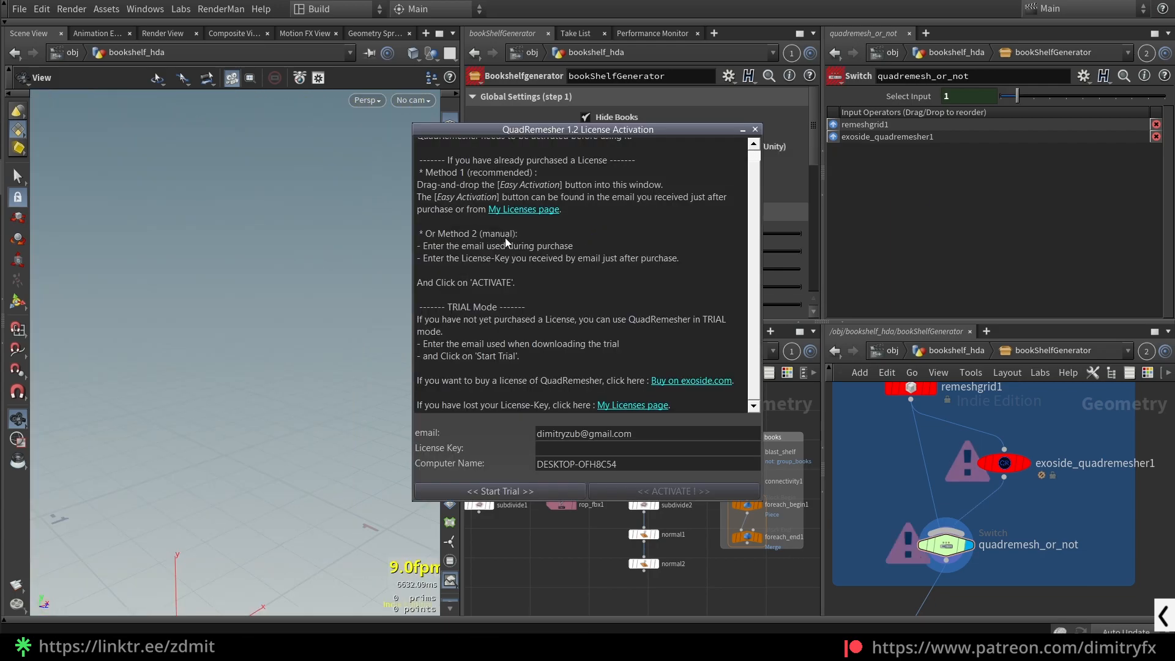
pyautogui.click(756, 130)
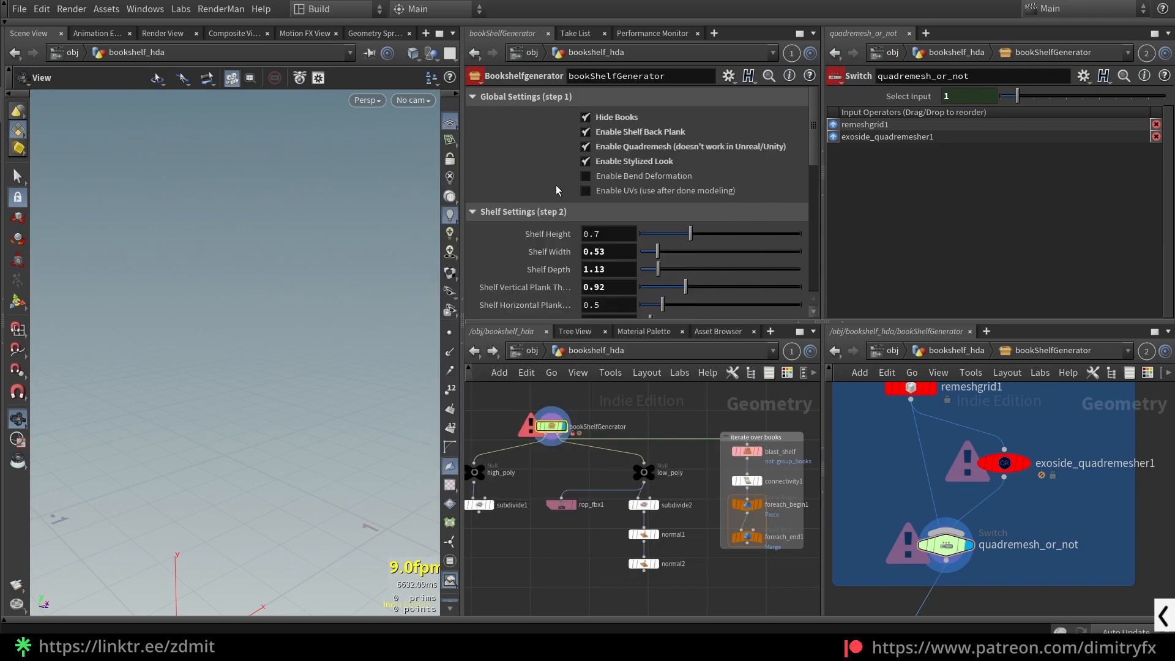
# Step: Inspect the transfer_shelf_group node, then open the original group_shelf node above the volume remesh for comparison
pyautogui.press('f')
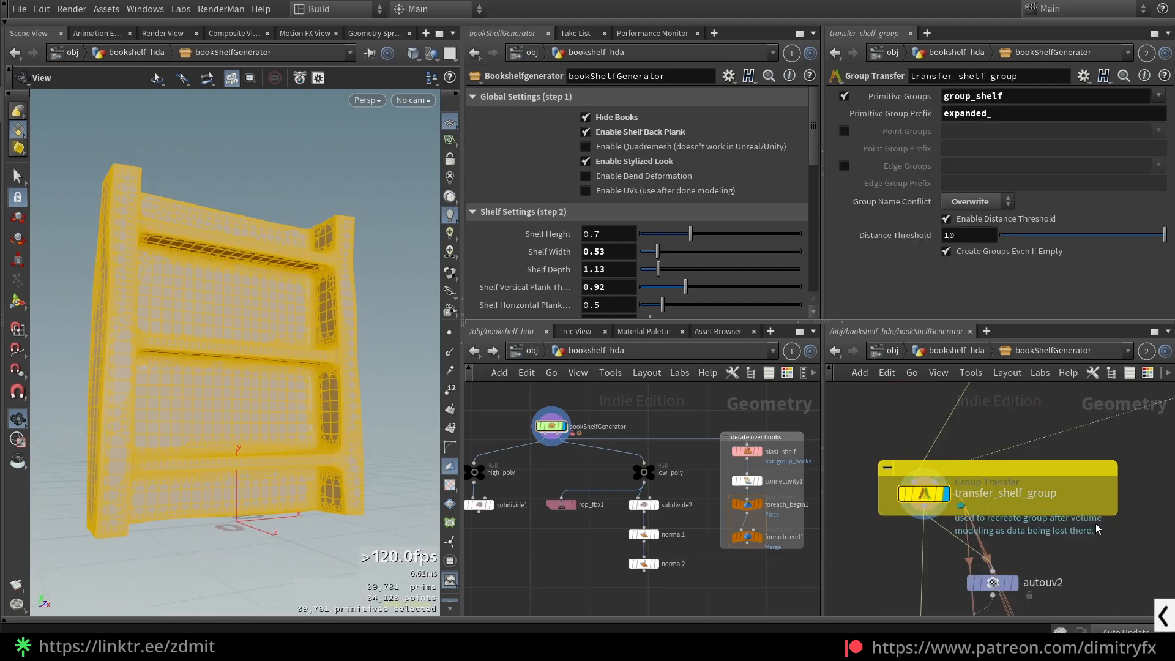
pyautogui.scroll(-5, 1004, 577)
pyautogui.moveTo(1052, 498); pyautogui.dragTo(1082, 600, button='middle')
pyautogui.scroll(5, 990, 494)
pyautogui.click(965, 454)
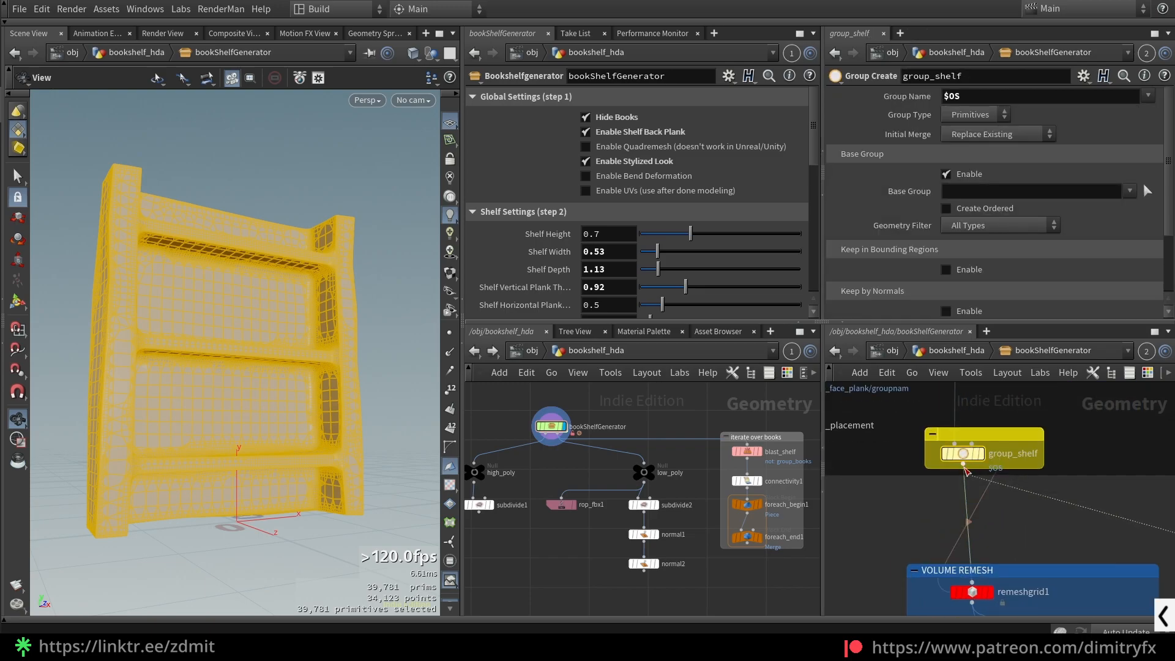
# Step: Display remeshgrid1 and examine its node information for the primitive groups that remain after remeshing
pyautogui.scroll(-5, 985, 484)
pyautogui.moveTo(1003, 491); pyautogui.dragTo(1000, 342, button='middle')
pyautogui.scroll(4, 967, 533)
pyautogui.moveTo(924, 530); pyautogui.dragTo(992, 481)
pyautogui.scroll(-4, 998, 480)
pyautogui.moveTo(998, 462); pyautogui.dragTo(998, 582, button='middle')
pyautogui.scroll(5, 946, 486)
pyautogui.moveTo(974, 477); pyautogui.dragTo(1069, 442)
pyautogui.click(1073, 457)
pyautogui.moveTo(1117, 471); pyautogui.dragTo(933, 427, button='middle')
pyautogui.middleClick(933, 428)
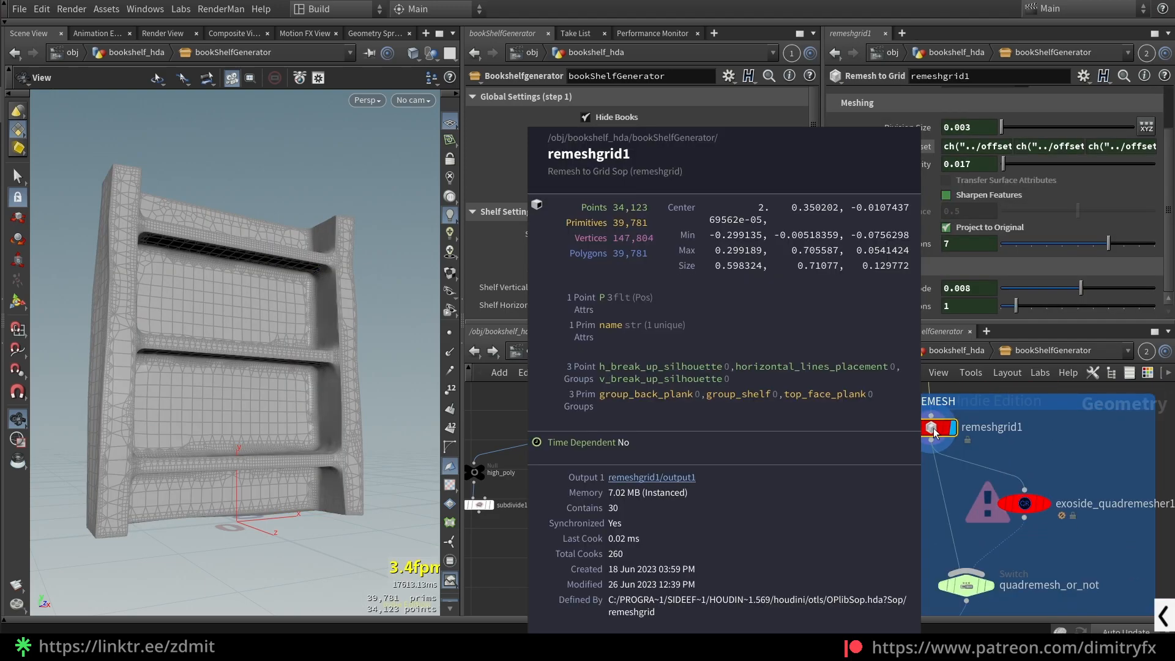
# Step: Display transfer_shelf_group, examine the groups in its node information, and undo the accidental network box resize
pyautogui.click(939, 489)
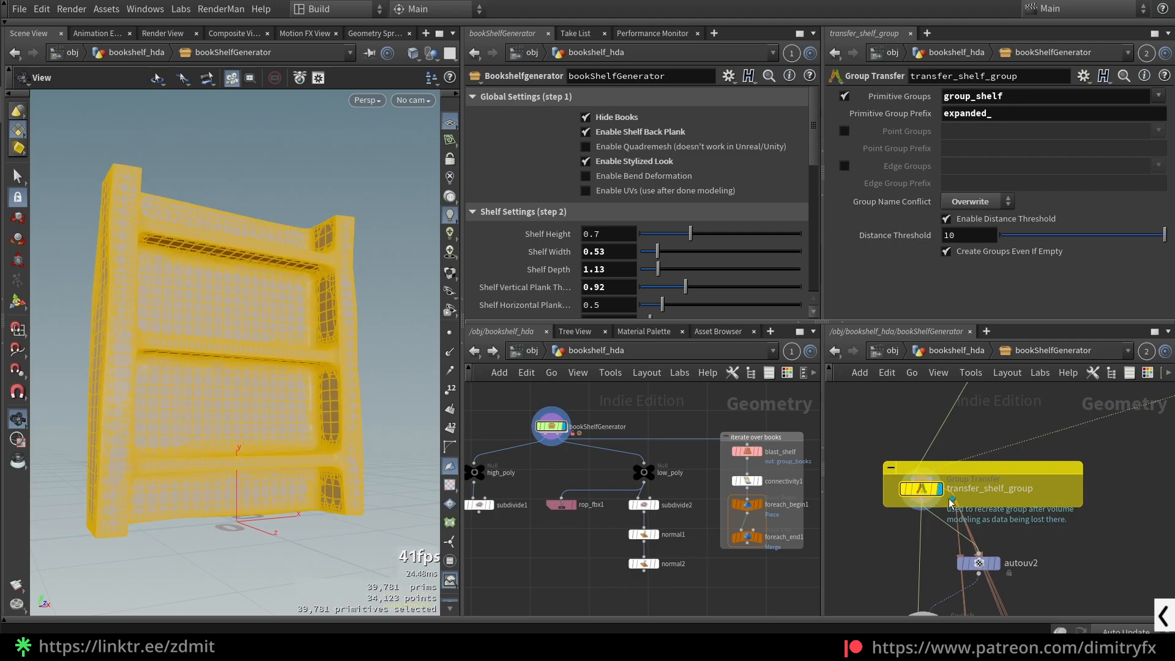
pyautogui.middleClick(923, 495)
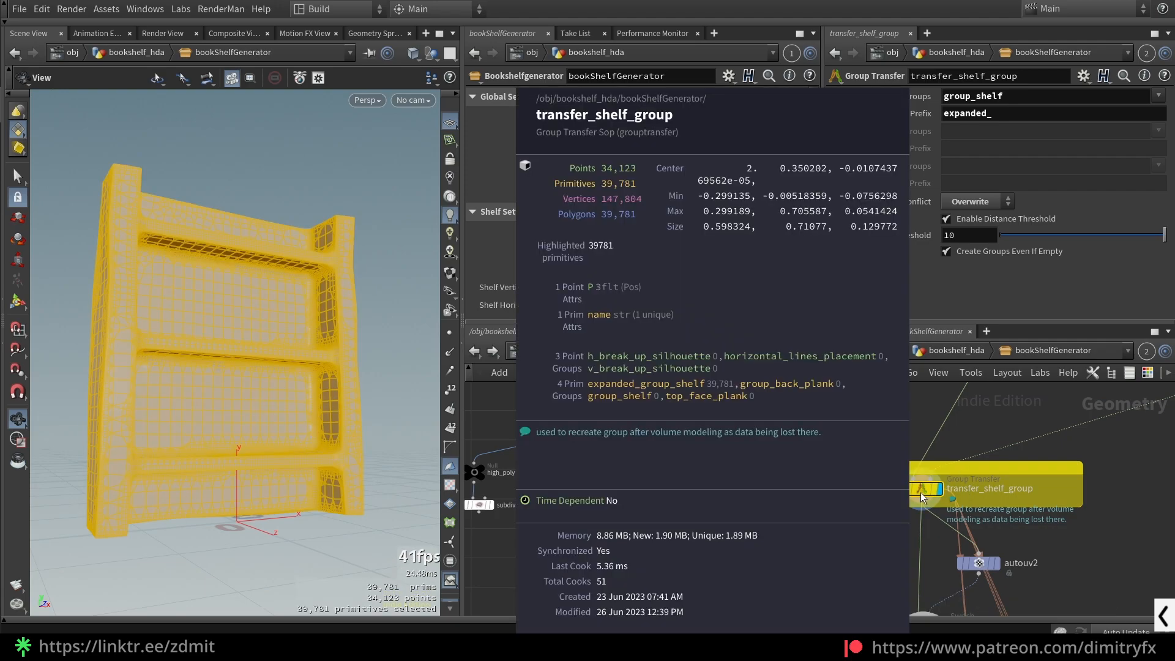
pyautogui.scroll(-1, 951, 518)
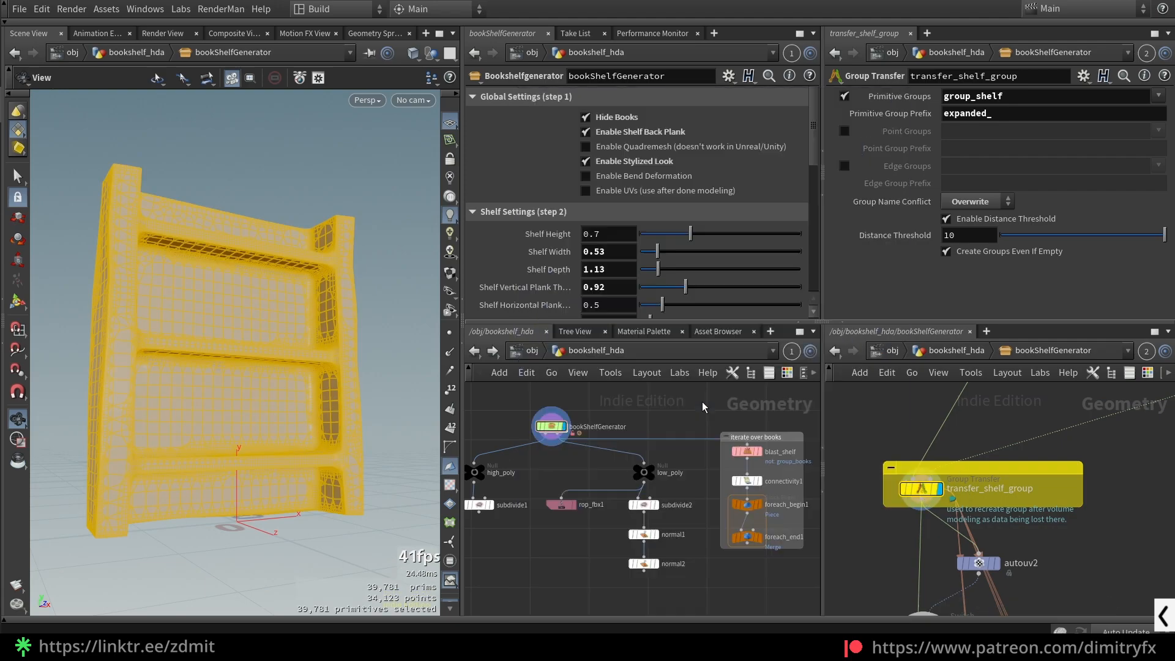
pyautogui.moveTo(963, 416); pyautogui.dragTo(923, 602, button='middle')
pyautogui.middleClick(923, 446)
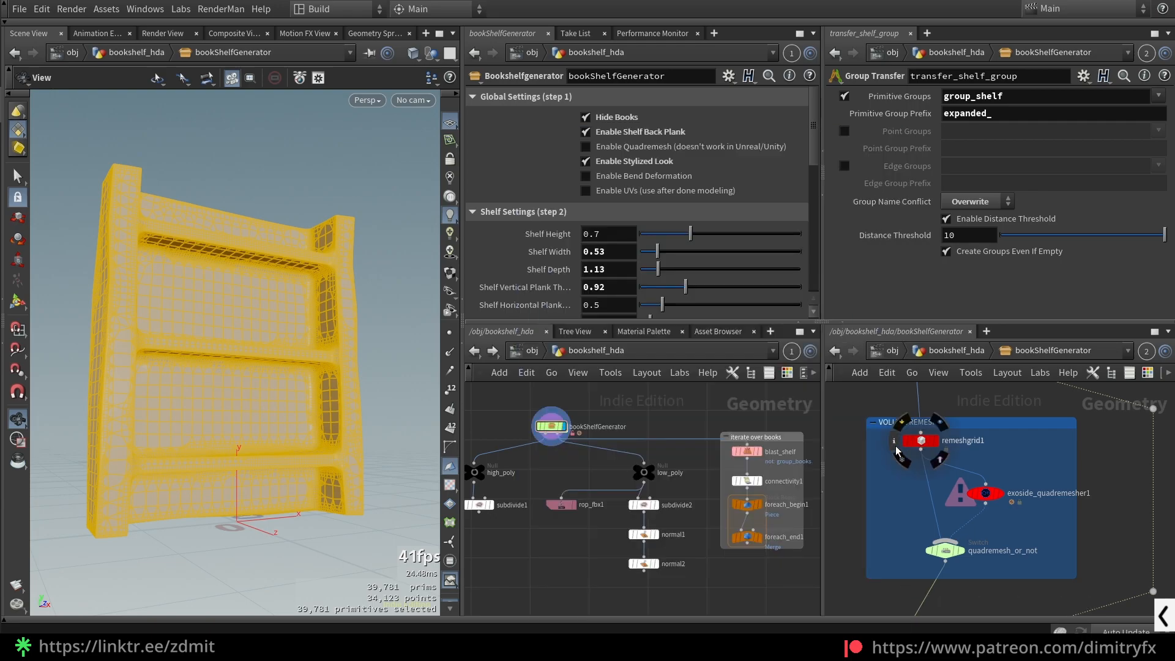
pyautogui.hotkey('ctrl', 'z')
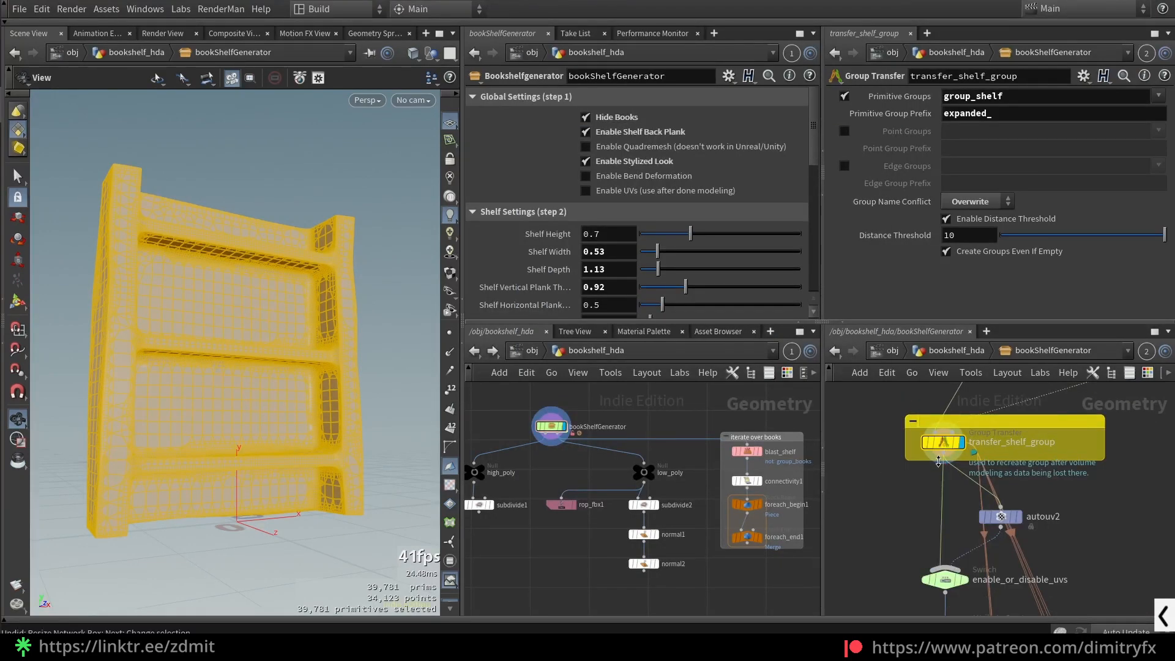
# Step: Inspect the Labs Auto UV settings of autouv2 and the inputs of the enable_or_disable_uvs switch, and display the switch
pyautogui.scroll(-4, 1085, 513)
pyautogui.scroll(4, 1010, 539)
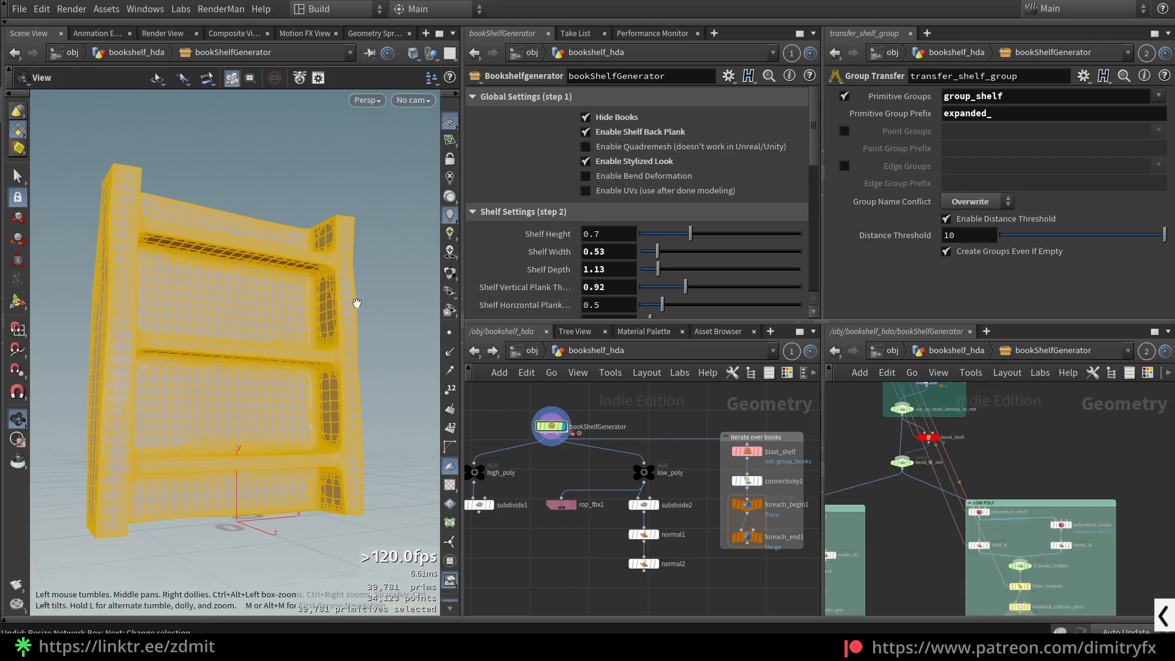
pyautogui.moveTo(358, 303); pyautogui.dragTo(351, 275)
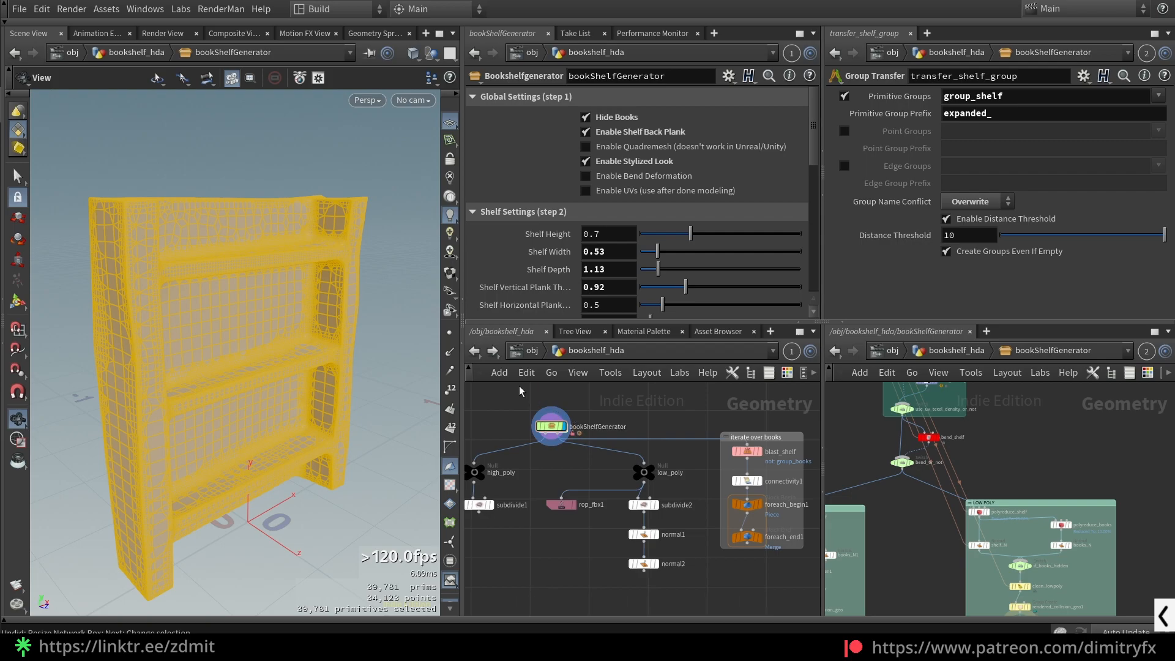
pyautogui.scroll(6, 871, 430)
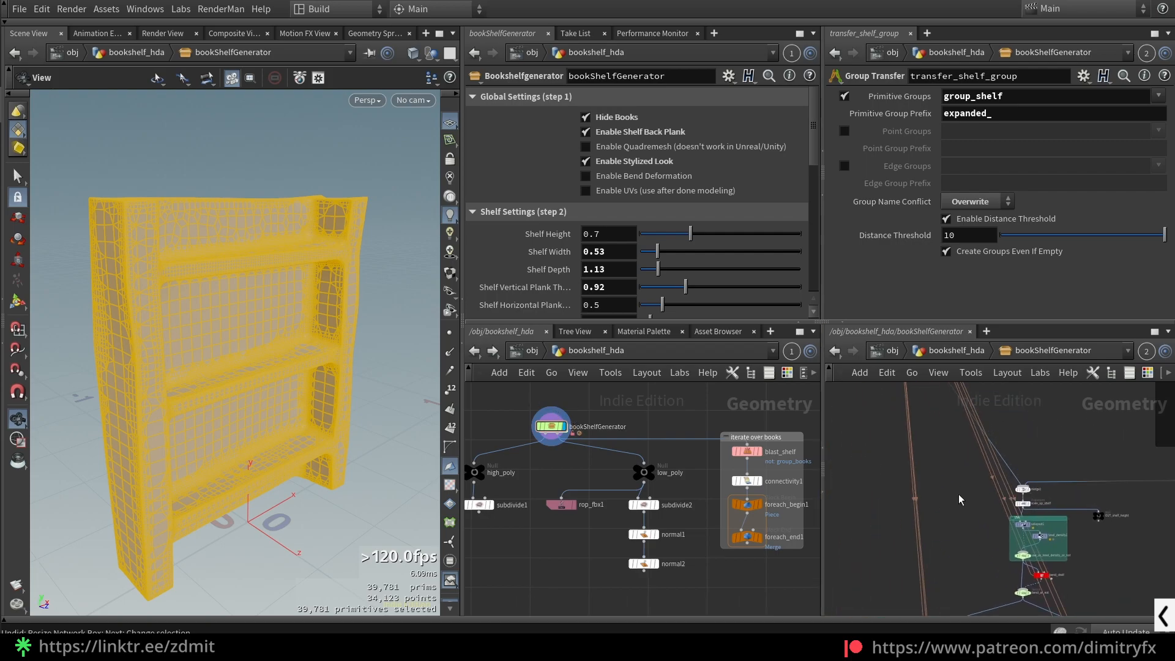
pyautogui.press('f')
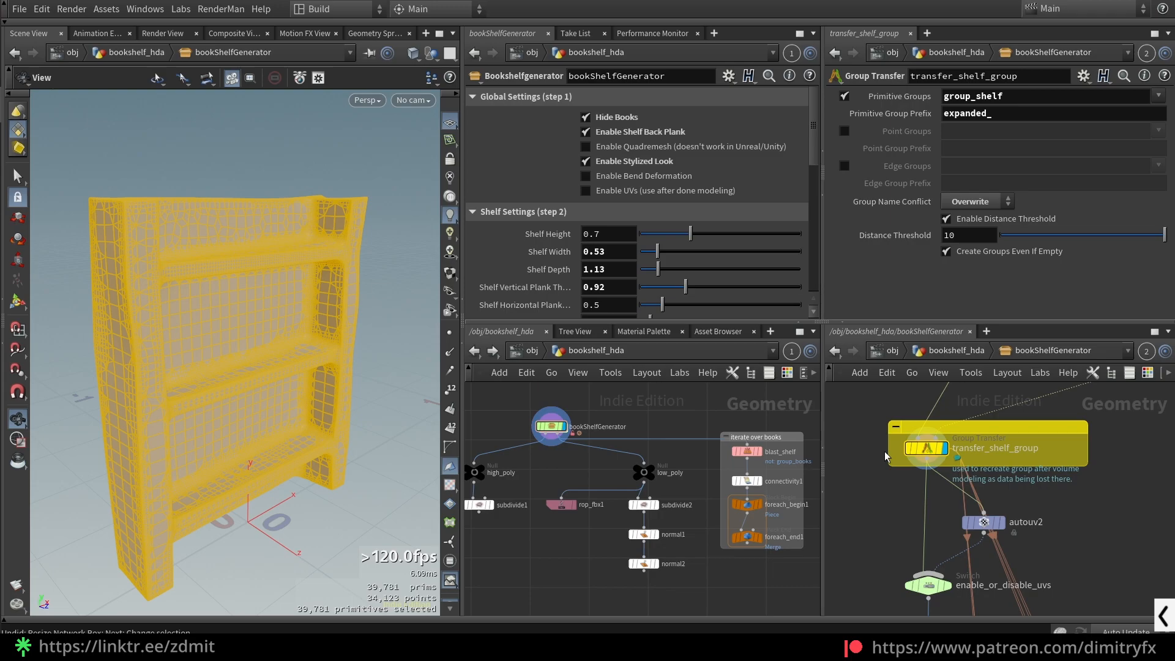
pyautogui.click(984, 522)
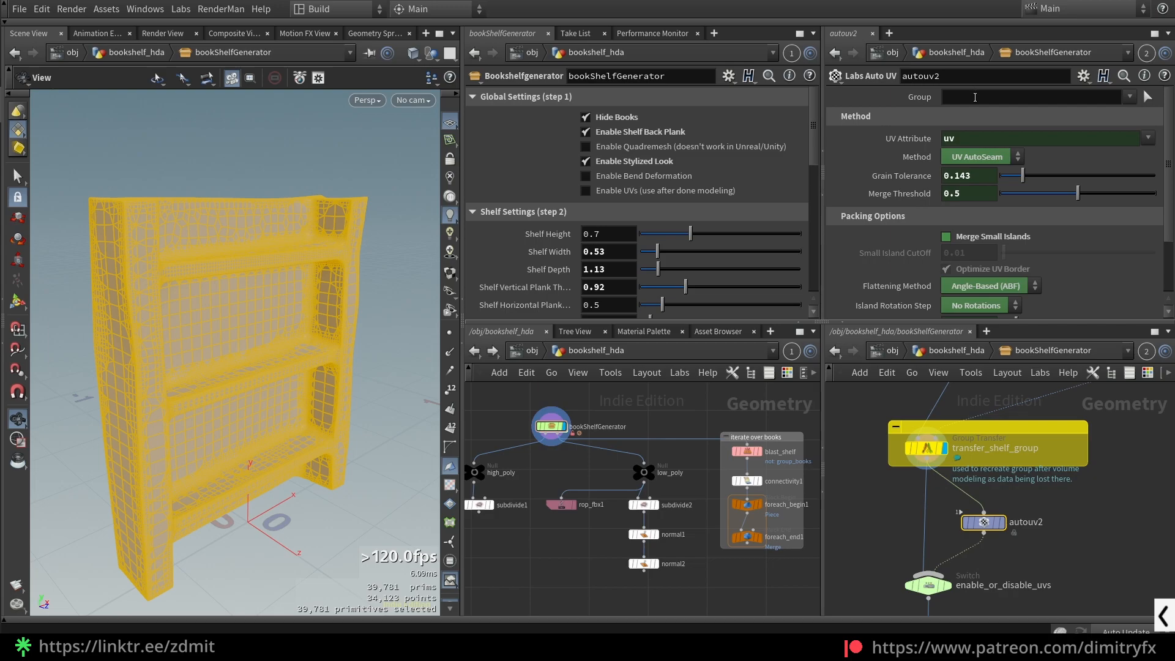
pyautogui.scroll(-1, 1075, 559)
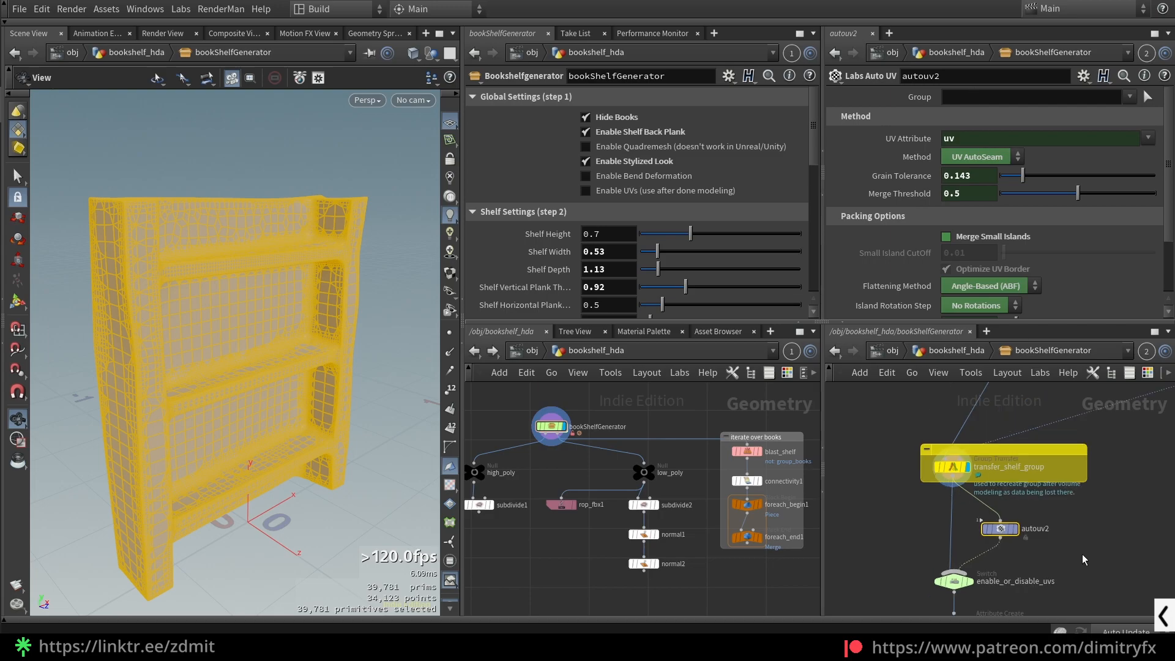
pyautogui.scroll(1, 1082, 553)
pyautogui.click(927, 586)
pyautogui.moveTo(1037, 557); pyautogui.dragTo(1033, 476, button='middle')
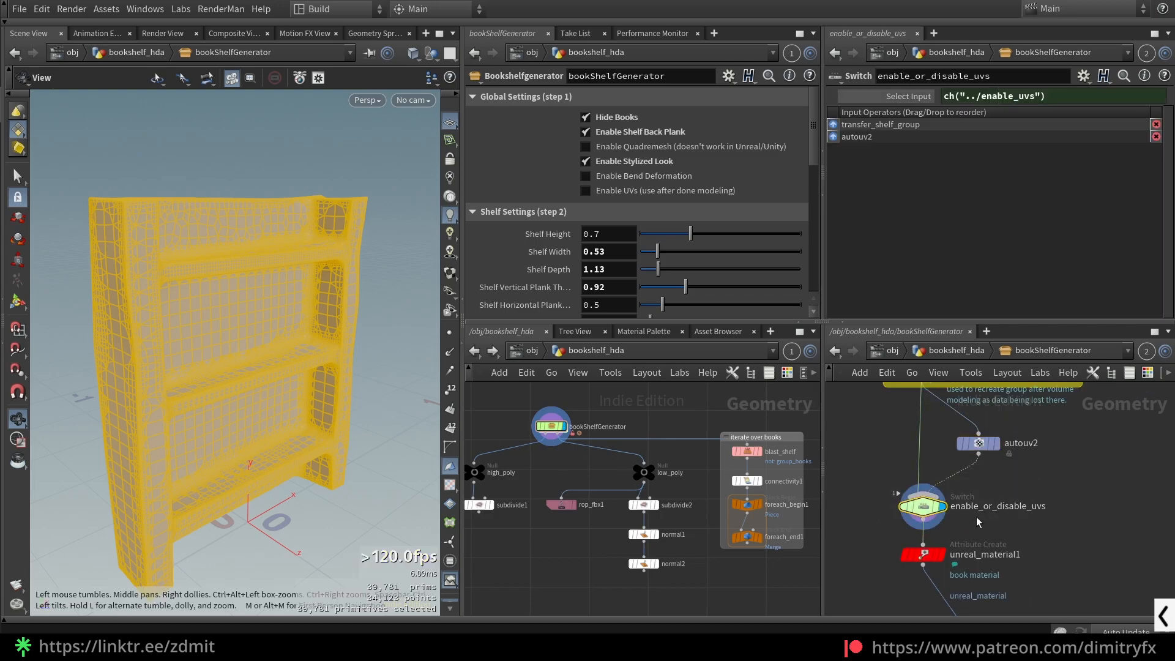
# Step: Turn on Enable UVs for the bookshelf generator, leave Enable UVs Texel Density off, and view the layout in the UV view
pyautogui.press('Up')
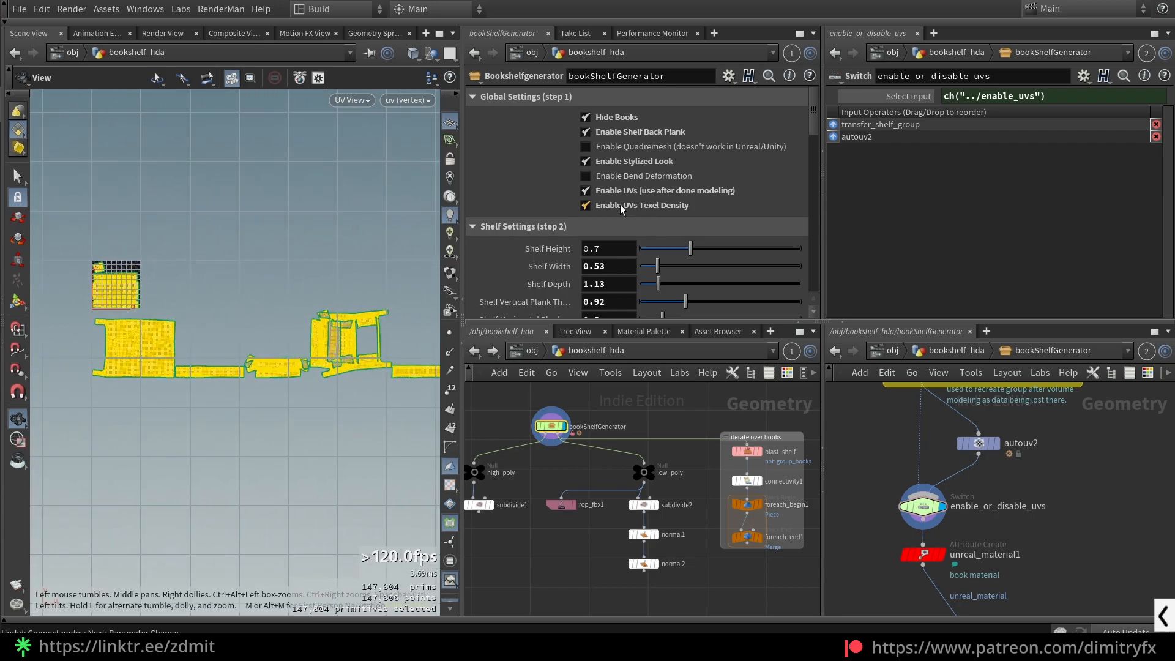
pyautogui.scroll(-5, 1034, 489)
pyautogui.click(585, 205)
pyautogui.press('f')
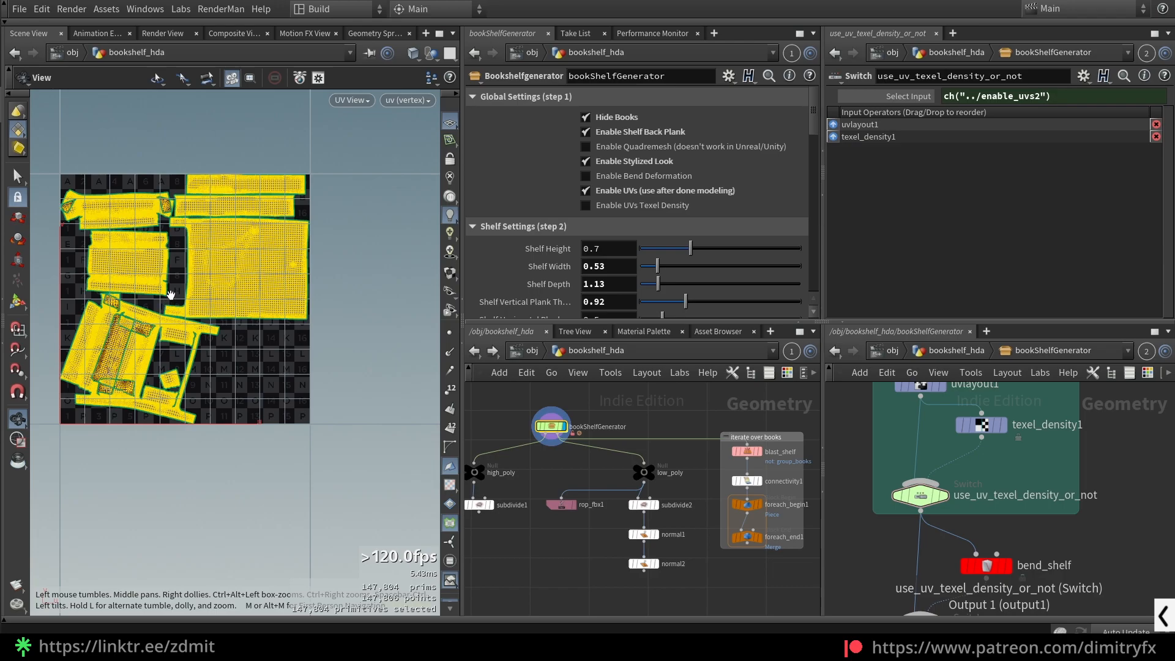
pyautogui.moveTo(170, 294); pyautogui.dragTo(187, 307, button='middle')
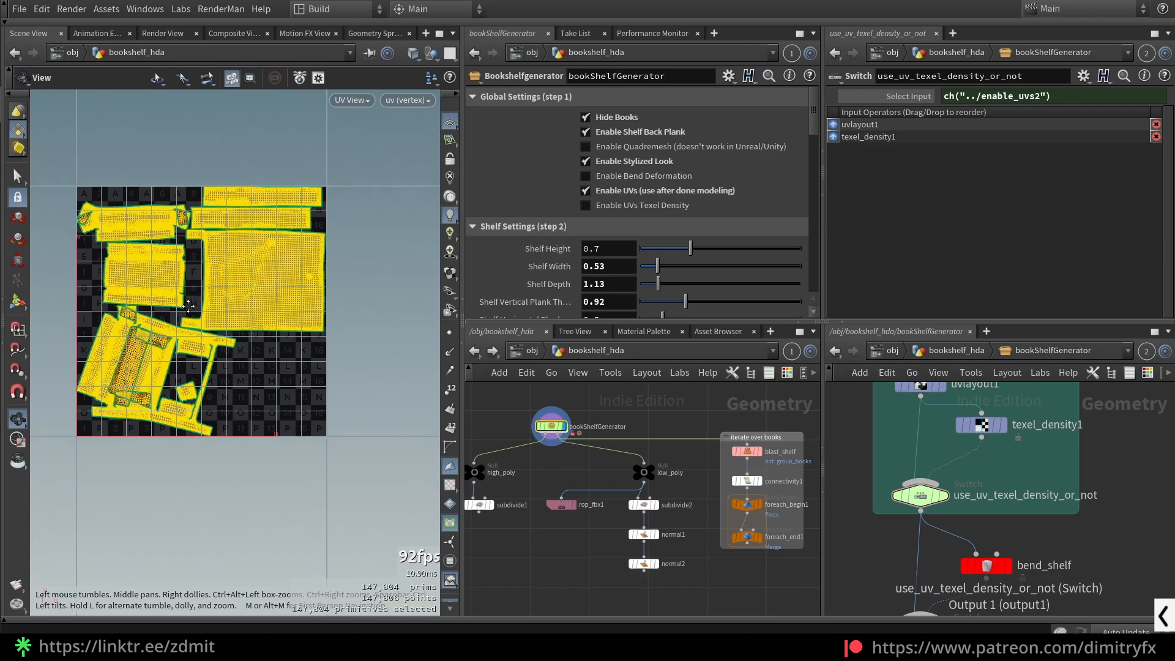
# Step: Turn on Enable UVs Texel Density to compare the unscaled and scaled UV layouts, and turn it off again
pyautogui.click(647, 206)
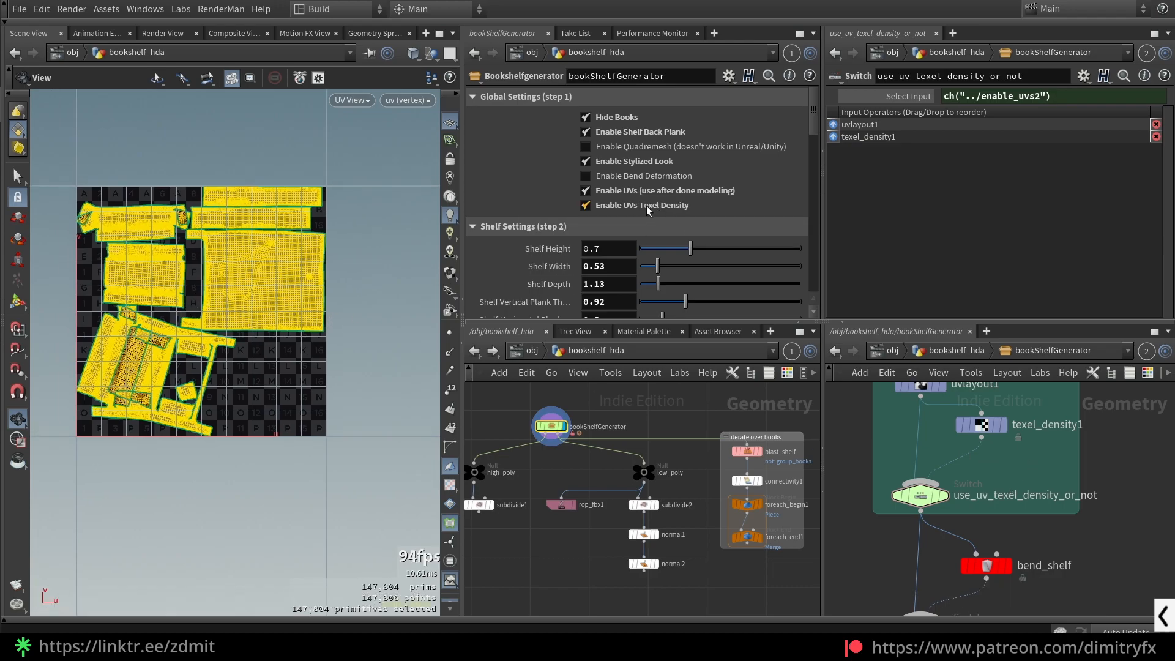
pyautogui.press('f')
pyautogui.moveTo(121, 347); pyautogui.dragTo(137, 358, button='middle')
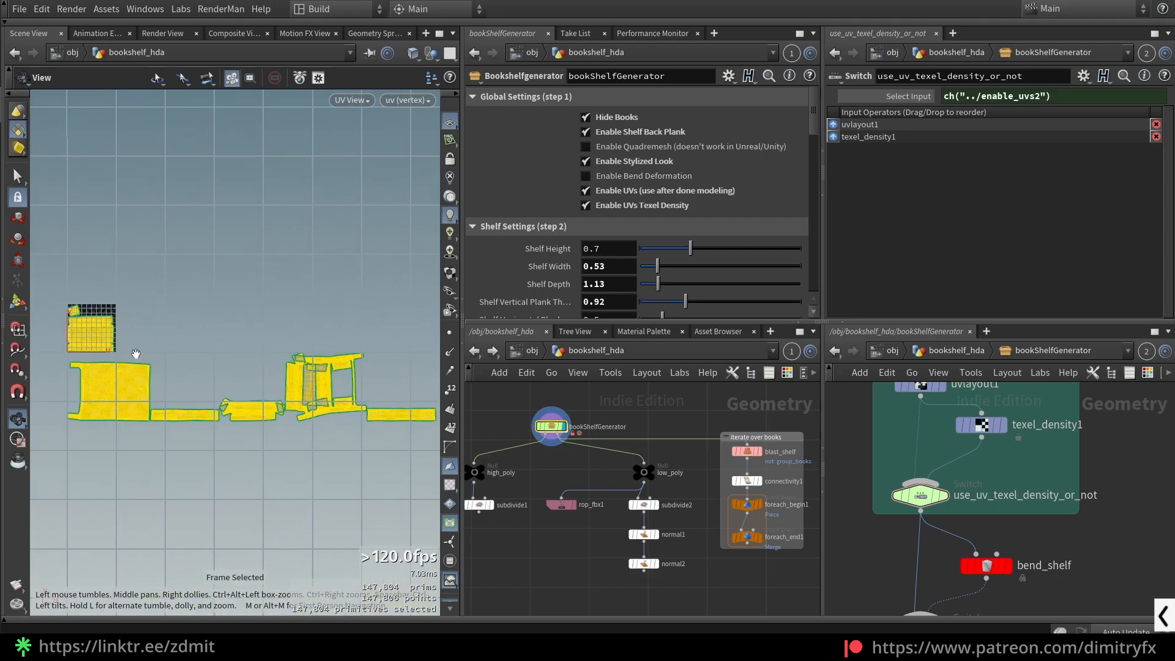
pyautogui.click(604, 205)
pyautogui.press('f')
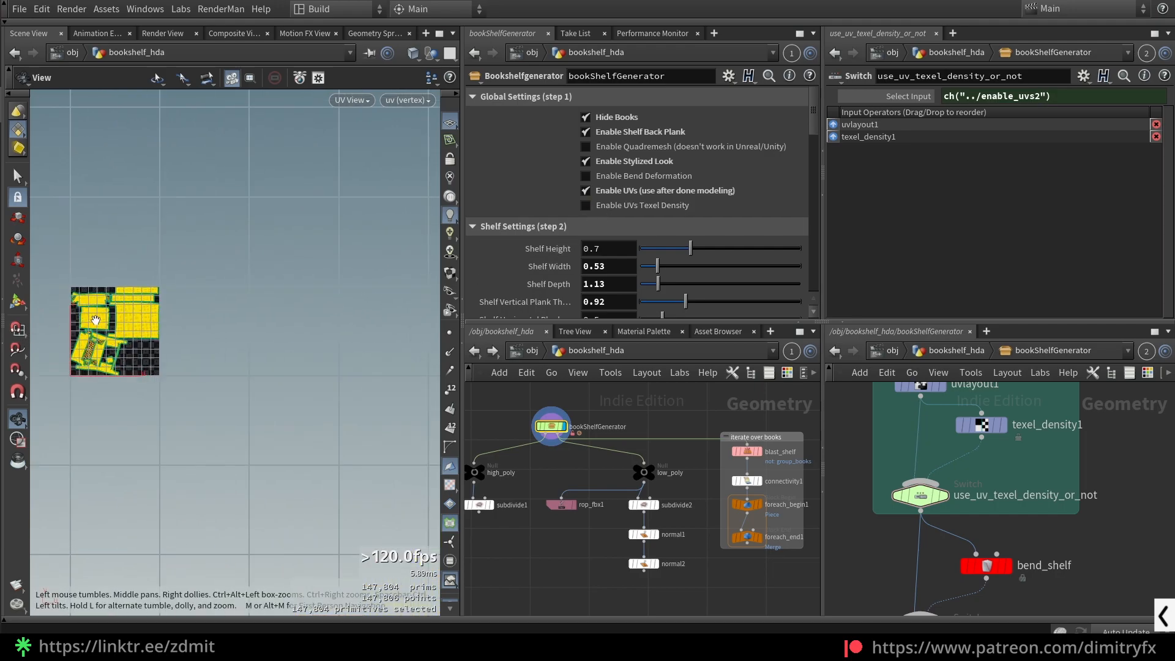
pyautogui.click(627, 192)
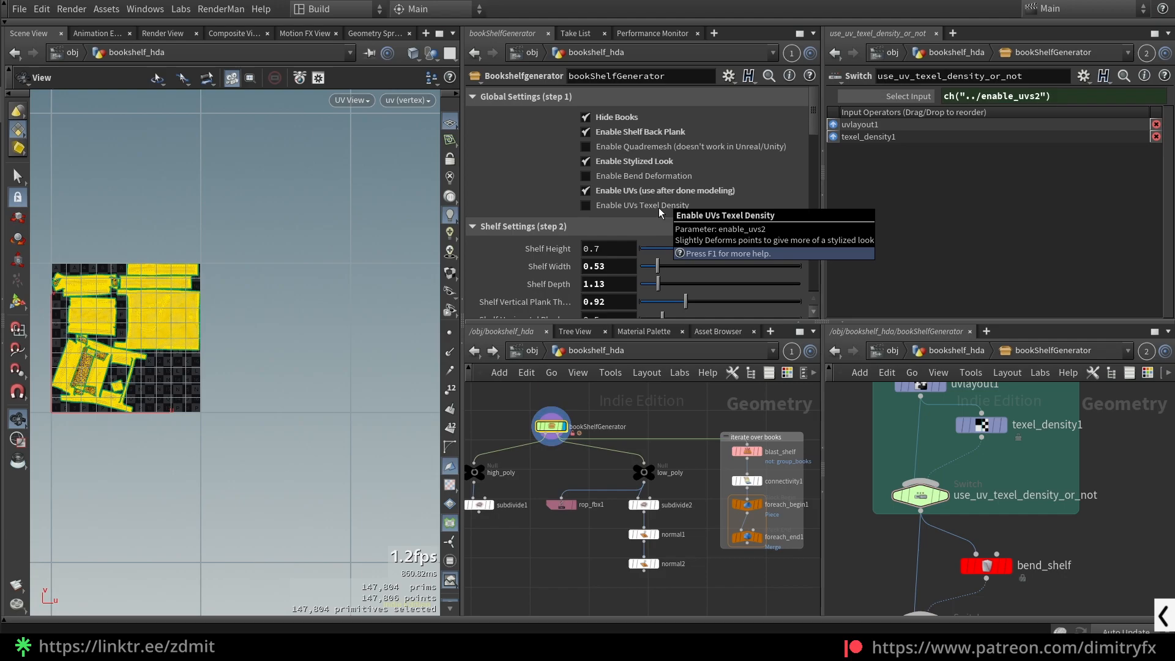
# Step: Return to the perspective view, turn off the wireframe overlay, and examine the UV checker pattern on the shelf
pyautogui.scroll(-5, 1035, 503)
pyautogui.scroll(-3, 936, 501)
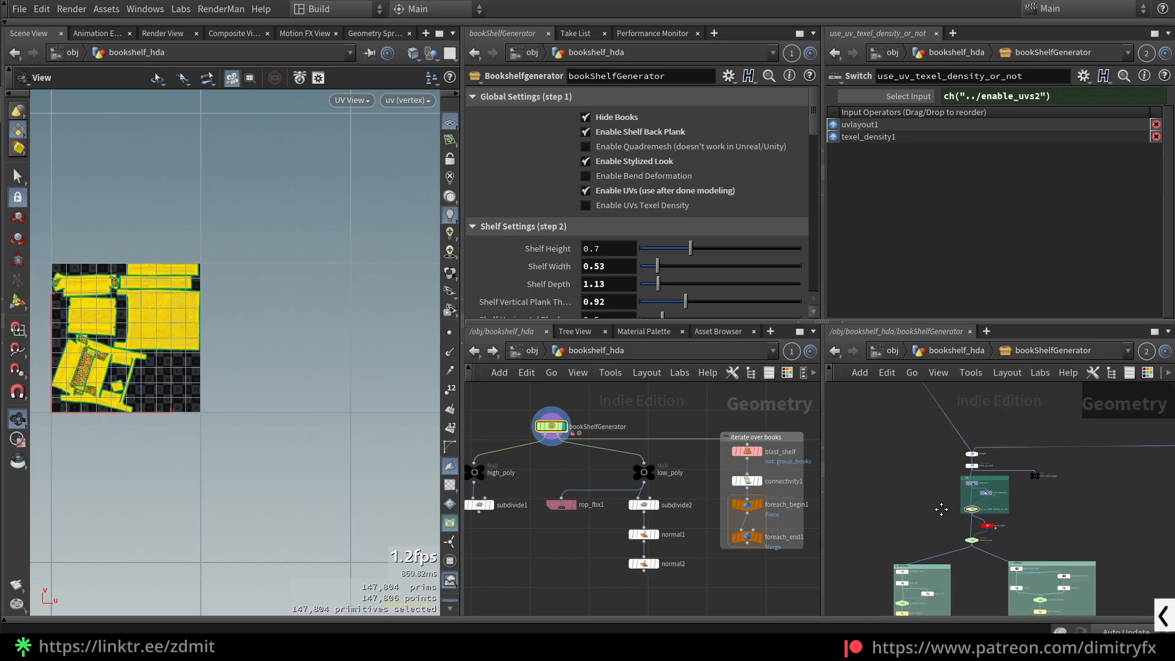
pyautogui.moveTo(931, 496); pyautogui.dragTo(968, 589, button='middle')
pyautogui.scroll(5, 958, 424)
pyautogui.hotkey('space', '1')
pyautogui.hotkey('space', 'f')
pyautogui.hotkey('shift', 'w')
pyautogui.click(450, 486)
pyautogui.moveTo(379, 403); pyautogui.dragTo(397, 373)
pyautogui.moveTo(306, 333); pyautogui.dragTo(239, 355)
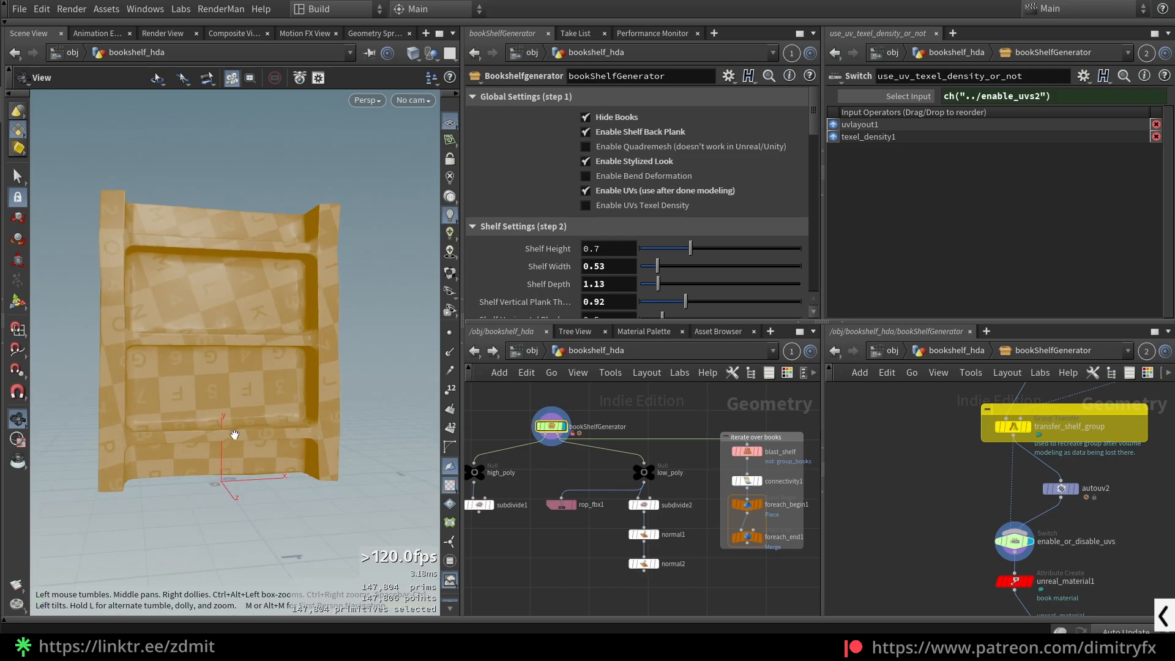
pyautogui.hotkey('space', '5')
pyautogui.hotkey('space', '1')
# Step: Display the unreal_material1 Attribute Create node and inspect its name, class, type and string expression
pyautogui.moveTo(975, 571); pyautogui.dragTo(889, 488, button='middle')
pyautogui.click(929, 496)
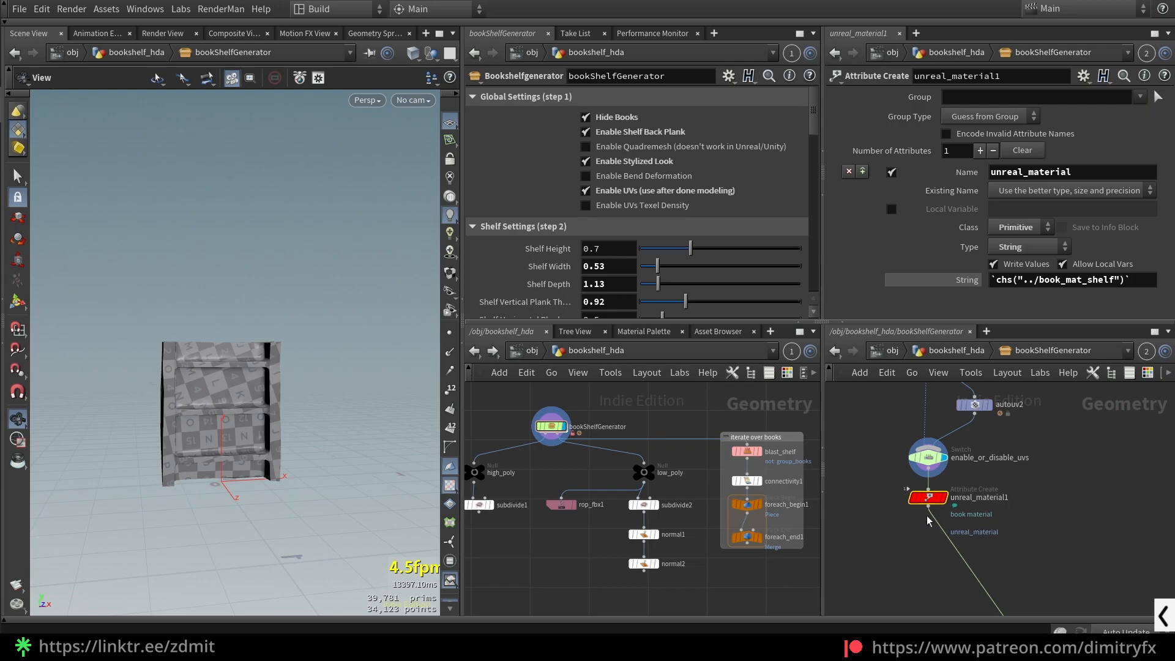
pyautogui.scroll(3, 941, 520)
pyautogui.click(959, 493)
pyautogui.press('Tab')
pyautogui.write('unrea')
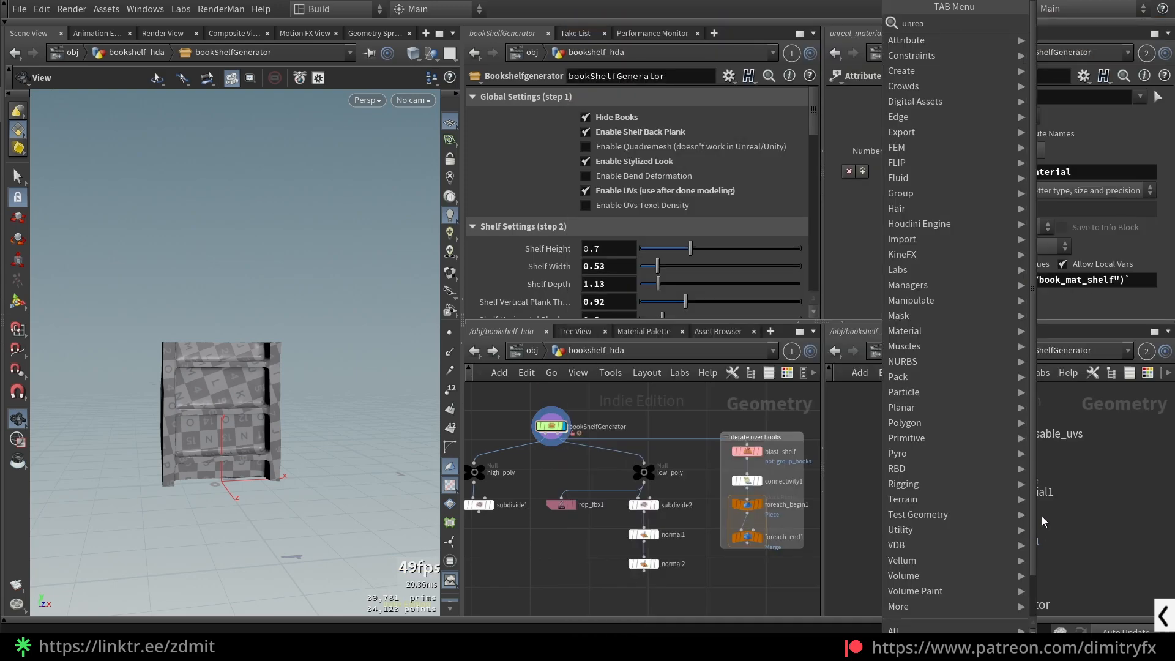
pyautogui.press('Escape')
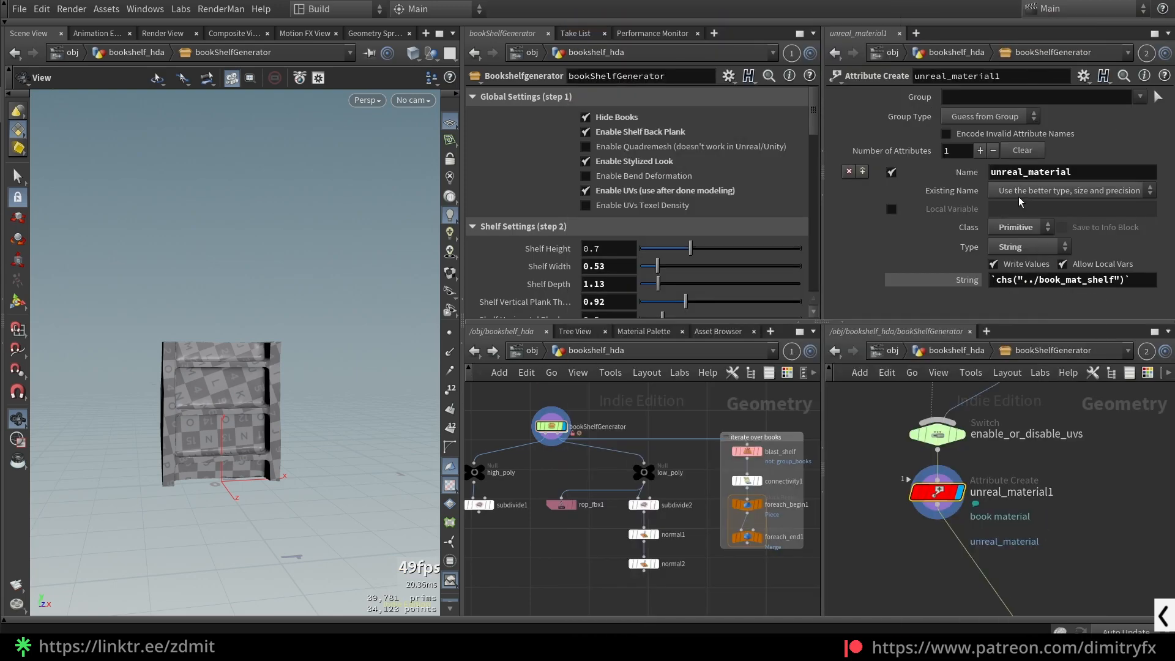
# Step: Copy the generator's Shelf Book Material parameter under Unreal Materials (step 6) and shift the rop_fbx1 node slightly
pyautogui.scroll(-1, 596, 262)
pyautogui.scroll(-15, 596, 262)
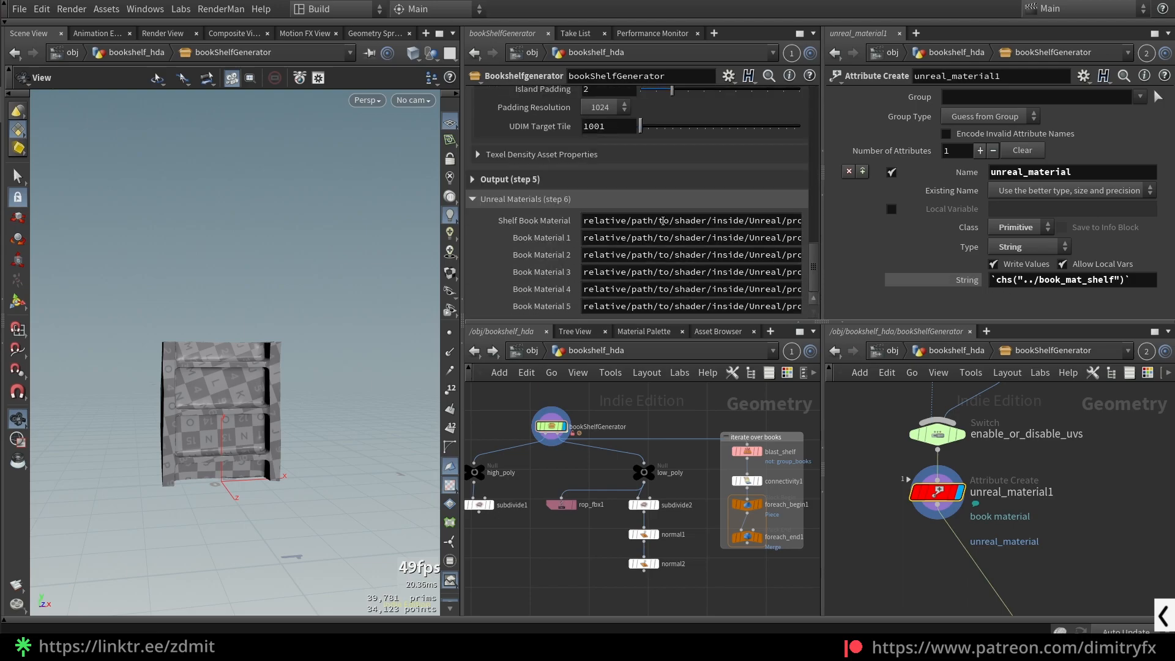
pyautogui.rightClick(553, 224)
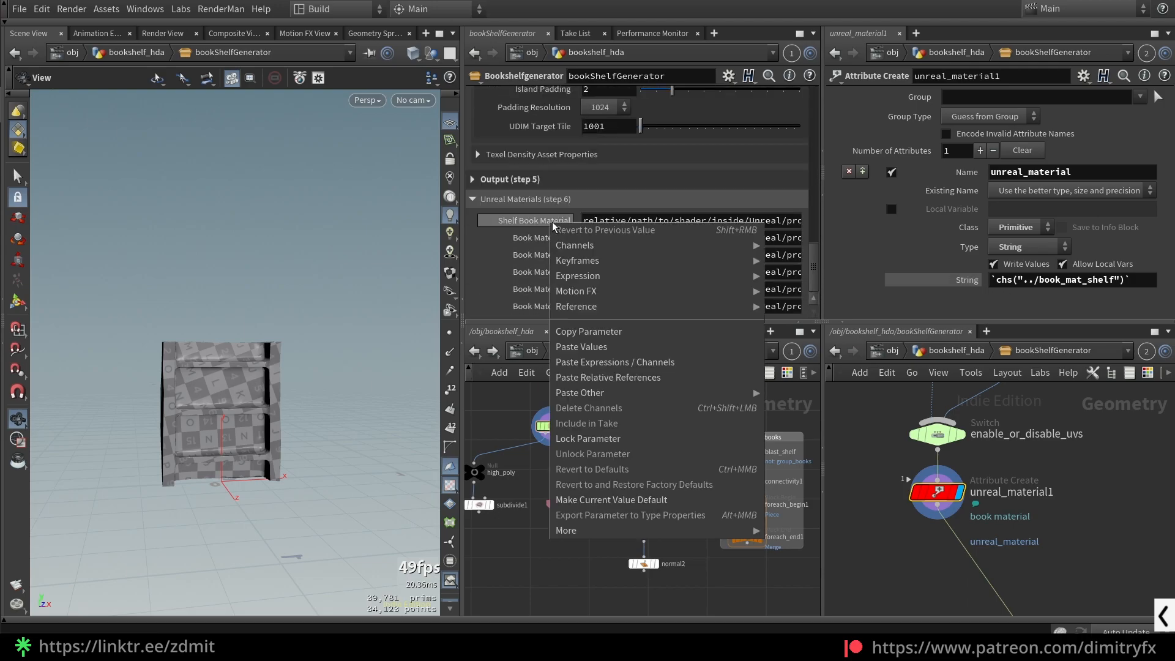
pyautogui.click(587, 328)
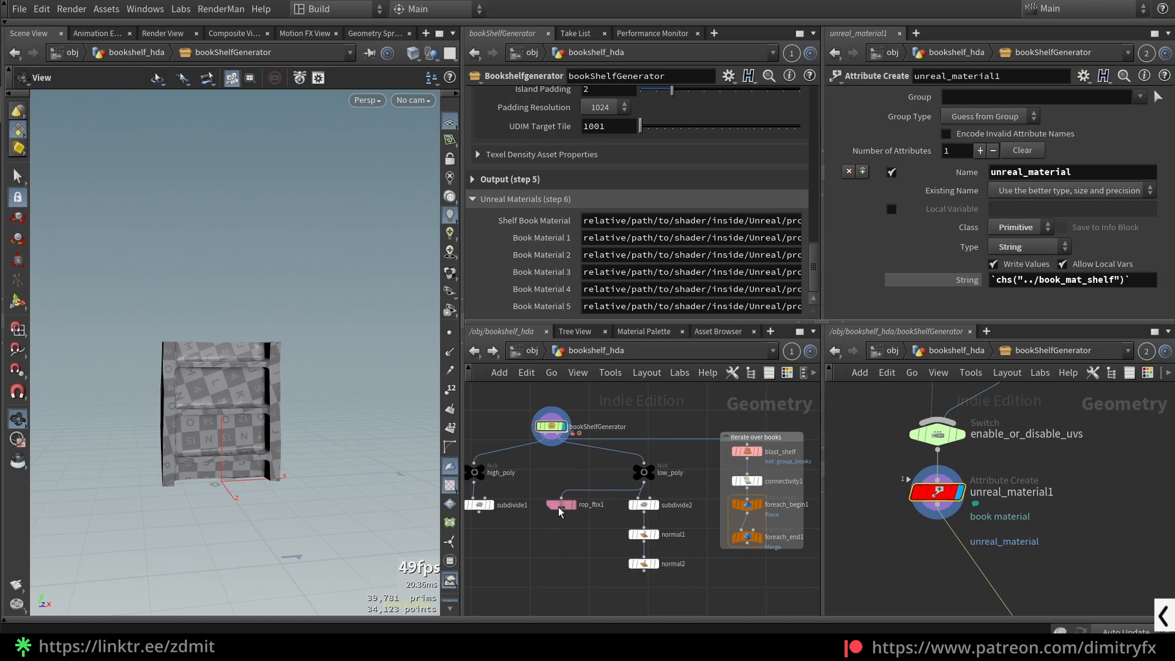
pyautogui.moveTo(561, 505)
pyautogui.mouseDown()
pyautogui.moveTo(553, 513)
pyautogui.moveTo(569, 518)
pyautogui.mouseUp()
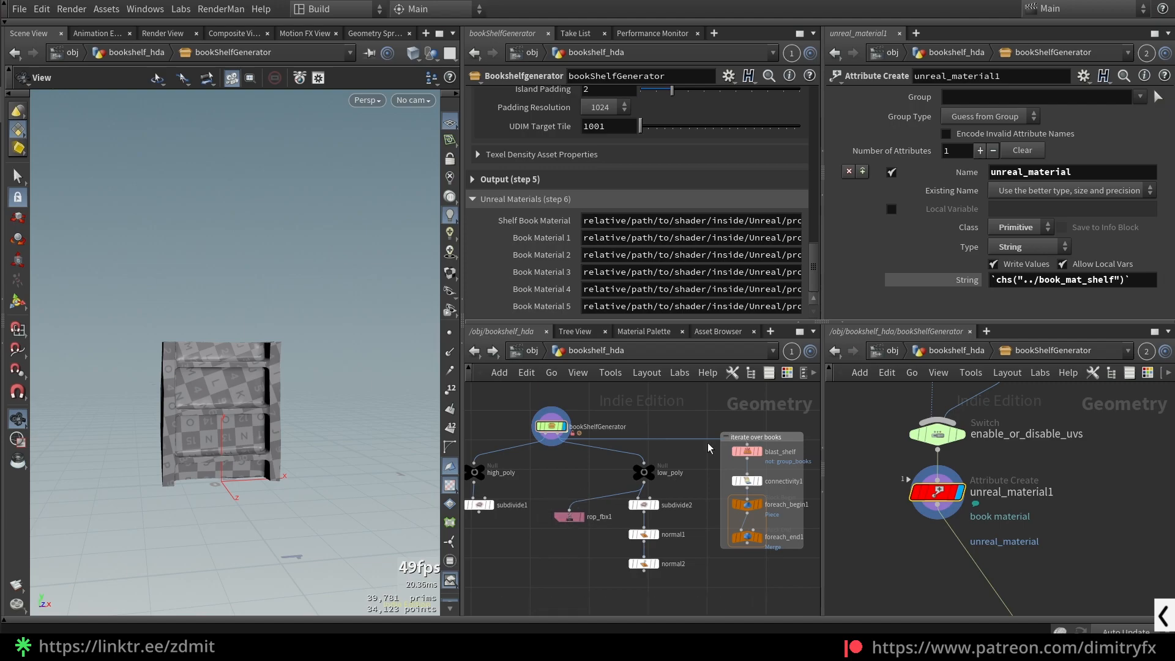
# Step: Display merge1 to inspect the shelf and book inputs it combines, and return to the generator's Global Settings
pyautogui.scroll(-4, 990, 545)
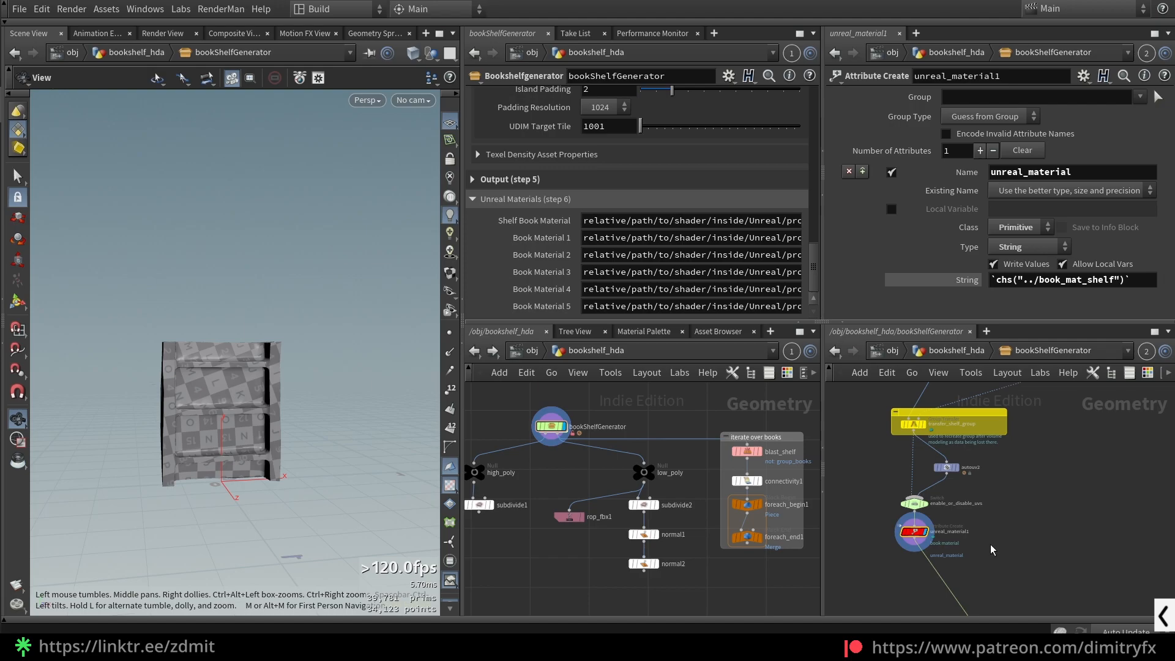
pyautogui.moveTo(966, 568); pyautogui.dragTo(862, 522, button='middle')
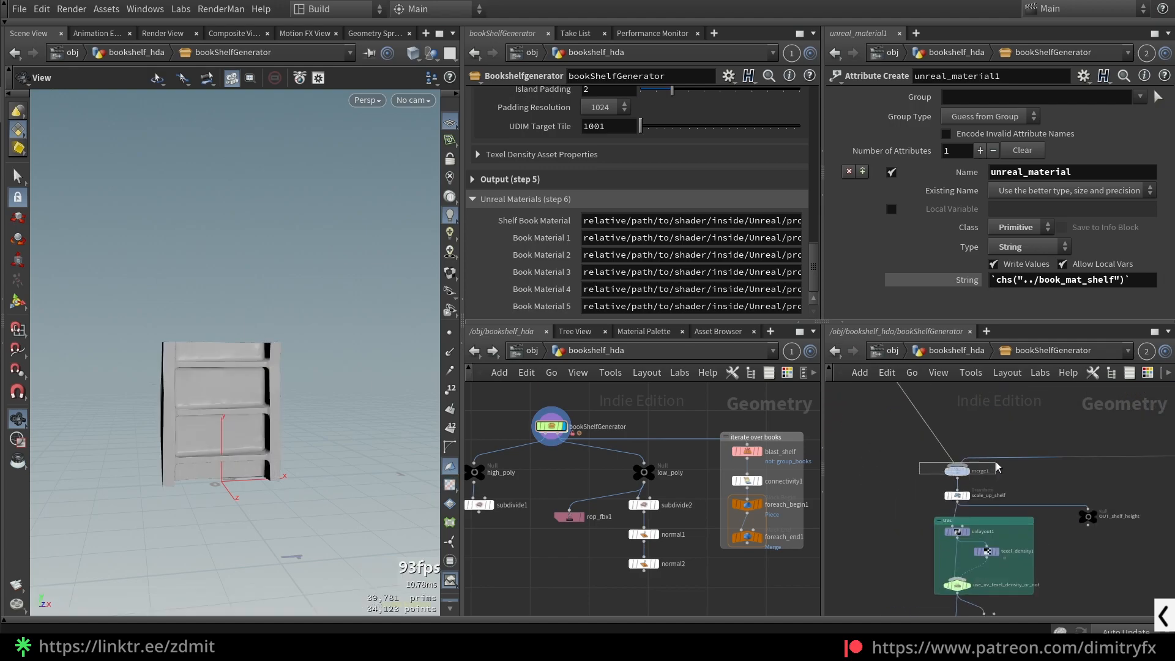
pyautogui.click(996, 466)
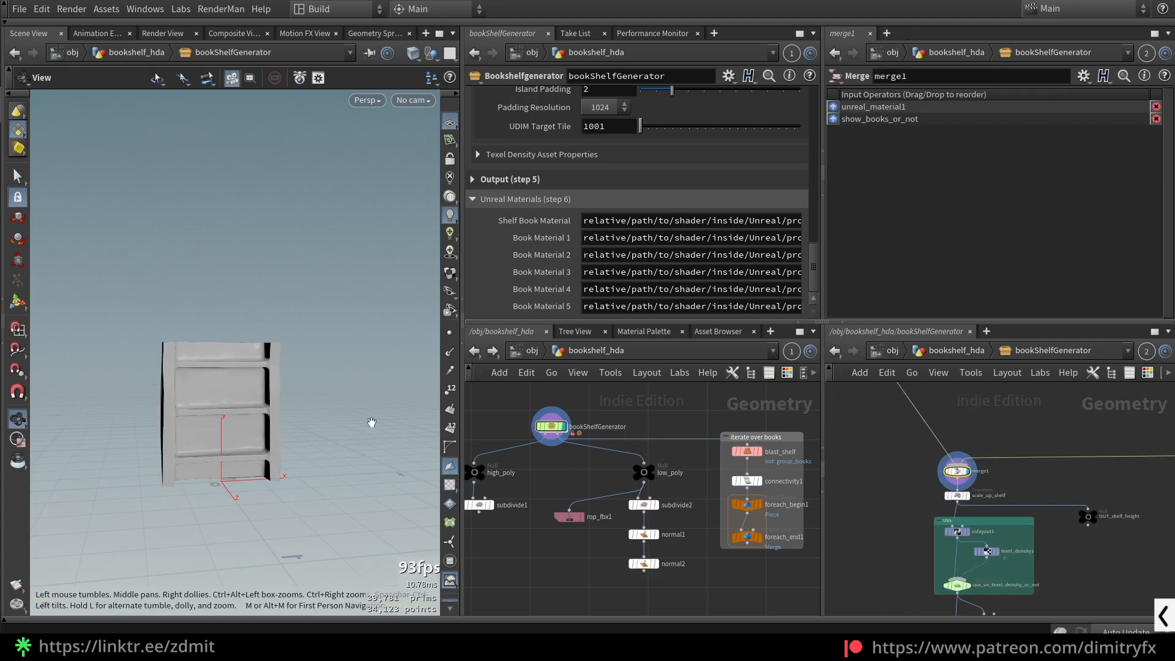
pyautogui.scroll(10, 600, 200)
pyautogui.scroll(8, 600, 199)
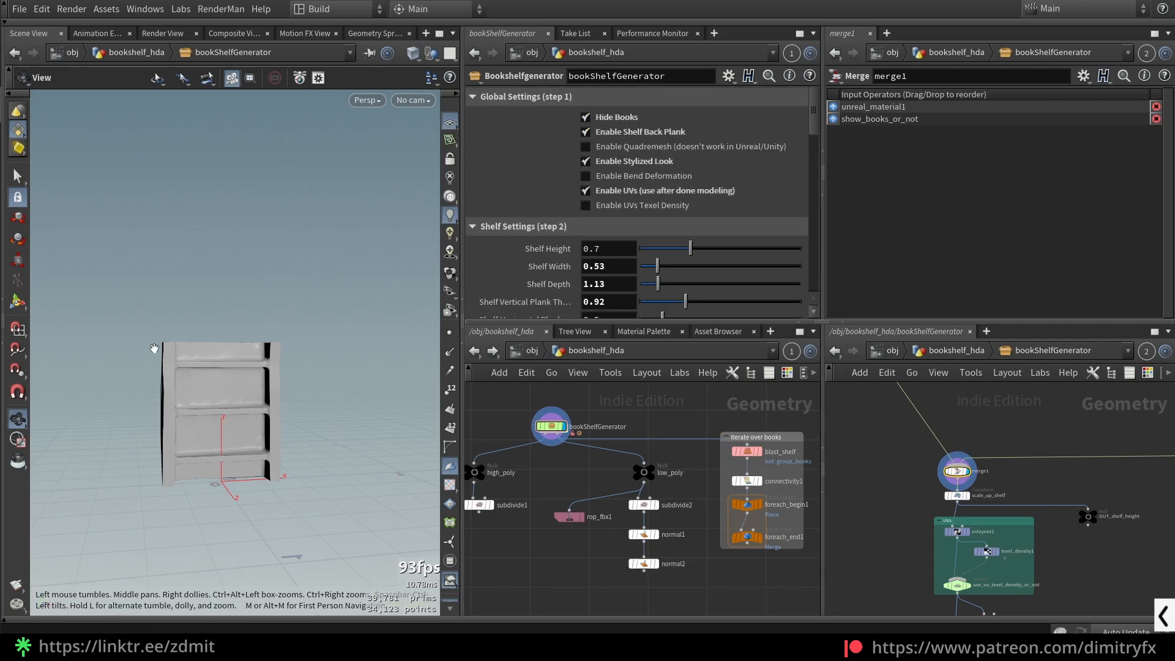
# Step: Turn off Hide Books in the Global Settings so the generator outputs the books on the shelf
pyautogui.scroll(2, 221, 393)
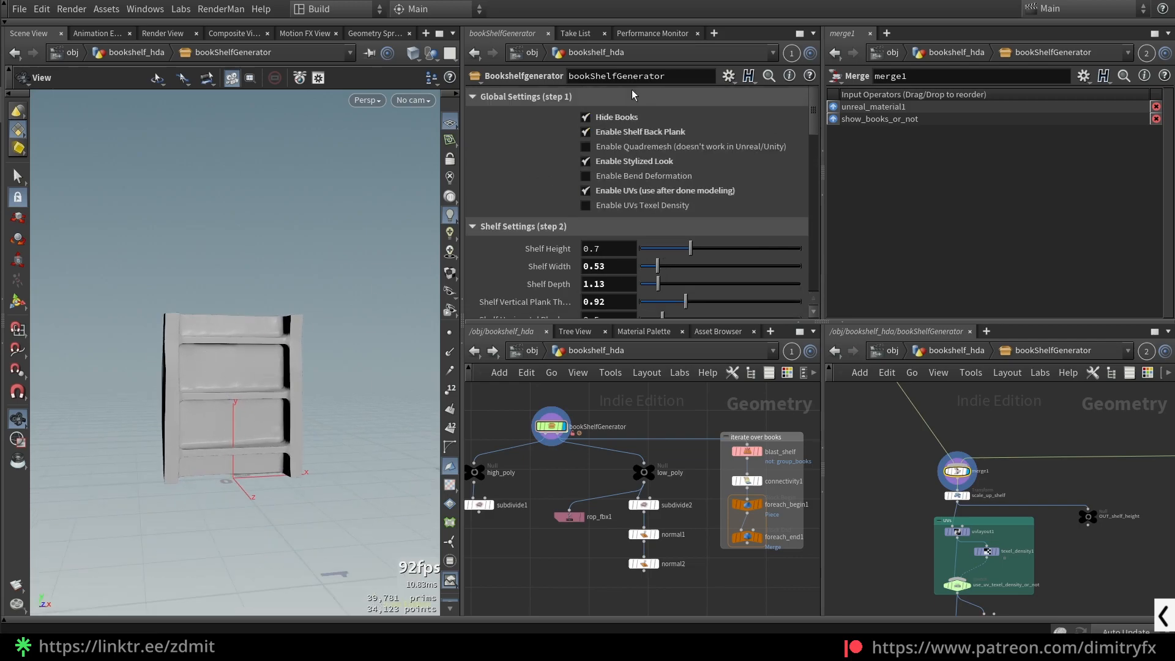
pyautogui.click(586, 117)
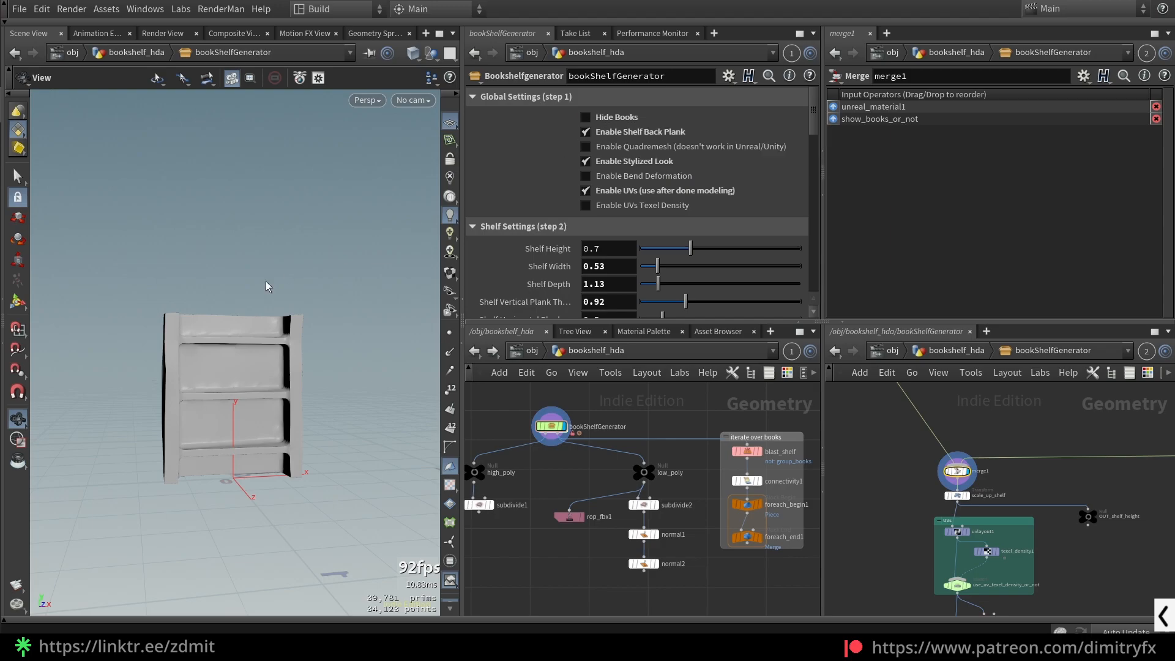
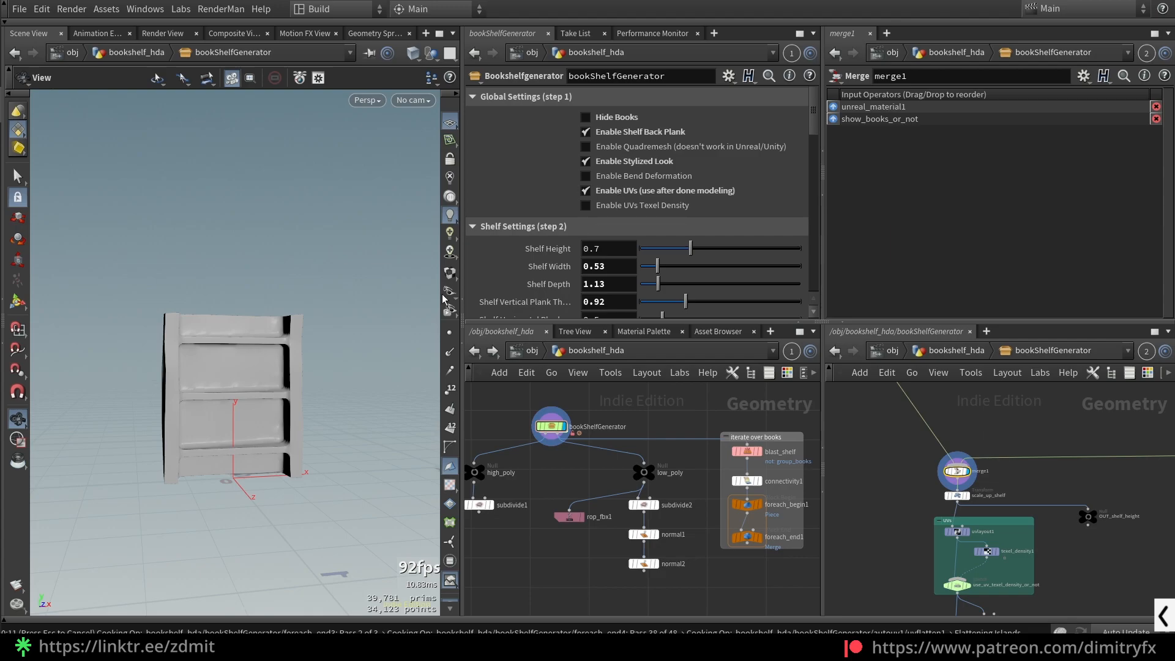
pyautogui.moveTo(286, 362); pyautogui.dragTo(296, 364)
pyautogui.moveTo(276, 256); pyautogui.dragTo(294, 287)
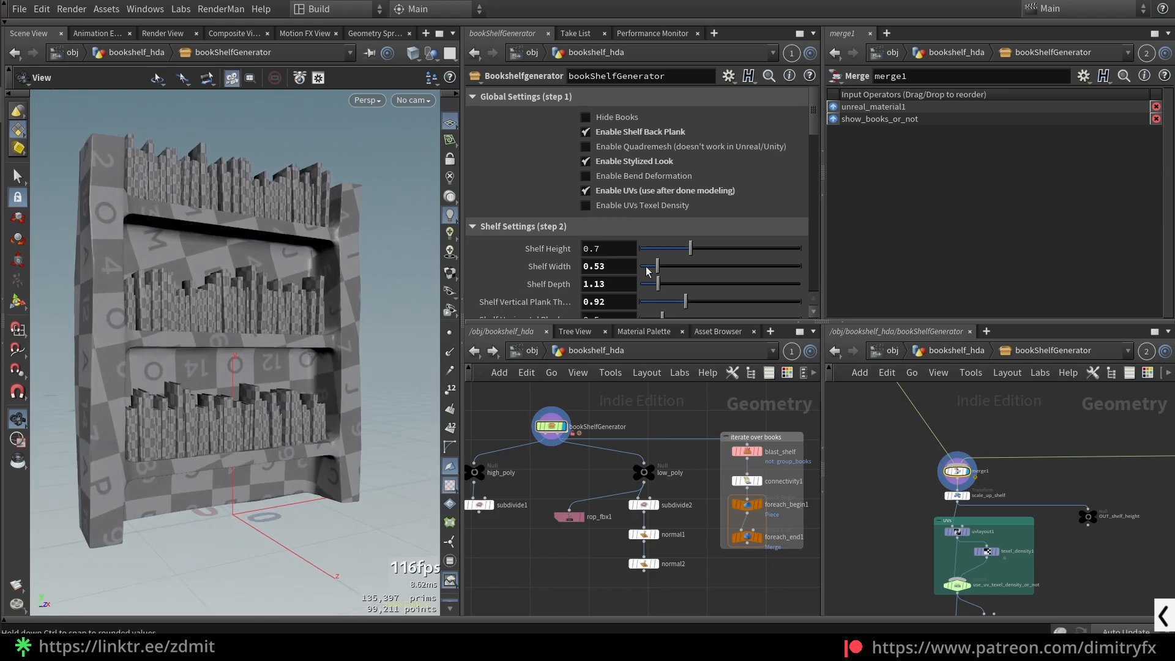
# Step: Examine the UV checker pattern on the books and on the shelf's side plank up close
pyautogui.moveTo(255, 341); pyautogui.dragTo(298, 354)
pyautogui.moveTo(299, 362); pyautogui.dragTo(363, 343, button='right')
pyautogui.moveTo(373, 373); pyautogui.dragTo(362, 390)
pyautogui.moveTo(362, 391); pyautogui.dragTo(271, 386, button='middle')
pyautogui.moveTo(271, 386); pyautogui.dragTo(319, 324, button='right')
pyautogui.moveTo(294, 401); pyautogui.dragTo(296, 314, button='middle')
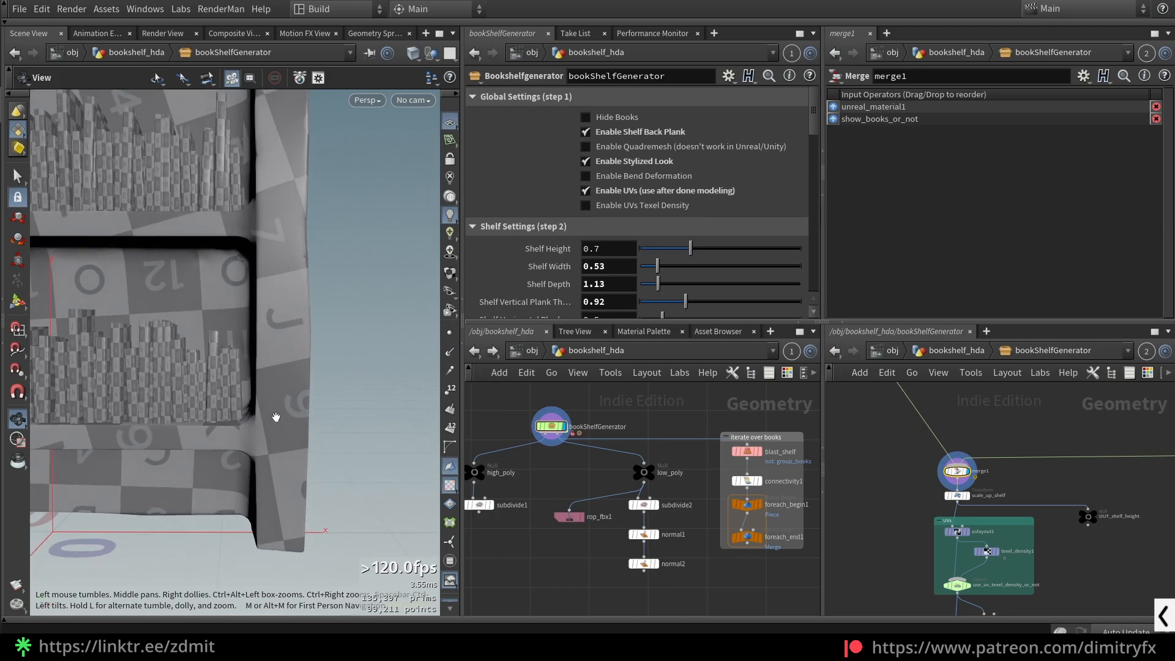
pyautogui.scroll(2, 276, 416)
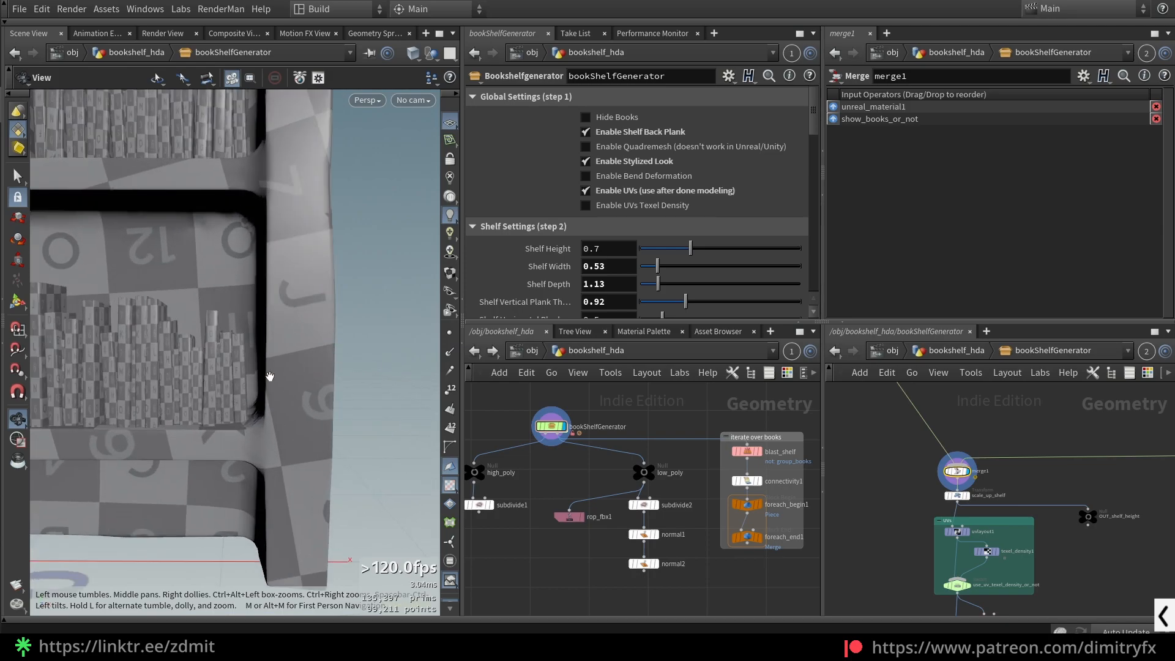
# Step: Enable UVs Texel Density on the generator and examine the checker scale on the books and shelf
pyautogui.click(586, 205)
pyautogui.moveTo(250, 406); pyautogui.dragTo(260, 404)
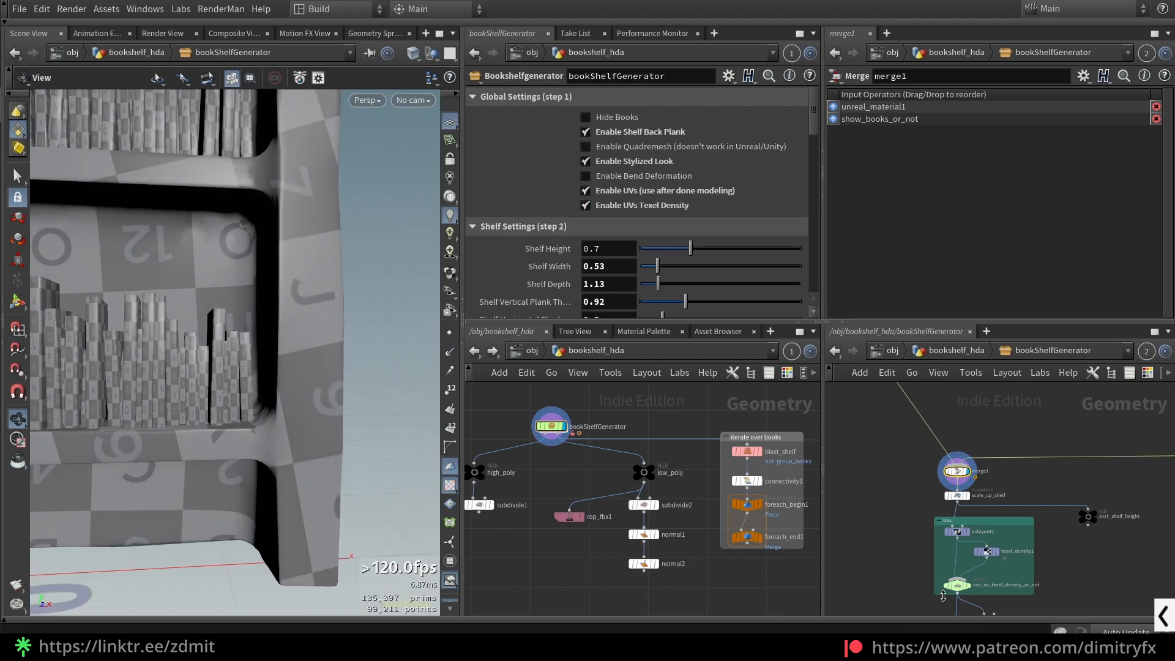
pyautogui.moveTo(573, 416); pyautogui.dragTo(561, 462)
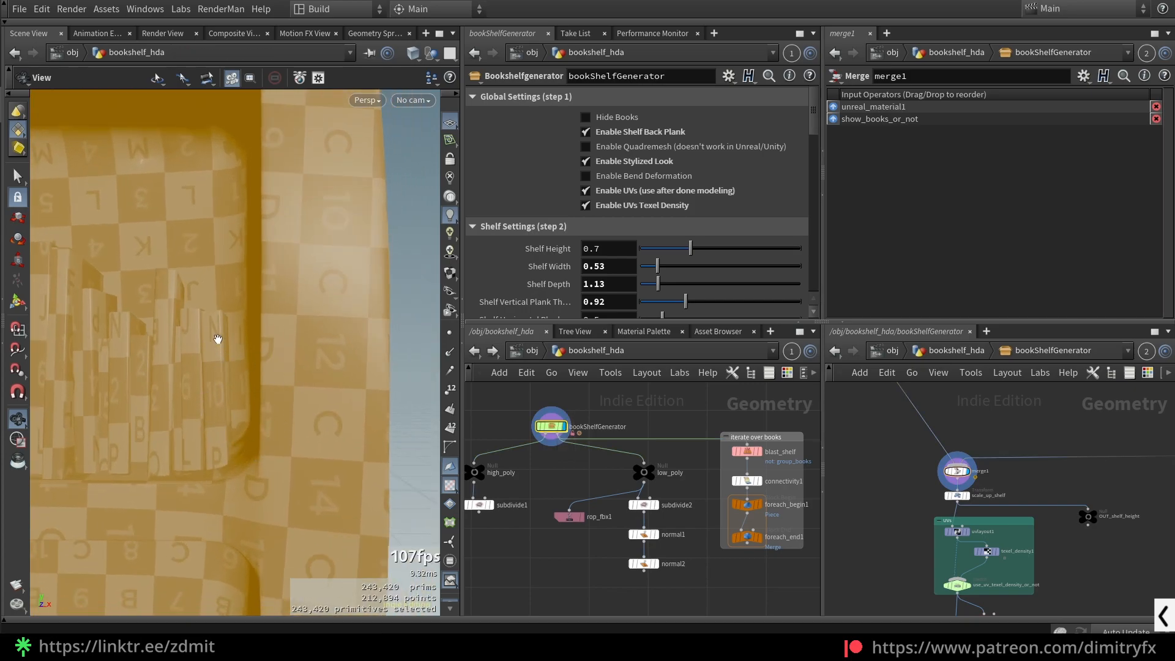
pyautogui.moveTo(205, 410); pyautogui.dragTo(261, 354, button='middle')
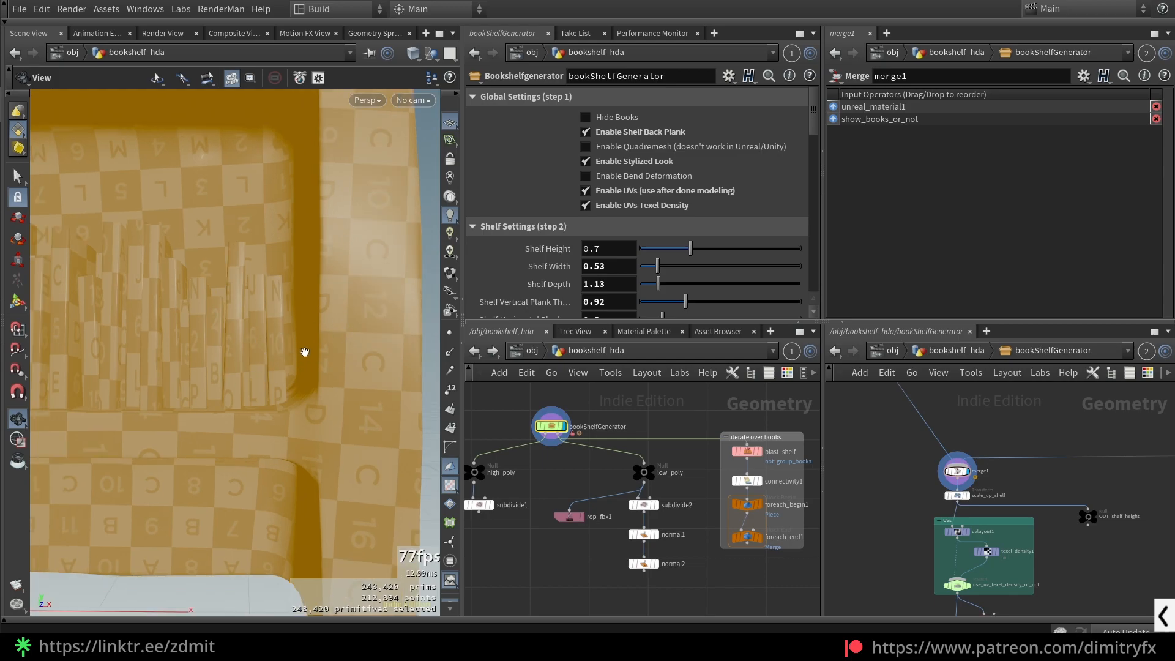
pyautogui.scroll(-5, 305, 352)
pyautogui.moveTo(333, 419); pyautogui.dragTo(239, 414)
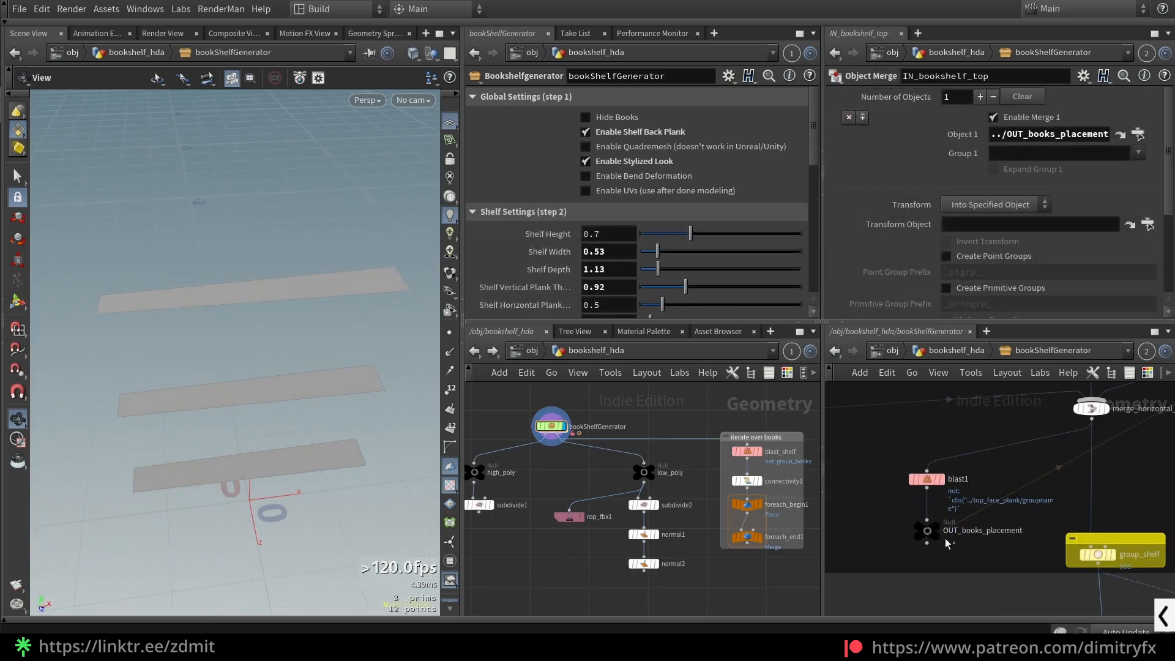
# Step: Trace the network from OUT_books_placement to the IN_bookshelf_top import and the book loop below it
pyautogui.moveTo(953, 543); pyautogui.dragTo(908, 526)
pyautogui.scroll(-5, 1046, 520)
pyautogui.moveTo(1083, 506); pyautogui.dragTo(890, 606, button='middle')
pyautogui.scroll(5, 993, 529)
pyautogui.scroll(3, 1088, 515)
pyautogui.moveTo(1088, 516); pyautogui.dragTo(979, 475)
pyautogui.scroll(1, 1044, 520)
pyautogui.scroll(-4, 1042, 520)
pyautogui.scroll(-1, 1052, 522)
pyautogui.moveTo(1059, 525); pyautogui.dragTo(1041, 431, button='middle')
# Step: Try adding a For-Each Connected Piece loop in the book network
pyautogui.press('Tab')
pyautogui.write('for')
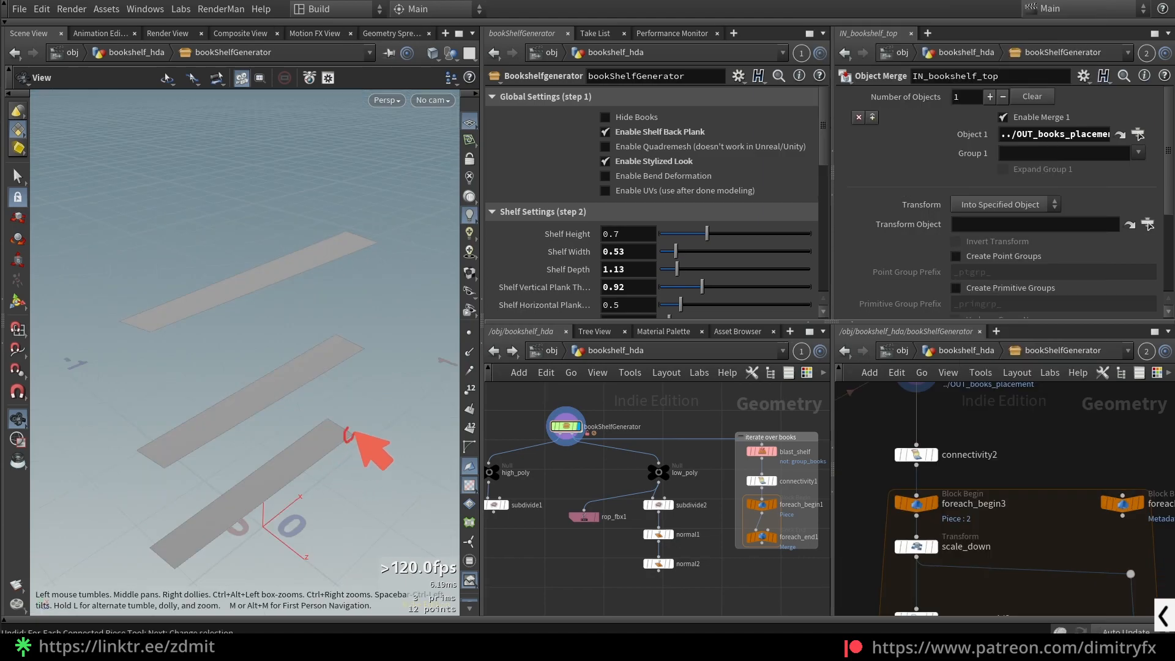
pyautogui.moveTo(354, 433); pyautogui.dragTo(355, 439)
pyautogui.moveTo(352, 353); pyautogui.dragTo(363, 353)
pyautogui.moveTo(367, 241); pyautogui.dragTo(360, 245)
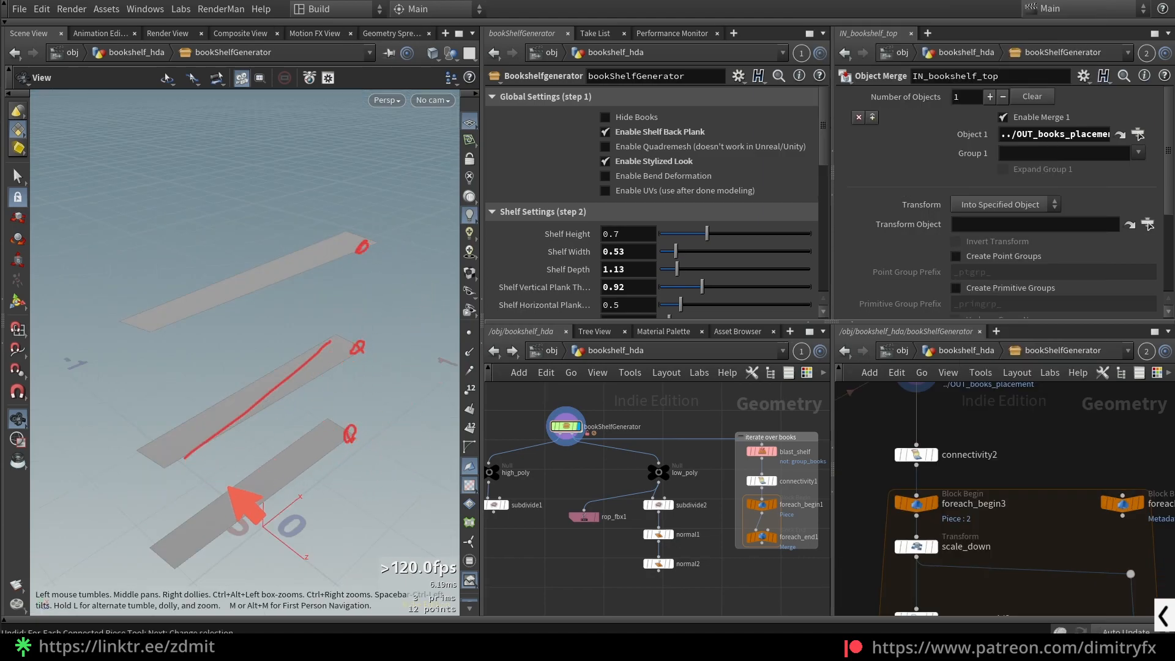
# Step: Inspect the connectivity2 node's connectivity type and attribute settings above the loop
pyautogui.click(916, 454)
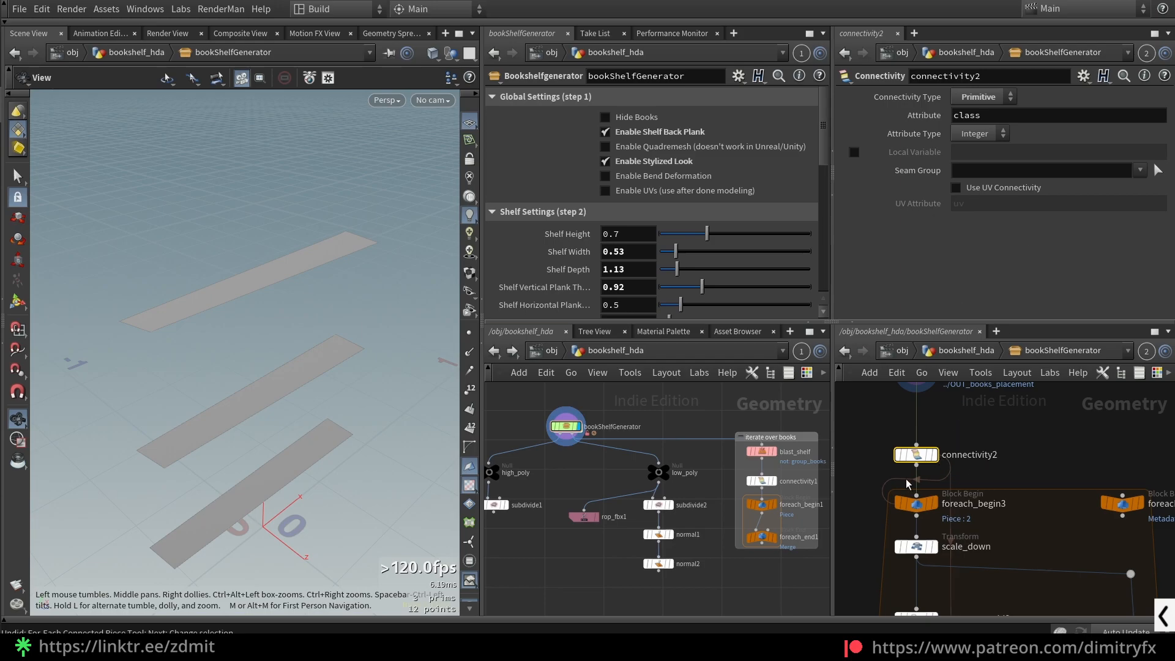
pyautogui.scroll(-2, 976, 532)
pyautogui.scroll(3, 1013, 522)
pyautogui.moveTo(963, 523); pyautogui.dragTo(978, 512, button='middle')
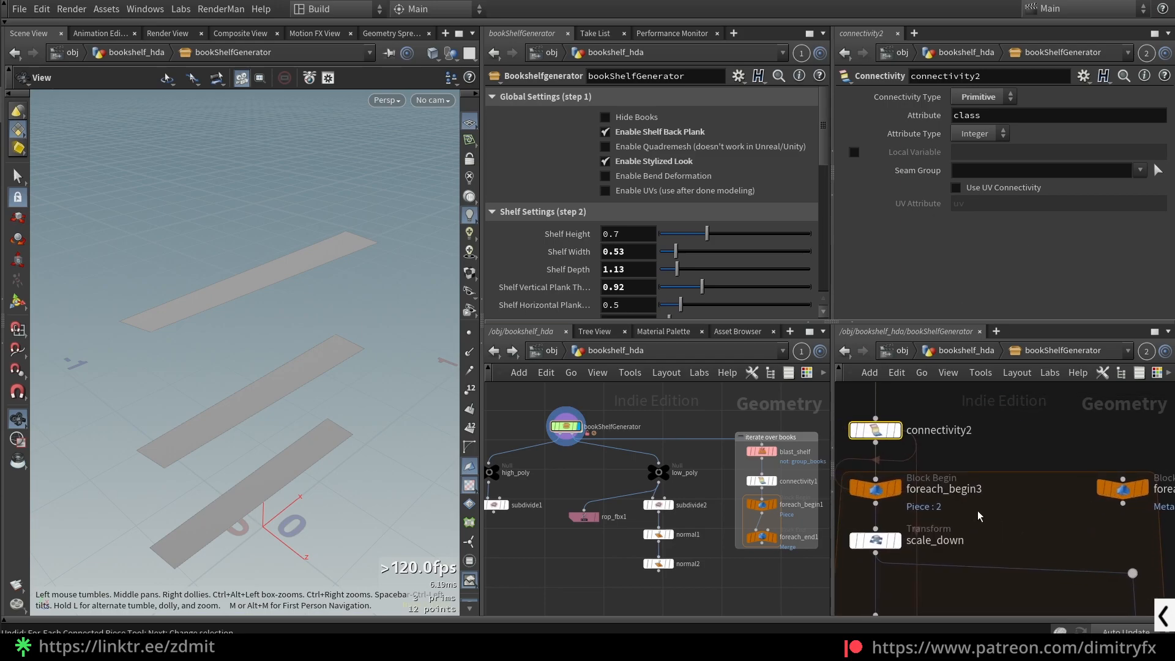
pyautogui.scroll(-1, 978, 511)
# Step: Select the foreach_begin3 block and inspect its method and block path
pyautogui.click(925, 494)
pyautogui.scroll(1, 925, 516)
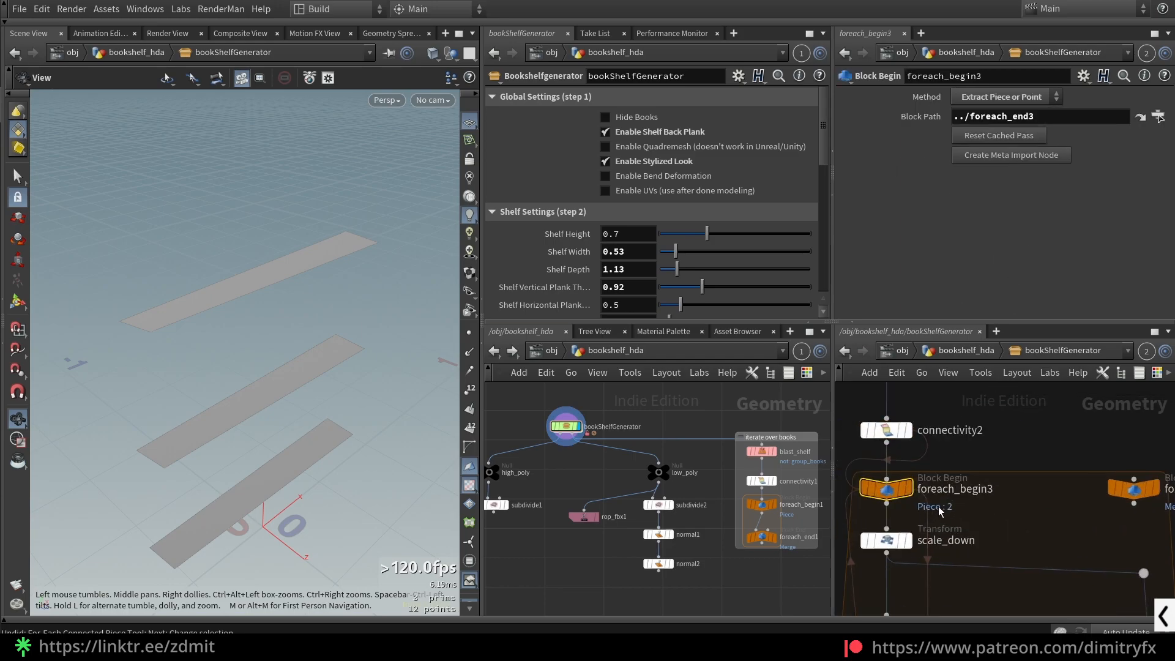
pyautogui.click(997, 99)
pyautogui.click(997, 98)
pyautogui.moveTo(1037, 442); pyautogui.dragTo(955, 439, button='middle')
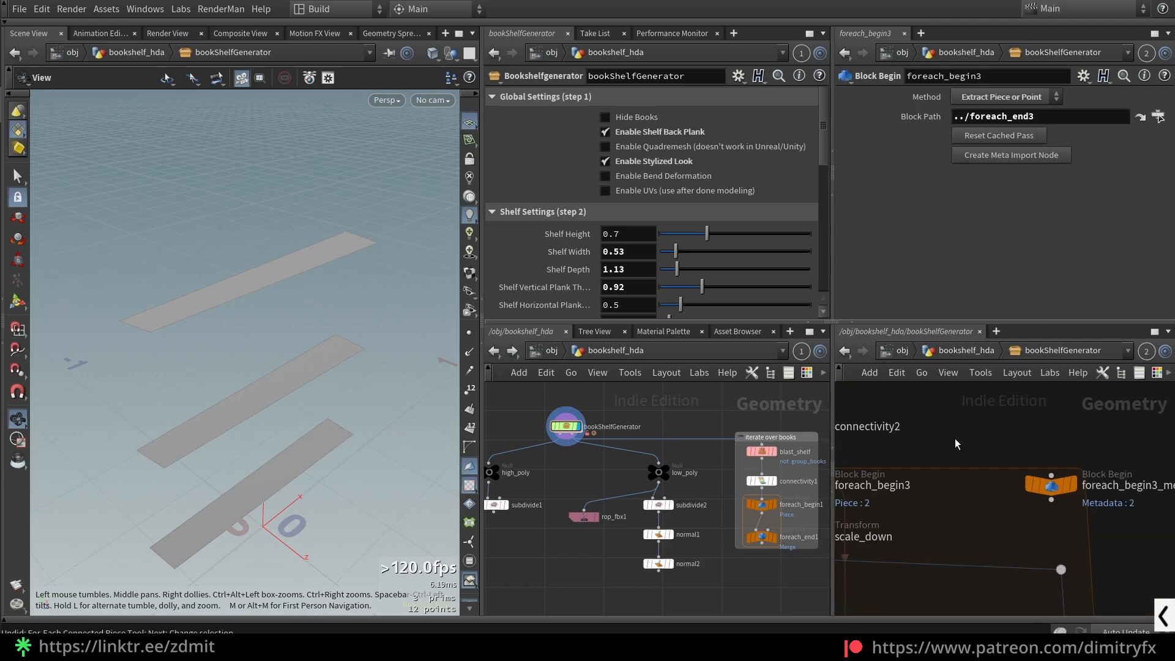
# Step: Inspect the foreach_begin3_metadata1 block and review the chain of nodes inside the book loop
pyautogui.click(1050, 484)
pyautogui.scroll(-8, 980, 498)
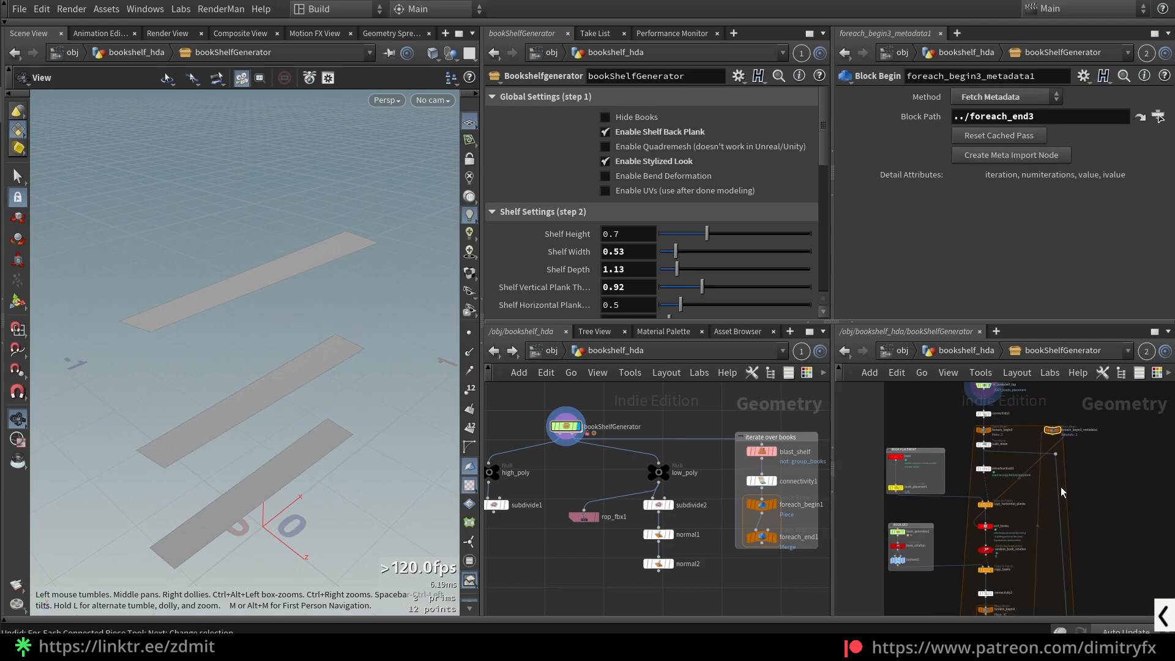
pyautogui.scroll(5, 1005, 457)
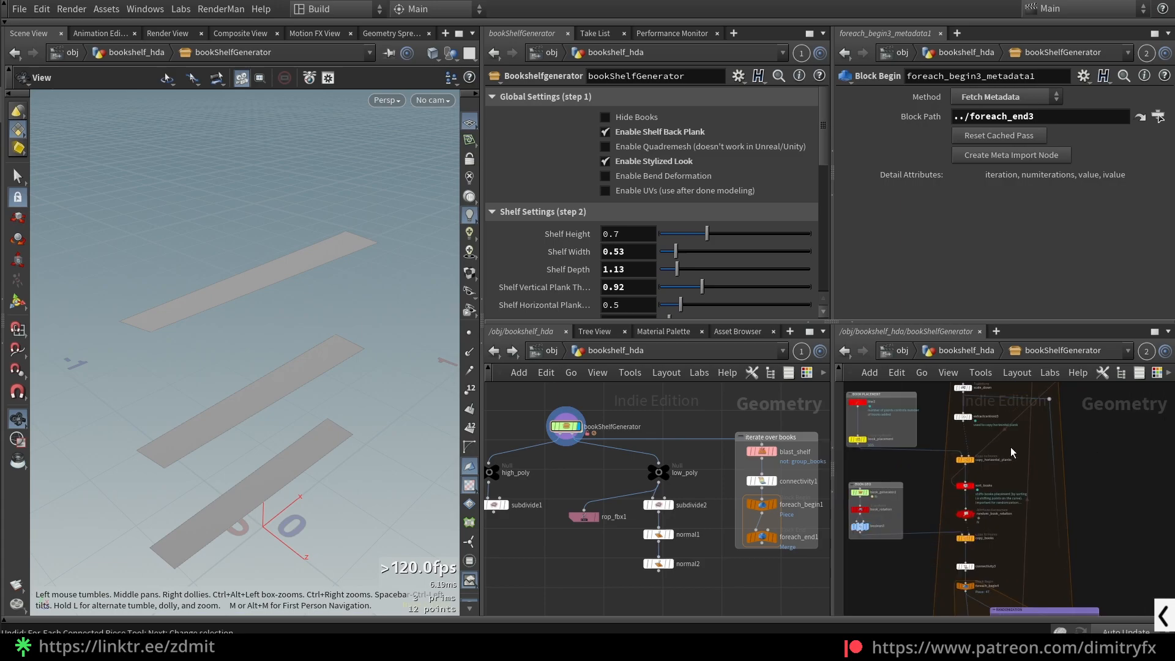
pyautogui.scroll(2, 988, 470)
pyautogui.scroll(-5, 998, 529)
pyautogui.moveTo(991, 570); pyautogui.dragTo(1026, 407, button='middle')
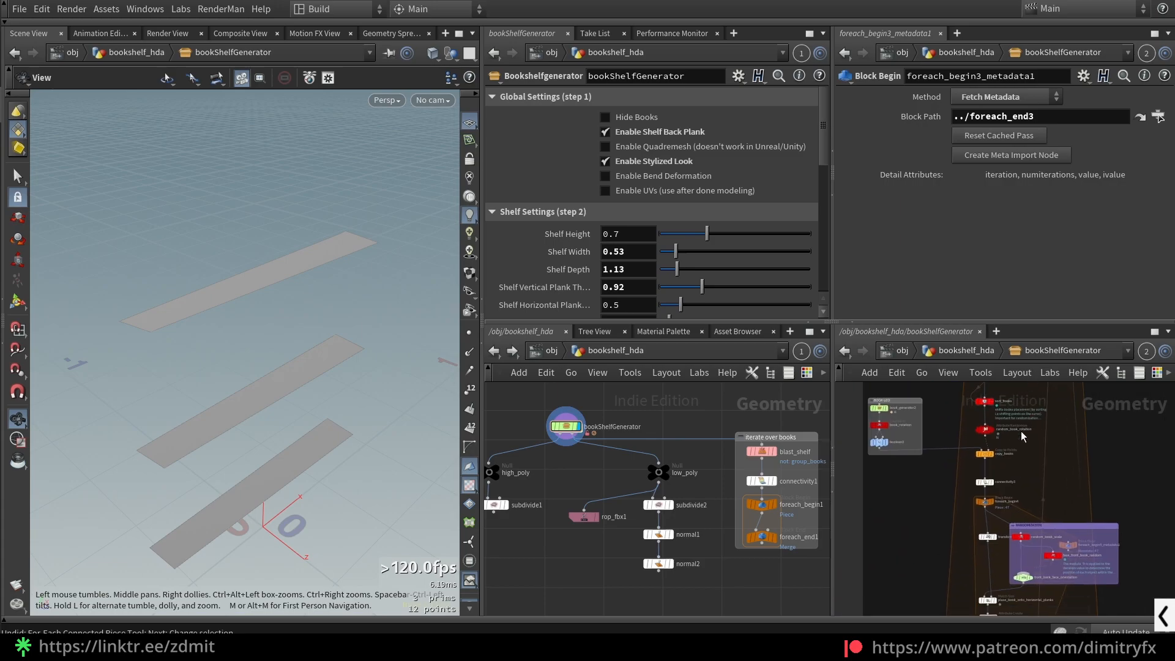
pyautogui.scroll(5, 1000, 463)
# Step: Inspect the scale_down node's scale and pivot expressions and display its output
pyautogui.click(996, 464)
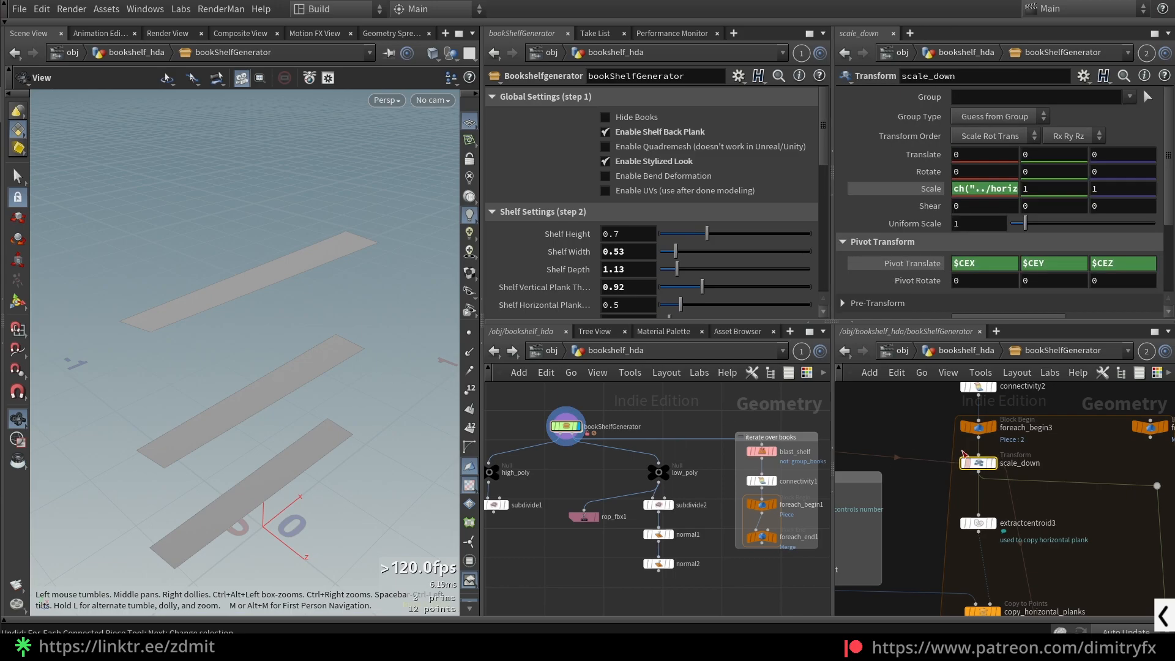
pyautogui.click(994, 464)
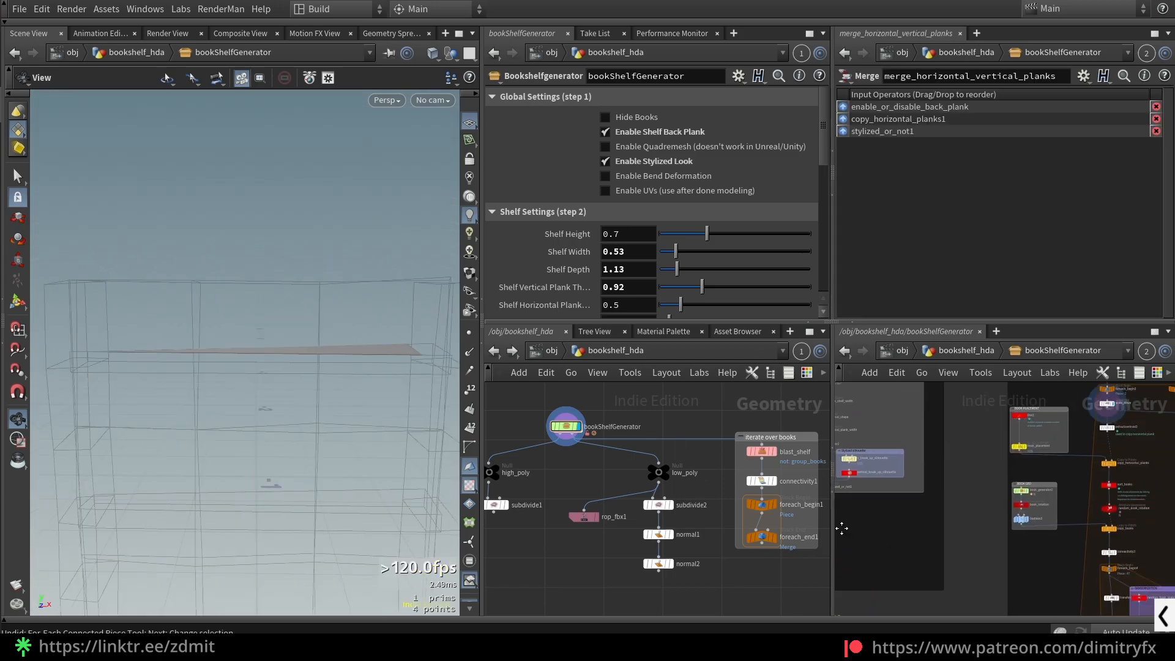
pyautogui.middleClick(1046, 498)
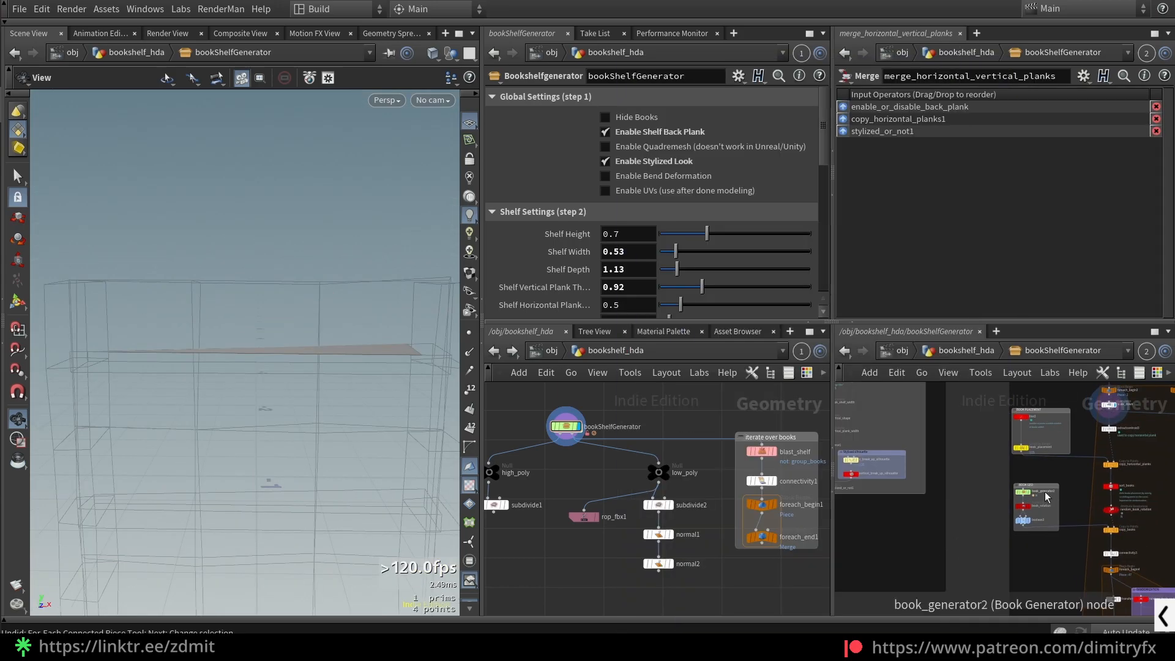
pyautogui.moveTo(1131, 417); pyautogui.dragTo(993, 489, button='middle')
pyautogui.scroll(2, 994, 489)
pyautogui.scroll(8, 336, 343)
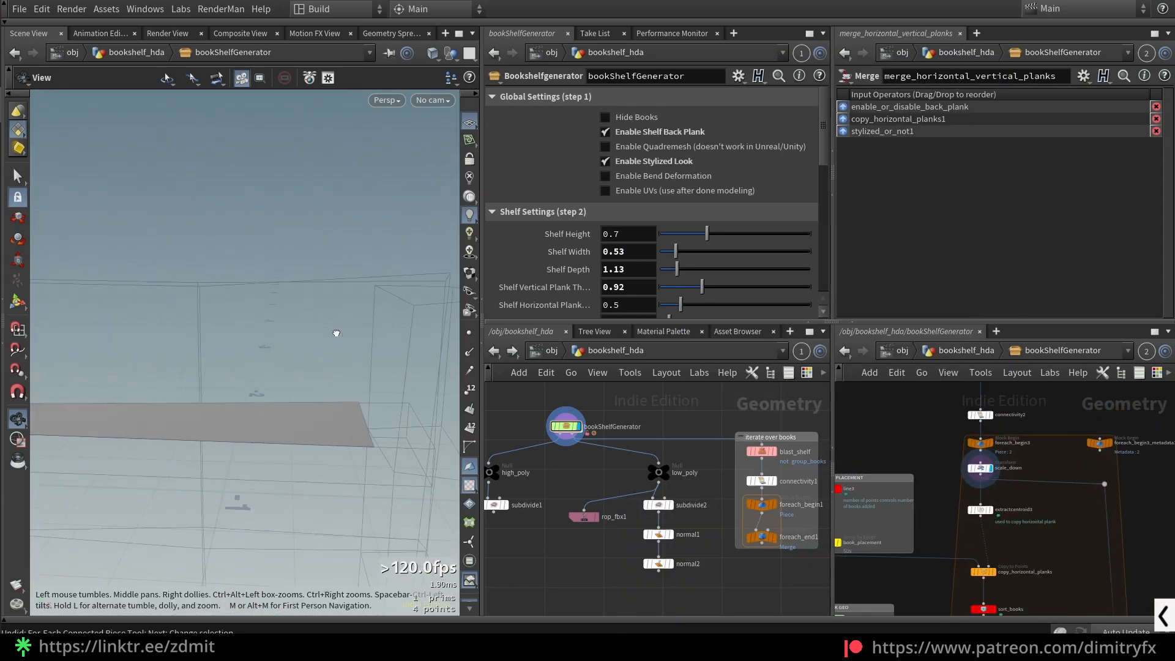
# Step: Compare the plank surface with scale_down bypassed and active, viewing its end against the shelf wireframe
pyautogui.moveTo(329, 324); pyautogui.dragTo(333, 354)
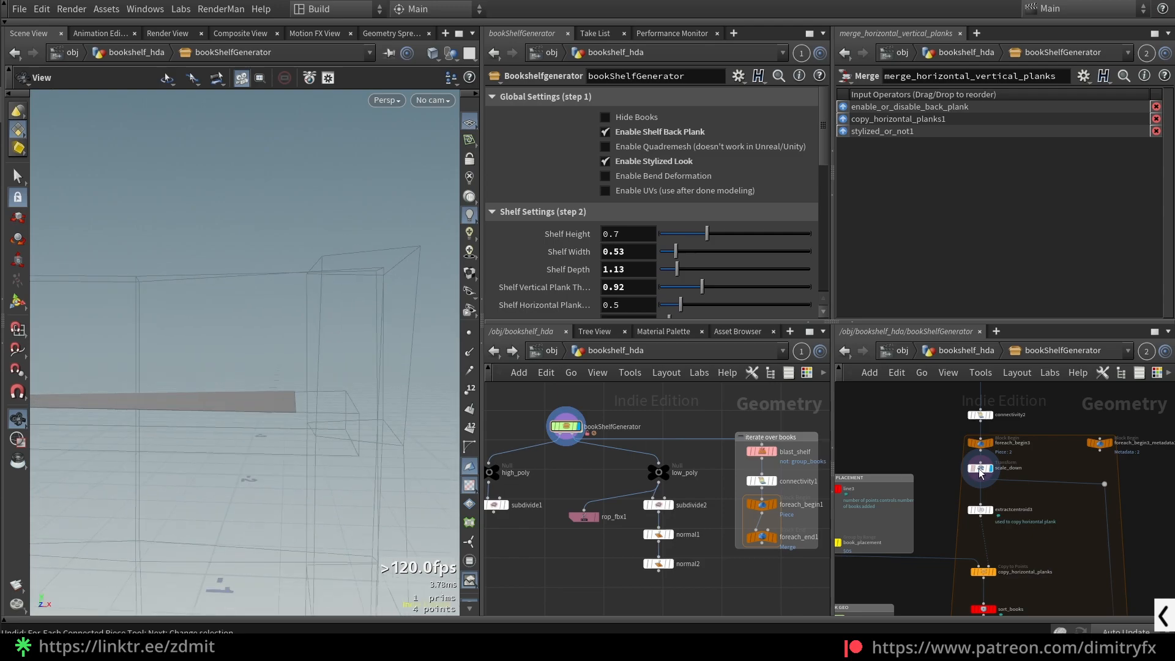
pyautogui.scroll(3, 1022, 486)
pyautogui.moveTo(309, 393); pyautogui.dragTo(252, 371)
pyautogui.click(949, 454)
pyautogui.press('b')
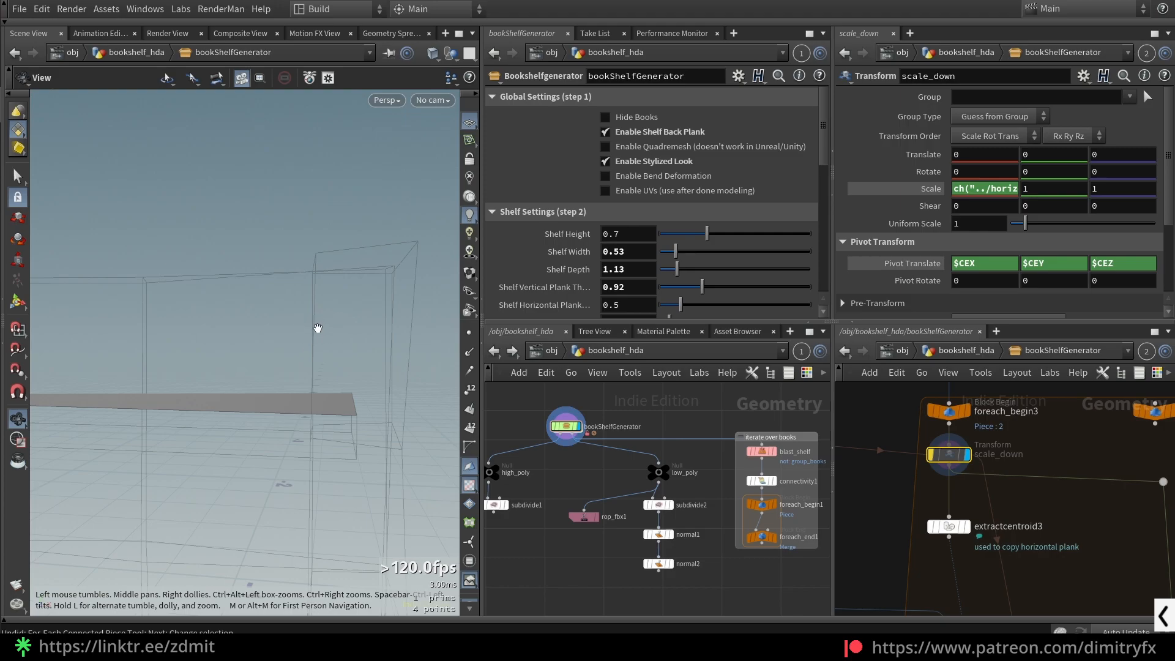
pyautogui.press('b')
# Step: Display extractcentroid3 with point markers on and examine the centroid point within the shelf wireframe
pyautogui.click(948, 526)
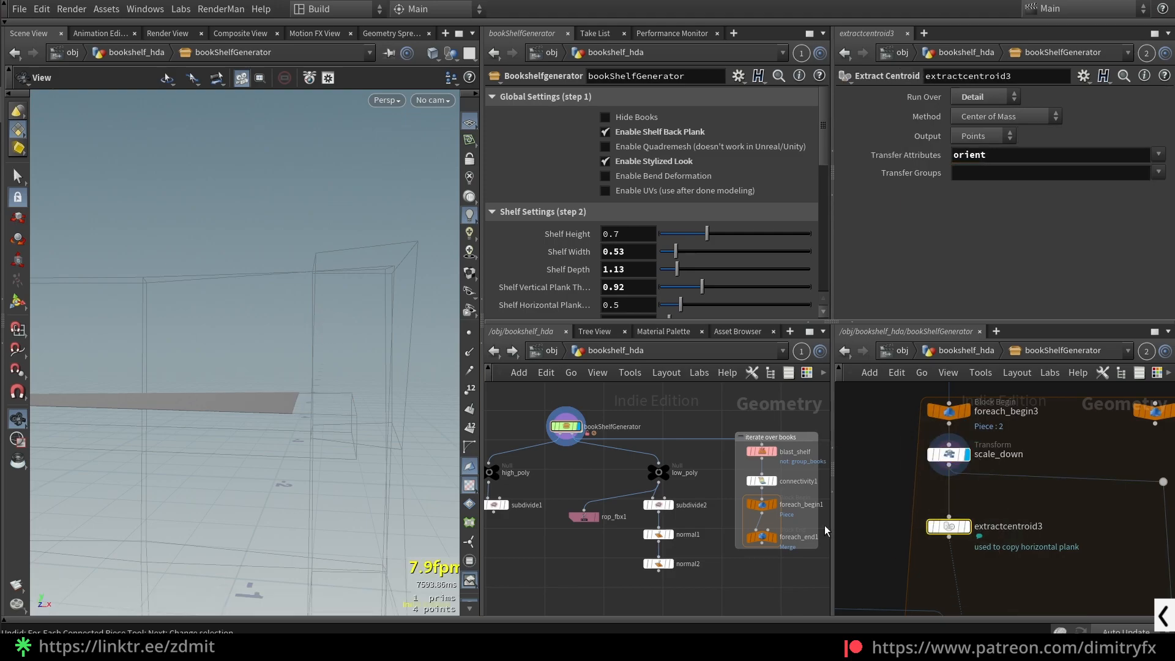
pyautogui.click(966, 526)
pyautogui.press('f')
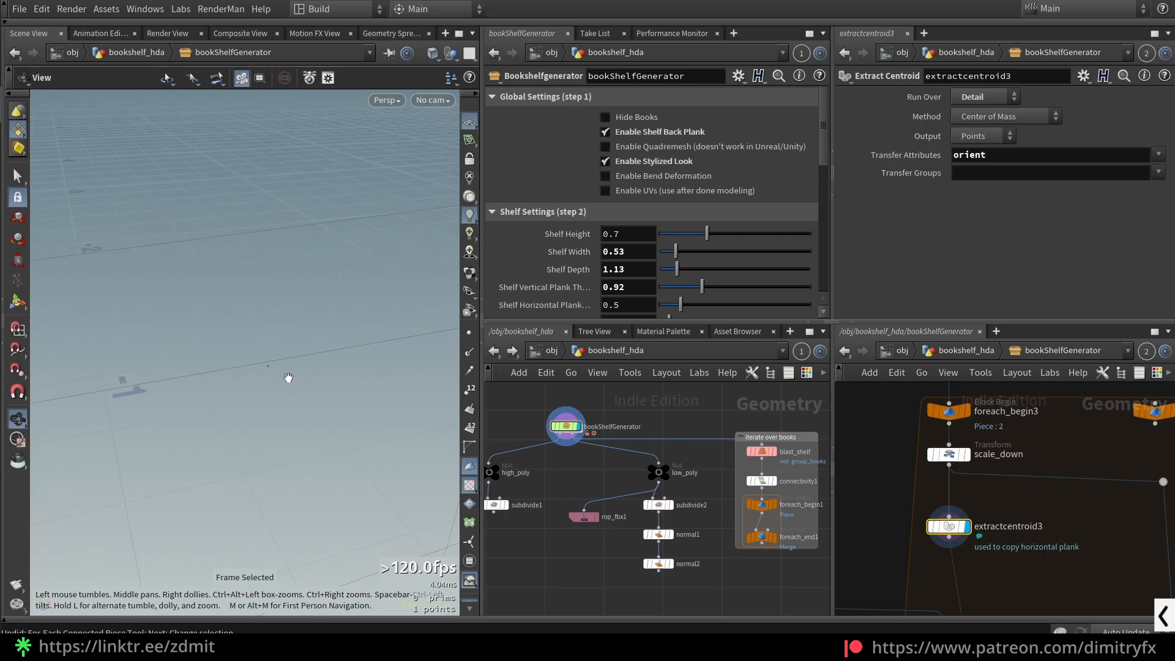
pyautogui.scroll(-5, 327, 346)
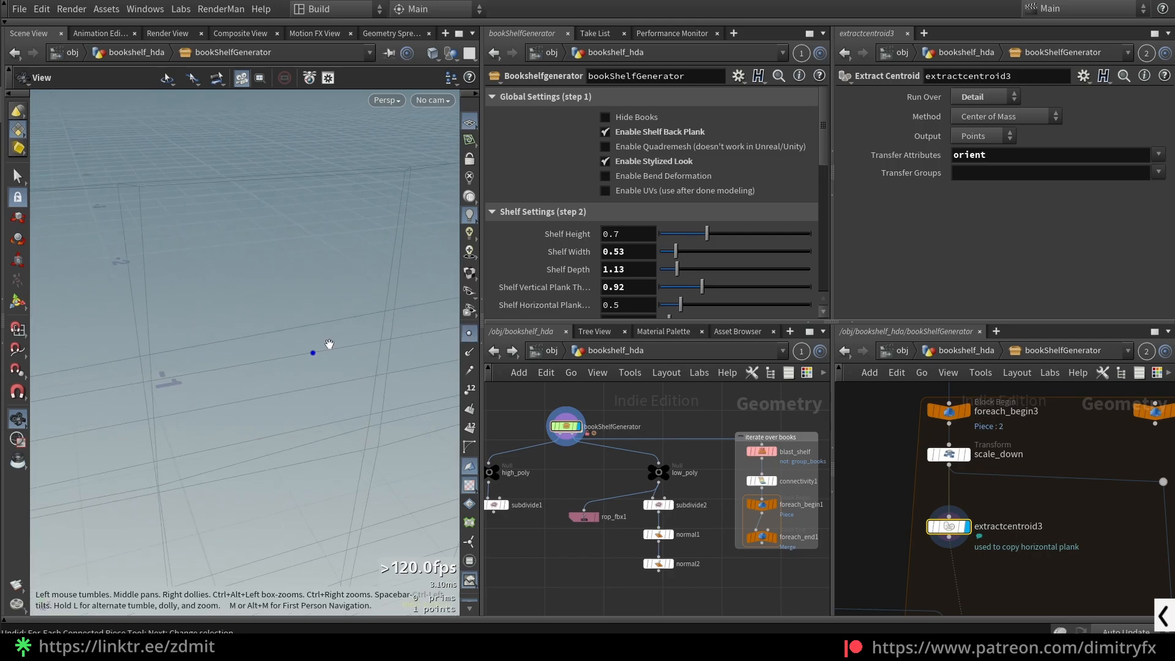
pyautogui.scroll(3, 331, 344)
pyautogui.moveTo(336, 341); pyautogui.dragTo(352, 346)
pyautogui.moveTo(339, 307); pyautogui.dragTo(324, 289, button='middle')
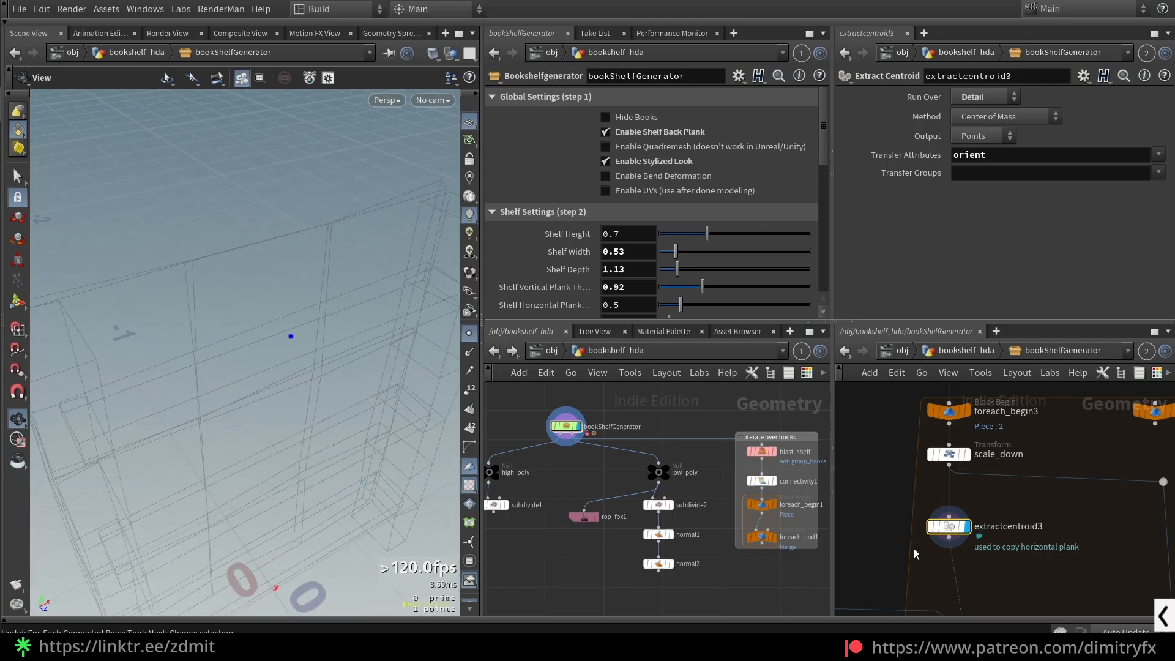
# Step: Display copy_horizontal_planks and examine the row of points copied along the shelf plank
pyautogui.scroll(-3, 922, 554)
pyautogui.moveTo(908, 590); pyautogui.dragTo(955, 488, button='middle')
pyautogui.click(986, 492)
pyautogui.click(998, 491)
pyautogui.press('f')
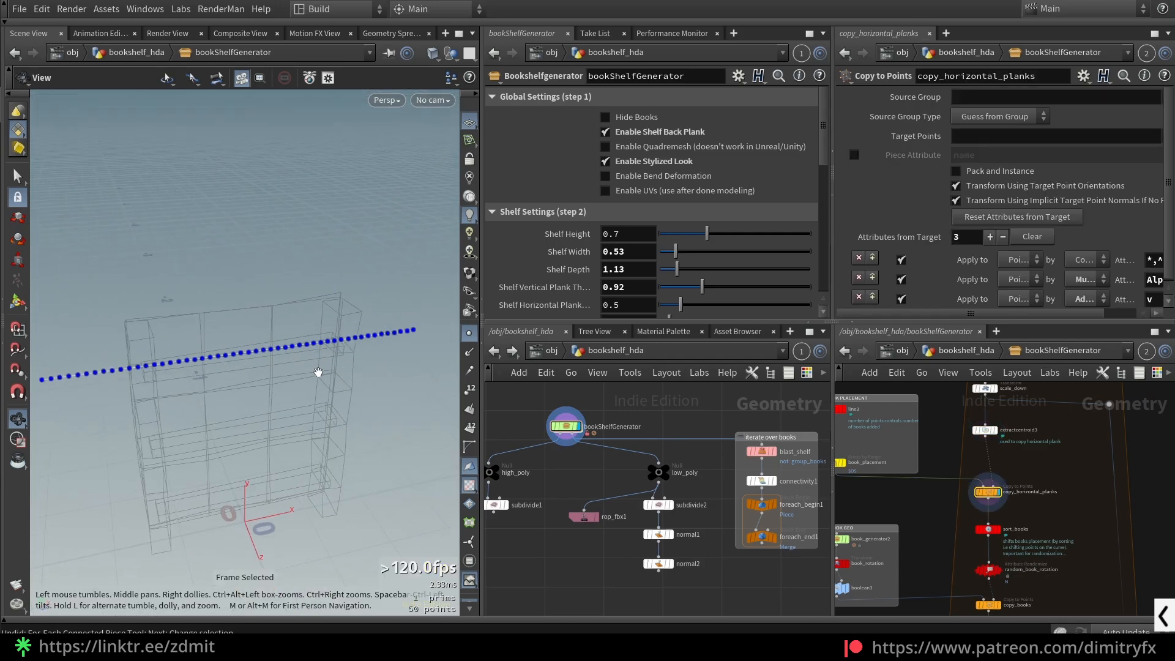
pyautogui.moveTo(319, 370); pyautogui.dragTo(309, 356)
pyautogui.moveTo(191, 334); pyautogui.dragTo(213, 352)
pyautogui.moveTo(300, 365); pyautogui.dragTo(274, 380)
pyautogui.moveTo(920, 507); pyautogui.dragTo(952, 512, button='middle')
pyautogui.moveTo(427, 338); pyautogui.dragTo(383, 326)
pyautogui.moveTo(232, 354); pyautogui.dragTo(183, 332)
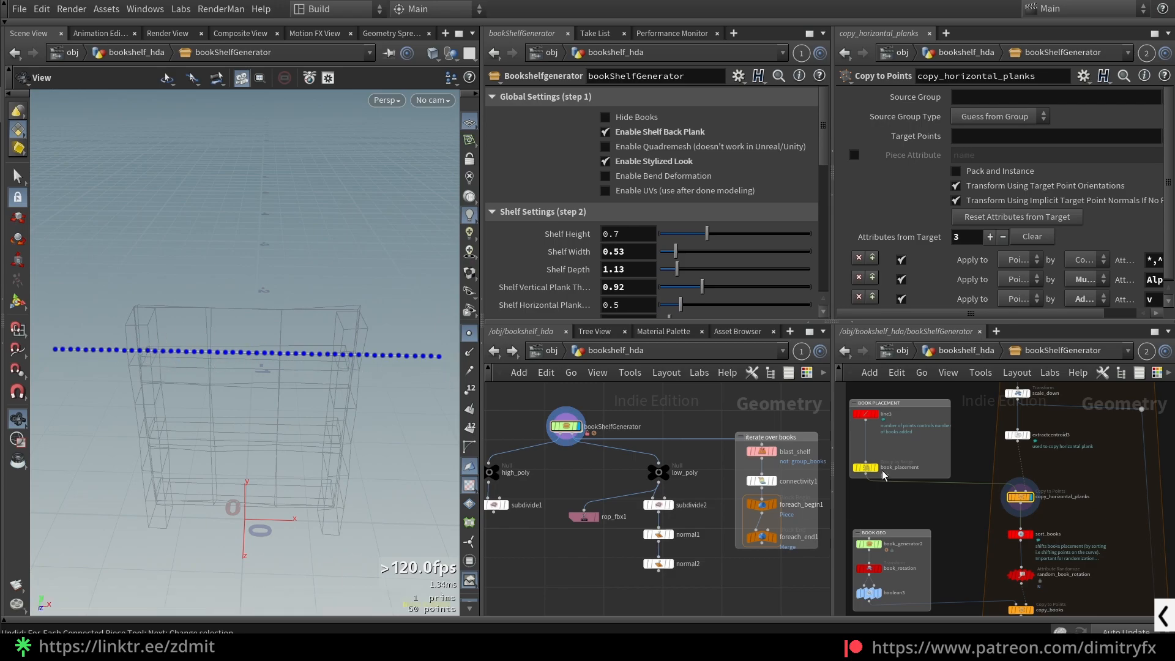
# Step: Select line3 in the BOOK PLACEMENT box and inspect the expression driving its Points parameter
pyautogui.scroll(3, 875, 422)
pyautogui.click(888, 403)
pyautogui.moveTo(888, 442); pyautogui.dragTo(906, 456, button='middle')
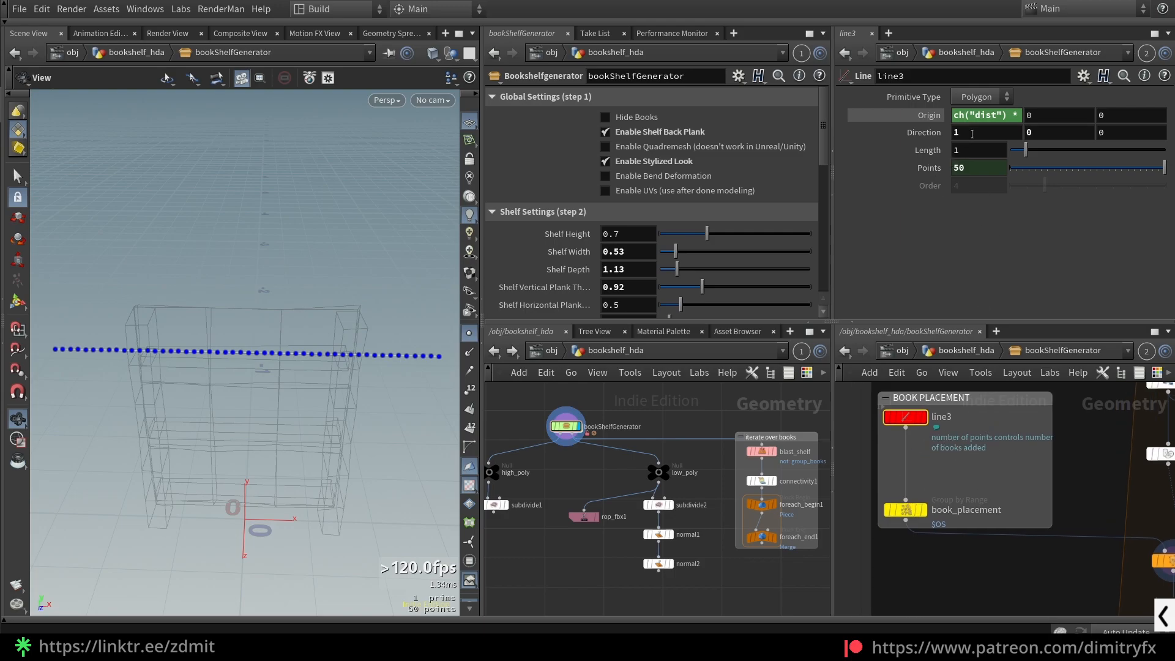
pyautogui.click(932, 172)
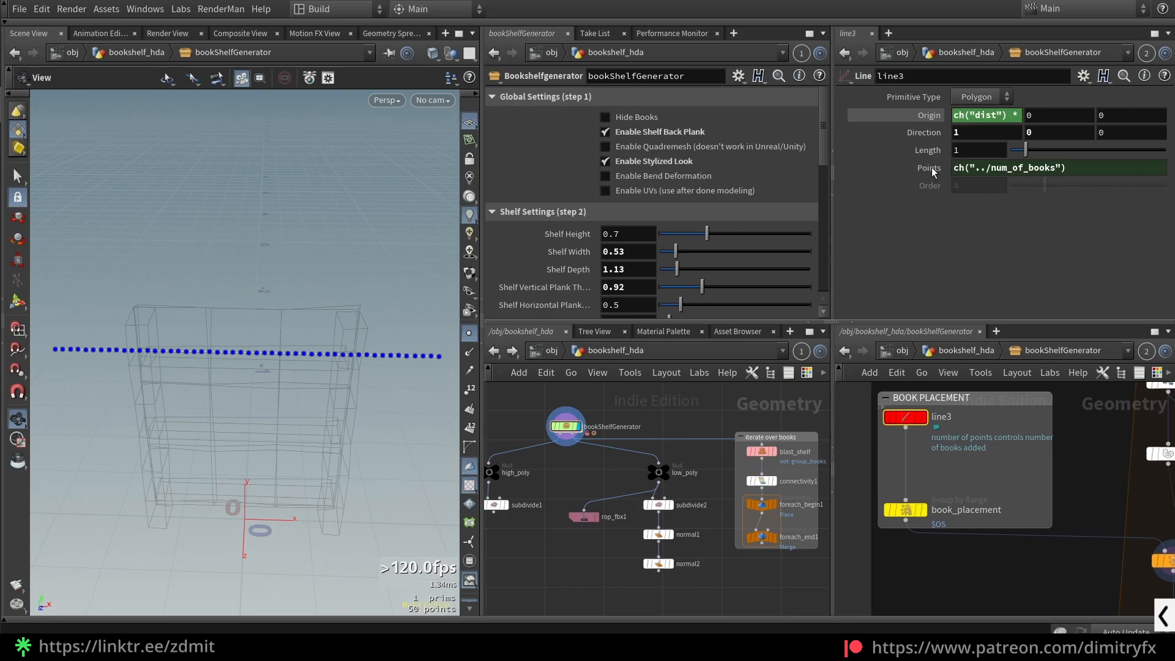
pyautogui.click(932, 169)
# Step: Reveal line3's Origin expression, try a different Length and undo that change
pyautogui.click(930, 116)
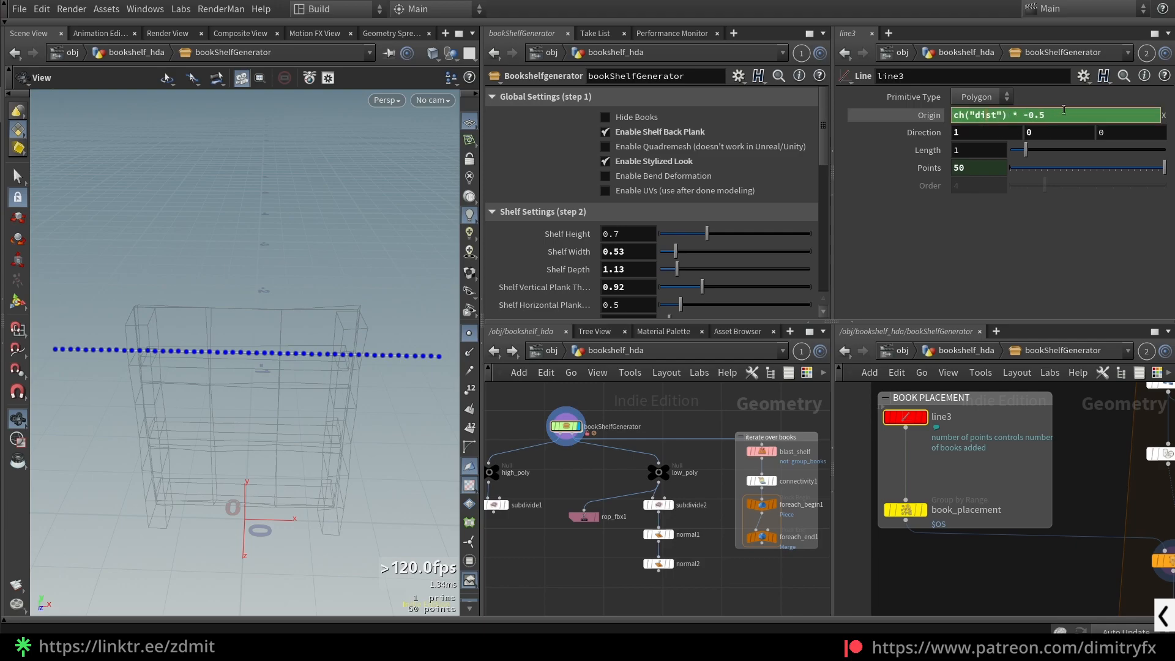
pyautogui.moveTo(1038, 153); pyautogui.dragTo(1034, 151)
pyautogui.hotkey('ctrl', 'z')
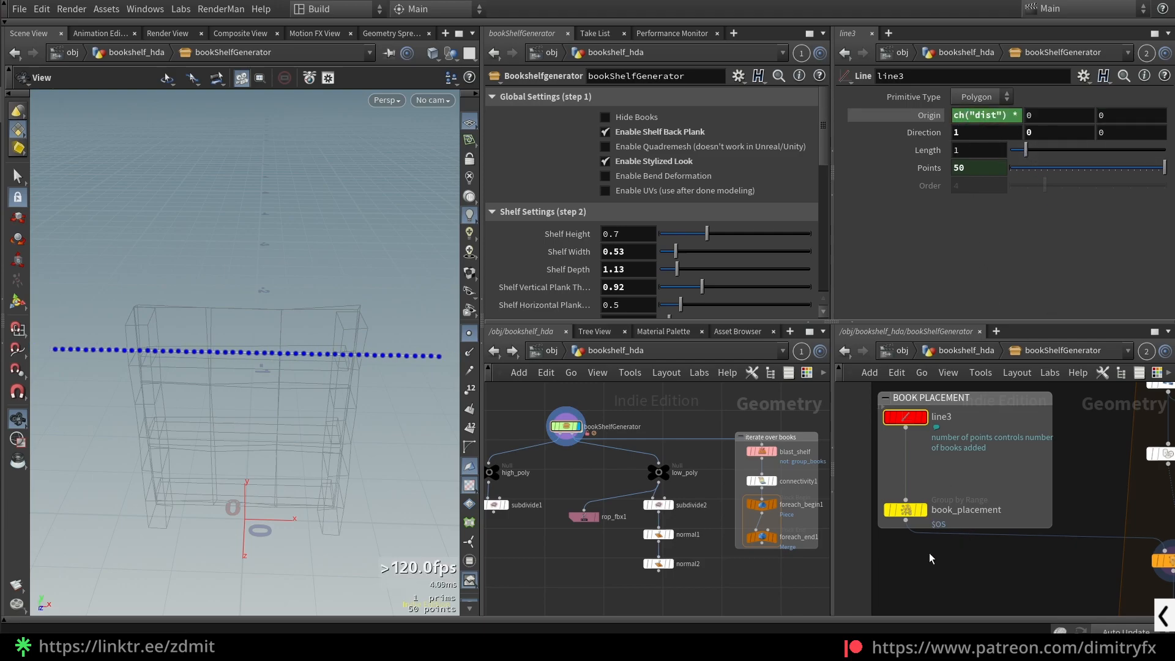
# Step: Display the book_placement group node and examine its grouped points and range settings
pyautogui.click(896, 506)
pyautogui.scroll(3, 963, 537)
pyautogui.moveTo(963, 538); pyautogui.dragTo(1020, 499, button='middle')
pyautogui.press('r')
pyautogui.hotkey('space', 'f')
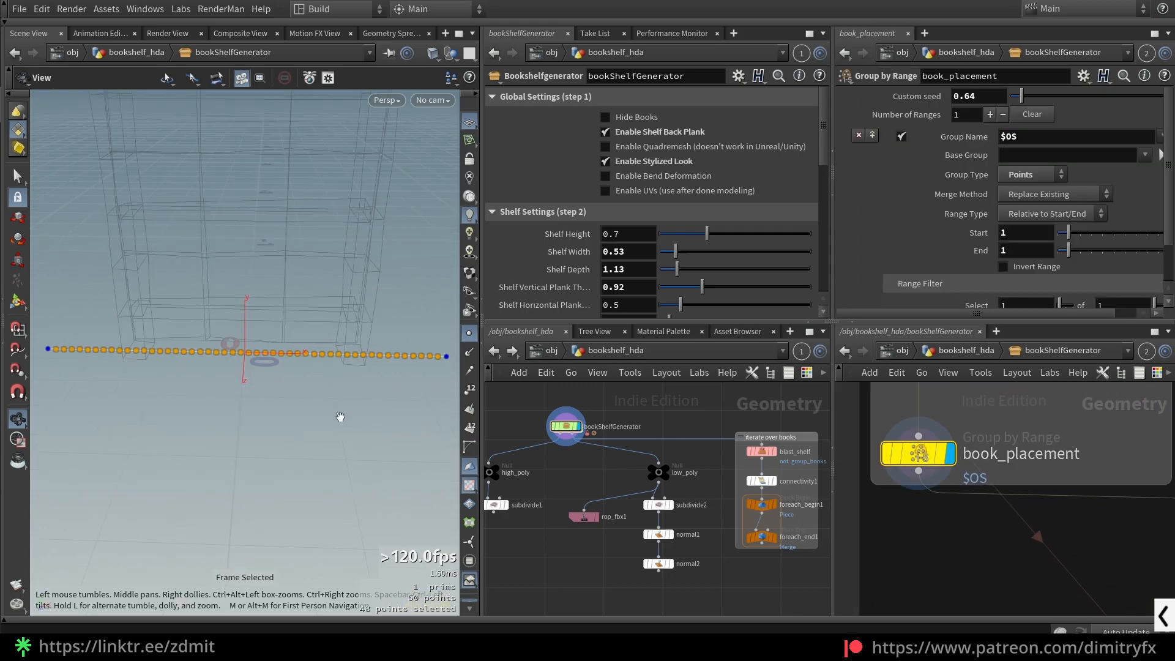
pyautogui.moveTo(338, 401); pyautogui.dragTo(361, 370)
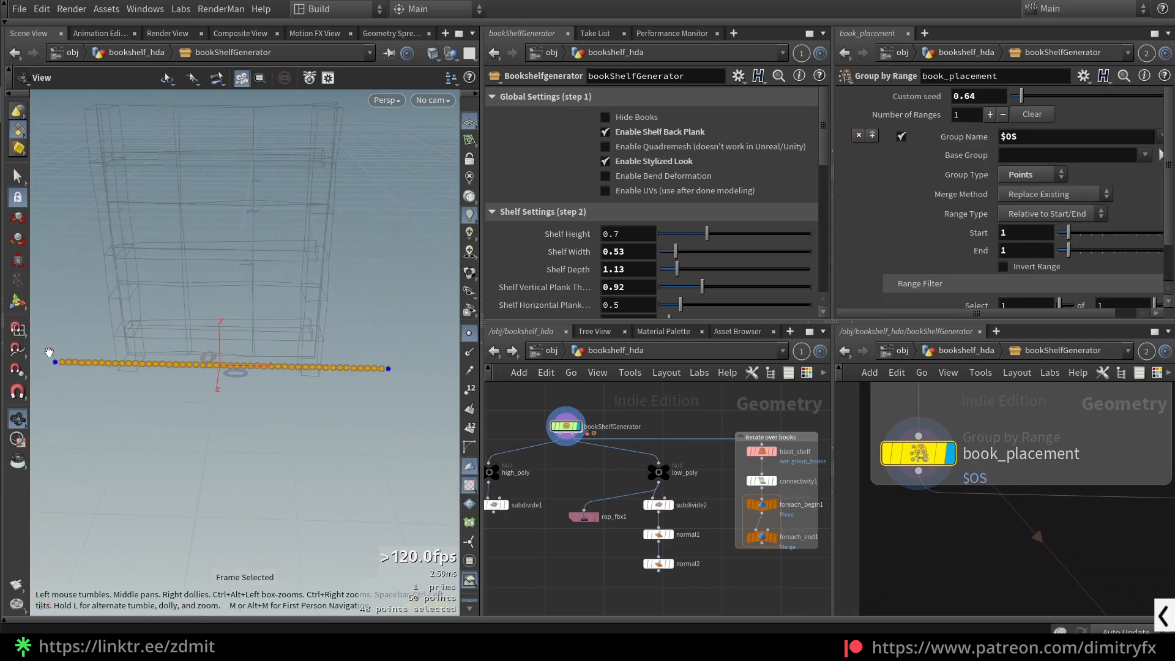
pyautogui.scroll(-3, 1083, 269)
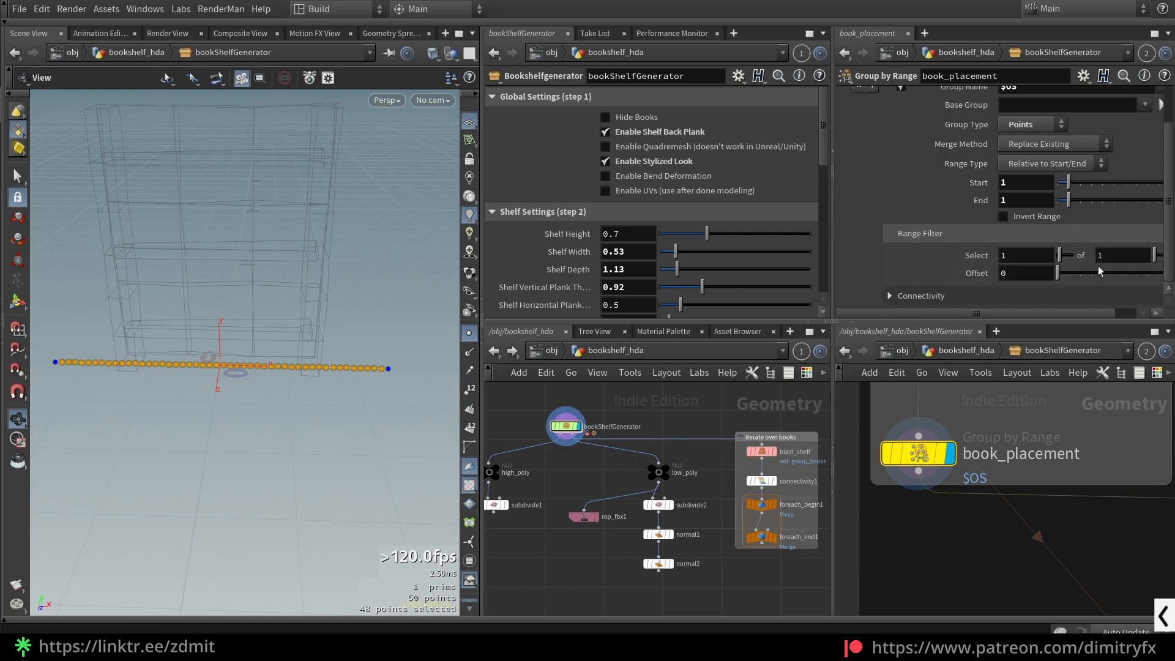
# Step: Display the output of the copy_horizontal_planks node and frame its row of points in the viewport
pyautogui.moveTo(1072, 277); pyautogui.dragTo(1081, 276)
pyautogui.hotkey('ctrl', 'z')
pyautogui.scroll(-4, 1025, 503)
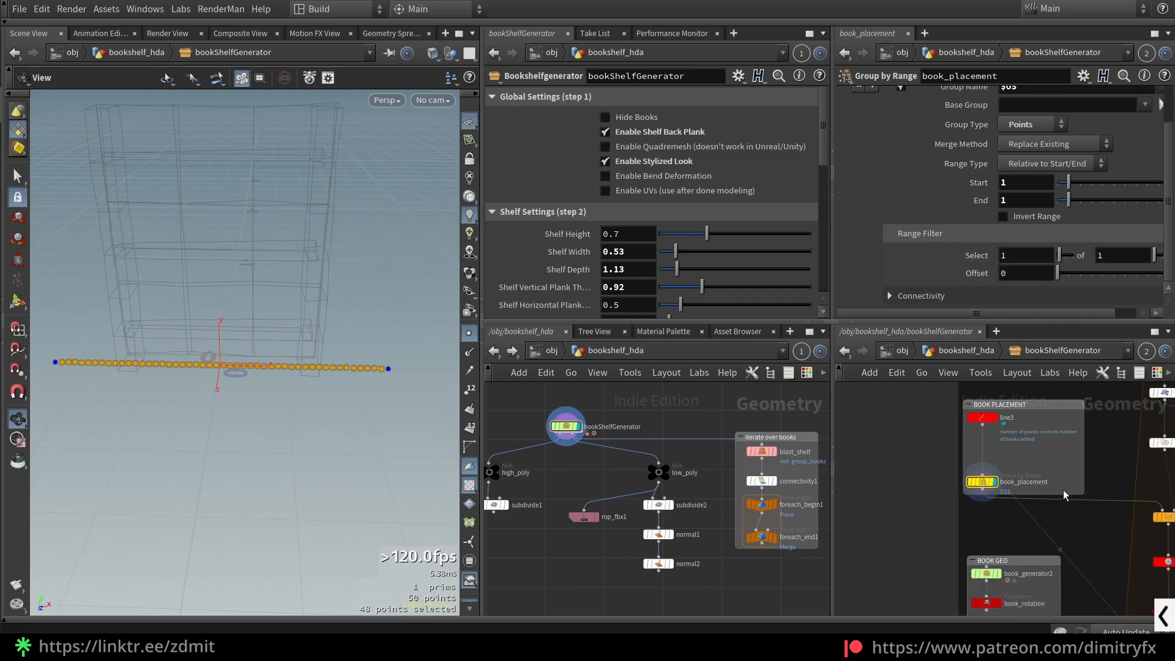
pyautogui.moveTo(1071, 486); pyautogui.dragTo(902, 443, button='middle')
pyautogui.moveTo(1069, 506); pyautogui.dragTo(984, 462)
pyautogui.press('r')
pyautogui.hotkey('space', 'f')
pyautogui.moveTo(318, 345)
pyautogui.mouseDown()
pyautogui.moveTo(296, 343)
pyautogui.moveTo(321, 358)
pyautogui.mouseUp()
pyautogui.scroll(5, 1006, 531)
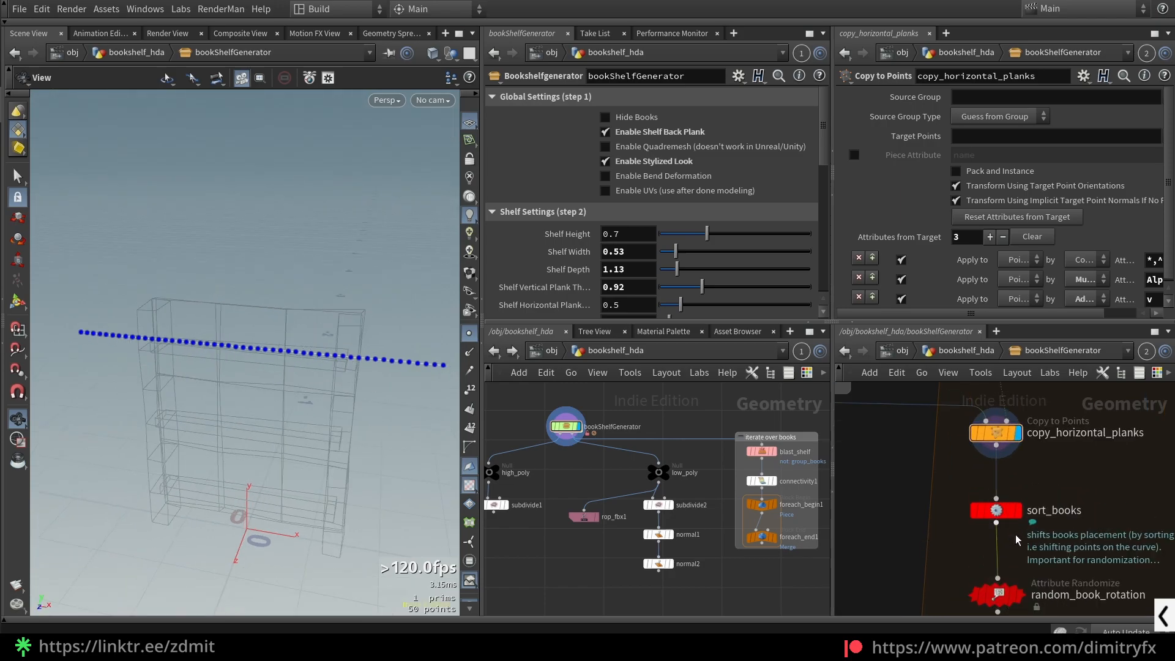
# Step: Select the sort_books node and display its output
pyautogui.click(997, 510)
pyautogui.press('r')
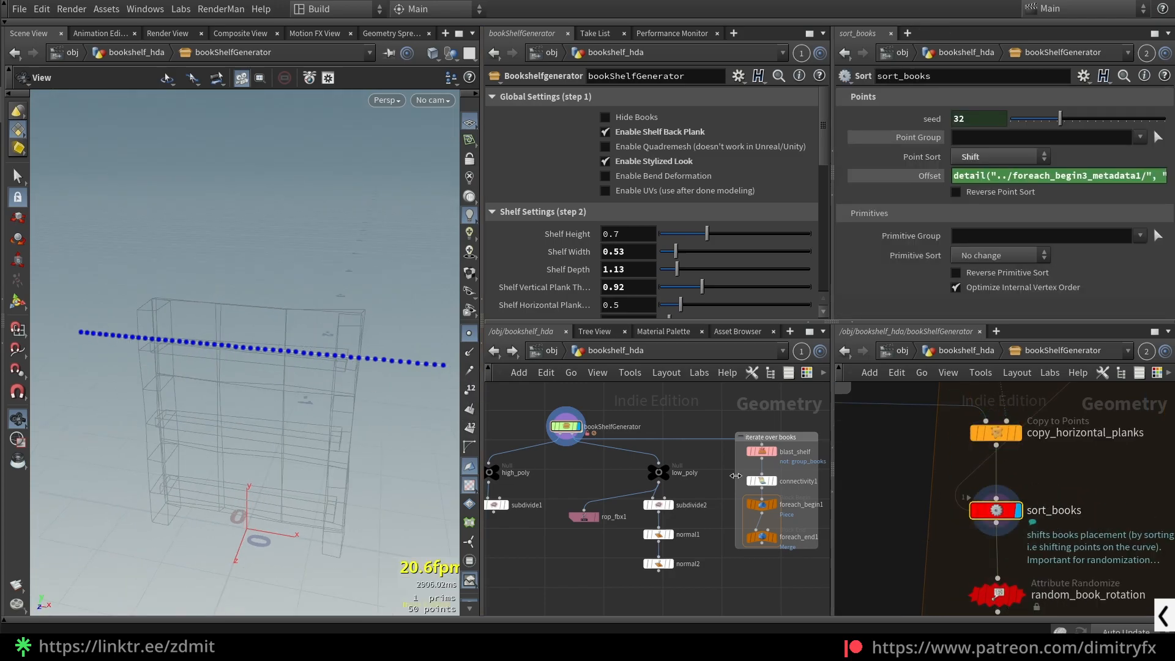
pyautogui.scroll(-3, 1092, 533)
pyautogui.moveTo(1092, 533); pyautogui.dragTo(1008, 501, button='middle')
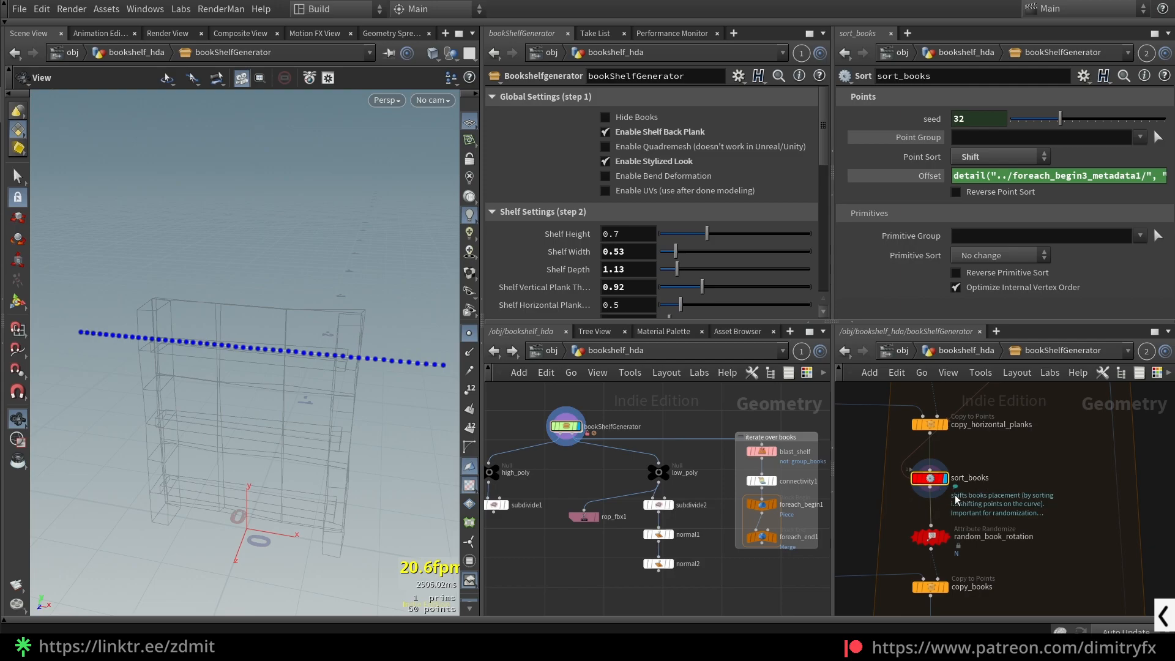
# Step: Turn on point numbers in the viewport and bypass the sort_books node
pyautogui.click(469, 388)
pyautogui.scroll(3, 341, 370)
pyautogui.press('b')
pyautogui.scroll(-2, 288, 374)
pyautogui.moveTo(86, 323); pyautogui.dragTo(181, 309, button='middle')
pyautogui.scroll(4, 181, 310)
pyautogui.moveTo(278, 345); pyautogui.dragTo(188, 344)
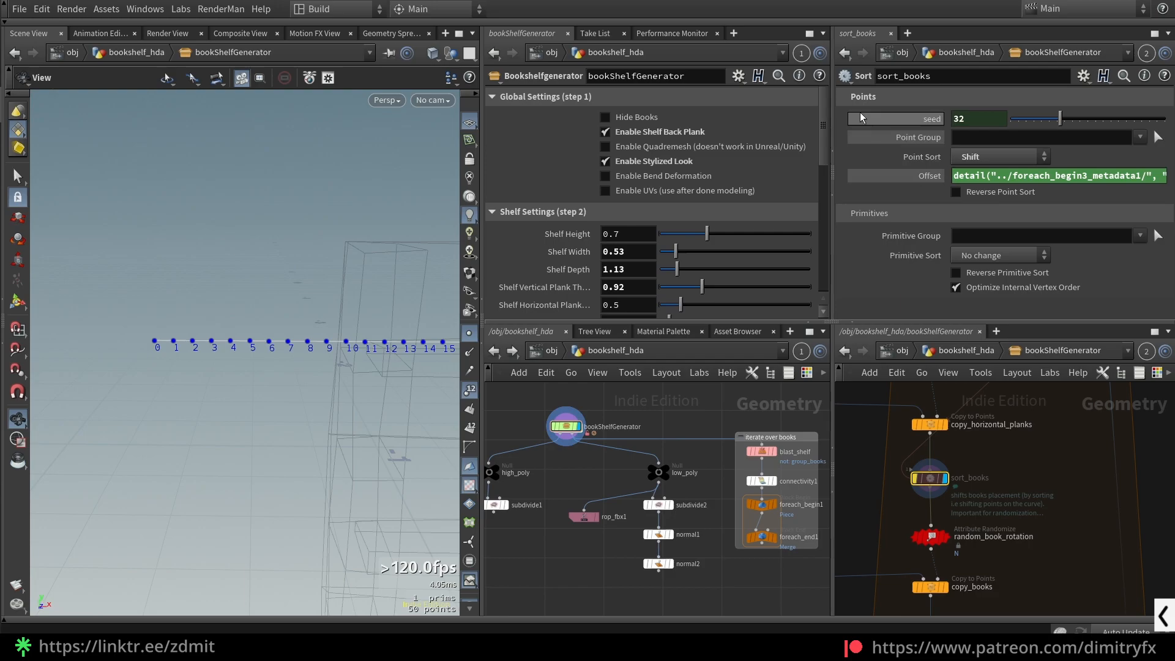
# Step: Keep Point Sort on Shift and compare the point numbering with sort_books active and bypassed, leaving the node active
pyautogui.click(999, 157)
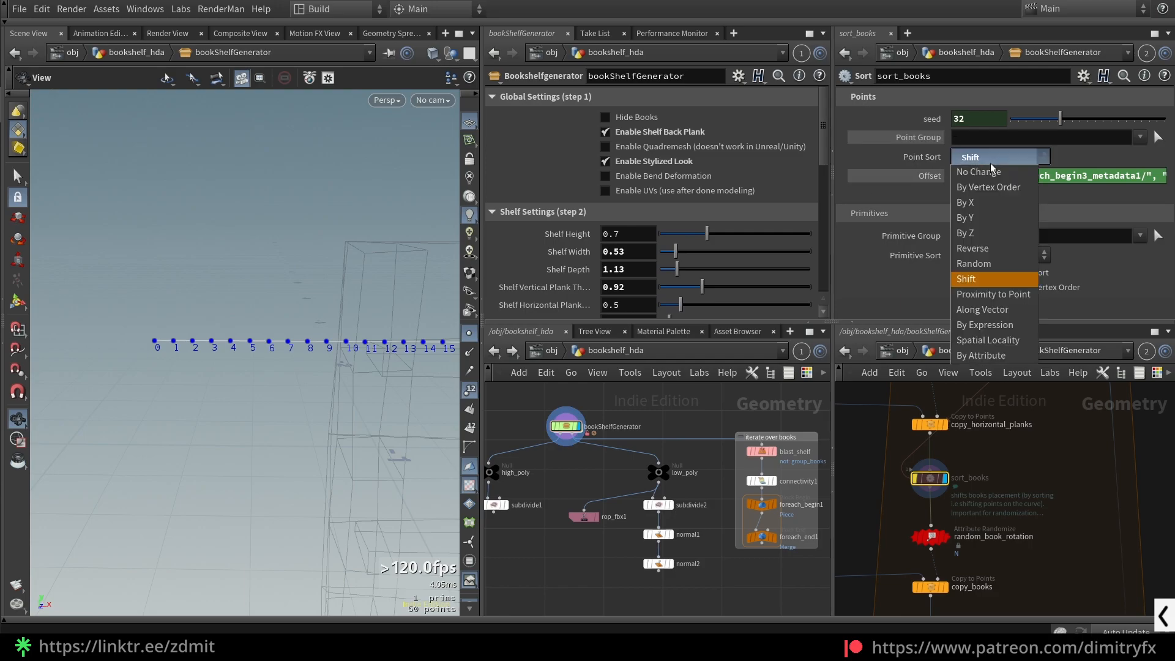
pyautogui.click(985, 277)
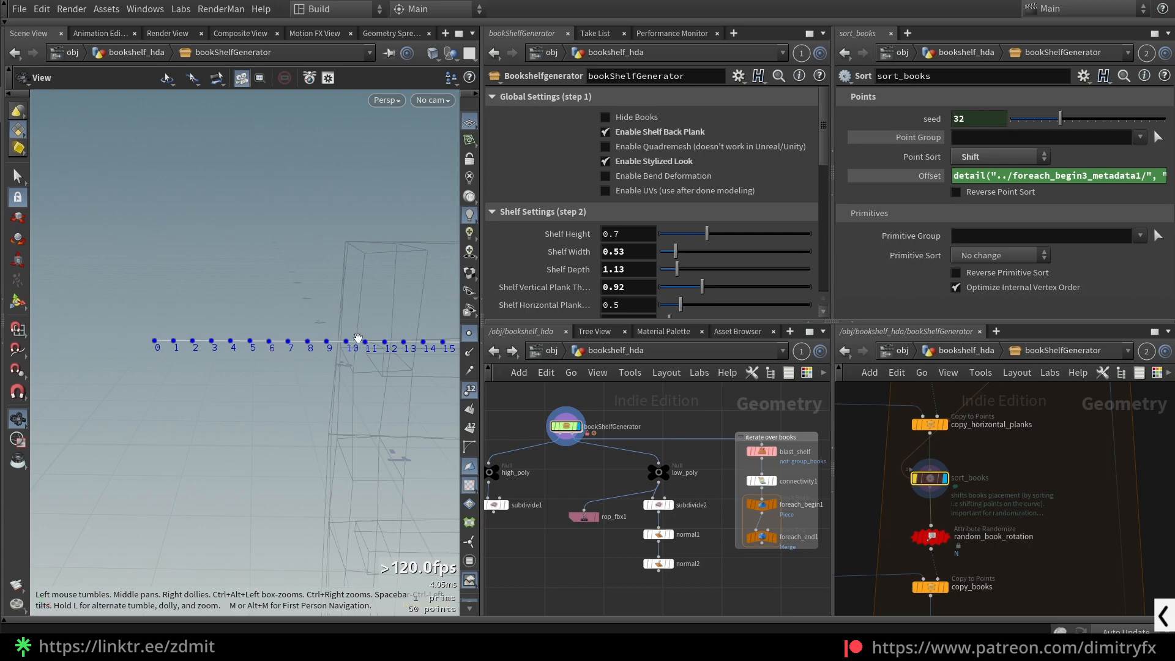
pyautogui.press('b')
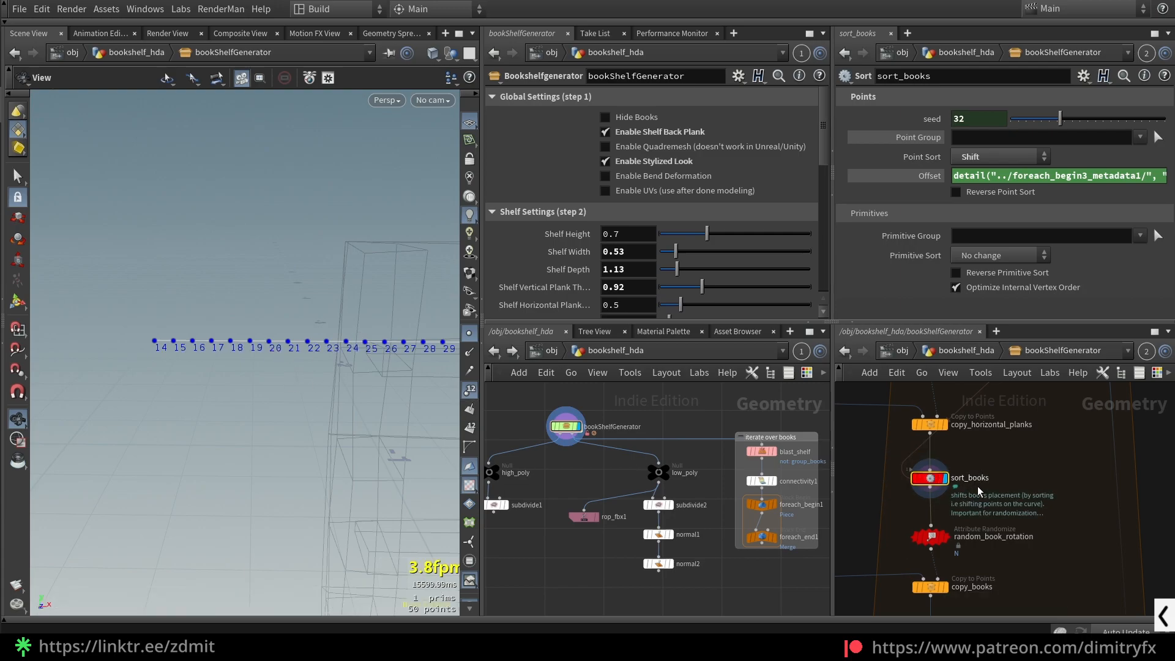
pyautogui.press('b')
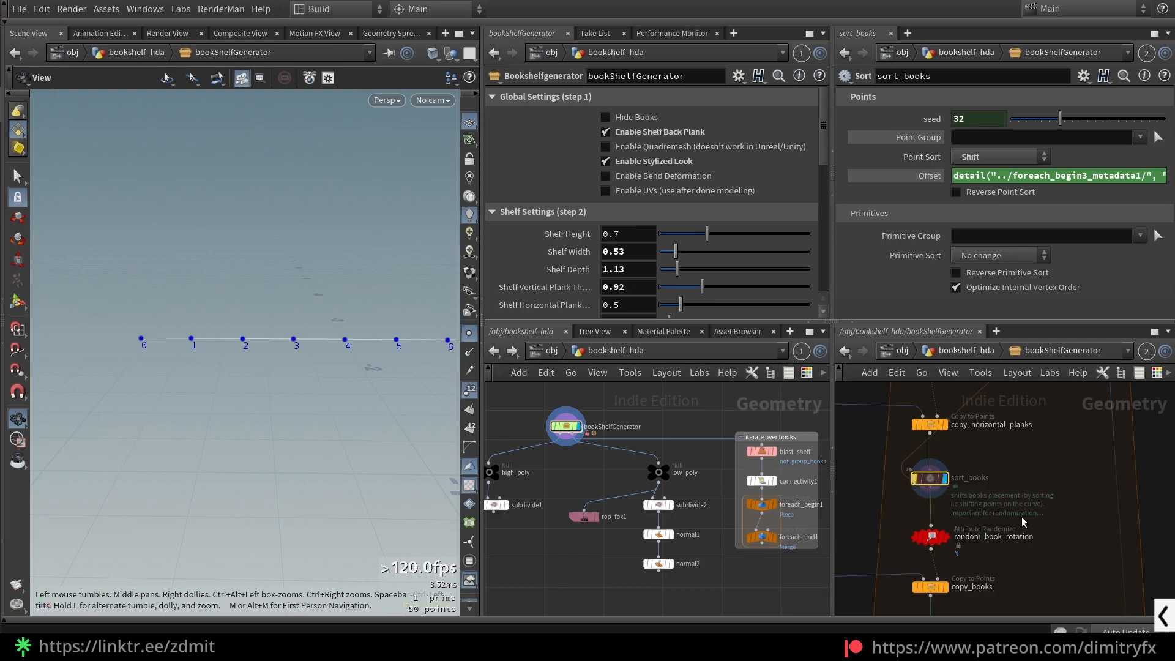
pyautogui.press('b')
pyautogui.scroll(-7, 306, 338)
pyautogui.moveTo(391, 312); pyautogui.dragTo(236, 294, button='middle')
pyautogui.scroll(6, 296, 325)
pyautogui.scroll(-6, 224, 314)
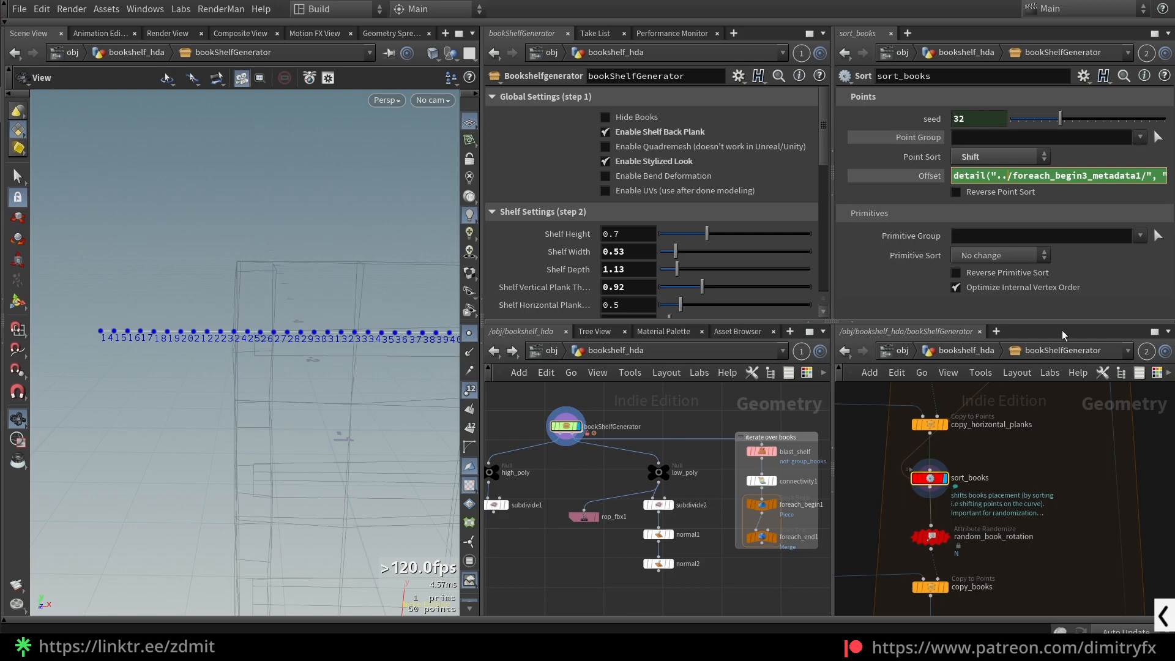
# Step: Select the foreach_begin3_metadata1 node and view its information to check the detail attributes
pyautogui.moveTo(1018, 474); pyautogui.dragTo(980, 518, button='middle')
pyautogui.scroll(-4, 966, 468)
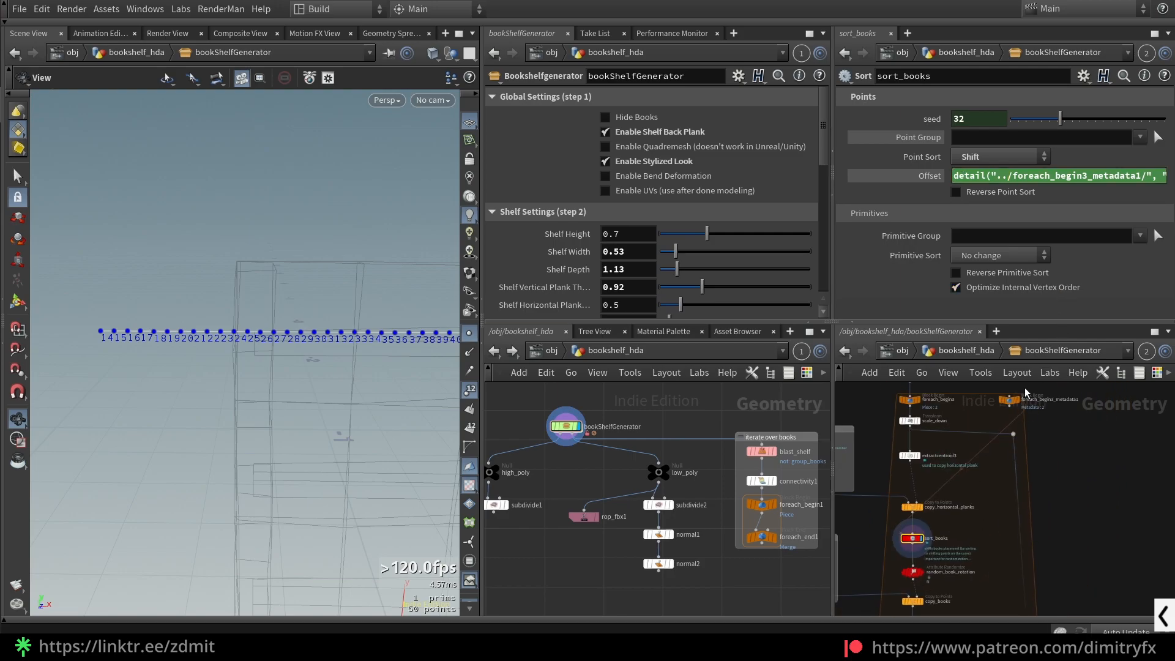
pyautogui.scroll(5, 1018, 401)
pyautogui.click(1001, 401)
pyautogui.middleClick(1001, 403)
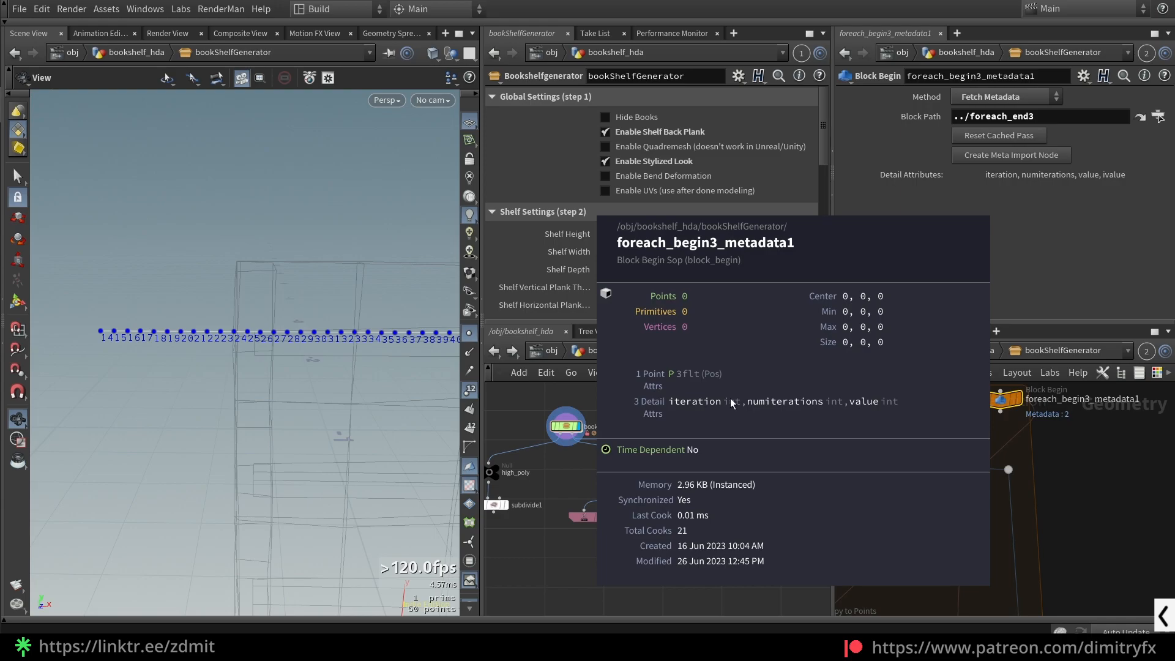
# Step: Open the Offset expression of the sort_books node in the expression editor
pyautogui.scroll(-4, 1101, 517)
pyautogui.moveTo(1100, 520); pyautogui.dragTo(1157, 409, button='middle')
pyautogui.scroll(4, 1067, 478)
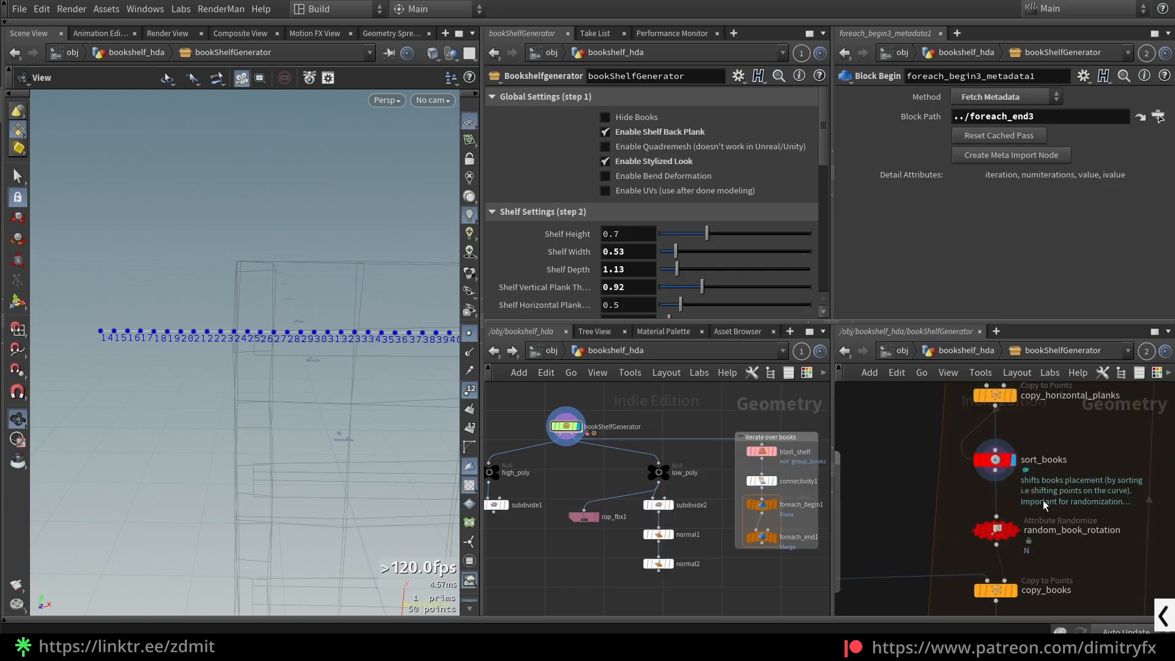
pyautogui.click(995, 459)
pyautogui.click(998, 176)
pyautogui.hotkey('alt', 'e')
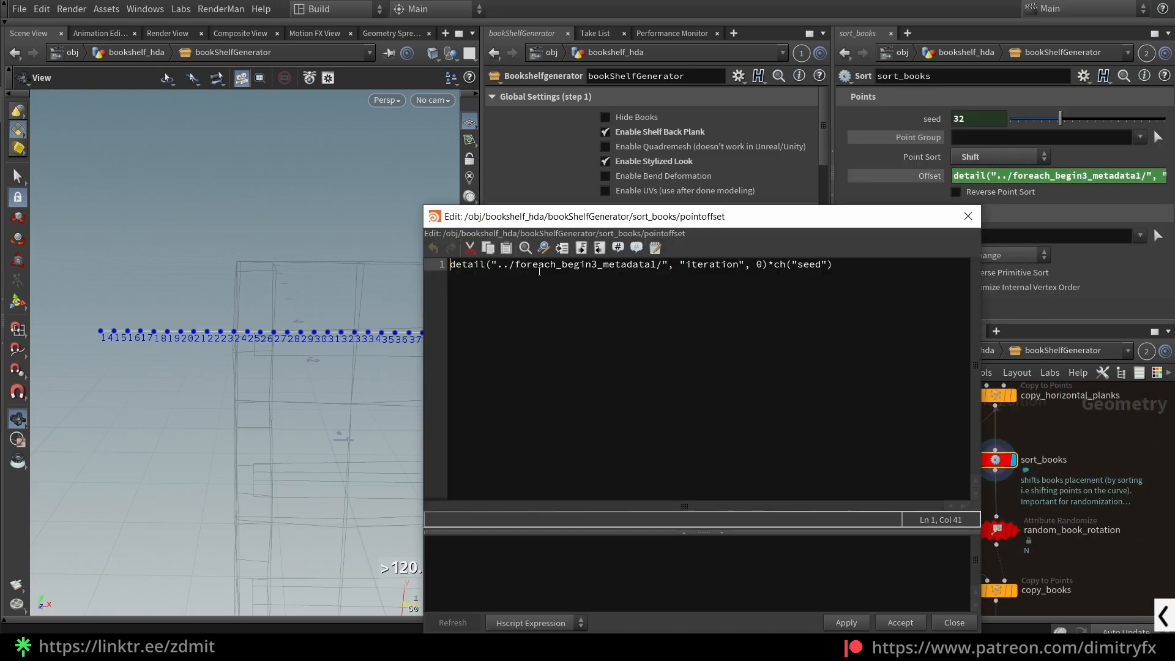
# Step: Examine the metadata node path, the iteration attribute, the index and the seed multiplier in the Offset expression
pyautogui.moveTo(669, 267)
pyautogui.mouseDown()
pyautogui.moveTo(520, 267)
pyautogui.moveTo(655, 265)
pyautogui.mouseUp()
pyautogui.click(551, 265)
pyautogui.click(497, 265)
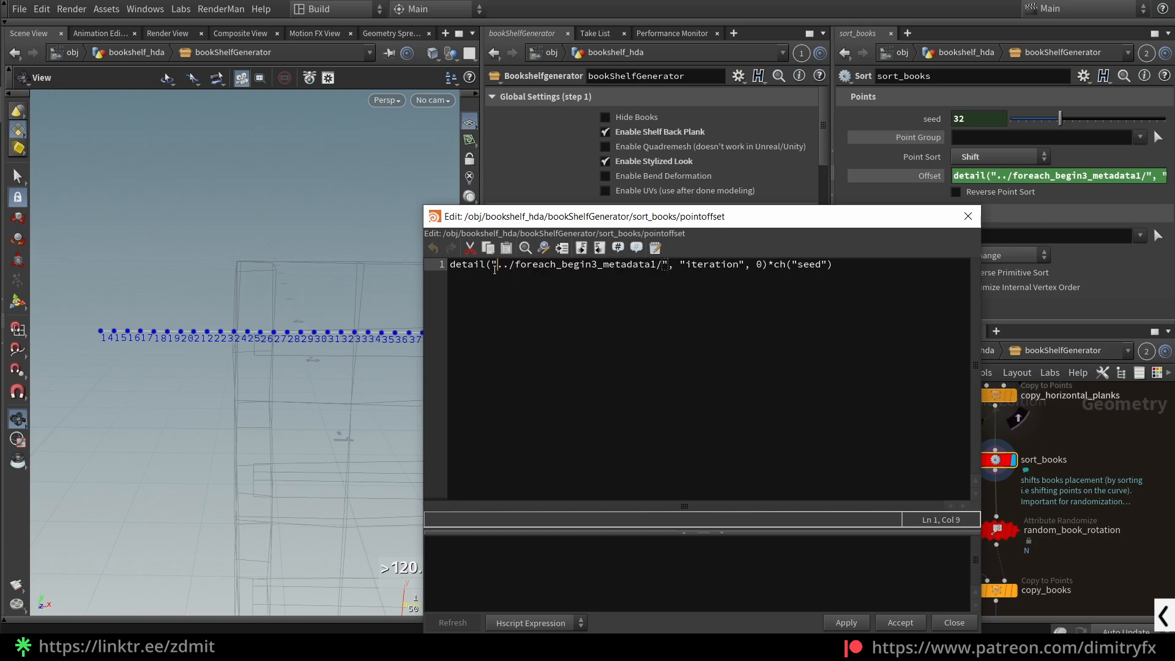
pyautogui.doubleClick(477, 265)
pyautogui.moveTo(678, 264); pyautogui.dragTo(745, 267)
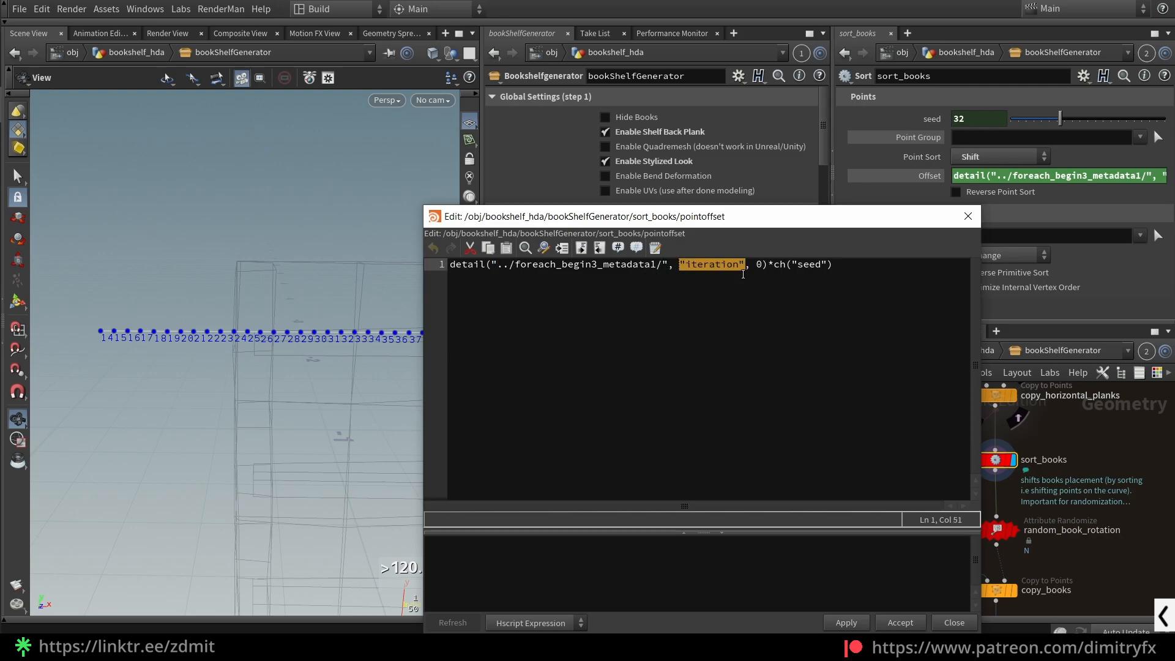
pyautogui.doubleClick(720, 266)
pyautogui.click(759, 268)
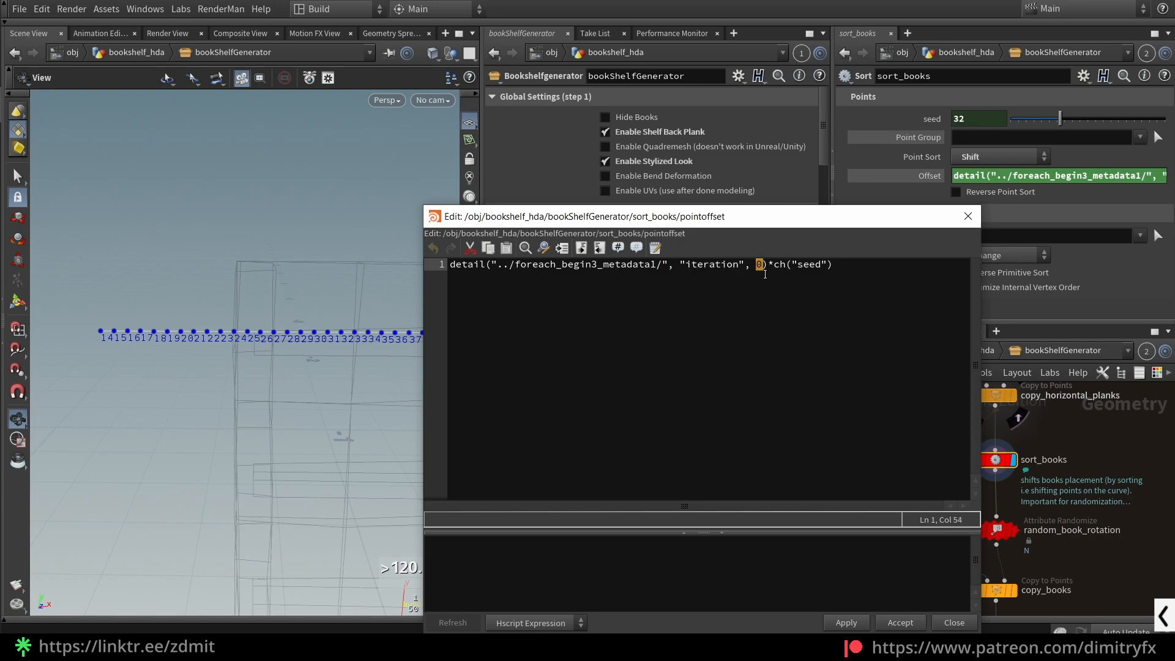
pyautogui.moveTo(768, 268); pyautogui.dragTo(449, 269)
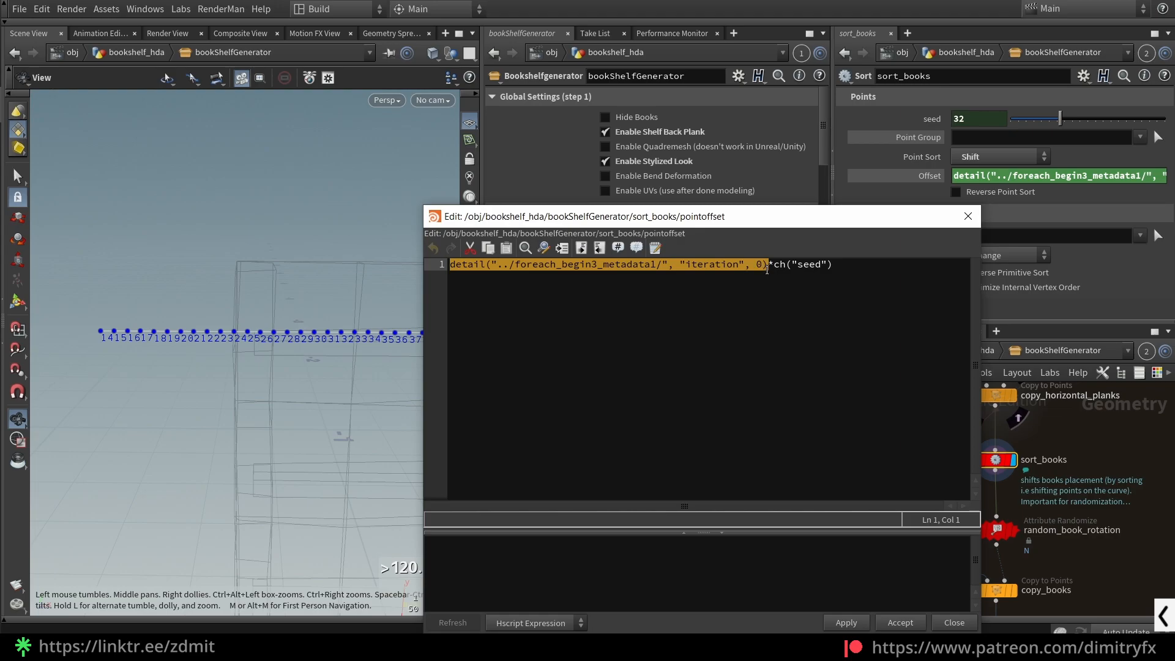
pyautogui.moveTo(834, 264); pyautogui.dragTo(763, 263)
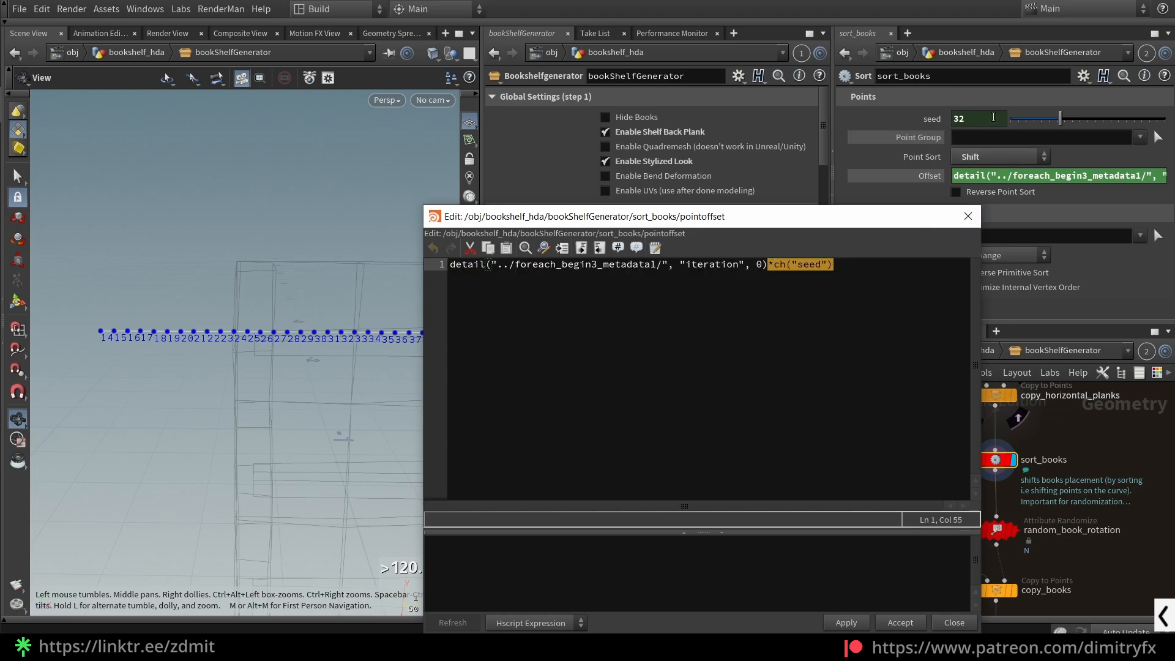
pyautogui.doubleClick(802, 264)
# Step: Close the expression editor and show the evaluated value of the Offset parameter
pyautogui.moveTo(920, 208); pyautogui.dragTo(735, 202)
pyautogui.click(1083, 76)
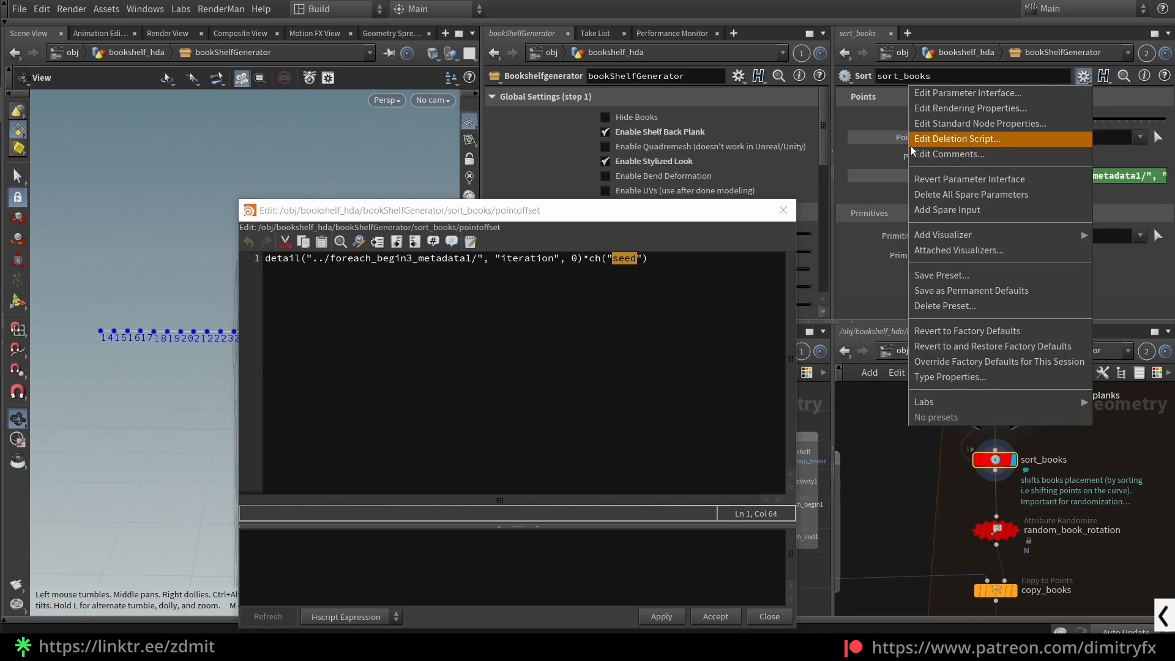
pyautogui.press('Escape')
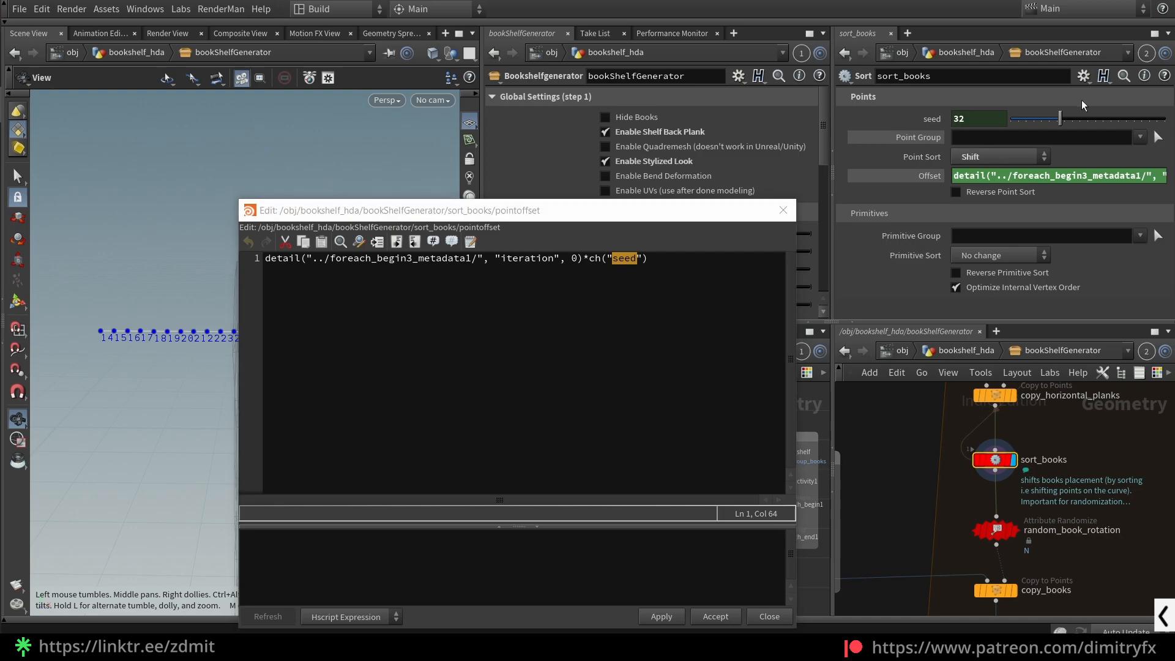
pyautogui.click(782, 210)
pyautogui.click(929, 175)
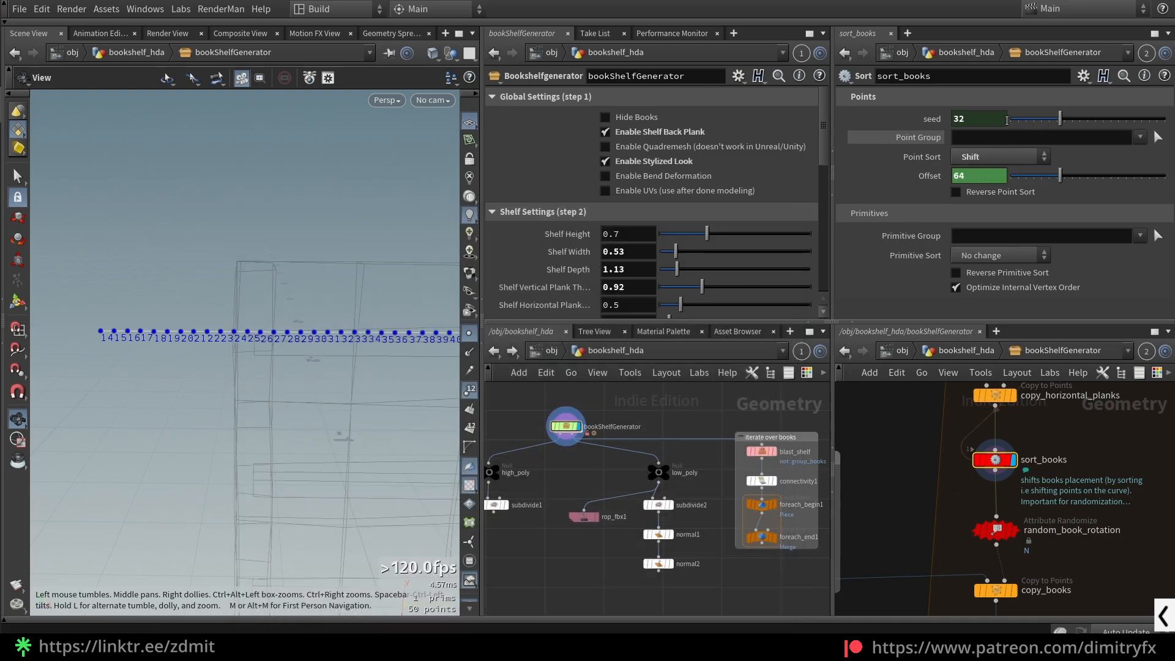
# Step: Try a lower seed value on sort_books and undo the change
pyautogui.moveTo(1059, 118); pyautogui.dragTo(1030, 126)
pyautogui.hotkey('ctrl', 'z')
pyautogui.hotkey('ctrl', 'z')
pyautogui.hotkey('ctrl', 'z')
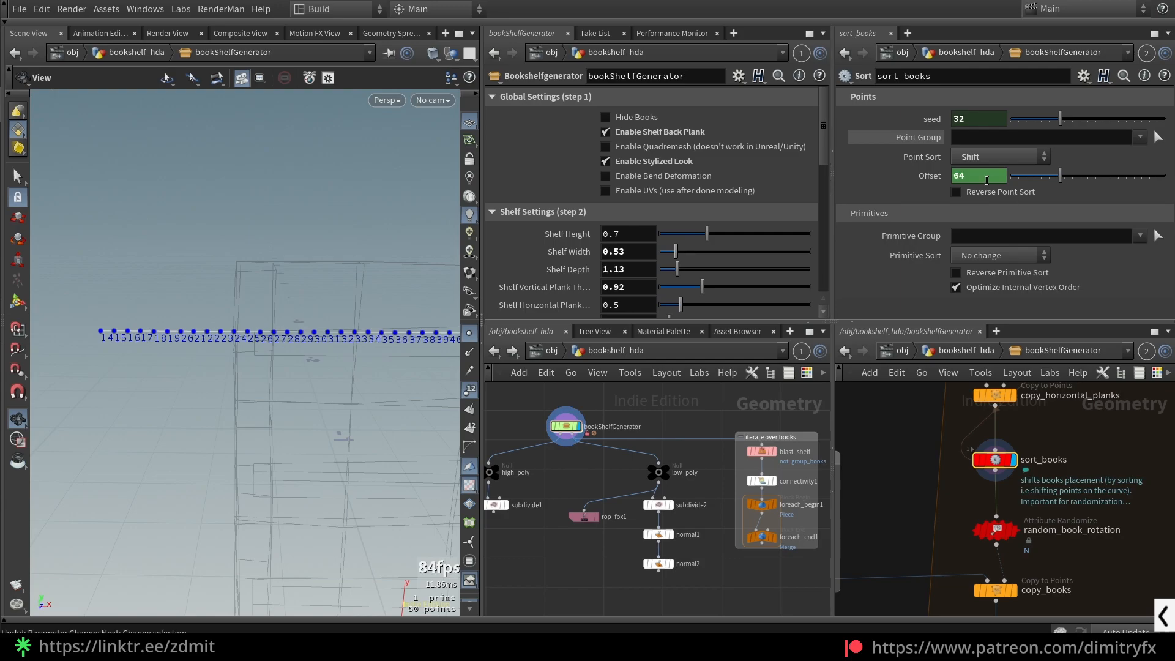
# Step: View the node information of sort_books and close it again
pyautogui.moveTo(1118, 458); pyautogui.dragTo(979, 483, button='middle')
pyautogui.scroll(-3, 891, 500)
pyautogui.scroll(2, 905, 486)
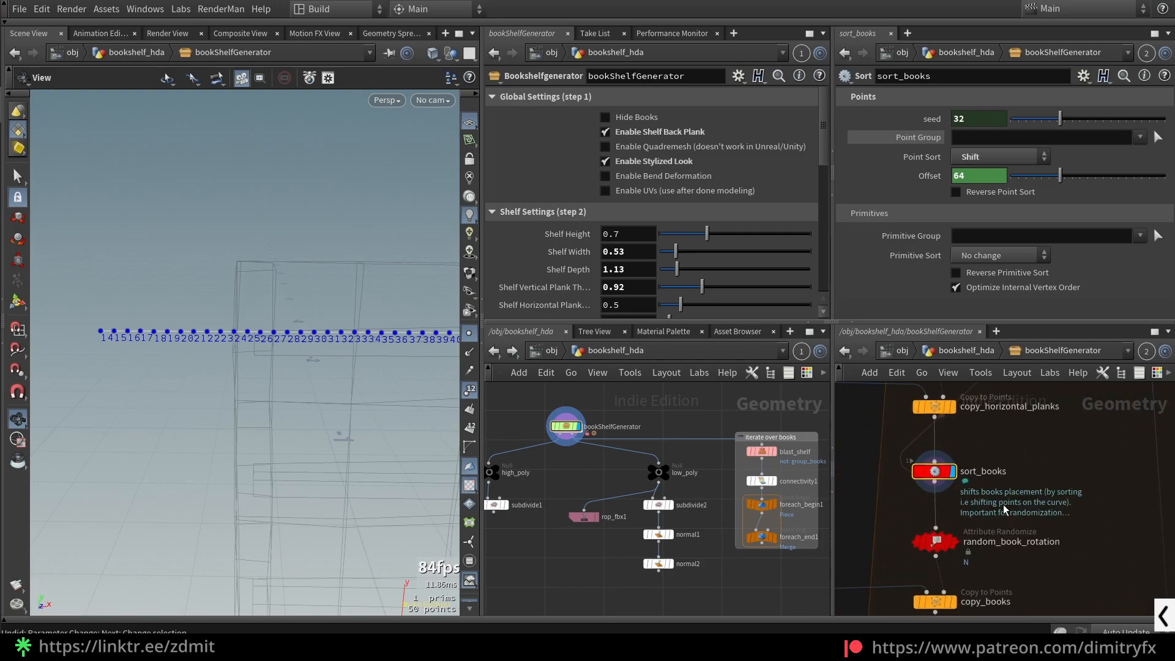
pyautogui.scroll(1, 986, 519)
pyautogui.middleClick(936, 487)
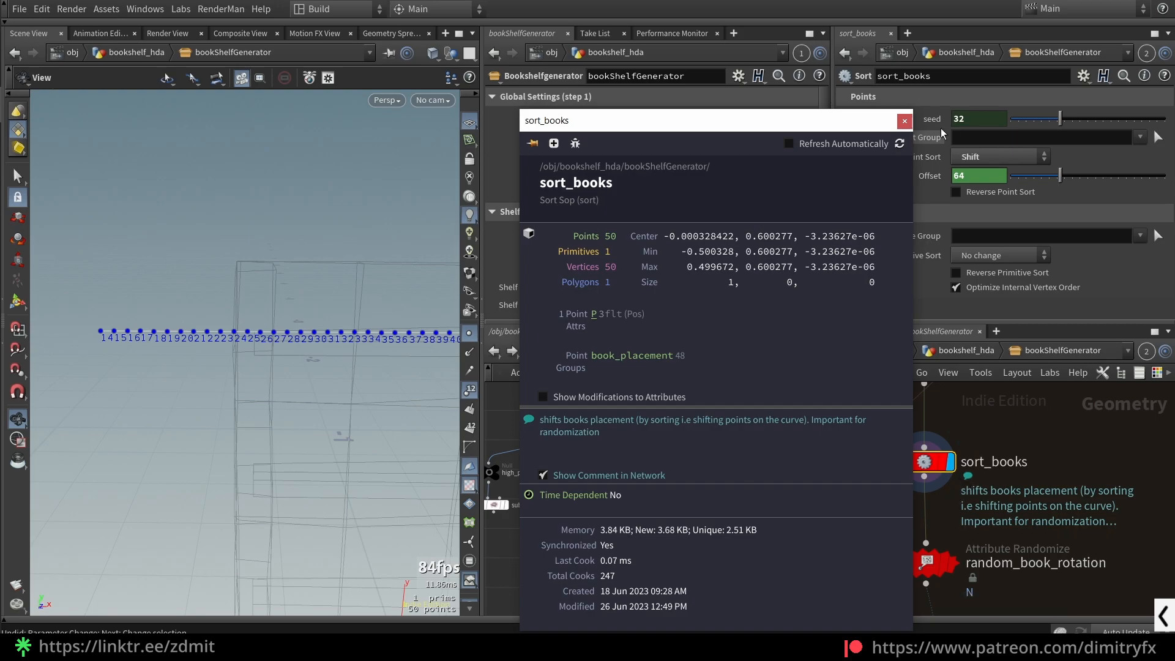
pyautogui.click(905, 122)
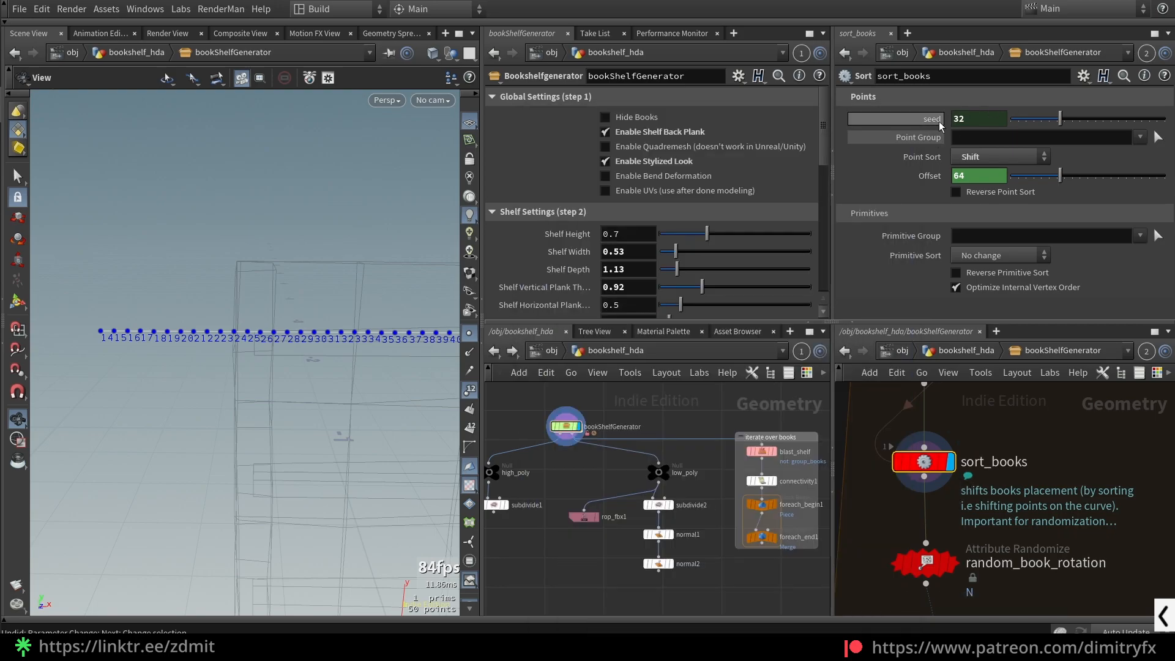
# Step: Try adding an integer parameter named seed1 with the label Seed to the parameter interface of sort_books
pyautogui.click(1083, 76)
pyautogui.click(986, 93)
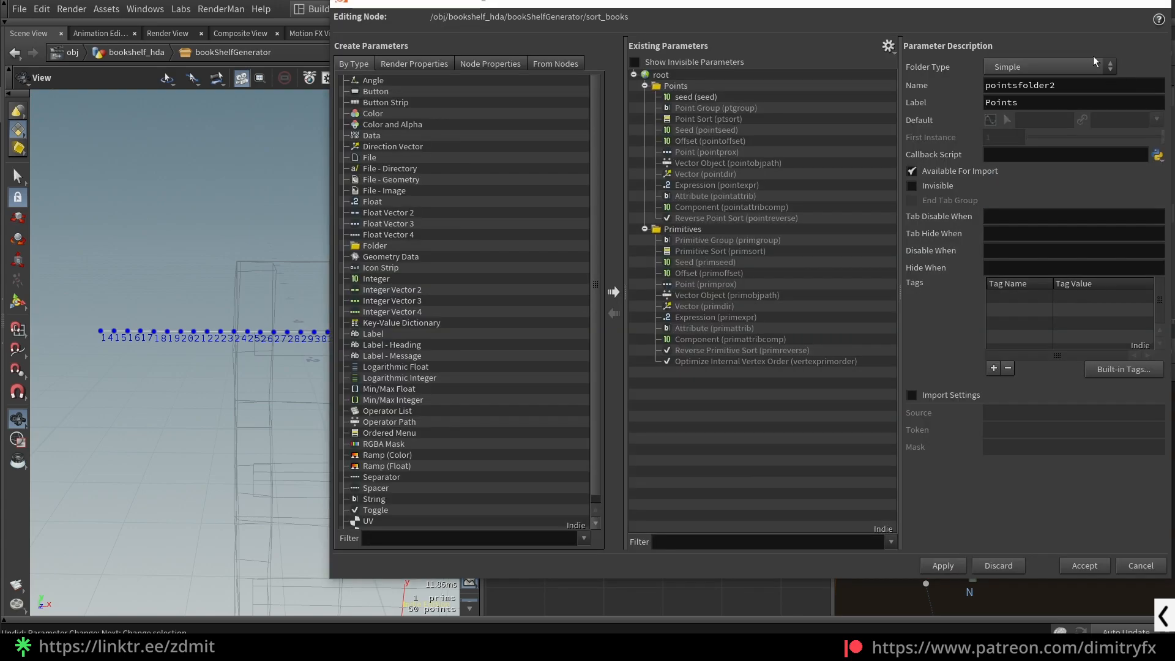
pyautogui.moveTo(184, 344); pyautogui.dragTo(490, 156)
pyautogui.click(898, 128)
pyautogui.click(723, 130)
pyautogui.doubleClick(814, 147)
pyautogui.write('seed1')
pyautogui.press('Tab')
pyautogui.write('Seed')
pyautogui.press('Return')
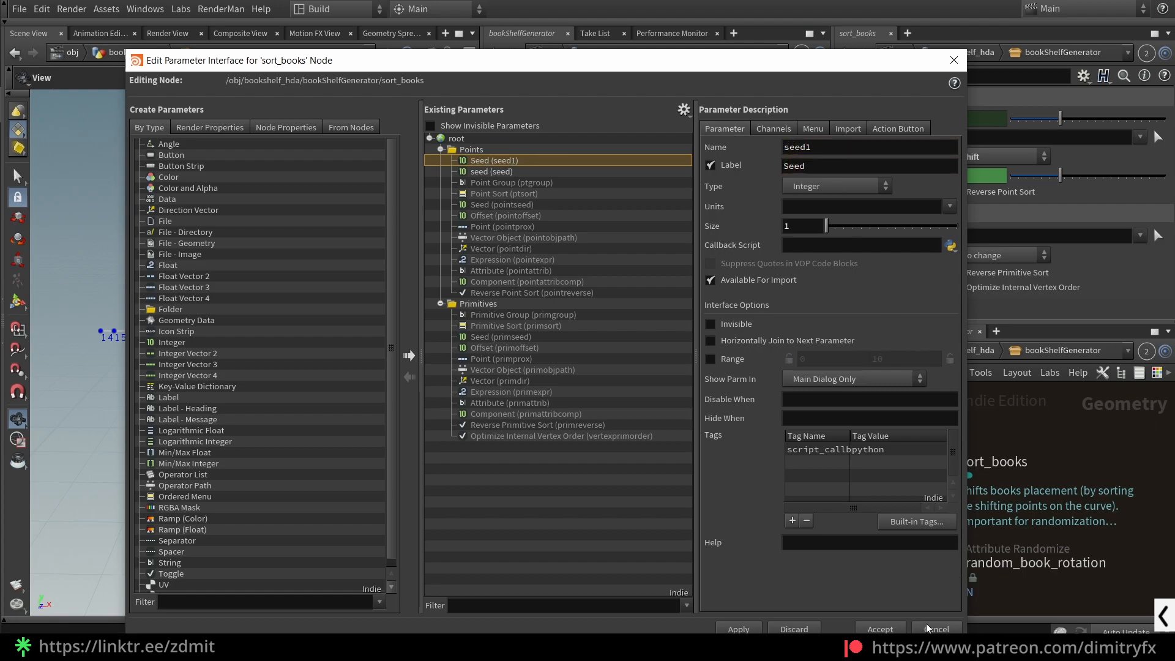
pyautogui.click(880, 629)
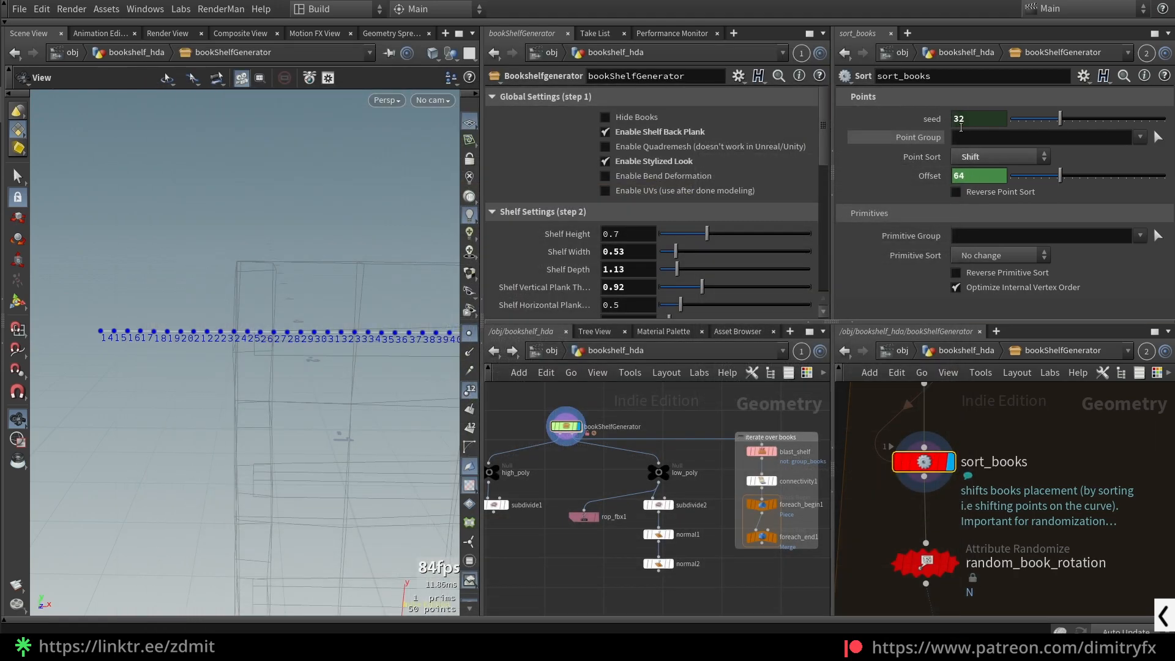
# Step: Copy the seed parameter of sort_books and paste it as a relative reference into the Offset expression
pyautogui.click(894, 178)
pyautogui.rightClick(957, 119)
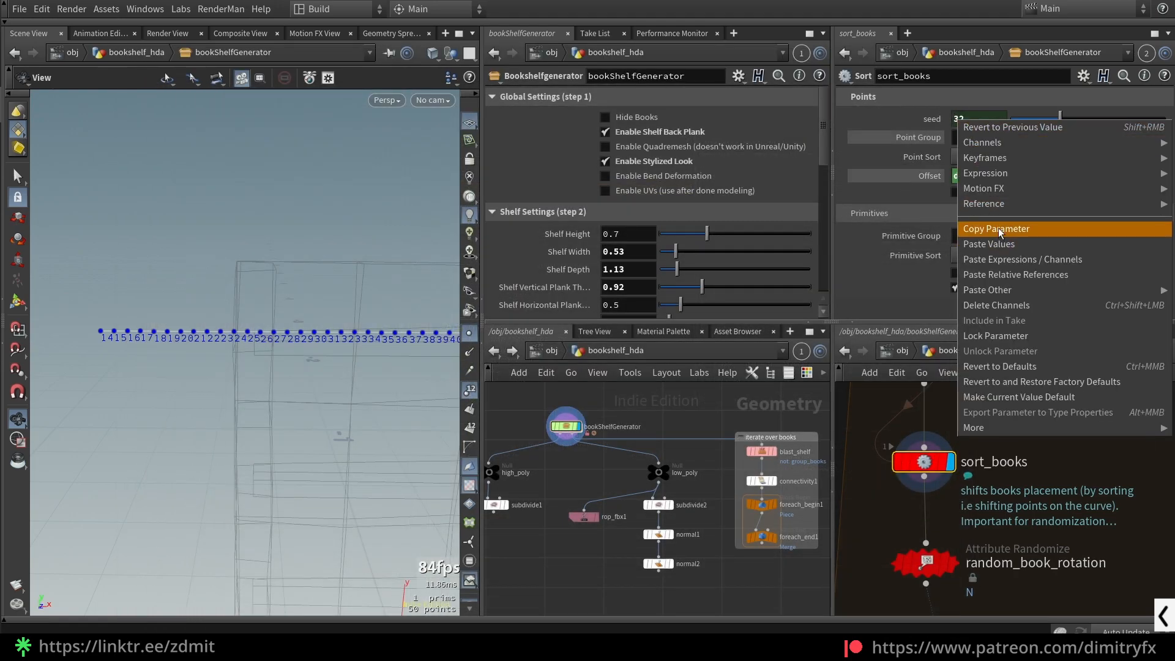
pyautogui.click(998, 227)
pyautogui.click(976, 177)
pyautogui.press('End')
pyautogui.write('*ch("seed")')
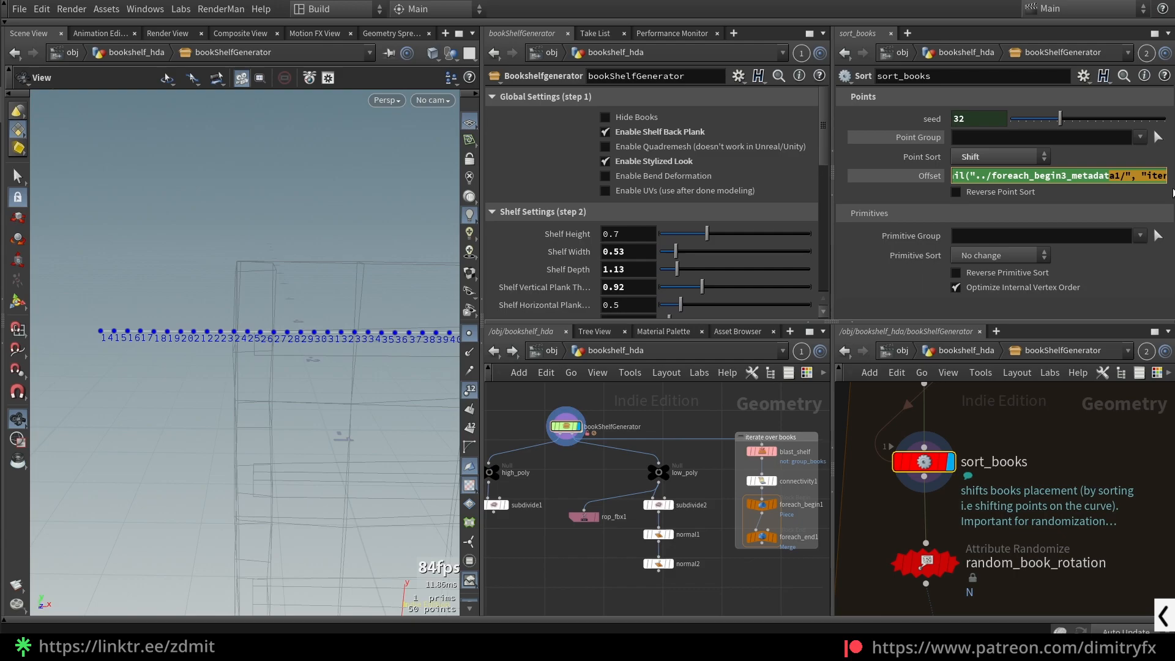
pyautogui.rightClick(1114, 178)
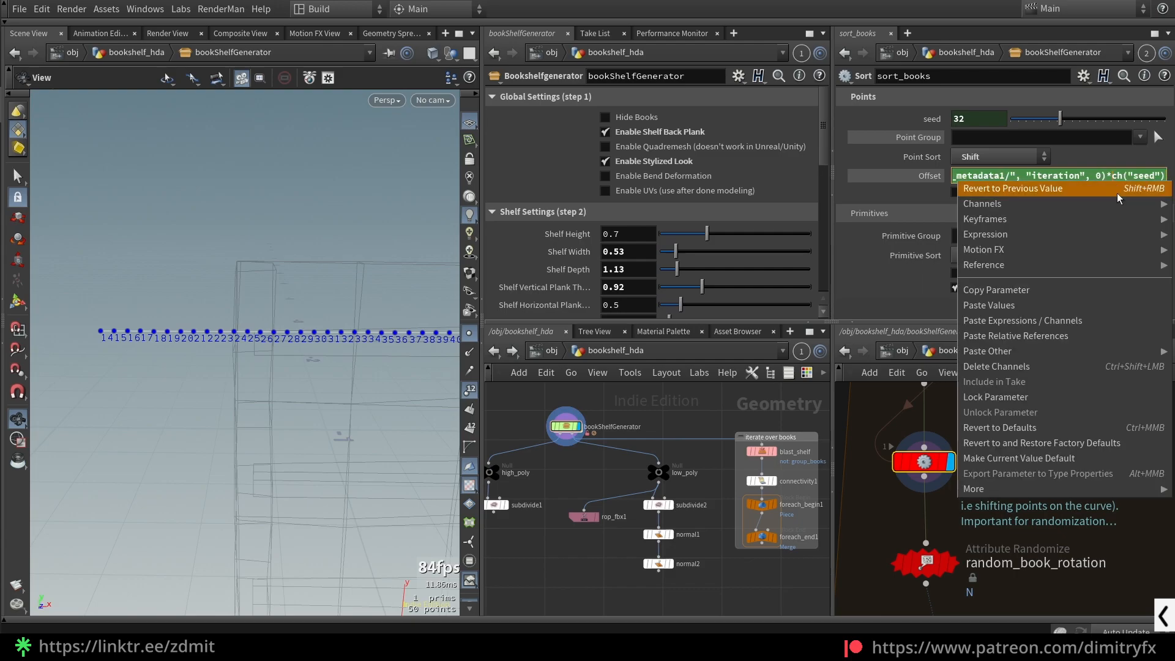
pyautogui.click(1036, 335)
# Step: Select the random_book_rotation node and examine its attribute randomization options
pyautogui.scroll(-3, 1080, 432)
pyautogui.click(986, 512)
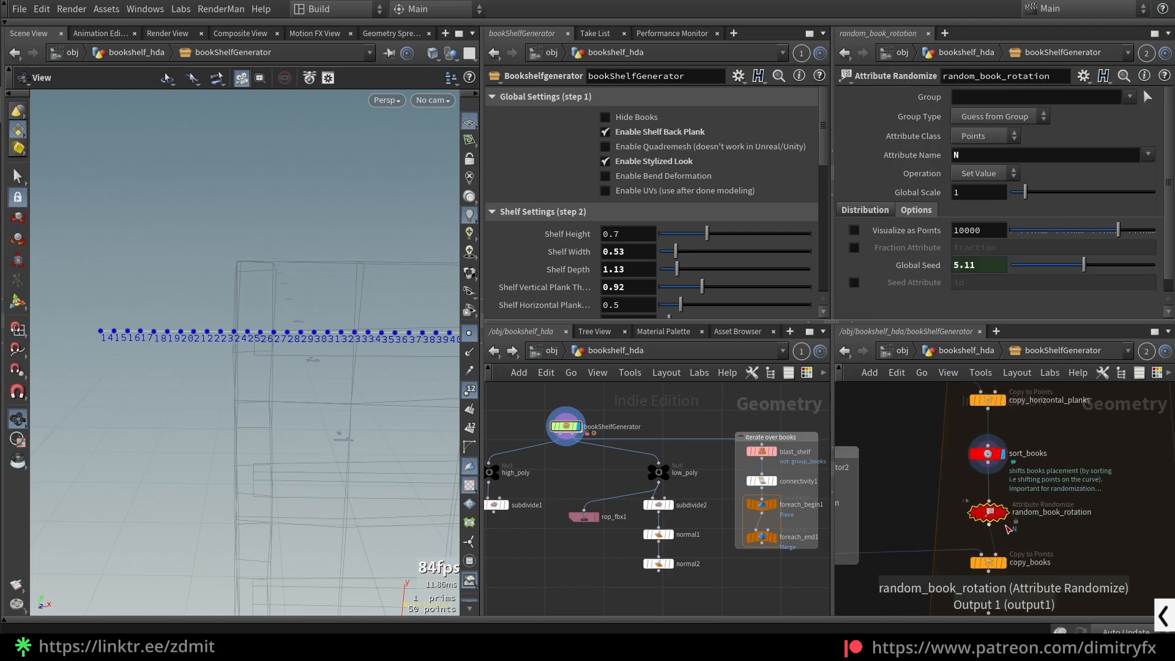
pyautogui.scroll(1, 1046, 533)
pyautogui.scroll(-1, 1041, 566)
# Step: Display the output of the copy_books node and frame the books in the viewport
pyautogui.click(1027, 573)
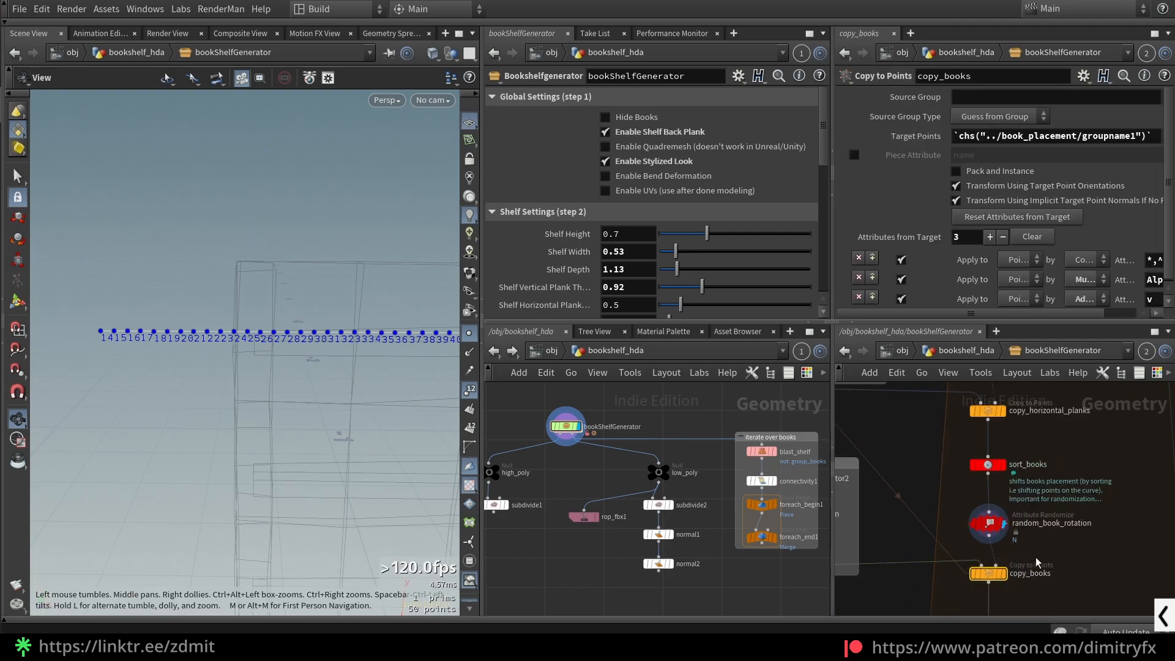
pyautogui.click(1004, 573)
pyautogui.hotkey('space', 'f')
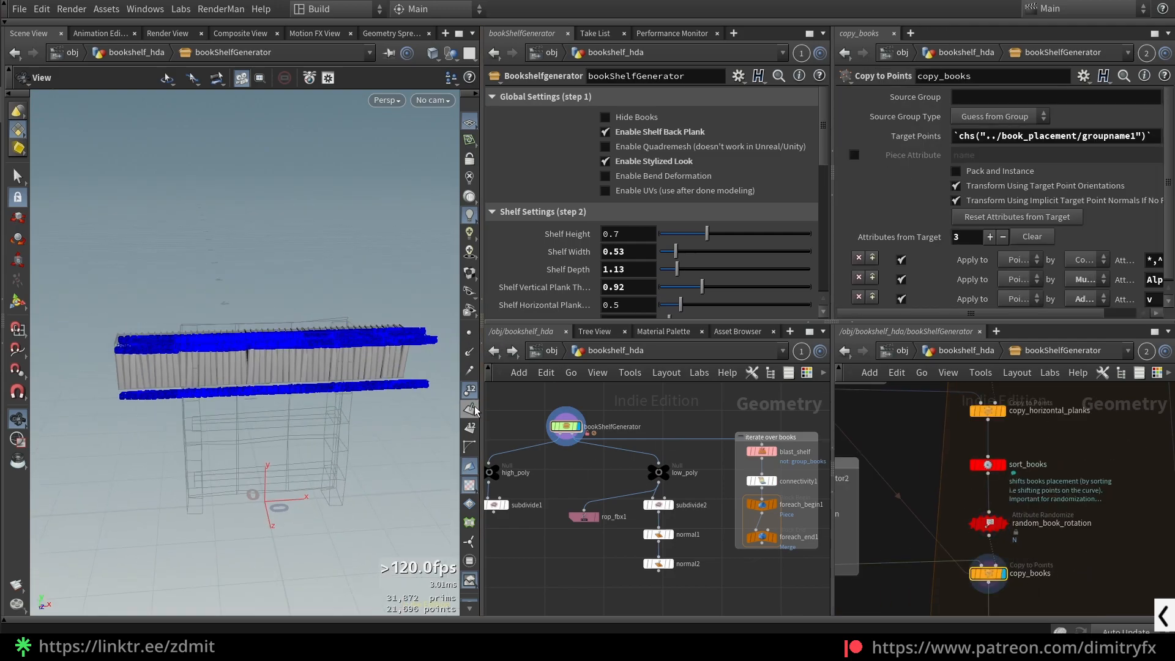
# Step: Move in on the copied books and bypass the random_book_rotation node
pyautogui.moveTo(341, 360); pyautogui.dragTo(166, 407)
pyautogui.scroll(3, 280, 365)
pyautogui.scroll(2, 998, 531)
pyautogui.click(985, 523)
pyautogui.press('b')
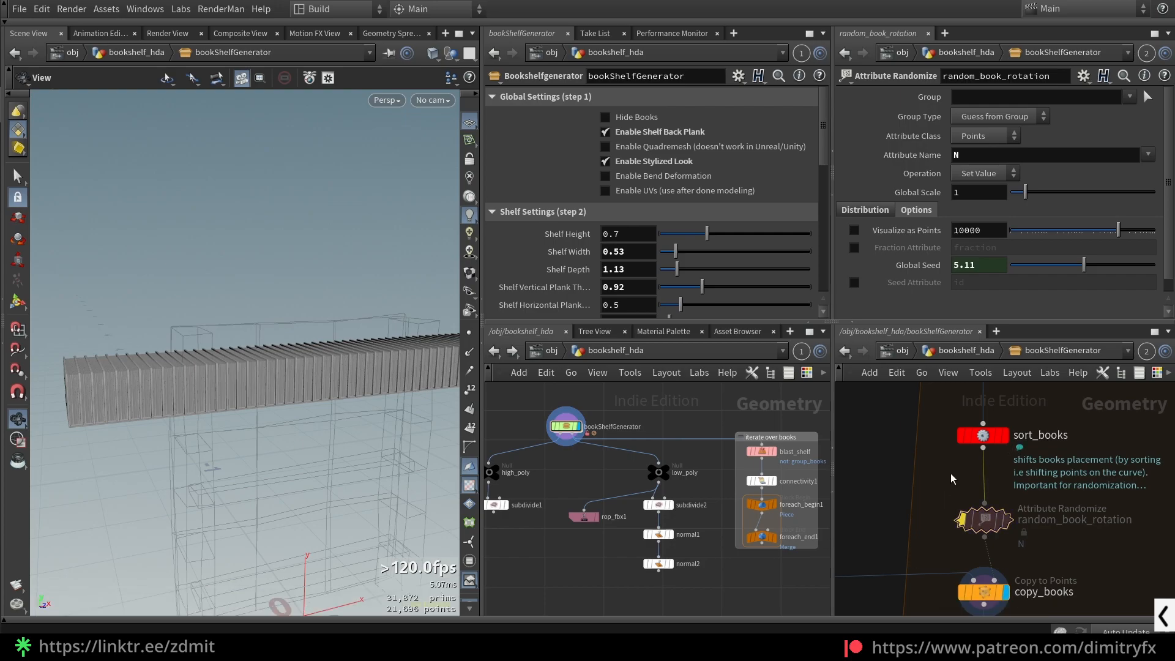
# Step: Try a seed of 41 on sort_books, then undo the change
pyautogui.click(981, 435)
pyautogui.moveTo(1044, 118); pyautogui.dragTo(1073, 117)
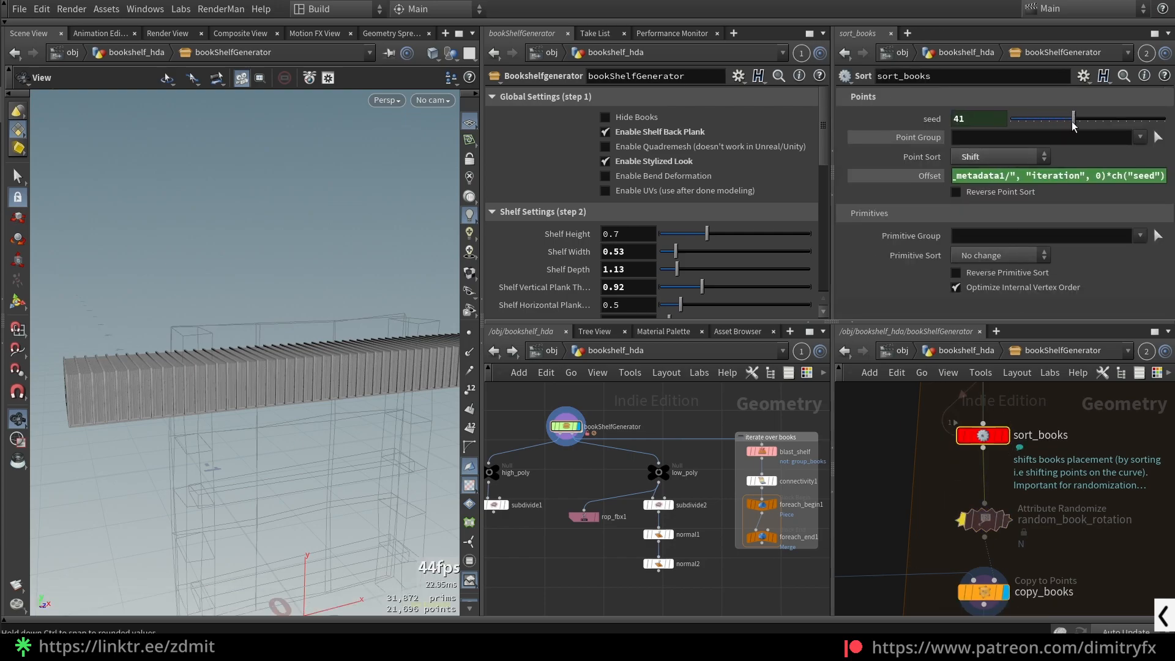
pyautogui.hotkey('ctrl', 'z')
# Step: Display the output of the foreach_end4 node and frame its books in the viewport
pyautogui.scroll(-3, 1080, 539)
pyautogui.moveTo(1080, 539); pyautogui.dragTo(1031, 413, button='middle')
pyautogui.scroll(-3, 943, 522)
pyautogui.moveTo(944, 522); pyautogui.dragTo(956, 414, button='middle')
pyautogui.moveTo(992, 604); pyautogui.dragTo(985, 518, button='middle')
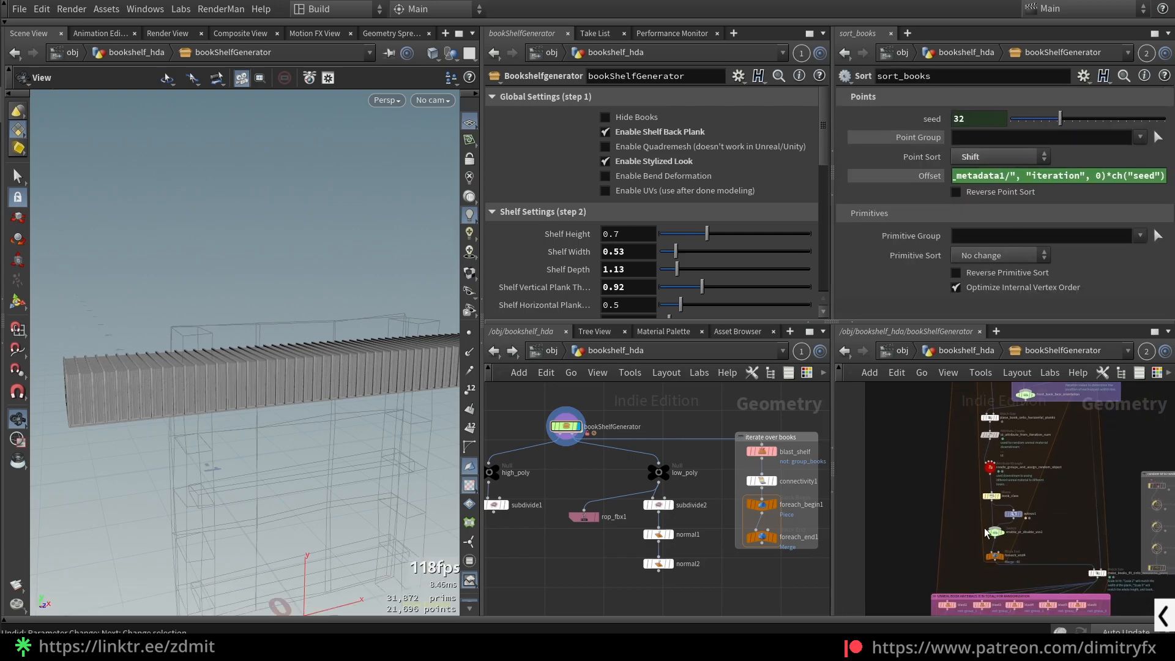
pyautogui.scroll(4, 976, 579)
pyautogui.click(1011, 541)
pyautogui.click(1021, 541)
pyautogui.hotkey('space', 'f')
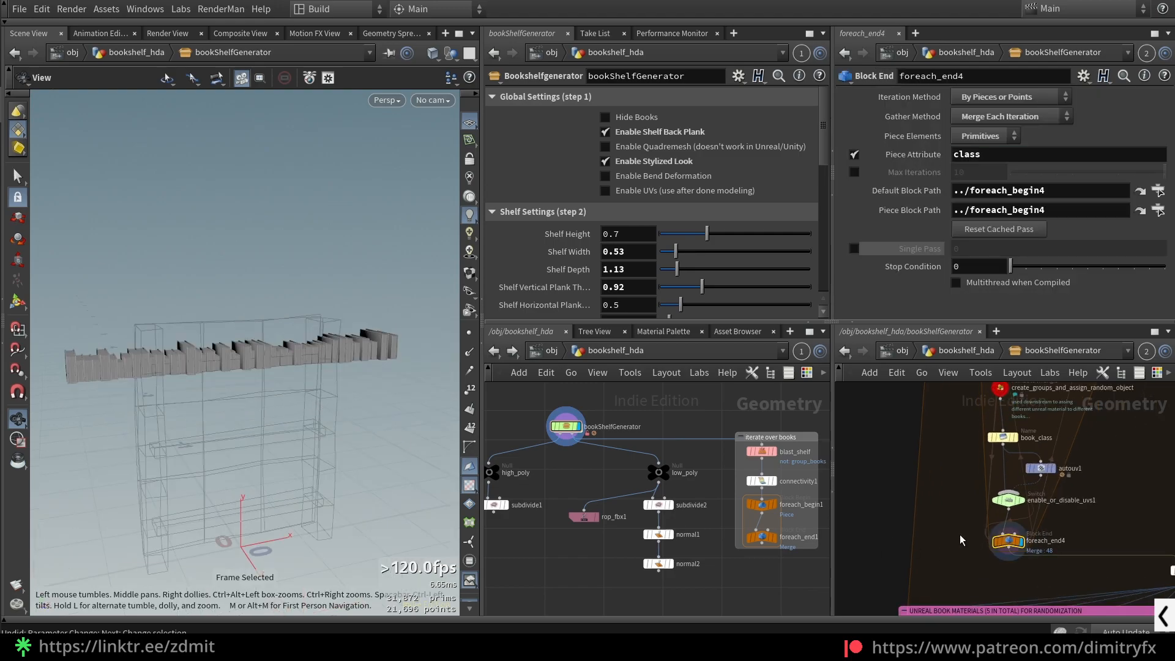
# Step: Vary the seed of sort_books through 100 and 26 to a higher value again, viewing the shifted book order
pyautogui.scroll(-4, 949, 536)
pyautogui.moveTo(949, 537); pyautogui.dragTo(979, 446, button='middle')
pyautogui.moveTo(1072, 118); pyautogui.dragTo(1164, 116)
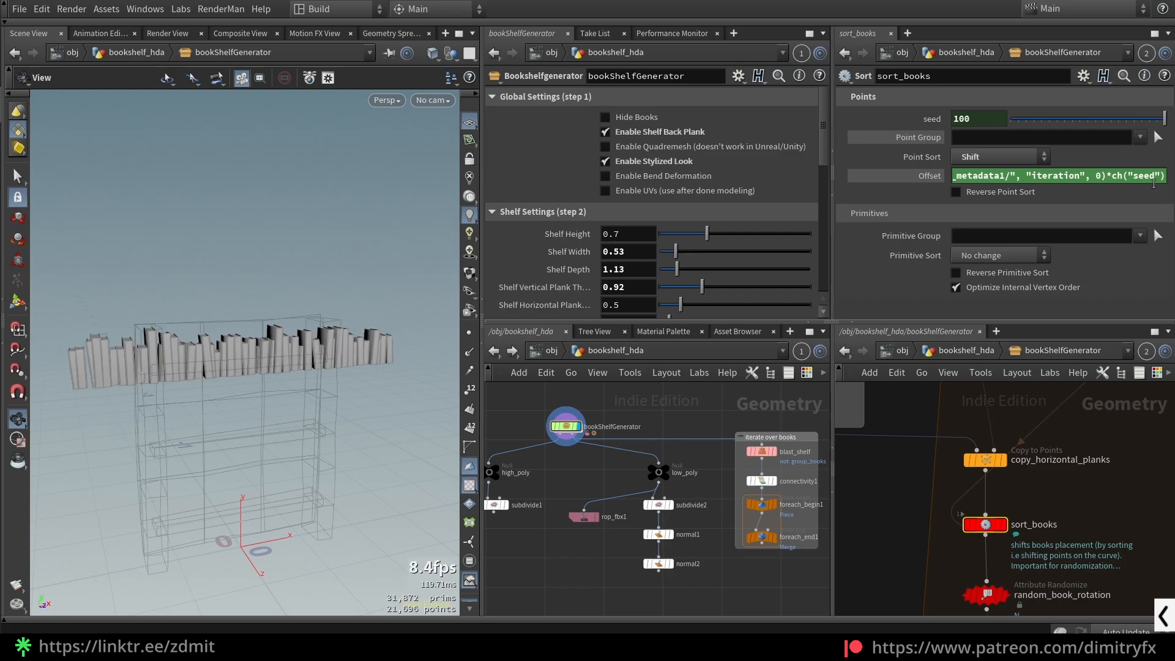
pyautogui.moveTo(1072, 119); pyautogui.dragTo(1051, 122)
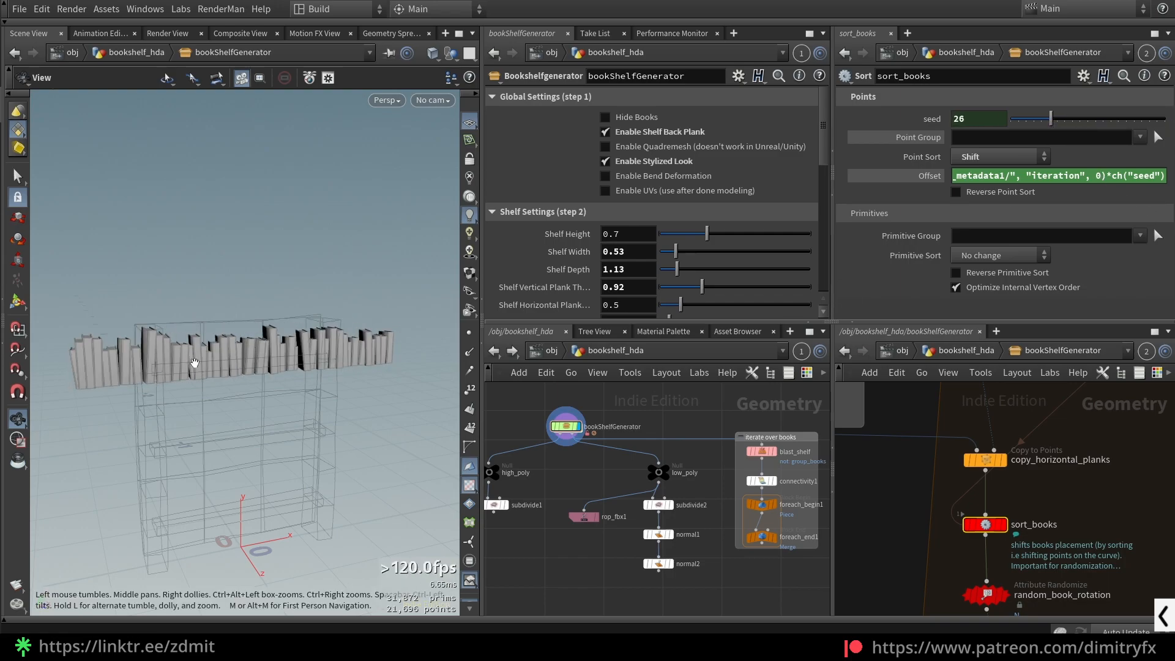
pyautogui.moveTo(160, 405); pyautogui.dragTo(153, 359)
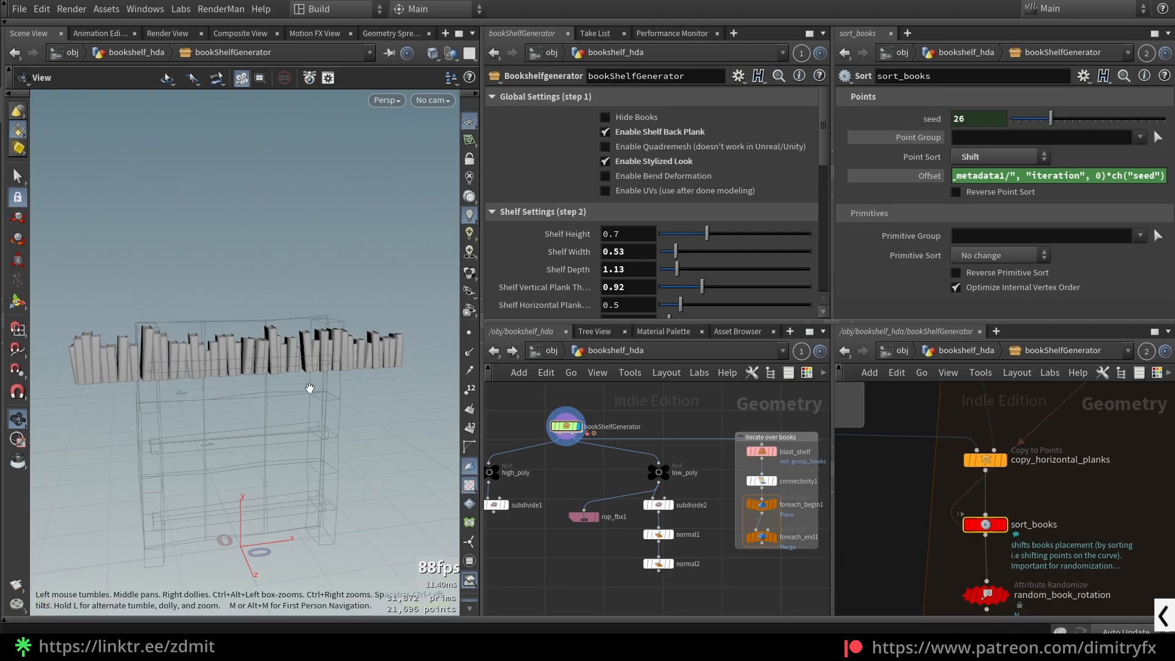
pyautogui.moveTo(1052, 122); pyautogui.dragTo(1098, 132)
# Step: Examine the distribution settings of random_book_rotation, including the distribution types and the second Direction value
pyautogui.scroll(-2, 1086, 419)
pyautogui.click(1022, 539)
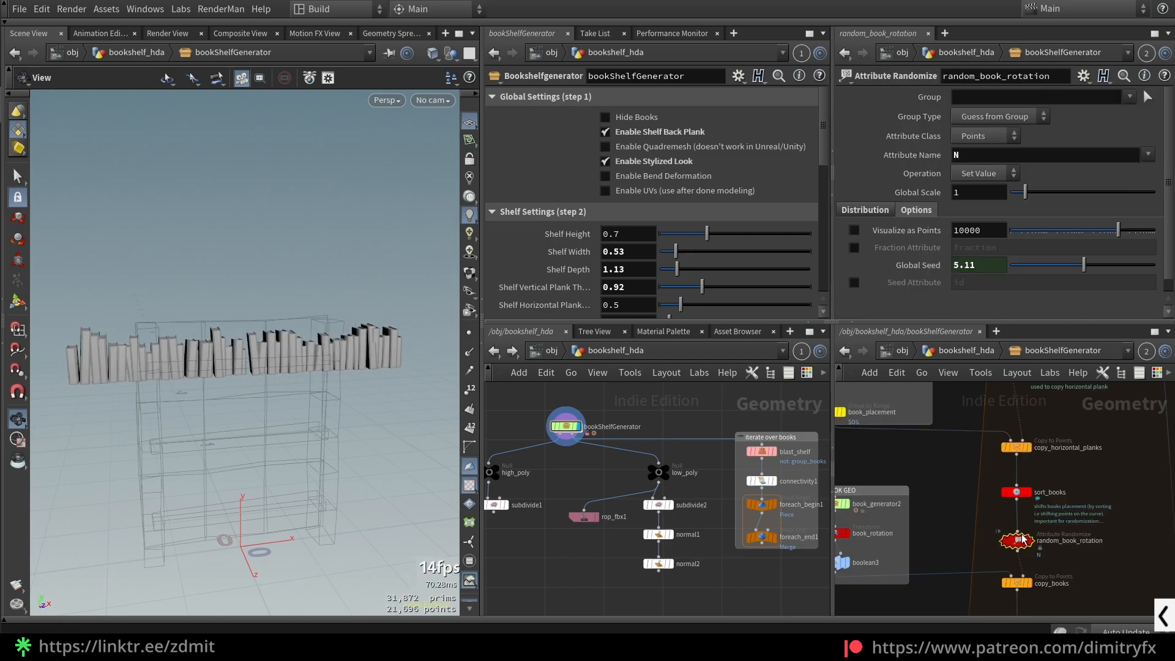
pyautogui.click(869, 210)
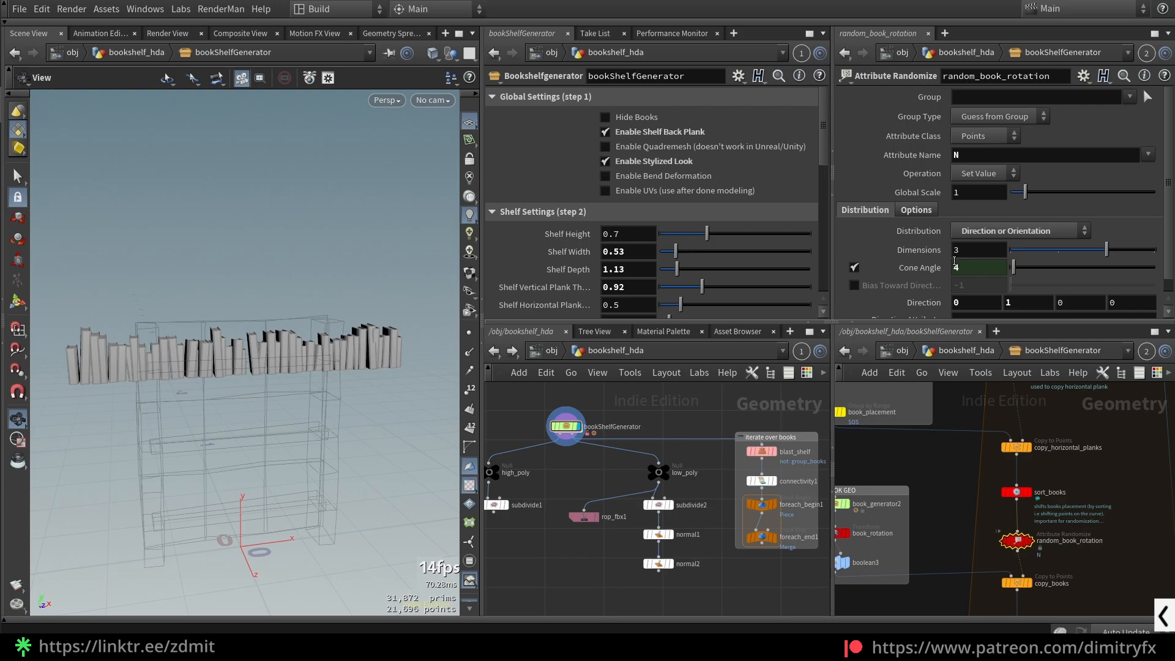
pyautogui.click(1008, 230)
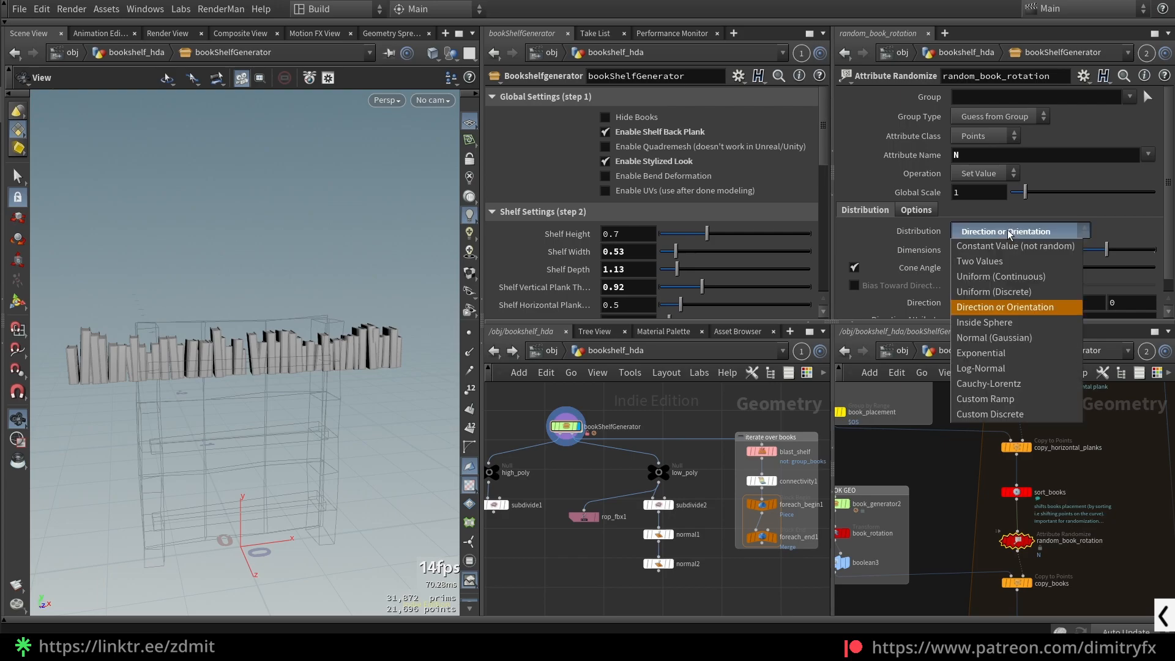
pyautogui.click(1108, 208)
pyautogui.scroll(-2, 1041, 270)
pyautogui.click(1018, 285)
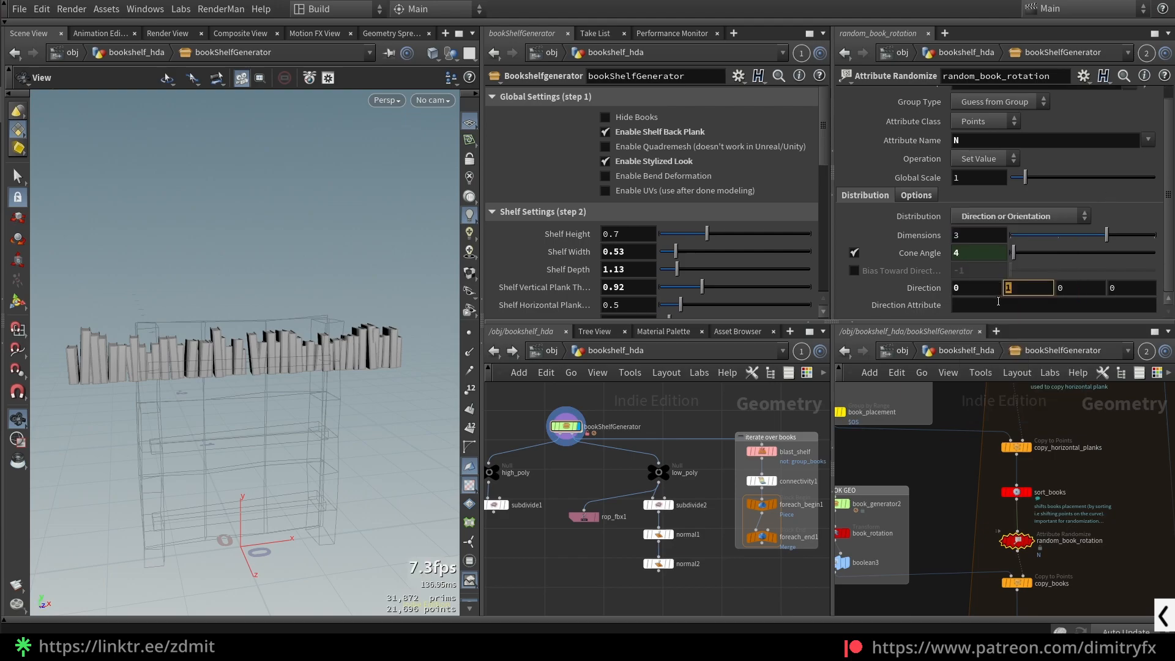
# Step: Reveal the expression behind the Cone Angle of random_book_rotation, try another angle and undo it
pyautogui.click(925, 254)
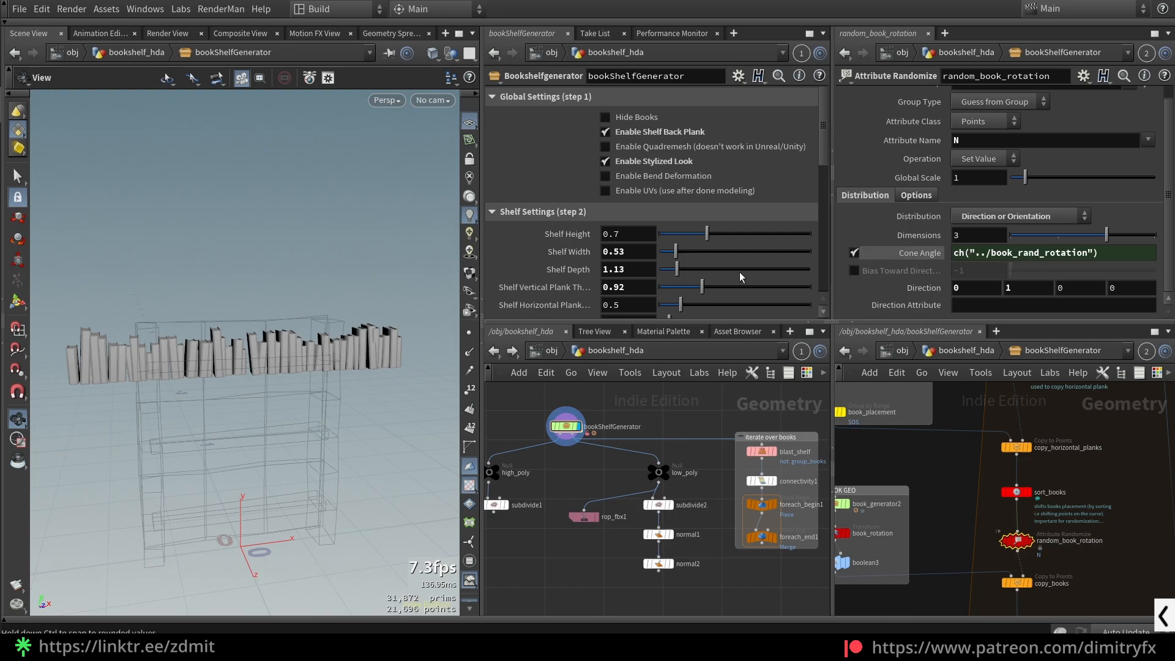
pyautogui.click(916, 252)
pyautogui.moveTo(975, 253); pyautogui.dragTo(952, 300, button='middle')
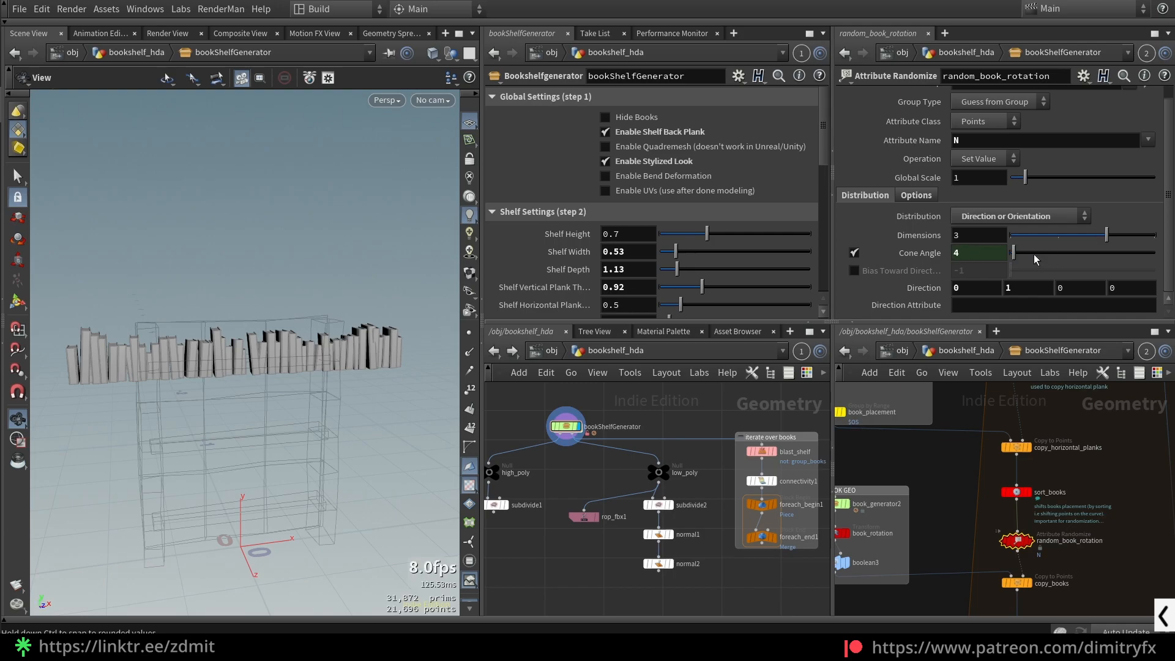
pyautogui.hotkey('ctrl', 'z')
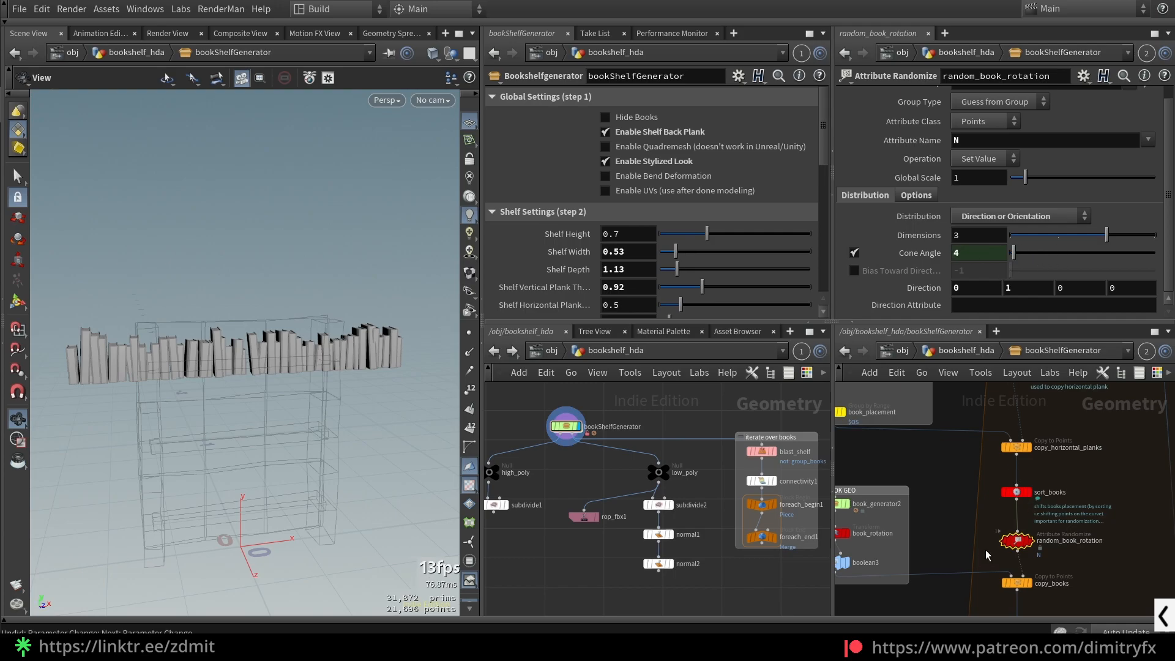
# Step: Display the copy_books output and try adjusting the Cone Angle of random_book_rotation
pyautogui.moveTo(986, 553); pyautogui.dragTo(1030, 485, button='middle')
pyautogui.click(1059, 516)
pyautogui.click(1072, 516)
pyautogui.click(1058, 473)
pyautogui.moveTo(1014, 252)
pyautogui.mouseDown()
pyautogui.moveTo(1001, 255)
pyautogui.moveTo(1014, 253)
pyautogui.mouseUp()
pyautogui.press('h')
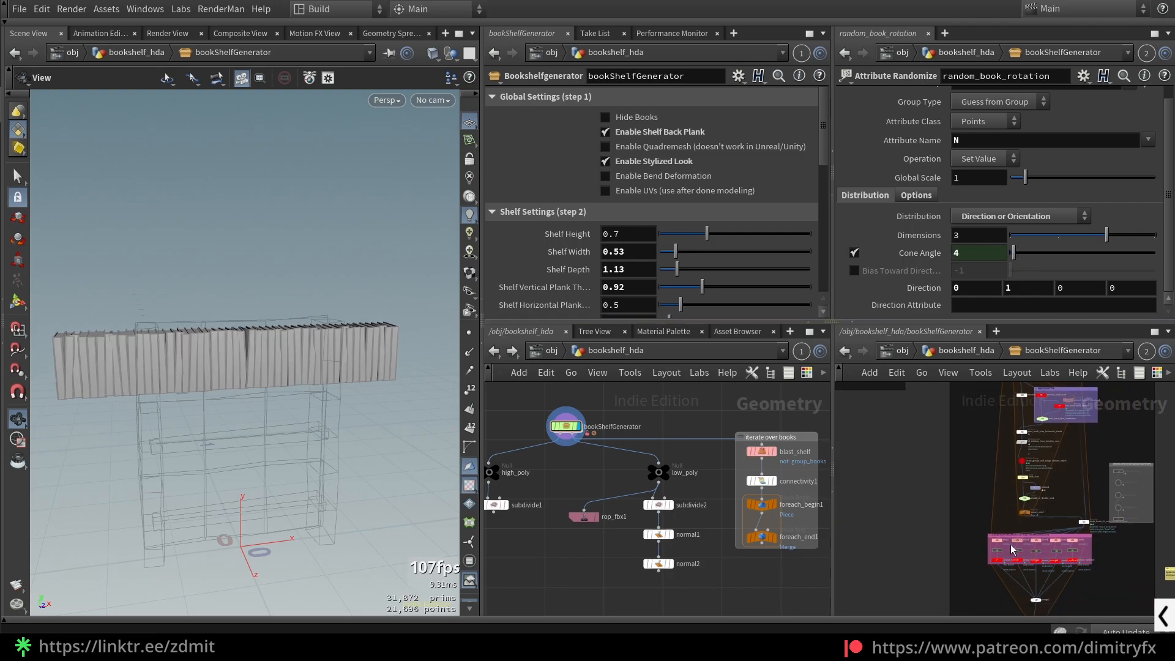
# Step: Switch the viewport display back to the foreach_end4 node
pyautogui.scroll(4, 1014, 542)
pyautogui.moveTo(1056, 486); pyautogui.dragTo(1053, 483)
pyautogui.press('r')
pyautogui.scroll(-6, 1047, 475)
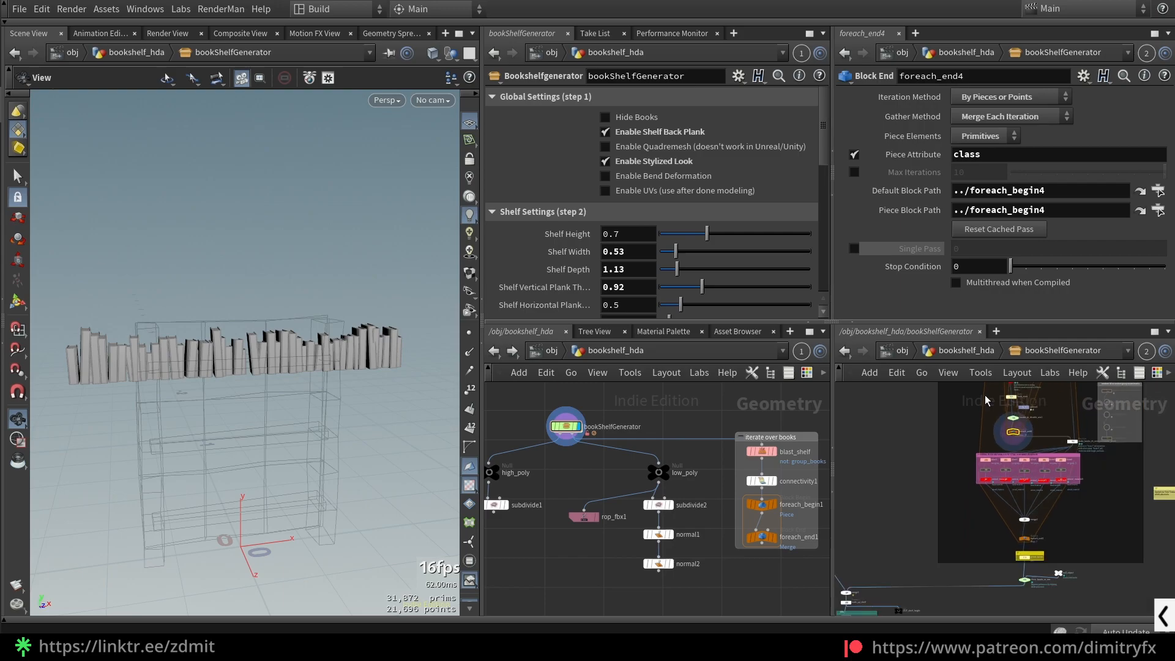
# Step: Try a different Cone Angle on random_book_rotation with the finished books displayed, then undo it
pyautogui.scroll(7, 960, 470)
pyautogui.scroll(3, 957, 466)
pyautogui.click(964, 443)
pyautogui.moveTo(1014, 253)
pyautogui.mouseDown()
pyautogui.moveTo(997, 254)
pyautogui.moveTo(1014, 255)
pyautogui.mouseUp()
pyautogui.hotkey('ctrl', 'z')
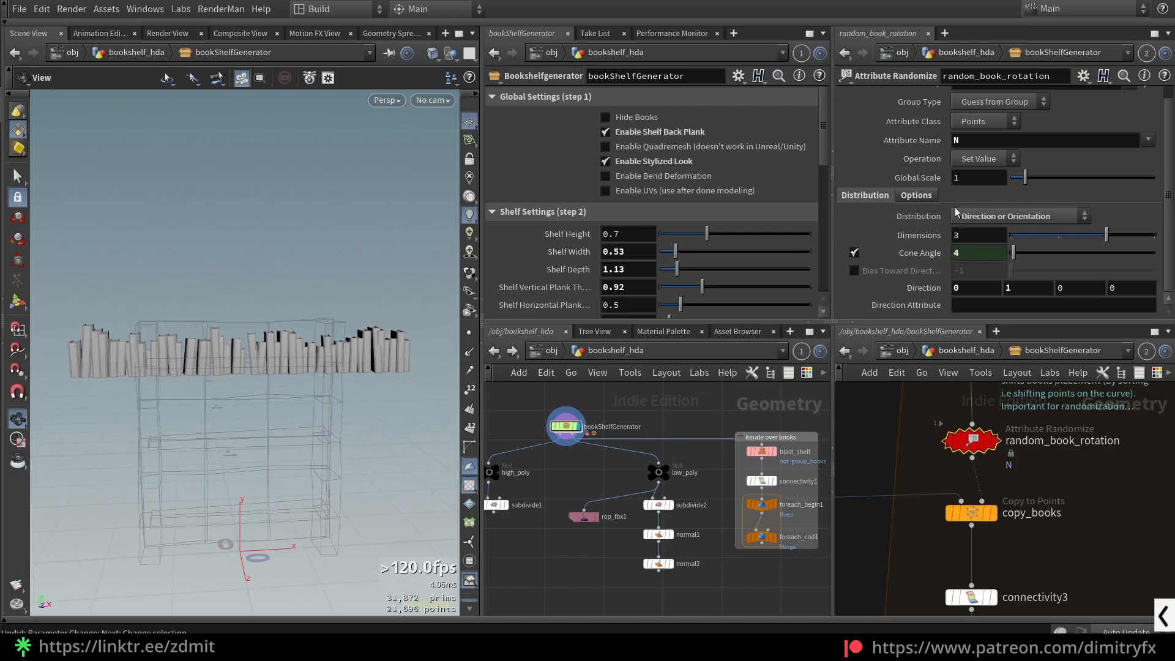
# Step: Reveal the Global Seed expression of random_book_rotation, then try another seed and undo it
pyautogui.click(916, 195)
pyautogui.click(920, 250)
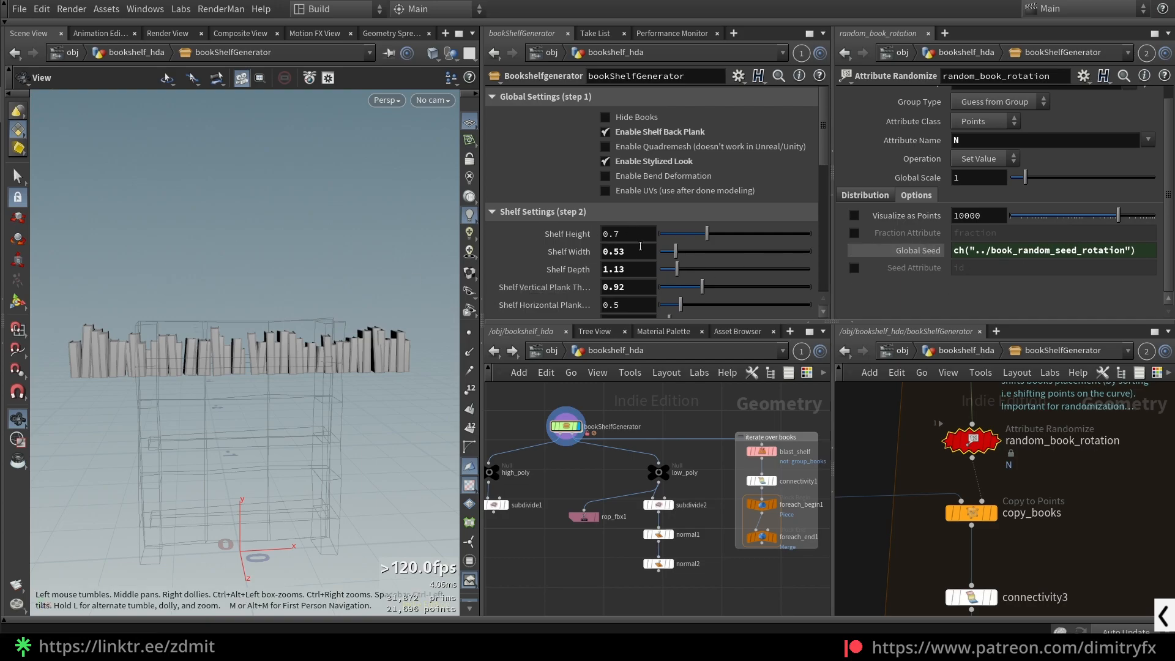
pyautogui.click(906, 255)
pyautogui.moveTo(1082, 252); pyautogui.dragTo(1044, 287)
pyautogui.scroll(-3, 922, 539)
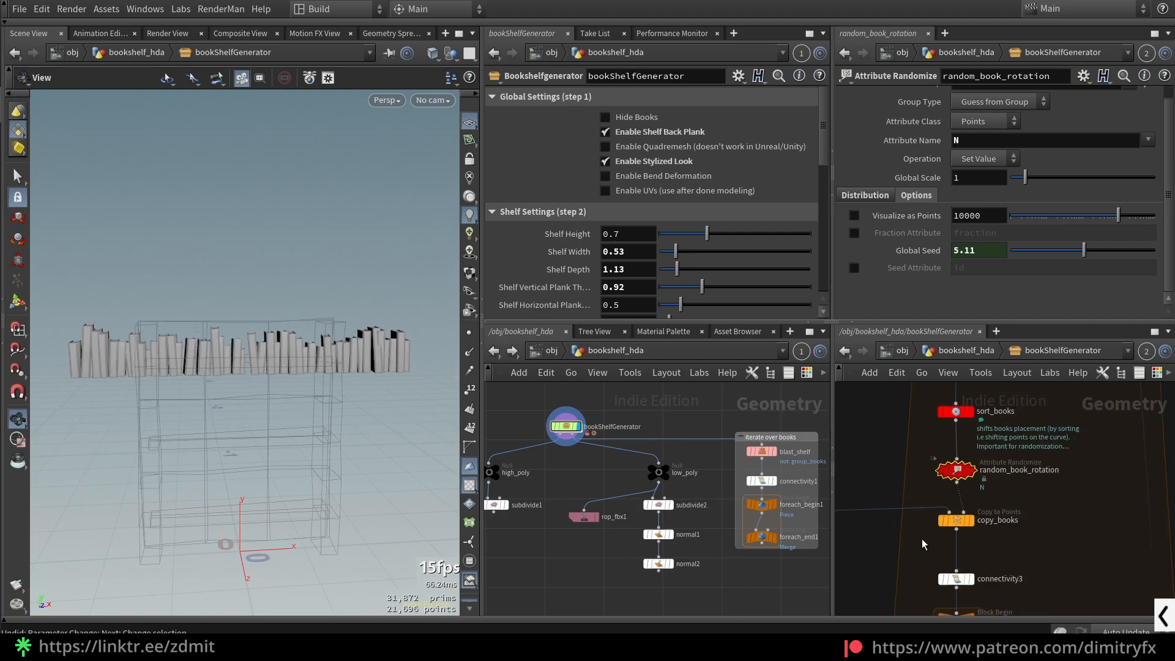
# Step: Select copy_books and examine the book_generator2 node in the BOOK GEO group that feeds it
pyautogui.click(952, 524)
pyautogui.scroll(-2, 983, 524)
pyautogui.moveTo(877, 500); pyautogui.dragTo(1015, 472, button='middle')
pyautogui.scroll(3, 967, 481)
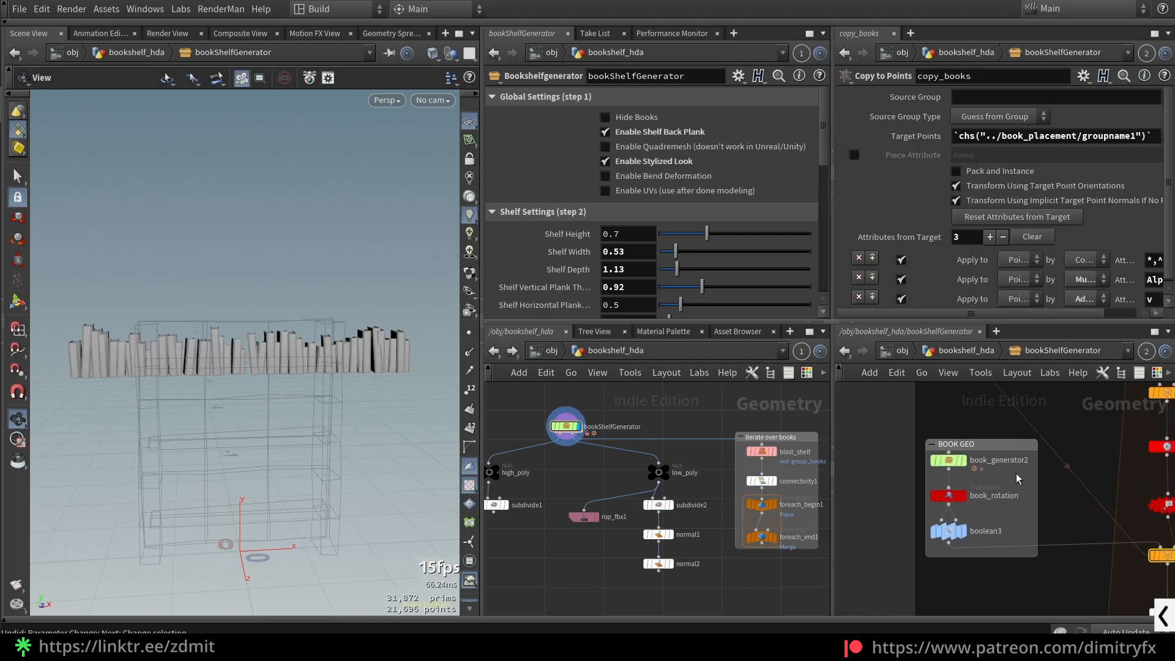
pyautogui.scroll(4, 994, 477)
pyautogui.scroll(-3, 993, 477)
pyautogui.click(989, 481)
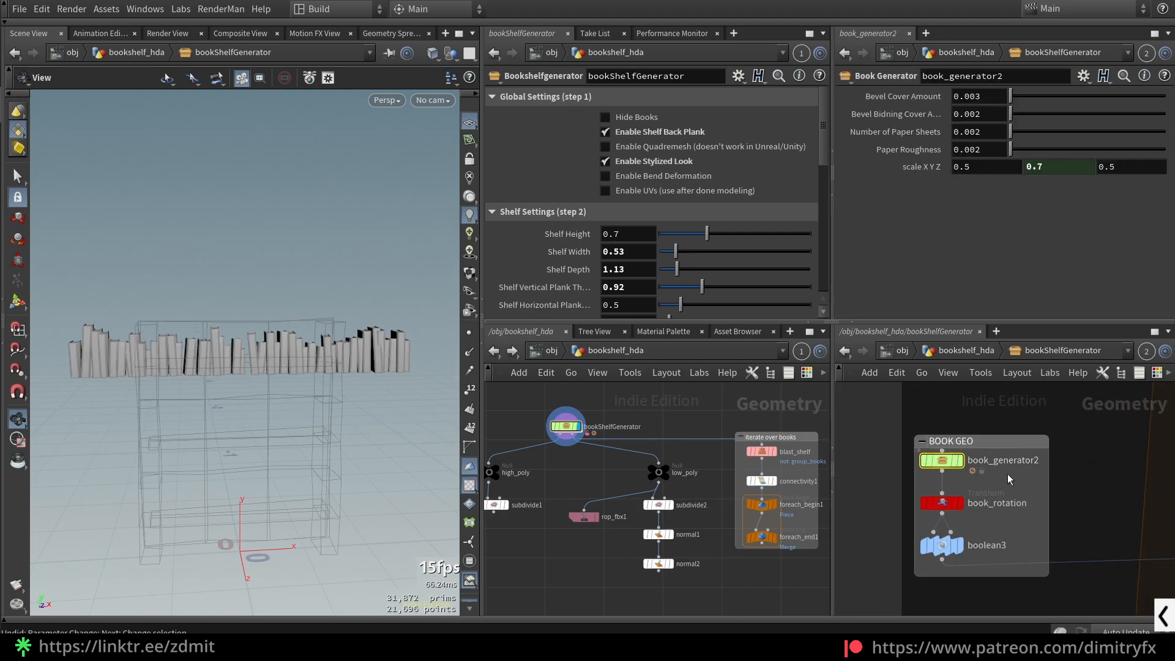
pyautogui.middleClick(943, 459)
# Step: Display the book_rotation node and frame its single book in the viewport
pyautogui.click(959, 502)
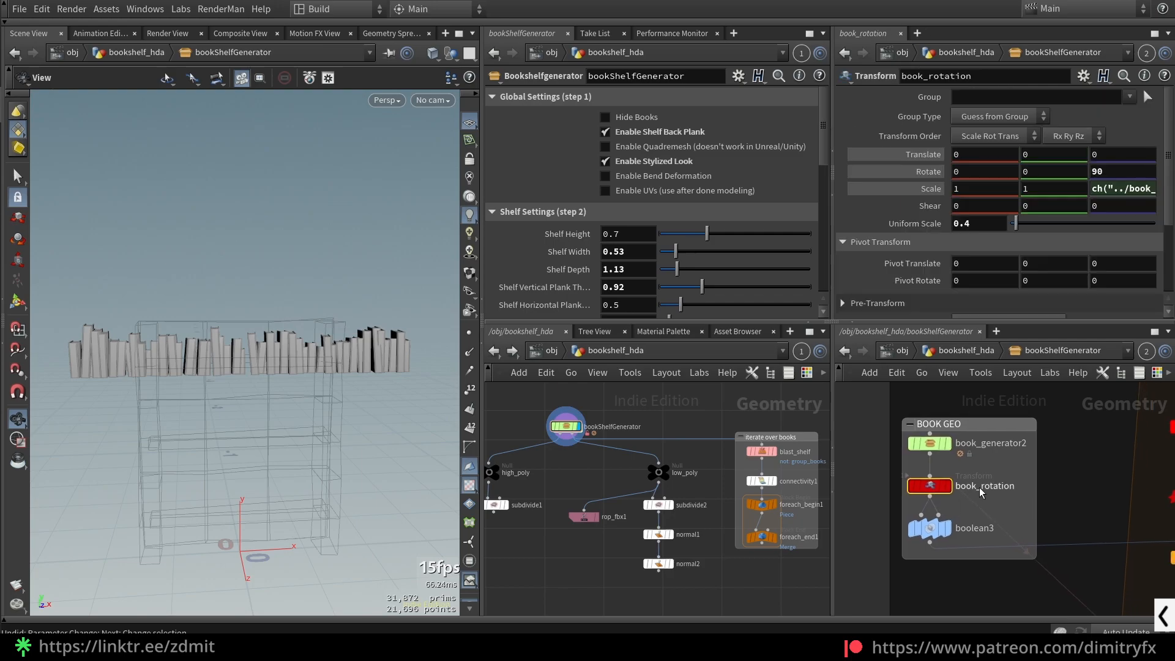
pyautogui.press('f')
pyautogui.moveTo(318, 456); pyautogui.dragTo(318, 466)
pyautogui.scroll(-5, 919, 441)
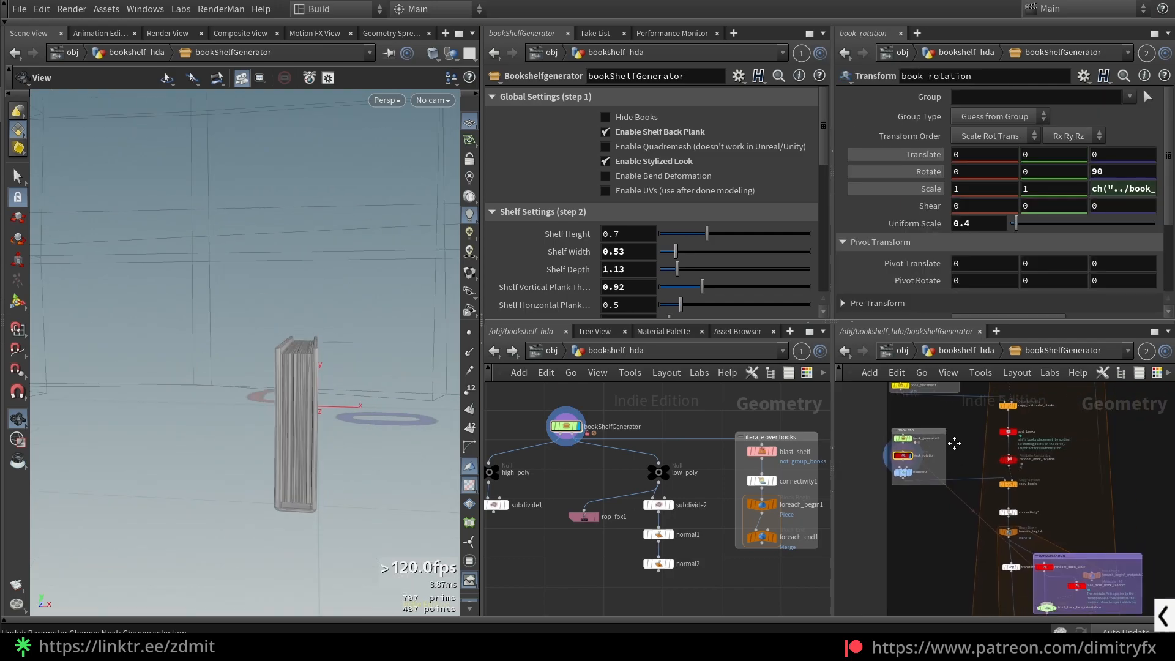
# Step: Display the boolean3 node and examine the merged book geometry from several angles
pyautogui.scroll(5, 1018, 475)
pyautogui.click(1068, 506)
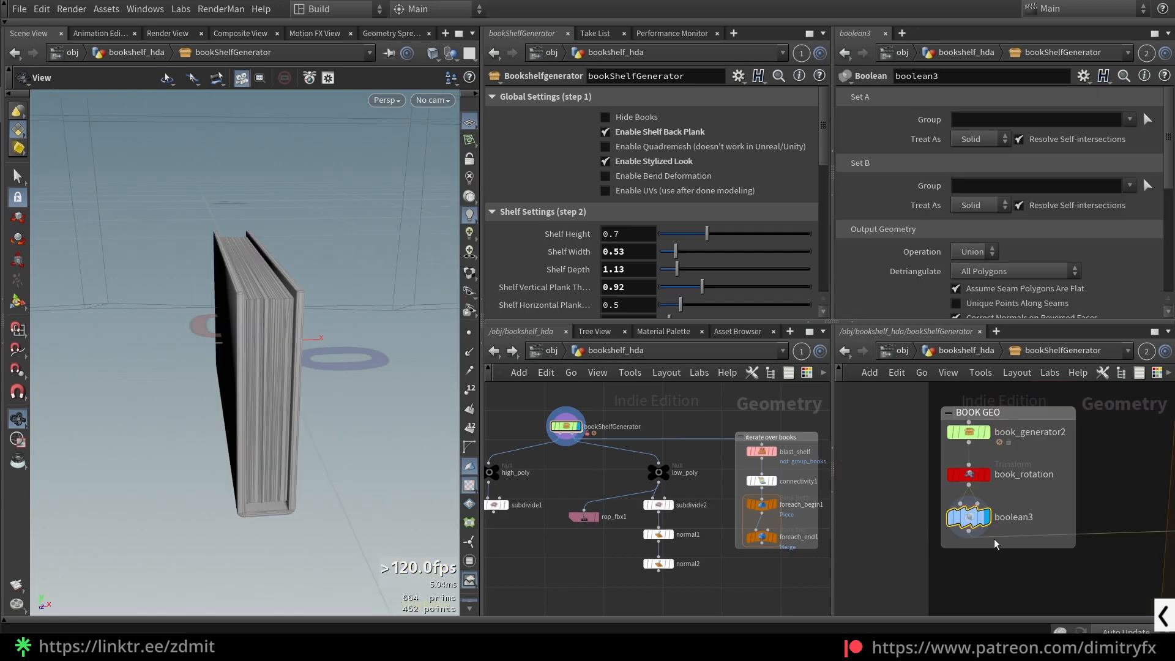
pyautogui.moveTo(324, 362); pyautogui.dragTo(306, 302)
pyautogui.scroll(3, 239, 310)
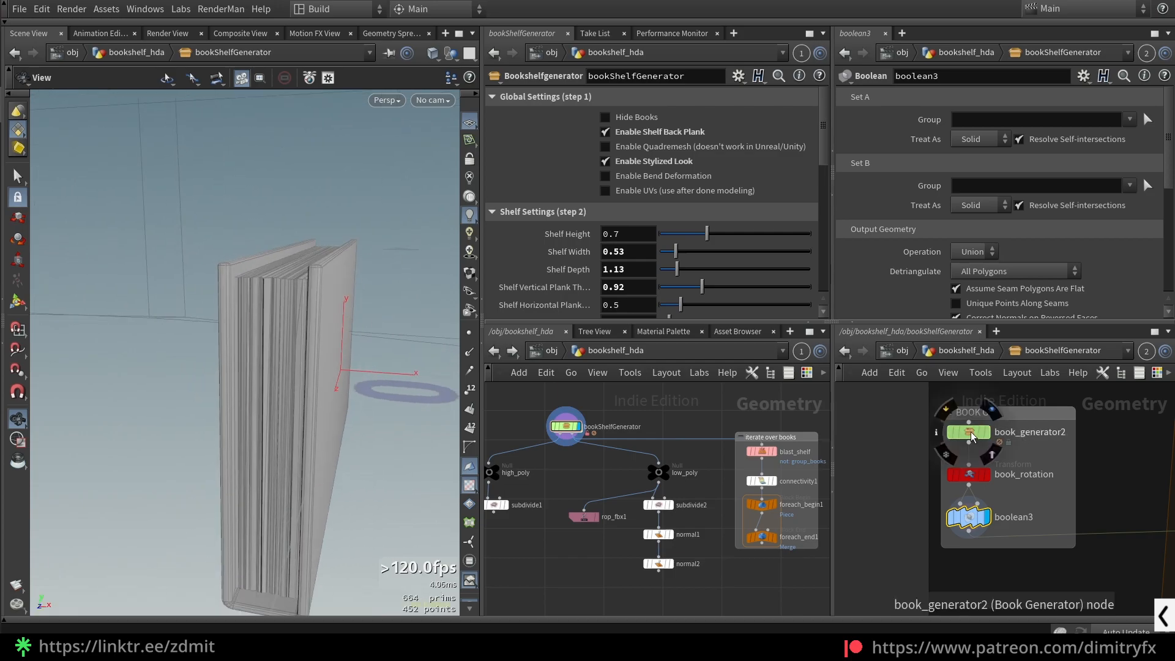
pyautogui.moveTo(313, 348); pyautogui.dragTo(210, 317)
pyautogui.scroll(-3, 275, 335)
pyautogui.moveTo(284, 347); pyautogui.dragTo(297, 357)
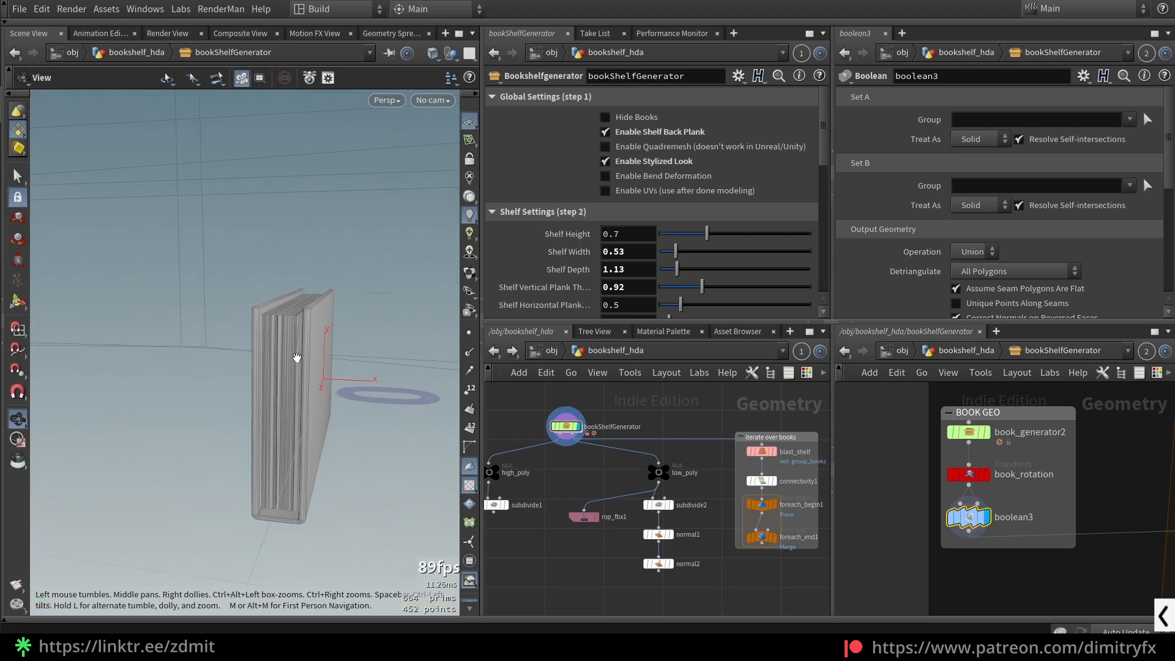
# Step: Display the foreach_begin4 node and frame its single extracted book
pyautogui.scroll(-4, 986, 519)
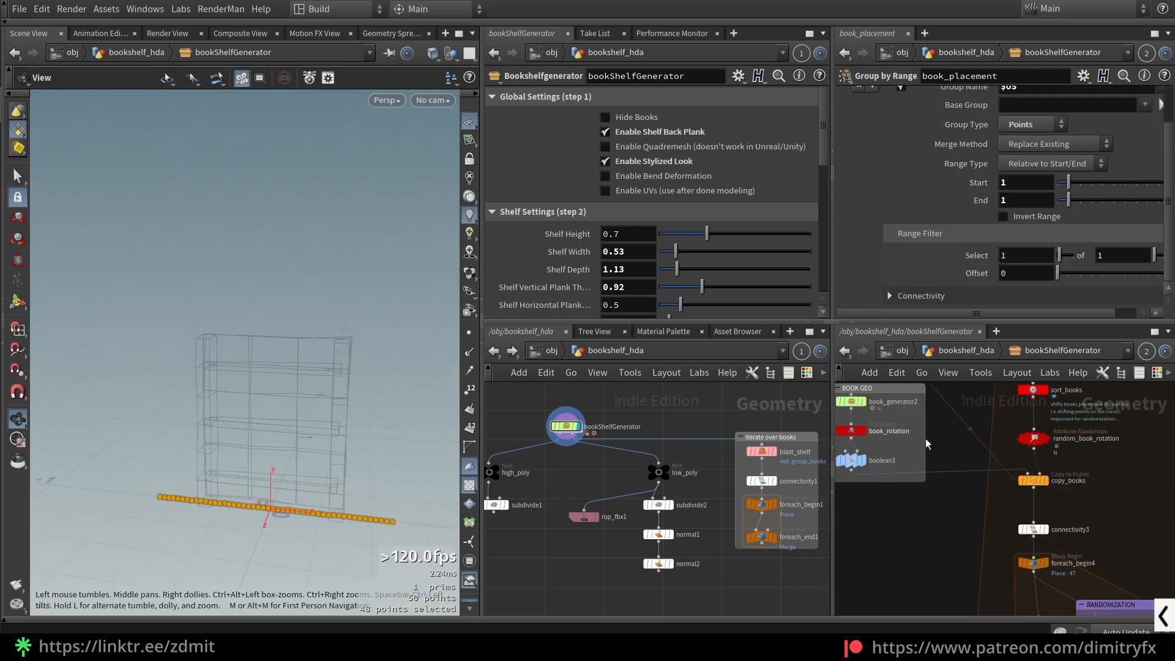
pyautogui.moveTo(925, 438); pyautogui.dragTo(1031, 555, button='middle')
pyautogui.moveTo(1046, 481); pyautogui.dragTo(943, 401, button='middle')
pyautogui.moveTo(344, 388)
pyautogui.mouseDown()
pyautogui.moveTo(285, 389)
pyautogui.moveTo(331, 392)
pyautogui.mouseUp()
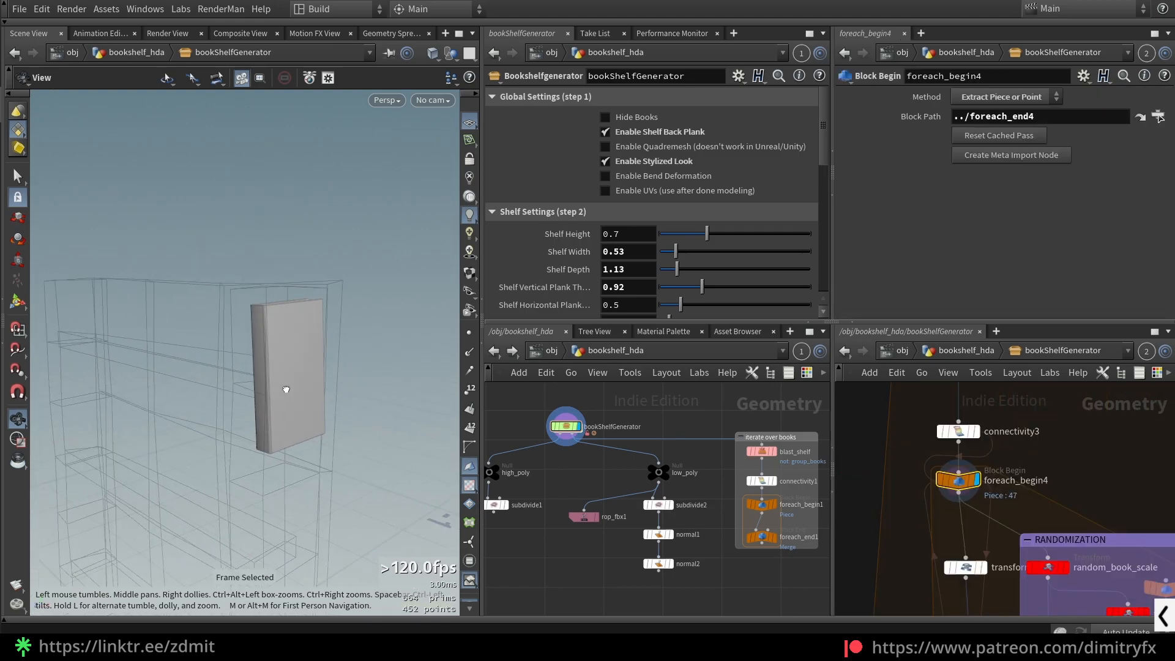
pyautogui.scroll(-3, 887, 517)
pyautogui.scroll(3, 886, 502)
# Step: Select connectivity3 to examine its class attribute settings and save the scene
pyautogui.click(945, 430)
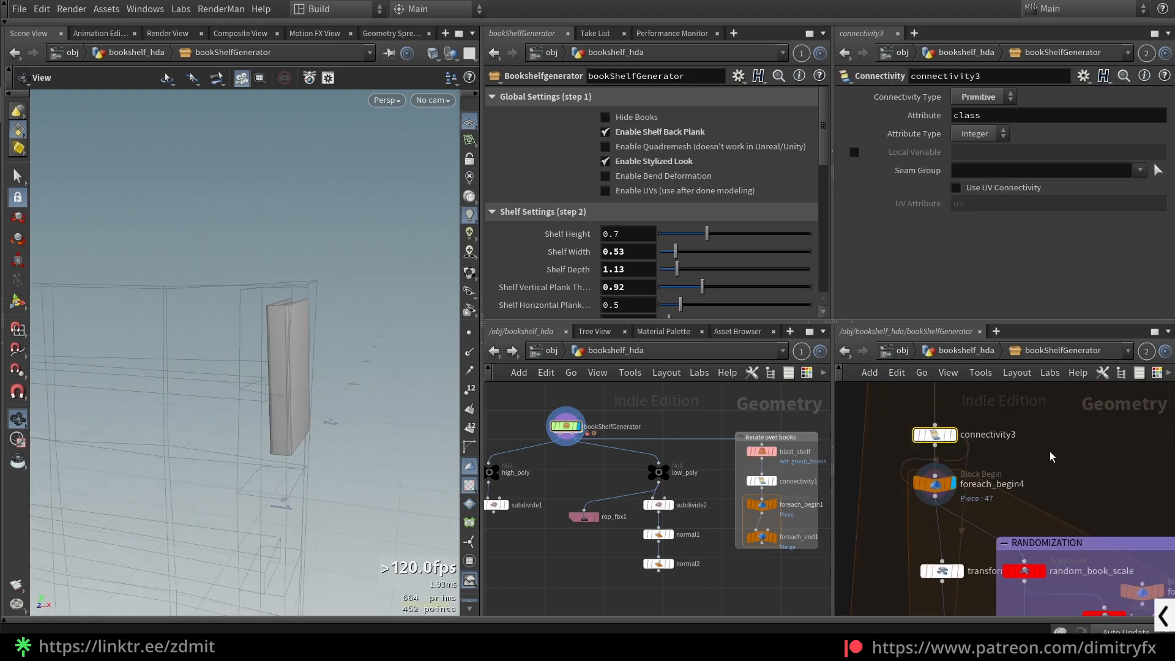
pyautogui.scroll(-3, 1044, 441)
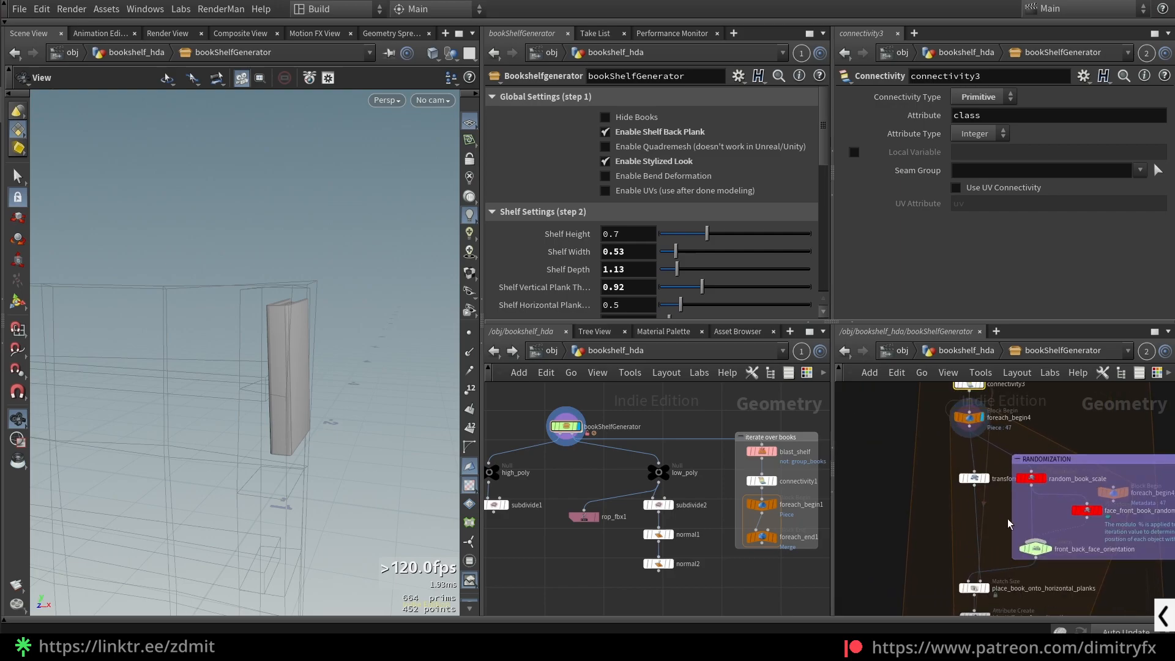
pyautogui.scroll(-2, 1007, 519)
pyautogui.hotkey('ctrl', 's')
pyautogui.scroll(3, 1034, 489)
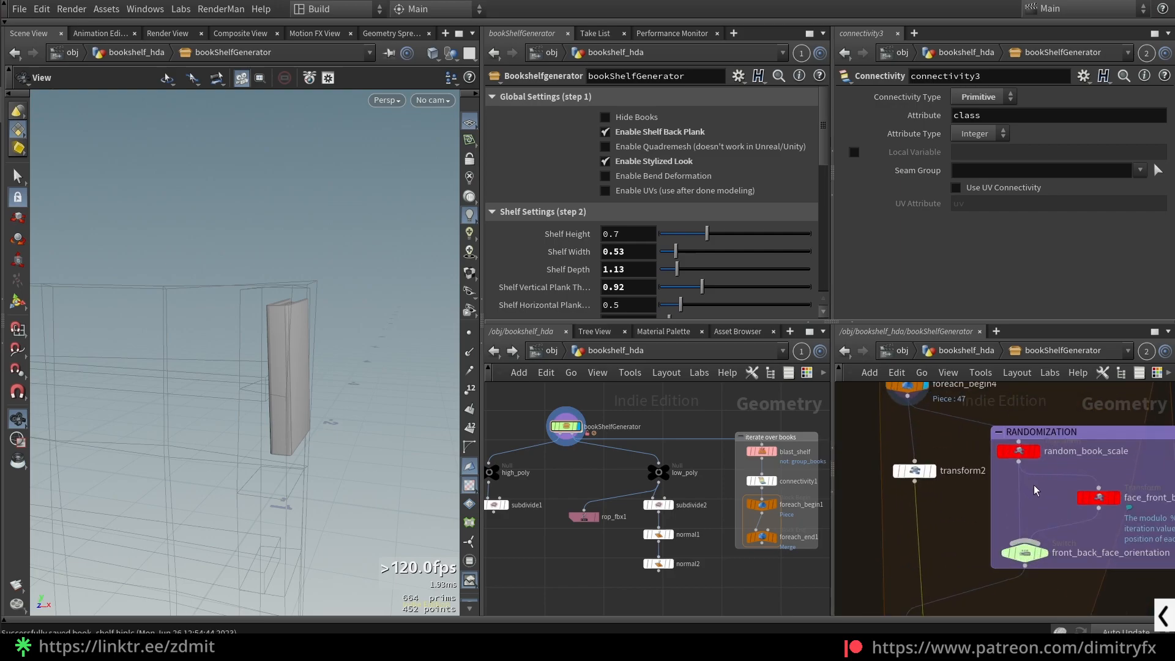
# Step: Display random_book_scale, open its Scale expression in the expression editor and highlight the detail reference to foreach_begin4_metadata1
pyautogui.click(1018, 453)
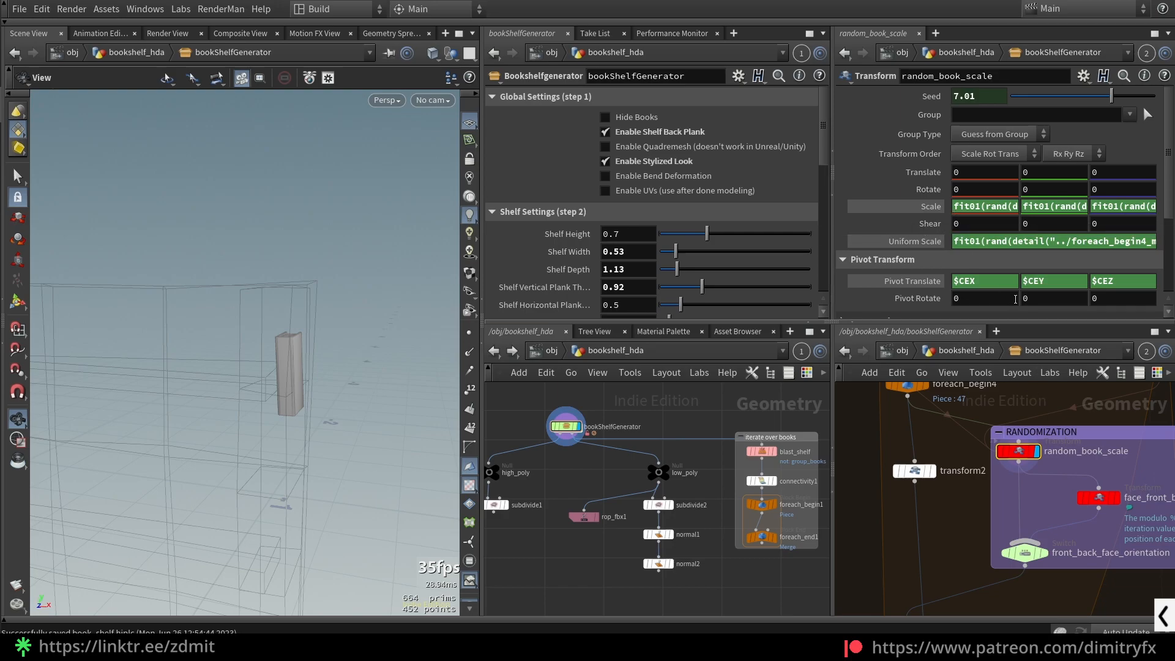
pyautogui.hotkey('alt', 'e')
pyautogui.moveTo(256, 274); pyautogui.dragTo(453, 277)
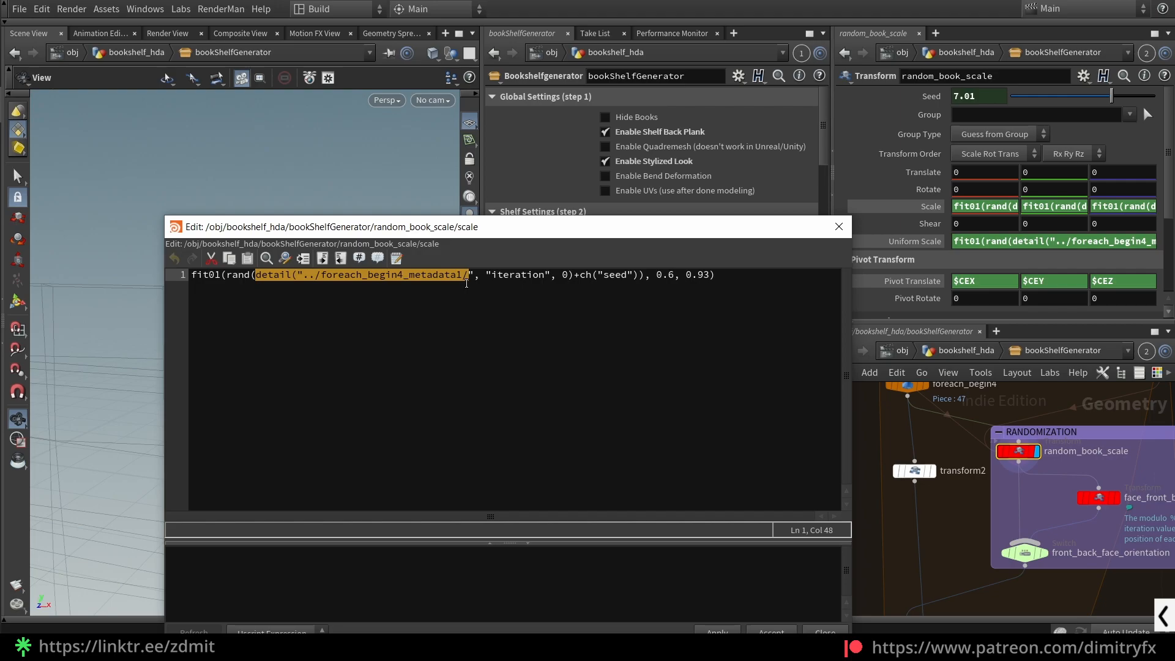
# Step: Locate the foreach_begin4 metadata node in the network and highlight the iteration attribute in the Scale expression
pyautogui.scroll(-3, 1067, 497)
pyautogui.moveTo(1126, 459); pyautogui.dragTo(1096, 521, button='middle')
pyautogui.scroll(4, 1096, 521)
pyautogui.moveTo(1020, 475)
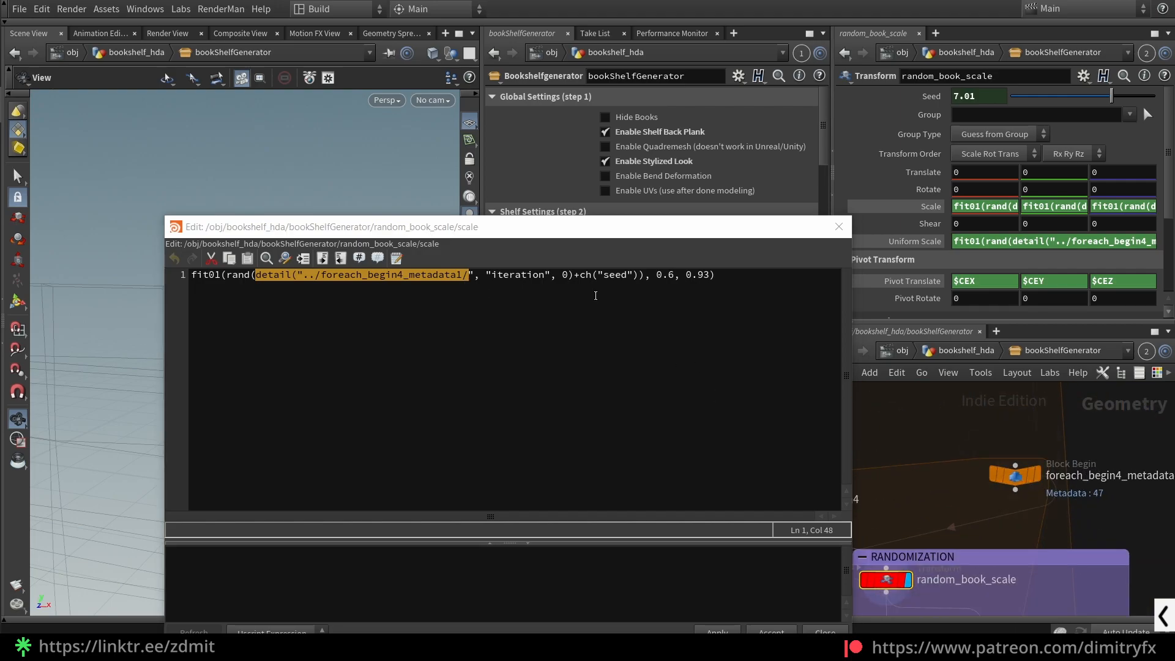
pyautogui.doubleClick(518, 274)
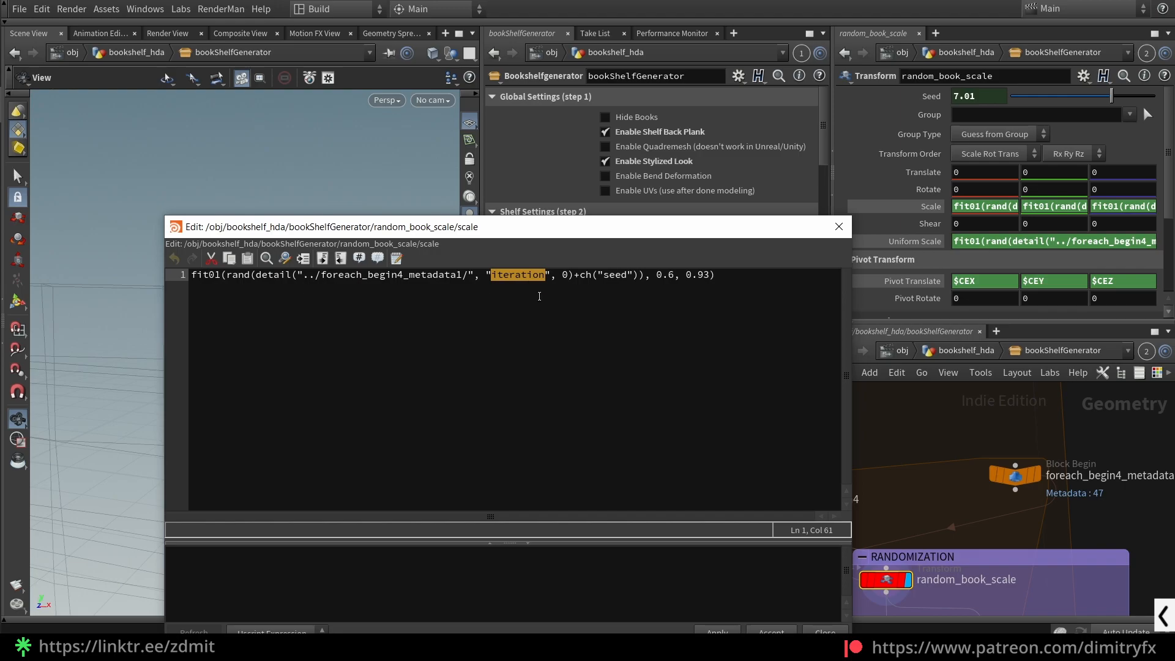
# Step: Examine the seed term, the rand function and the 0.6 to 0.93 fit range in the uniform scale expression
pyautogui.click(576, 275)
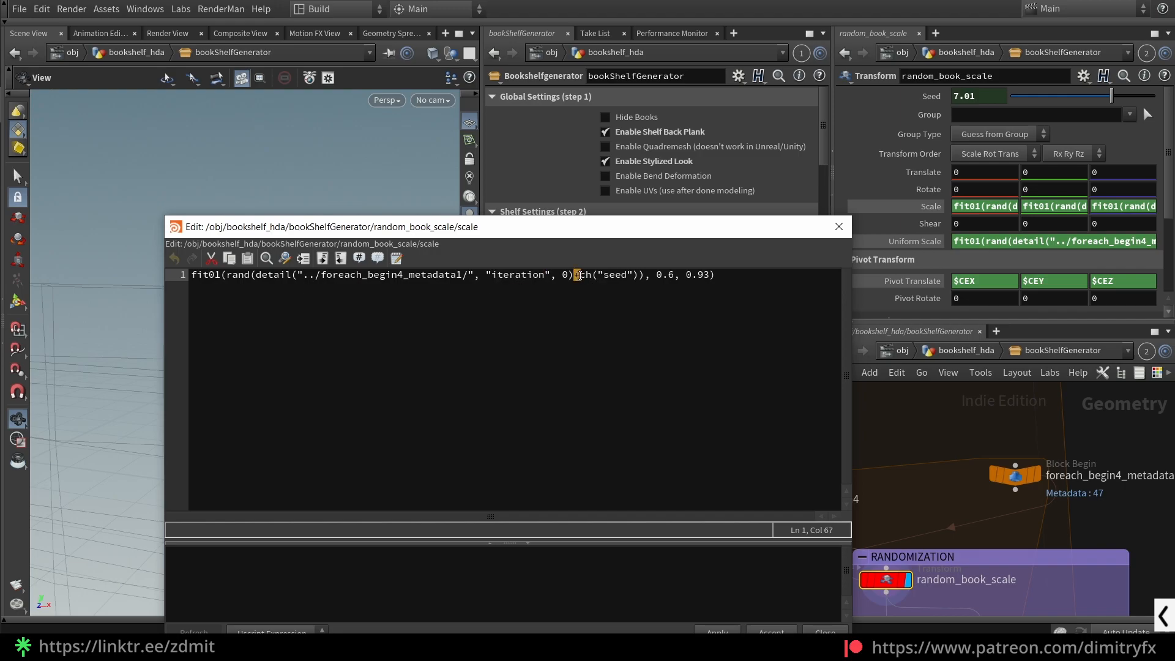
pyautogui.moveTo(589, 275); pyautogui.dragTo(638, 274)
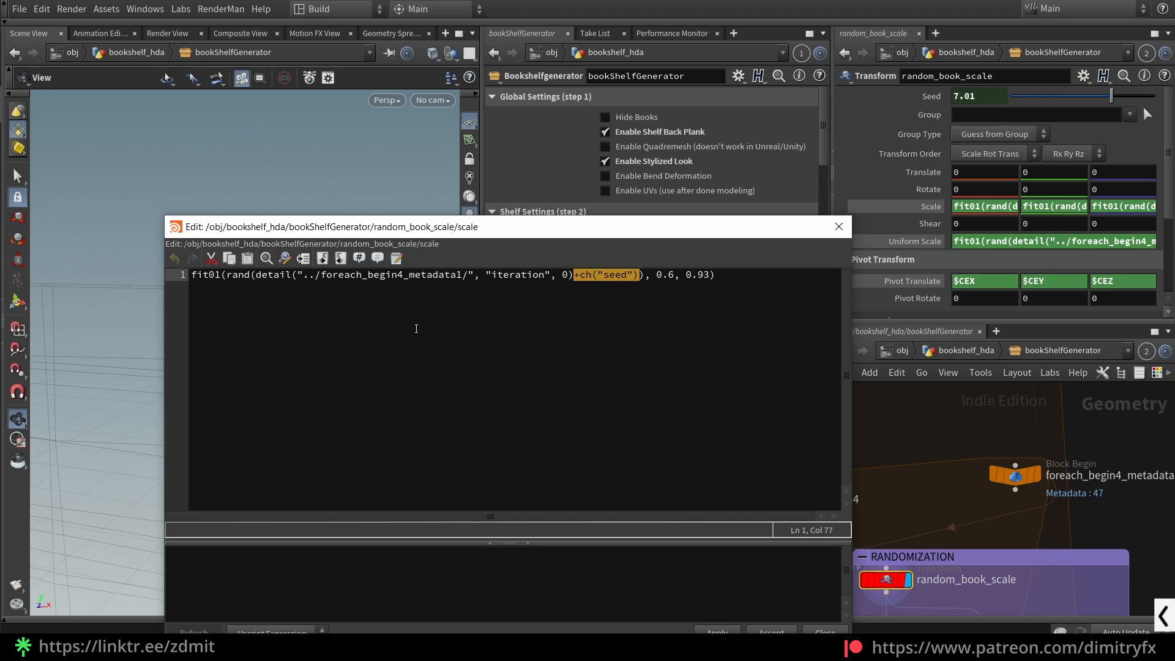
pyautogui.moveTo(226, 275); pyautogui.dragTo(638, 263)
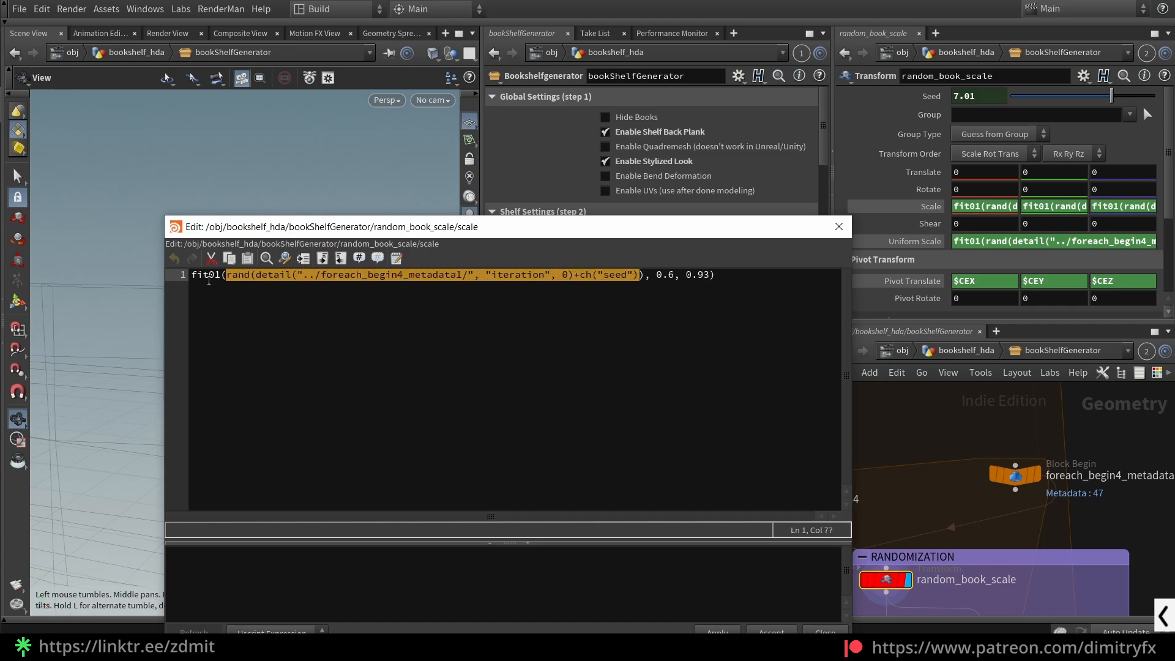
pyautogui.moveTo(194, 279); pyautogui.dragTo(628, 264)
pyautogui.doubleClick(666, 275)
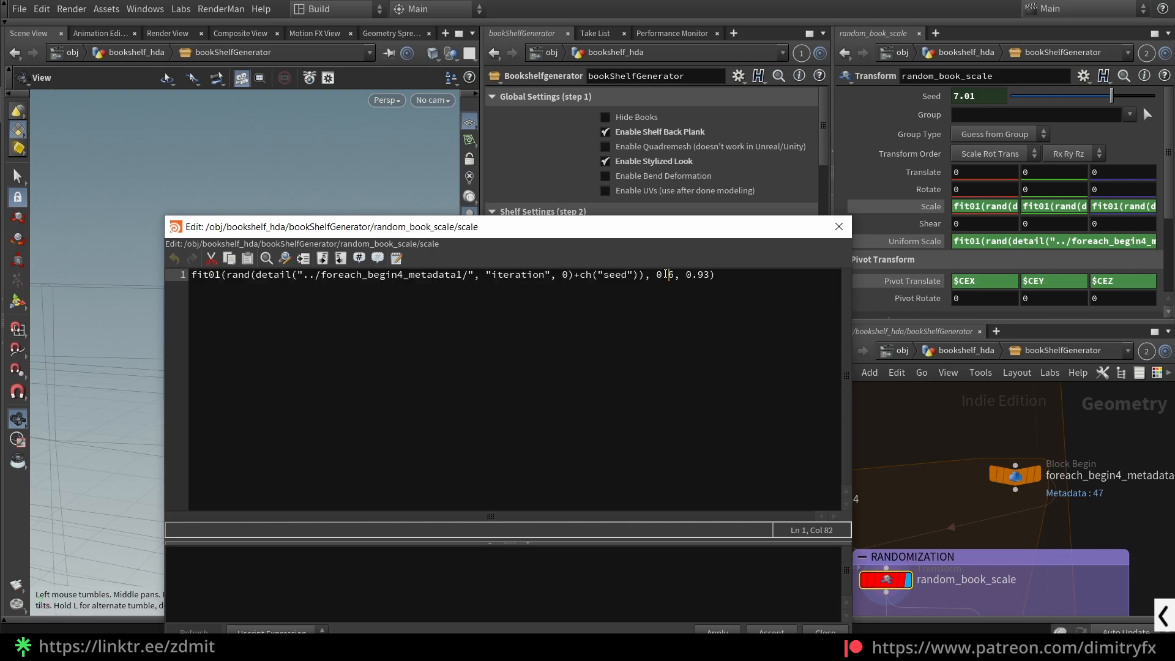
pyautogui.doubleClick(703, 275)
pyautogui.click(839, 226)
# Step: Open the X Scale expression of random_book_scale and highlight its division by the book_rotation sy channel
pyautogui.click(974, 209)
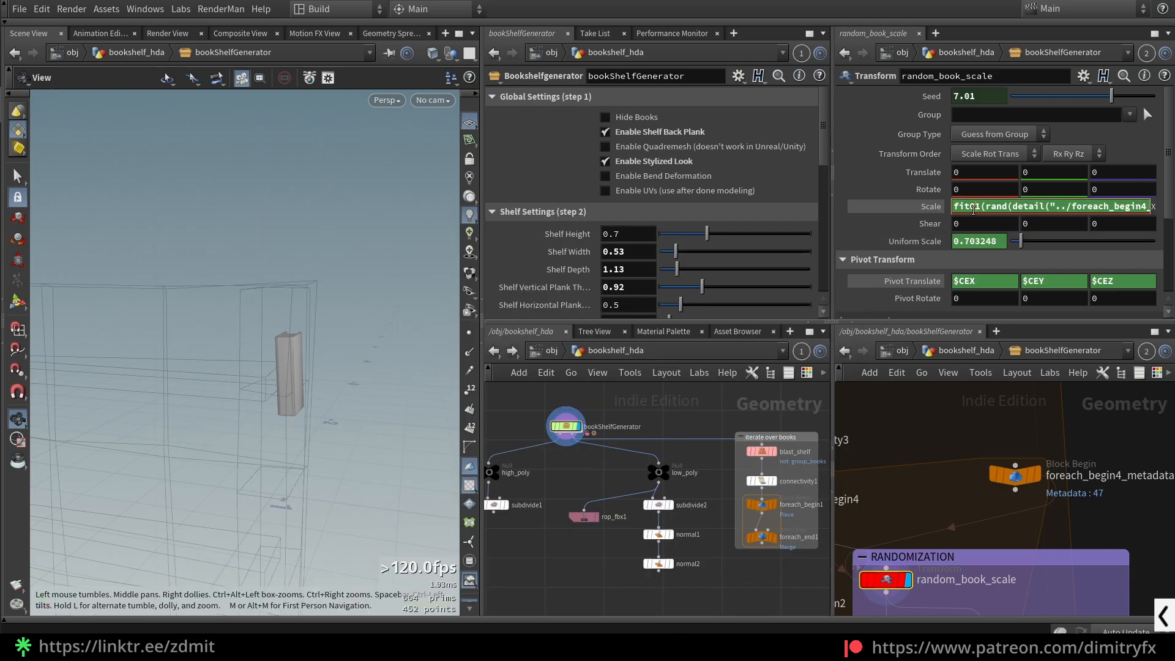
pyautogui.hotkey('alt', 'e')
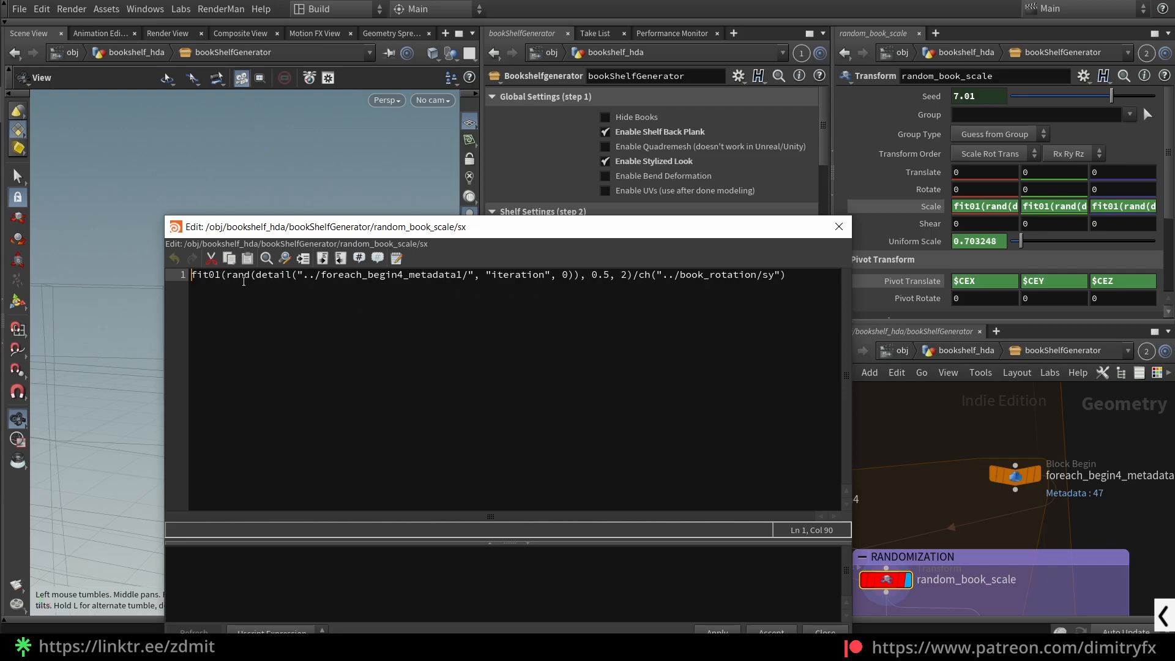
pyautogui.moveTo(632, 274); pyautogui.dragTo(787, 273)
pyautogui.click(839, 226)
# Step: Examine the Y Scale expression with its 0.6 to 1 range and open the Z Scale expression
pyautogui.click(1042, 210)
pyautogui.hotkey('alt', 'e')
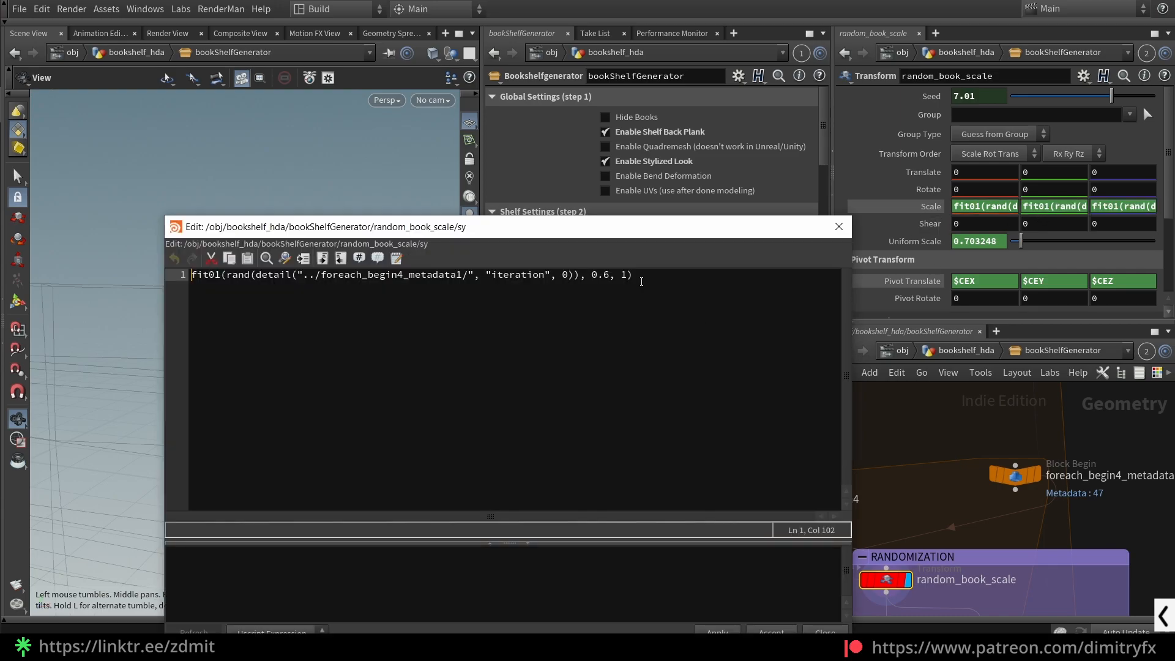
pyautogui.moveTo(642, 281); pyautogui.dragTo(568, 275)
pyautogui.click(839, 226)
pyautogui.click(1123, 206)
pyautogui.hotkey('alt', 'e')
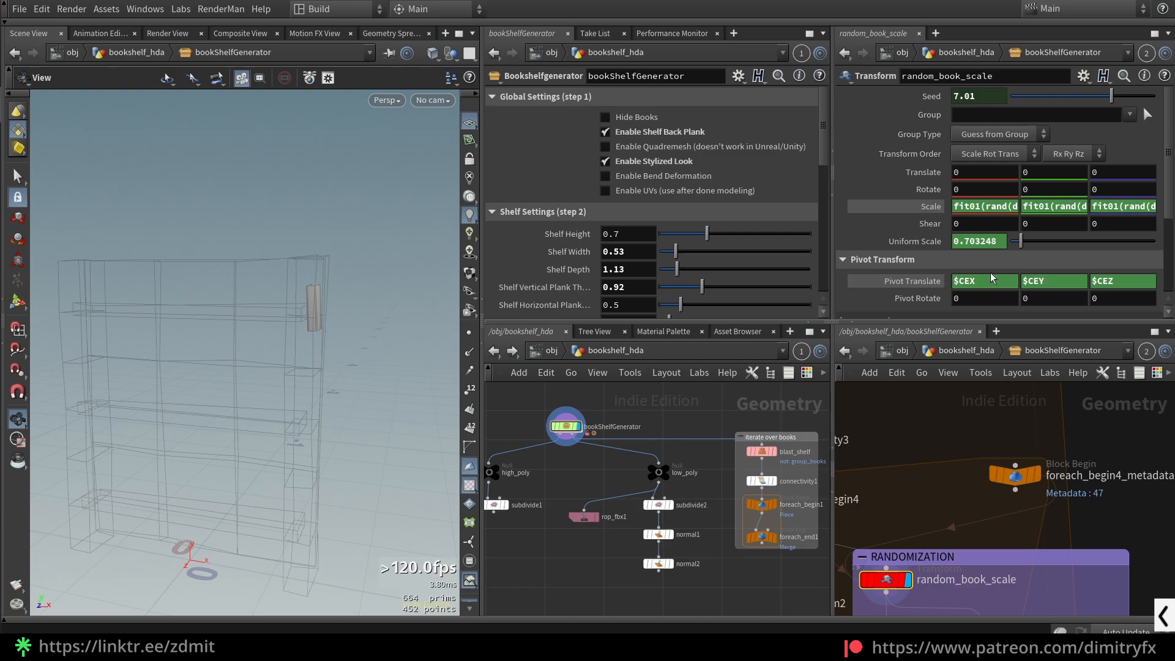
# Step: Test transforming the book with Pivot Translate reset to its defaults, and undo the changes to restore the centroid pivot
pyautogui.keyDown('ctrl'); pyautogui.middleClick(924, 281); pyautogui.keyUp('ctrl')
pyautogui.moveTo(983, 211); pyautogui.dragTo(533, 248, button='middle')
pyautogui.hotkey('ctrl', 'z')
pyautogui.moveTo(1035, 185); pyautogui.dragTo(1107, 127, button='middle')
pyautogui.hotkey('ctrl', 'z')
pyautogui.hotkey('ctrl', 'z')
pyautogui.moveTo(1043, 185); pyautogui.dragTo(1040, 189, button='middle')
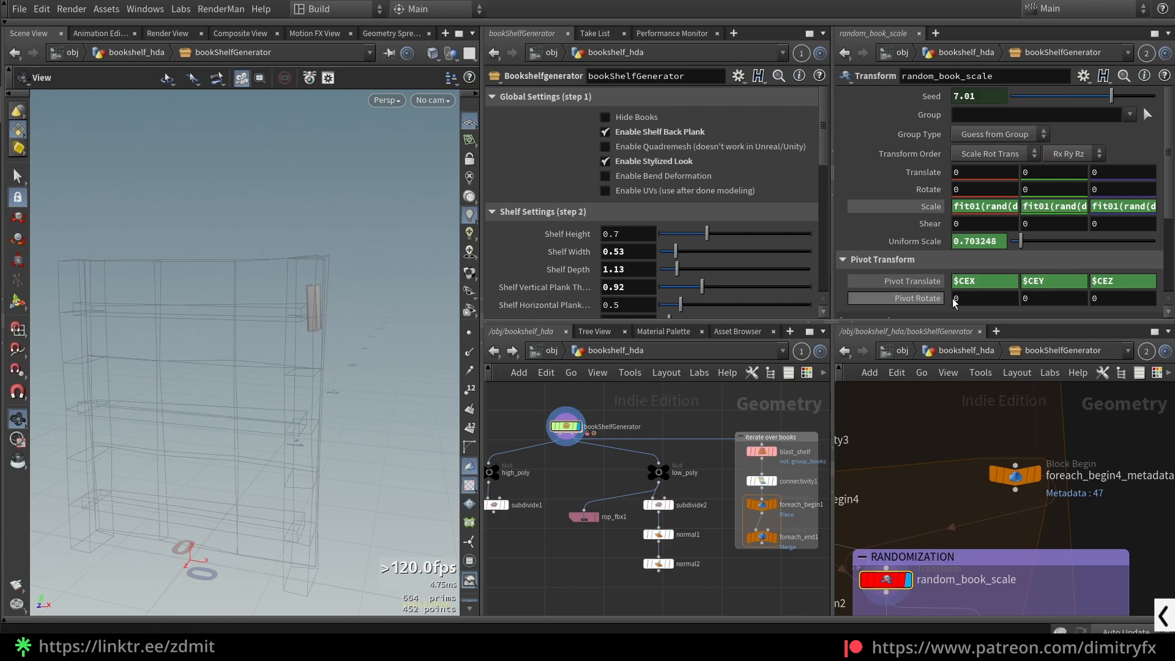
pyautogui.keyDown('ctrl'); pyautogui.middleClick(904, 280); pyautogui.keyUp('ctrl')
pyautogui.hotkey('ctrl', 'z')
# Step: Inspect the $CEX pivot expression and set the Seed of random_book_scale to 5.02
pyautogui.click(986, 281)
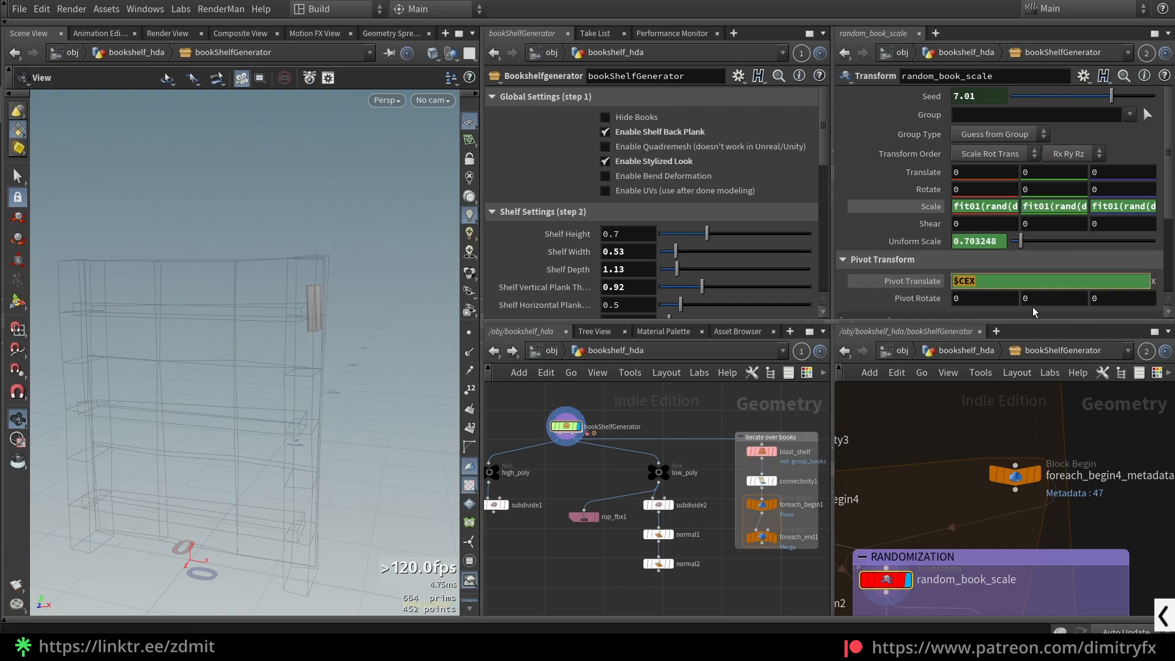
pyautogui.click(979, 412)
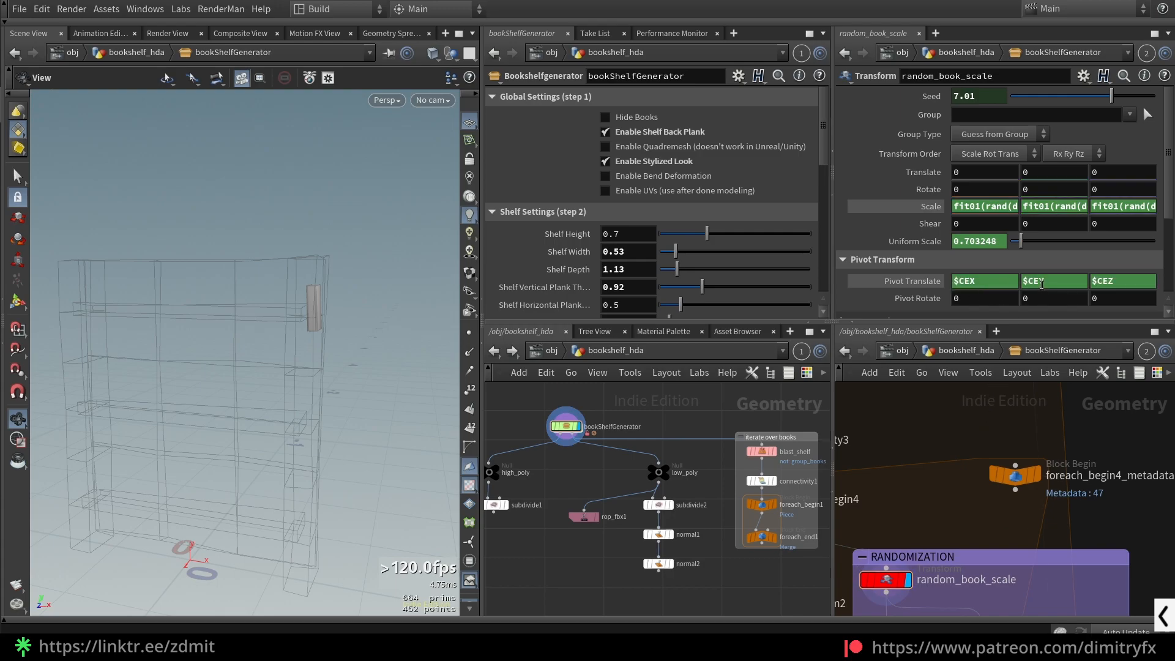
pyautogui.moveTo(1111, 96); pyautogui.dragTo(1087, 110)
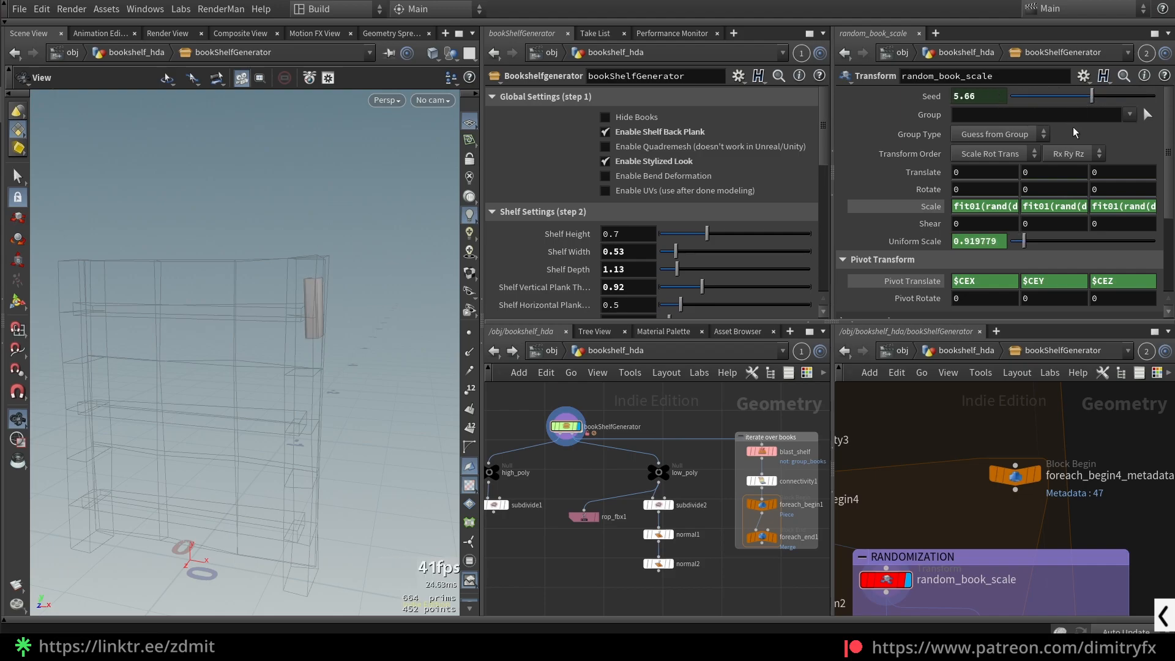
# Step: Display face_front_book_random and open its Y Rotate expression in a widened expression editor
pyautogui.scroll(-3, 956, 482)
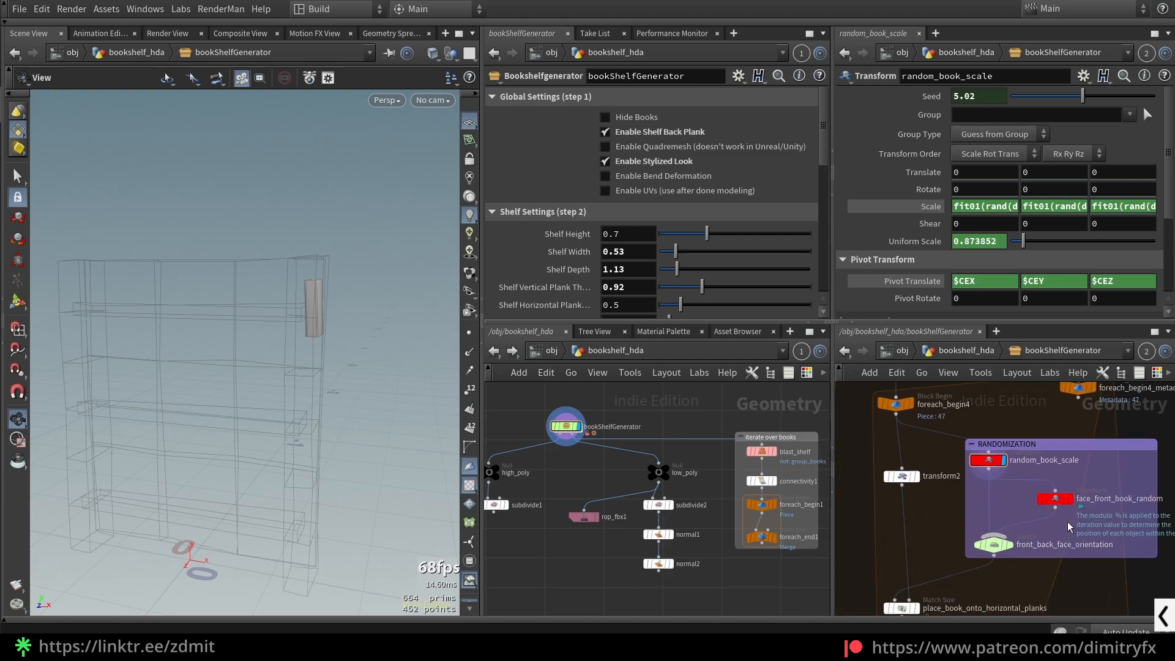
pyautogui.click(1055, 498)
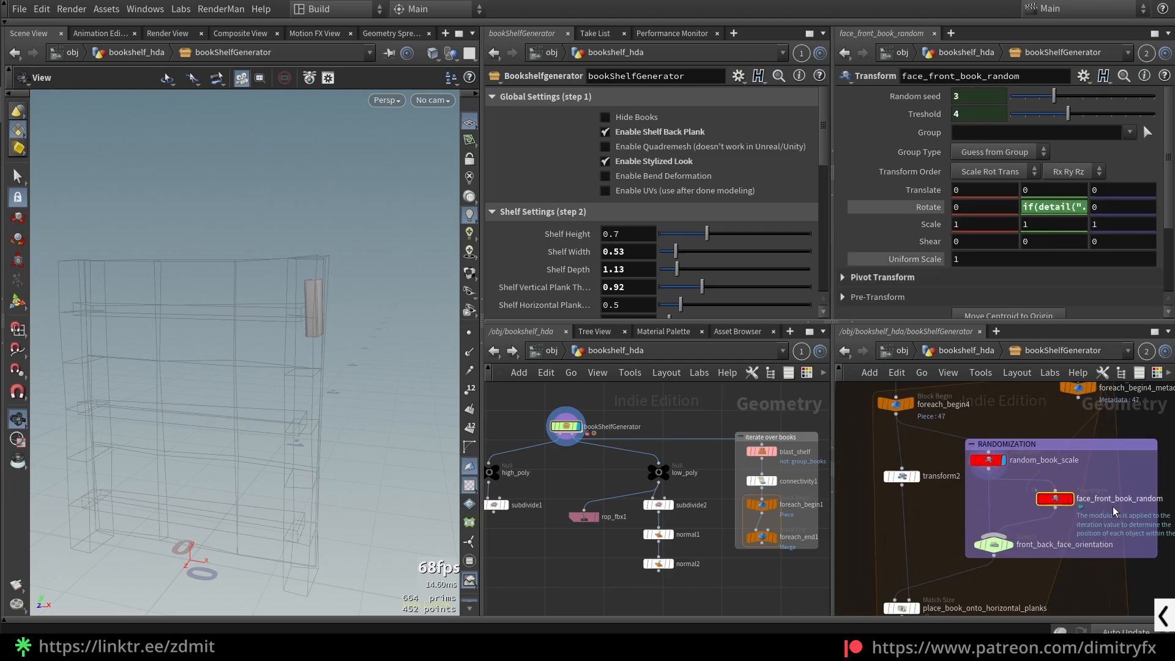
pyautogui.click(1069, 497)
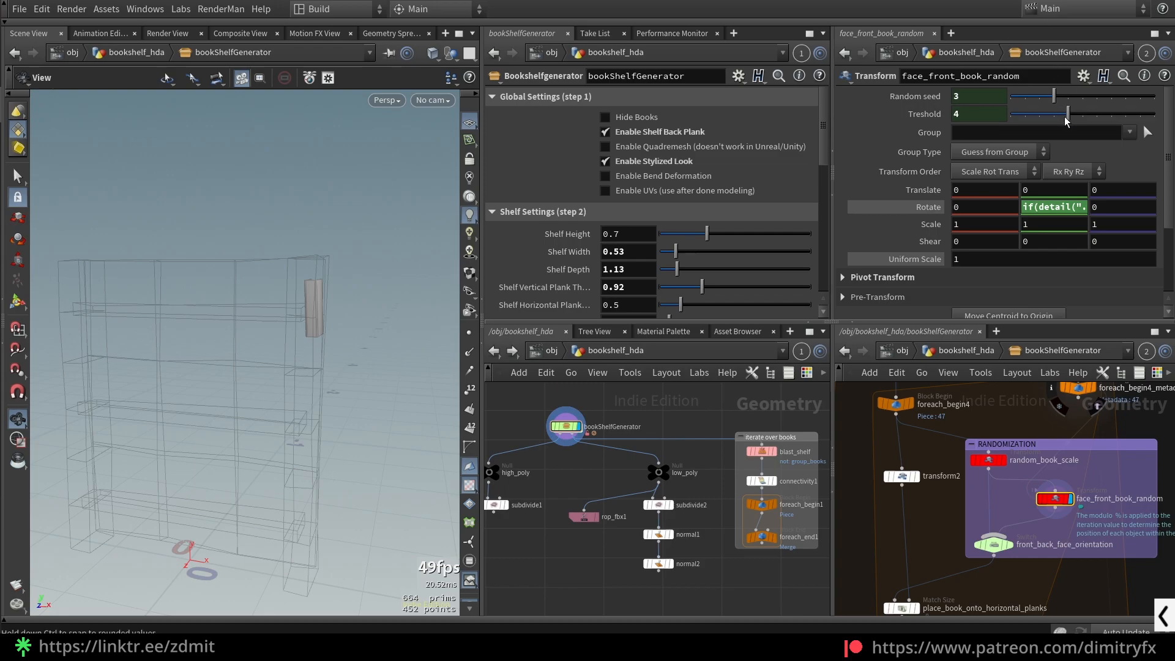
pyautogui.scroll(6, 371, 334)
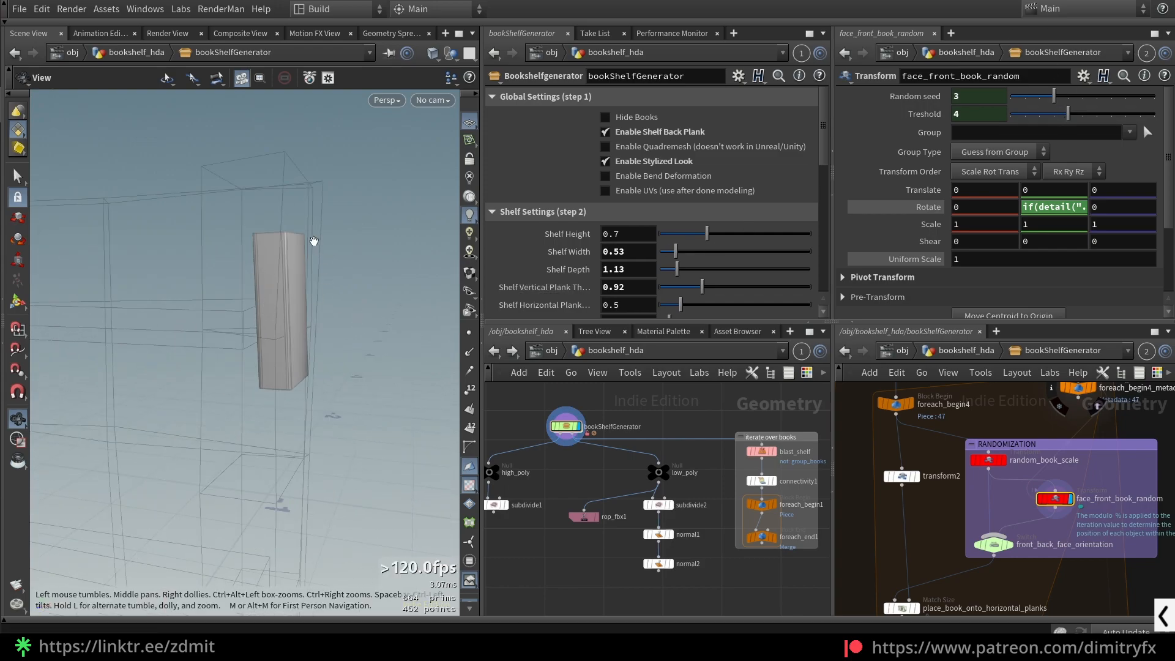
pyautogui.click(1040, 213)
pyautogui.hotkey('alt', 'e')
pyautogui.moveTo(858, 358); pyautogui.dragTo(1013, 357)
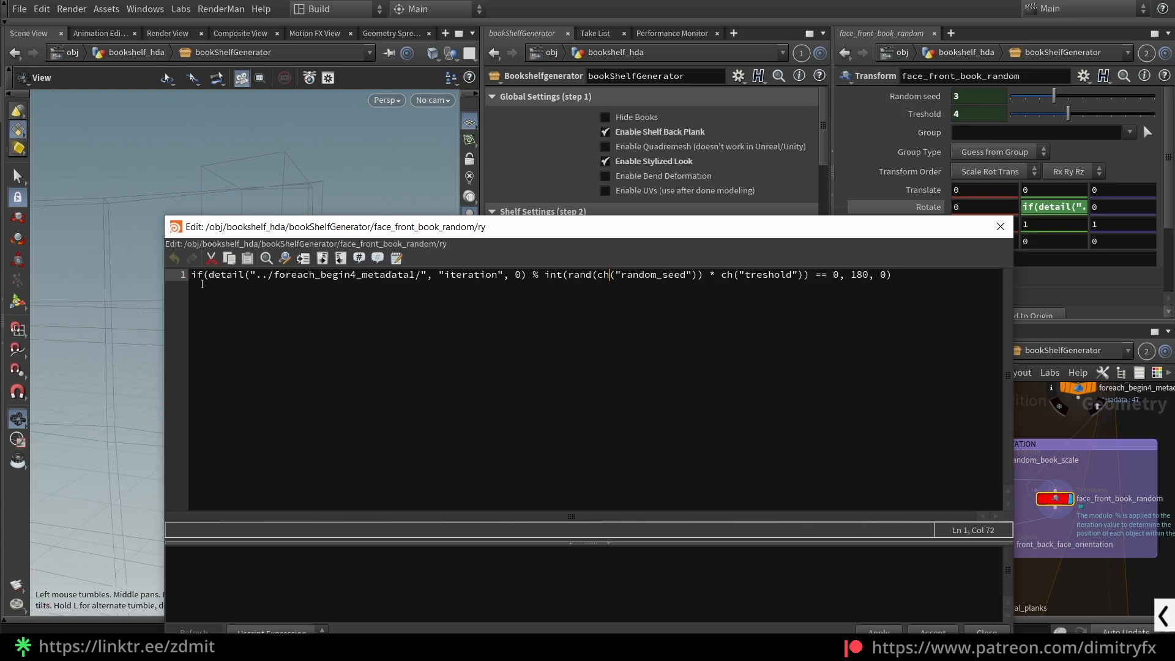
# Step: Examine the Y Rotate expression's iteration modulo, random_seed and treshold channels, and its 180 or 0 outcomes
pyautogui.moveTo(191, 273); pyautogui.dragTo(519, 283)
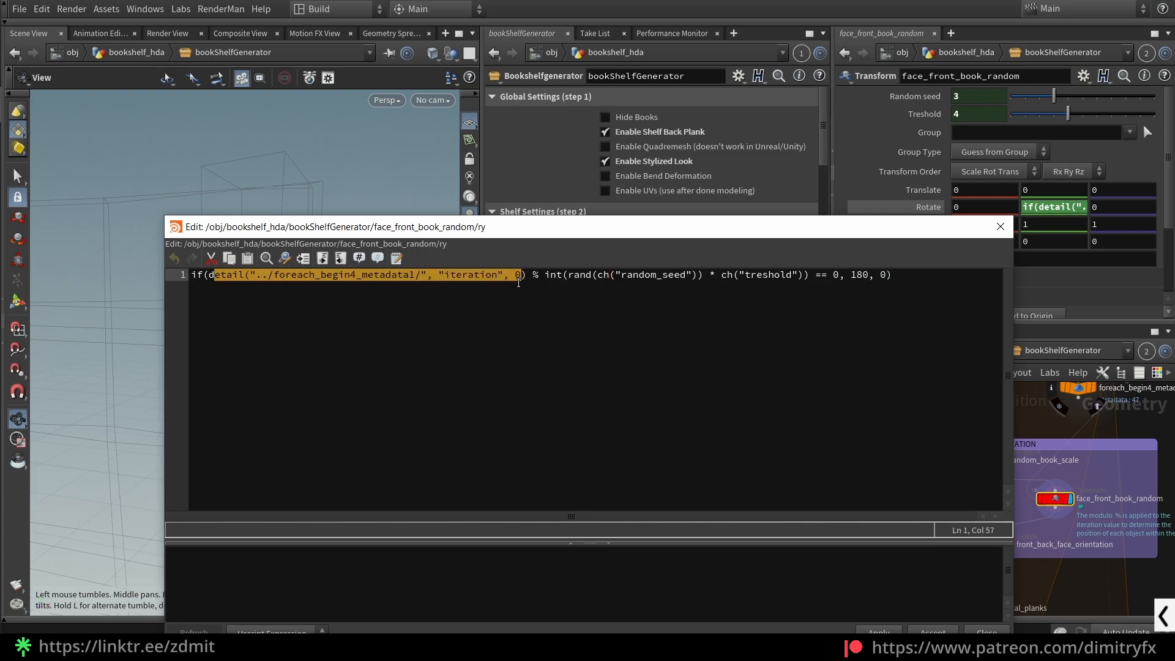
pyautogui.click(586, 281)
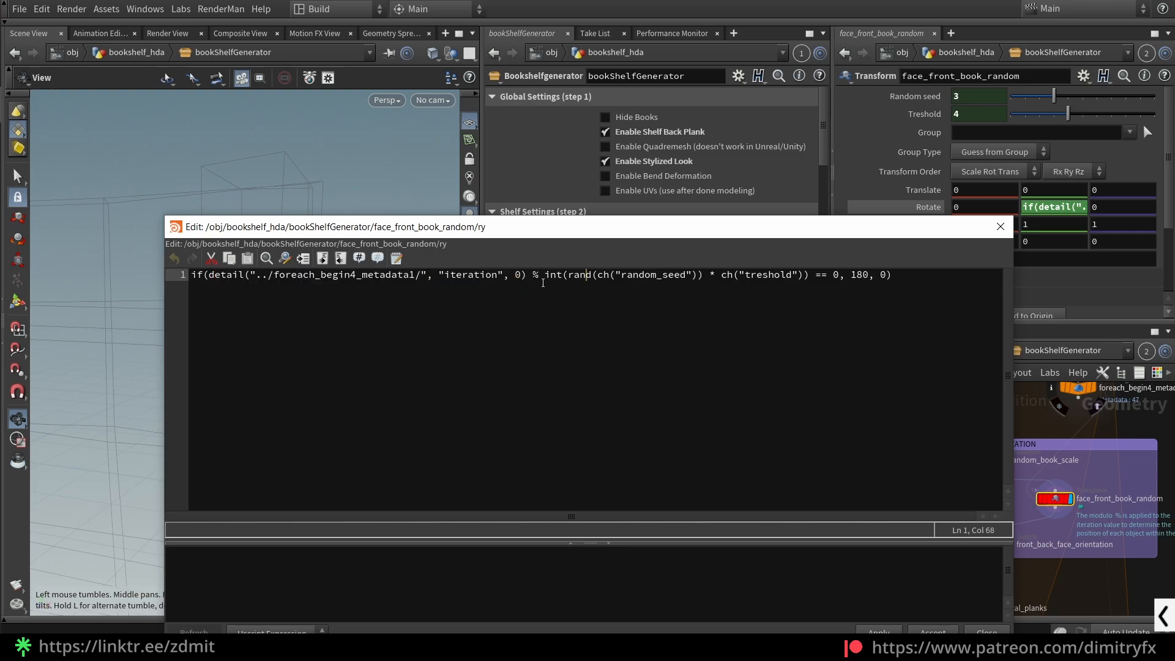
pyautogui.click(561, 292)
pyautogui.moveTo(698, 276); pyautogui.dragTo(568, 268)
pyautogui.click(656, 277)
pyautogui.doubleClick(747, 278)
pyautogui.click(841, 279)
pyautogui.moveTo(839, 280)
pyautogui.mouseDown()
pyautogui.moveTo(823, 291)
pyautogui.moveTo(861, 279)
pyautogui.mouseUp()
pyautogui.click(884, 282)
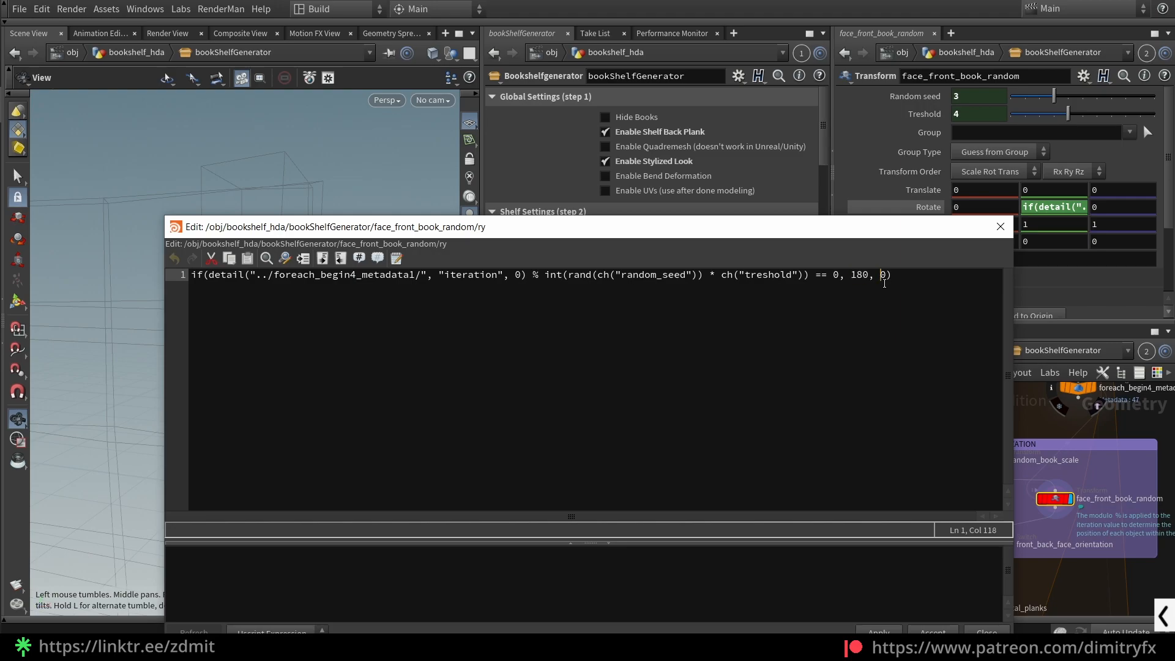
pyautogui.click(1000, 227)
# Step: Display the foreach_end4 node to view the merged row of books
pyautogui.scroll(-5, 942, 523)
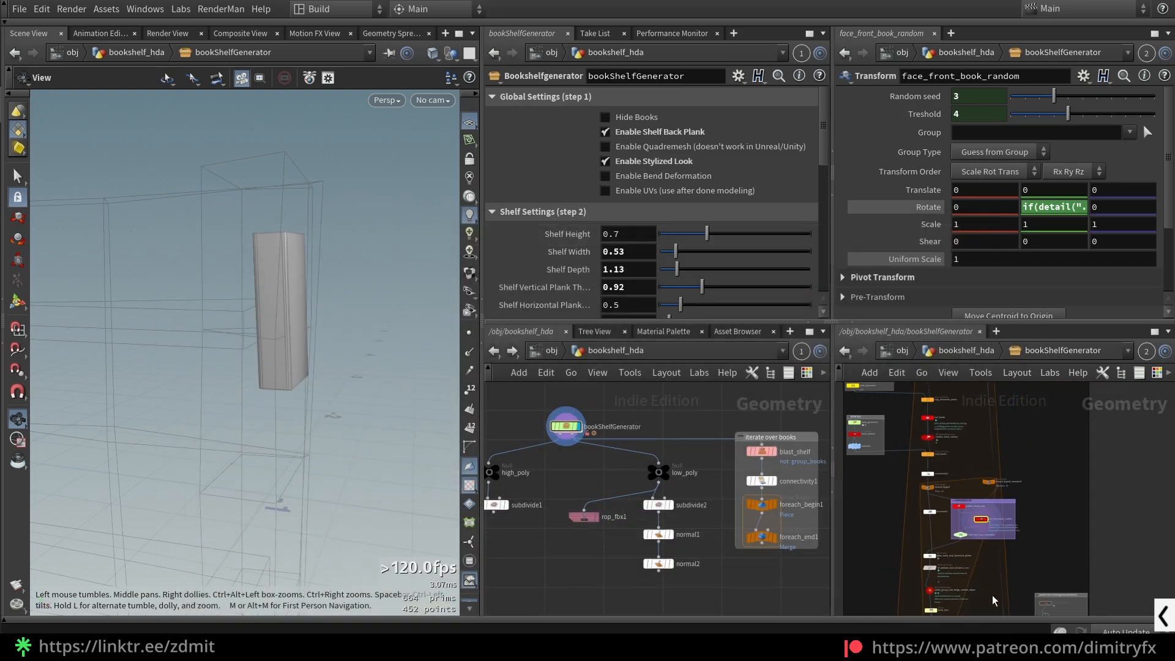
pyautogui.scroll(5, 998, 534)
pyautogui.click(1068, 475)
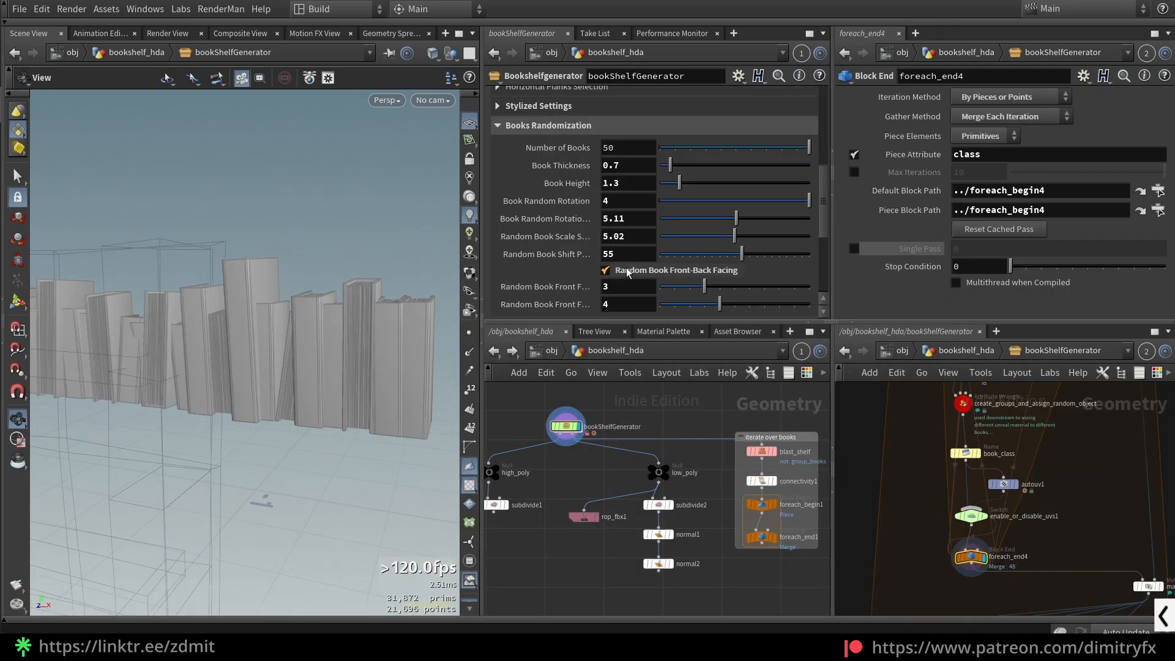
# Step: Toggle Random Book Front-Back Facing off and on to compare the books' facing directions
pyautogui.click(629, 273)
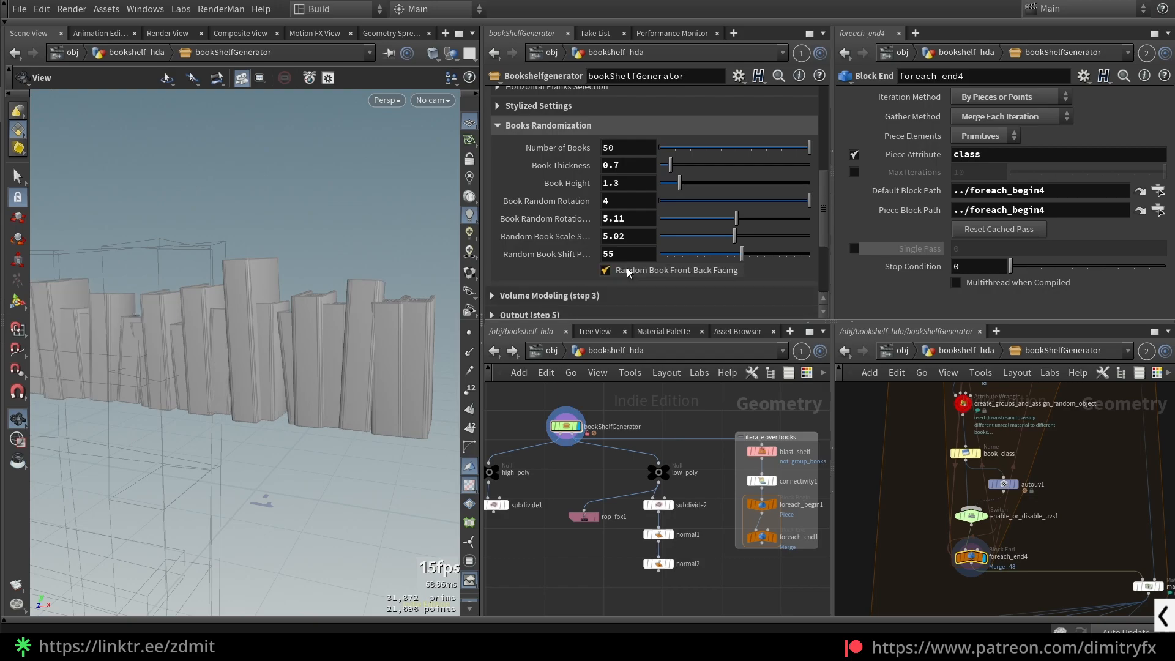
pyautogui.click(630, 271)
pyautogui.click(631, 273)
pyautogui.click(632, 274)
pyautogui.moveTo(433, 314); pyautogui.dragTo(271, 266)
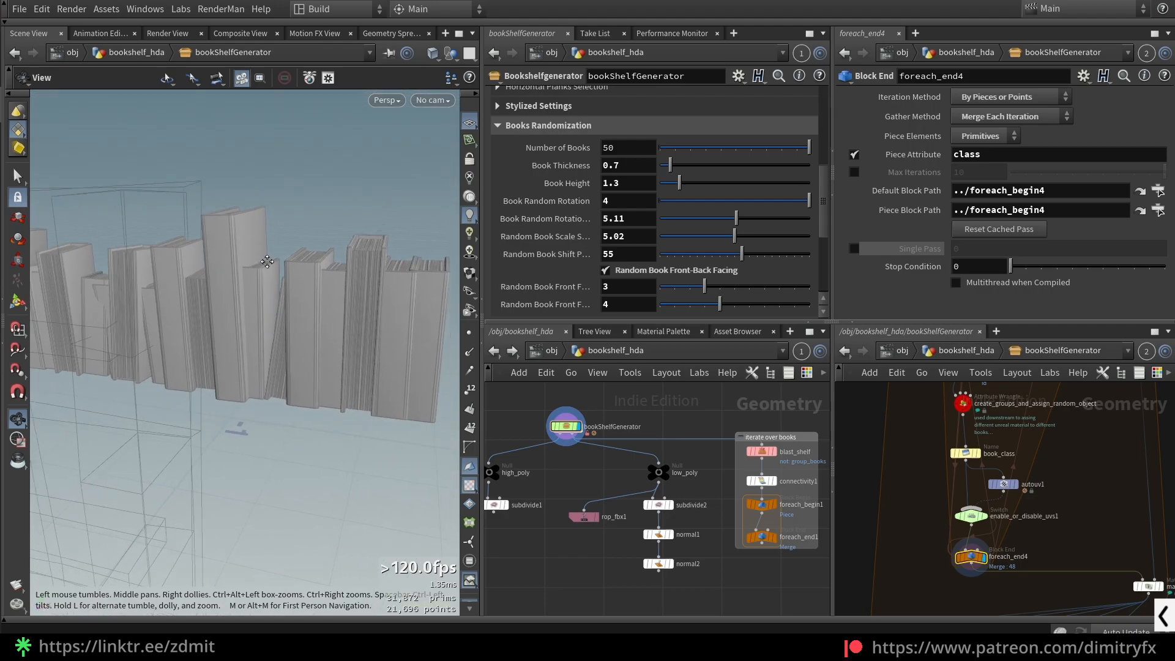
pyautogui.moveTo(271, 266); pyautogui.dragTo(257, 257, button='middle')
# Step: Select face_front_book_random and try other front-facing random seed and threshold values to compare the book orientations
pyautogui.scroll(-3, 1028, 425)
pyautogui.moveTo(1028, 428); pyautogui.dragTo(1010, 581, button='middle')
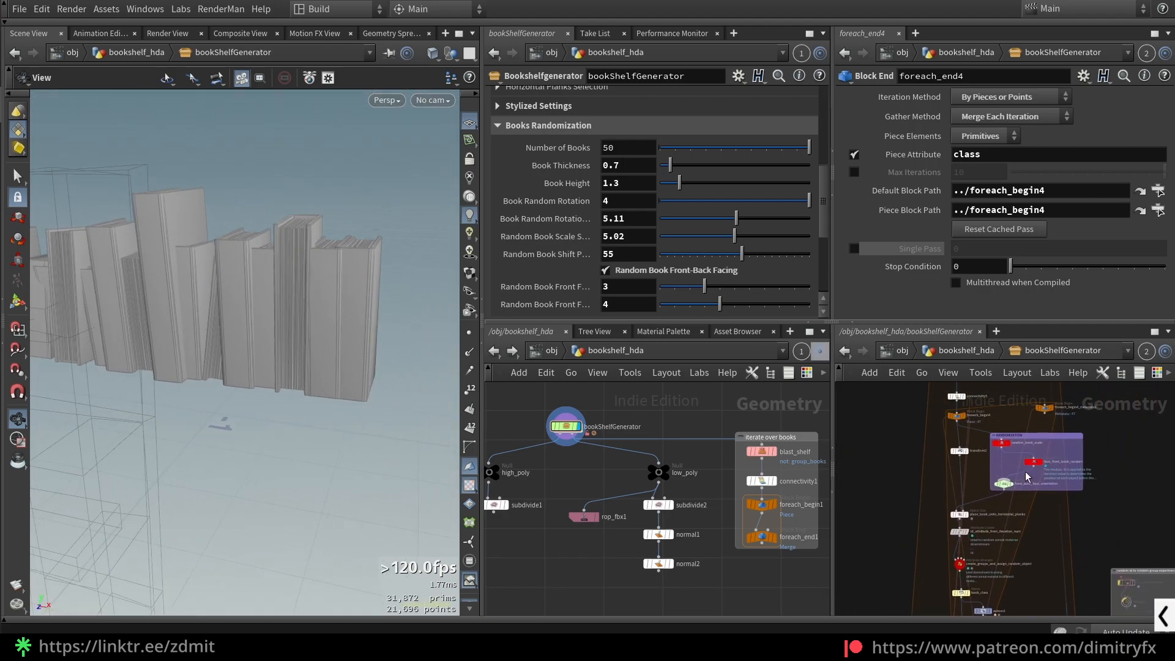
pyautogui.scroll(3, 1025, 485)
pyautogui.click(1023, 470)
pyautogui.moveTo(704, 285); pyautogui.dragTo(683, 286)
pyautogui.scroll(-4, 262, 267)
pyautogui.moveTo(262, 267); pyautogui.dragTo(276, 264)
pyautogui.moveTo(720, 304); pyautogui.dragTo(666, 296)
pyautogui.moveTo(343, 263)
pyautogui.mouseDown()
pyautogui.moveTo(263, 245)
pyautogui.moveTo(329, 254)
pyautogui.mouseUp()
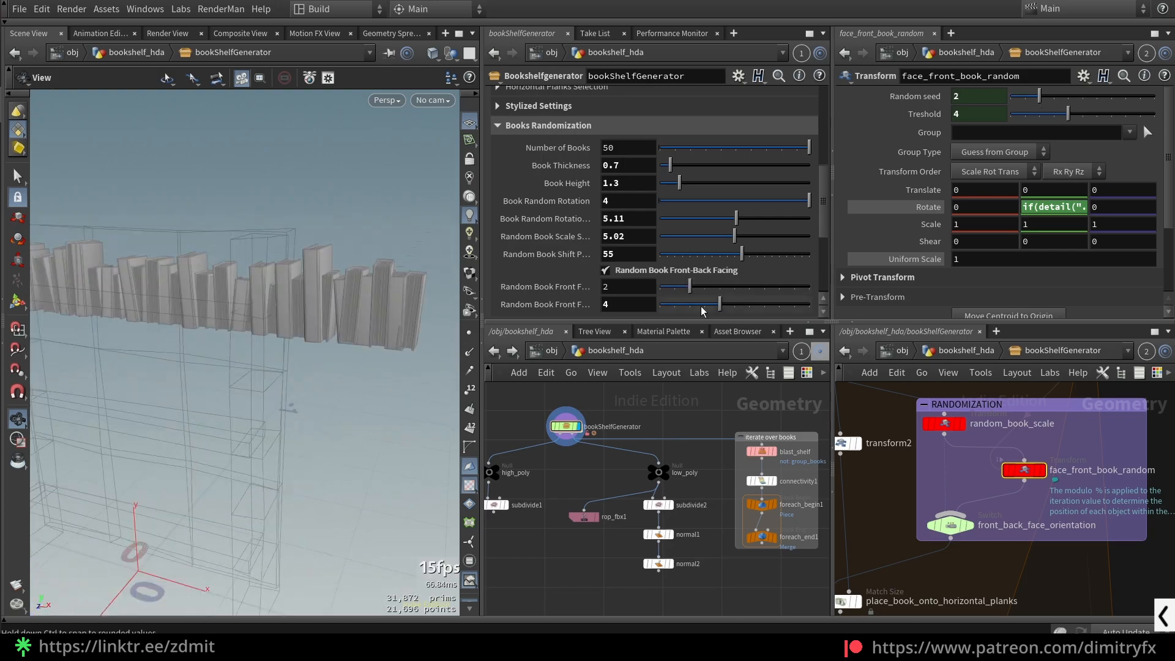
pyautogui.moveTo(700, 309); pyautogui.dragTo(703, 310)
# Step: Turn off Random Book Front-Back Facing and check how it drives the front_back_face_orientation switch
pyautogui.click(605, 269)
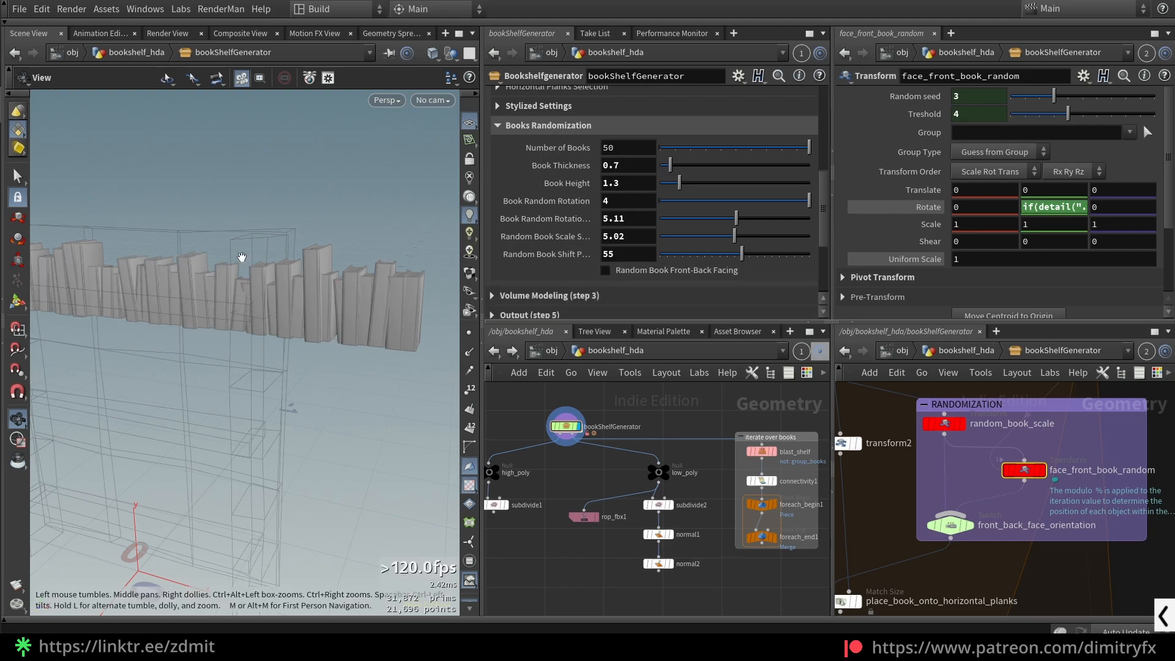
pyautogui.scroll(-2, 1019, 548)
pyautogui.moveTo(1018, 549); pyautogui.dragTo(1030, 534, button='middle')
pyautogui.scroll(2, 997, 524)
pyautogui.click(993, 511)
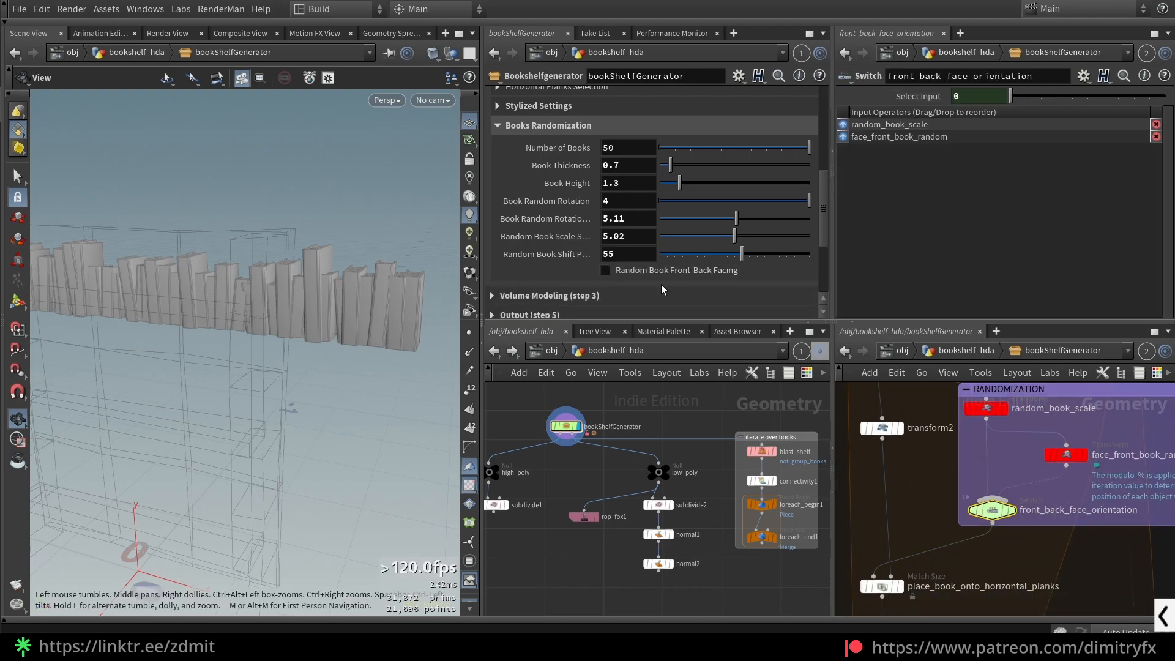
pyautogui.click(640, 273)
pyautogui.click(640, 271)
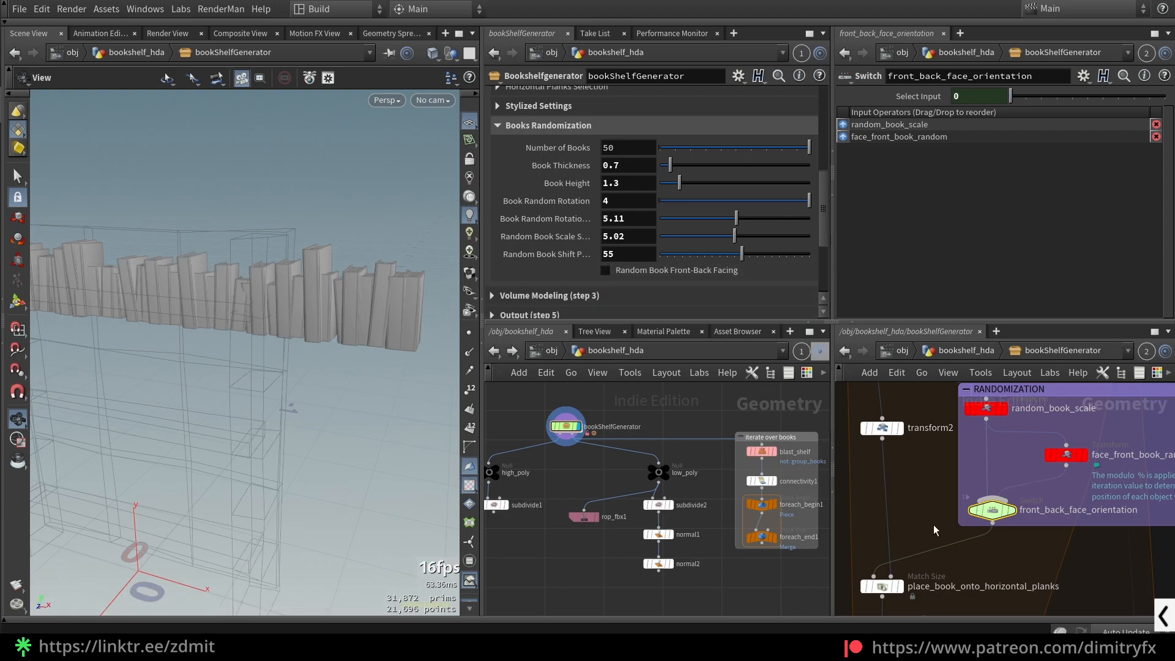
# Step: Display place_book_onto_horizontal_planks and review its Justify and Scale to Fit matching settings
pyautogui.scroll(-3, 925, 517)
pyautogui.click(927, 456)
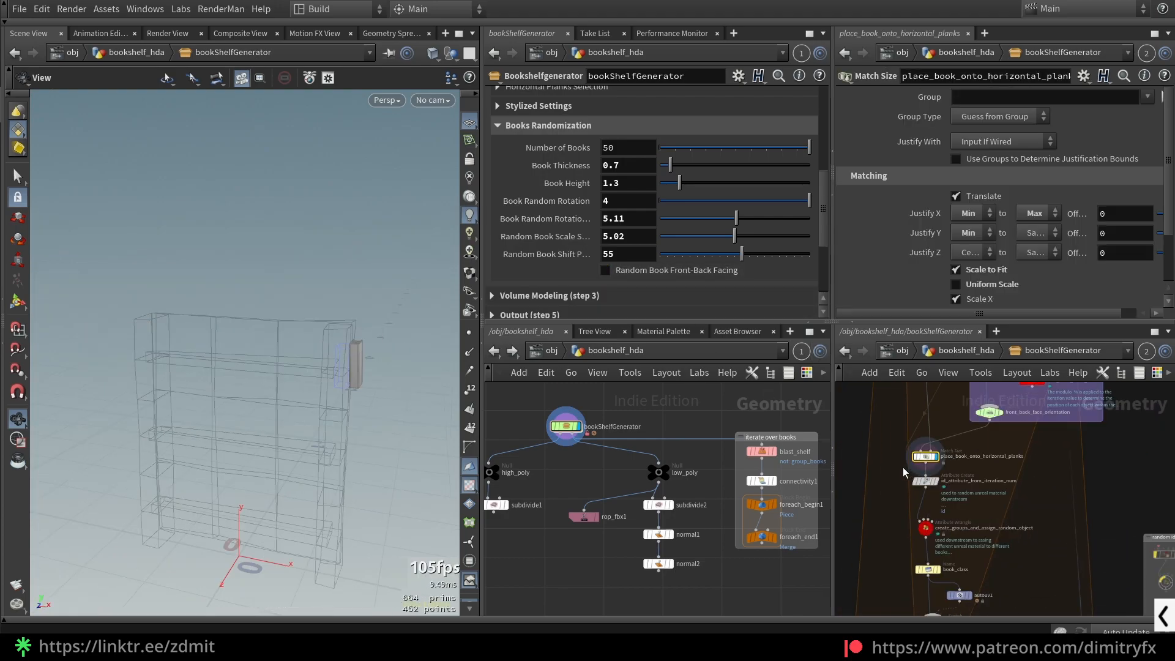
pyautogui.scroll(3, 903, 467)
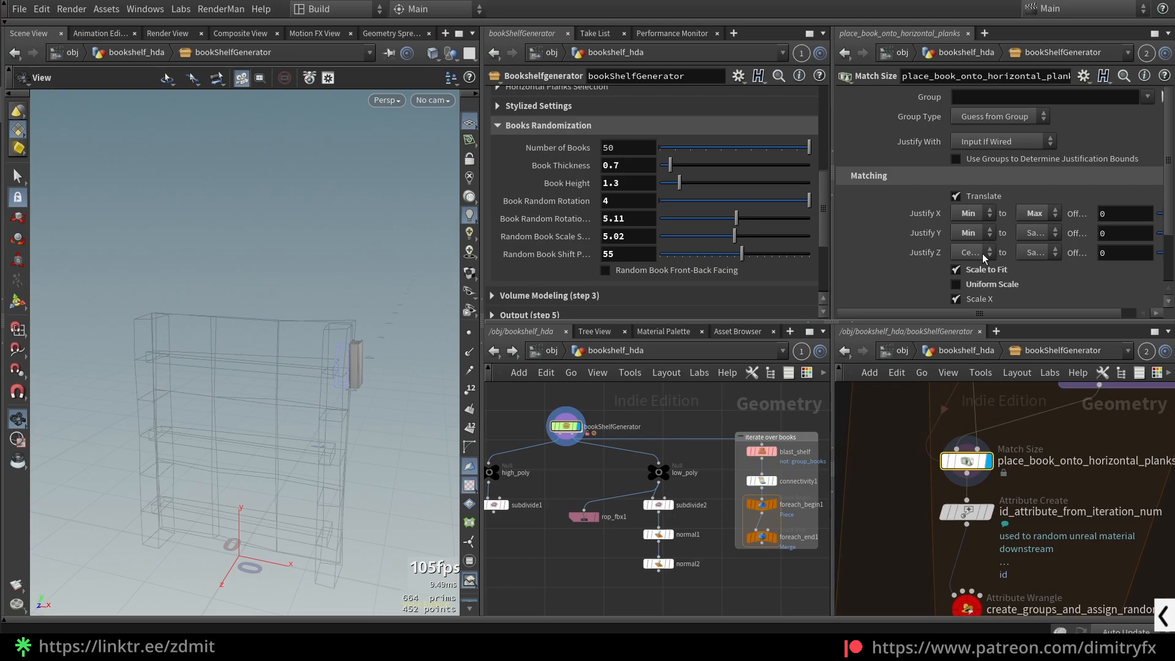
pyautogui.scroll(-3, 983, 253)
pyautogui.scroll(-3, 976, 482)
# Step: Examine the placement of the book rows on the horizontal planks from close up and from the side
pyautogui.scroll(8, 310, 409)
pyautogui.scroll(5, 310, 409)
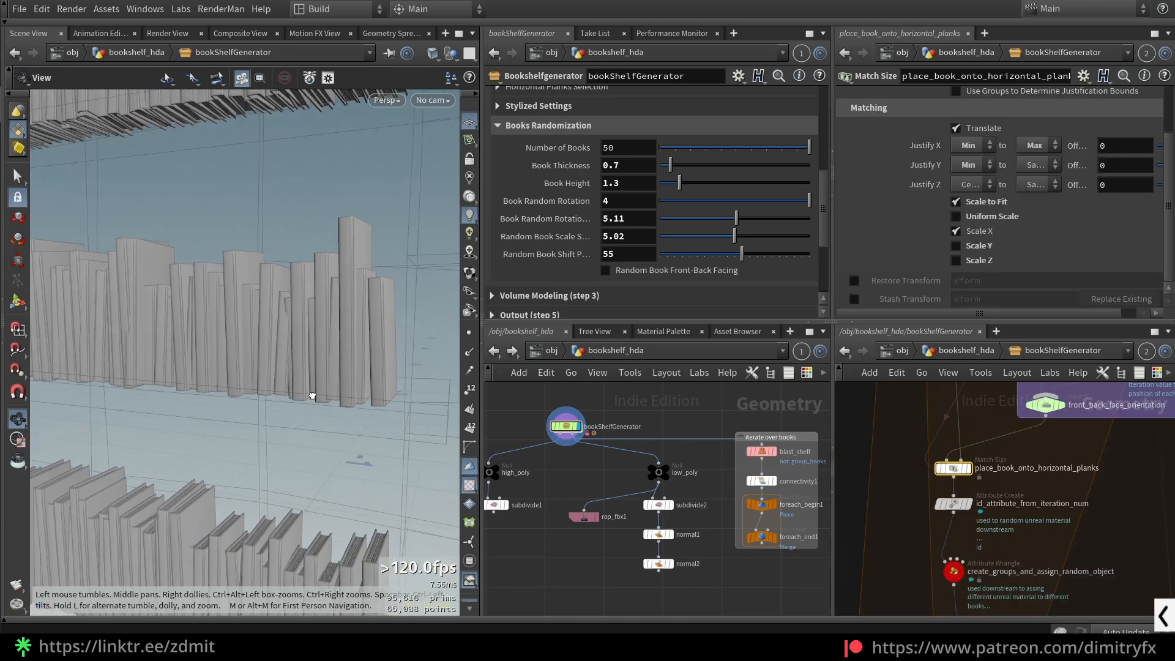
pyautogui.scroll(-6, 312, 396)
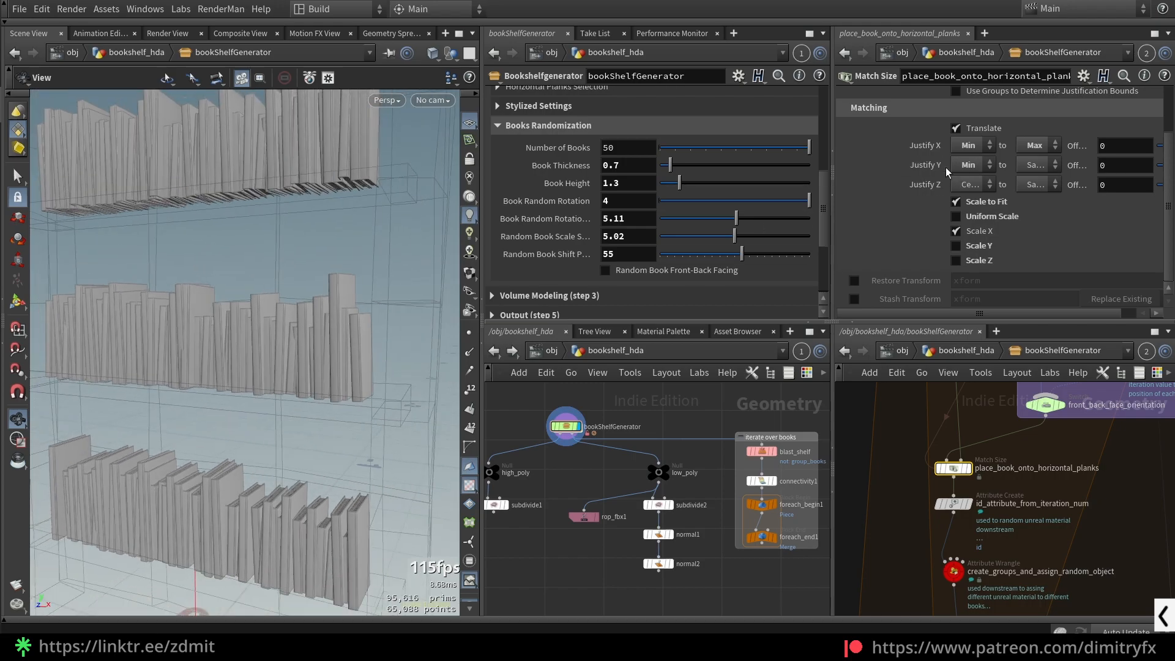
pyautogui.scroll(5, 349, 395)
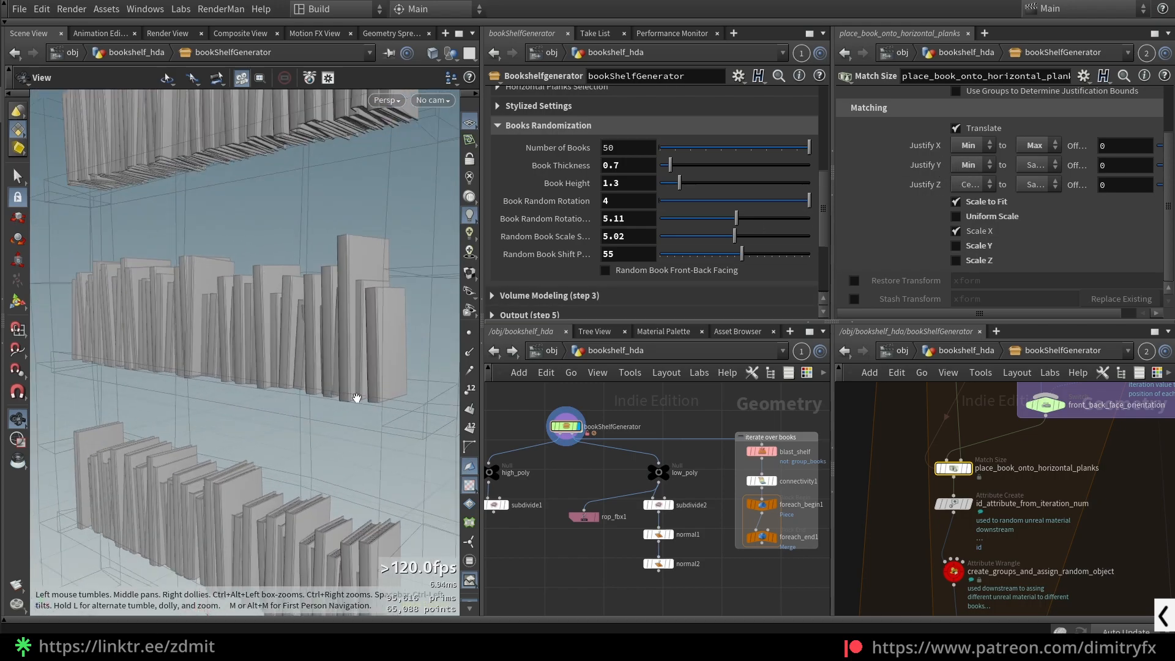
pyautogui.scroll(2, 257, 395)
pyautogui.moveTo(248, 395); pyautogui.dragTo(256, 362)
pyautogui.scroll(2, 347, 380)
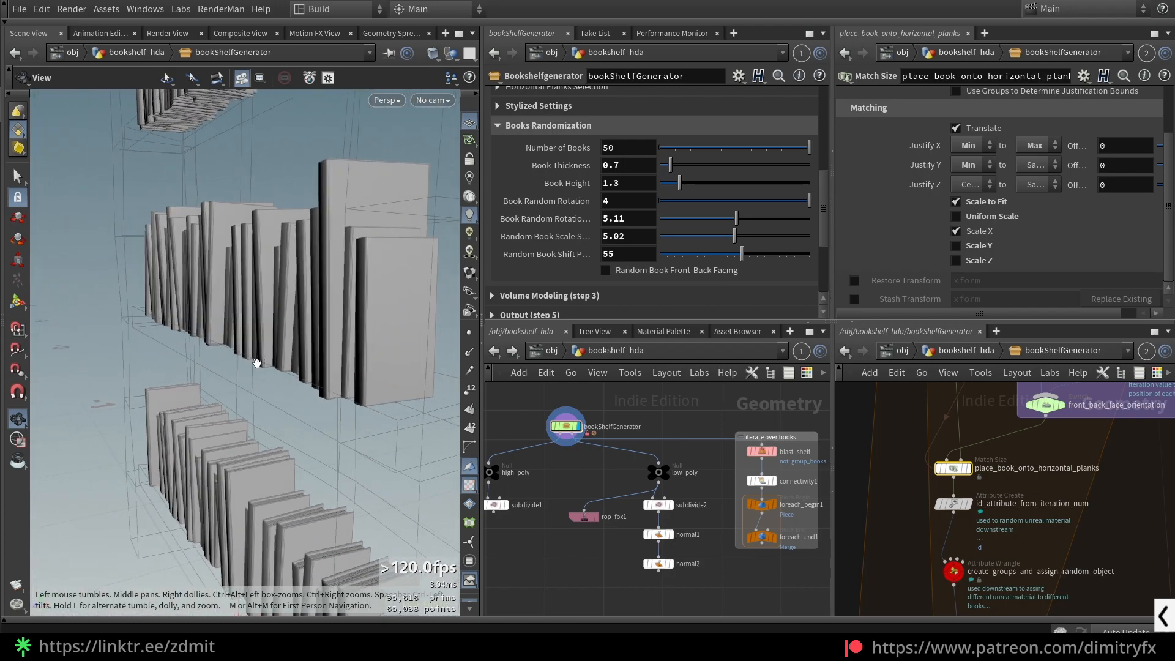
# Step: Display IN_bookshelf_top and view the incoming horizontal planks that the books are placed onto
pyautogui.scroll(-4, 897, 499)
pyautogui.moveTo(914, 410); pyautogui.dragTo(921, 555, button='middle')
pyautogui.moveTo(1002, 413); pyautogui.dragTo(1023, 546, button='middle')
pyautogui.scroll(4, 977, 459)
pyautogui.moveTo(1004, 490); pyautogui.dragTo(909, 466)
pyautogui.press('r')
pyautogui.press('f')
pyautogui.moveTo(289, 349); pyautogui.dragTo(330, 360)
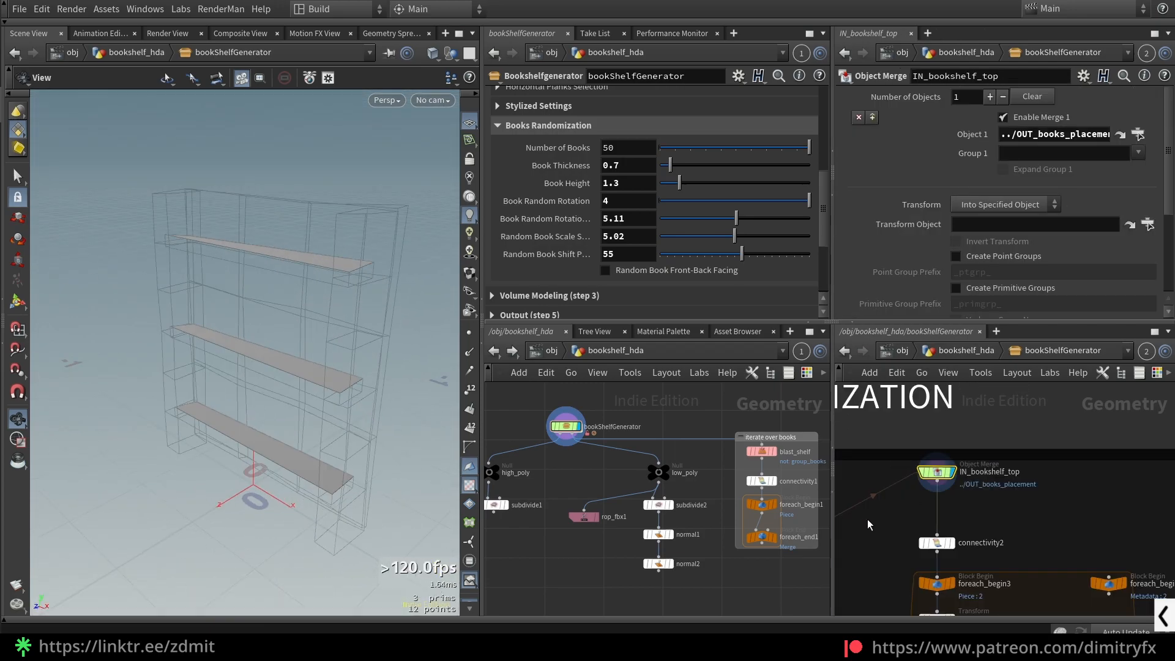
# Step: Return the display to place_book_onto_horizontal_planks and review the id attribute settings of id_attribute_from_iteration_num
pyautogui.scroll(-3, 906, 529)
pyautogui.moveTo(942, 588); pyautogui.dragTo(1041, 477, button='middle')
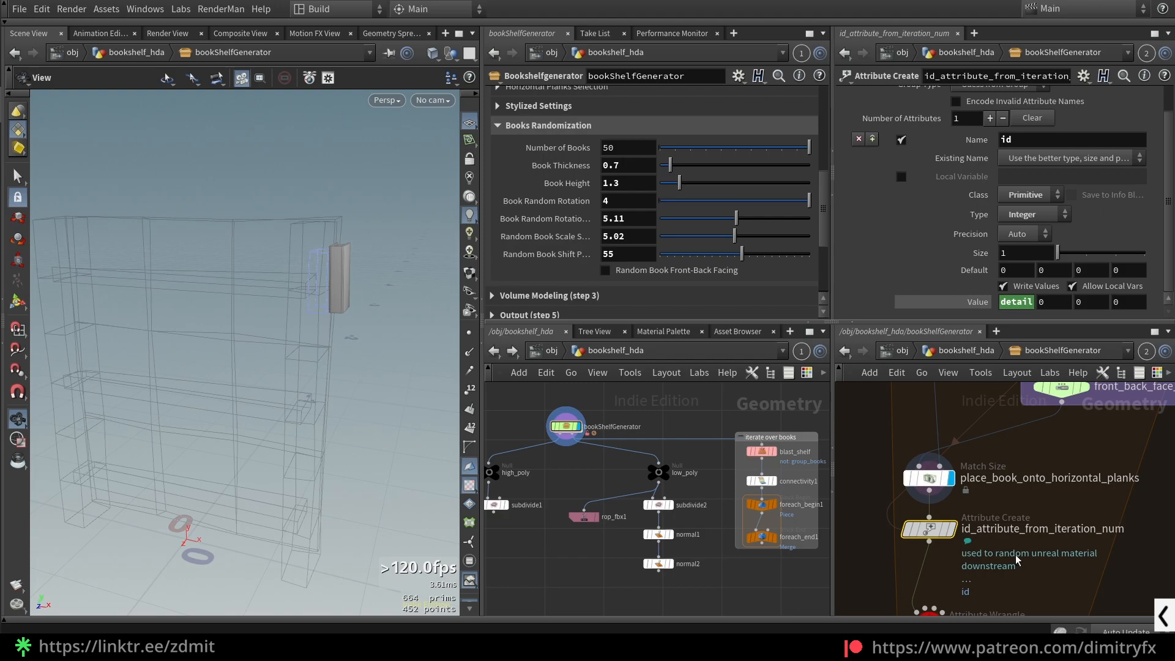
pyautogui.moveTo(1016, 555); pyautogui.dragTo(994, 526, button='middle')
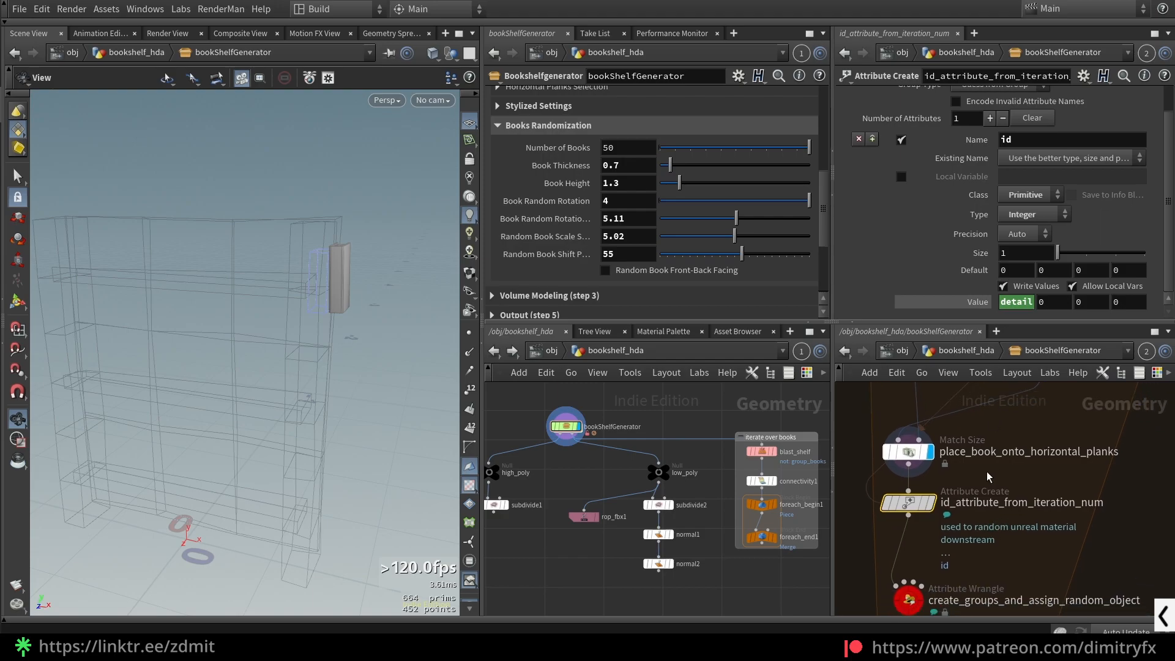
pyautogui.scroll(2, 990, 511)
pyautogui.moveTo(950, 506); pyautogui.dragTo(989, 480, button='middle')
pyautogui.scroll(-2, 994, 504)
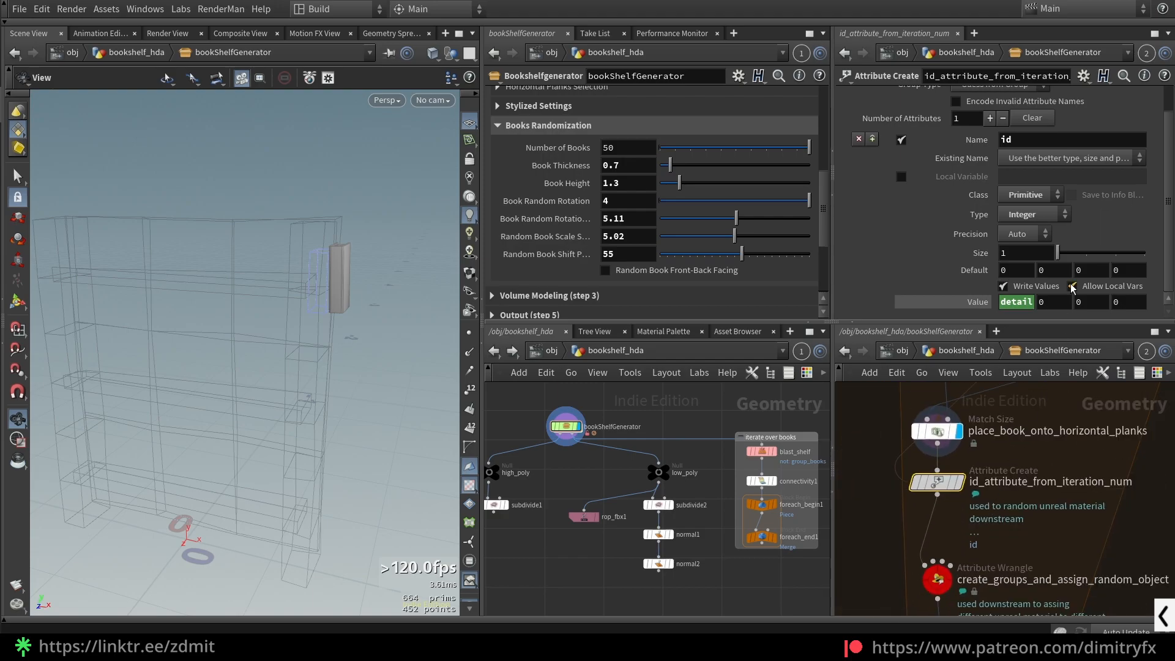
# Step: Read the id attribute's first Value expression in the expression editor and close the editor
pyautogui.click(973, 302)
pyautogui.hotkey('alt', 'e')
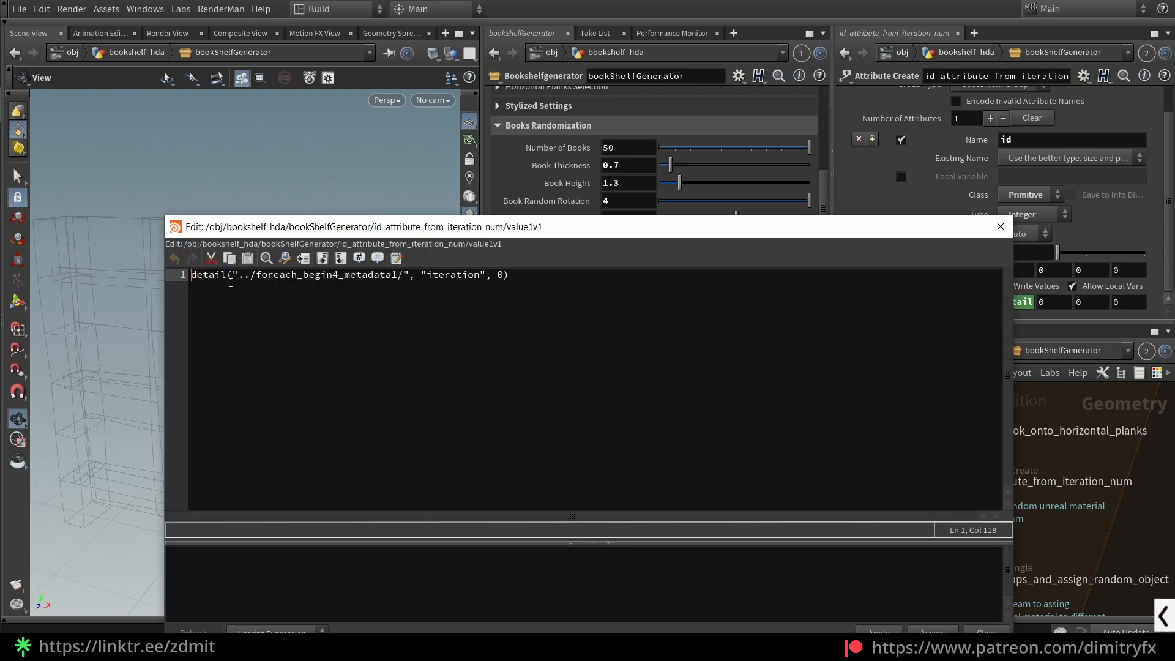
pyautogui.moveTo(526, 292); pyautogui.dragTo(183, 269)
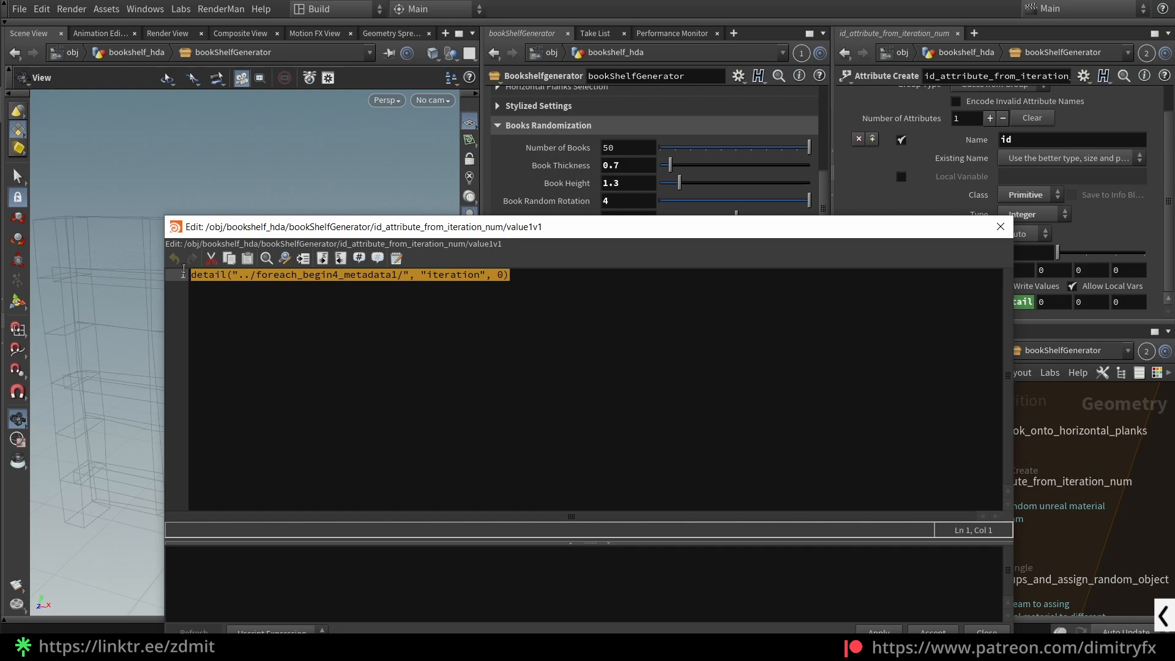
pyautogui.click(357, 275)
pyautogui.click(999, 227)
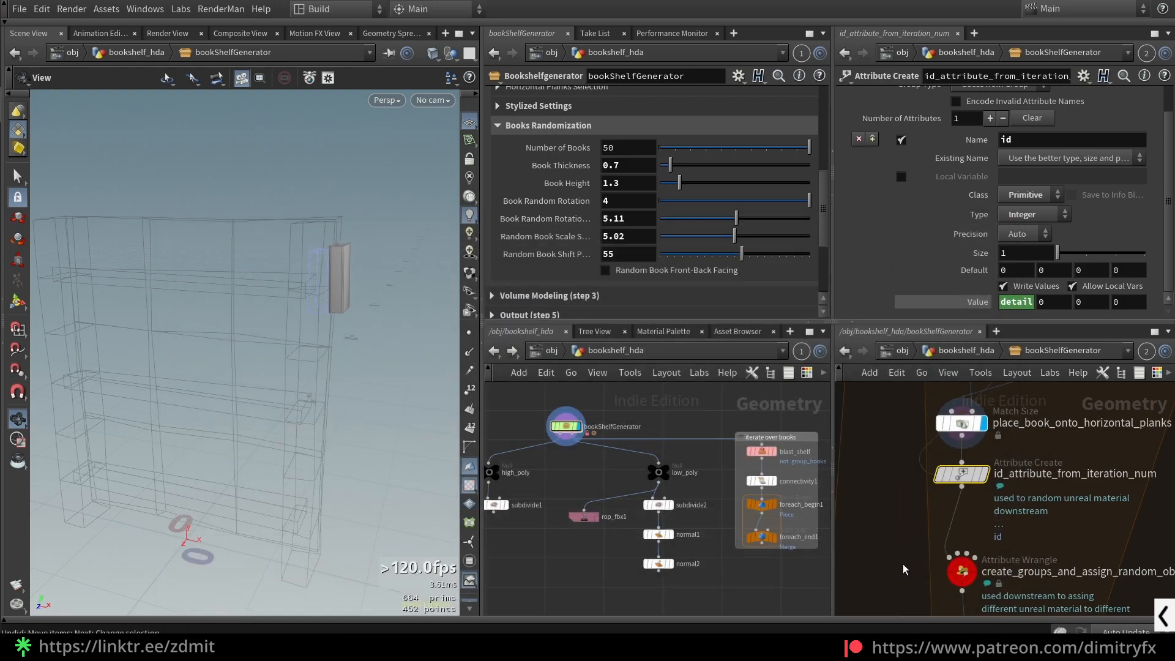
# Step: Display create_groups_and_assign_random_object and open its VEXpression code in the large editor
pyautogui.click(943, 536)
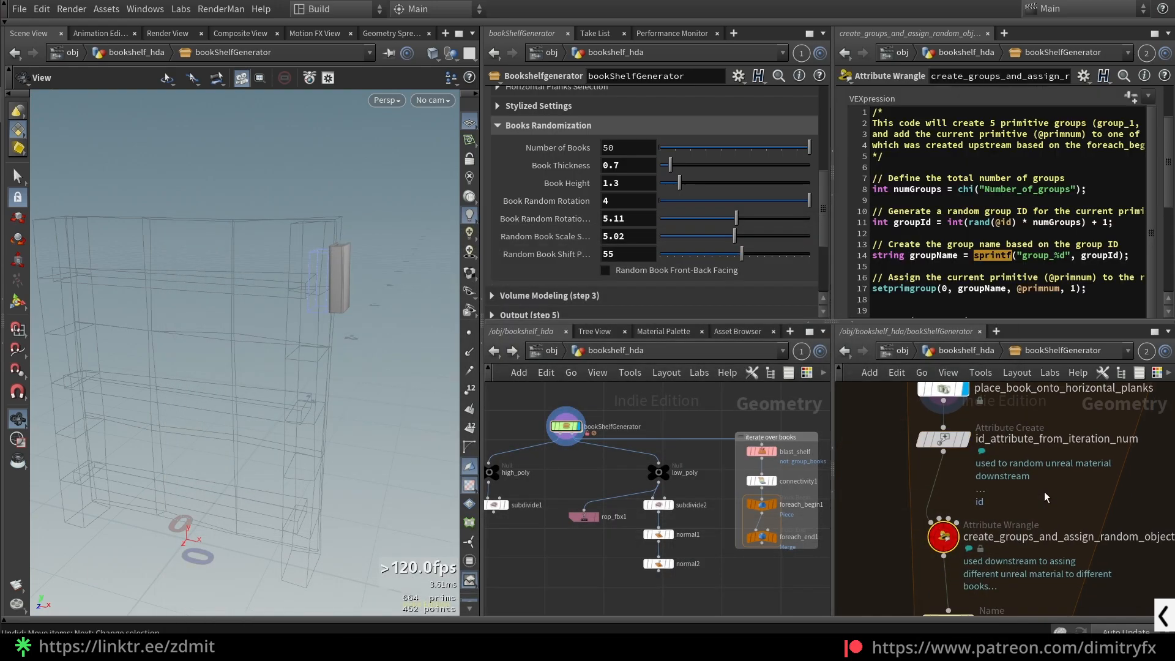
pyautogui.moveTo(896, 553); pyautogui.dragTo(908, 515, button='middle')
pyautogui.moveTo(911, 541); pyautogui.dragTo(1036, 465)
pyautogui.press('r')
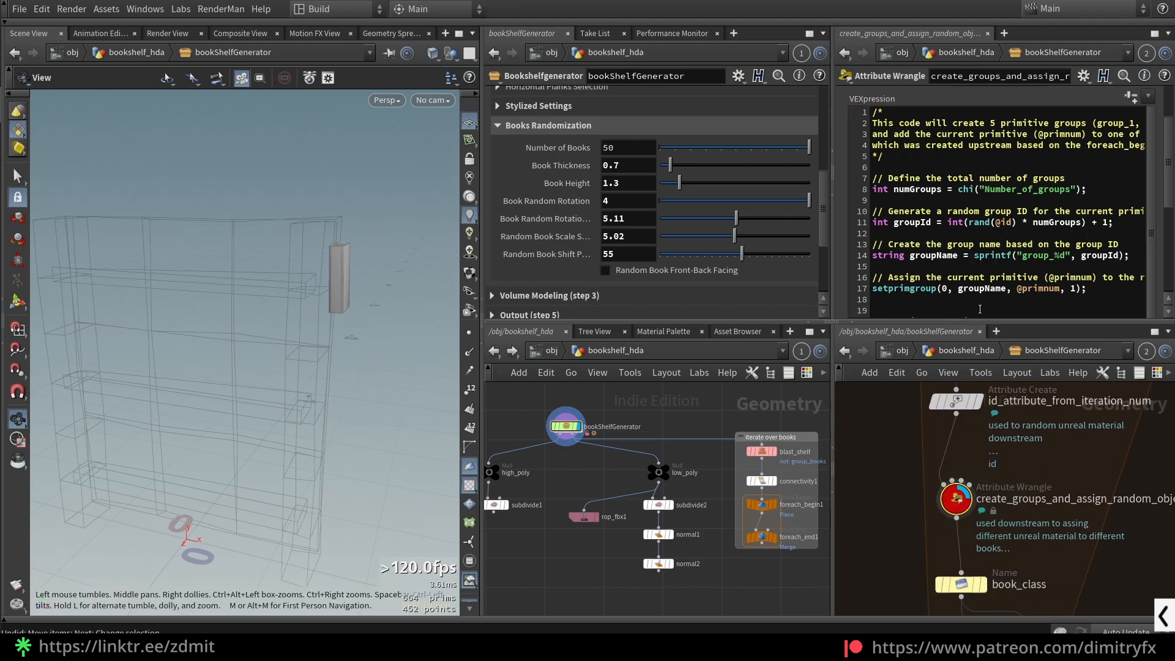
pyautogui.hotkey('alt', 'e')
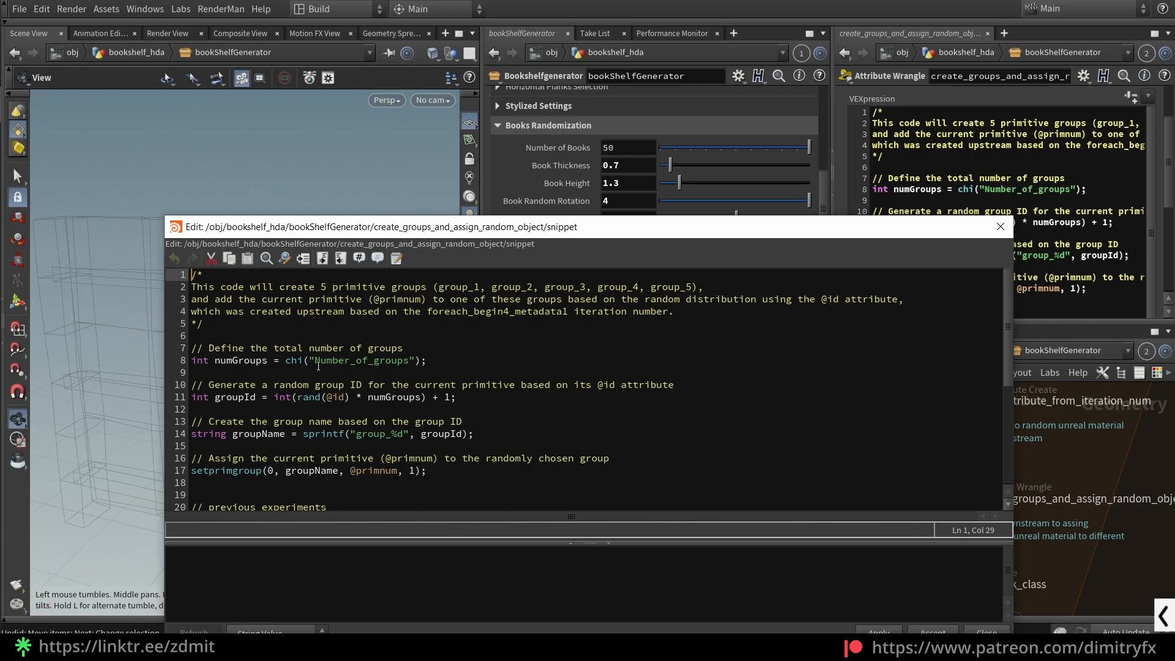
pyautogui.moveTo(363, 286); pyautogui.dragTo(314, 287)
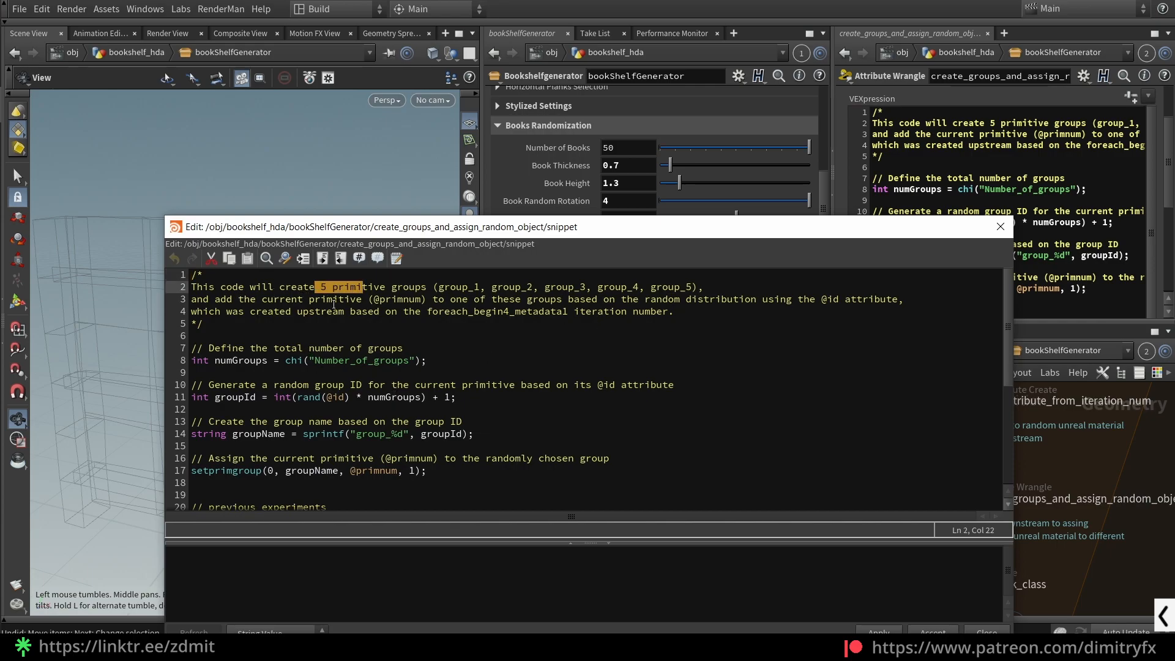
pyautogui.moveTo(448, 280); pyautogui.dragTo(434, 287)
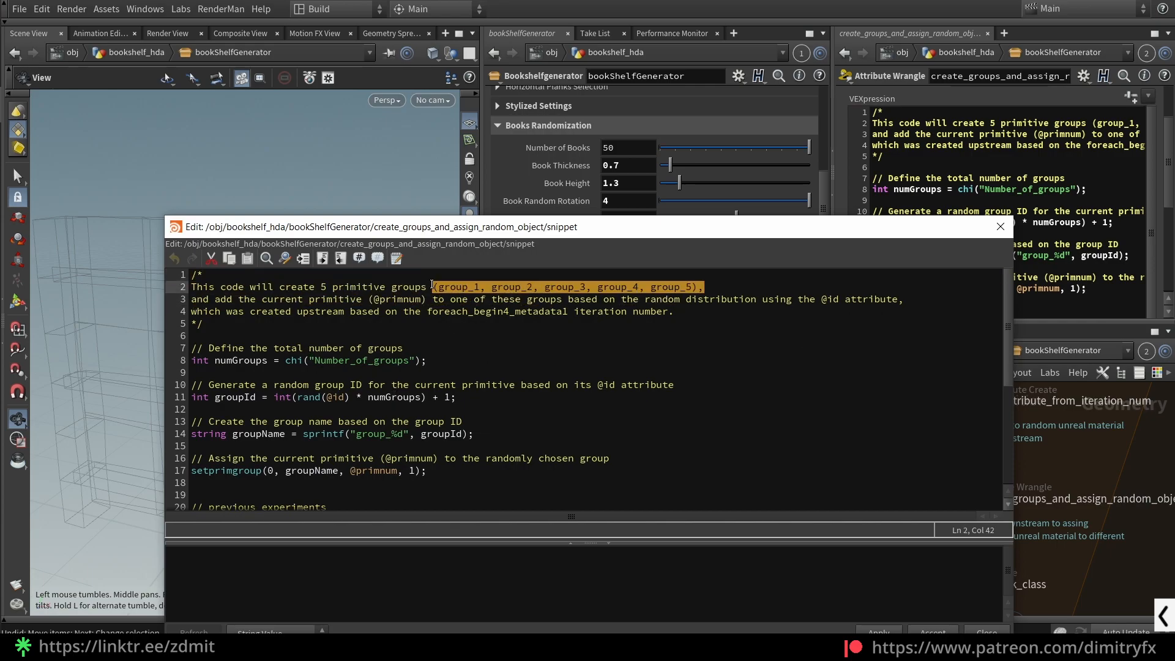
pyautogui.click(239, 300)
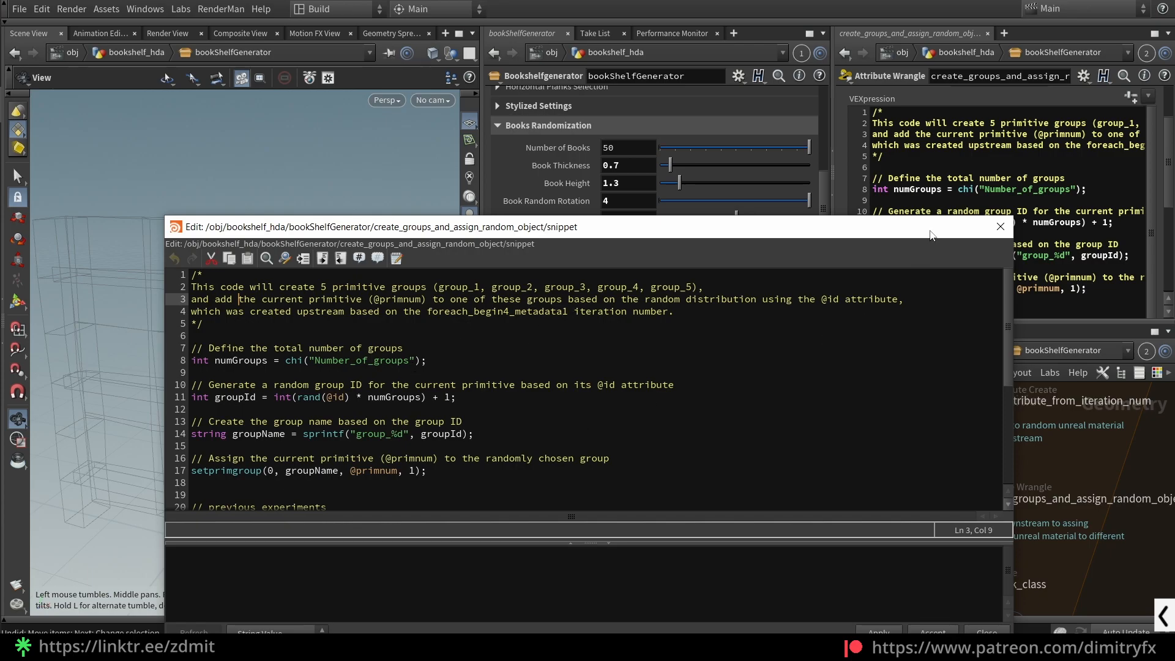
pyautogui.moveTo(930, 236); pyautogui.dragTo(778, 525)
pyautogui.moveTo(362, 530); pyautogui.dragTo(576, 229)
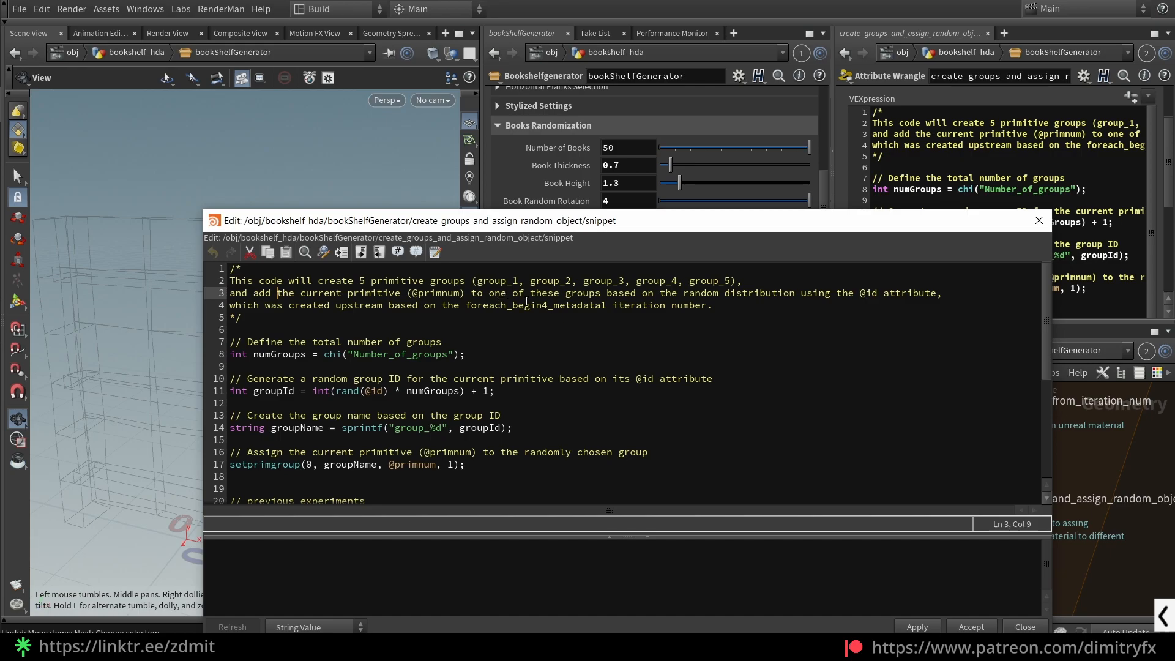
# Step: Compare the chi("Number_of_groups") call on line 8 with the wrangle's Number Of Groups parameter
pyautogui.moveTo(469, 358); pyautogui.dragTo(329, 360)
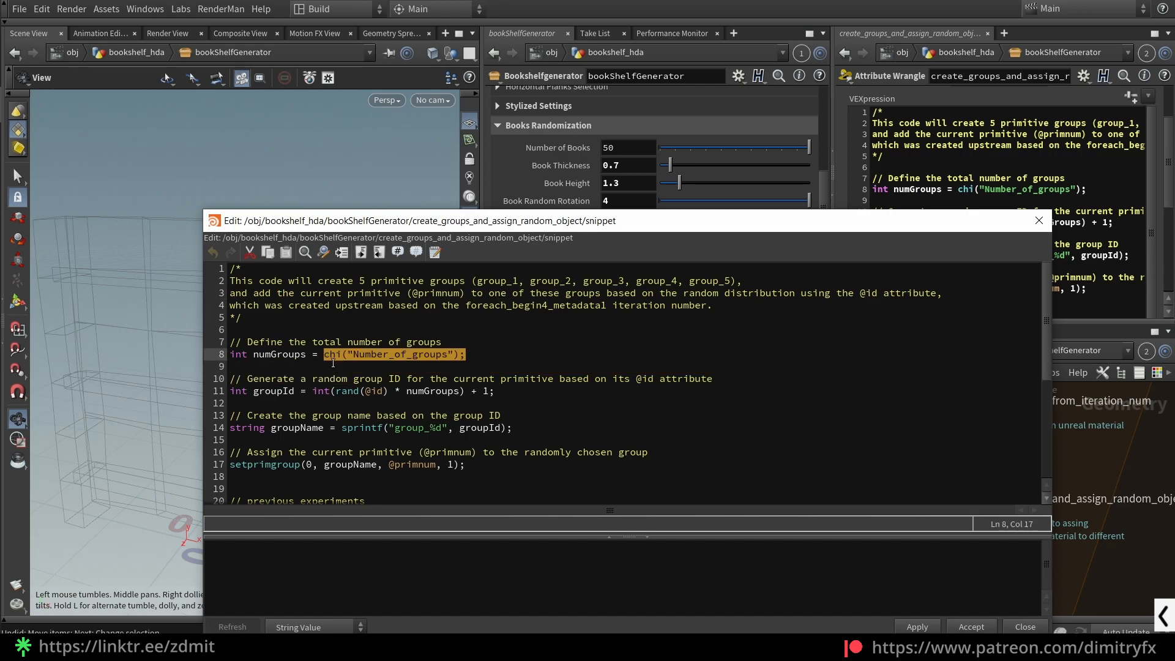
pyautogui.scroll(-5, 1025, 333)
pyautogui.scroll(5, 1025, 332)
pyautogui.moveTo(973, 229); pyautogui.dragTo(769, 255)
pyautogui.scroll(-3, 1129, 261)
pyautogui.scroll(-5, 1129, 261)
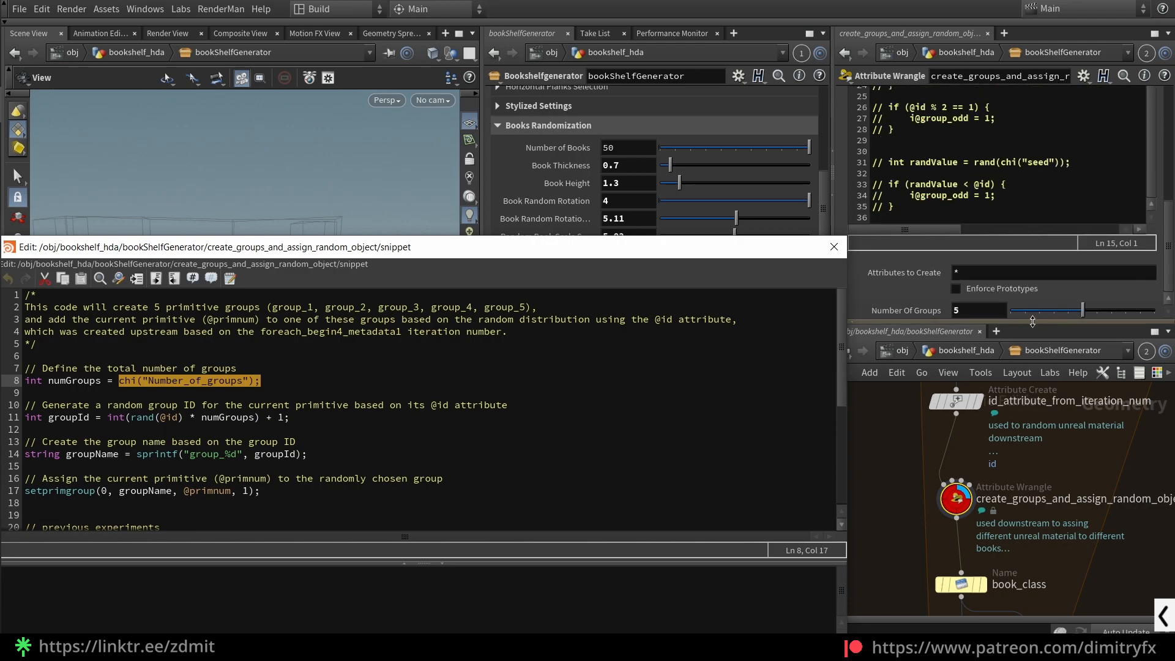
pyautogui.click(992, 319)
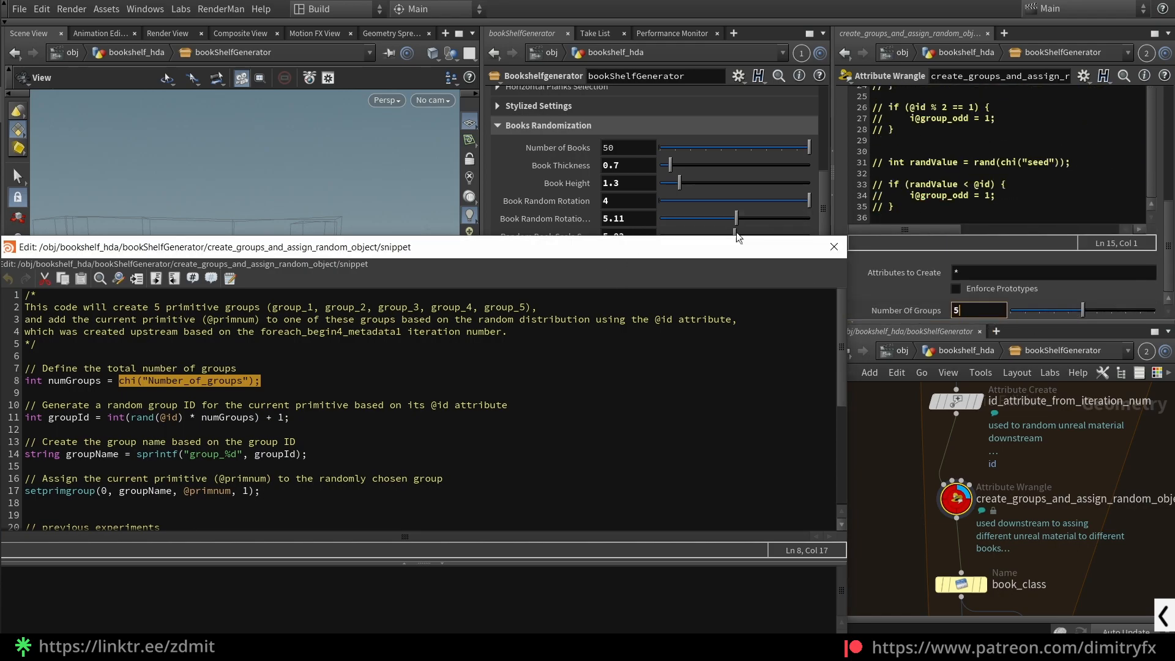
pyautogui.moveTo(639, 246); pyautogui.dragTo(1013, 135)
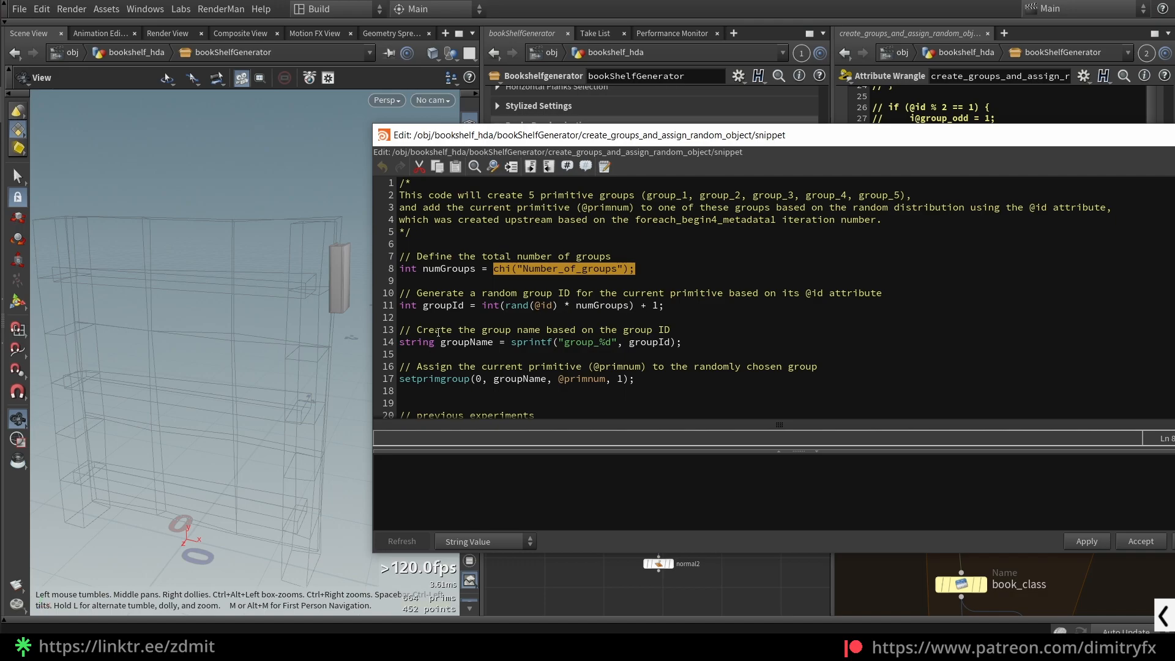
pyautogui.doubleClick(453, 305)
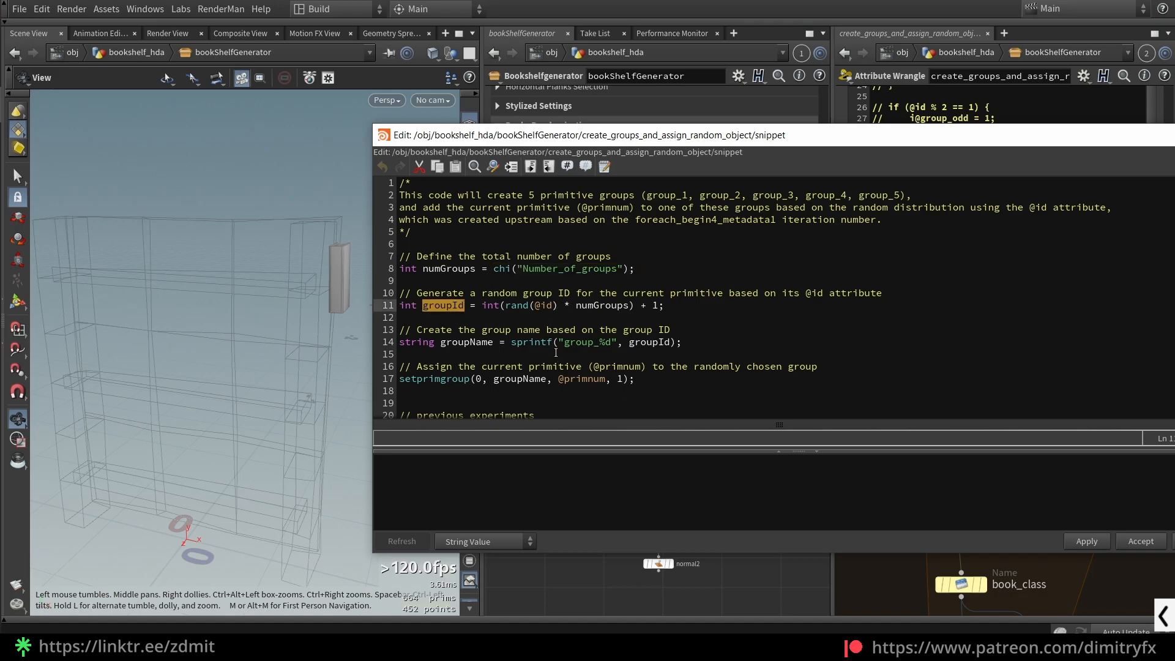
pyautogui.moveTo(555, 306); pyautogui.dragTo(538, 309)
pyautogui.moveTo(774, 135); pyautogui.dragTo(425, 179)
pyautogui.click(930, 400)
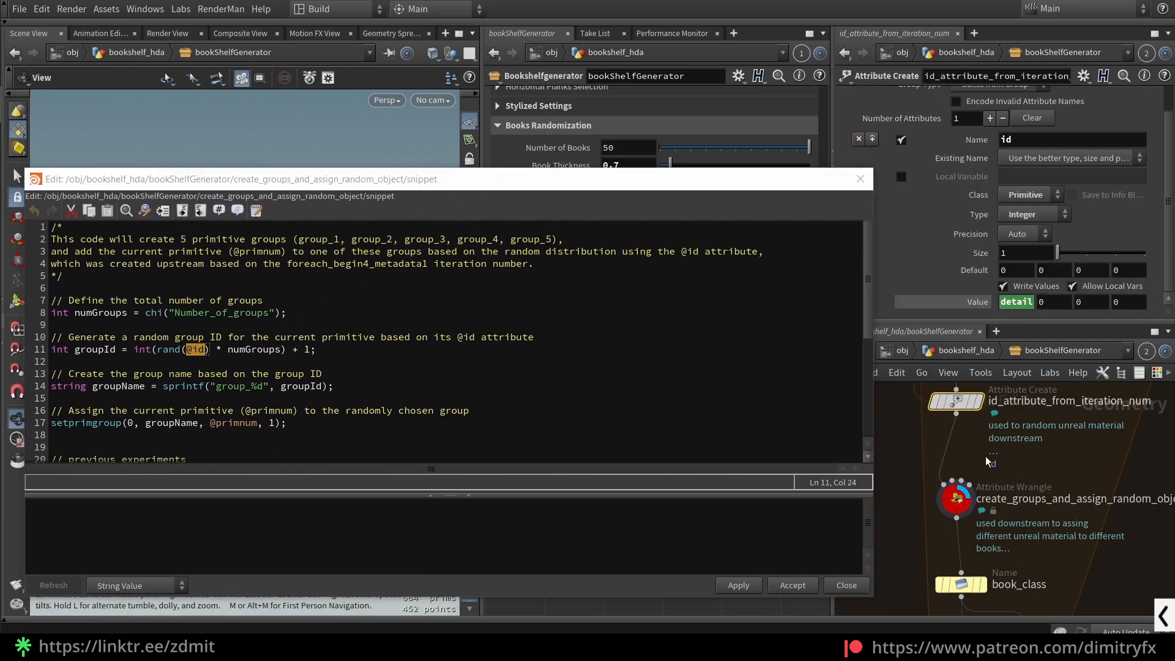
pyautogui.scroll(3, 1020, 438)
pyautogui.scroll(-3, 992, 446)
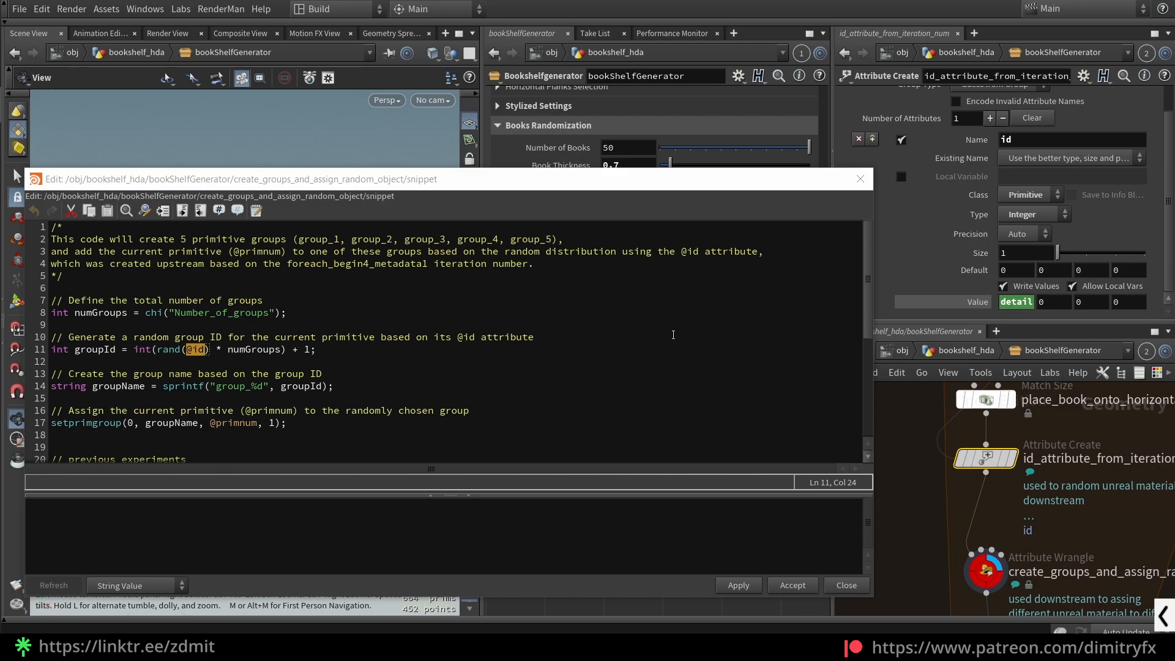
pyautogui.moveTo(389, 183); pyautogui.dragTo(520, 200)
pyautogui.moveTo(359, 367); pyautogui.dragTo(407, 368)
pyautogui.moveTo(261, 331); pyautogui.dragTo(295, 371)
pyautogui.doubleClick(237, 334)
pyautogui.click(269, 370)
pyautogui.moveTo(418, 370); pyautogui.dragTo(262, 372)
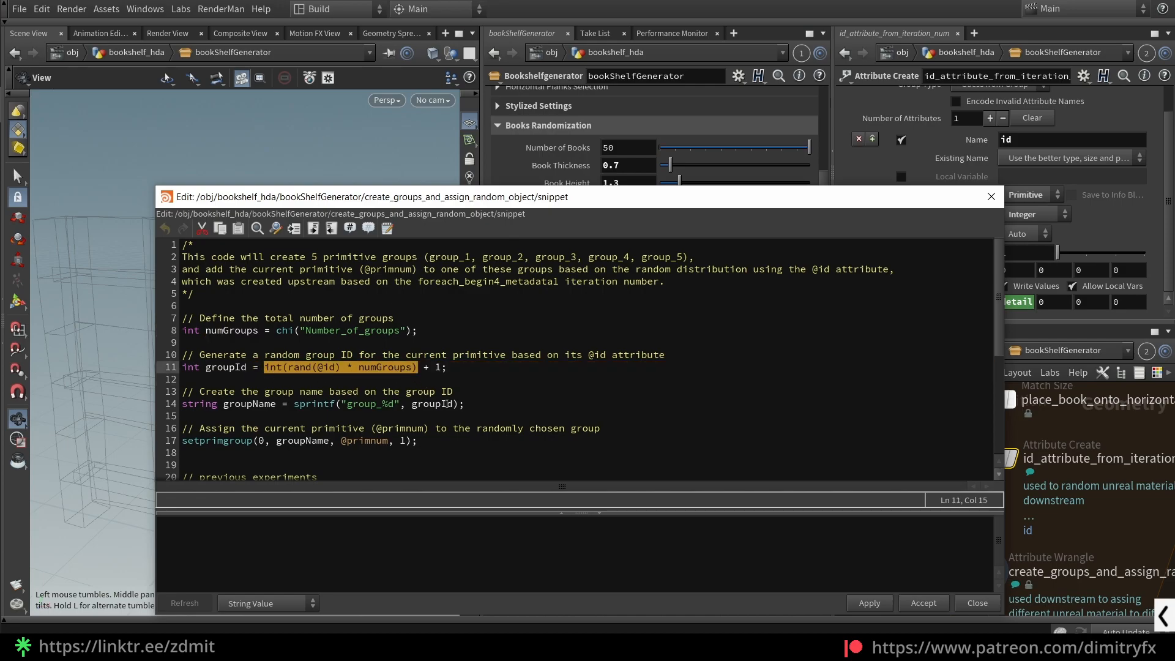
# Step: Show the wrangle's parameters again and examine the + 1 offset in the groupId calculation
pyautogui.moveTo(445, 197); pyautogui.dragTo(346, 189)
pyautogui.moveTo(324, 360); pyautogui.dragTo(341, 361)
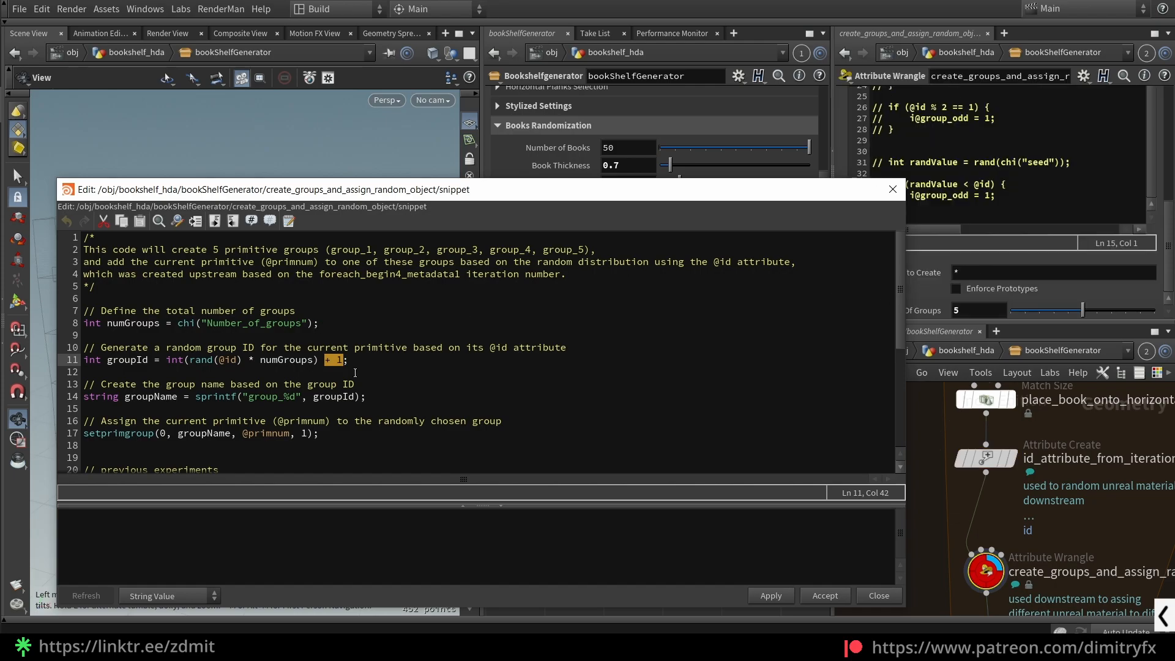
pyautogui.moveTo(348, 361); pyautogui.dragTo(327, 362)
pyautogui.click(410, 367)
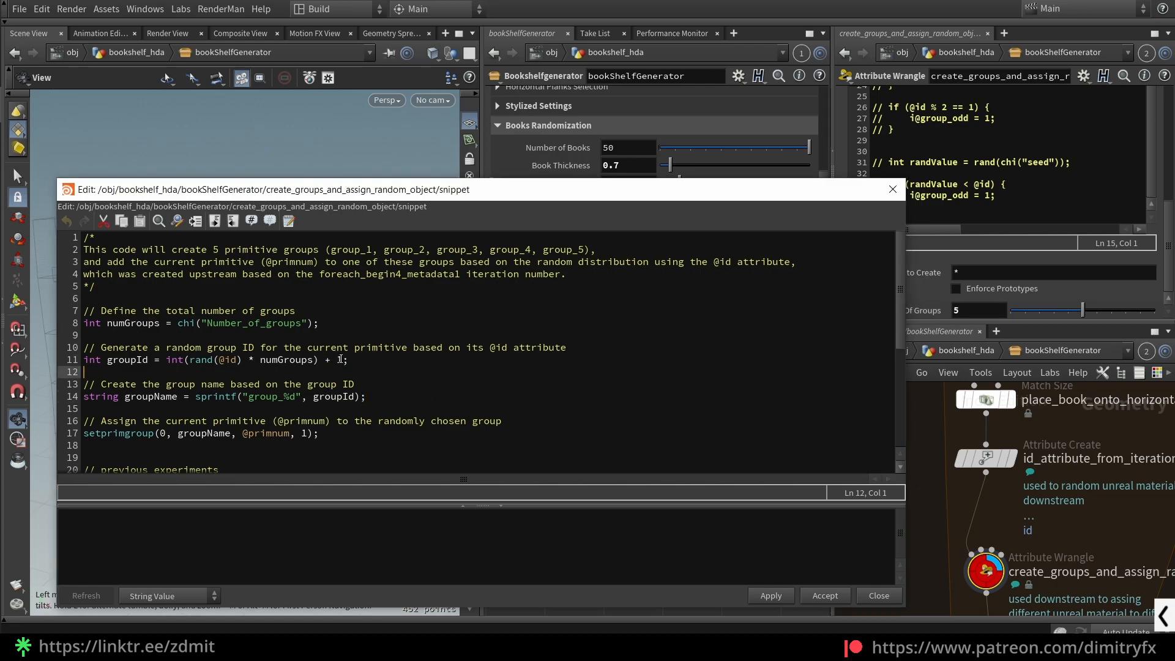
pyautogui.click(413, 421)
pyautogui.click(393, 371)
# Step: Examine how sprintf on line 14 builds groupName from "group_%d" and groupId, comparing it with the header's group names
pyautogui.moveTo(167, 397); pyautogui.dragTo(281, 398)
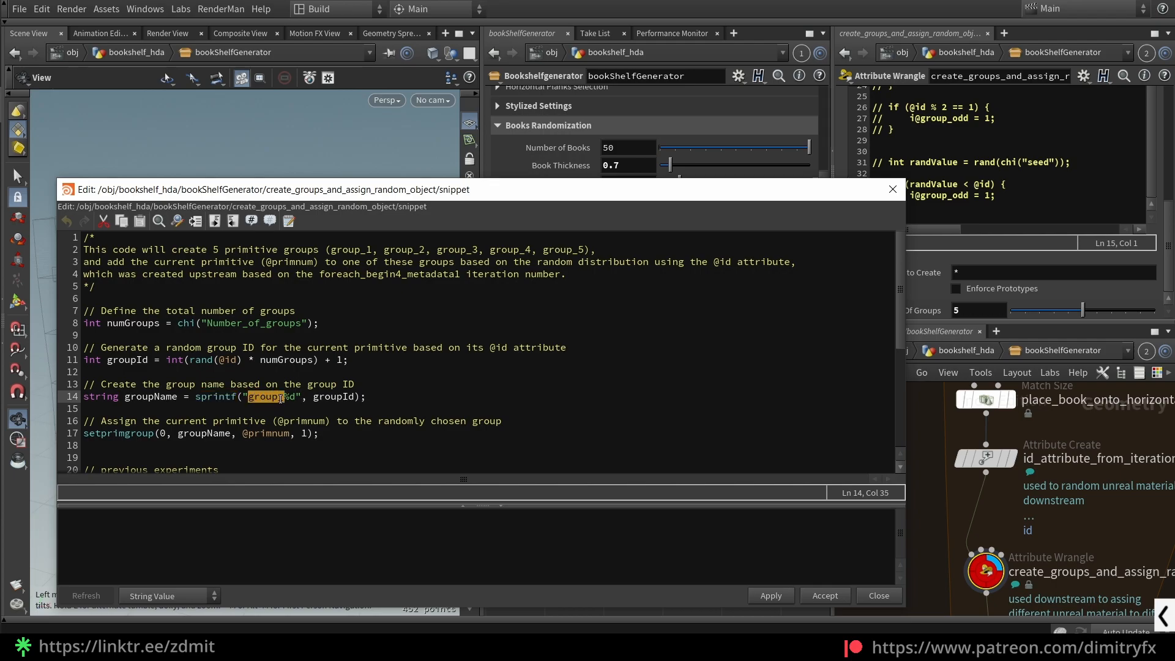
pyautogui.click(296, 396)
pyautogui.moveTo(296, 396); pyautogui.dragTo(361, 404)
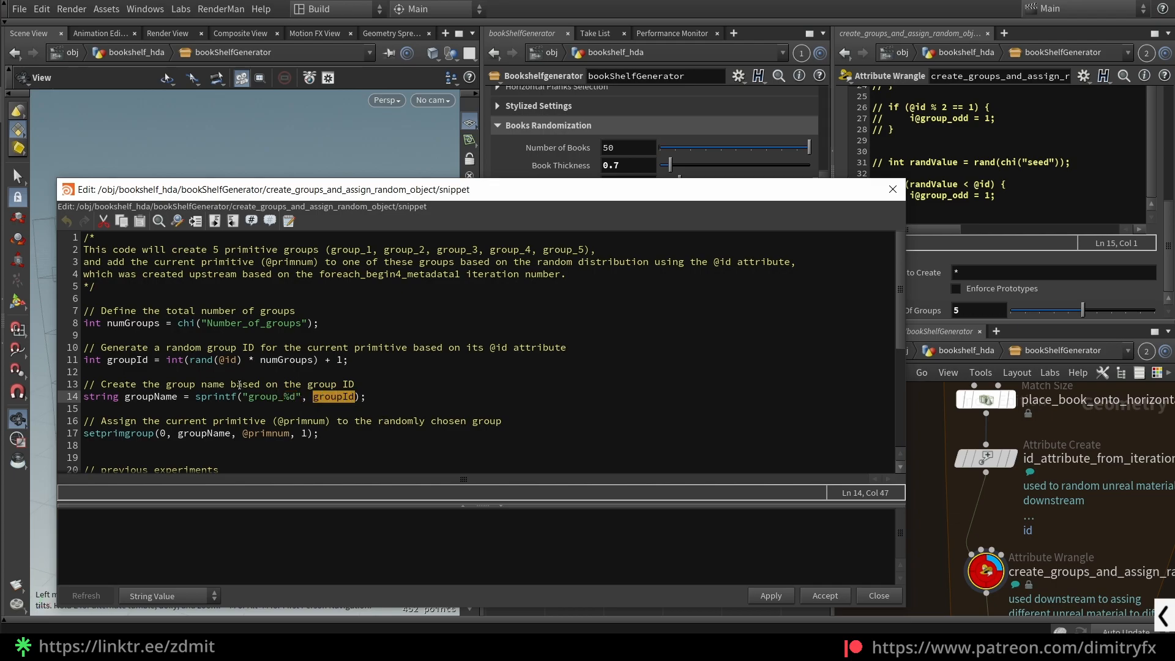
pyautogui.doubleClick(137, 360)
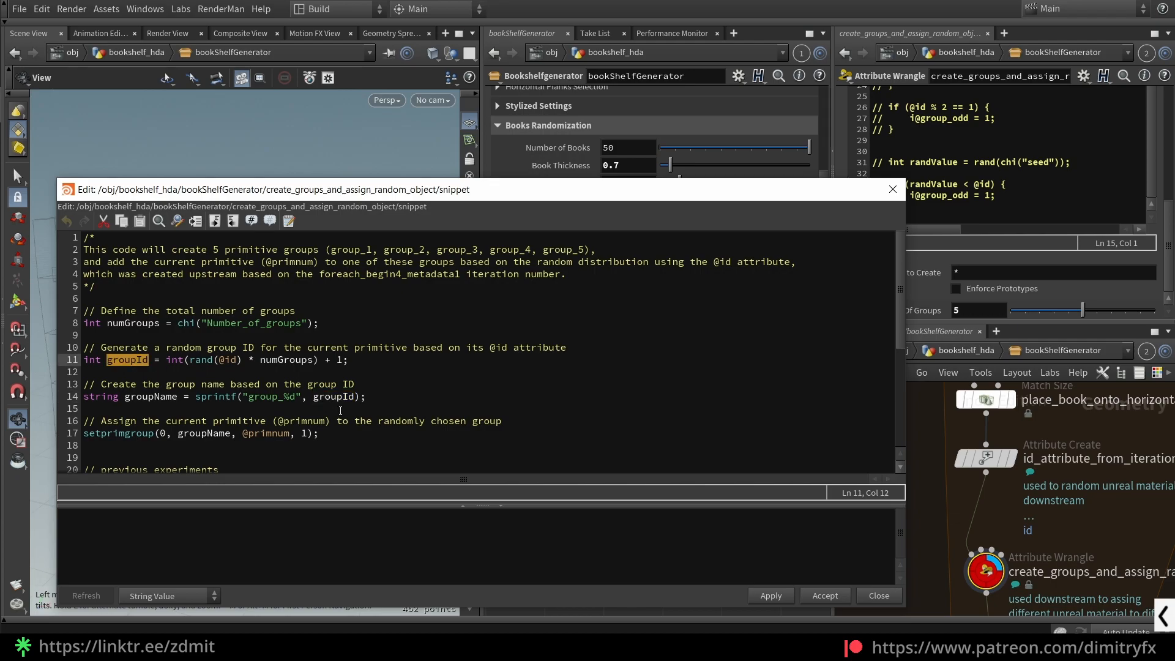
pyautogui.moveTo(283, 399)
pyautogui.mouseDown()
pyautogui.moveTo(355, 399)
pyautogui.moveTo(285, 399)
pyautogui.mouseUp()
pyautogui.moveTo(471, 251); pyautogui.dragTo(370, 251)
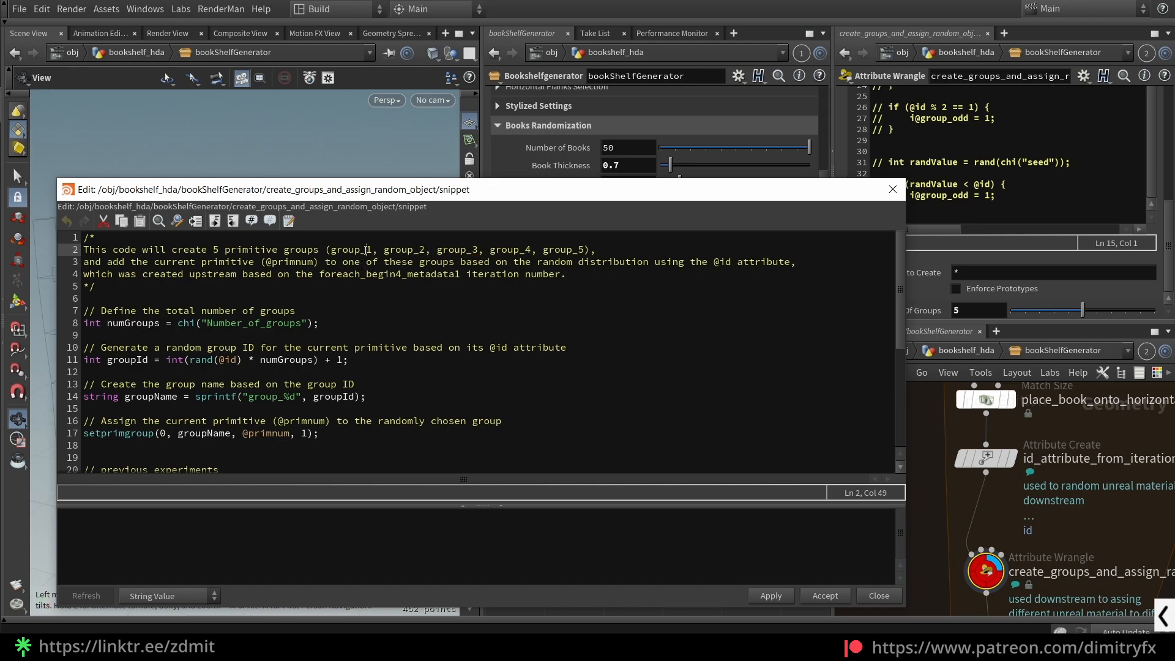
pyautogui.doubleClick(218, 398)
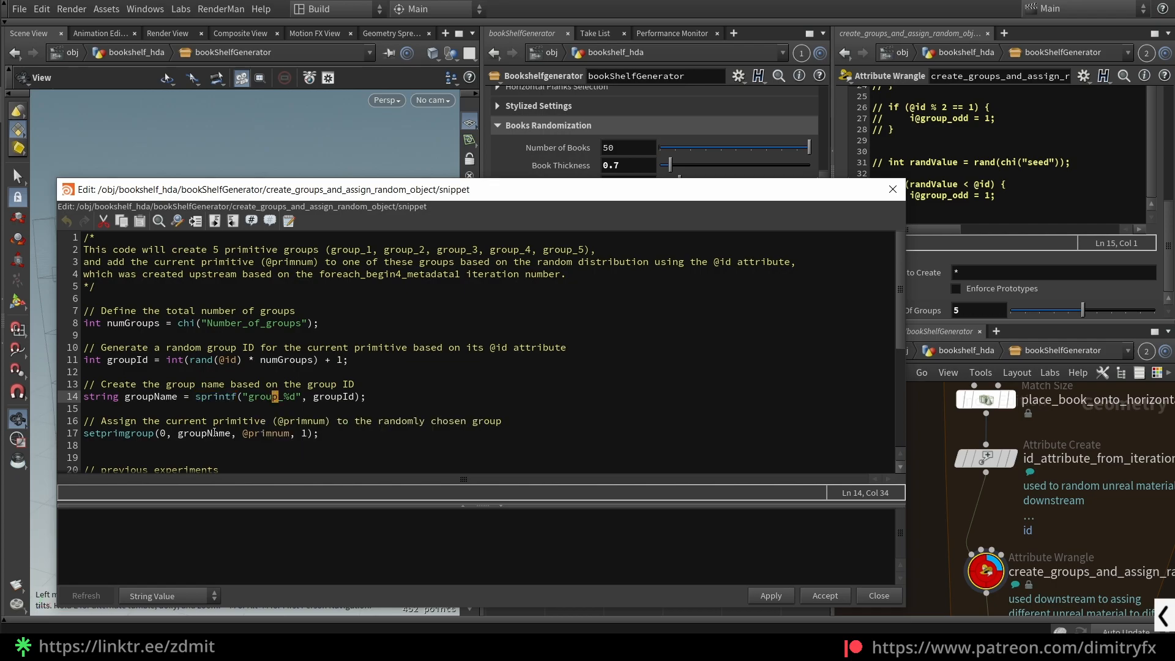
pyautogui.click(404, 402)
pyautogui.scroll(-1, 404, 402)
pyautogui.doubleClick(130, 398)
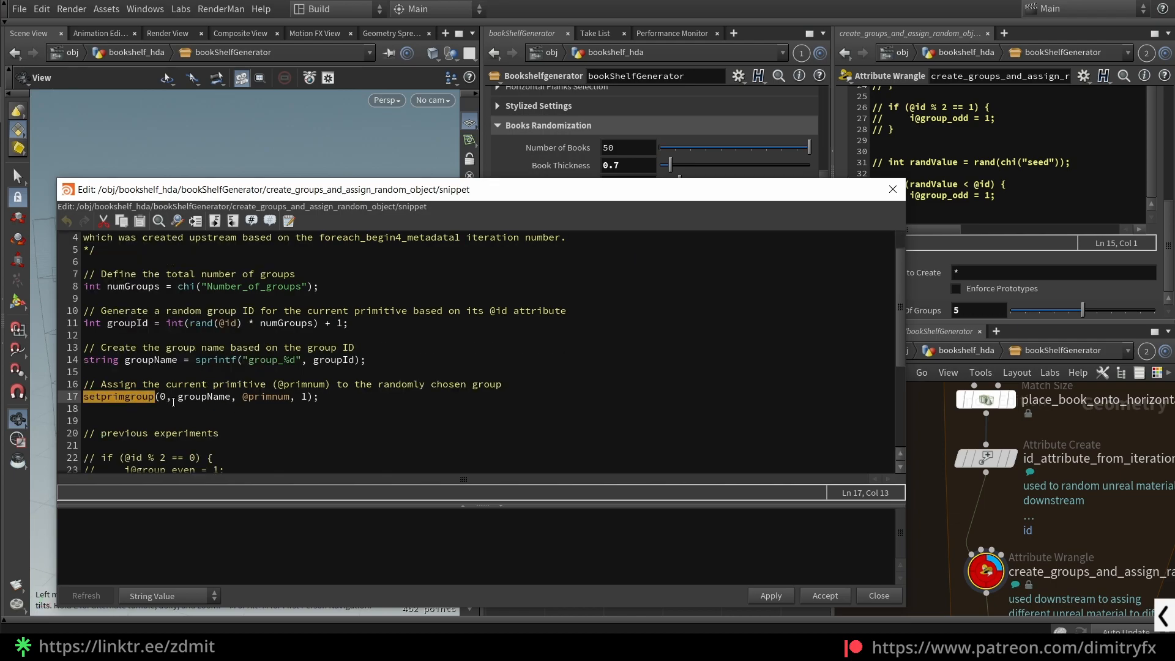
pyautogui.click(165, 401)
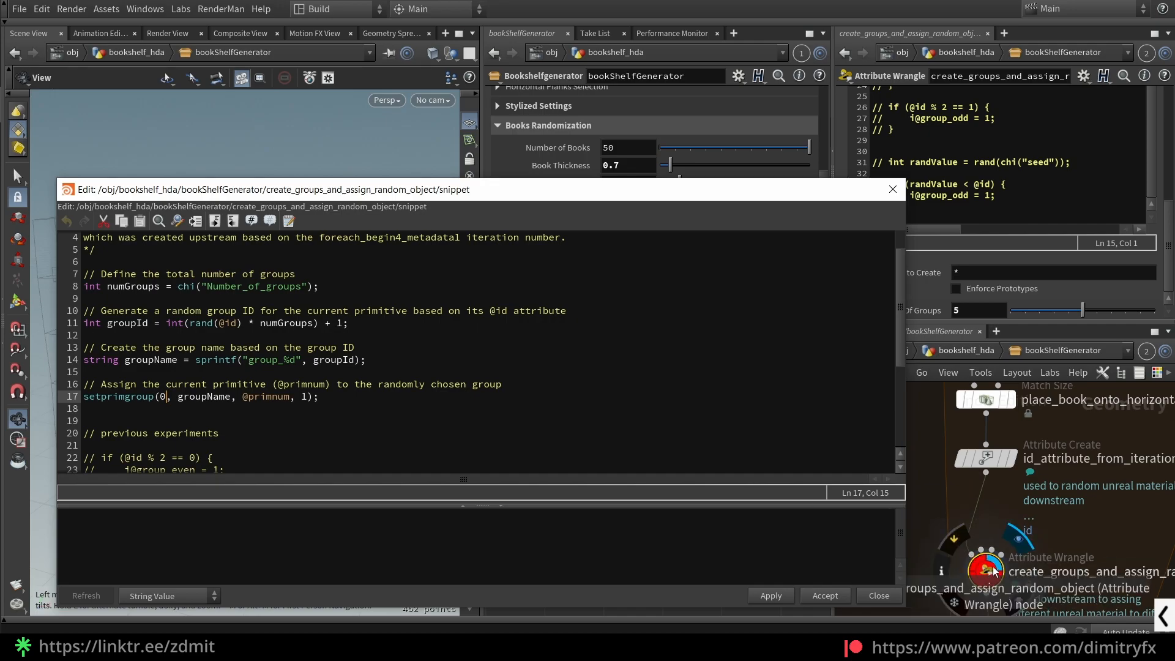
pyautogui.doubleClick(209, 398)
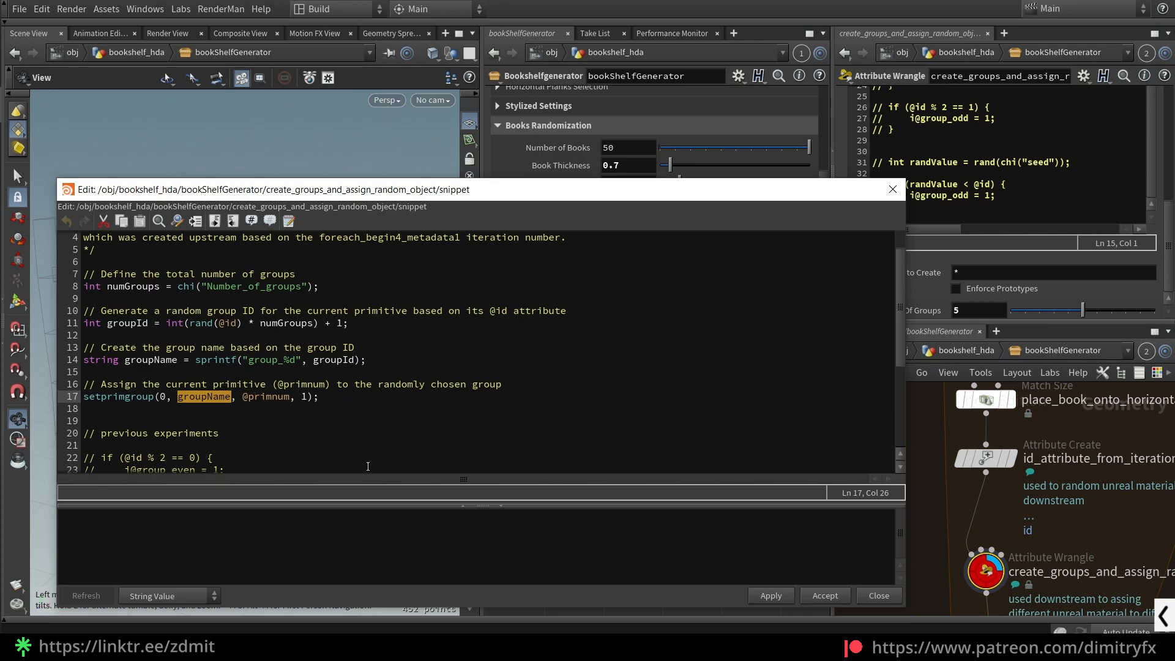
pyautogui.moveTo(242, 398); pyautogui.dragTo(287, 402)
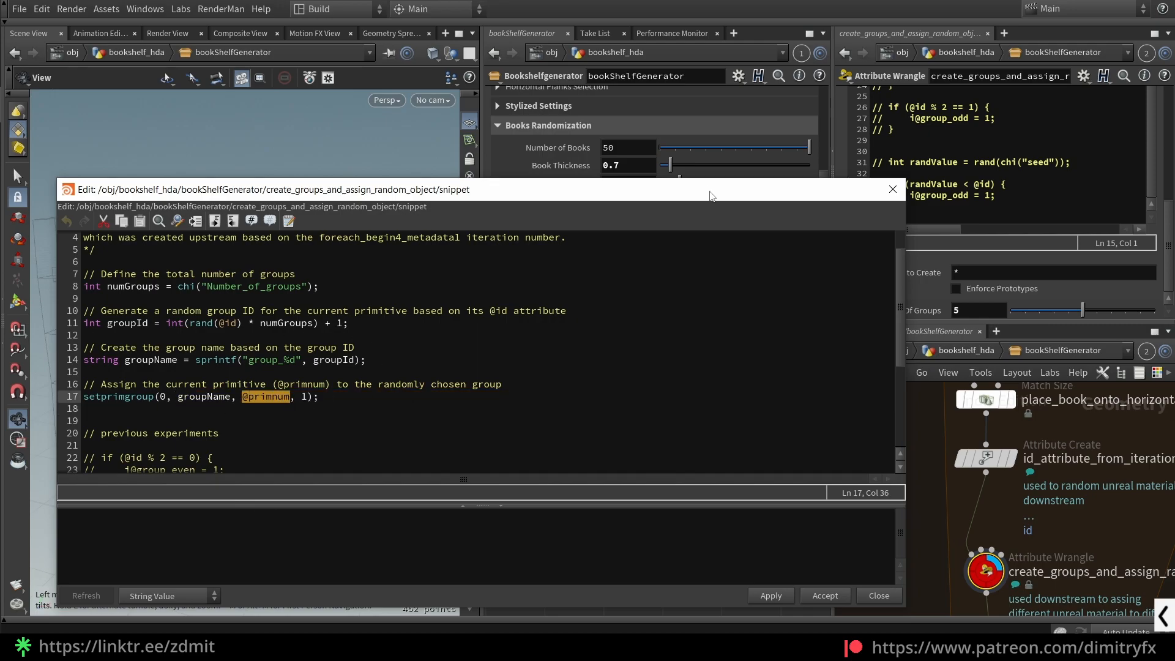
pyautogui.moveTo(711, 195); pyautogui.dragTo(730, 387)
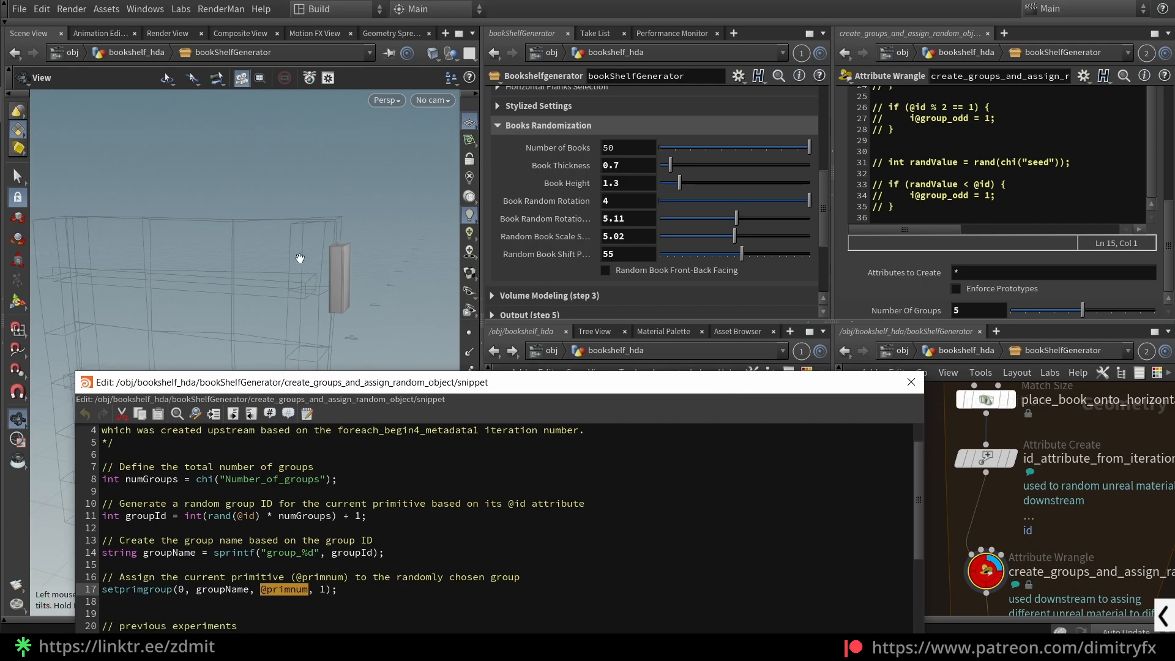
pyautogui.moveTo(477, 385); pyautogui.dragTo(487, 232)
pyautogui.click(311, 438)
pyautogui.moveTo(311, 439); pyautogui.dragTo(308, 438)
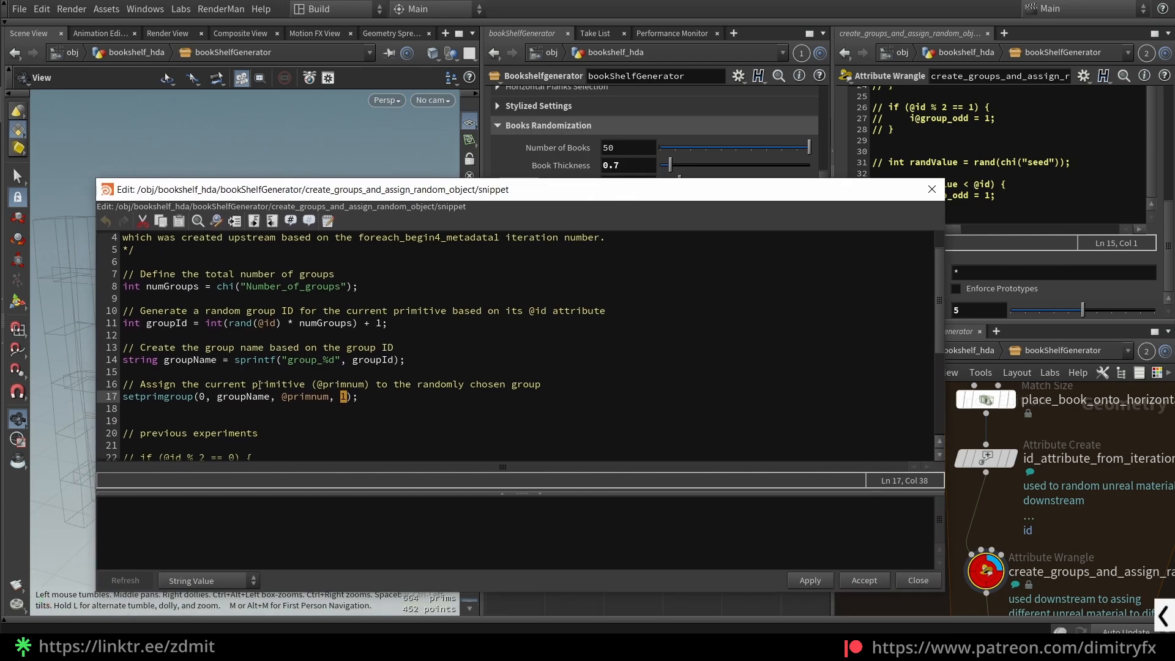
# Step: Close the code editor, return to the start of the wrangle's VEX snippet, and locate the unreal_material nodes in the five-material book network box
pyautogui.click(182, 396)
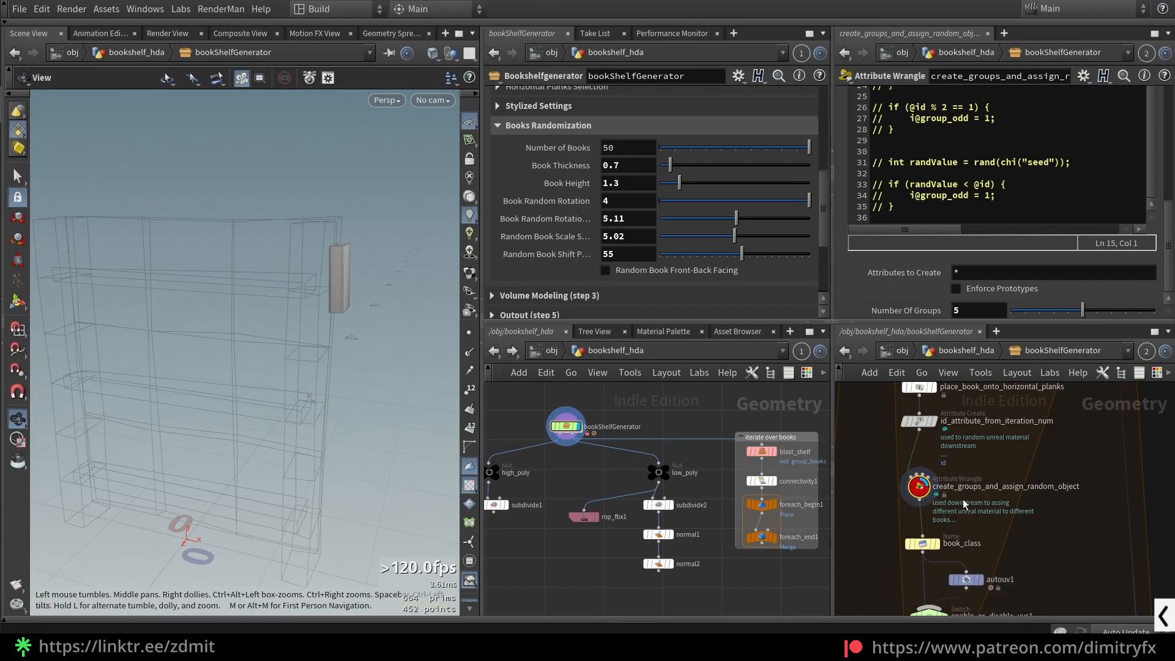
pyautogui.scroll(2, 963, 498)
pyautogui.scroll(10, 939, 152)
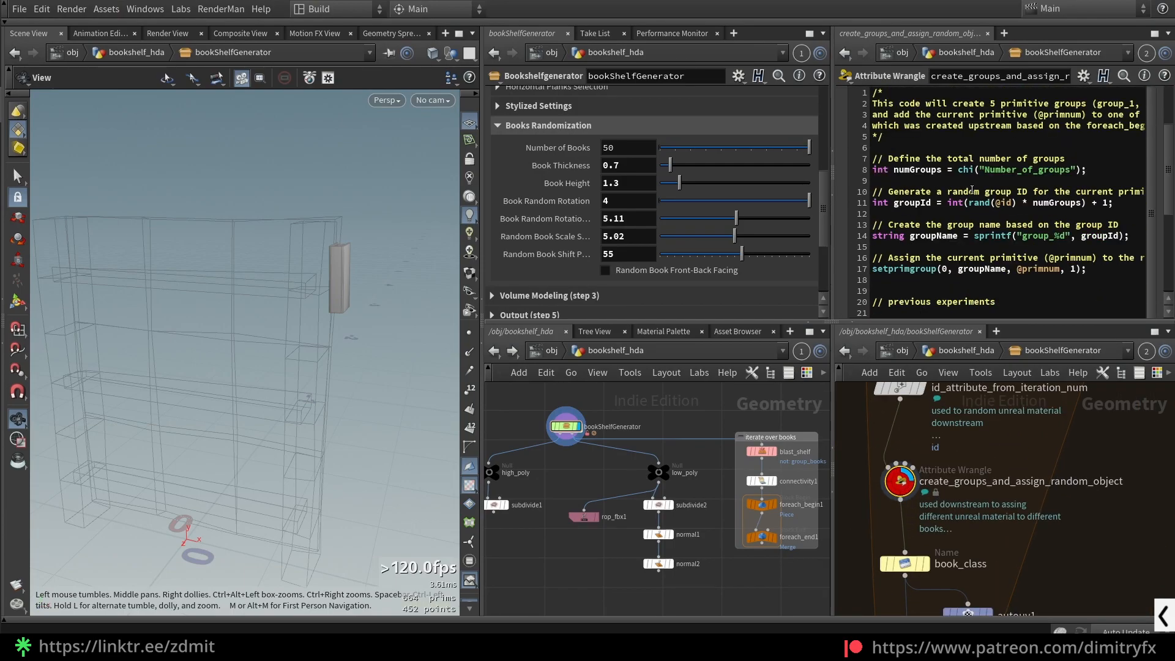
pyautogui.scroll(-2, 1043, 534)
pyautogui.moveTo(1064, 597); pyautogui.dragTo(993, 453, button='middle')
pyautogui.moveTo(942, 581); pyautogui.dragTo(972, 490, button='middle')
pyautogui.scroll(-2, 972, 490)
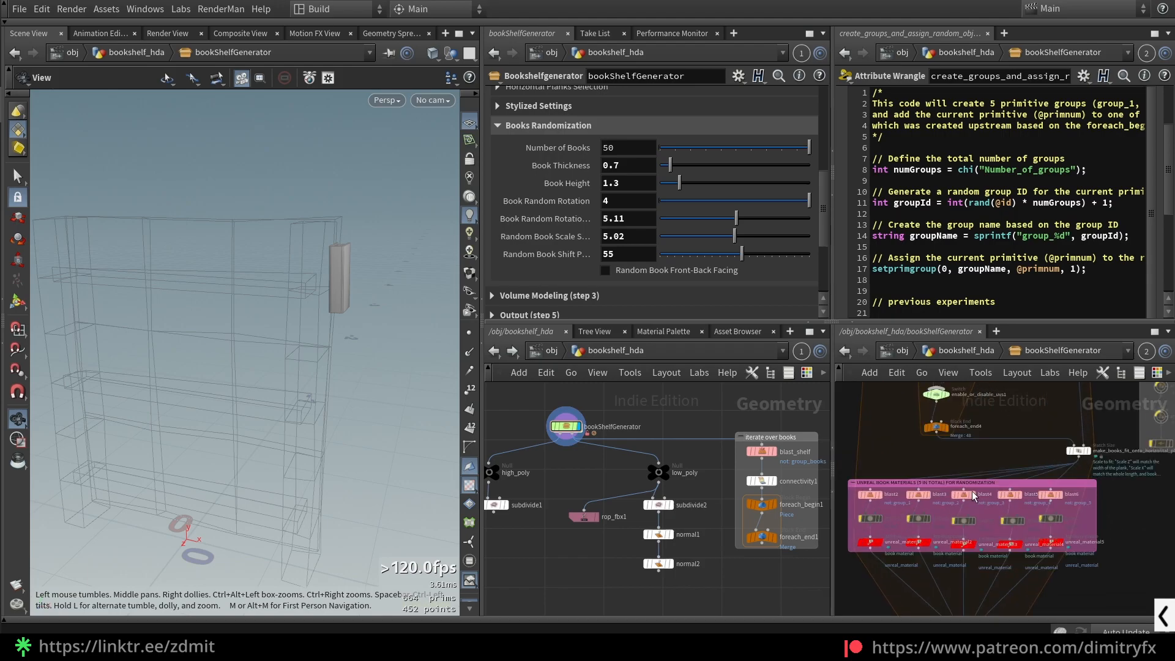
pyautogui.moveTo(1063, 549); pyautogui.dragTo(857, 492)
pyautogui.click(967, 466)
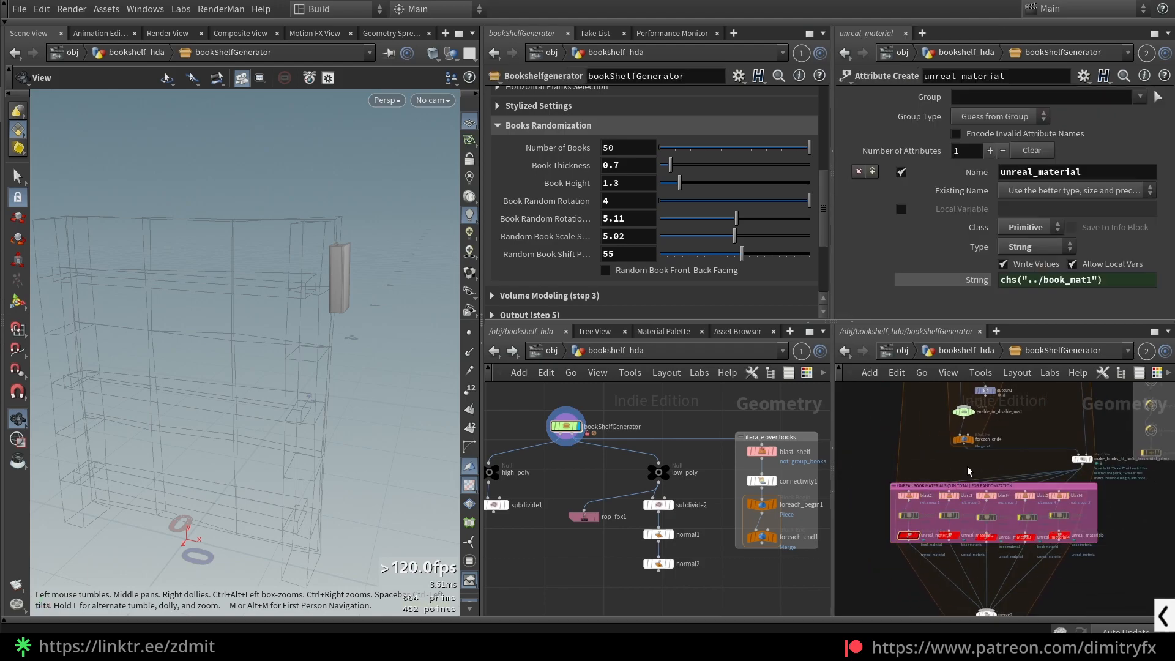
pyautogui.scroll(-2, 967, 466)
pyautogui.moveTo(969, 463); pyautogui.dragTo(946, 537, button='middle')
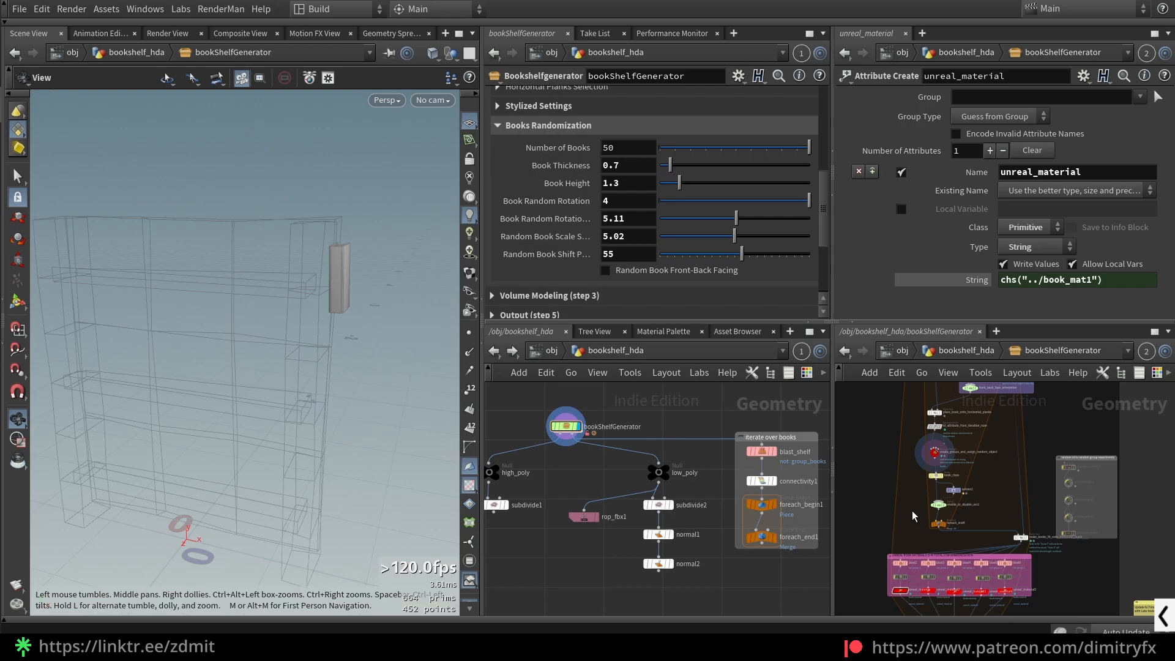
# Step: Bypass the book_class Name node below the group-assigning wrangle
pyautogui.scroll(6, 917, 480)
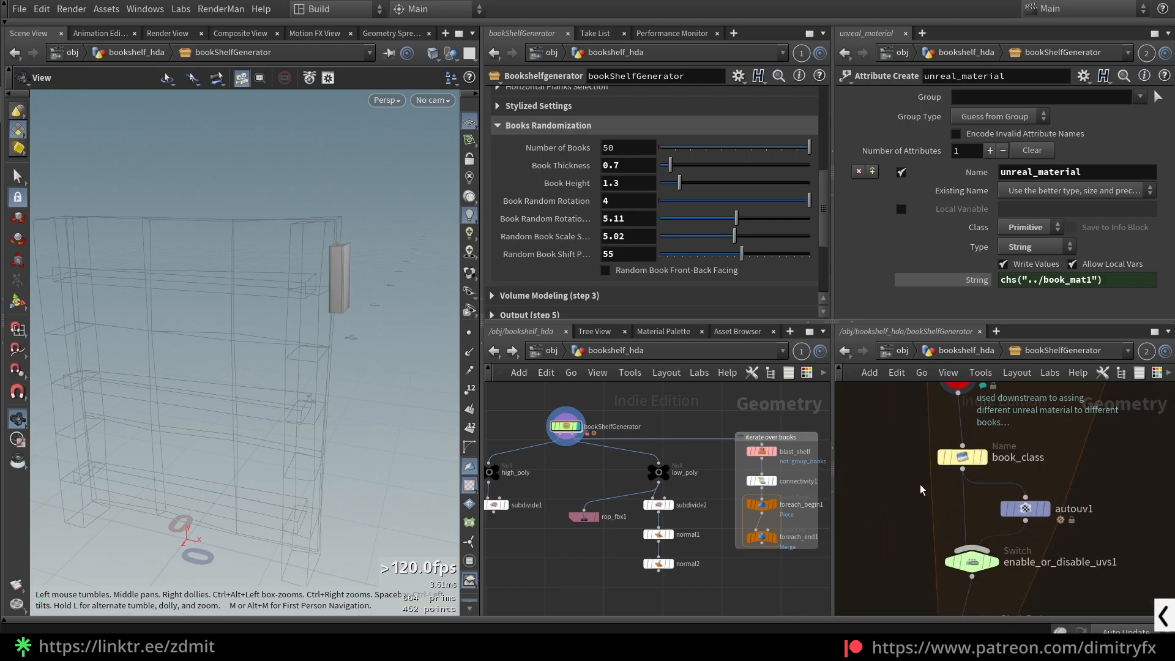
pyautogui.click(957, 458)
pyautogui.moveTo(878, 486); pyautogui.dragTo(847, 498, button='middle')
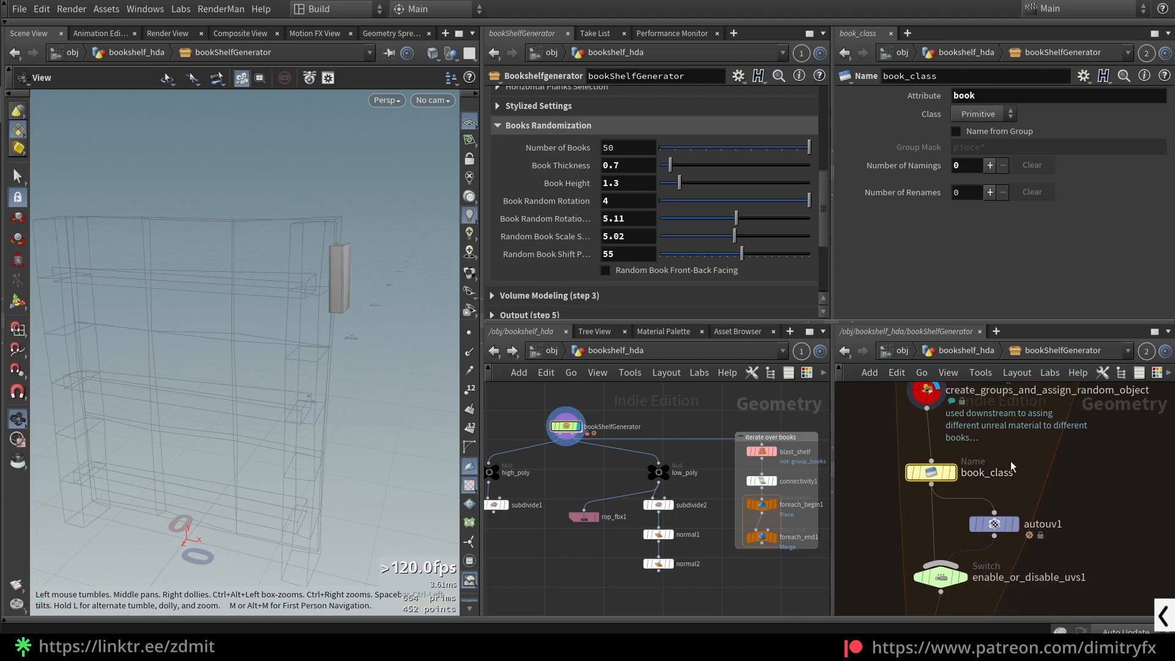
pyautogui.press('b')
pyautogui.moveTo(1039, 604); pyautogui.dragTo(1032, 533, button='middle')
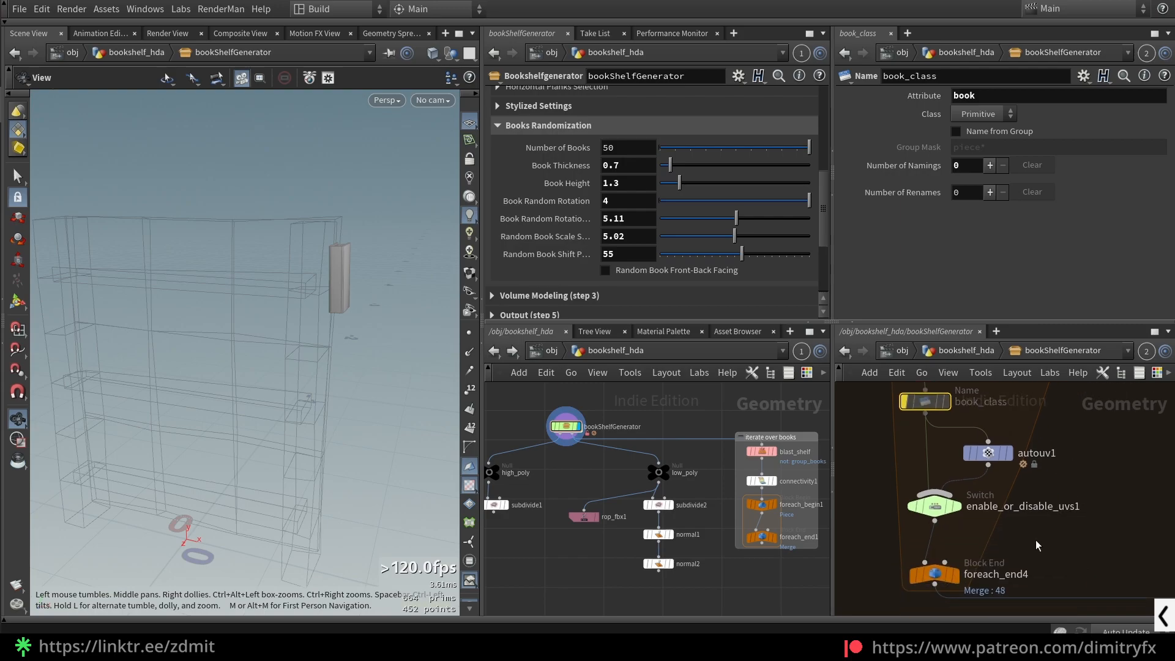
# Step: Examine the enable_or_disable_uvs1 switch and its ch("../enable_uvs") input expression
pyautogui.click(934, 506)
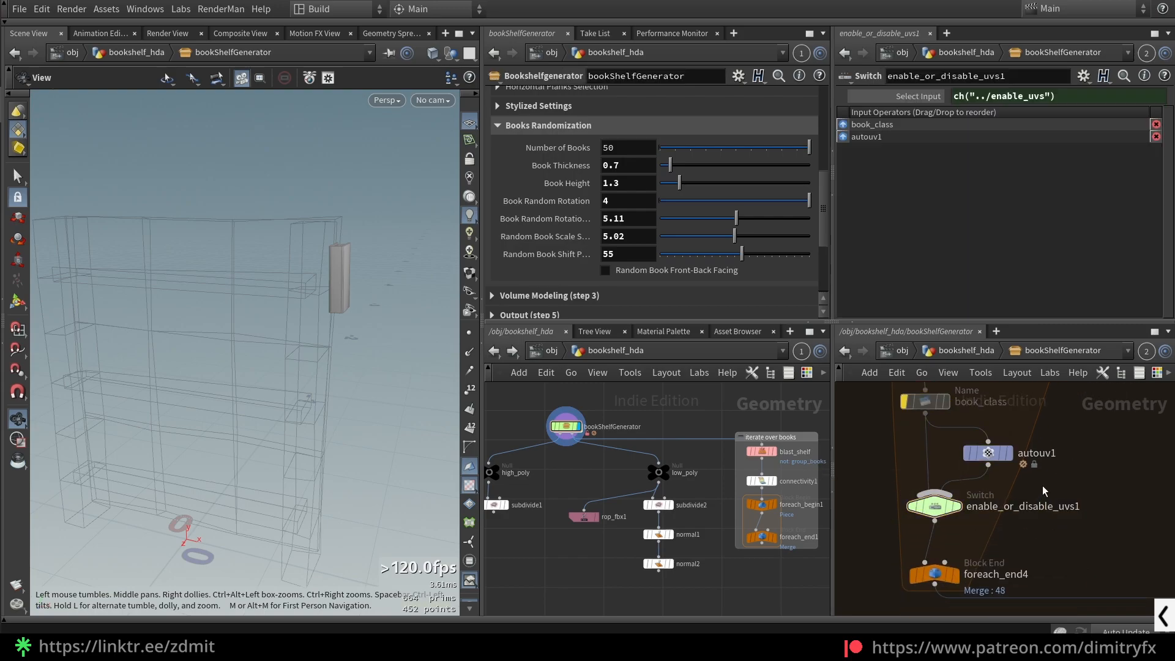
pyautogui.scroll(-1, 1046, 563)
pyautogui.moveTo(1046, 563); pyautogui.dragTo(1044, 478, button='middle')
# Step: Display the merged books at foreach_end4, frame them in the viewport, and review the nodes around the loop
pyautogui.click(968, 489)
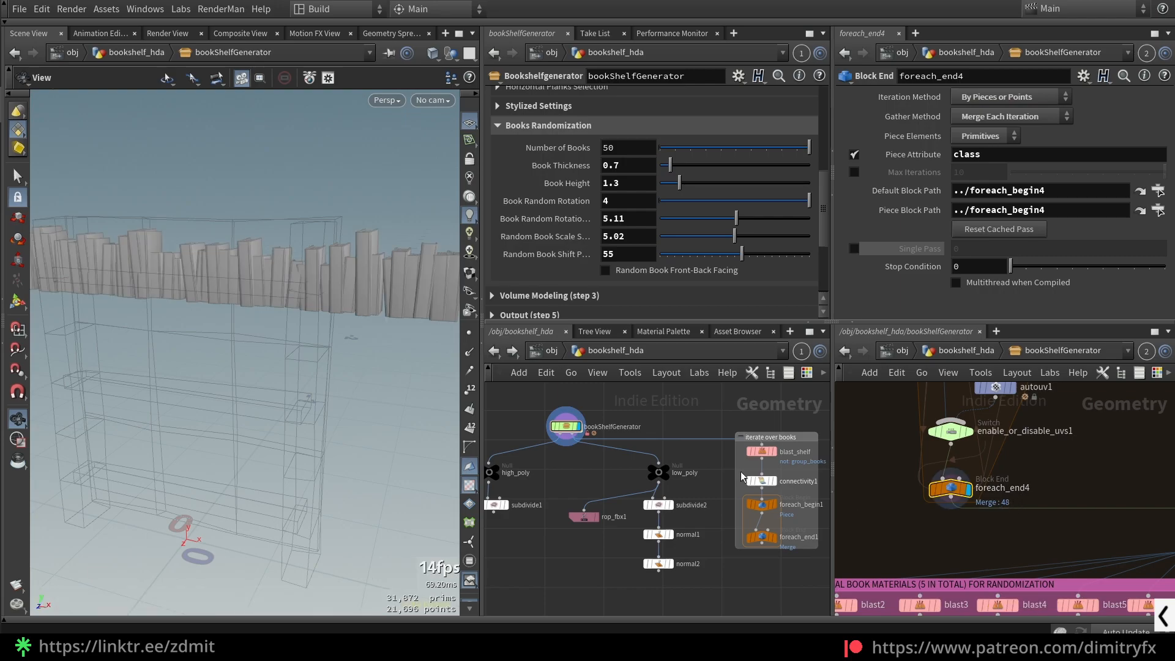
pyautogui.hotkey('space', 'f')
pyautogui.scroll(-3, 1025, 531)
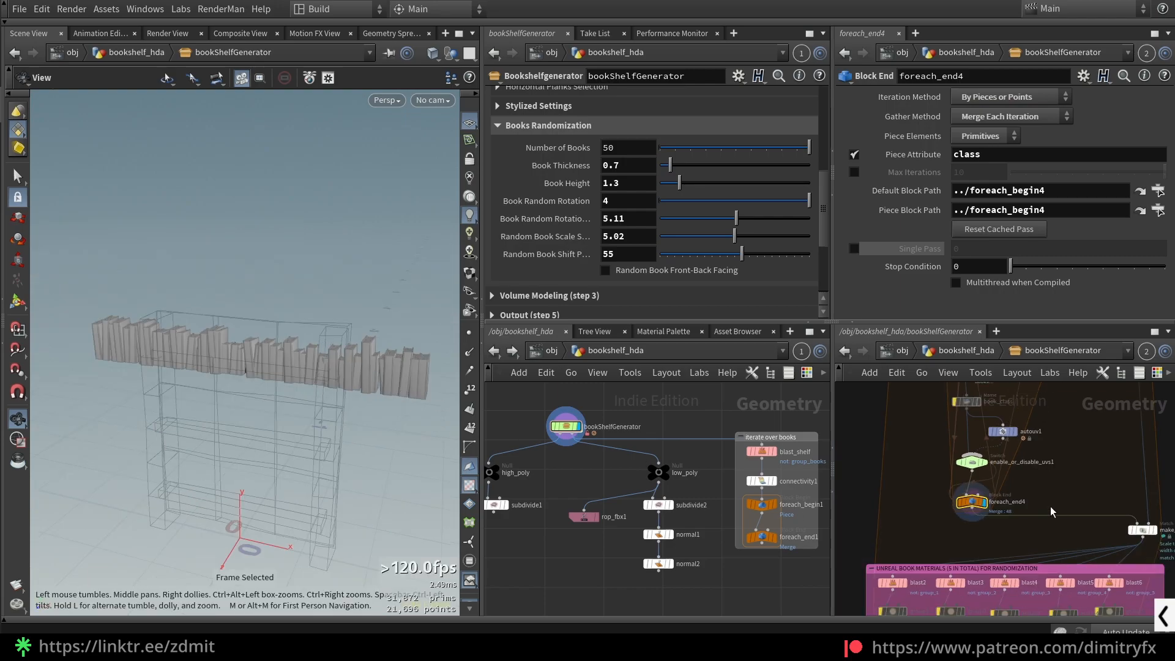
pyautogui.moveTo(1046, 493); pyautogui.dragTo(1009, 533, button='middle')
pyautogui.scroll(4, 962, 534)
pyautogui.scroll(-3, 1035, 490)
pyautogui.moveTo(1035, 490); pyautogui.dragTo(994, 554, button='middle')
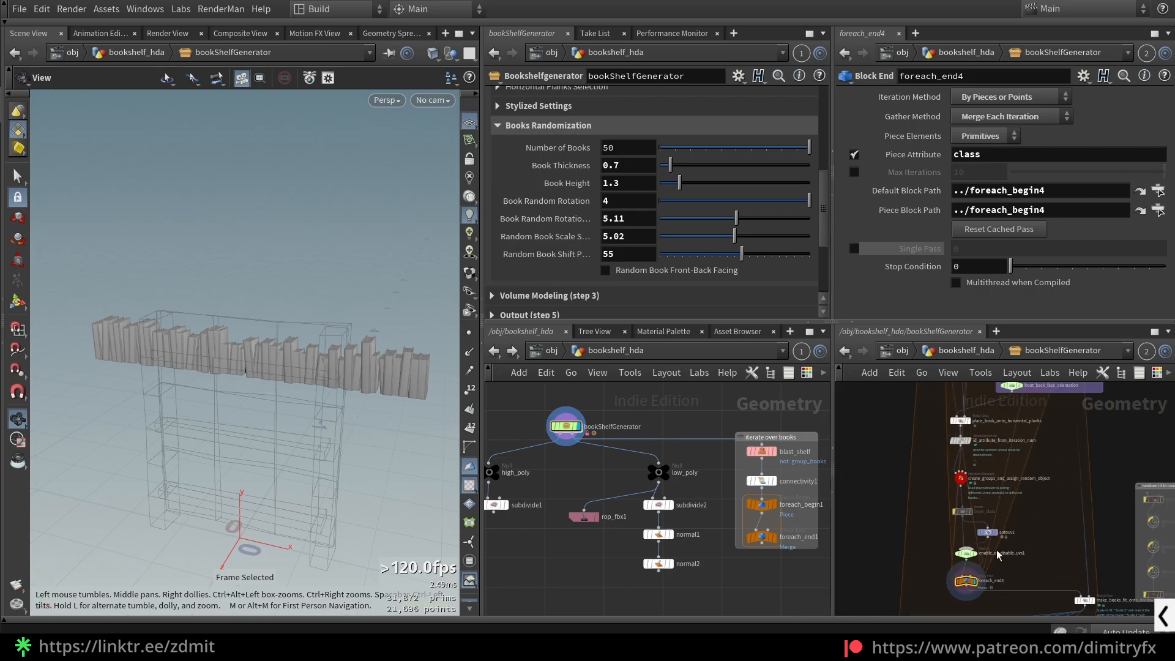
pyautogui.scroll(-3, 1015, 506)
pyautogui.scroll(-2, 1020, 495)
pyautogui.moveTo(1019, 494); pyautogui.dragTo(978, 443, button='middle')
pyautogui.scroll(6, 1005, 558)
pyautogui.scroll(1, 978, 443)
# Step: Display the make_books_fit_onto_horizontal_plank Match Size node and inspect how the books sit on the plank
pyautogui.moveTo(977, 449); pyautogui.dragTo(1095, 434)
pyautogui.moveTo(1113, 464); pyautogui.dragTo(1047, 478, button='middle')
pyautogui.scroll(-3, 1144, 480)
pyautogui.moveTo(1144, 479); pyautogui.dragTo(974, 566, button='middle')
pyautogui.moveTo(999, 420); pyautogui.dragTo(1007, 388)
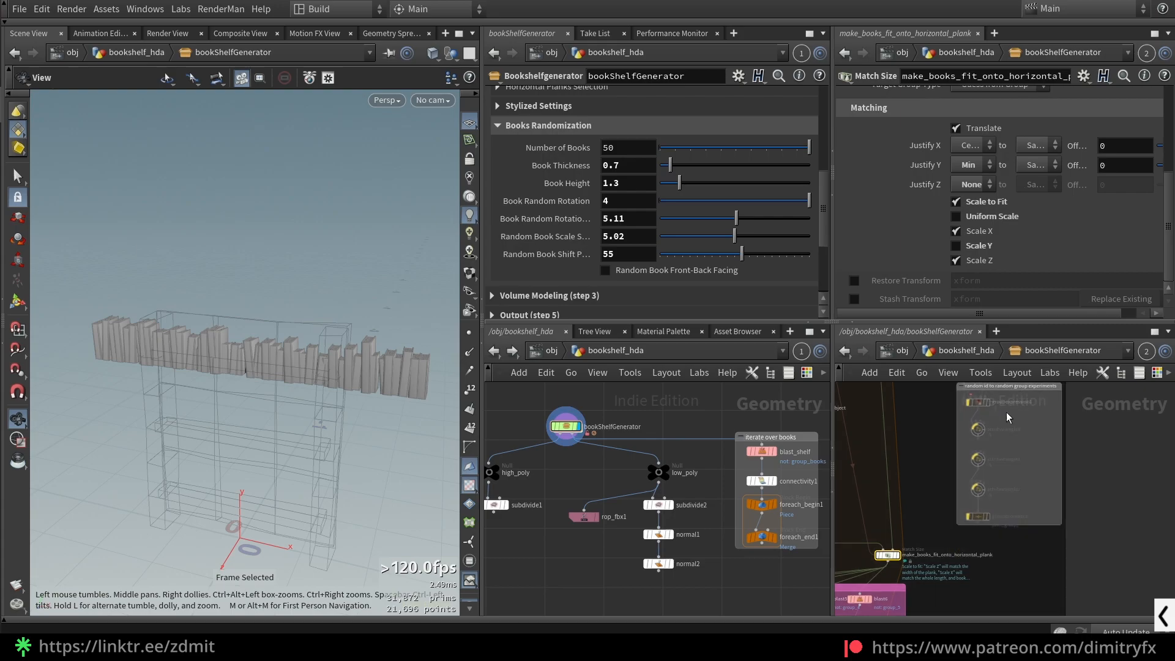
pyautogui.moveTo(907, 570); pyautogui.dragTo(925, 561, button='middle')
pyautogui.scroll(1, 926, 561)
pyautogui.scroll(1, 927, 560)
pyautogui.scroll(5, 314, 367)
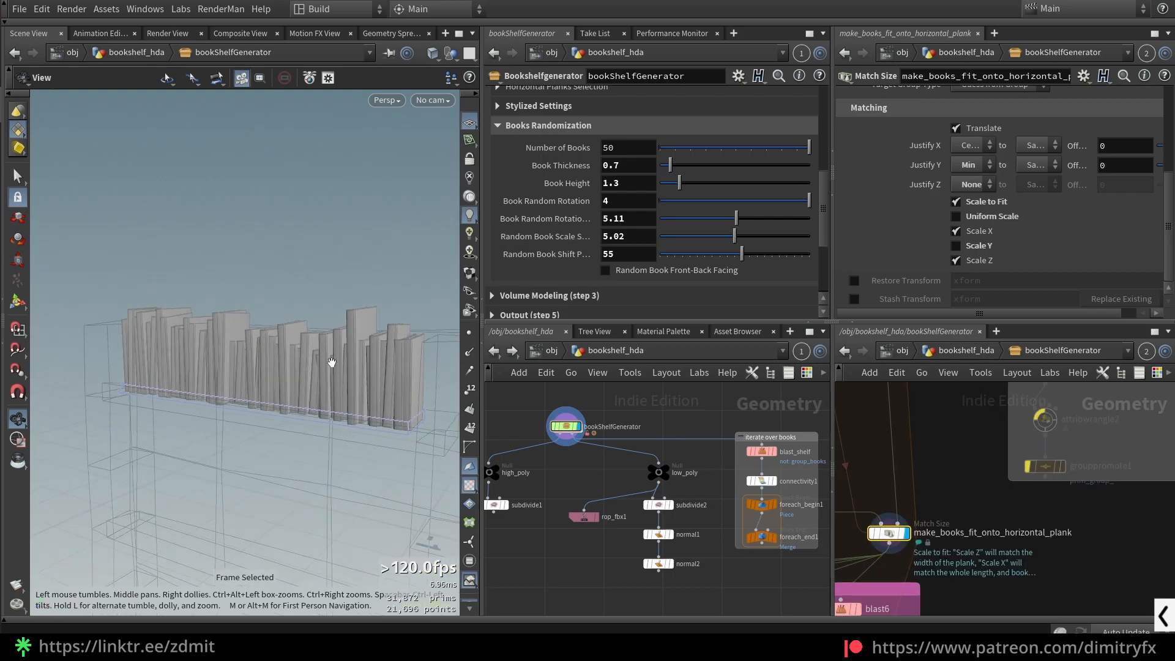
pyautogui.moveTo(362, 427); pyautogui.dragTo(404, 402)
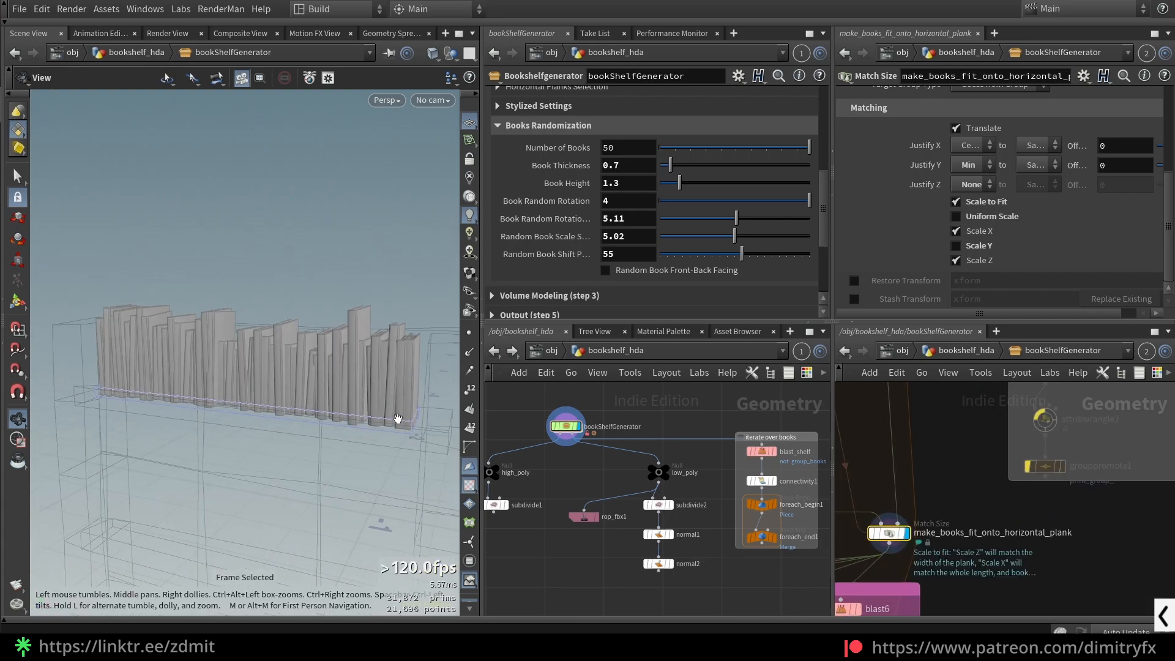
pyautogui.moveTo(396, 418); pyautogui.dragTo(382, 412, button='middle')
pyautogui.scroll(1, 382, 411)
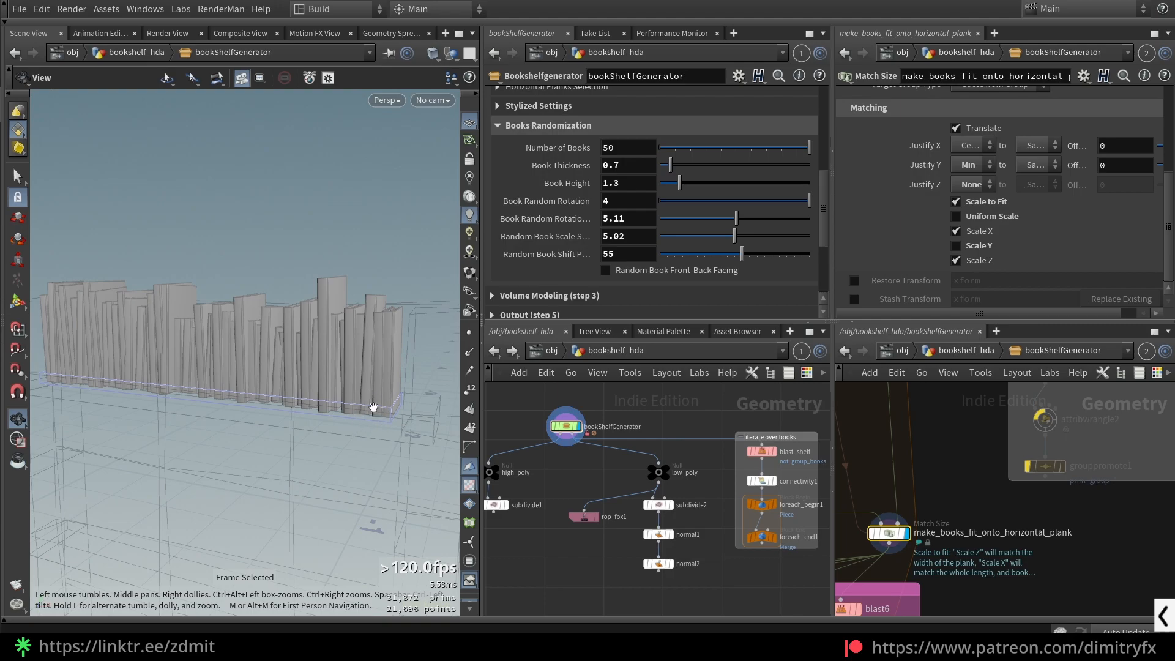
# Step: Trace the network around make_books_fit_onto_horizontal_plank and reframe the fitted books with the whole shelf
pyautogui.scroll(-3, 947, 511)
pyautogui.moveTo(931, 488); pyautogui.dragTo(986, 554, button='middle')
pyautogui.moveTo(1010, 428); pyautogui.dragTo(1144, 476, button='middle')
pyautogui.scroll(2, 1070, 600)
pyautogui.scroll(1, 1071, 599)
pyautogui.click(983, 571)
pyautogui.press('r')
pyautogui.press('f')
pyautogui.scroll(-1, 1003, 490)
pyautogui.scroll(3, 1028, 497)
pyautogui.click(917, 458)
pyautogui.scroll(-2, 967, 501)
pyautogui.moveTo(998, 495); pyautogui.dragTo(1131, 527, button='middle')
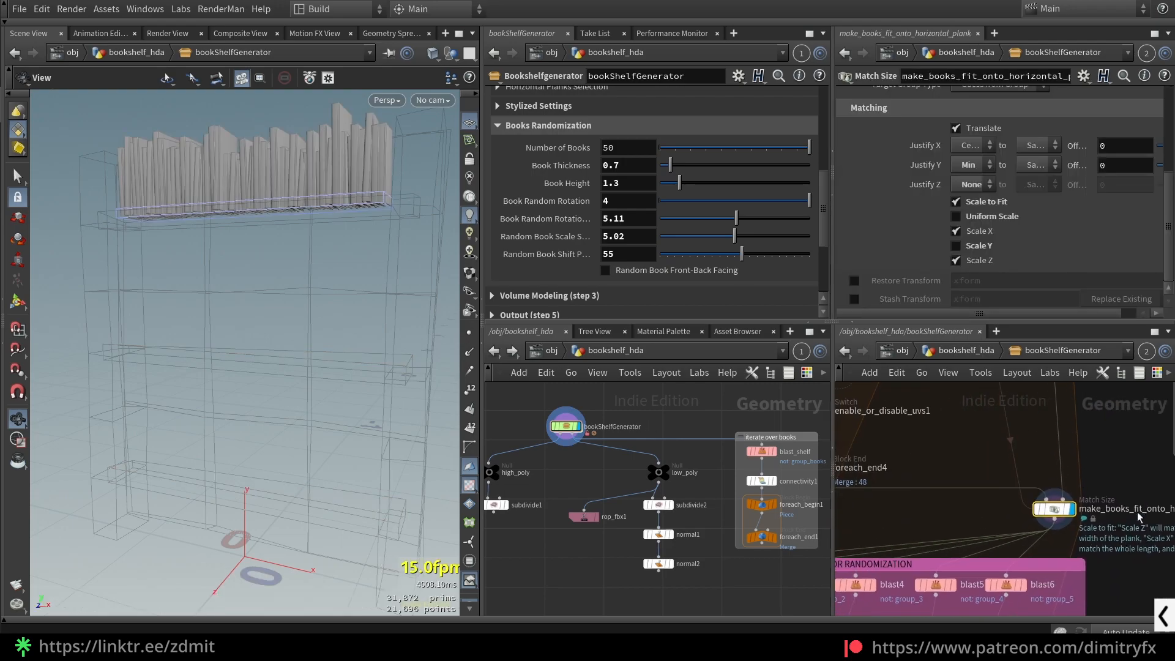
# Step: Examine the Match Size node's Target Group expression for the plank's top face and its Scale to Fit options
pyautogui.scroll(3, 1035, 247)
pyautogui.scroll(2, 1037, 230)
pyautogui.moveTo(1093, 237); pyautogui.dragTo(953, 238)
pyautogui.scroll(-4, 1009, 584)
pyautogui.scroll(4, 1006, 582)
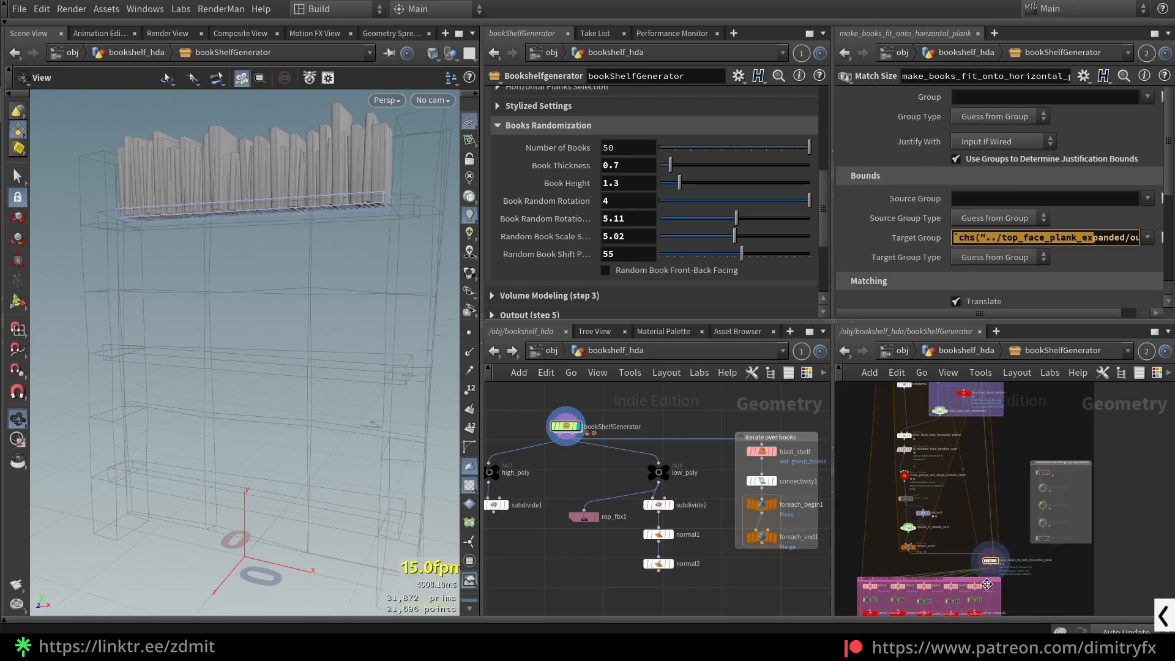
pyautogui.click(1052, 228)
pyautogui.moveTo(1056, 586); pyautogui.dragTo(1044, 515, button='middle')
pyautogui.scroll(-1, 1044, 518)
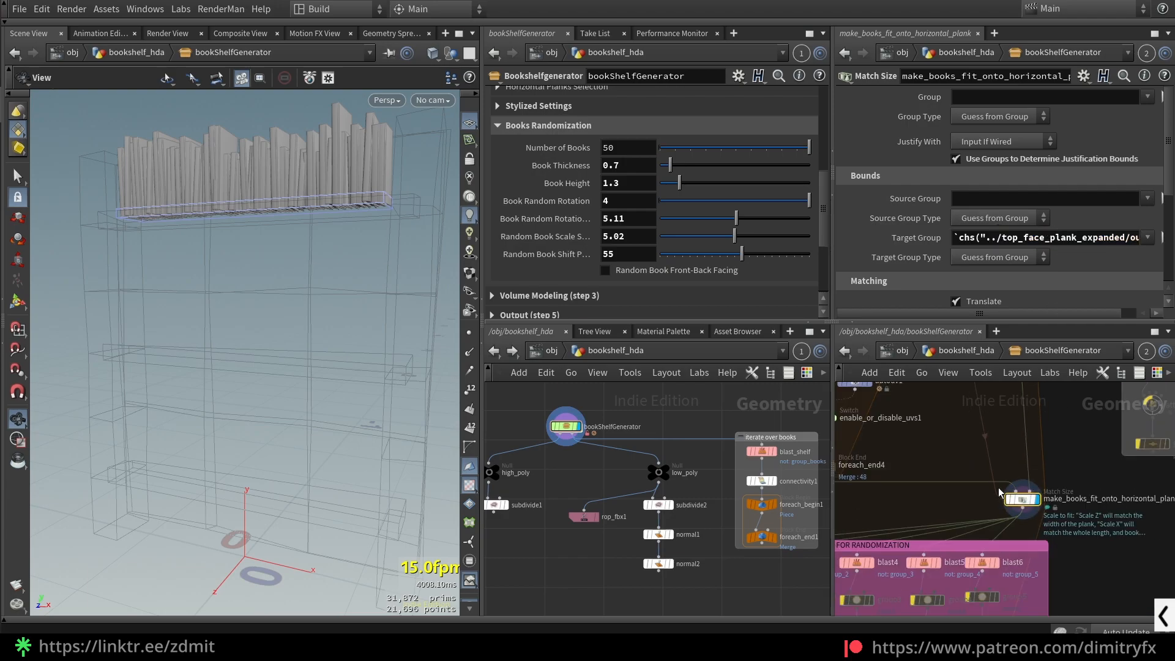
pyautogui.scroll(-5, 986, 227)
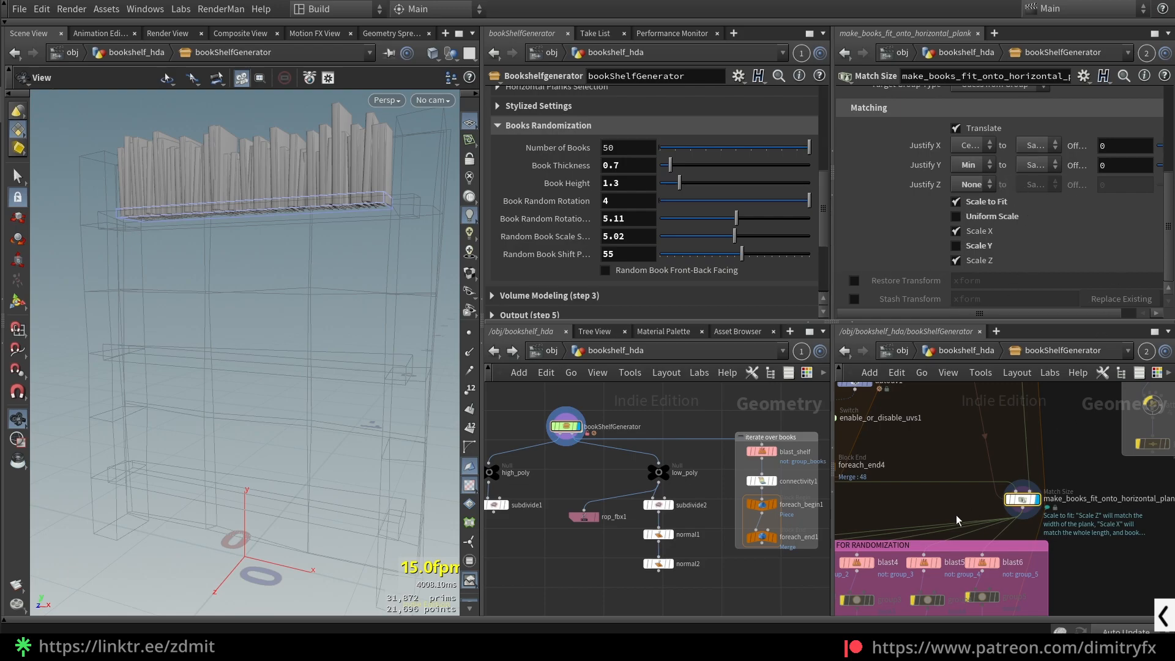
# Step: Display the blast2 to blast6 nodes one by one to inspect the books isolated by group_1 to group_5
pyautogui.scroll(-3, 924, 503)
pyautogui.moveTo(897, 513); pyautogui.dragTo(1026, 460, button='middle')
pyautogui.scroll(3, 952, 493)
pyautogui.click(946, 479)
pyautogui.click(1016, 478)
pyautogui.moveTo(1036, 500); pyautogui.dragTo(986, 514, button='middle')
pyautogui.click(1031, 491)
pyautogui.moveTo(351, 273); pyautogui.dragTo(327, 325, button='middle')
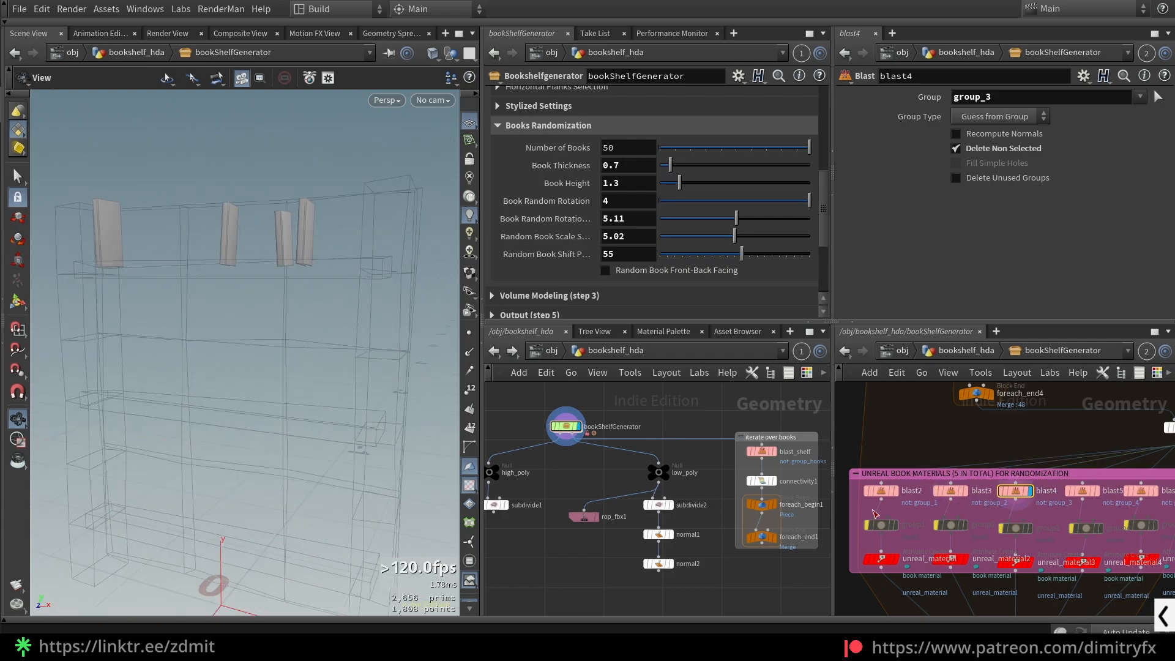
pyautogui.click(1097, 491)
pyautogui.moveTo(1095, 508); pyautogui.dragTo(1018, 512, button='middle')
pyautogui.click(1068, 497)
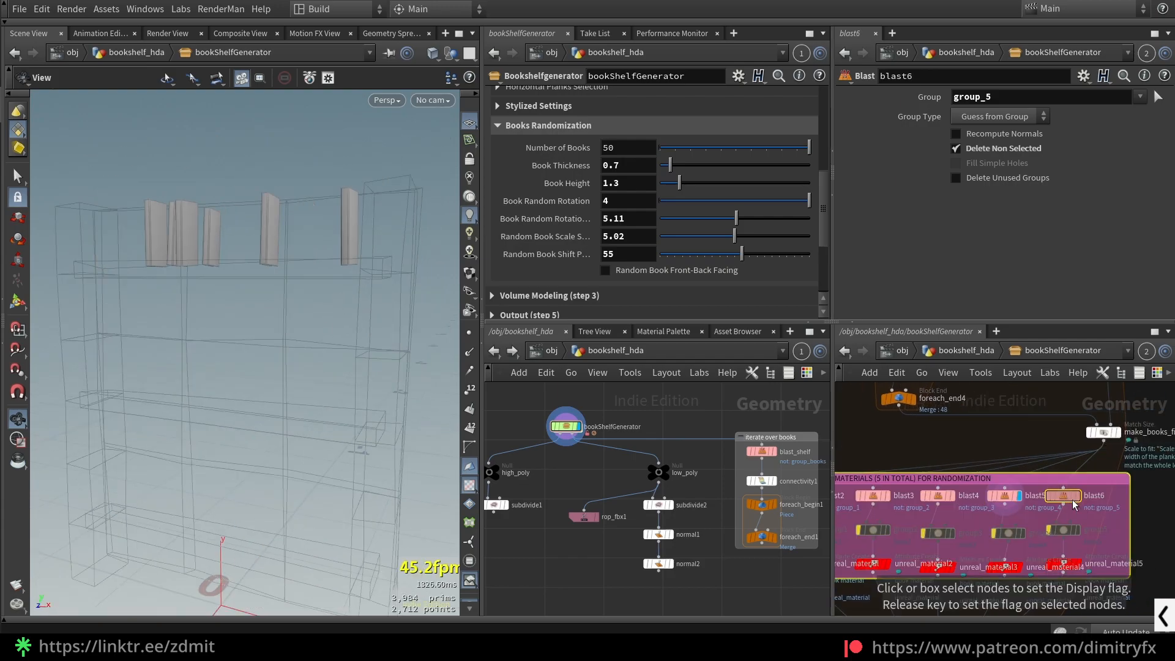
pyautogui.click(1077, 496)
pyautogui.moveTo(840, 505); pyautogui.dragTo(914, 490, button='middle')
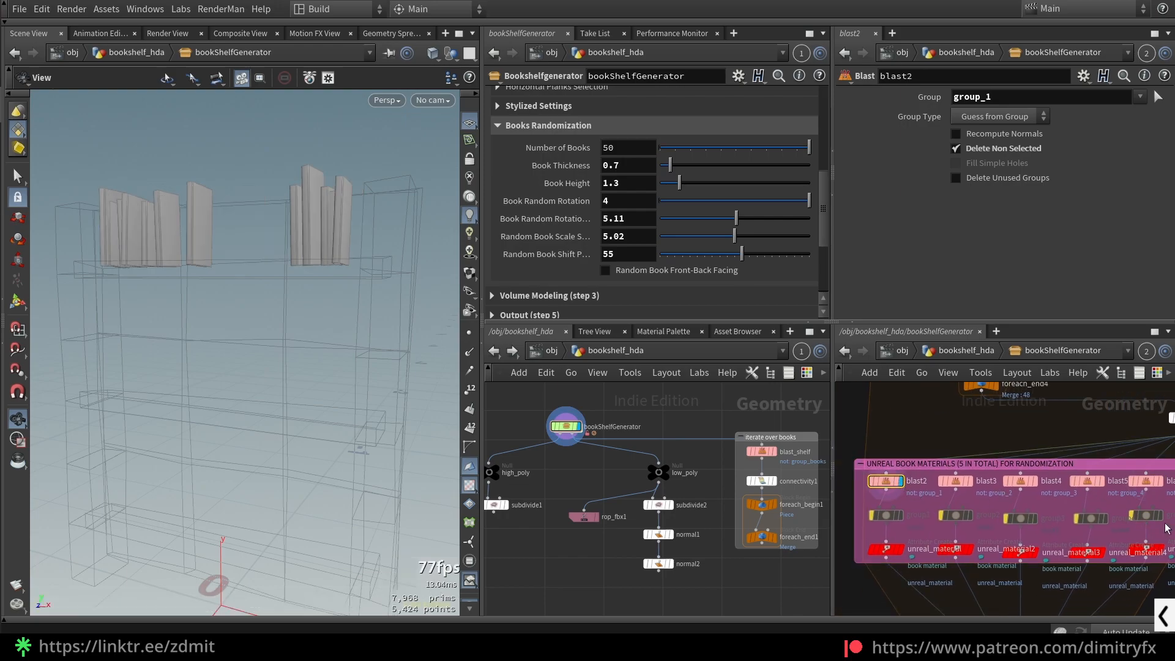
# Step: Compare the unreal_material nodes' book_mat string references with the generator's Book Material parameters under Unreal Materials
pyautogui.moveTo(907, 607); pyautogui.dragTo(947, 565, button='middle')
pyautogui.click(925, 510)
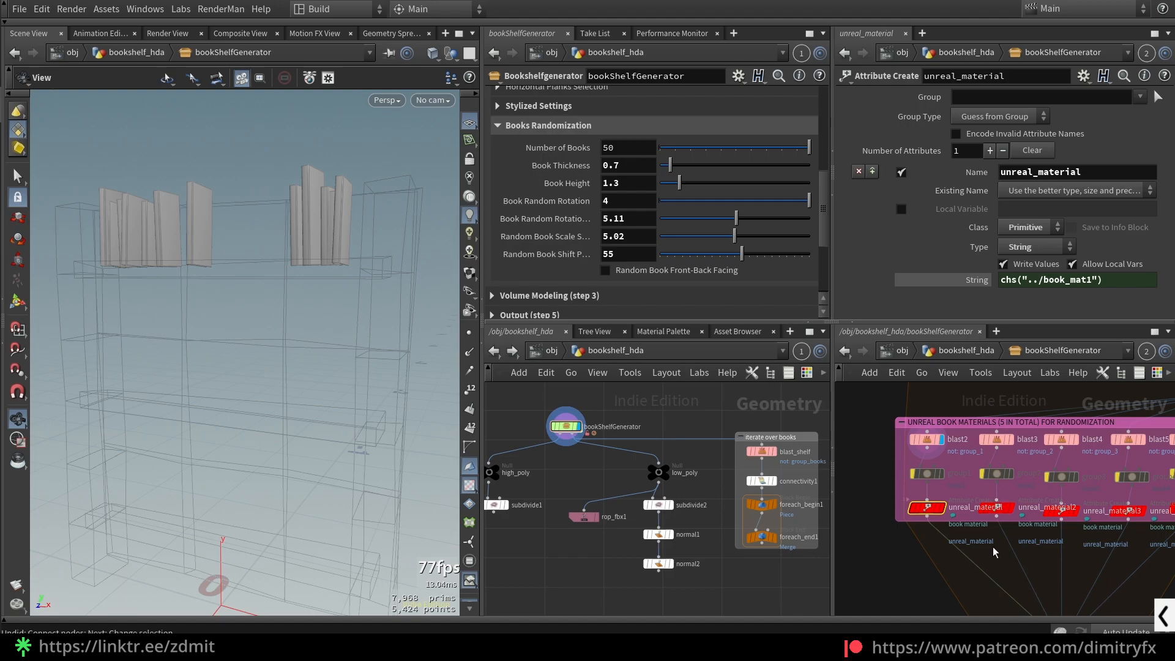
pyautogui.click(996, 507)
pyautogui.scroll(-3, 604, 196)
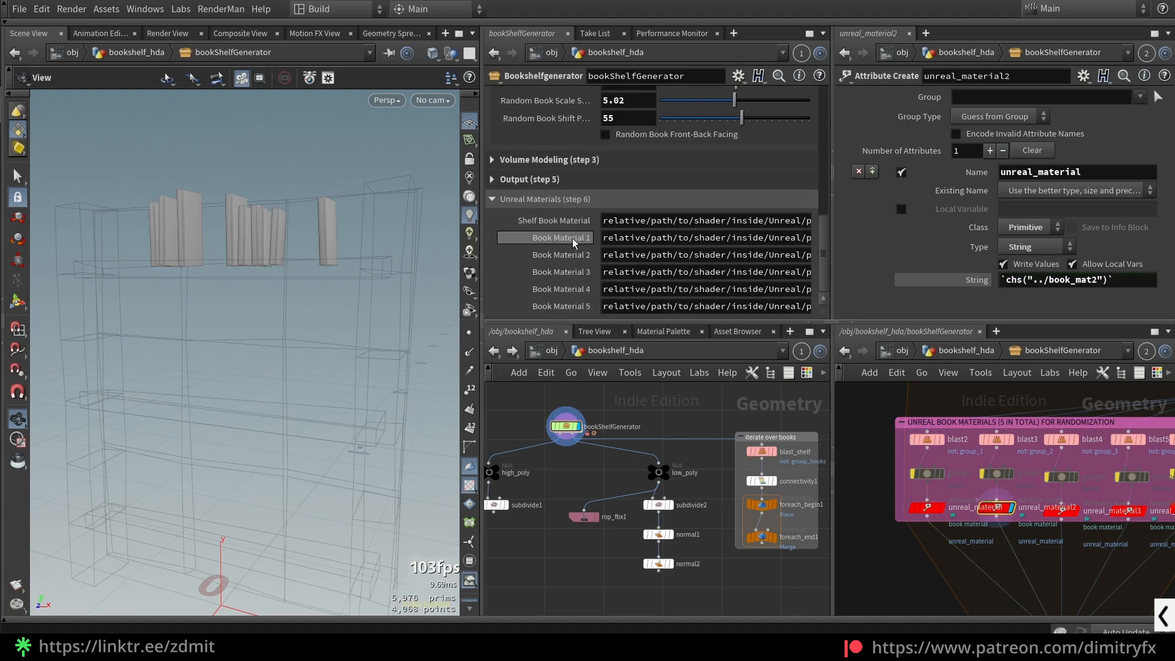
pyautogui.scroll(-2, 1084, 533)
pyautogui.click(1068, 504)
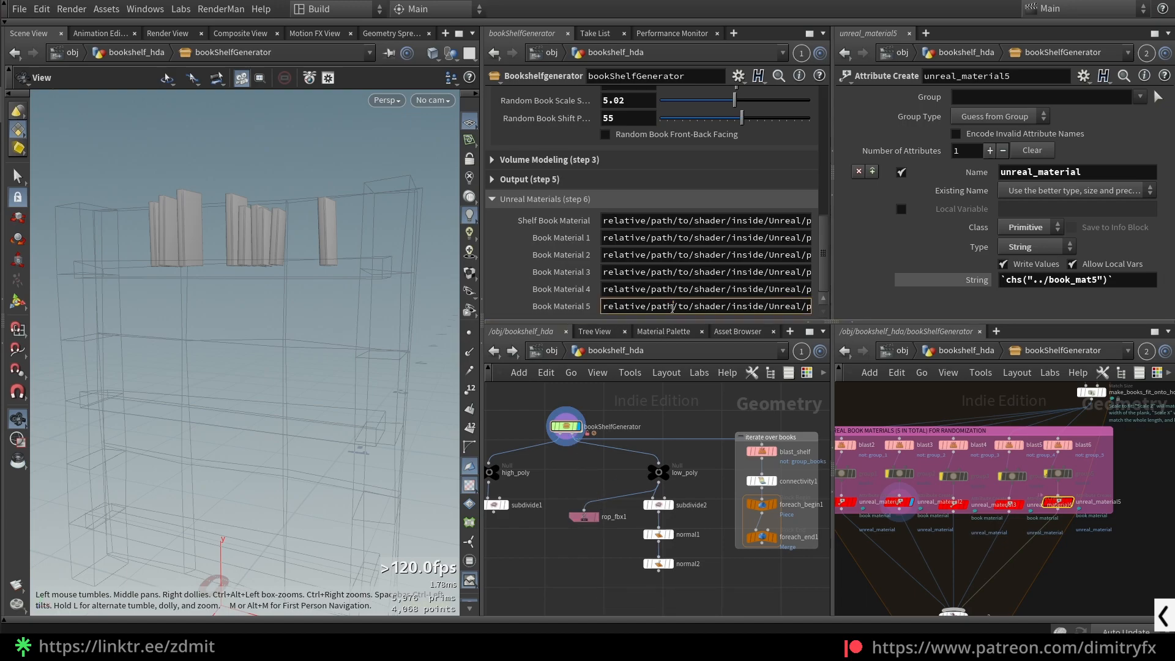
pyautogui.click(706, 305)
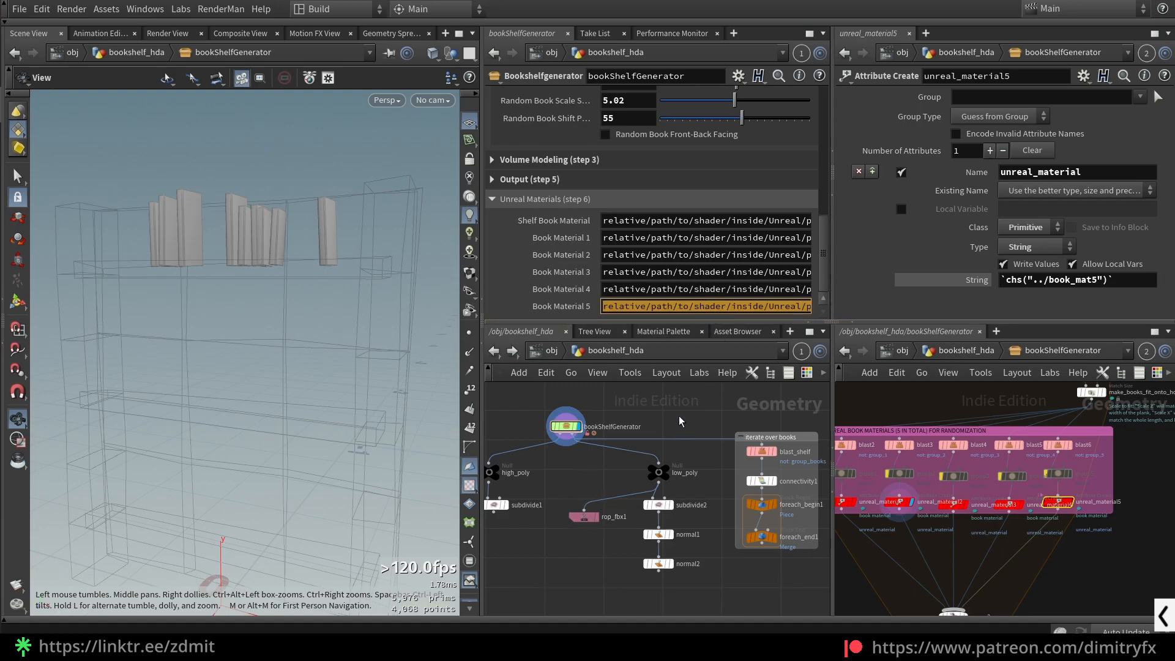
pyautogui.click(658, 464)
pyautogui.press('Escape')
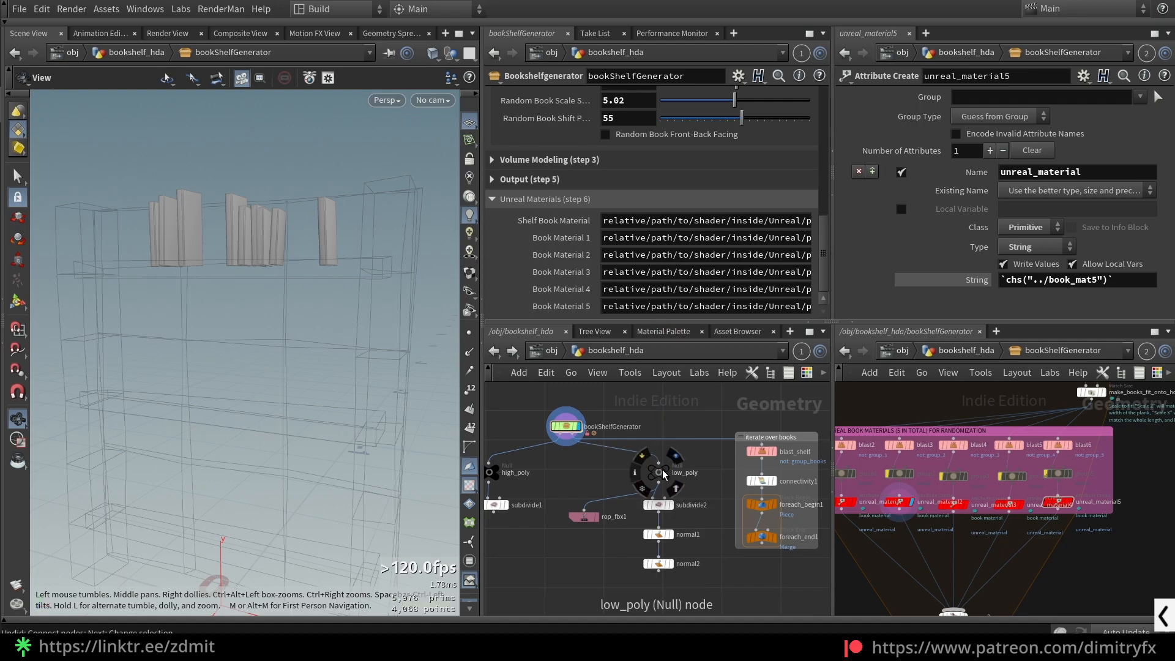
# Step: Inspect merge2's node information, and display the books of all planks at foreach_end3 framed in the viewport
pyautogui.middleClick(1026, 518)
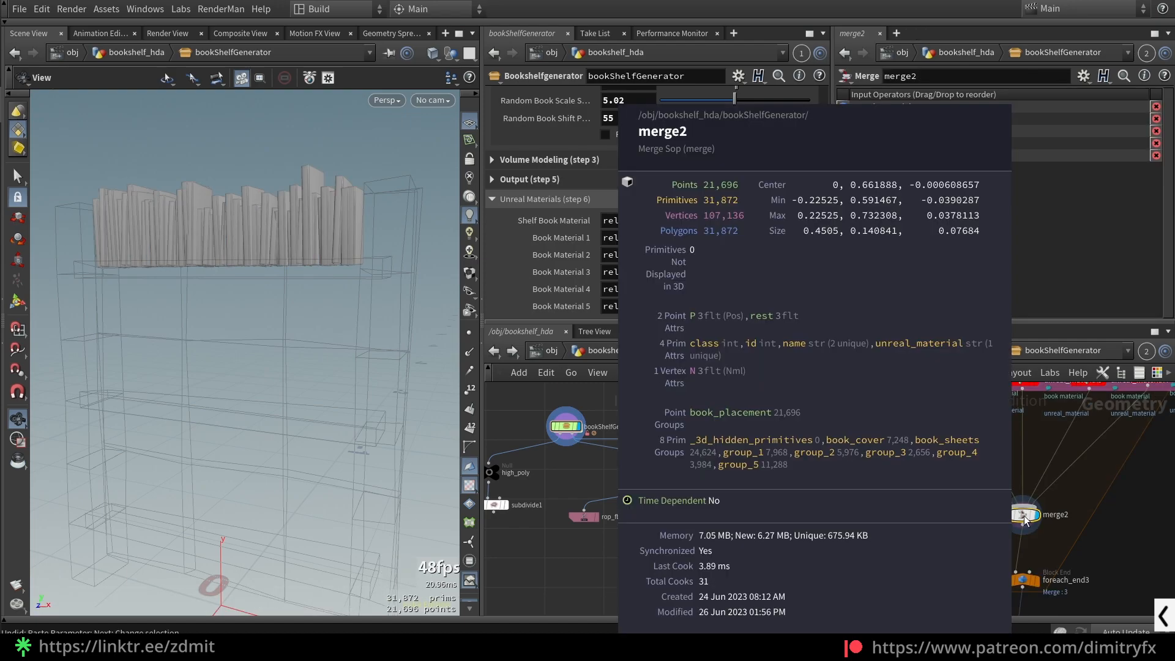
pyautogui.moveTo(1114, 538); pyautogui.dragTo(1051, 432, button='middle')
pyautogui.click(959, 476)
pyautogui.click(978, 473)
pyautogui.press('f')
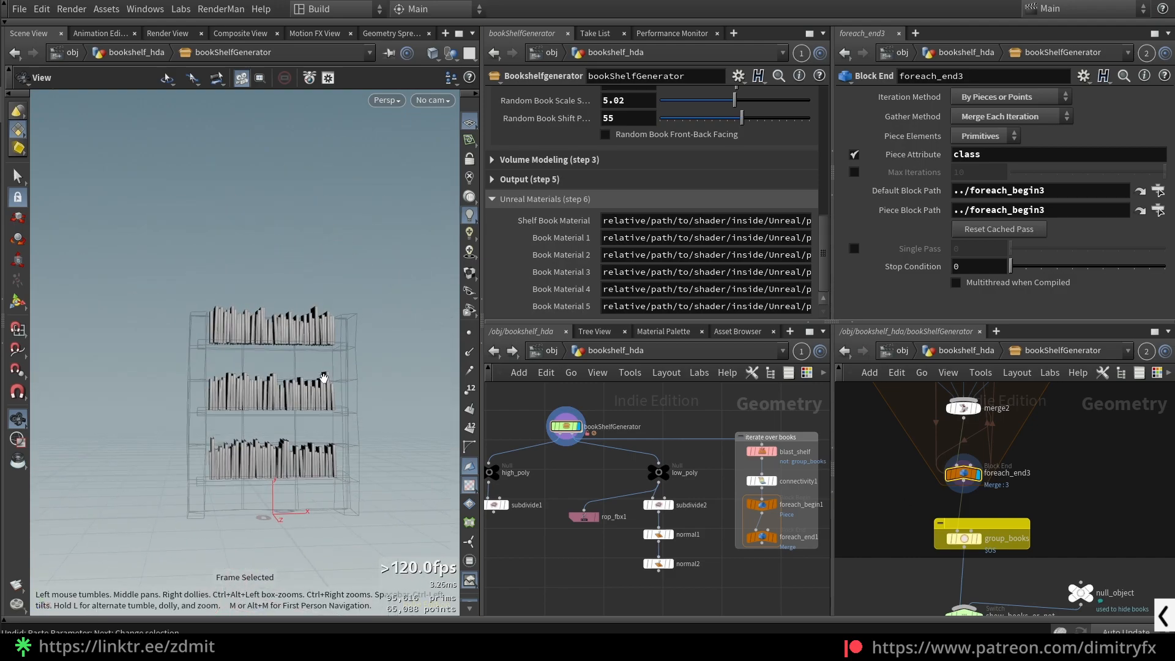
# Step: Set the random book shift to 35, the random scale seed to 7.46 and the random rotation seed to 8.52
pyautogui.scroll(5, 522, 248)
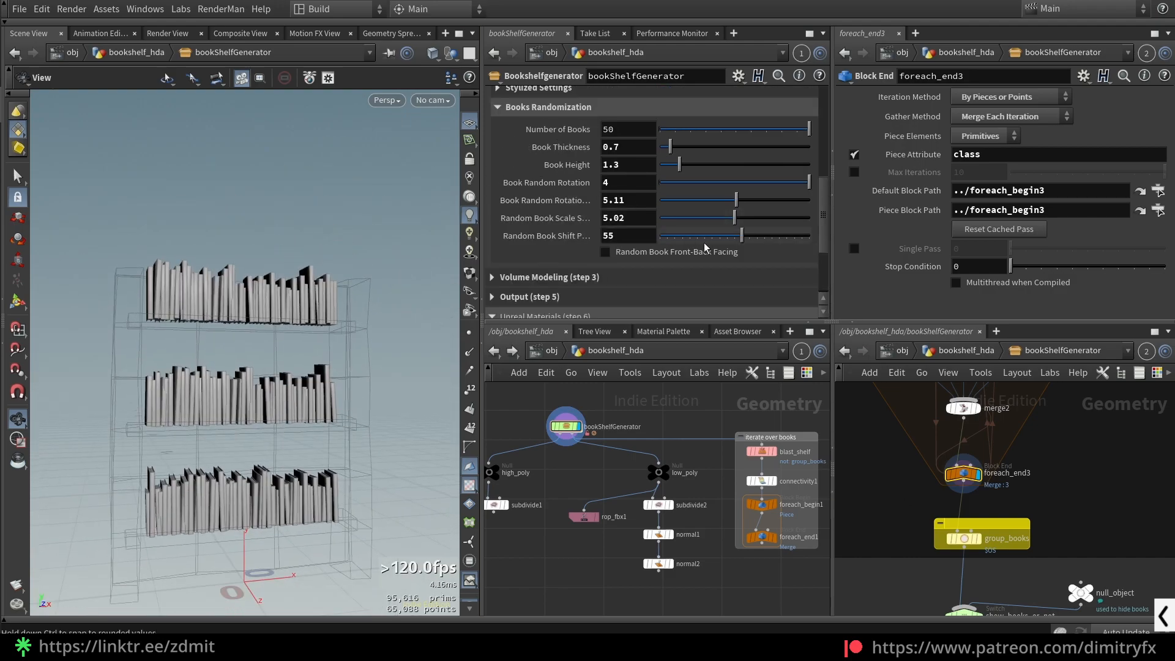
pyautogui.moveTo(721, 239)
pyautogui.mouseDown()
pyautogui.moveTo(694, 238)
pyautogui.moveTo(785, 242)
pyautogui.moveTo(711, 239)
pyautogui.mouseUp()
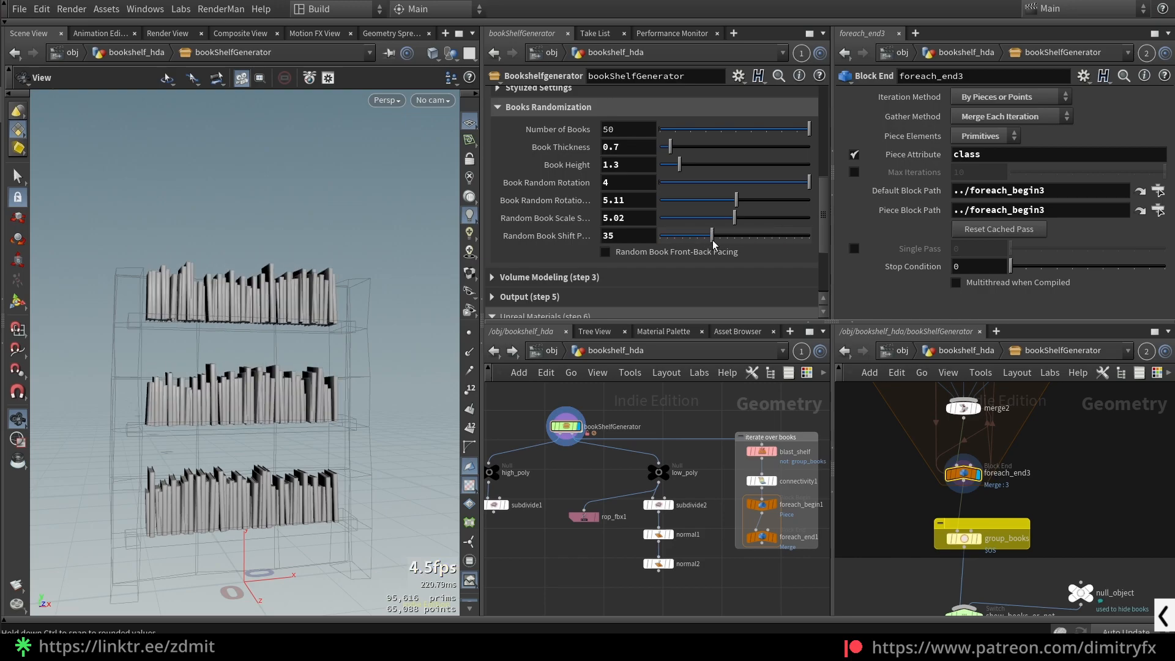
pyautogui.moveTo(243, 348); pyautogui.dragTo(253, 347)
pyautogui.moveTo(762, 223)
pyautogui.mouseDown()
pyautogui.moveTo(689, 223)
pyautogui.moveTo(772, 224)
pyautogui.mouseUp()
pyautogui.moveTo(700, 204); pyautogui.dragTo(820, 185)
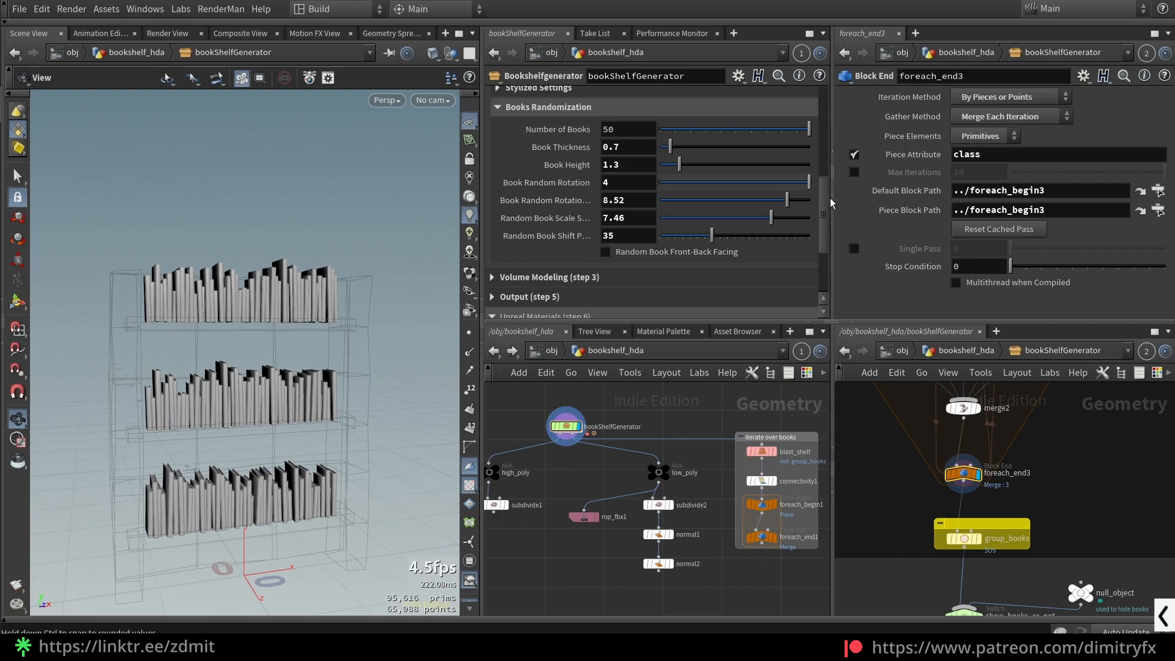
# Step: Set the Book Height to 1.56, and try a different Book Thickness before undoing that change
pyautogui.moveTo(708, 174); pyautogui.dragTo(683, 167)
pyautogui.moveTo(680, 149); pyautogui.dragTo(694, 150)
pyautogui.hotkey('ctrl', 'z')
# Step: Set the Number of Books to 100
pyautogui.moveTo(804, 134); pyautogui.dragTo(587, 134)
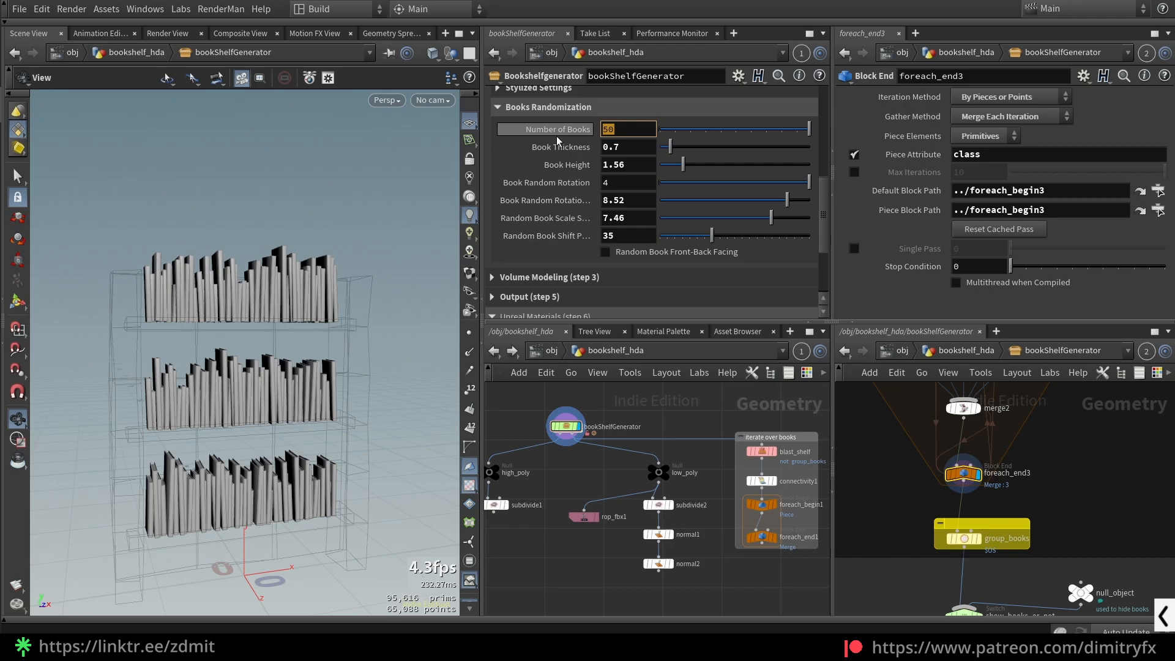
pyautogui.write('100')
pyautogui.press('Return')
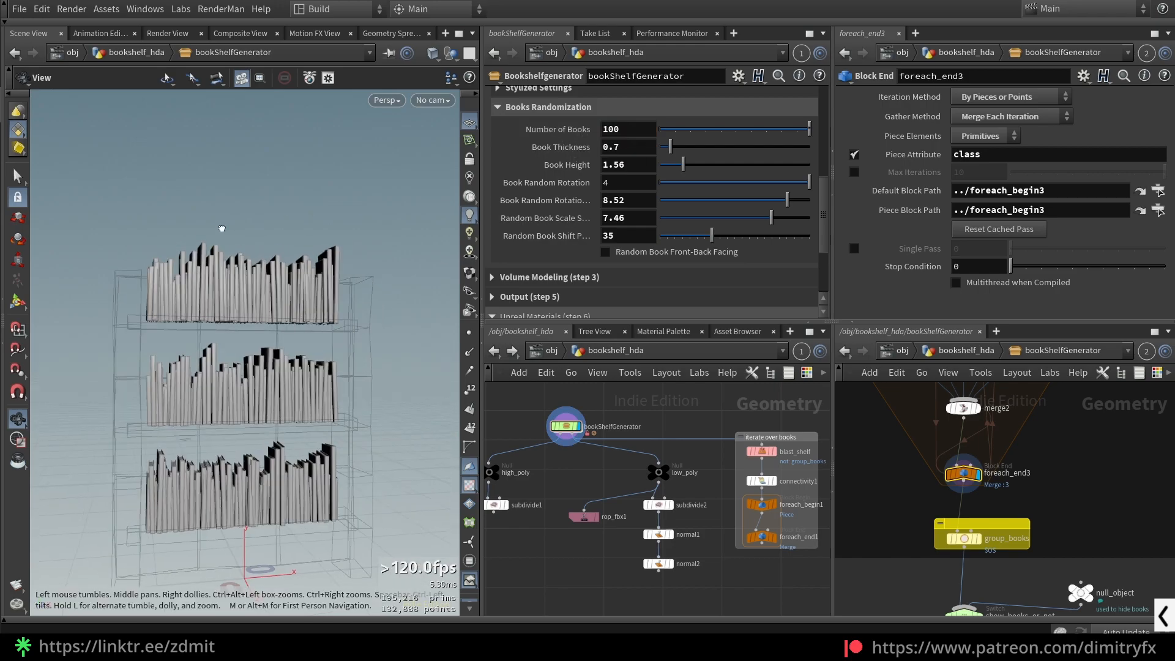
# Step: Try a Book Thickness of 0.45 and a Book Height of 1.4, and undo both changes
pyautogui.moveTo(670, 149); pyautogui.dragTo(667, 149)
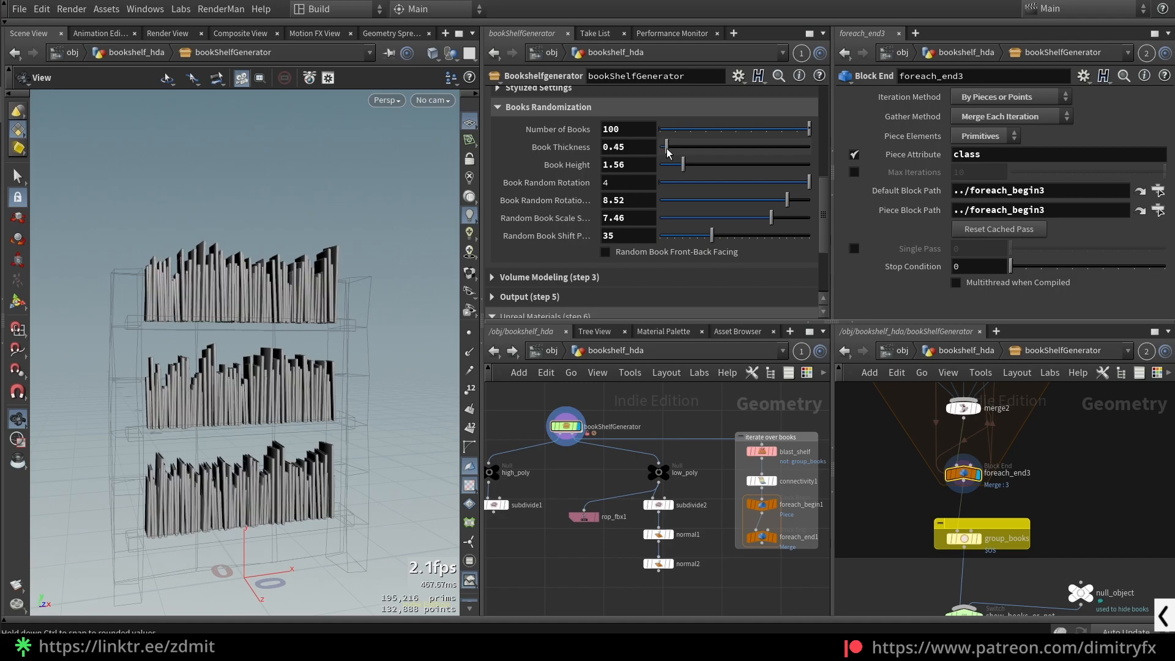
pyautogui.moveTo(328, 269); pyautogui.dragTo(305, 286)
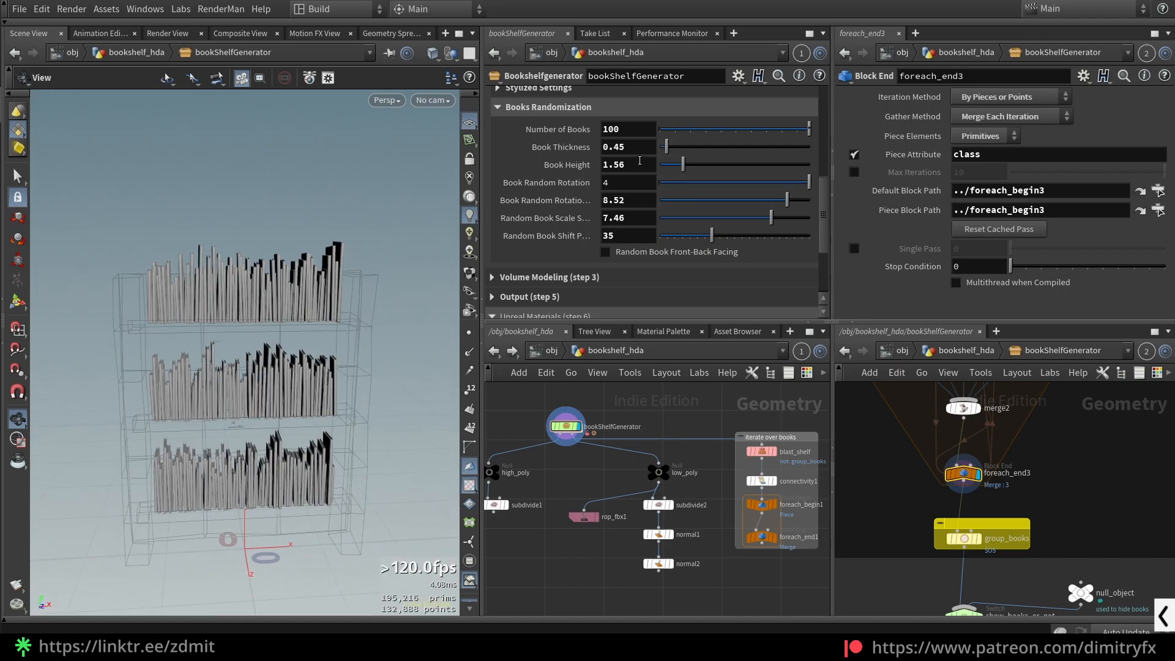
pyautogui.press('Return')
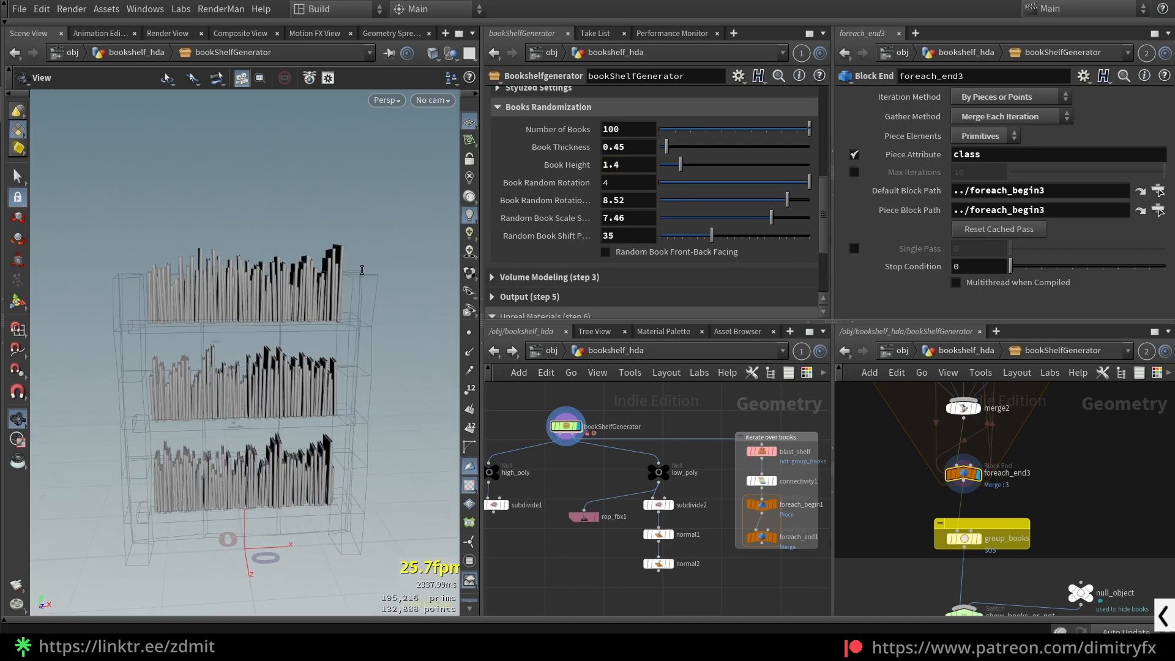
pyautogui.hotkey('ctrl', 'z')
pyautogui.hotkey('ctrl', 'z')
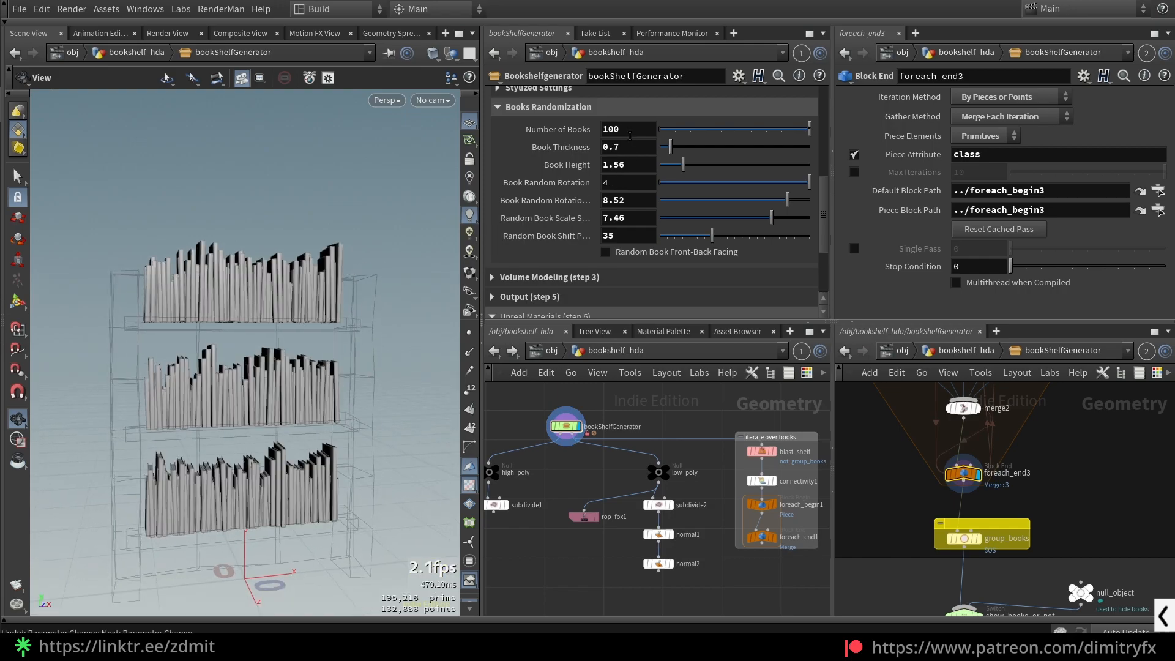
# Step: Set the Number of Books to 50 and the Book Height to 1.5
pyautogui.moveTo(630, 134); pyautogui.dragTo(571, 130)
pyautogui.write('50')
pyautogui.press('Return')
pyautogui.click(646, 166)
pyautogui.press('BackSpace')
pyautogui.press('Return')
# Step: Display the group_books result and the show_books_or_not switch, each framed in the viewport, and shift null_object slightly
pyautogui.click(964, 538)
pyautogui.press('f')
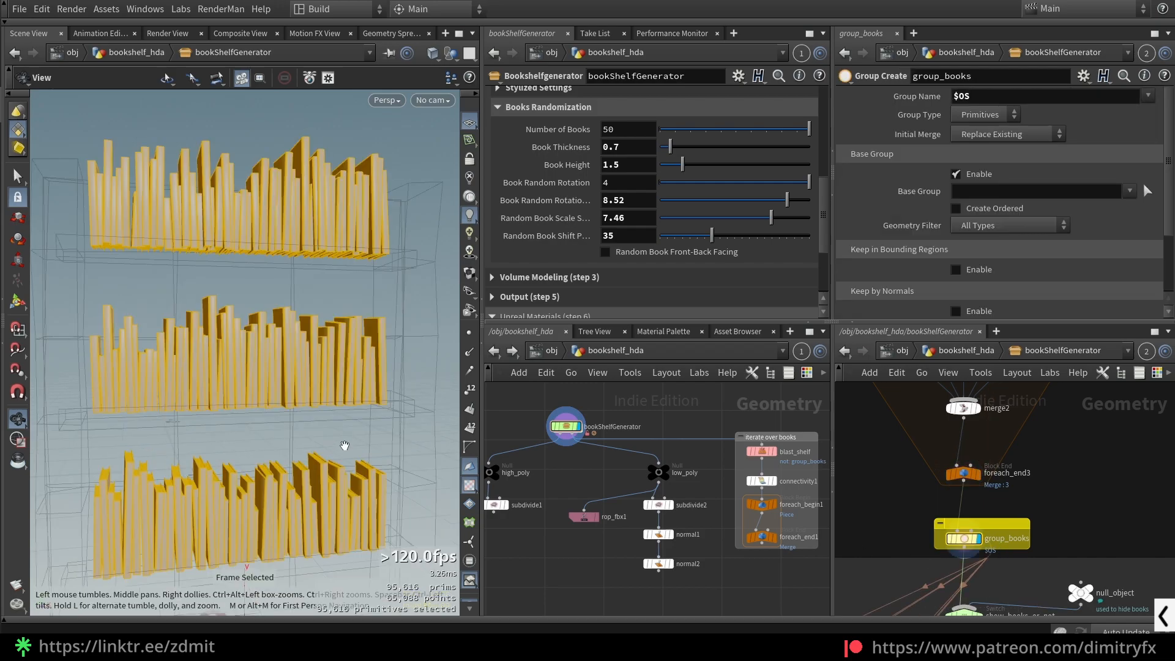
pyautogui.moveTo(1036, 577); pyautogui.dragTo(1019, 468, button='middle')
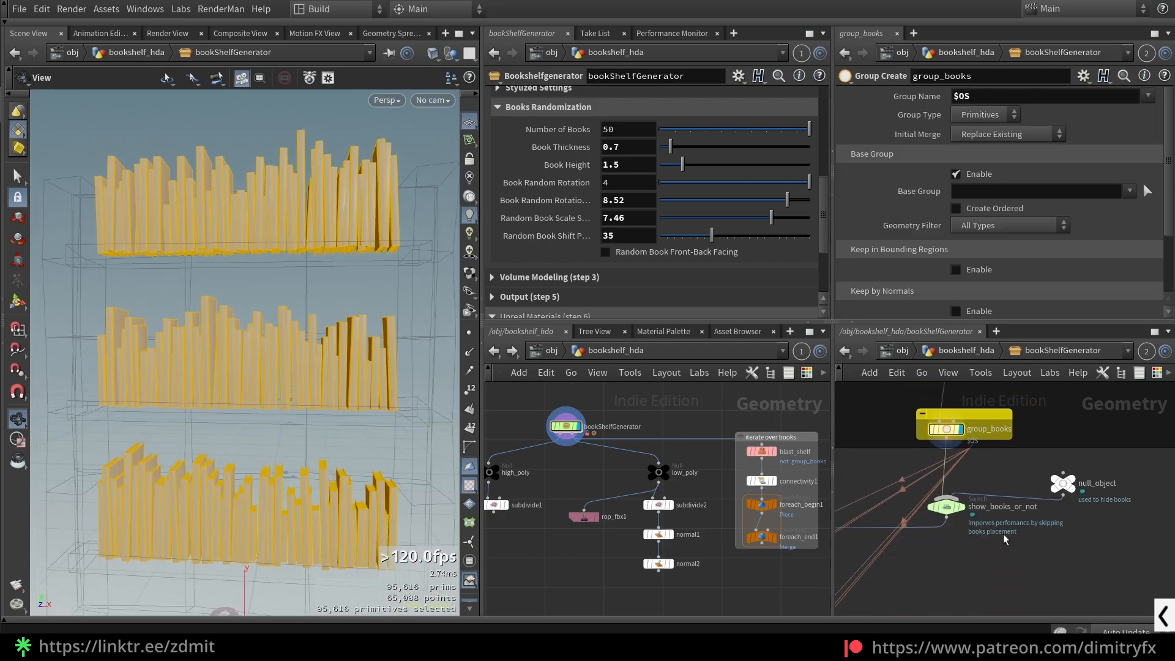
pyautogui.click(962, 507)
pyautogui.press('f')
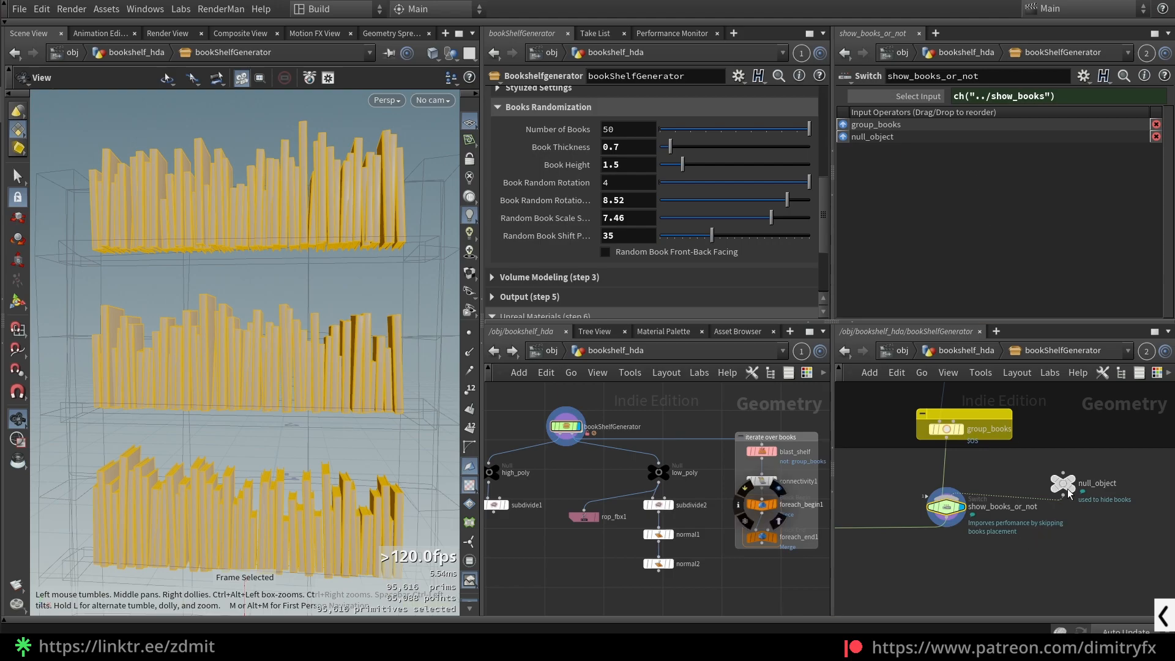
pyautogui.moveTo(1067, 489); pyautogui.dragTo(1063, 478)
# Step: Enable Hide Books in the Global Settings and select null_object feeding the show_books_or_not switch
pyautogui.scroll(6, 628, 132)
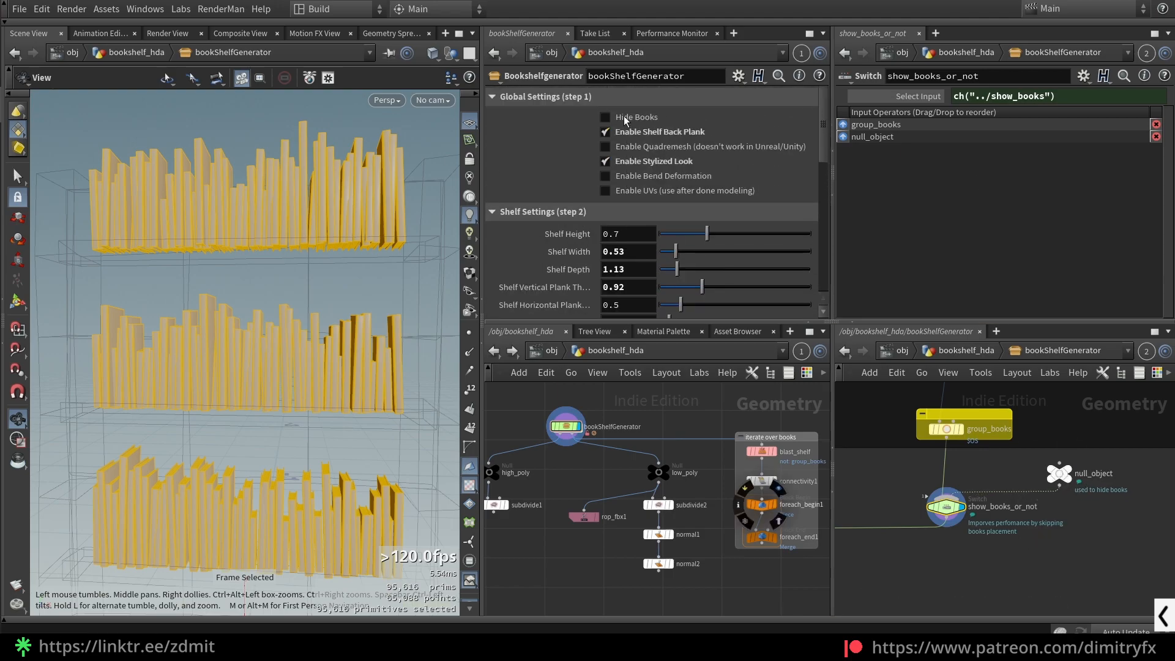
pyautogui.click(624, 120)
pyautogui.scroll(5, 1113, 505)
pyautogui.click(1010, 445)
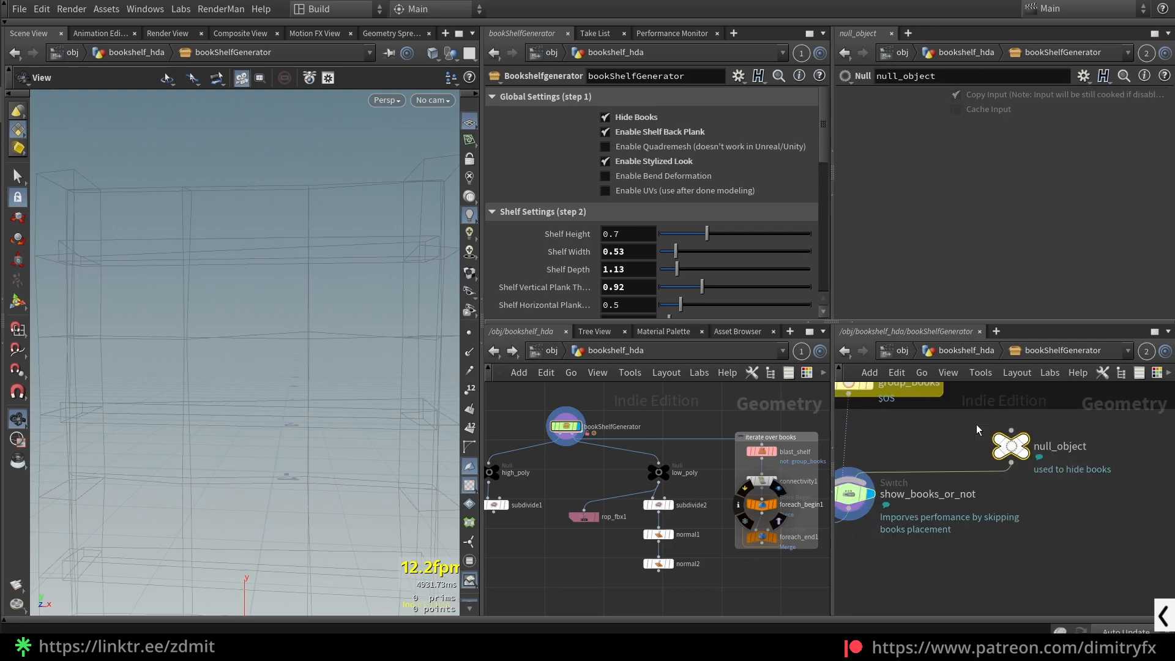
pyautogui.moveTo(963, 524); pyautogui.dragTo(1012, 516, button='middle')
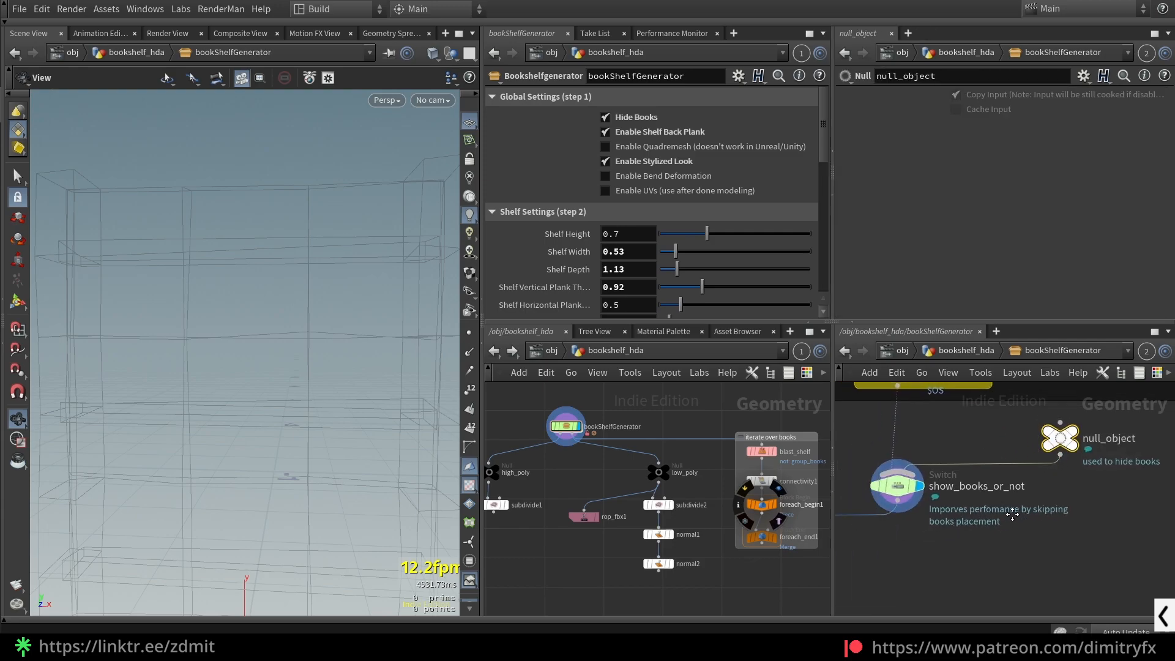
# Step: Toggle Hide Books off and on again to compare the switch output, and display null_object
pyautogui.press('y')
pyautogui.moveTo(986, 476); pyautogui.dragTo(984, 504)
pyautogui.middleClick(892, 486)
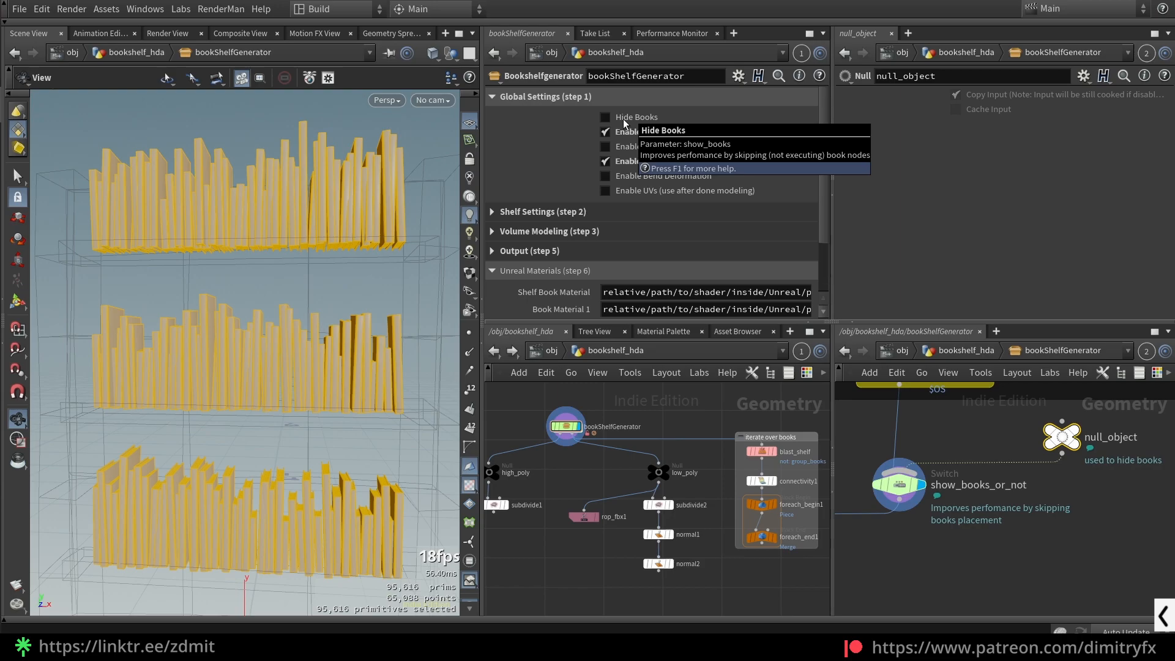
pyautogui.click(606, 117)
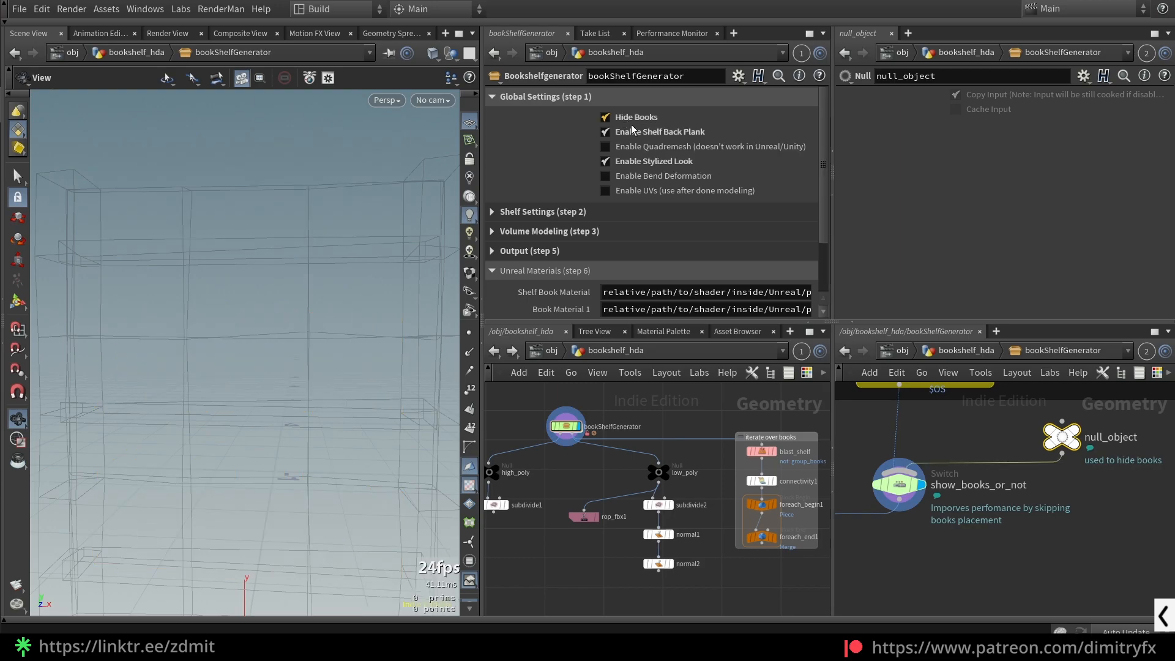
pyautogui.moveTo(1053, 412); pyautogui.dragTo(1053, 413)
pyautogui.press('r')
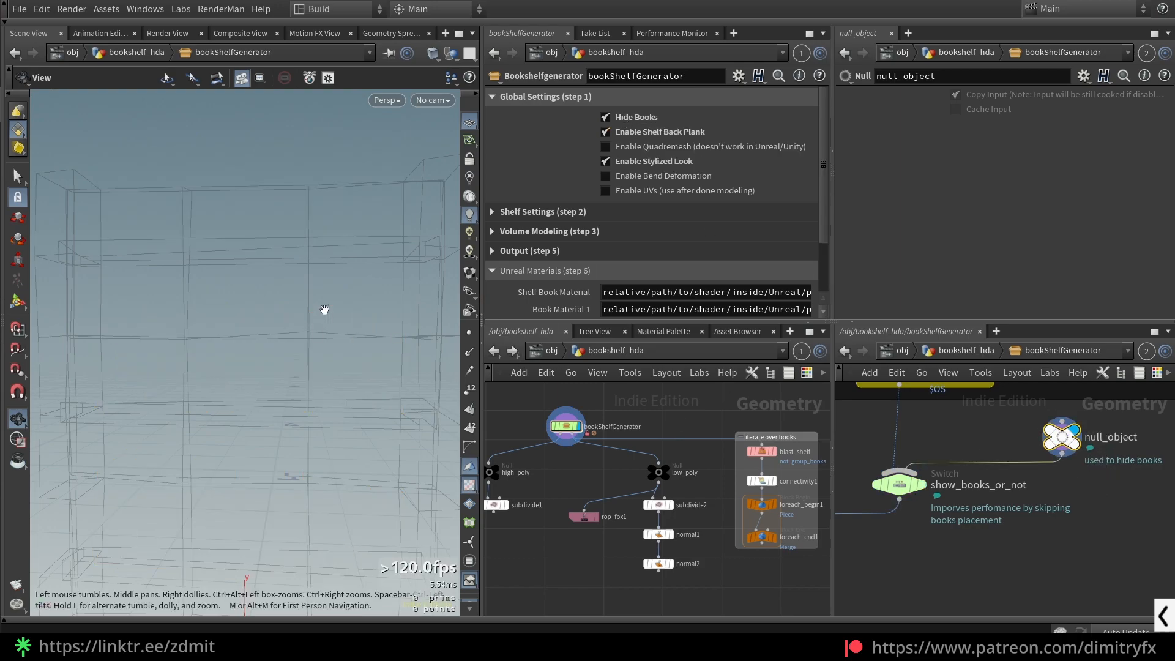
# Step: Display merge1 and the scale_up_shelf transform below it, with the shelf framed in the viewport
pyautogui.scroll(-4, 971, 559)
pyautogui.moveTo(917, 584); pyautogui.dragTo(1157, 498, button='middle')
pyautogui.scroll(2, 1003, 527)
pyautogui.click(936, 436)
pyautogui.press('r')
pyautogui.press('f')
pyautogui.click(627, 116)
pyautogui.click(936, 468)
pyautogui.press('r')
pyautogui.scroll(-5, 313, 394)
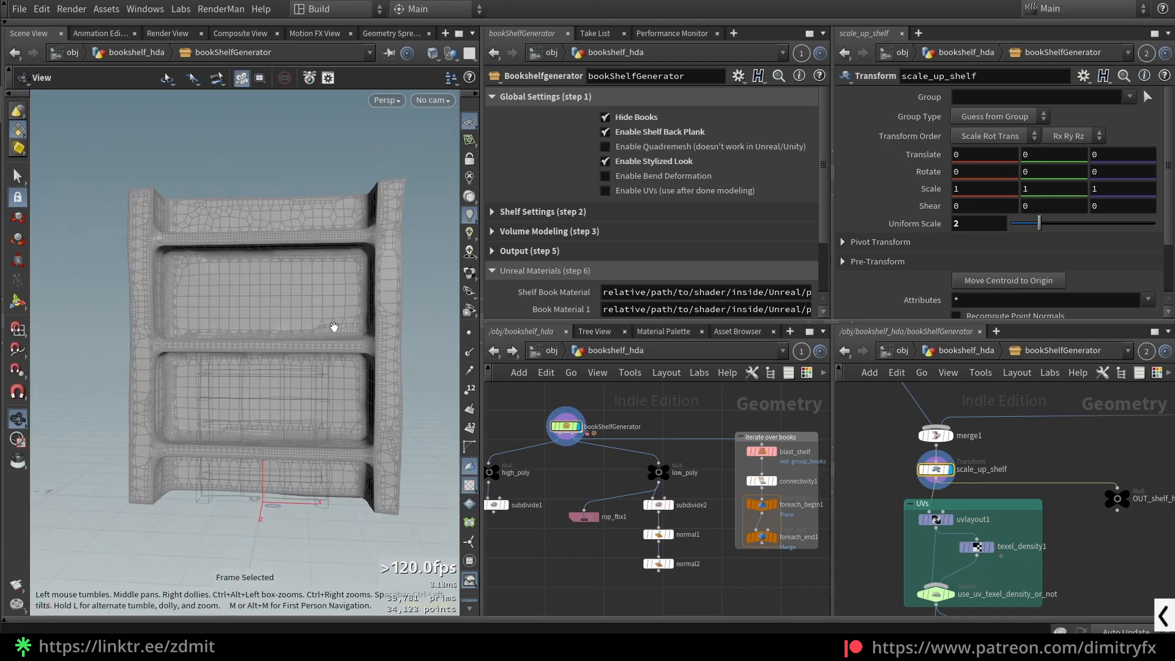
# Step: Select the OUT_shelf_height null and examine where it sits relative to scale_up_shelf and bend_shelf
pyautogui.moveTo(1111, 532); pyautogui.dragTo(1100, 489, button='middle')
pyautogui.click(1077, 480)
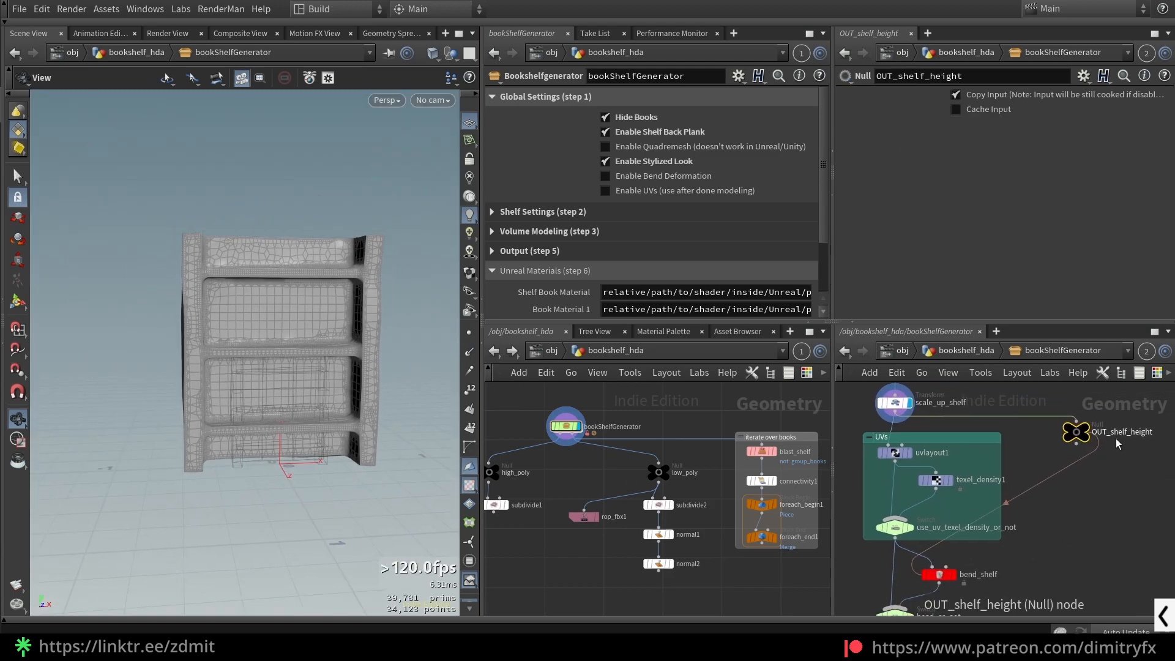
pyautogui.moveTo(1116, 439); pyautogui.dragTo(1112, 450, button='middle')
pyautogui.moveTo(1083, 554); pyautogui.dragTo(1093, 524, button='middle')
pyautogui.click(954, 523)
pyautogui.click(1077, 432)
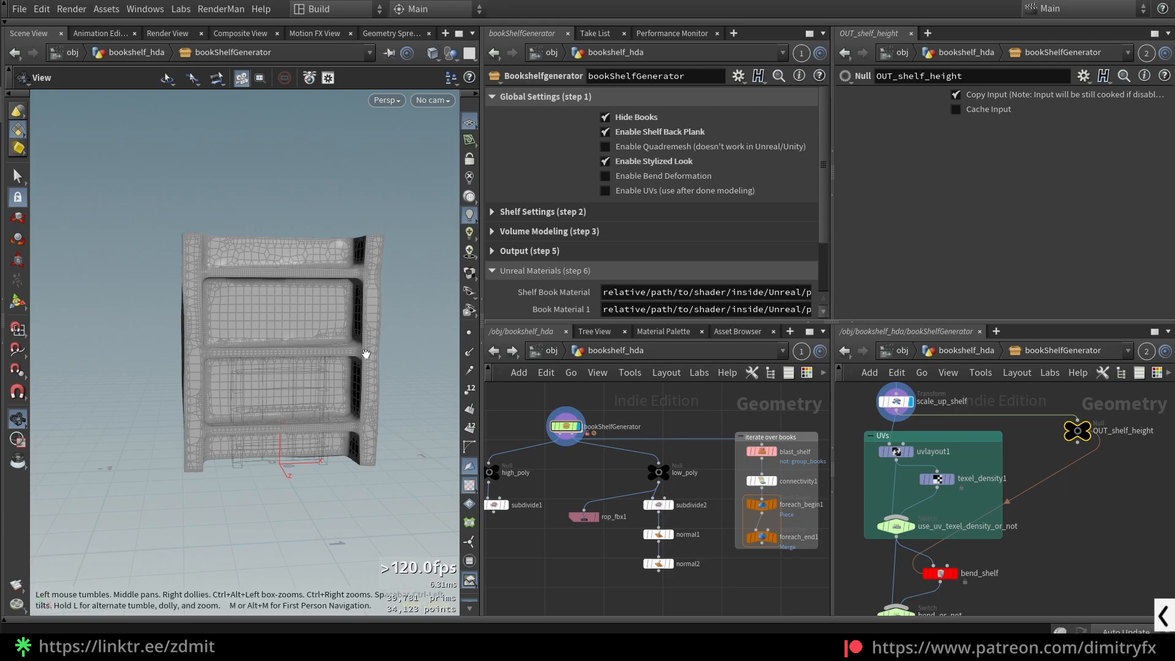
# Step: Inspect the UVs section by displaying the use_uv_texel_density_or_not switch, scale_up_shelf and uvlayout1
pyautogui.click(895, 526)
pyautogui.moveTo(914, 478); pyautogui.dragTo(965, 476, button='middle')
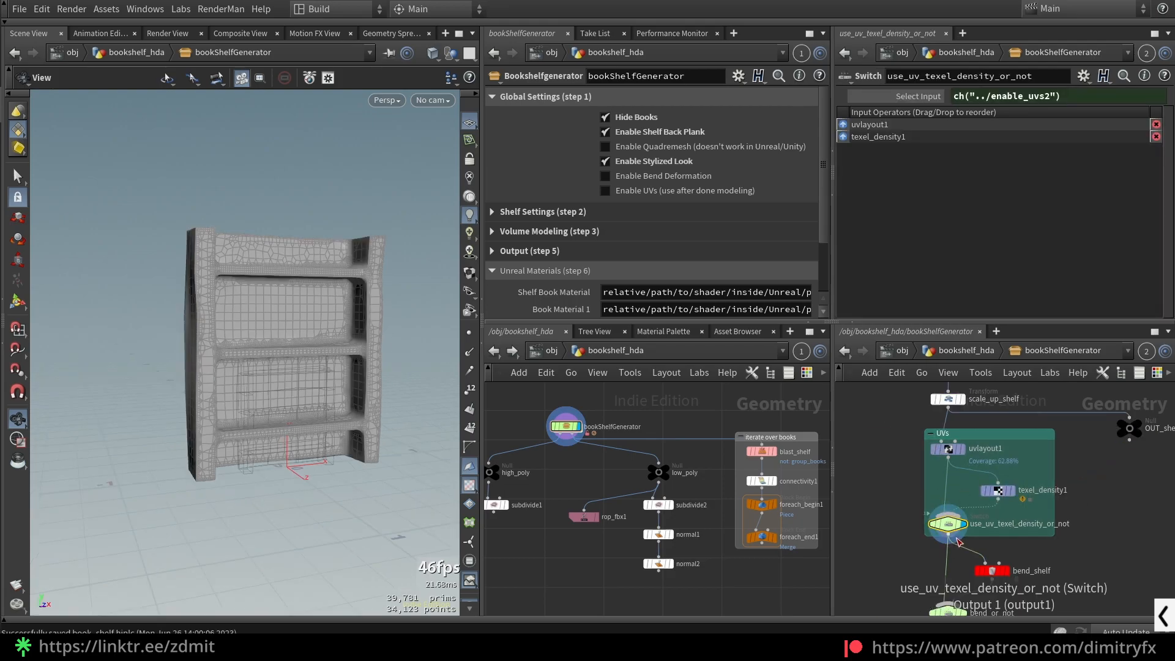
pyautogui.scroll(2, 925, 530)
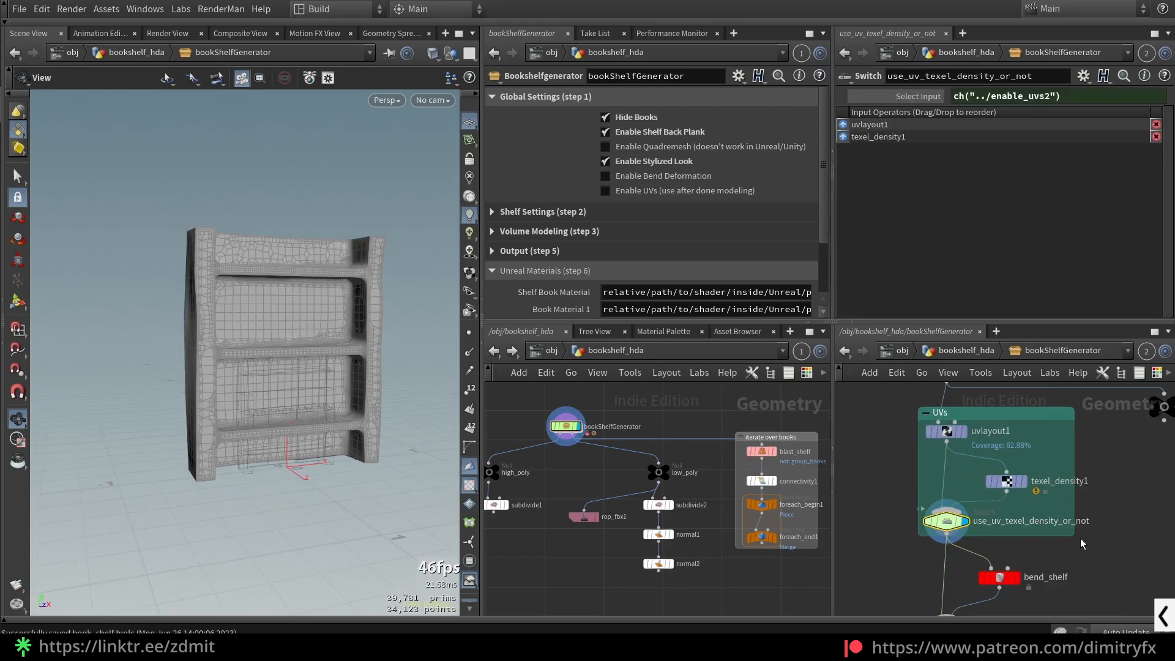
pyautogui.moveTo(1074, 536); pyautogui.dragTo(1100, 536)
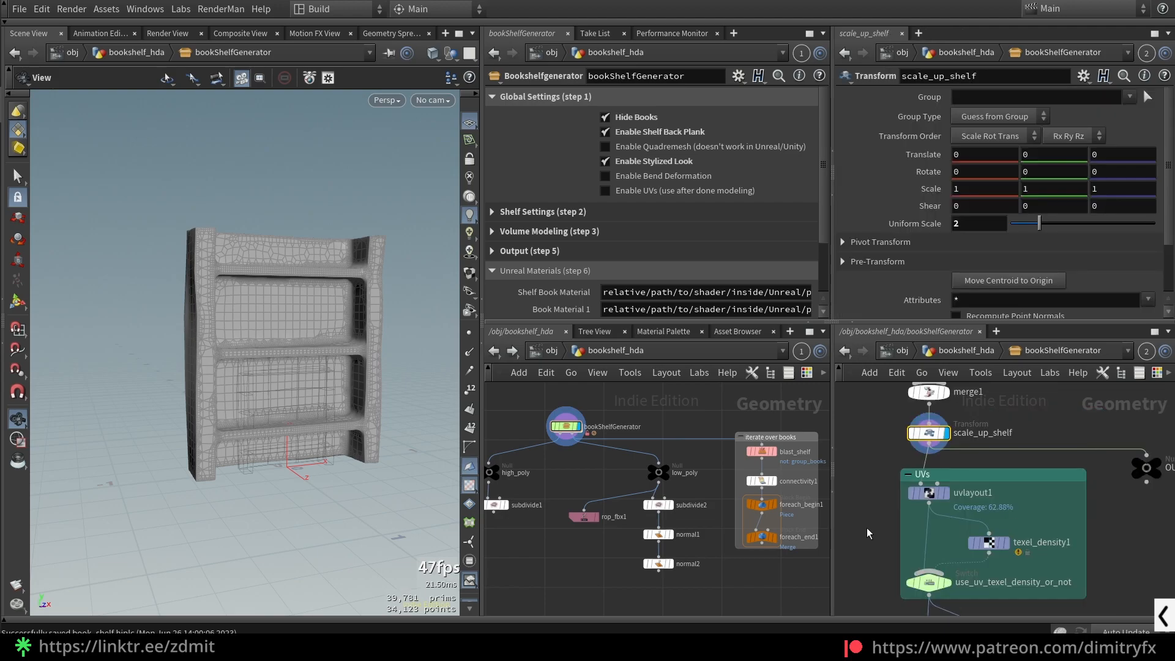
pyautogui.click(916, 493)
pyautogui.moveTo(880, 526); pyautogui.dragTo(870, 515, button='middle')
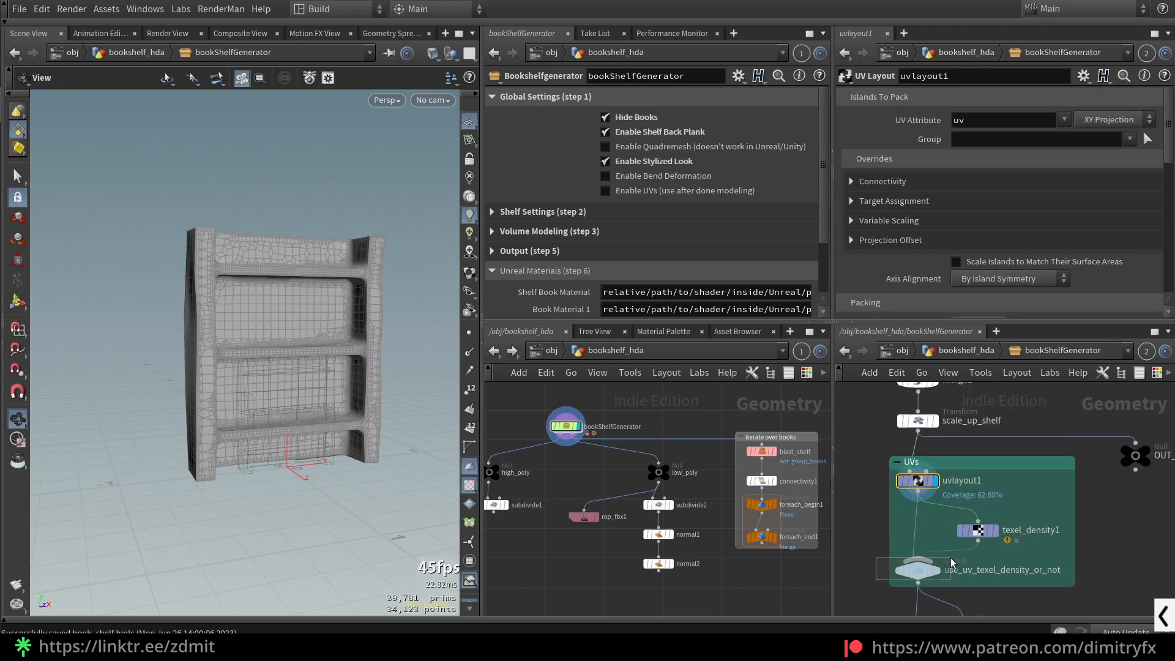
pyautogui.moveTo(949, 557); pyautogui.dragTo(929, 584)
pyautogui.moveTo(1030, 570); pyautogui.dragTo(951, 518)
# Step: Display the bend_shelf node's deformed shelf and show its Bend parameters
pyautogui.moveTo(1132, 580); pyautogui.dragTo(1132, 517, button='middle')
pyautogui.moveTo(1085, 573); pyautogui.dragTo(1092, 503, button='middle')
pyautogui.moveTo(1076, 539); pyautogui.dragTo(932, 471)
pyautogui.moveTo(1045, 522); pyautogui.dragTo(991, 496)
pyautogui.click(996, 495)
pyautogui.scroll(2, 315, 347)
pyautogui.scroll(-3, 314, 347)
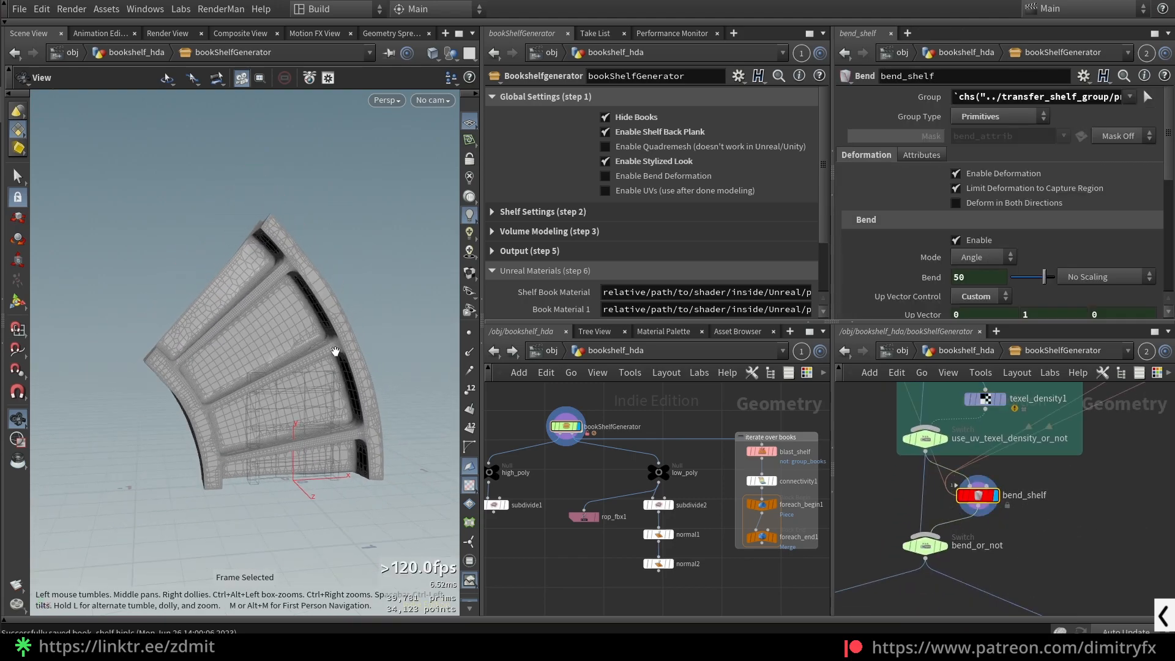
# Step: Examine the upstream network around merge_horizontal_vertical_planks, and return to the UVs and bend_shelf nodes
pyautogui.scroll(-5, 924, 501)
pyautogui.moveTo(930, 517); pyautogui.dragTo(973, 603, button='middle')
pyautogui.scroll(5, 950, 447)
pyautogui.moveTo(973, 428); pyautogui.dragTo(979, 560, button='middle')
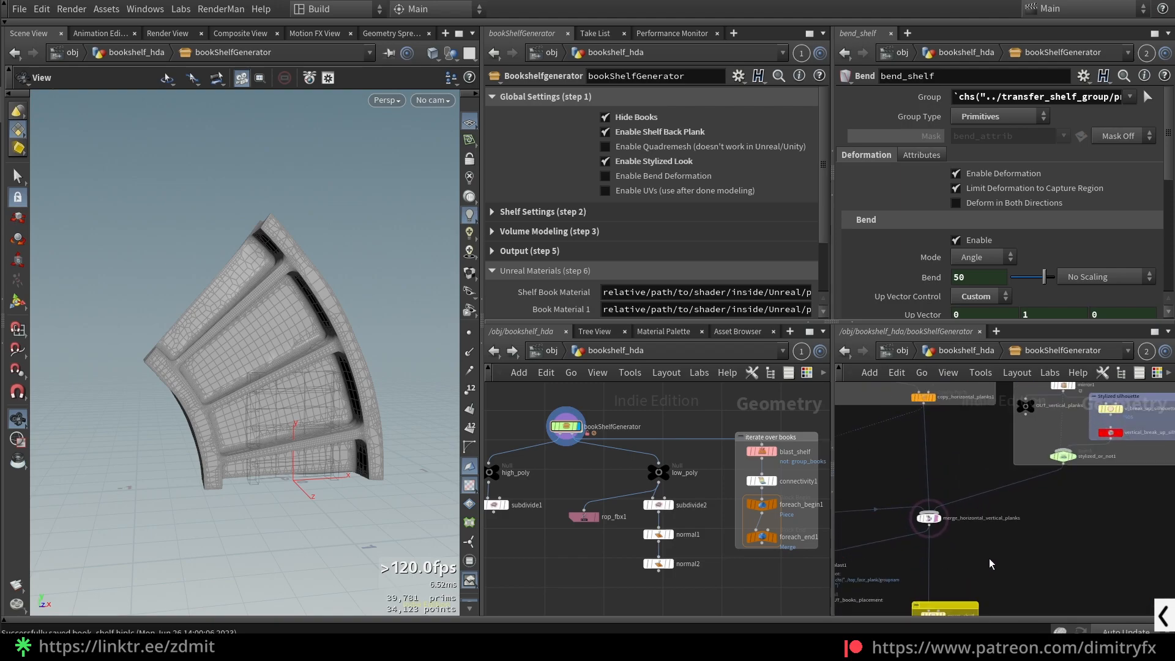
pyautogui.moveTo(989, 562); pyautogui.dragTo(909, 499)
pyautogui.scroll(-4, 991, 562)
pyautogui.moveTo(1062, 560); pyautogui.dragTo(1040, 348, button='middle')
pyautogui.scroll(6, 1041, 487)
pyautogui.moveTo(1019, 484); pyautogui.dragTo(1028, 542, button='middle')
pyautogui.scroll(-2, 1031, 539)
pyautogui.scroll(1, 1048, 507)
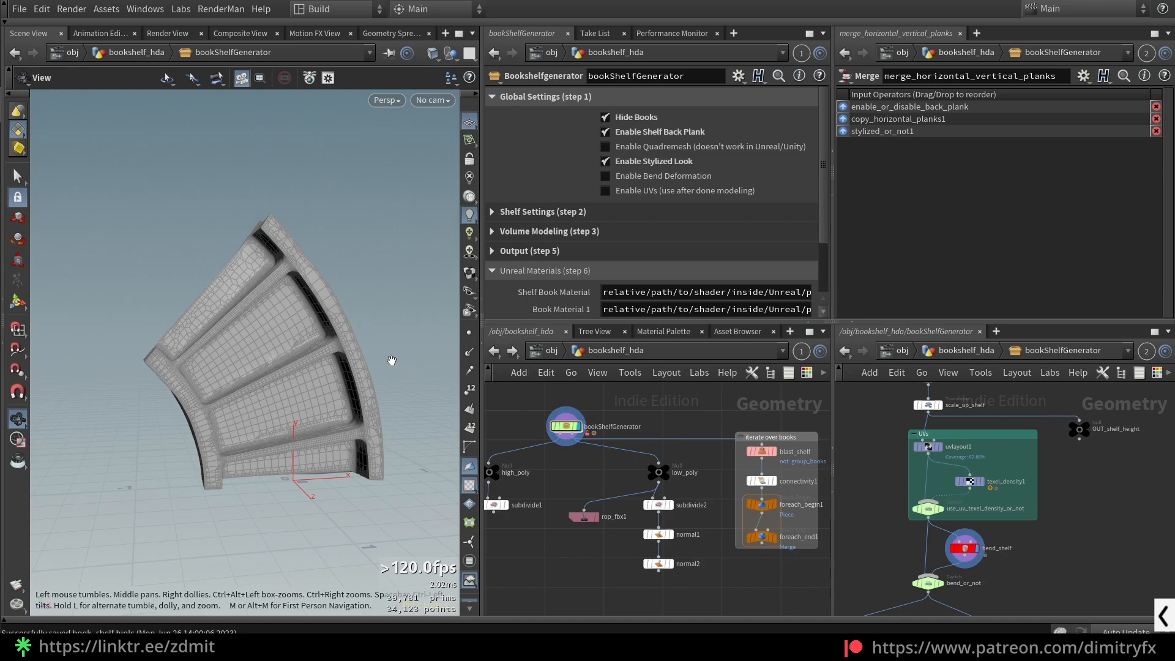
# Step: Expand the generator's Shelf Settings and Stylized Settings and look through their parameters
pyautogui.click(512, 264)
pyautogui.click(516, 238)
pyautogui.click(521, 237)
pyautogui.click(538, 209)
pyautogui.scroll(-4, 563, 261)
pyautogui.click(563, 241)
pyautogui.click(548, 223)
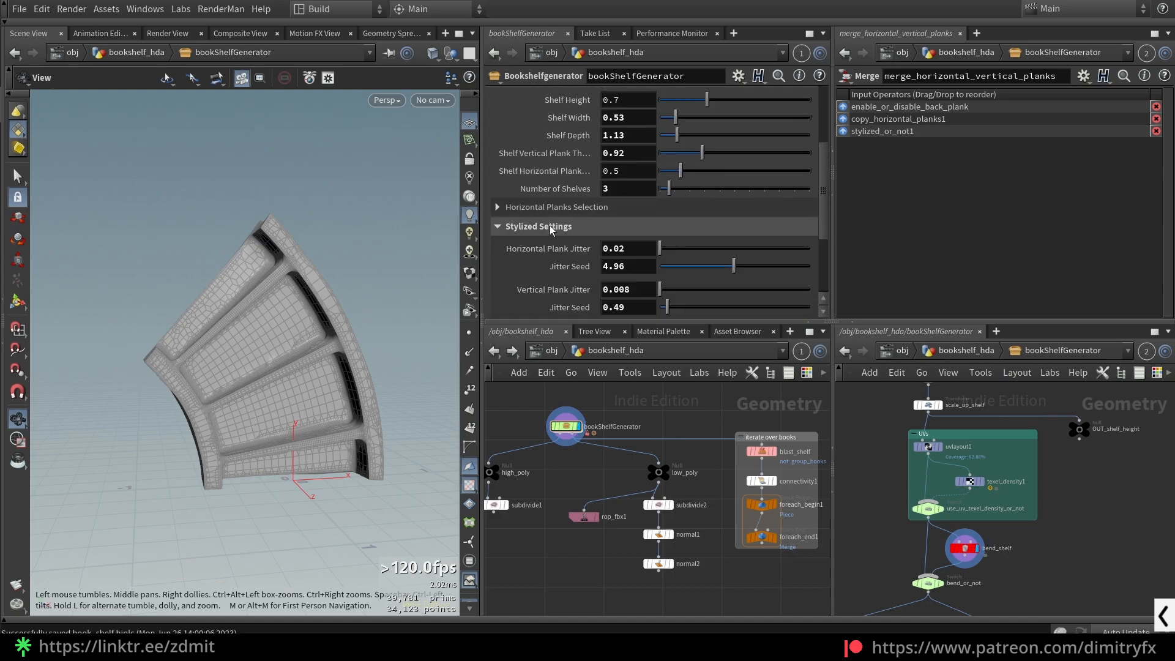
pyautogui.scroll(-4, 569, 233)
pyautogui.scroll(8, 557, 248)
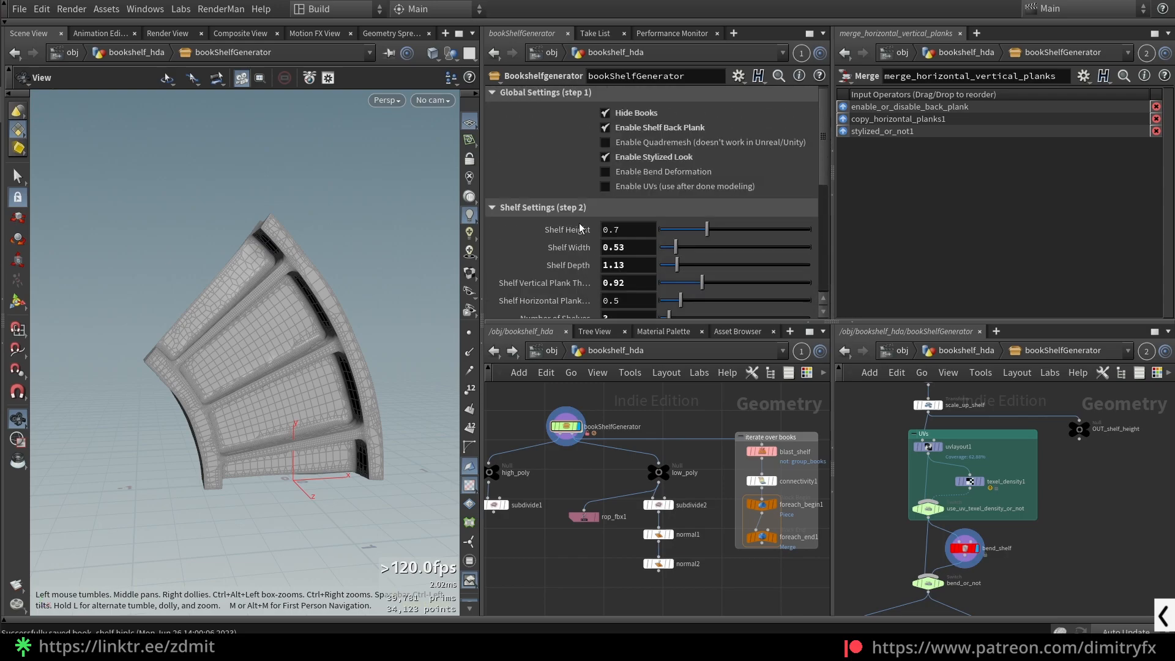
# Step: Enable Bend Deformation in the Global Settings and bring up the Shelf Bending parameters
pyautogui.click(629, 174)
pyautogui.scroll(-10, 615, 245)
pyautogui.moveTo(679, 244); pyautogui.dragTo(703, 287)
pyautogui.click(550, 223)
pyautogui.click(551, 225)
# Step: Vary the shelf bending sliders, ending with Bend at 90 and Up Vector Angle at 360
pyautogui.moveTo(708, 246); pyautogui.dragTo(744, 244)
pyautogui.moveTo(711, 281); pyautogui.dragTo(861, 292)
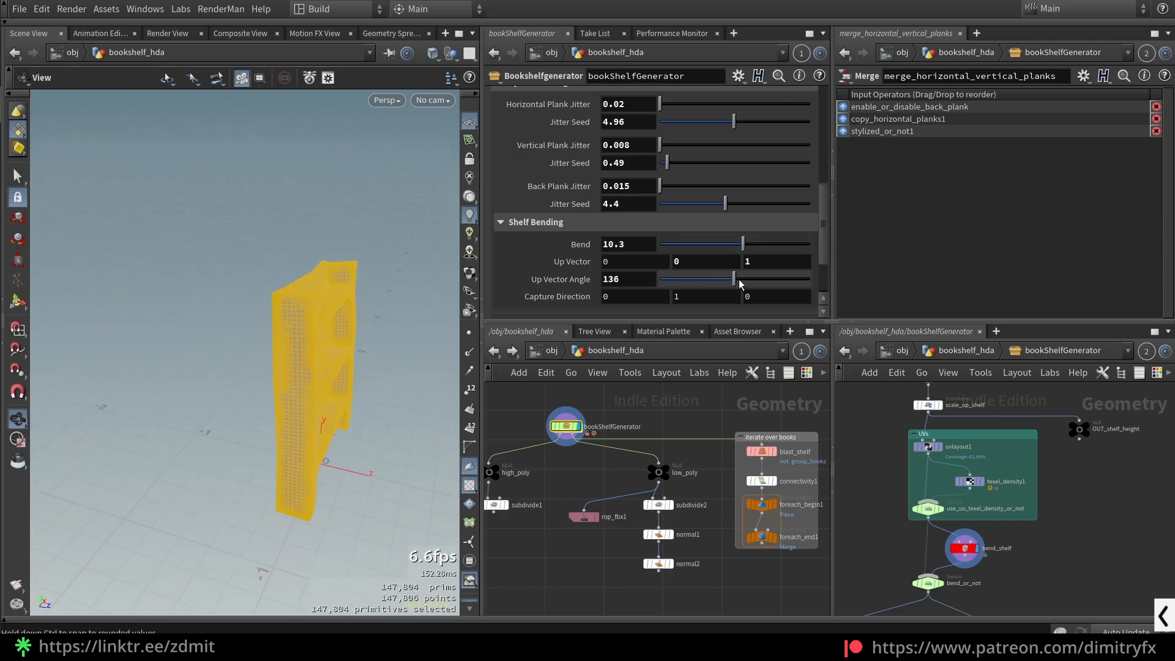
pyautogui.moveTo(743, 245); pyautogui.dragTo(886, 253)
pyautogui.moveTo(288, 297); pyautogui.dragTo(202, 205)
pyautogui.moveTo(808, 245)
pyautogui.mouseDown()
pyautogui.moveTo(532, 273)
pyautogui.moveTo(820, 257)
pyautogui.mouseUp()
pyautogui.moveTo(808, 281); pyautogui.dragTo(667, 281)
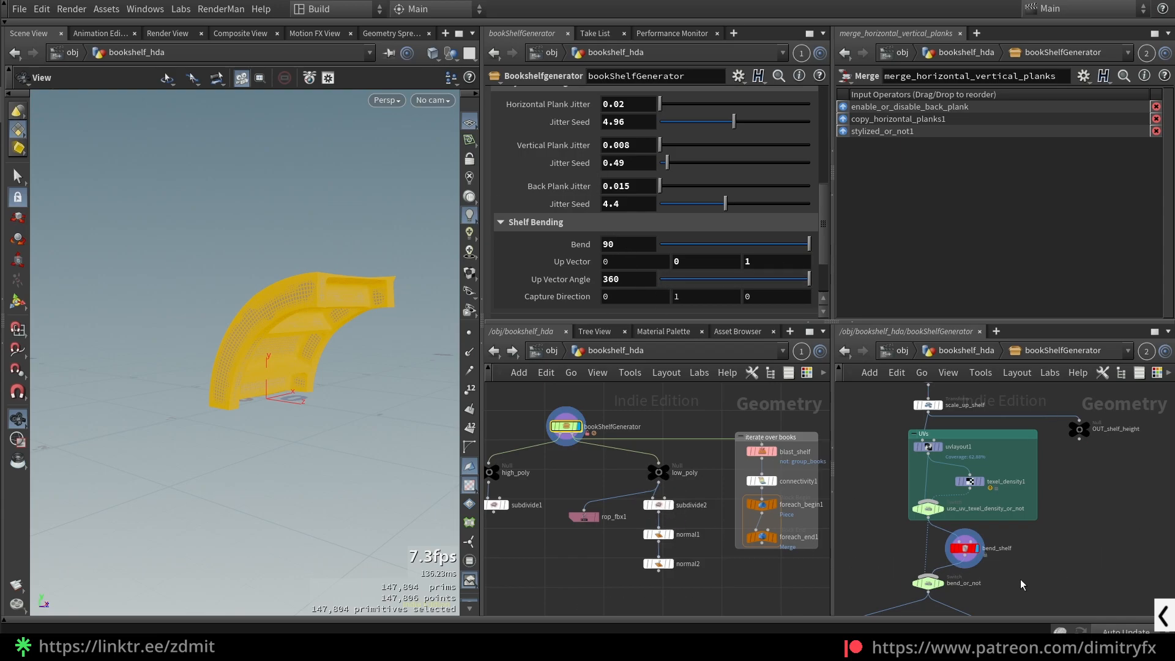
# Step: Display bend_shelf and examine its linked Bend, Up Vector, Capture Direction and Capture Length parameters
pyautogui.click(965, 548)
pyautogui.moveTo(1038, 538); pyautogui.dragTo(998, 553, button='middle')
pyautogui.scroll(-2, 917, 277)
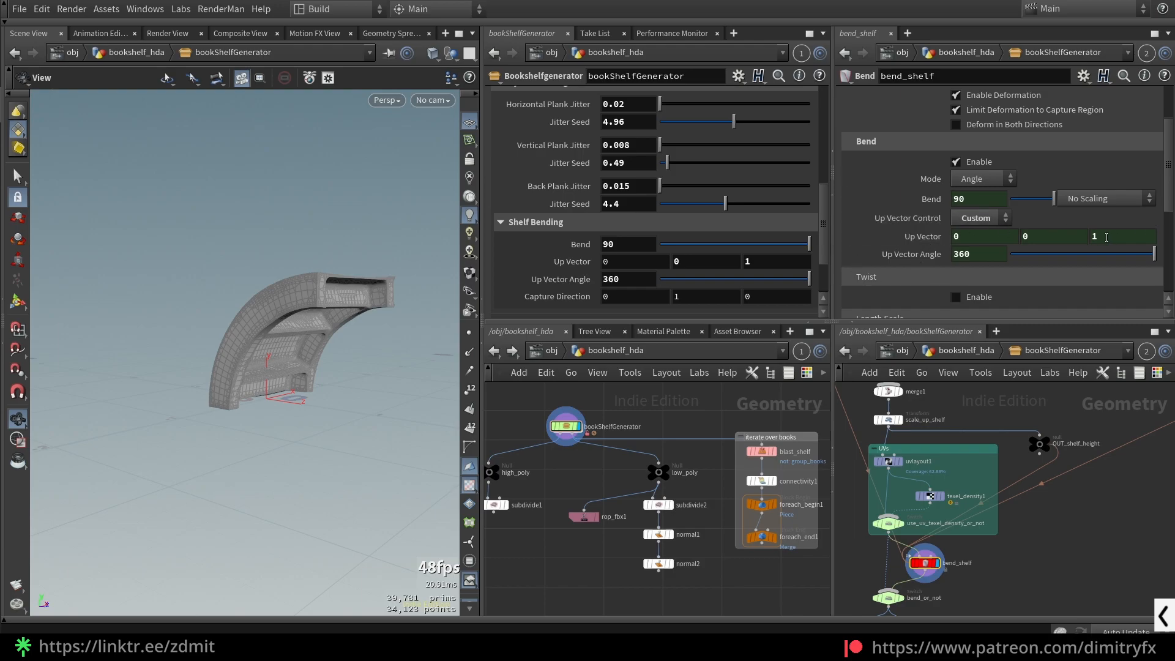
pyautogui.click(632, 263)
pyautogui.scroll(-5, 887, 247)
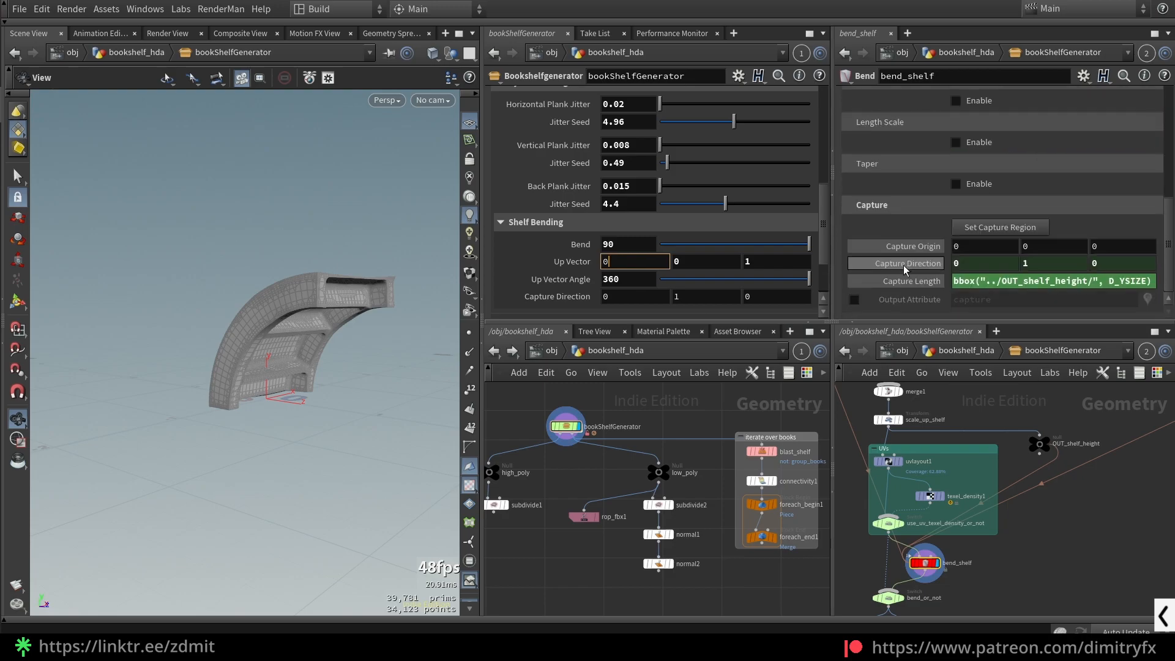
pyautogui.click(916, 268)
pyautogui.click(912, 268)
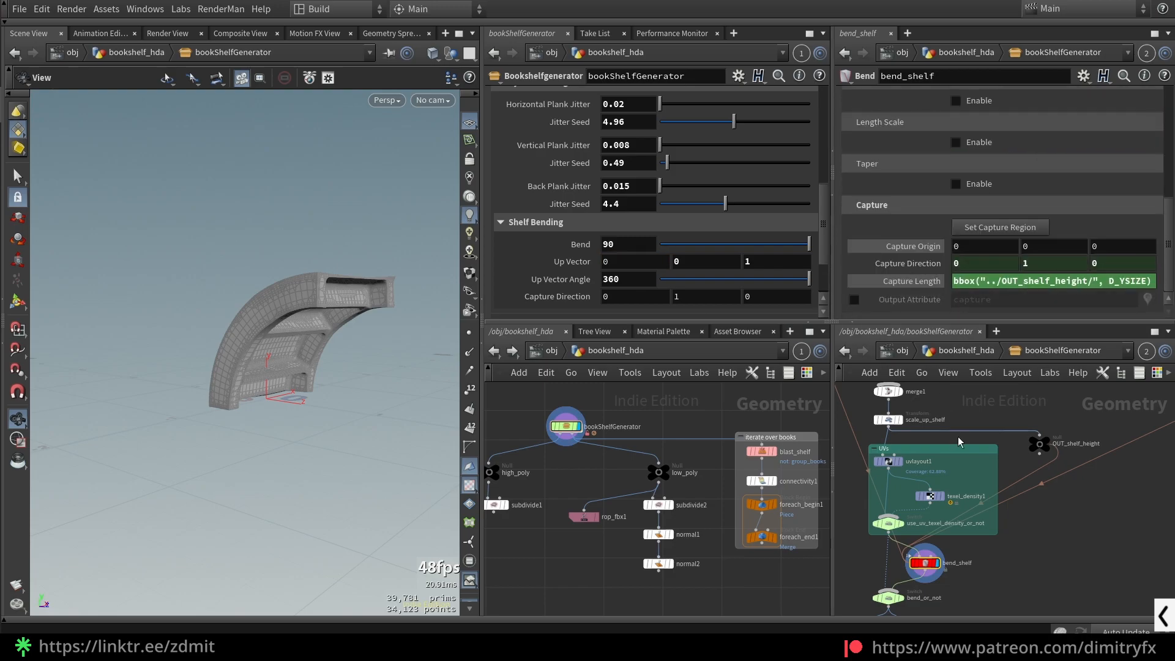
pyautogui.click(899, 263)
pyautogui.click(881, 265)
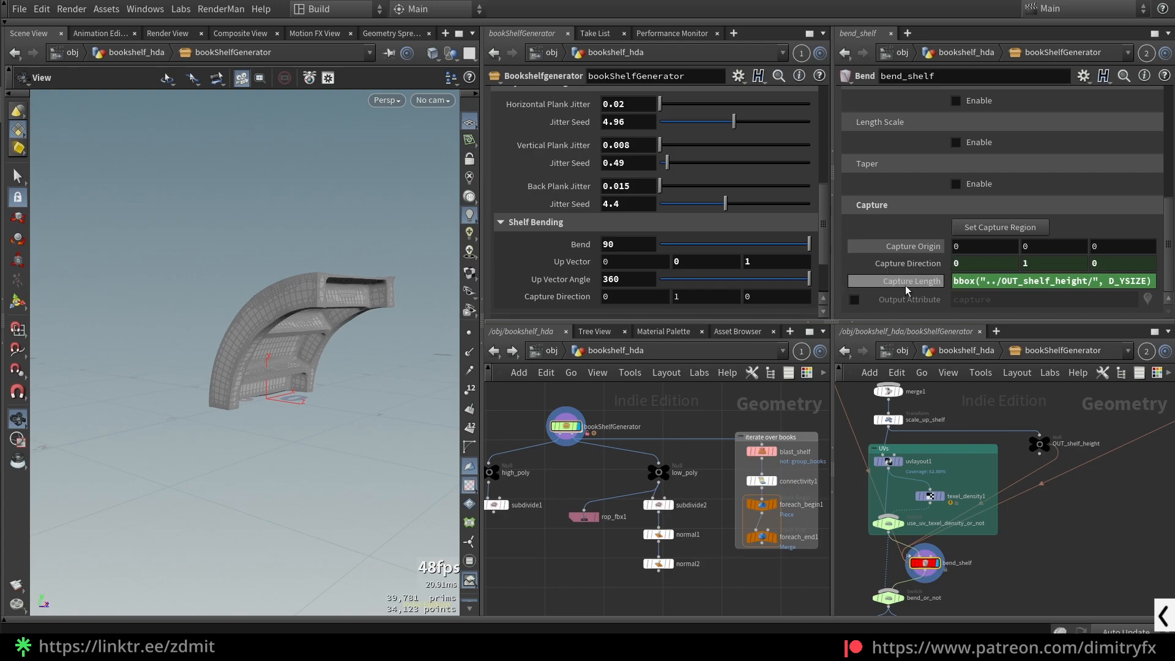
# Step: Display the unbent shelf at the OUT_shelf_height null and view it from the front side
pyautogui.click(1039, 443)
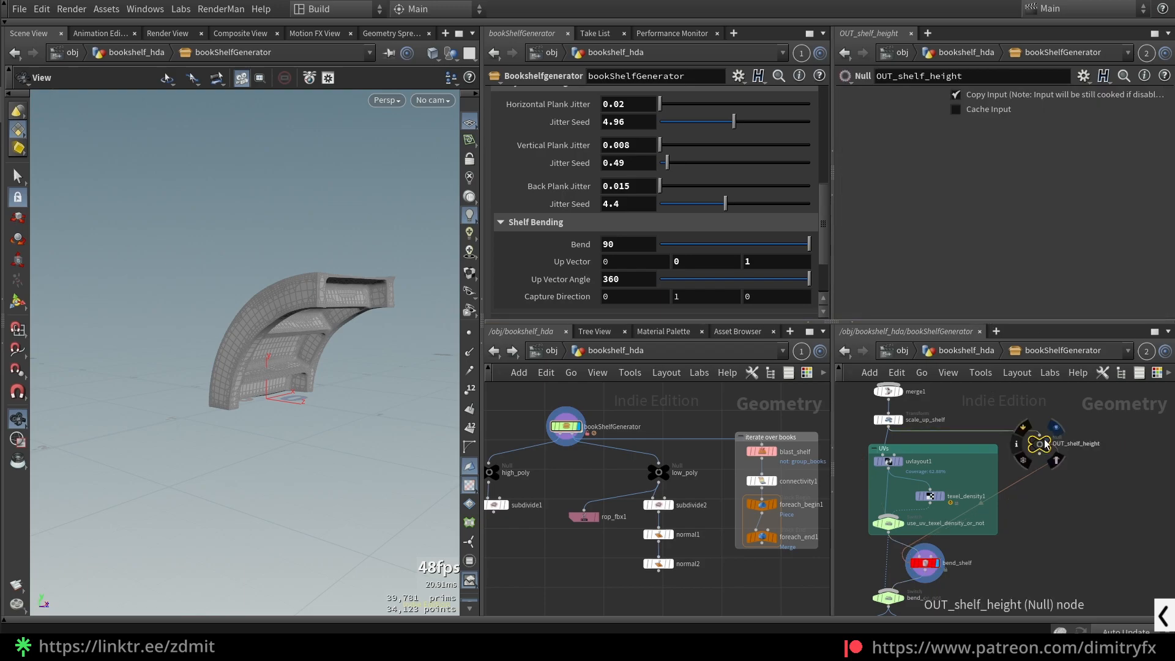
pyautogui.click(1050, 443)
pyautogui.moveTo(313, 307); pyautogui.dragTo(134, 299)
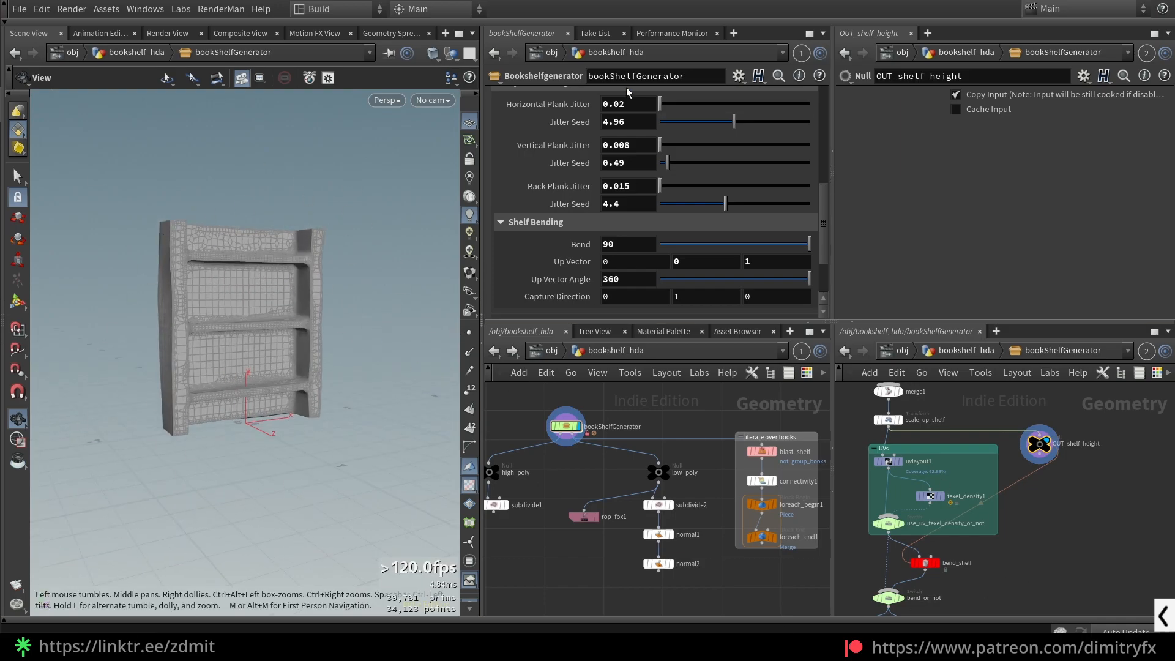
# Step: Try a Shelf Height of 1.019 with a Shelf Width of 0.86, and undo back to a Shelf Height of 0.84
pyautogui.scroll(10, 740, 218)
pyautogui.scroll(-1, 642, 253)
pyautogui.moveTo(705, 215); pyautogui.dragTo(687, 232)
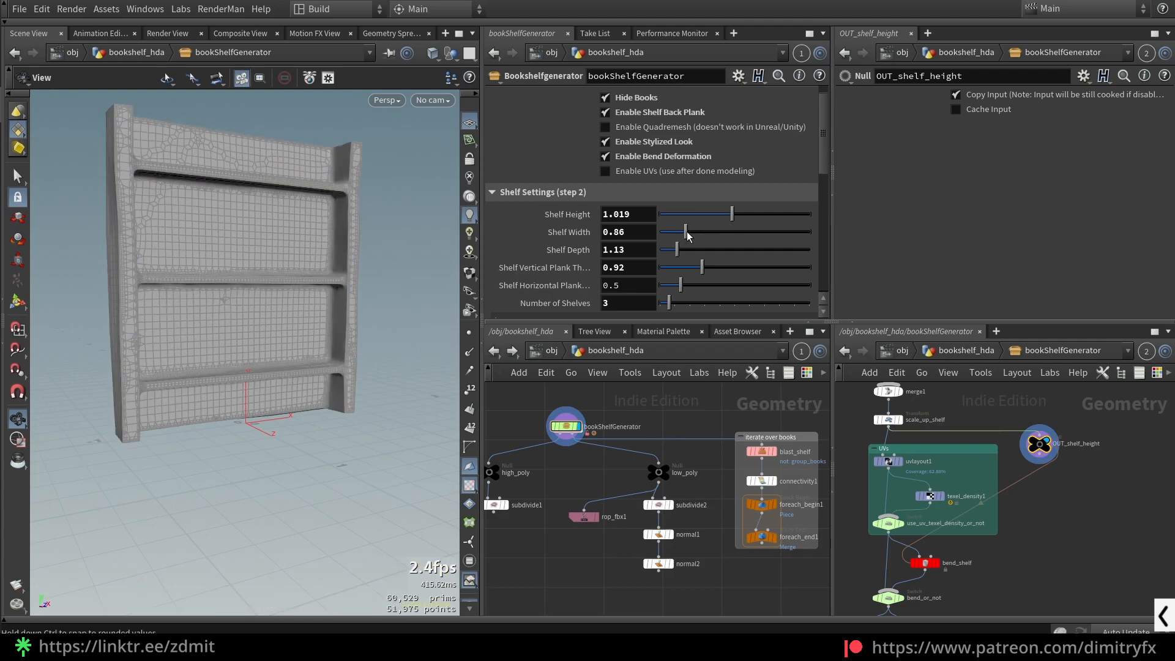
pyautogui.hotkey('ctrl', 'z')
pyautogui.hotkey('ctrl', 'z')
# Step: Compare bend_shelf's Capture Length expression with the OUT_shelf_height null that it references
pyautogui.moveTo(1061, 501); pyautogui.dragTo(1063, 488, button='middle')
pyautogui.click(934, 548)
pyautogui.click(1041, 431)
pyautogui.click(927, 551)
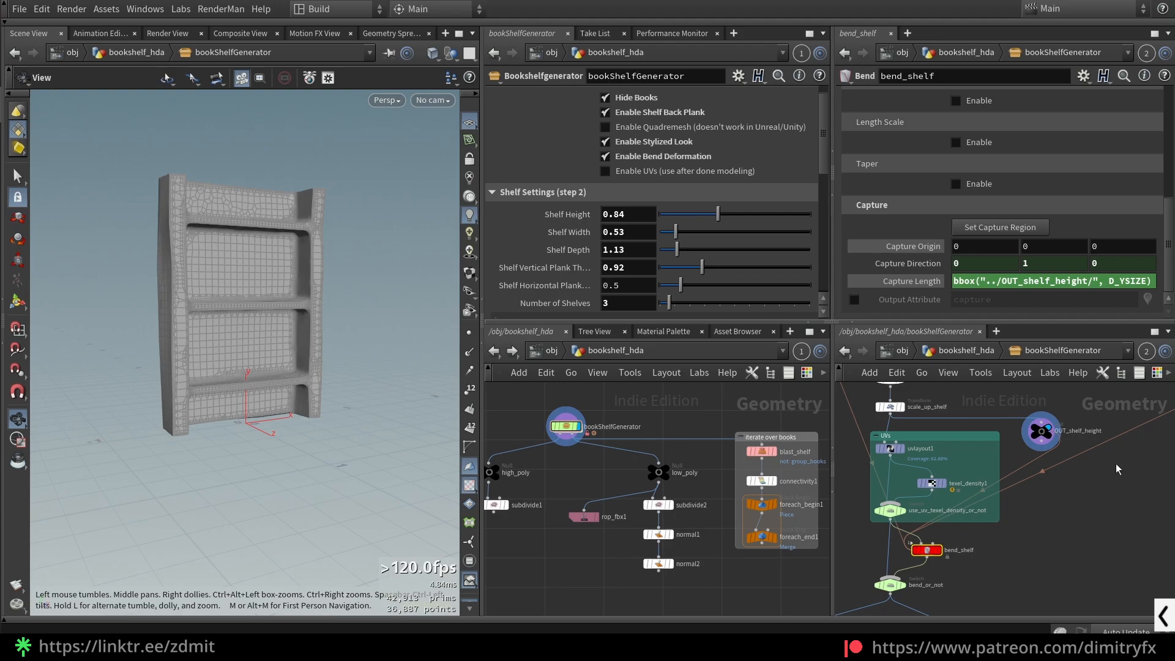
# Step: Activate the Bend handle on bend_shelf and try bending the shelf to about -20 while viewing it from the side
pyautogui.press('Return')
pyautogui.keyDown('alt'); pyautogui.moveTo(344, 327); pyautogui.dragTo(381, 318); pyautogui.keyUp('alt')
pyautogui.moveTo(354, 310); pyautogui.dragTo(346, 319)
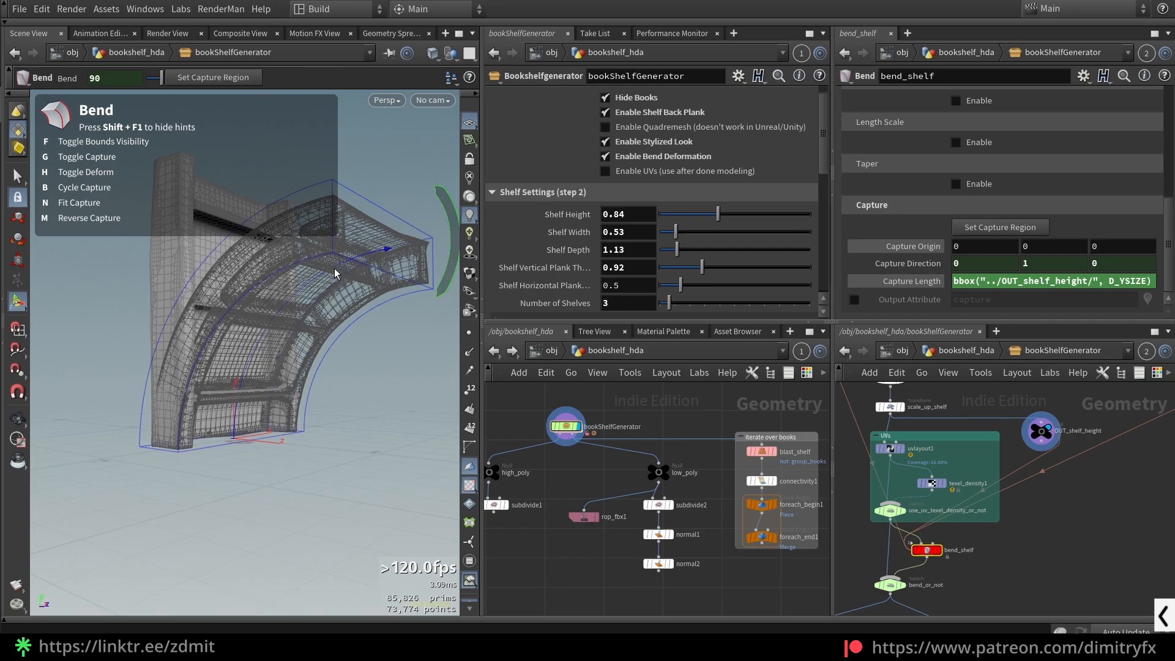
pyautogui.moveTo(403, 258); pyautogui.dragTo(406, 280)
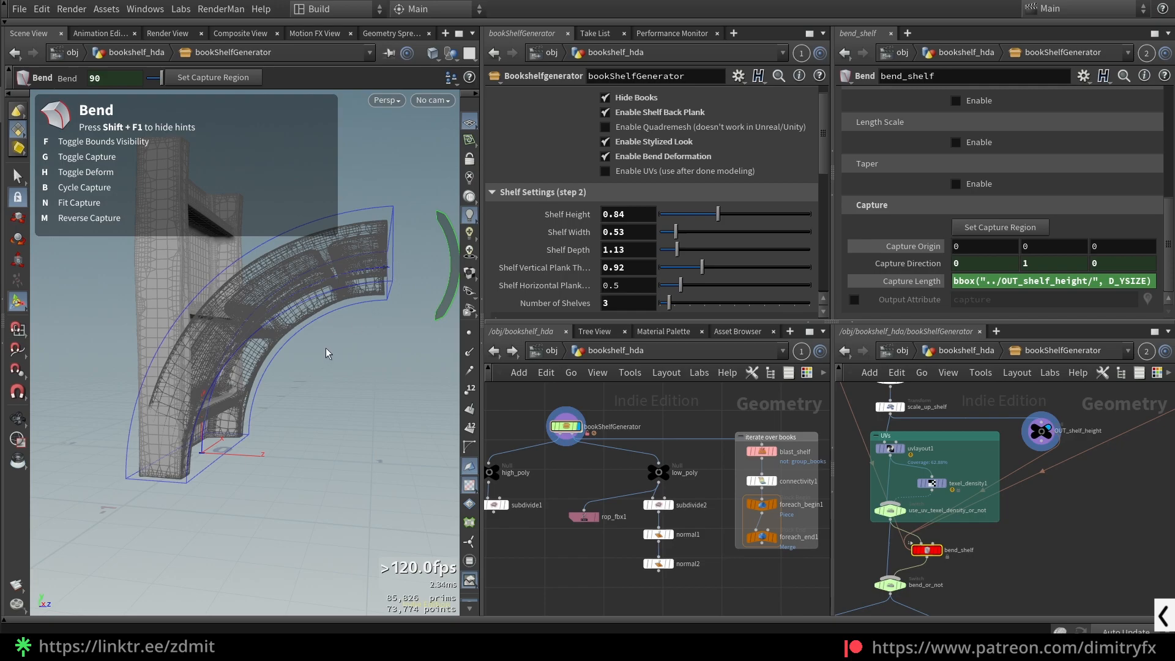
pyautogui.moveTo(326, 348); pyautogui.dragTo(367, 306)
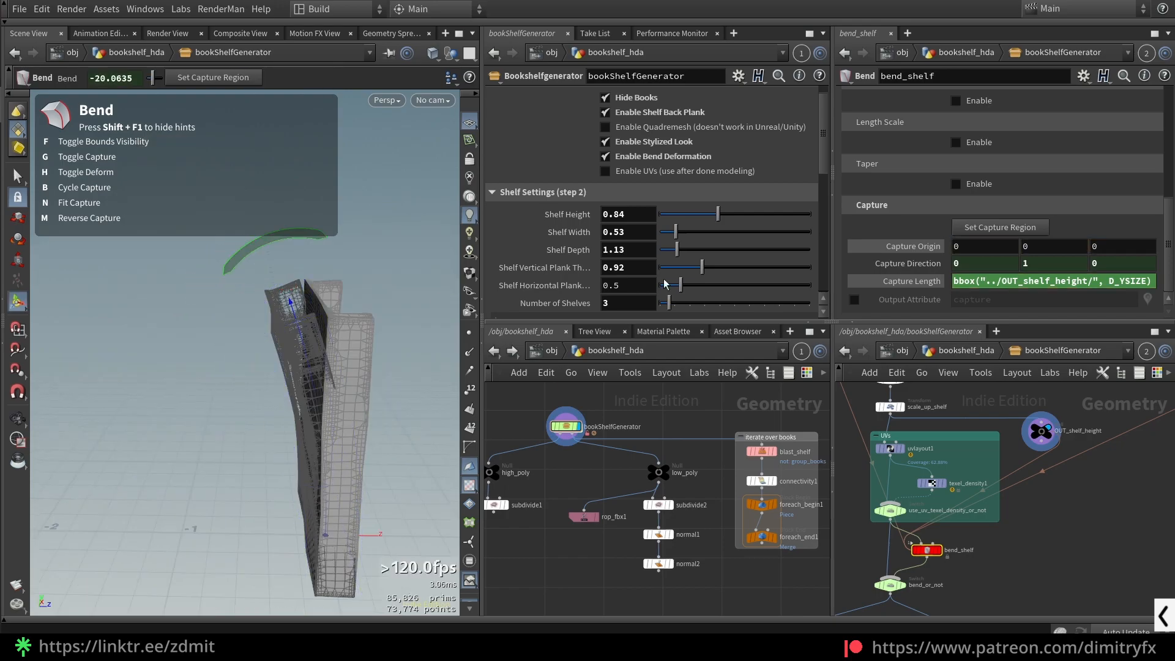
# Step: Try bend_shelf with Capture Length reset to its default of 1, bending the shelf to about -70
pyautogui.keyDown('ctrl'); pyautogui.middleClick(912, 283); pyautogui.keyUp('ctrl')
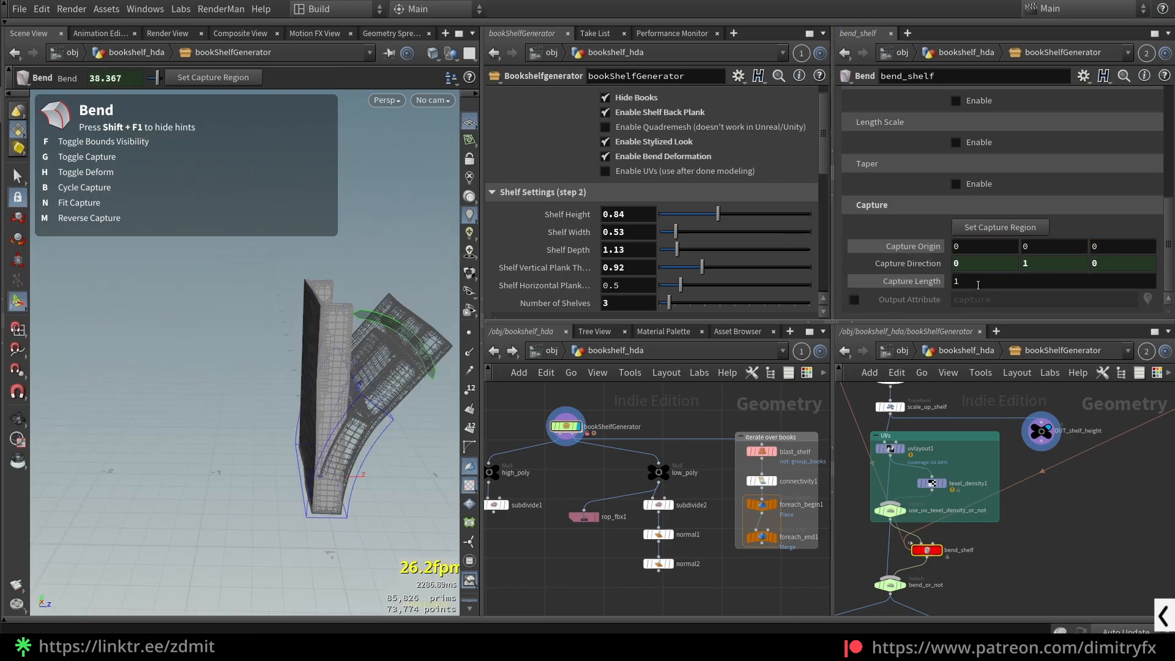
pyautogui.press('Escape')
pyautogui.keyDown('alt'); pyautogui.moveTo(297, 319); pyautogui.dragTo(262, 310); pyautogui.keyUp('alt')
pyautogui.moveTo(336, 295); pyautogui.dragTo(116, 449)
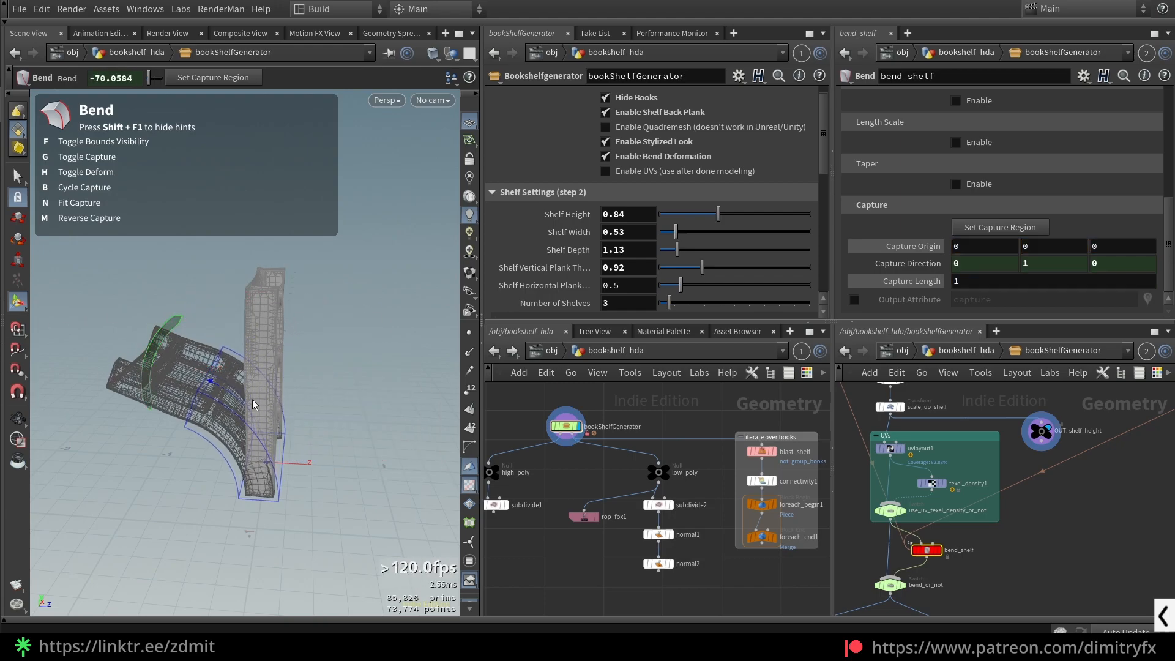
# Step: Display bend_shelf as a shaded model without wireframe and bend the shelf to about -194
pyautogui.hotkey('shift', 'w')
pyautogui.press('w')
pyautogui.click(940, 550)
pyautogui.moveTo(296, 365)
pyautogui.keyDown('alt'); pyautogui.mouseDown()
pyautogui.moveTo(320, 404)
pyautogui.moveTo(311, 402)
pyautogui.mouseUp(); pyautogui.keyUp('alt')
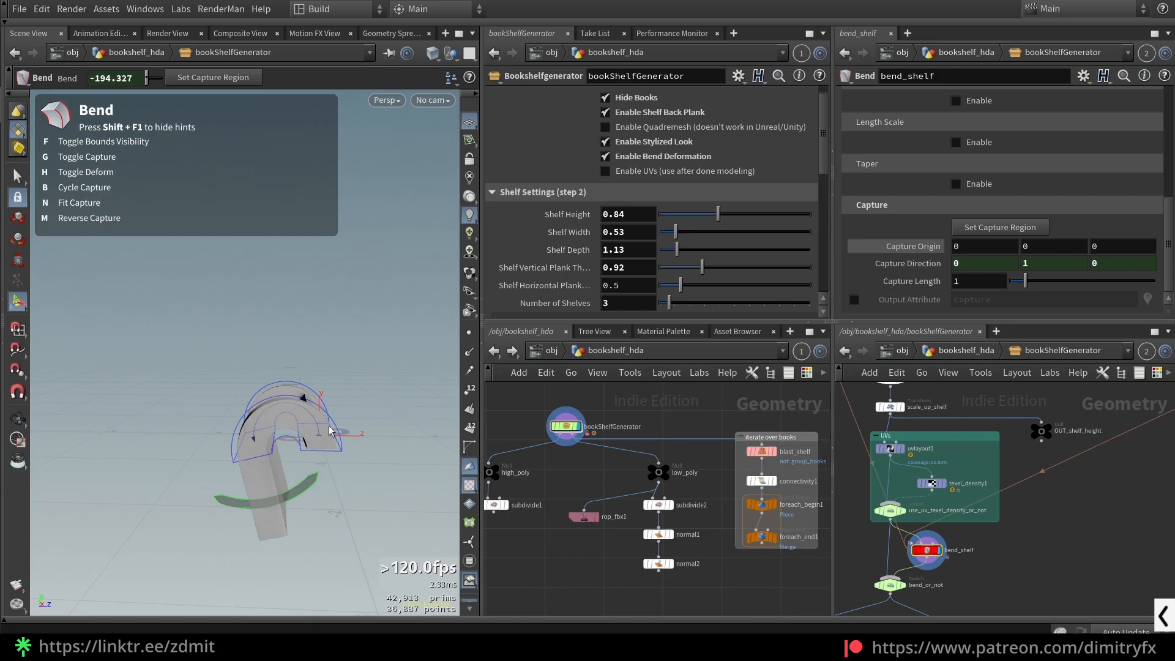
# Step: Undo the Capture Length reset on bend_shelf and view the bent shelf from the side
pyautogui.hotkey('ctrl', 'z')
pyautogui.hotkey('ctrl', 'z')
pyautogui.keyDown('alt'); pyautogui.moveTo(273, 424); pyautogui.dragTo(292, 428); pyautogui.keyUp('alt')
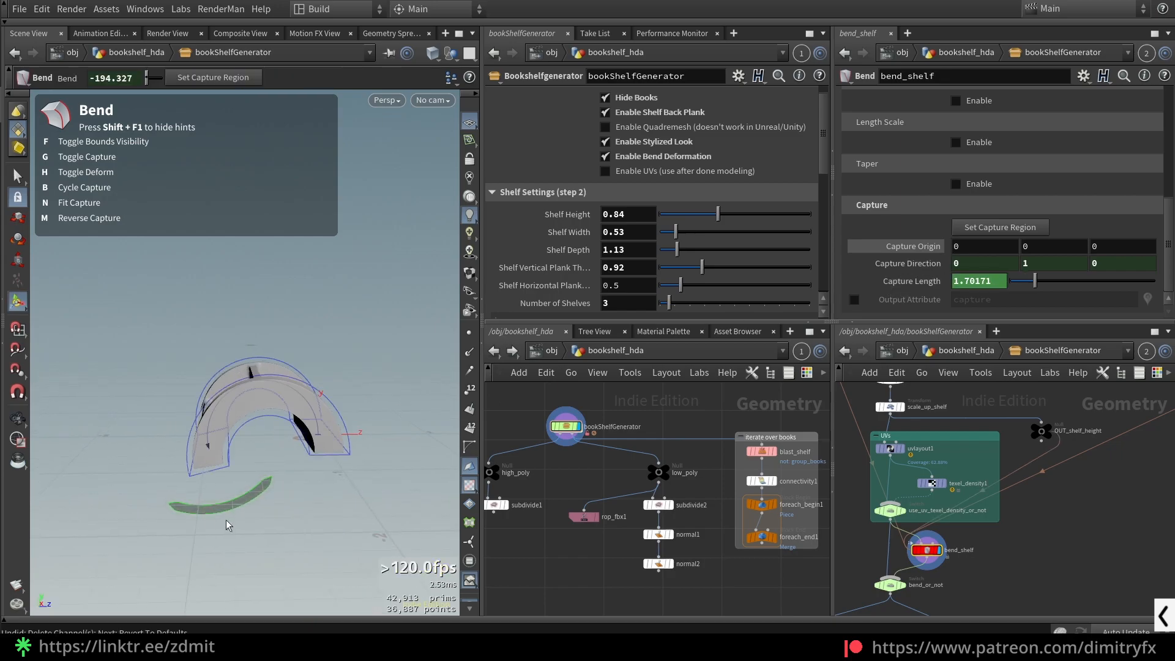
# Step: Display the unbent shelf at OUT_shelf_height and recheck the Capture Length expression on bend_shelf
pyautogui.click(1041, 431)
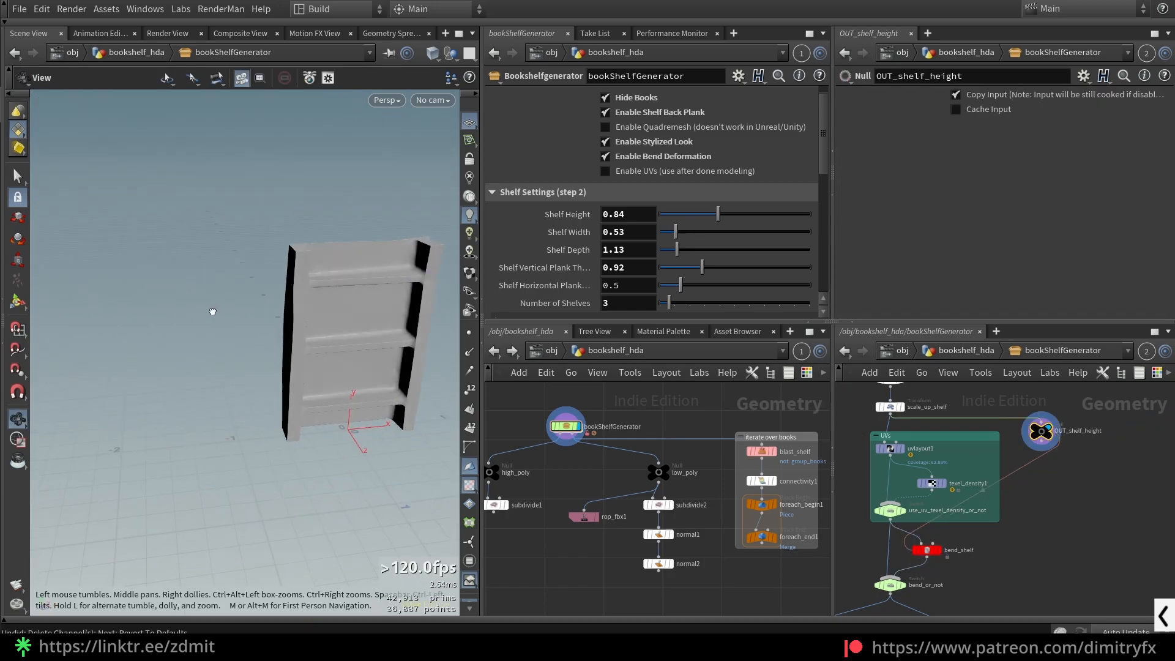
pyautogui.click(927, 550)
pyautogui.click(934, 267)
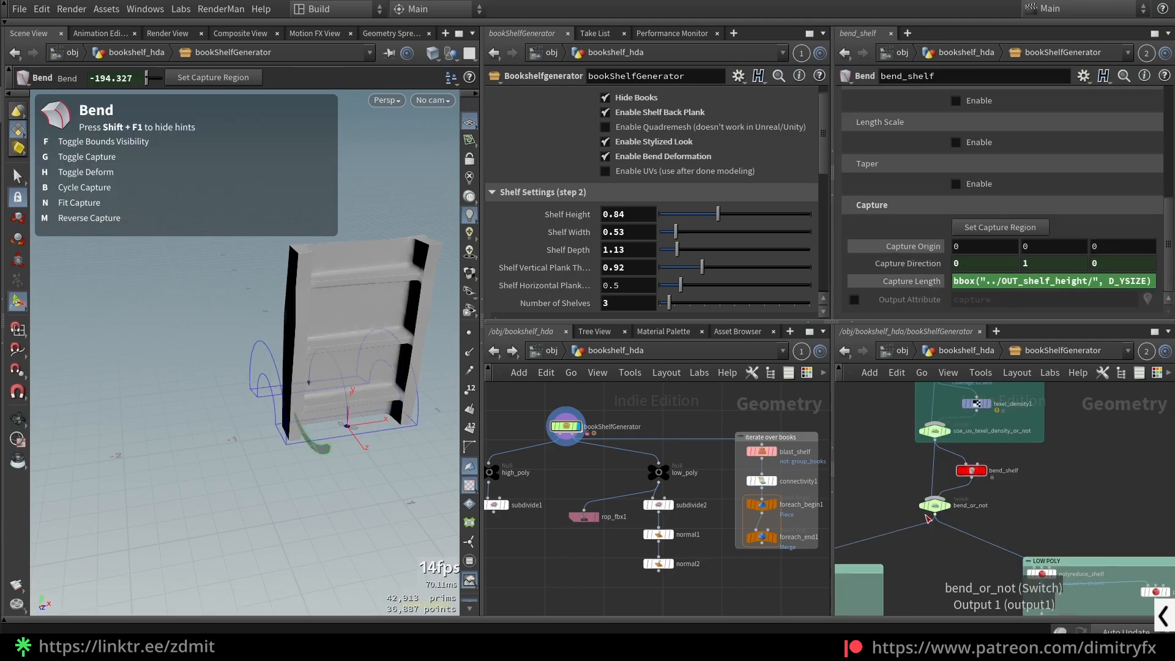
# Step: Display the bend_or_not switch and disable Bend Deformation on the bookshelf generator
pyautogui.scroll(2, 909, 541)
pyautogui.click(951, 496)
pyautogui.click(955, 500)
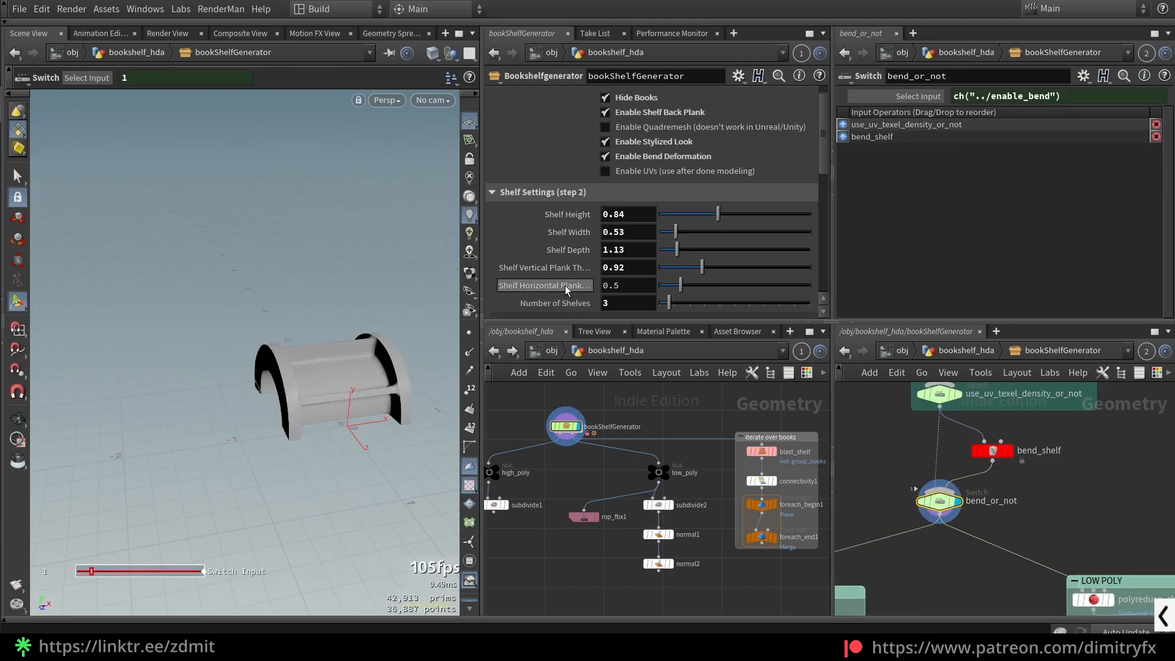
pyautogui.click(671, 155)
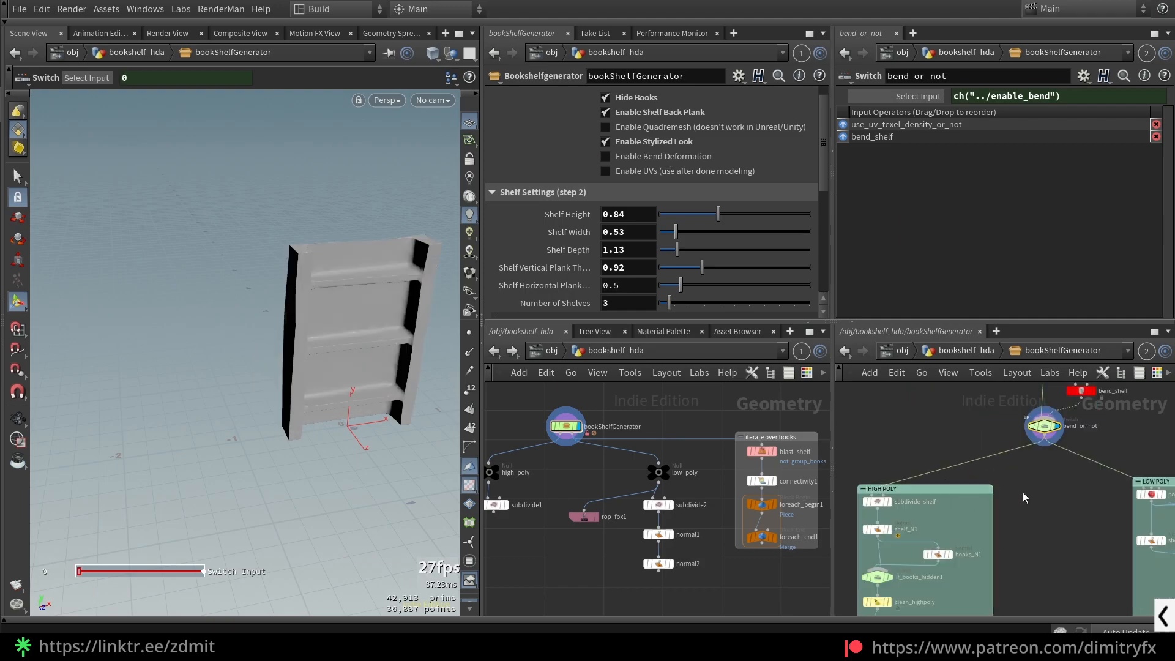
# Step: Display subdivide_shelf in the HIGH POLY network box and view the shelf's subdivided wireframe from the front
pyautogui.scroll(-3, 1041, 483)
pyautogui.scroll(4, 637, 468)
pyautogui.scroll(3, 588, 467)
pyautogui.moveTo(502, 416); pyautogui.dragTo(729, 439, button='middle')
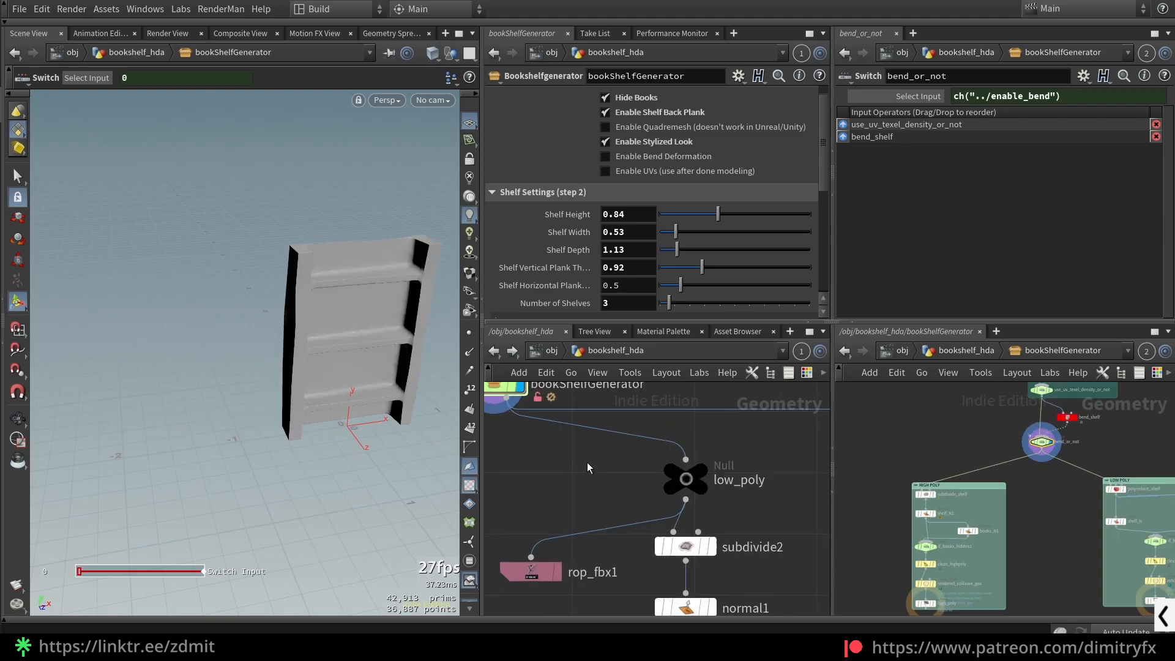
pyautogui.scroll(-5, 649, 524)
pyautogui.scroll(5, 936, 491)
pyautogui.click(909, 488)
pyautogui.hotkey('shift', 'r')
pyautogui.keyDown('alt'); pyautogui.moveTo(354, 305); pyautogui.dragTo(328, 303); pyautogui.keyUp('alt')
pyautogui.scroll(3, 329, 303)
pyautogui.keyDown('alt'); pyautogui.moveTo(329, 303); pyautogui.dragTo(257, 280, button='middle'); pyautogui.keyUp('alt')
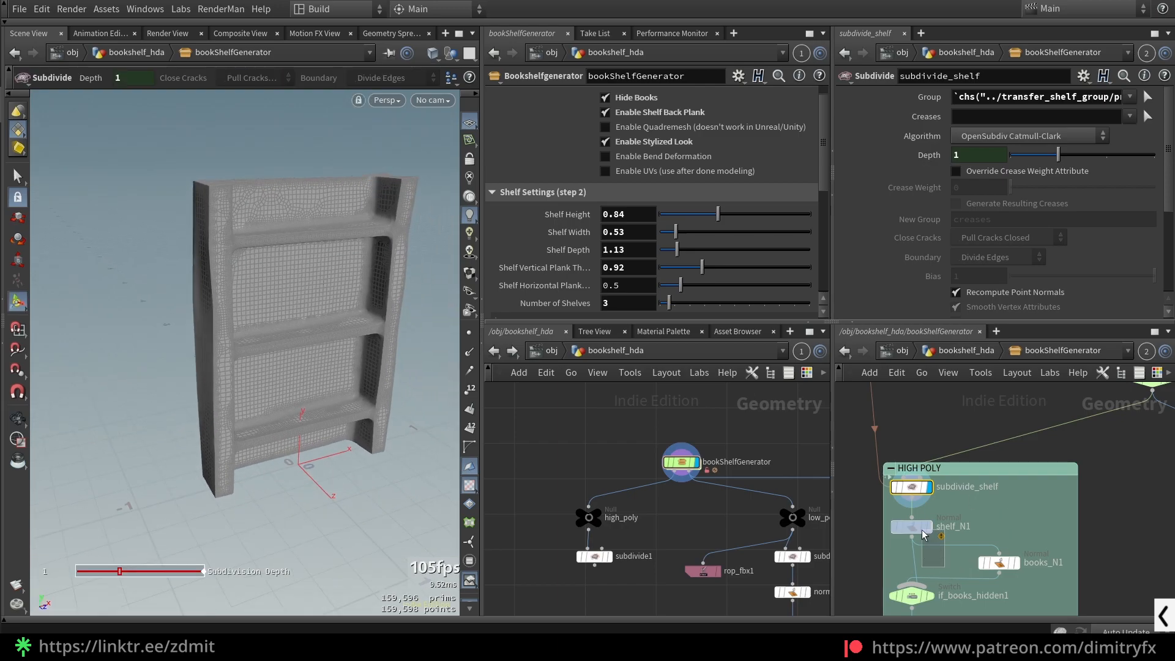
# Step: Examine the HIGH POLY normal nodes shelf_N1 and books_N1 and the if_books_hidden1 switch that selects between them
pyautogui.click(915, 529)
pyautogui.hotkey('shift', 'r')
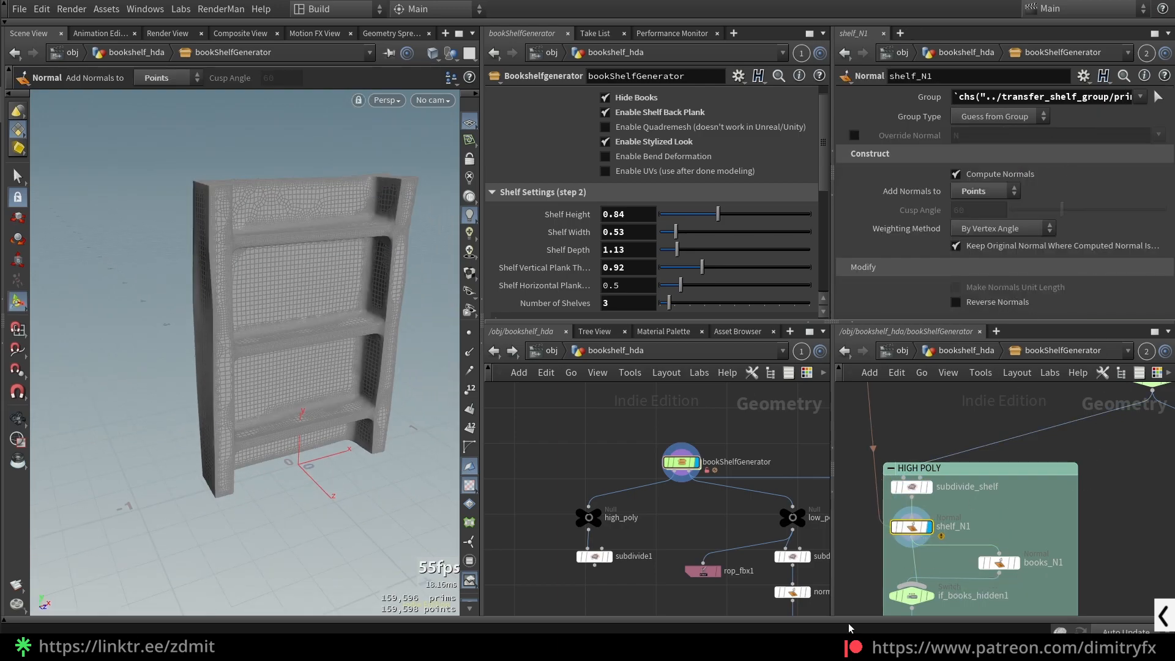
pyautogui.moveTo(1028, 536); pyautogui.dragTo(1031, 482, button='middle')
pyautogui.click(997, 553)
pyautogui.click(1013, 553)
pyautogui.click(928, 515)
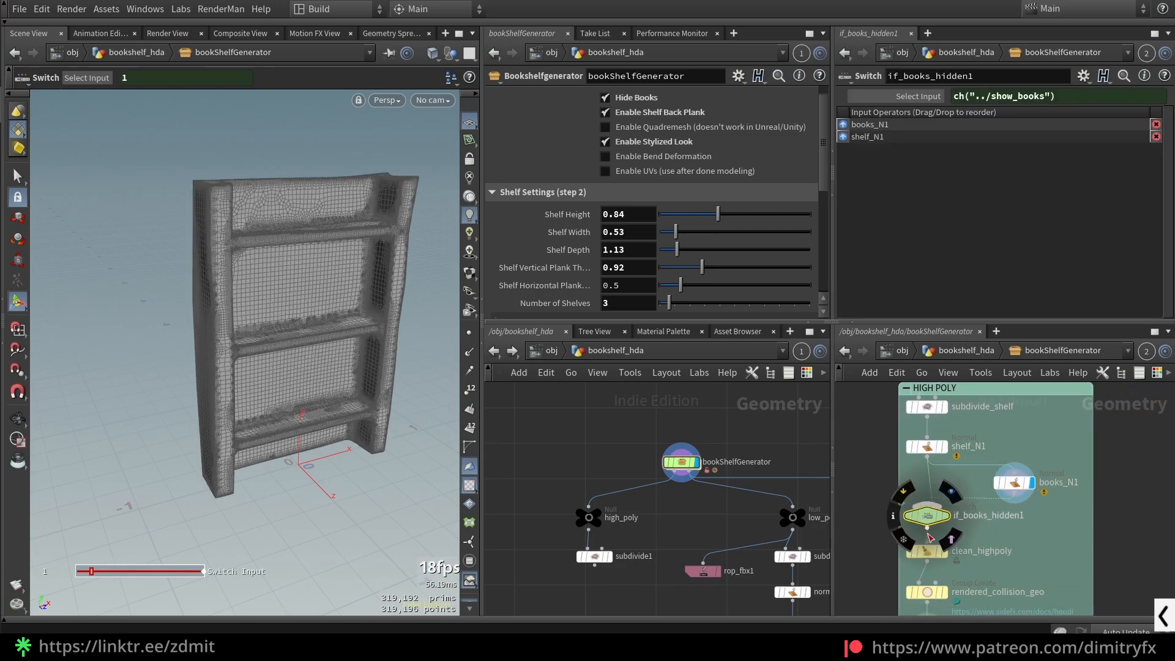
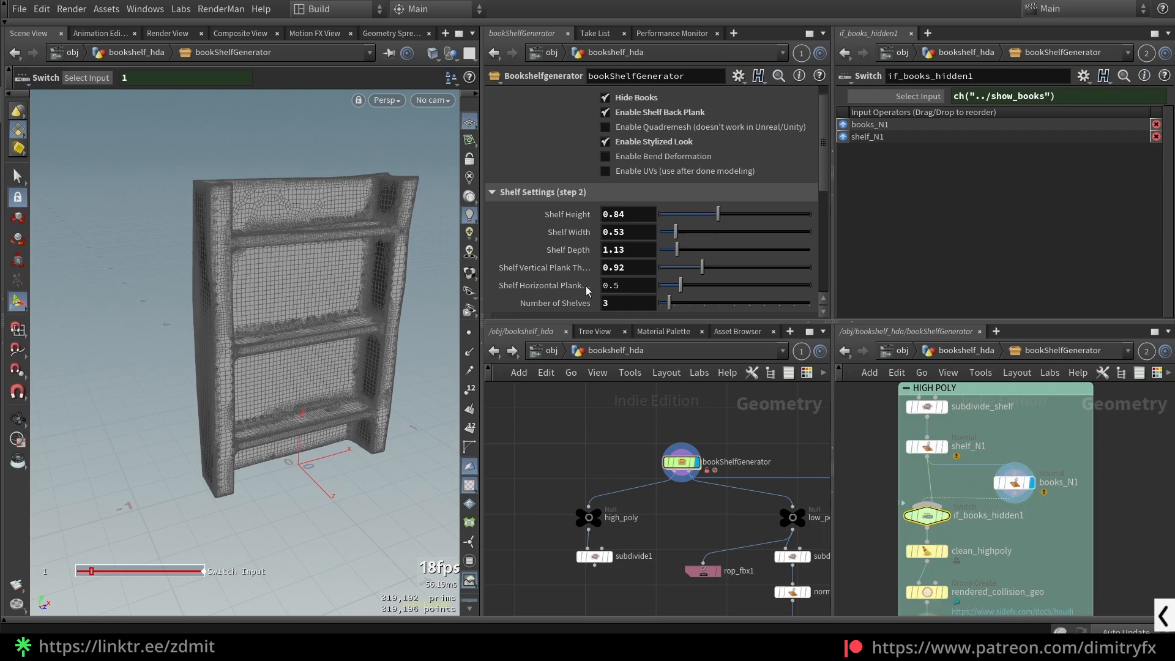
# Step: Examine the Remove Attribs setting of clean_highpoly and the primitive group settings of rendered_collision_geo
pyautogui.moveTo(973, 568); pyautogui.dragTo(1003, 521, button='middle')
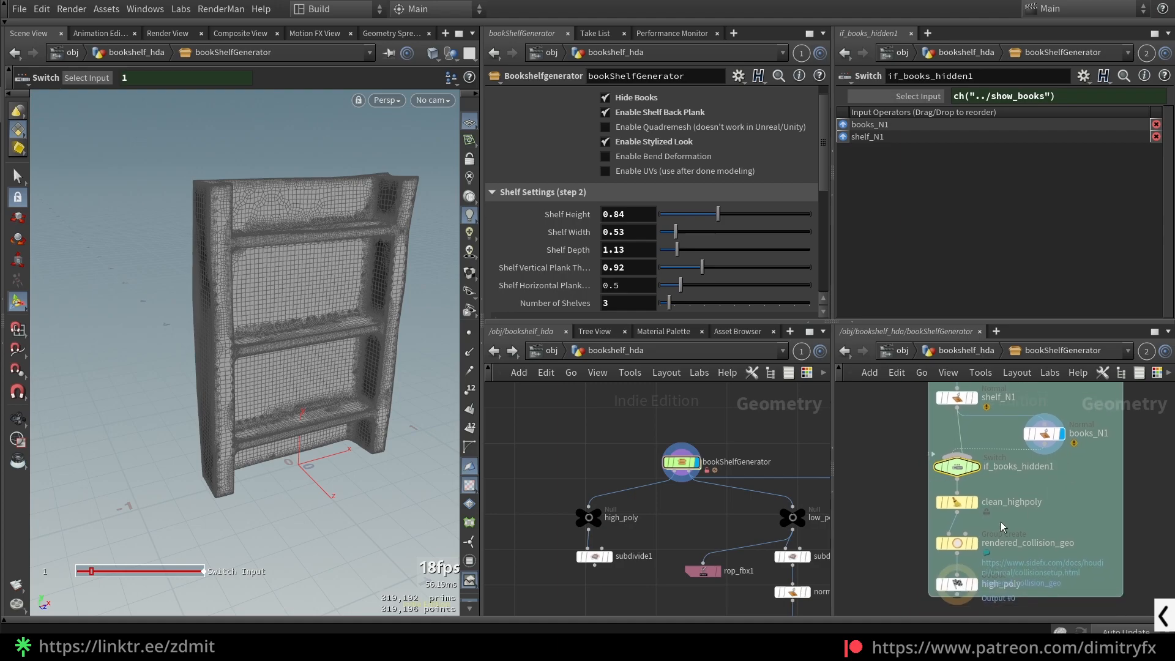
pyautogui.scroll(2, 1003, 521)
pyautogui.click(951, 501)
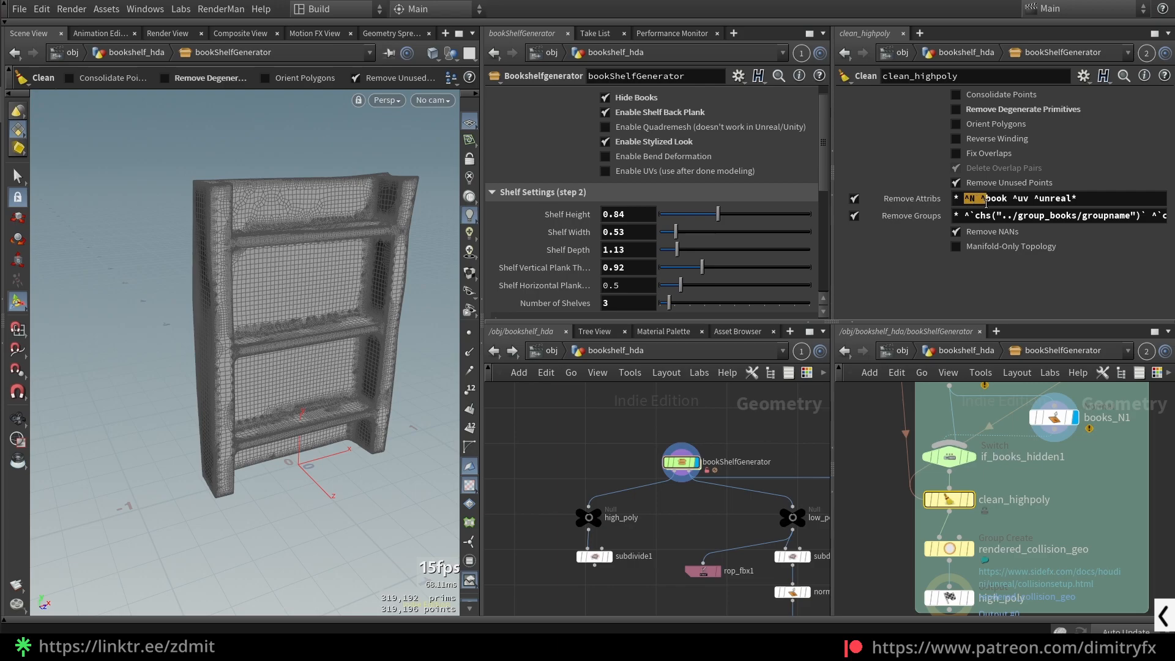
pyautogui.moveTo(1033, 198); pyautogui.dragTo(1170, 263)
pyautogui.click(949, 548)
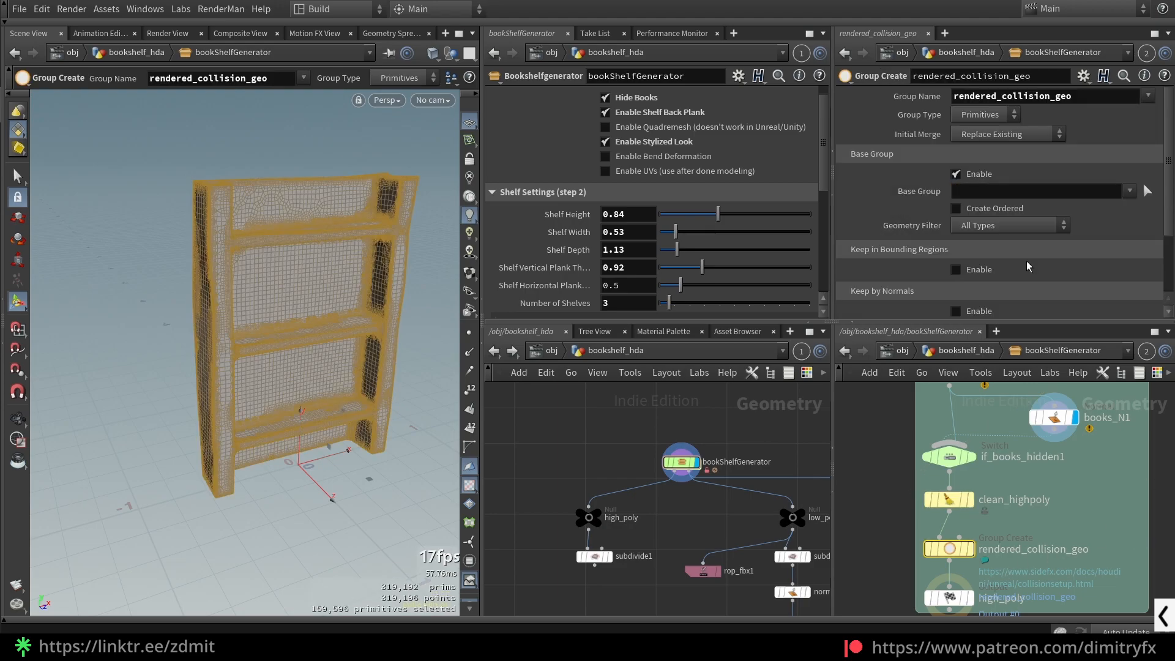
# Step: Display polyreduce_shelf in the LOW POLY network box and examine its Group, Preserve Quads and Percent To Keep parameters
pyautogui.scroll(-5, 1028, 489)
pyautogui.moveTo(1132, 483); pyautogui.dragTo(918, 527, button='middle')
pyautogui.scroll(3, 959, 501)
pyautogui.moveTo(977, 470); pyautogui.dragTo(987, 516, button='middle')
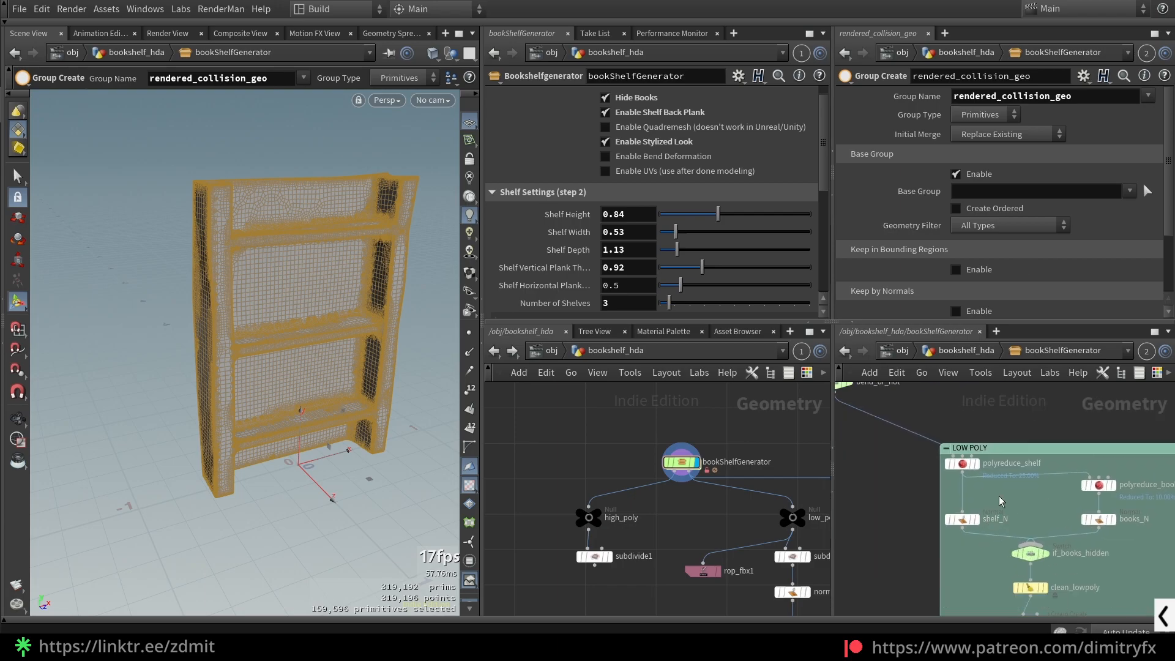
pyautogui.click(964, 463)
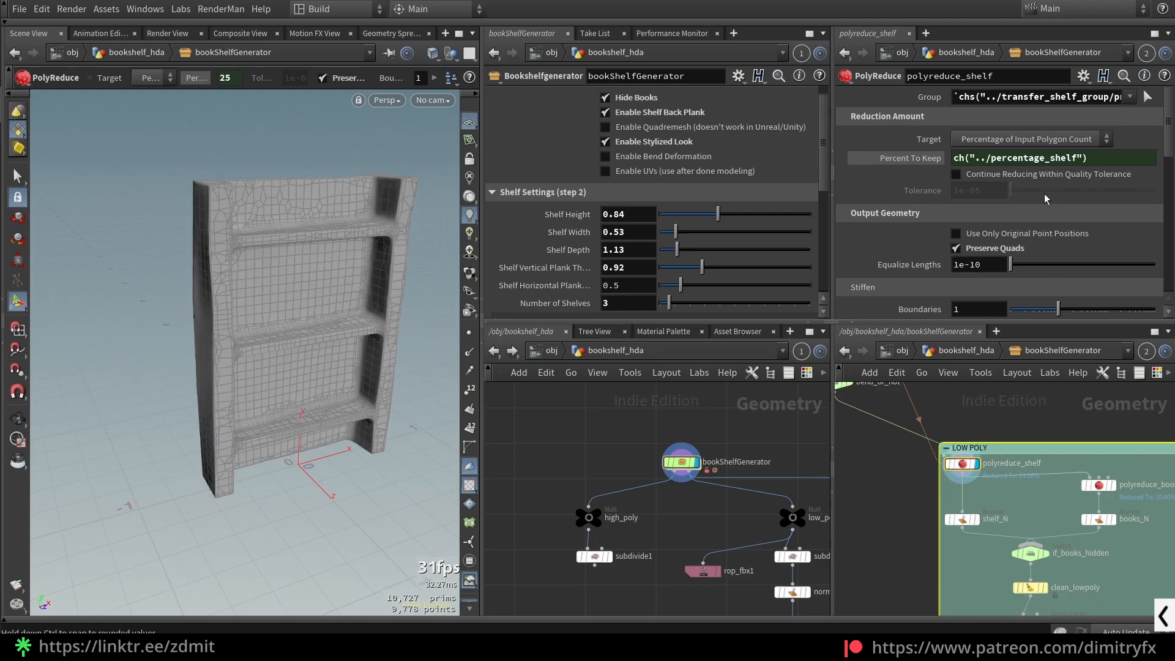
pyautogui.moveTo(974, 253)
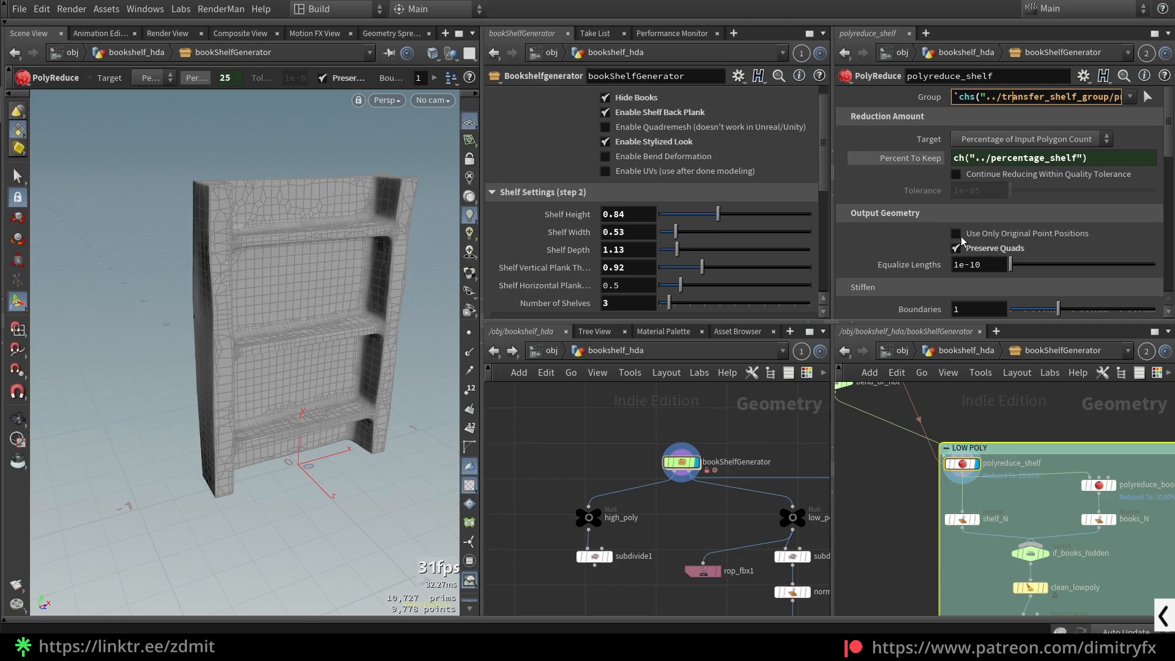
pyautogui.click(987, 157)
# Step: Try a Shelf % Polygons To Keep of 28.3 in the generator's Low Poly Output settings, and undo it
pyautogui.scroll(-6, 645, 221)
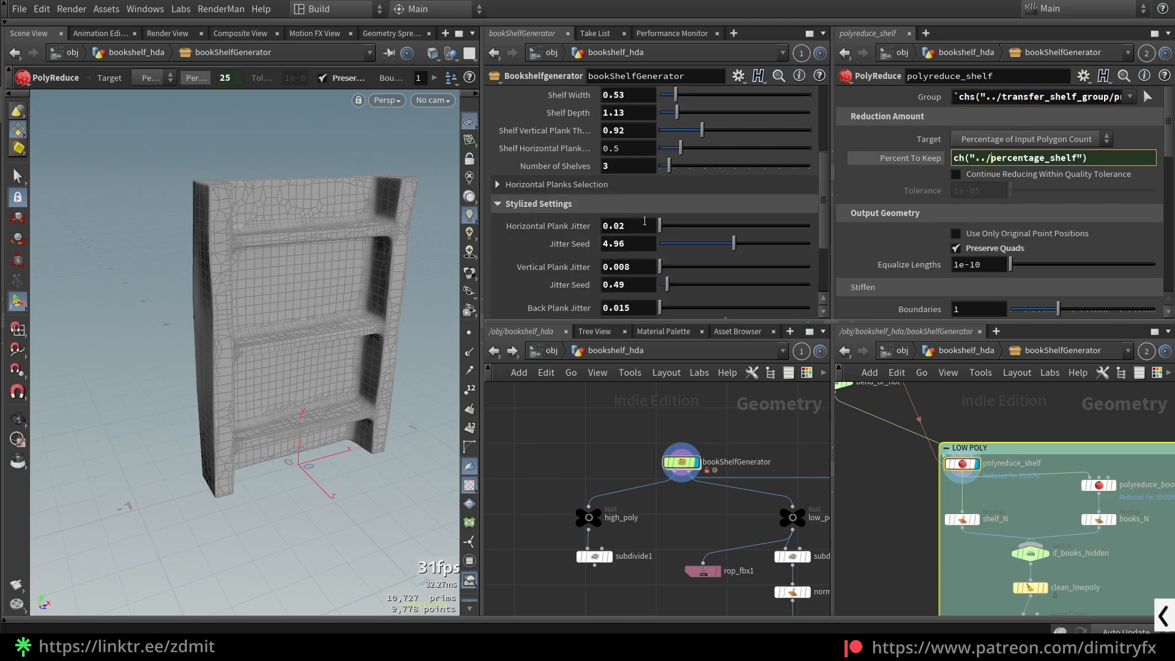
pyautogui.click(544, 291)
pyautogui.scroll(-3, 612, 271)
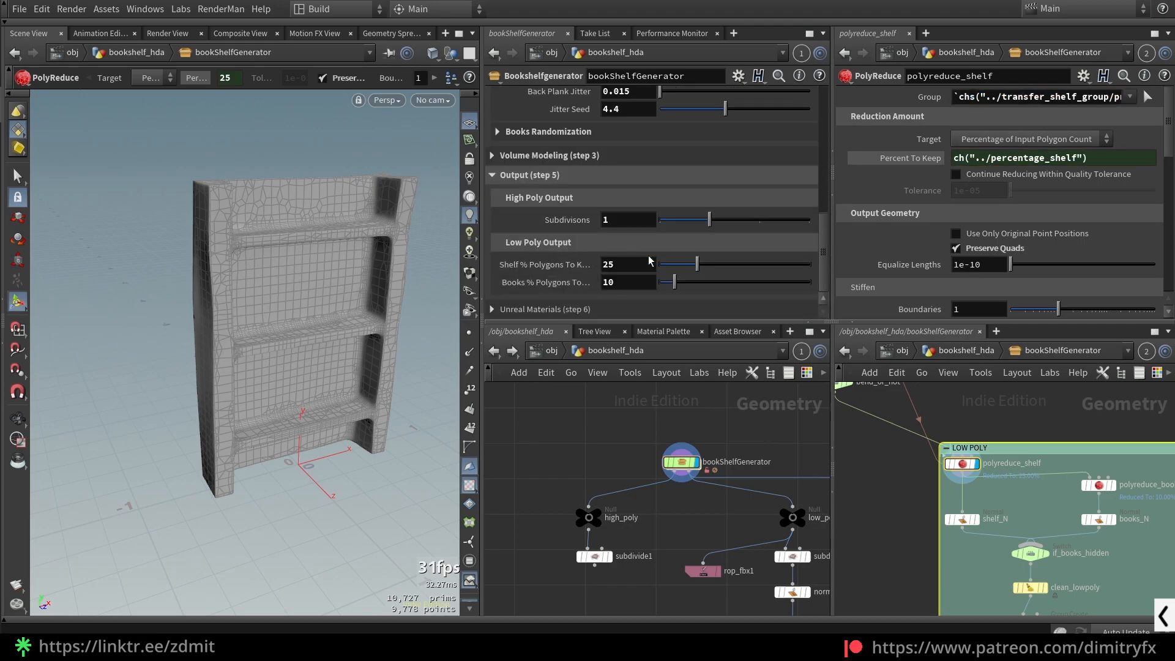
pyautogui.moveTo(681, 266)
pyautogui.mouseDown()
pyautogui.moveTo(672, 267)
pyautogui.moveTo(726, 265)
pyautogui.moveTo(702, 264)
pyautogui.mouseUp()
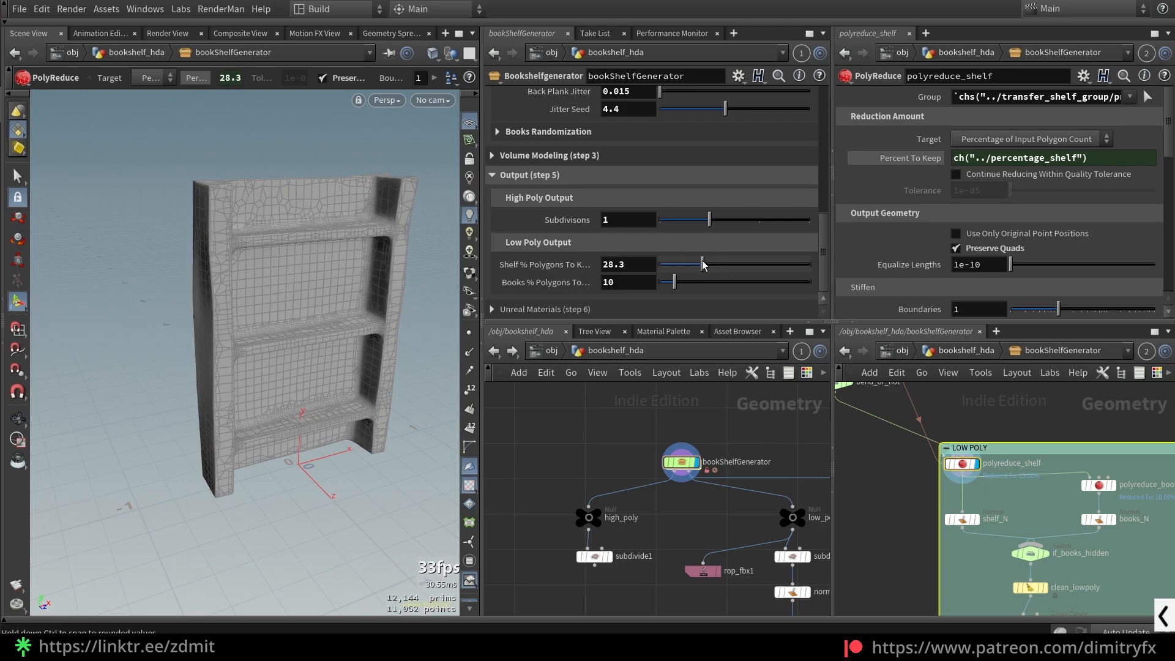
pyautogui.hotkey('ctrl', 'z')
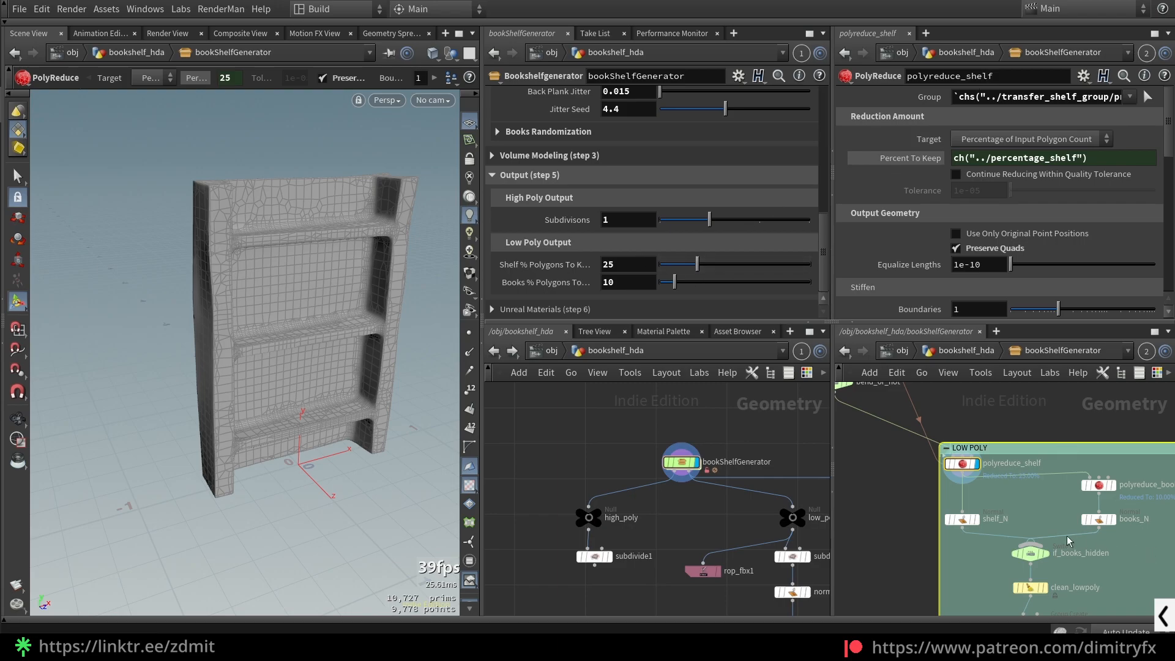
# Step: Examine the LOW POLY nodes shelf_N, polyreduce_books and books_N and the if_books_hidden switch
pyautogui.click(963, 516)
pyautogui.click(1095, 484)
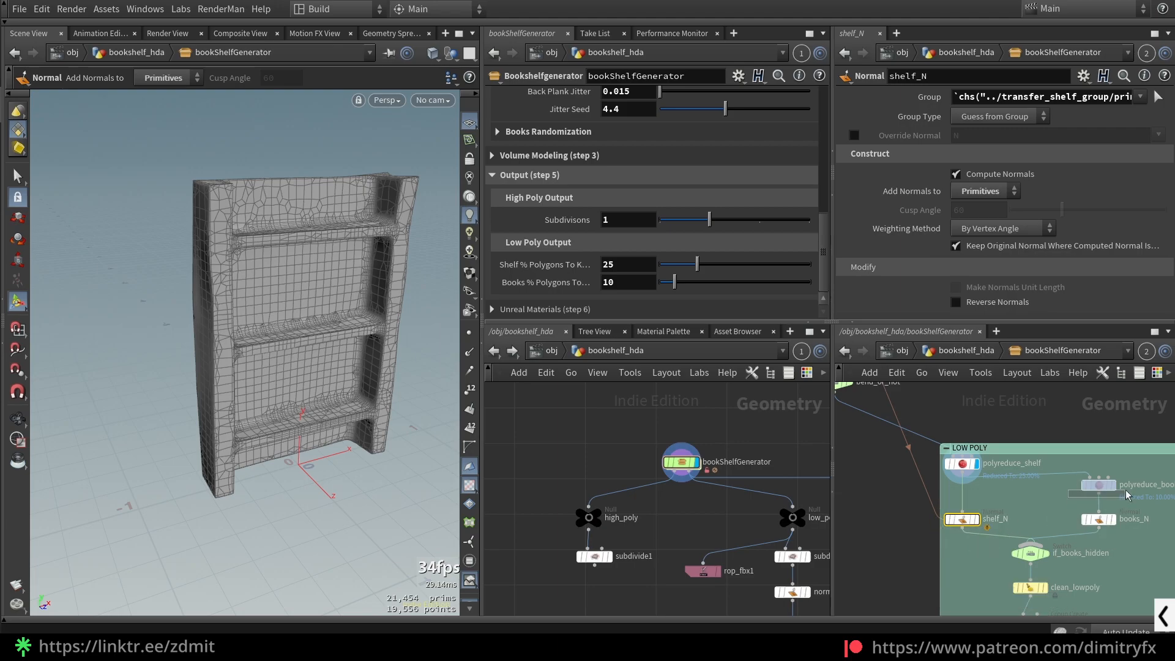
pyautogui.moveTo(1041, 511); pyautogui.dragTo(969, 505, button='middle')
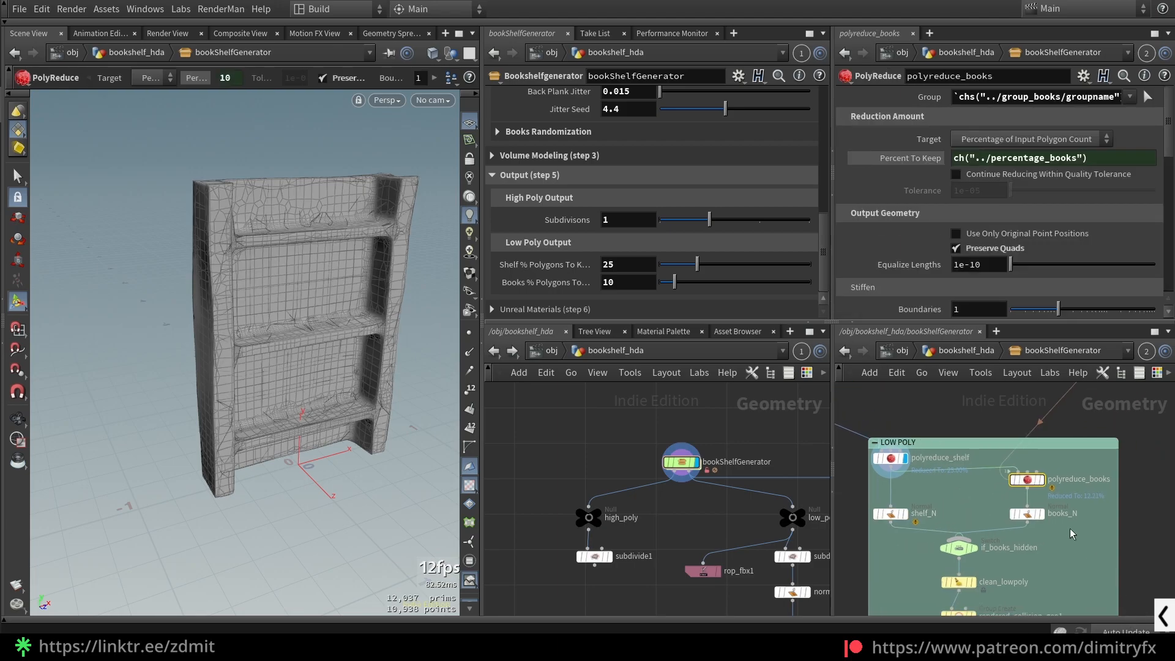
pyautogui.click(1027, 513)
pyautogui.click(959, 547)
pyautogui.scroll(2, 934, 550)
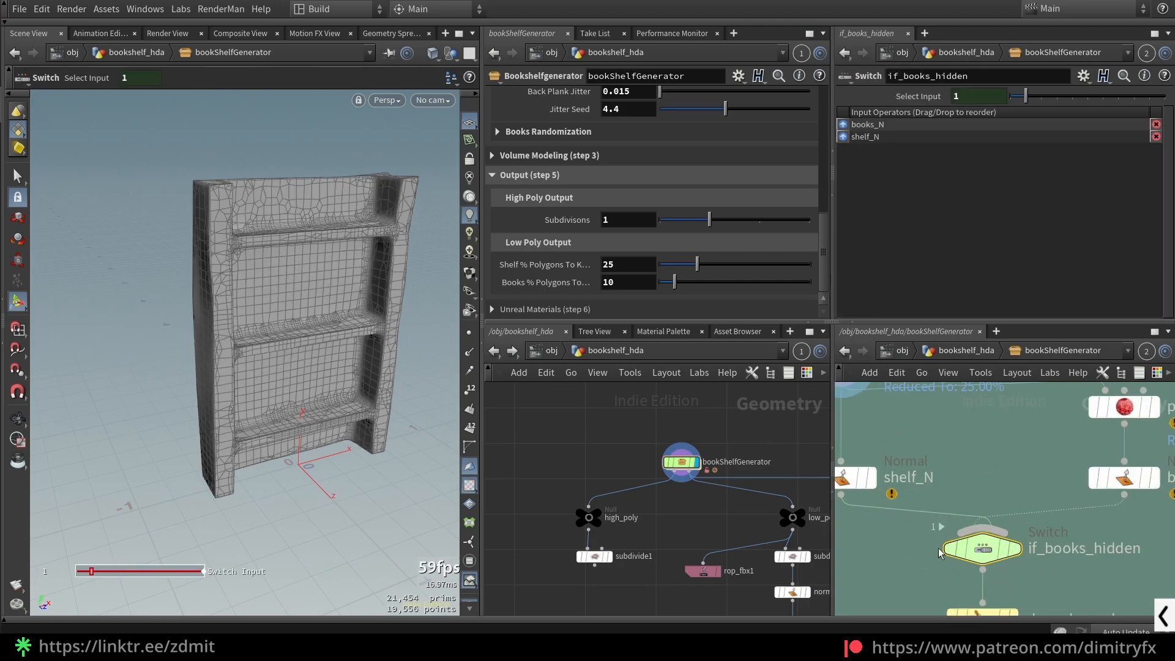
# Step: Display clean_lowpoly, read its geometry information, and examine the rendered_collision_geo1 group node feeding the low_poly output
pyautogui.click(996, 536)
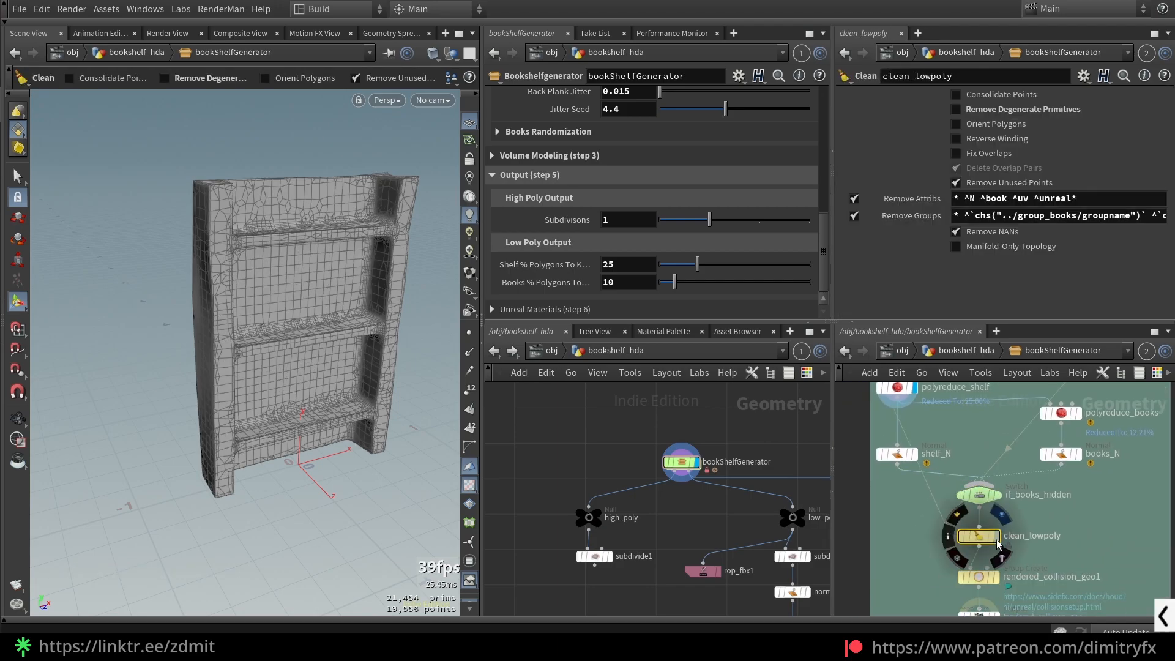
pyautogui.middleClick(982, 543)
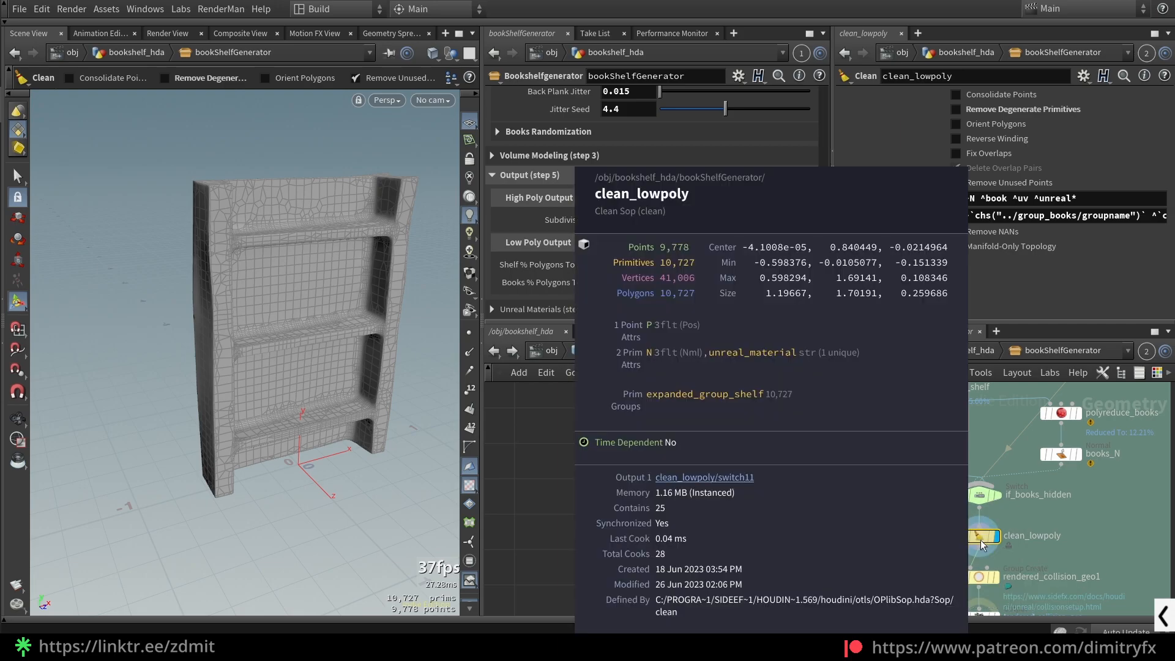
pyautogui.click(984, 577)
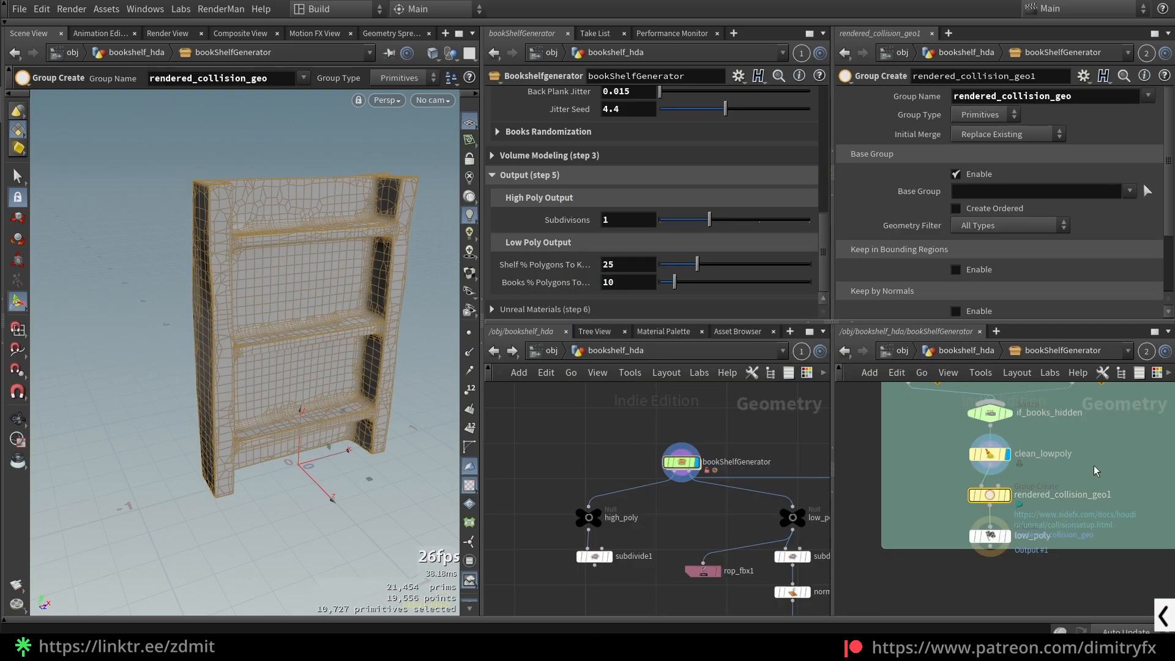
pyautogui.scroll(-6, 1093, 465)
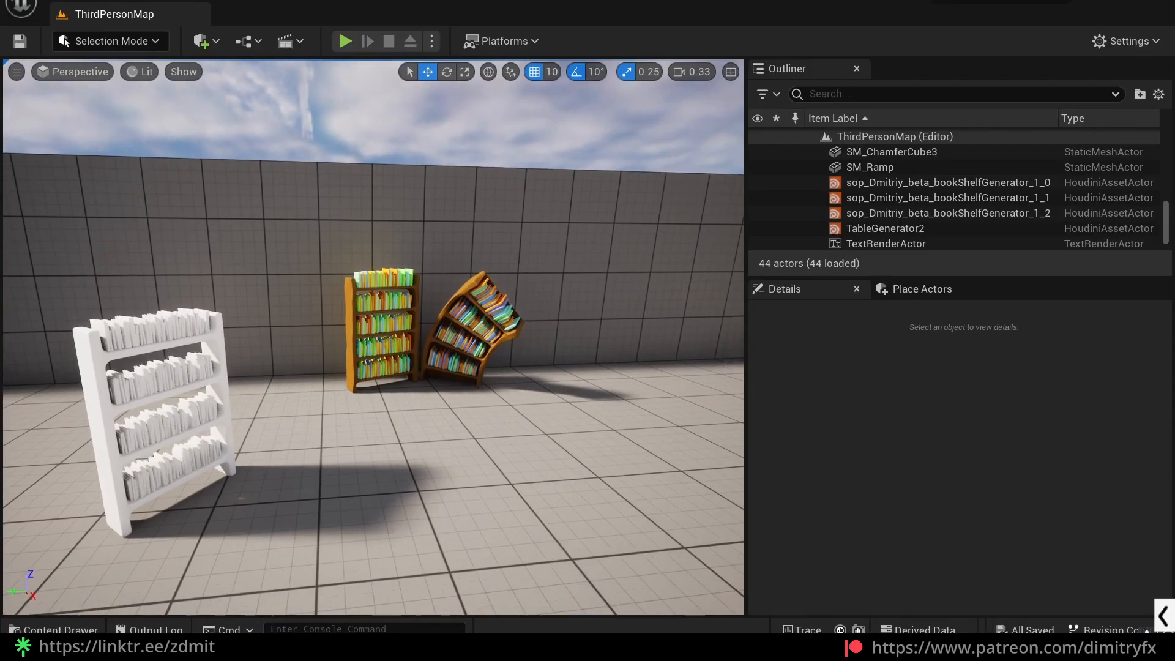
# Step: Examine the project's book1 to book5 instances, bookMaterial, bookShelfMaterial and its instance, and the bookshelf generator asset in the Content folder
pyautogui.hotkey('ctrl', 'space')
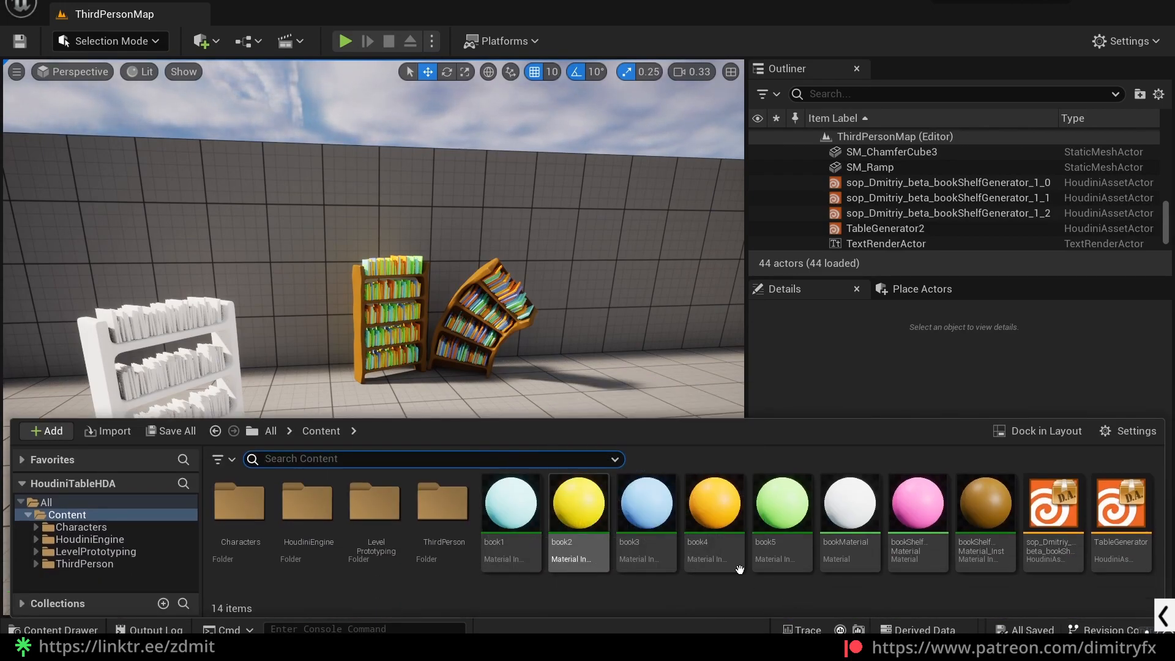
pyautogui.click(511, 539)
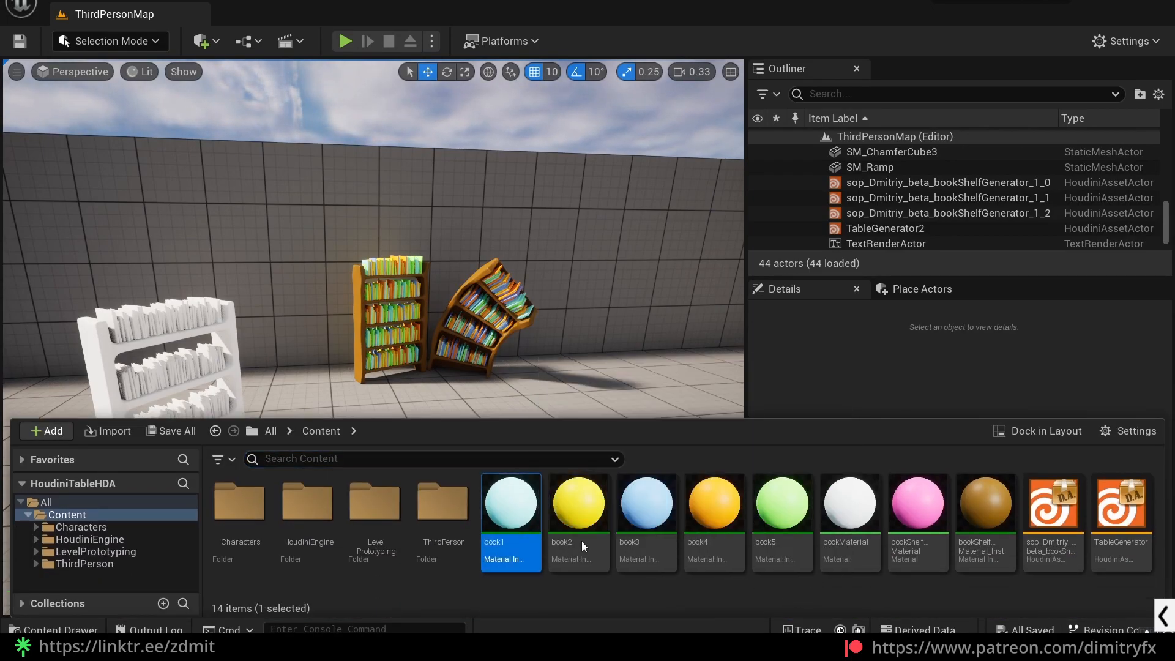
pyautogui.keyDown('shift'); pyautogui.click(786, 551); pyautogui.keyUp('shift')
pyautogui.click(837, 551)
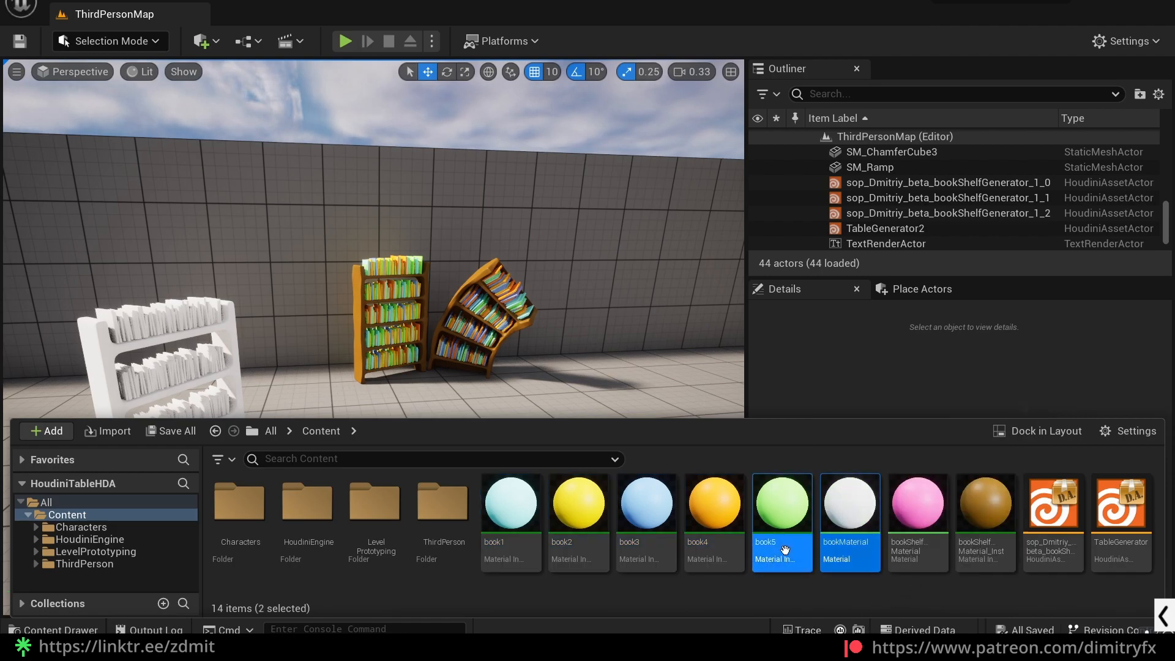
pyautogui.click(917, 551)
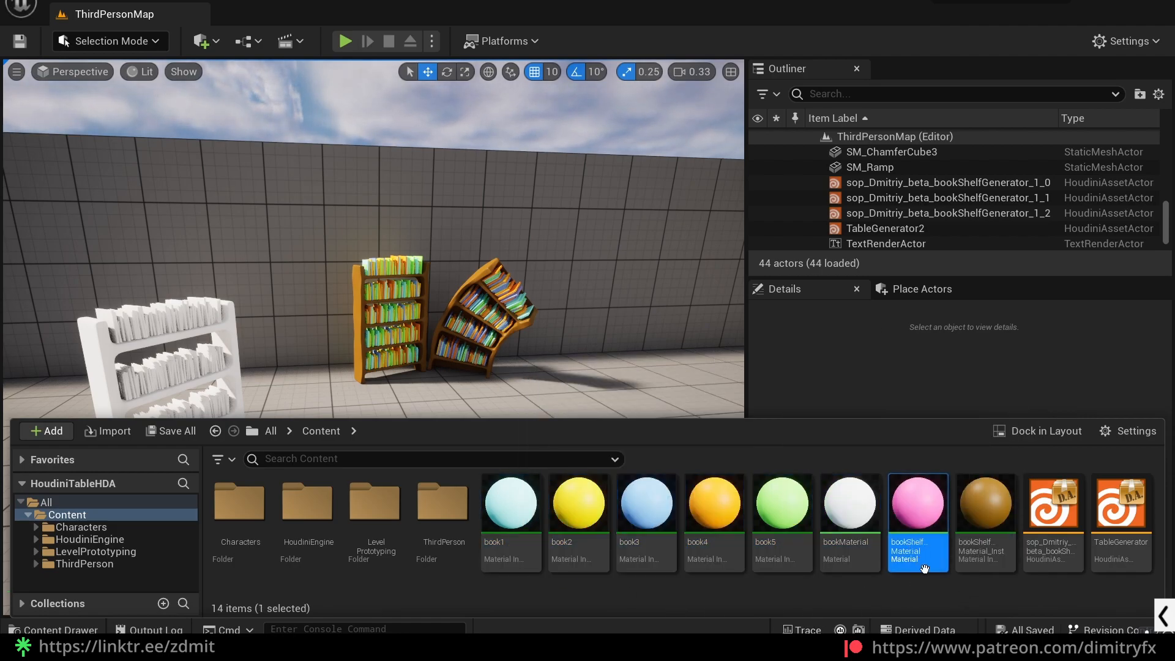
pyautogui.click(986, 554)
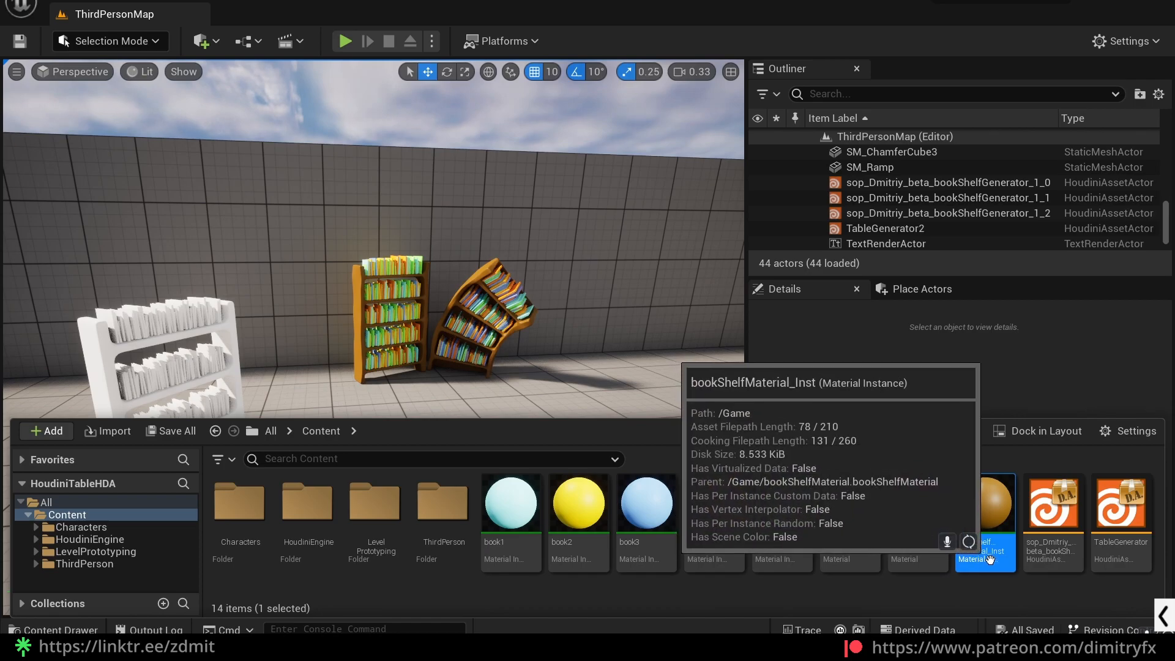
pyautogui.click(1063, 559)
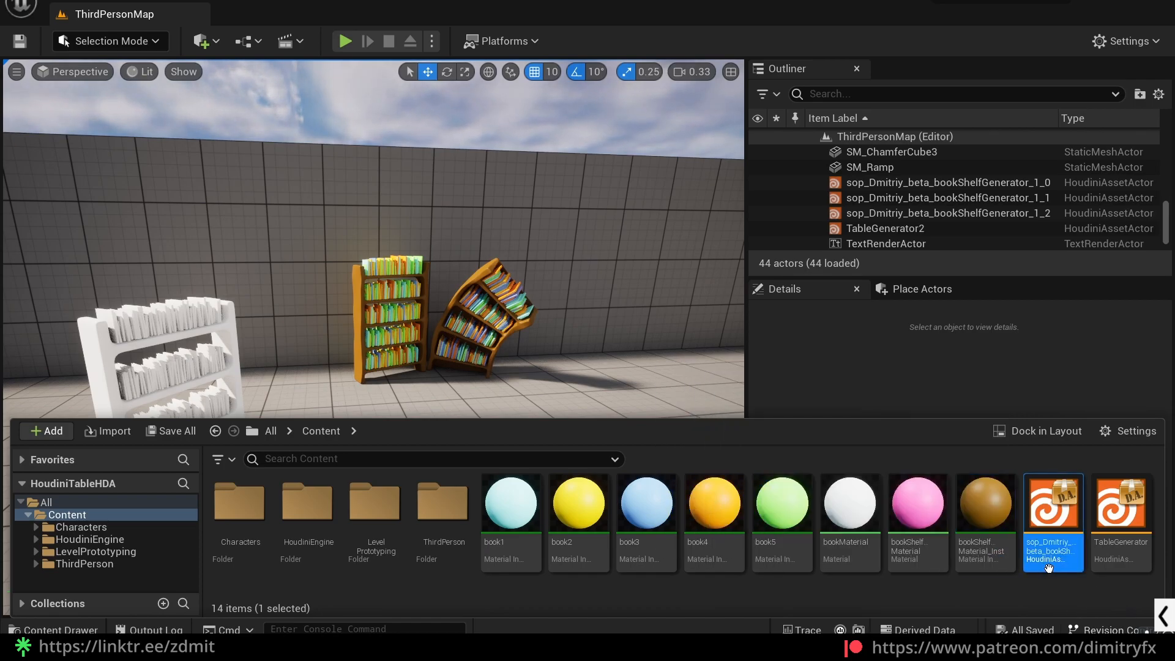
# Step: Select the white bookshelf and assign the book1 material instance to Book Material 3 in its Unreal Materials (step 7) parameters
pyautogui.moveTo(526, 330); pyautogui.dragTo(505, 350, button='right')
pyautogui.click(220, 399)
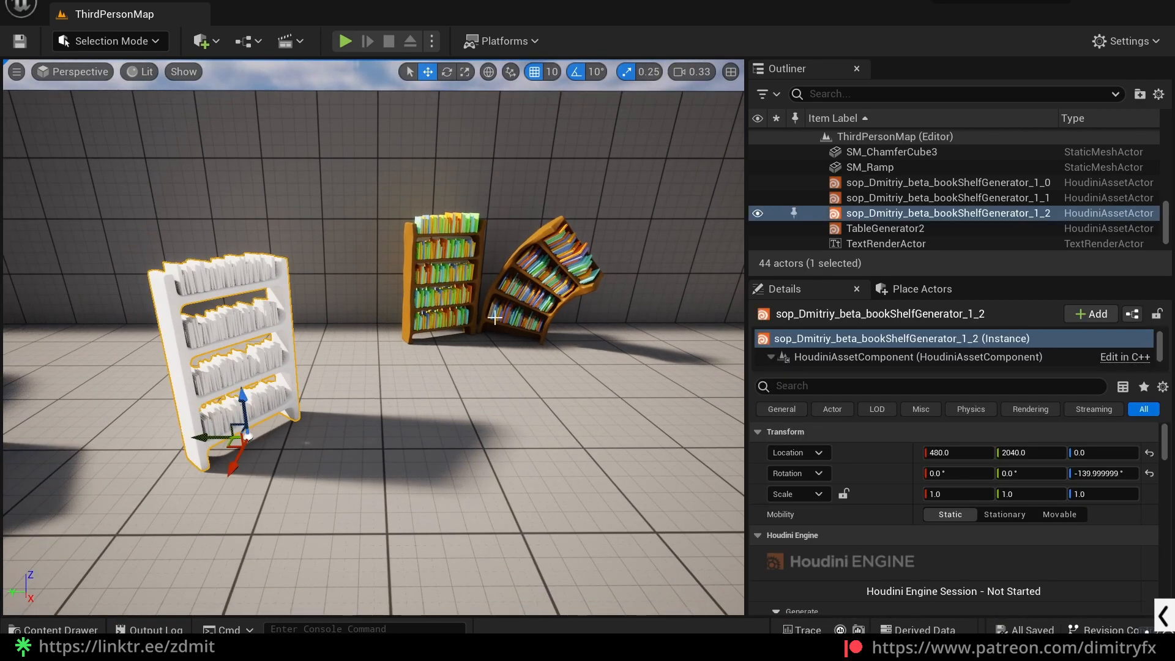
pyautogui.click(556, 297)
pyautogui.hotkey('ctrl', 'space')
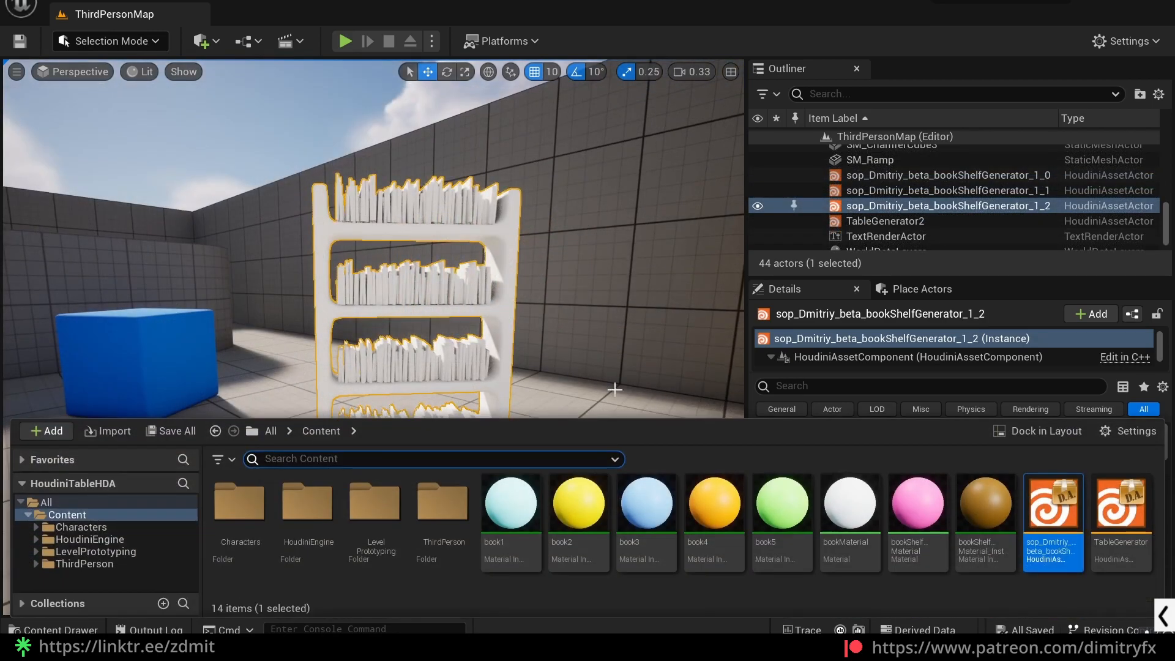
pyautogui.hotkey('ctrl', 'space')
pyautogui.scroll(-15, 908, 502)
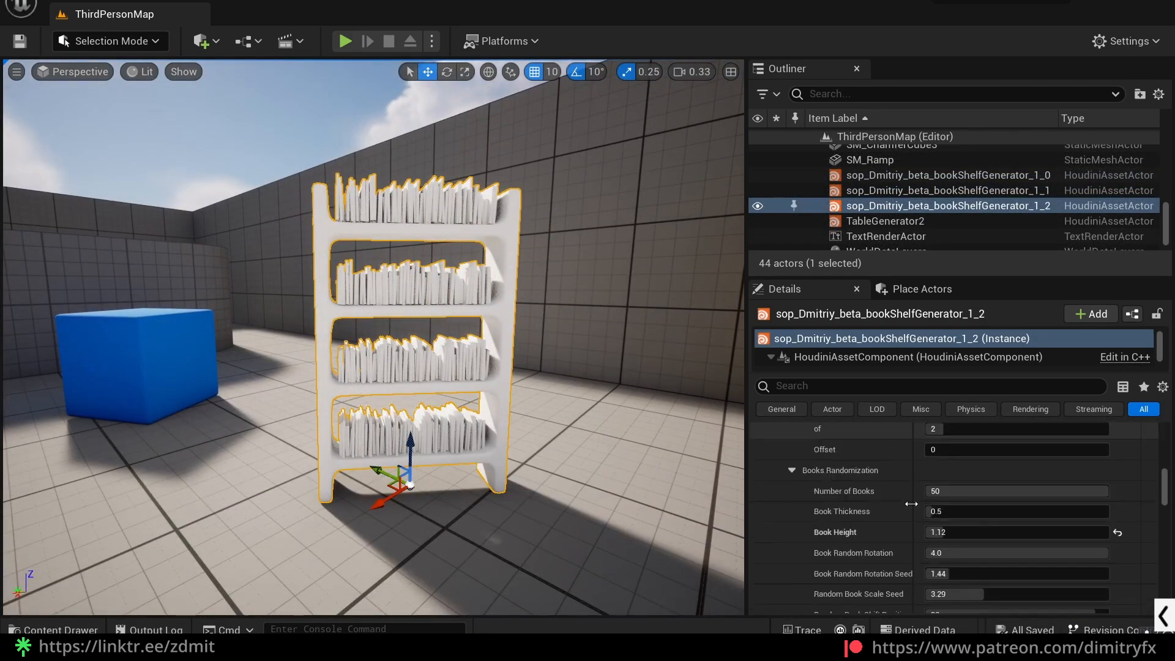
pyautogui.scroll(-8, 911, 503)
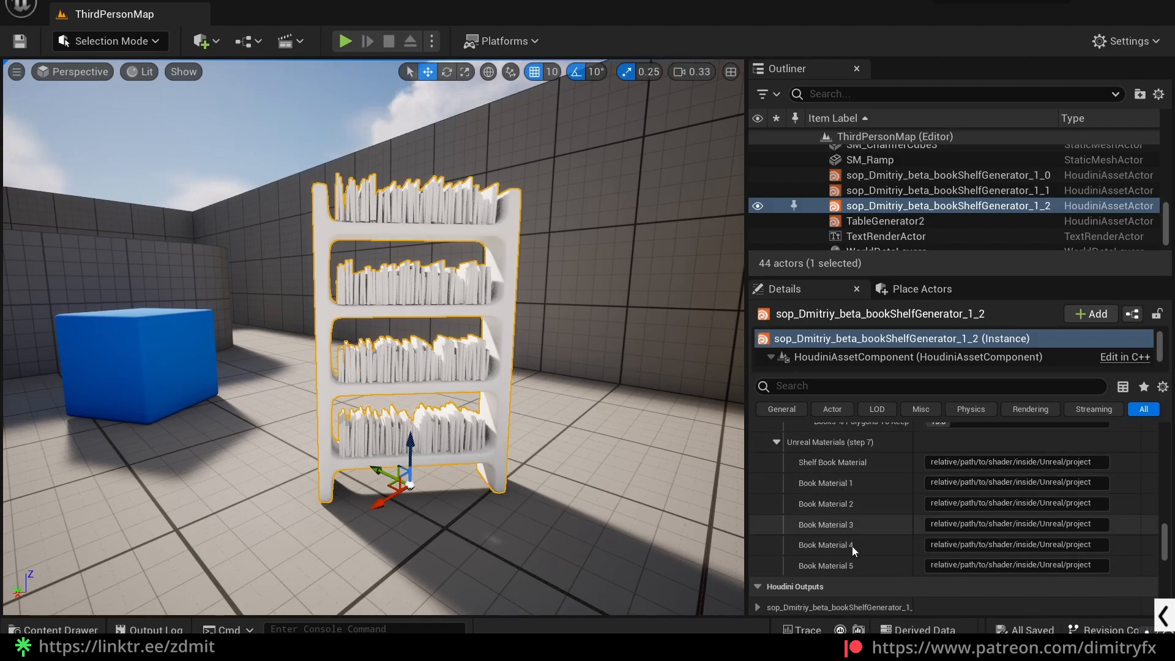
pyautogui.scroll(-1, 879, 493)
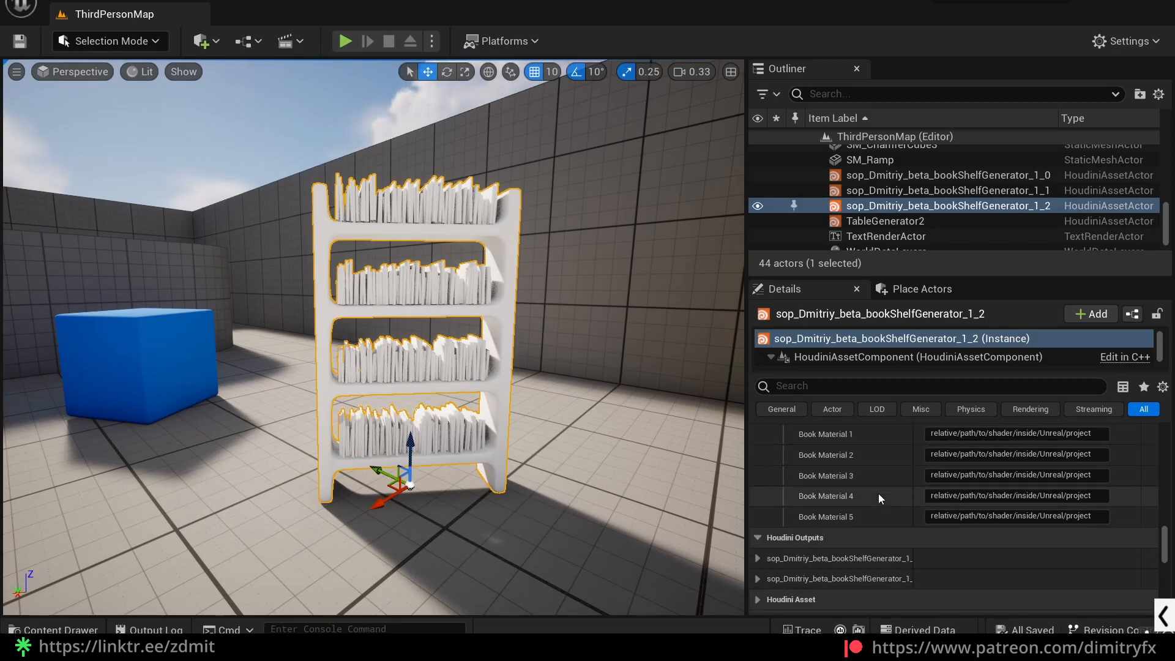
pyautogui.hotkey('ctrl', 'space')
pyautogui.moveTo(864, 418); pyautogui.dragTo(861, 521)
pyautogui.moveTo(551, 570); pyautogui.dragTo(968, 474)
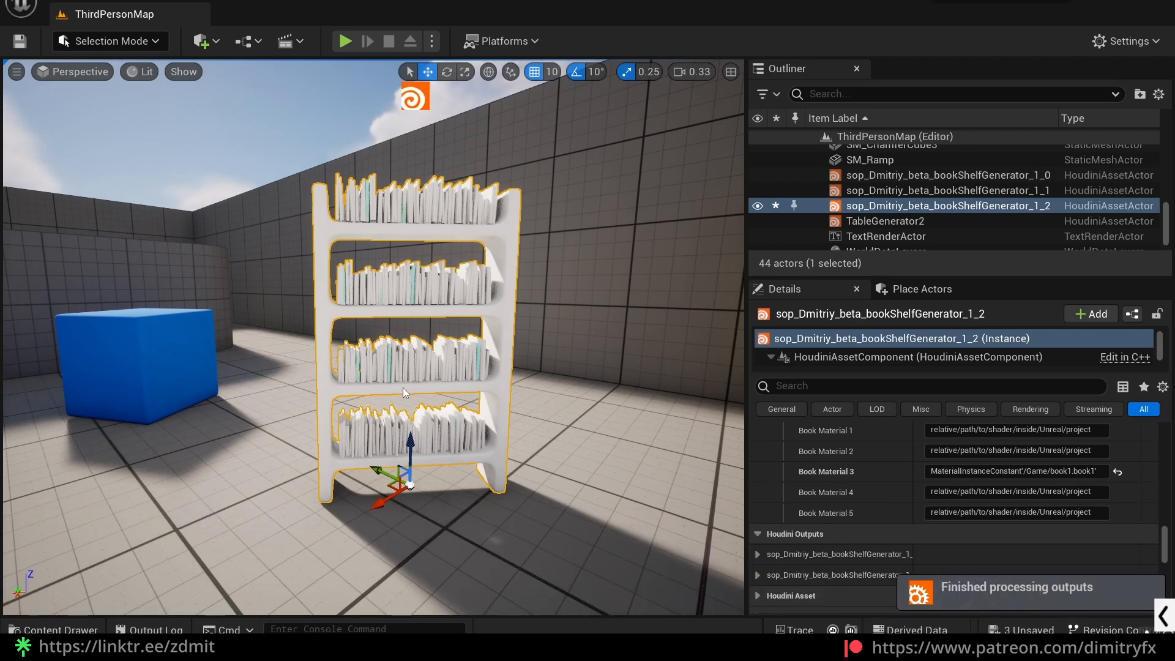
# Step: Assign the book4 material instance to Book Material 2 and book5 to Book Material 4 on the selected bookshelf
pyautogui.press('w')
pyautogui.moveTo(454, 417); pyautogui.dragTo(392, 388, button='right')
pyautogui.press('s')
pyautogui.press('w')
pyautogui.press('s')
pyautogui.moveTo(482, 390); pyautogui.dragTo(450, 390, button='right')
pyautogui.hotkey('ctrl', 'space')
pyautogui.moveTo(746, 583); pyautogui.dragTo(1019, 451)
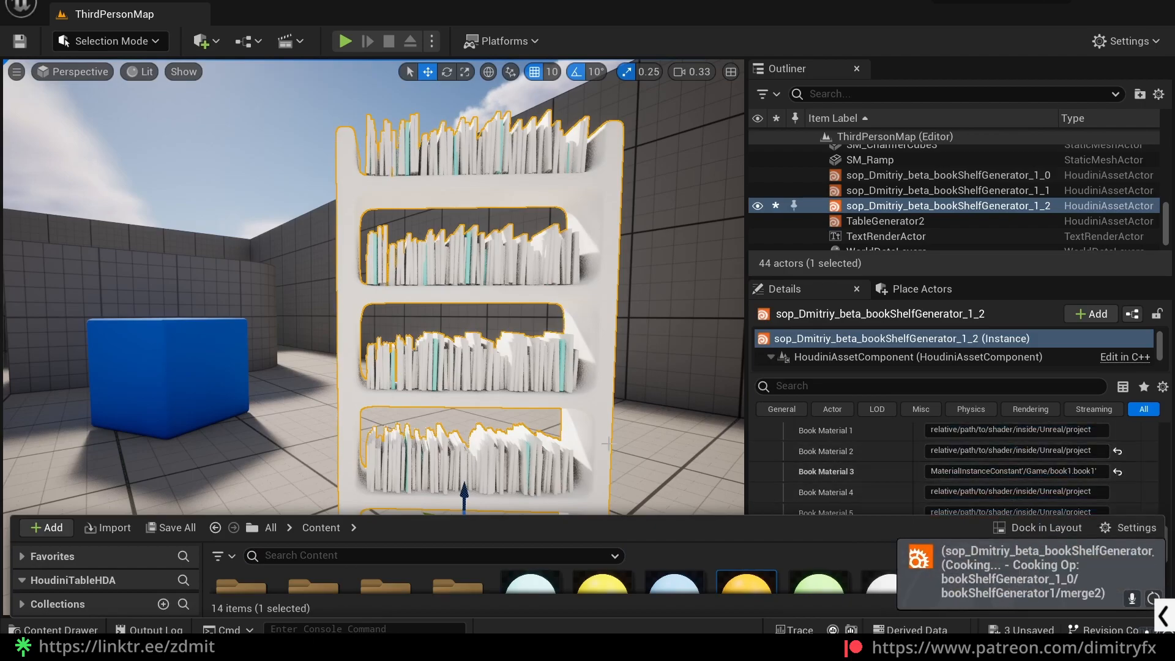
pyautogui.moveTo(820, 582); pyautogui.dragTo(1044, 492)
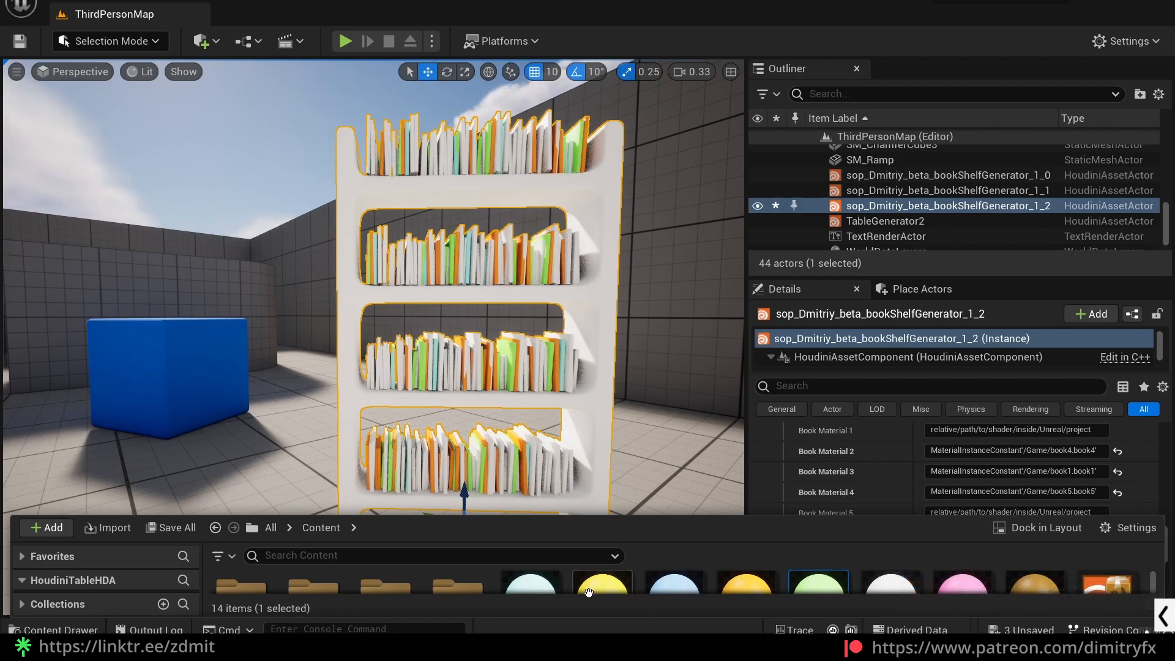
# Step: Assign the book2 material instance to Book Material 1 and bookShelfMaterial_Inst to Shelf Book Material
pyautogui.scroll(1, 950, 482)
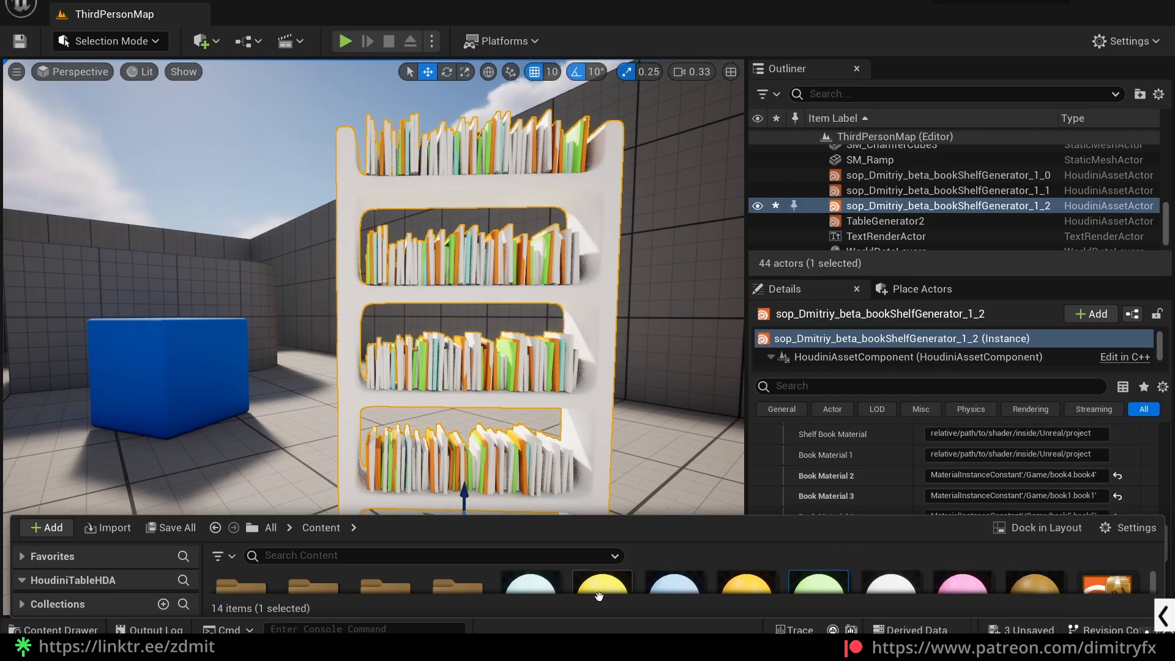
pyautogui.moveTo(611, 593); pyautogui.dragTo(954, 435)
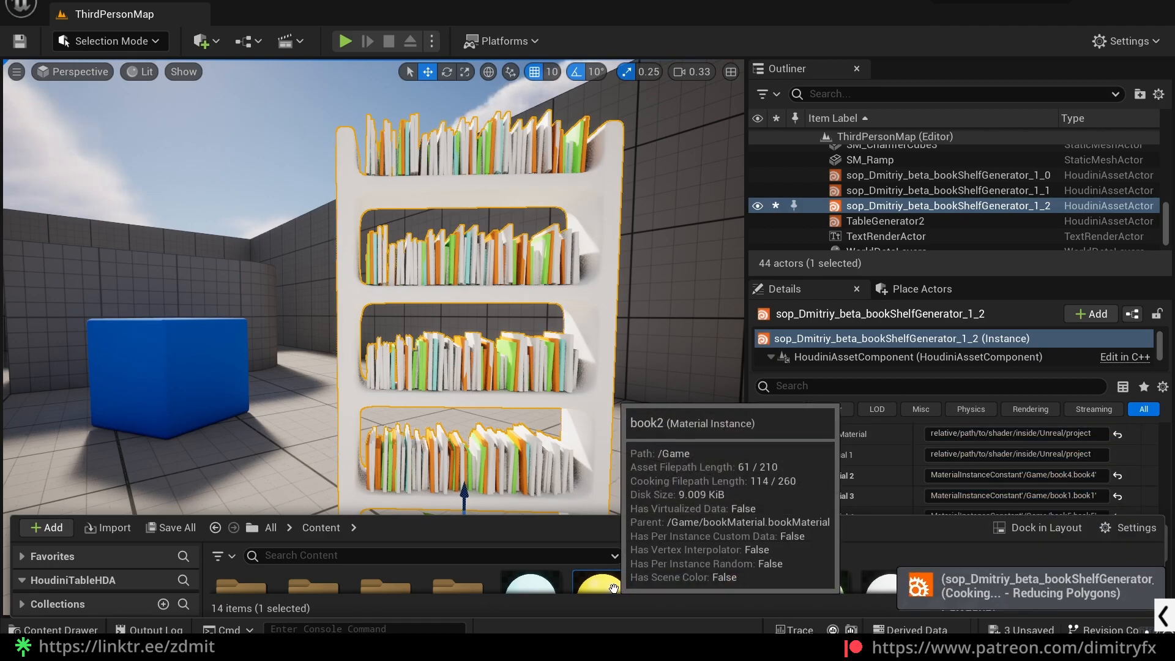
pyautogui.moveTo(613, 589); pyautogui.dragTo(881, 478)
pyautogui.moveTo(954, 454); pyautogui.dragTo(953, 456)
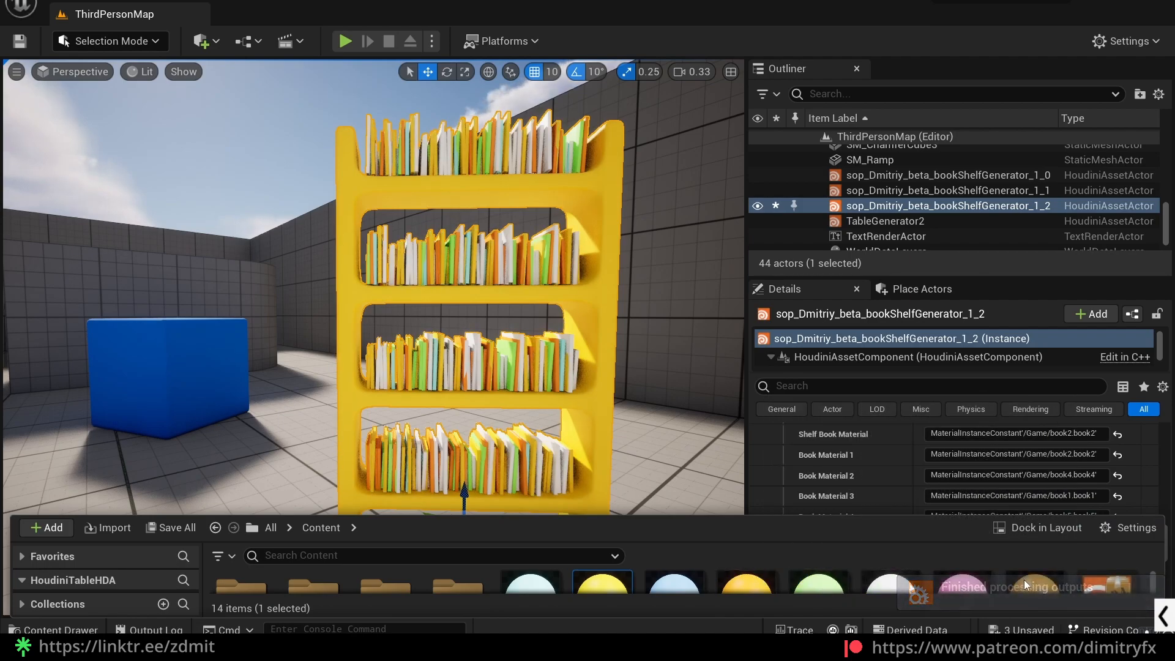
pyautogui.moveTo(1033, 583); pyautogui.dragTo(1075, 433)
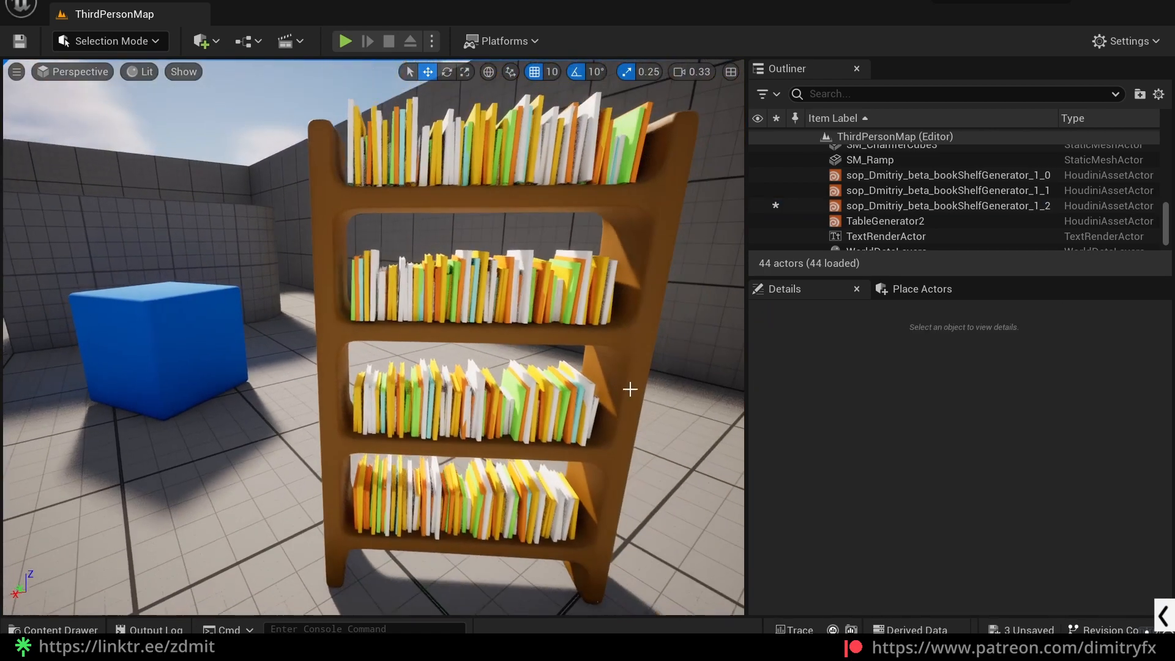
# Step: Select the textured brown bookshelf and enable its shelf back plank in Global Settings (step 1)
pyautogui.click(630, 388)
pyautogui.scroll(10, 953, 519)
pyautogui.scroll(15, 950, 507)
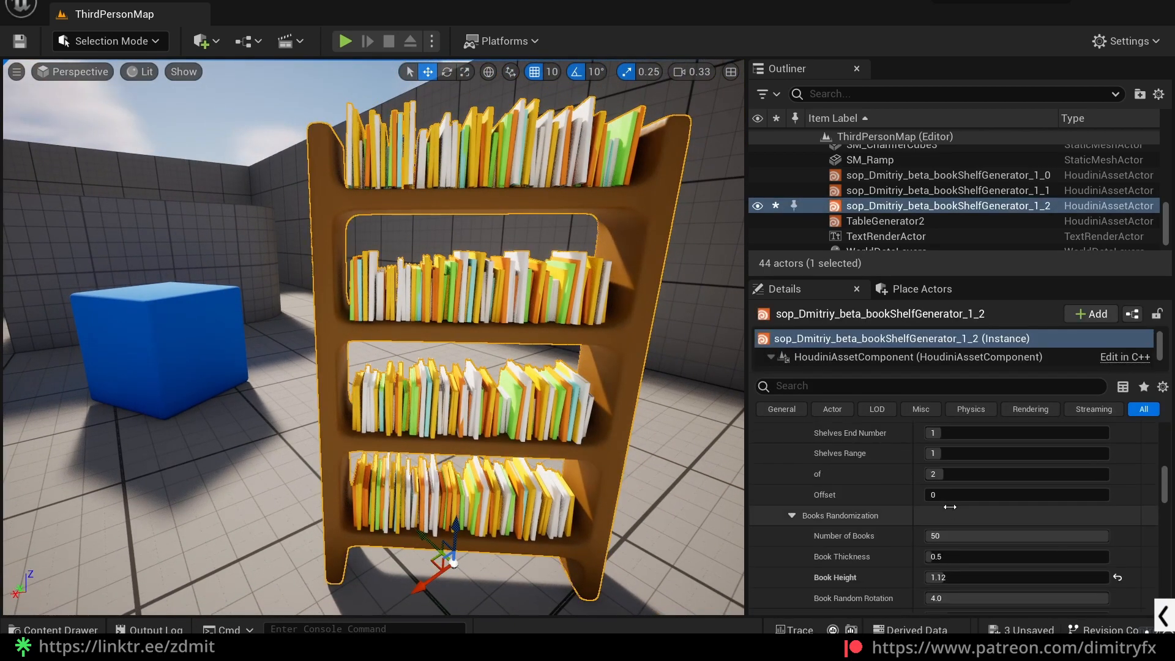
pyautogui.click(973, 515)
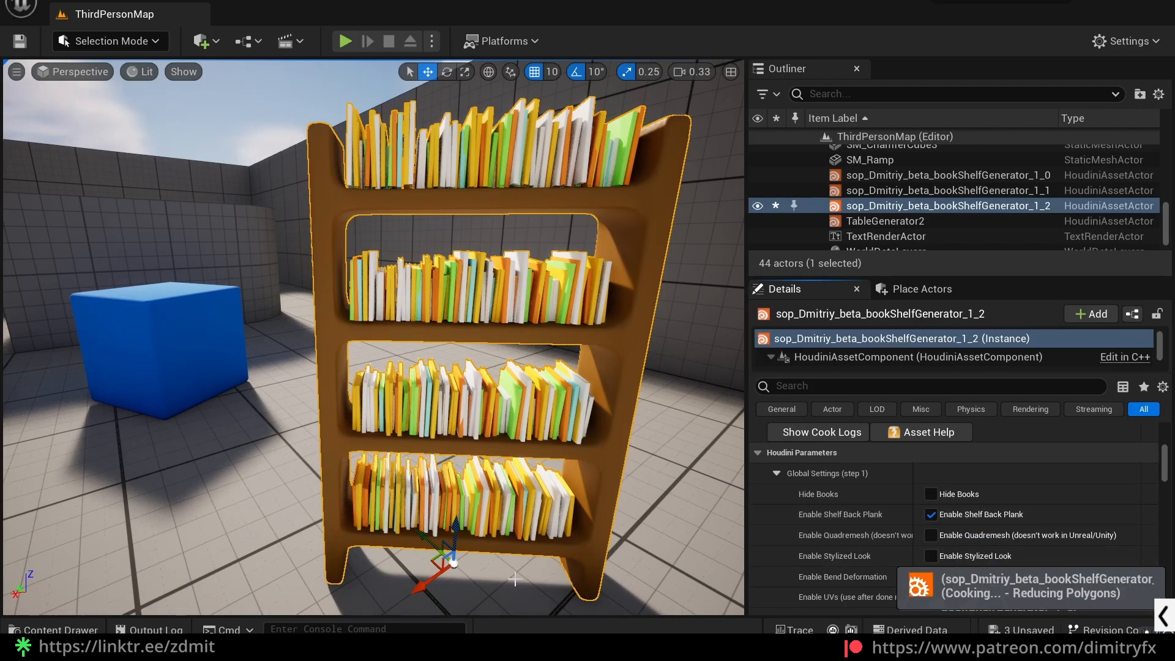
pyautogui.moveTo(578, 455)
pyautogui.keyDown('alt'); pyautogui.mouseDown()
pyautogui.moveTo(948, 443)
pyautogui.moveTo(600, 453)
pyautogui.moveTo(578, 465)
pyautogui.mouseUp(); pyautogui.keyUp('alt')
pyautogui.scroll(-3, 578, 466)
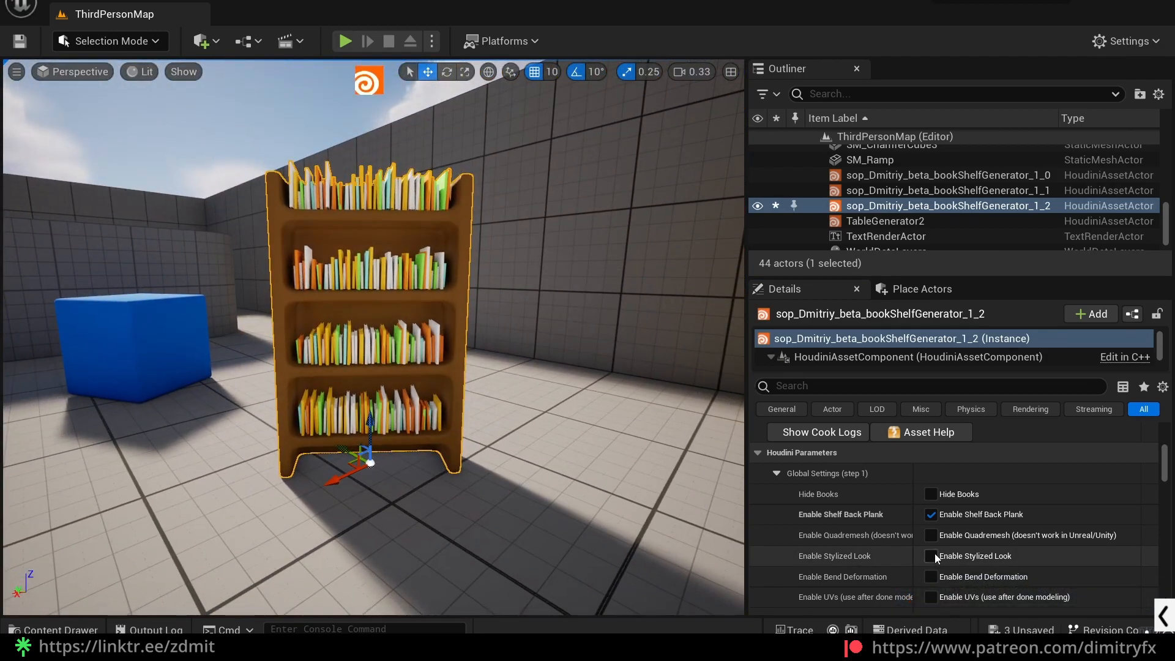
# Step: Enable the stylized look and bend deformation for the bookshelf in Global Settings (step 1)
pyautogui.click(932, 555)
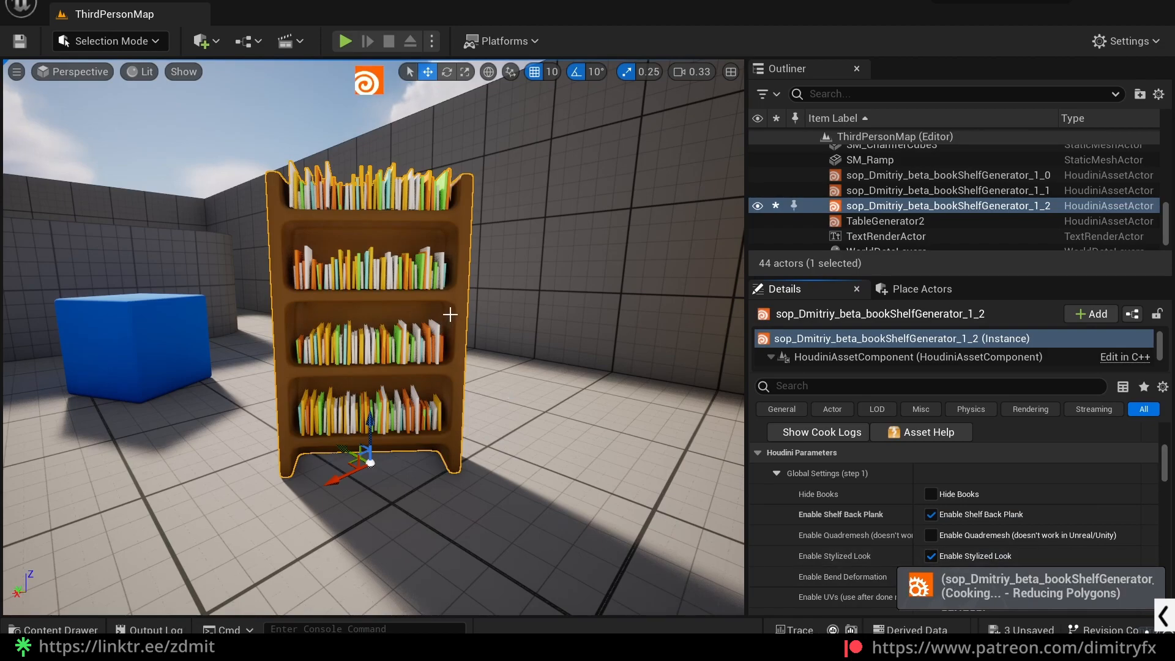
pyautogui.scroll(3, 449, 314)
pyautogui.keyDown('alt'); pyautogui.moveTo(450, 314); pyautogui.dragTo(397, 315); pyautogui.keyUp('alt')
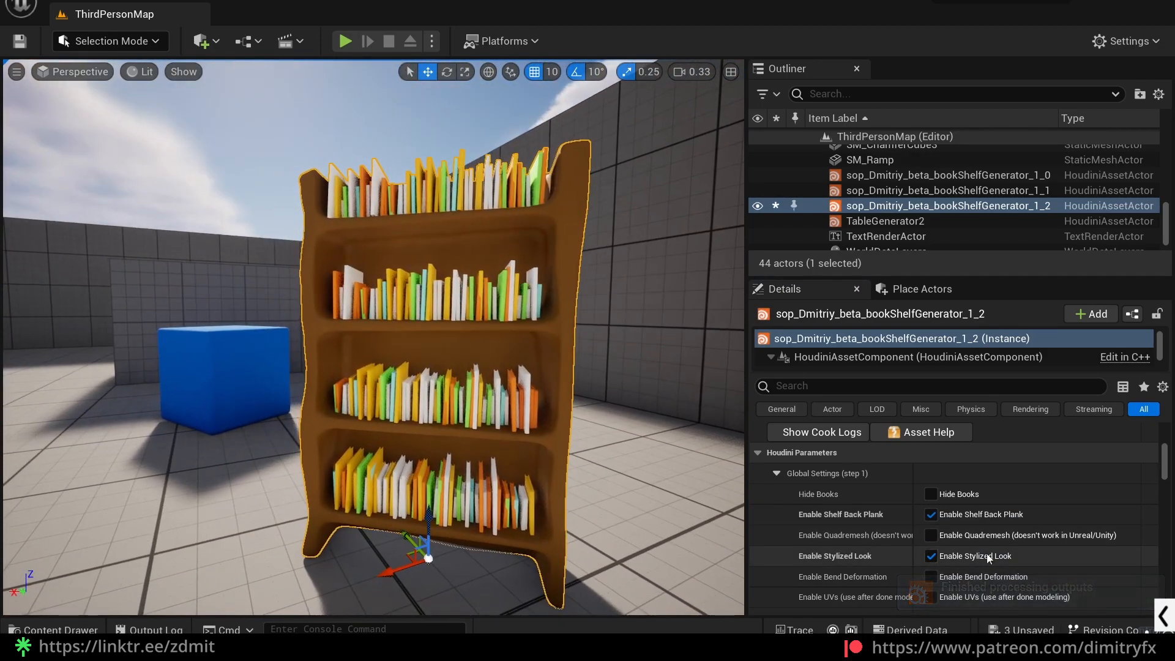
pyautogui.click(979, 578)
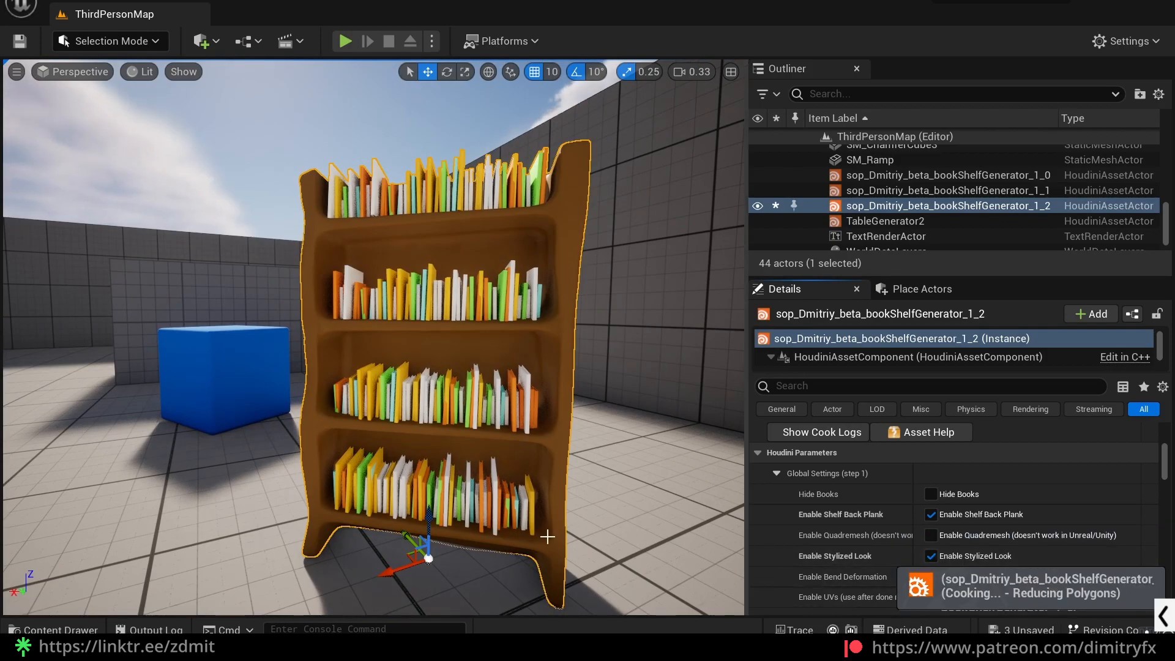
# Step: Set the bookshelf's Shelf Bending Up Vector to 0.0, 1.0, 0.0
pyautogui.scroll(-8, 883, 540)
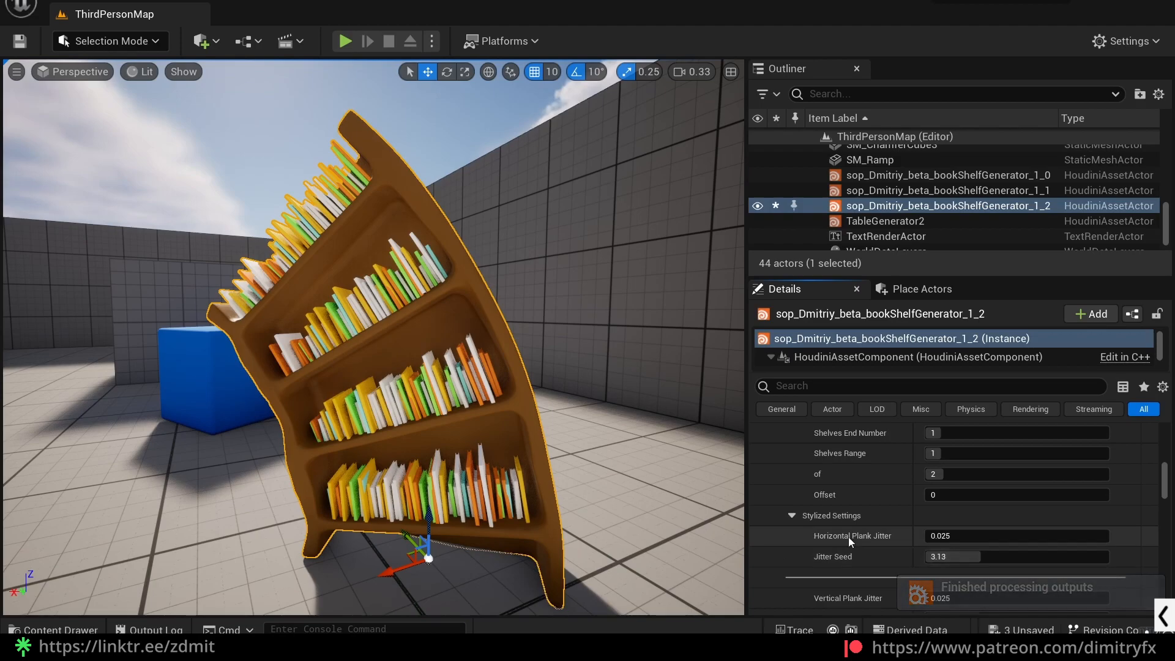
pyautogui.scroll(-6, 857, 541)
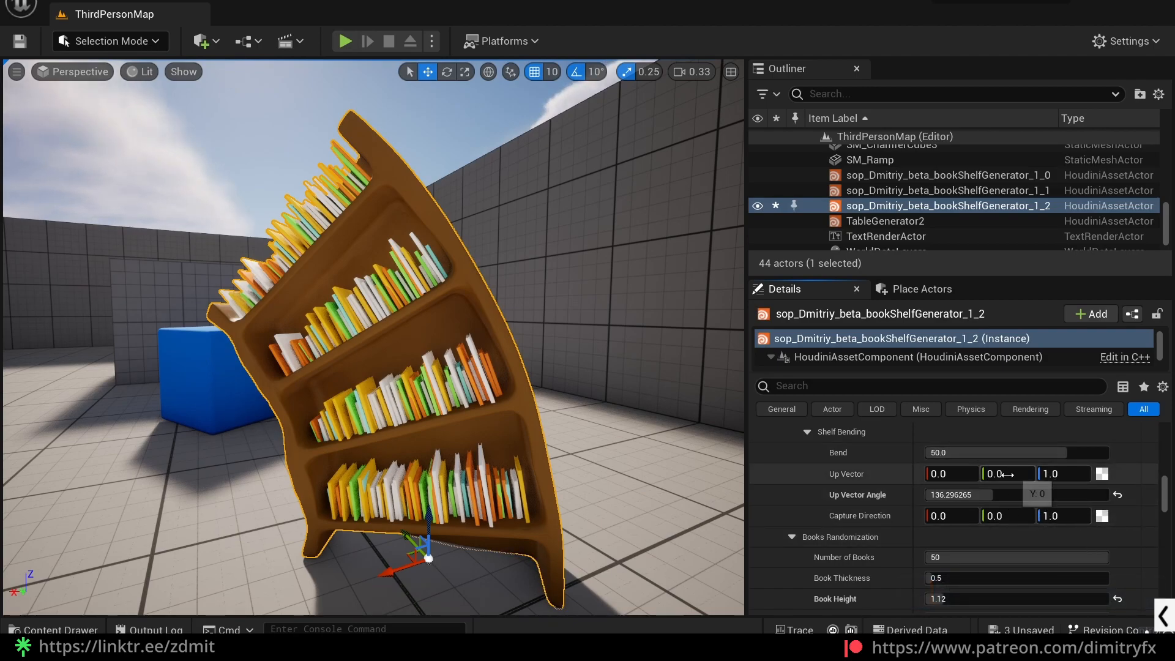
pyautogui.write('1')
pyautogui.press('Tab')
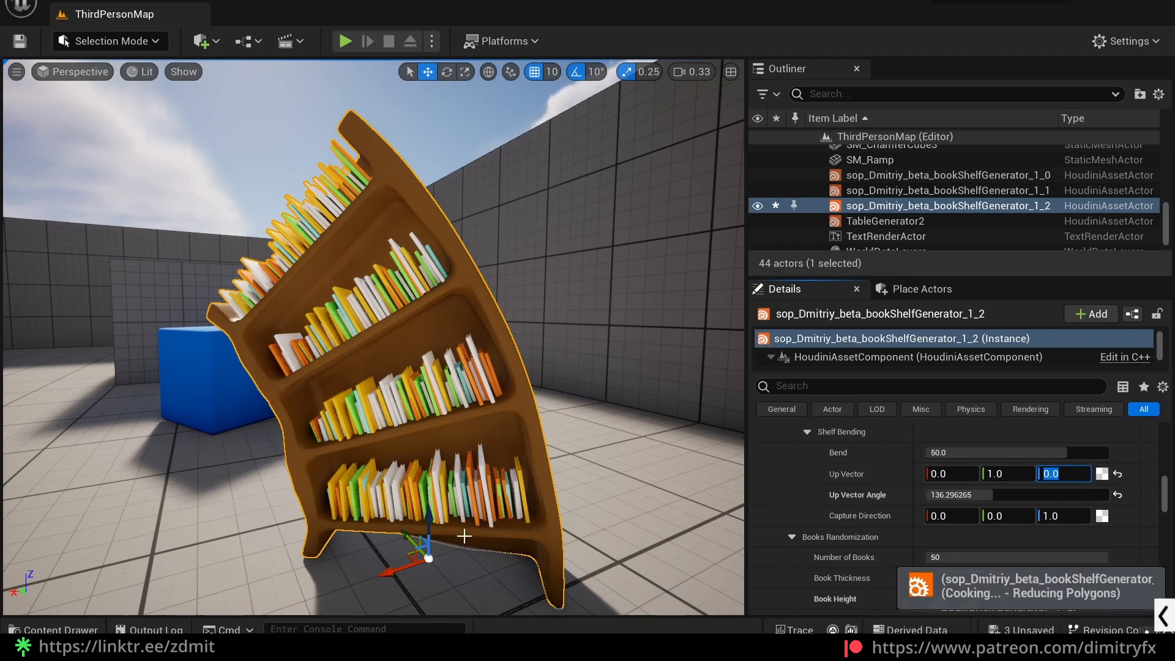
pyautogui.moveTo(464, 536); pyautogui.dragTo(485, 541, button='right')
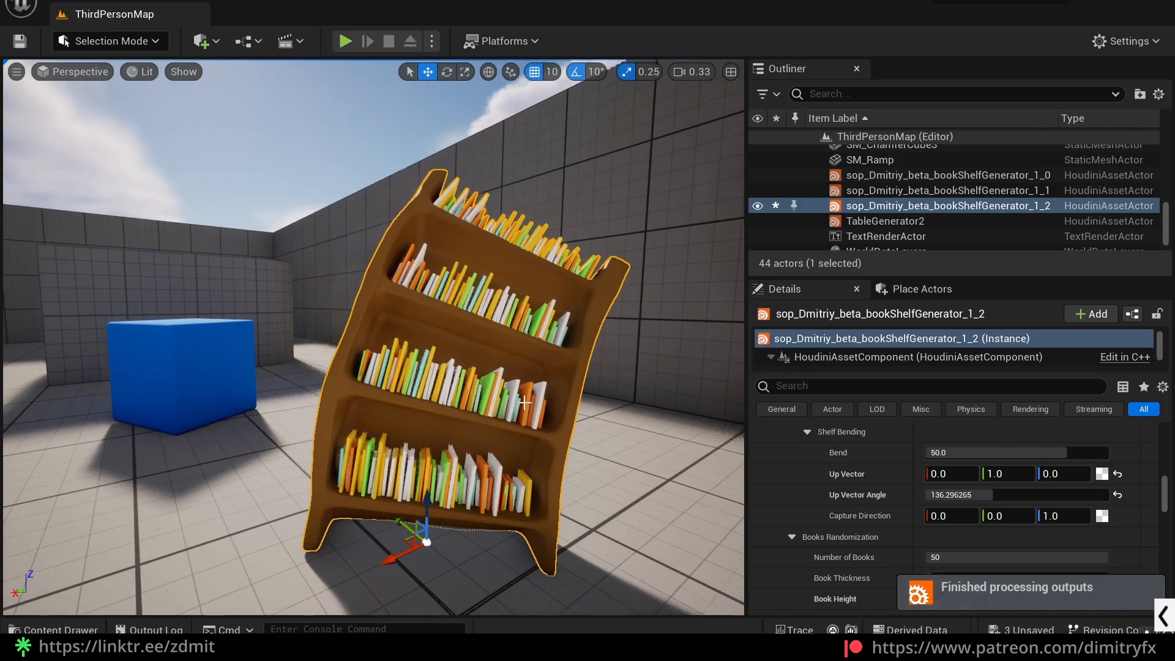
pyautogui.rightClick(526, 402)
pyautogui.moveTo(513, 404); pyautogui.dragTo(591, 404, button='right')
# Step: Change the Horizontal Plank Jitter's Jitter Seed to about 4.05 in the bookshelf's Stylized Settings
pyautogui.scroll(3, 890, 527)
pyautogui.scroll(2, 1082, 509)
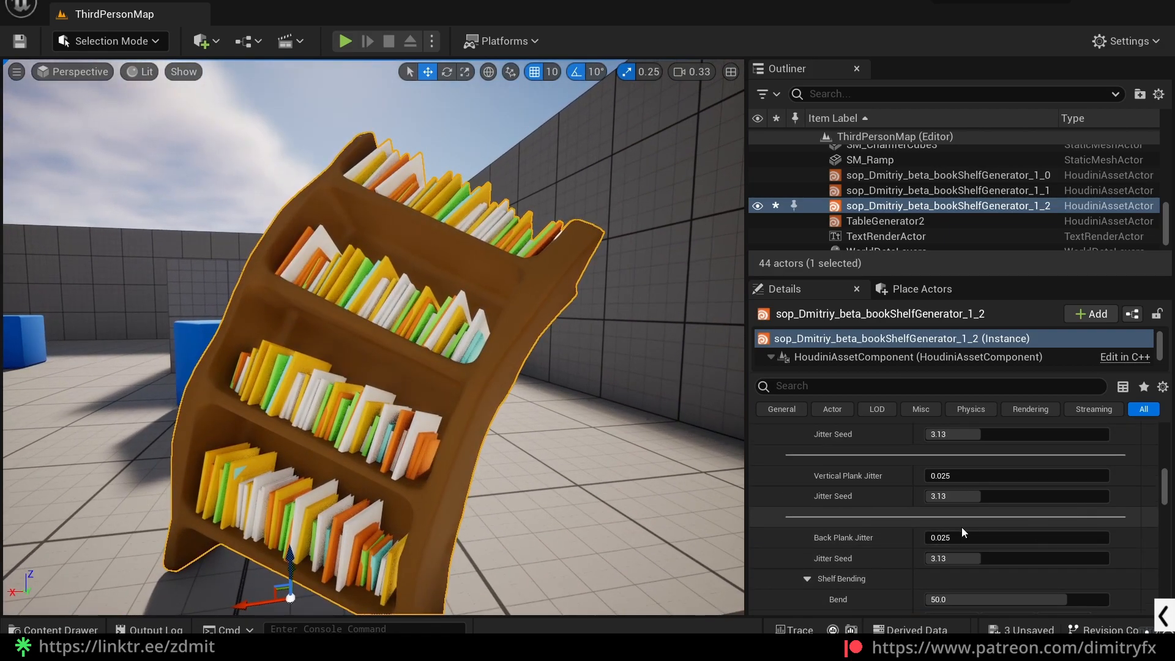
pyautogui.scroll(2, 962, 526)
pyautogui.moveTo(974, 483); pyautogui.dragTo(985, 492)
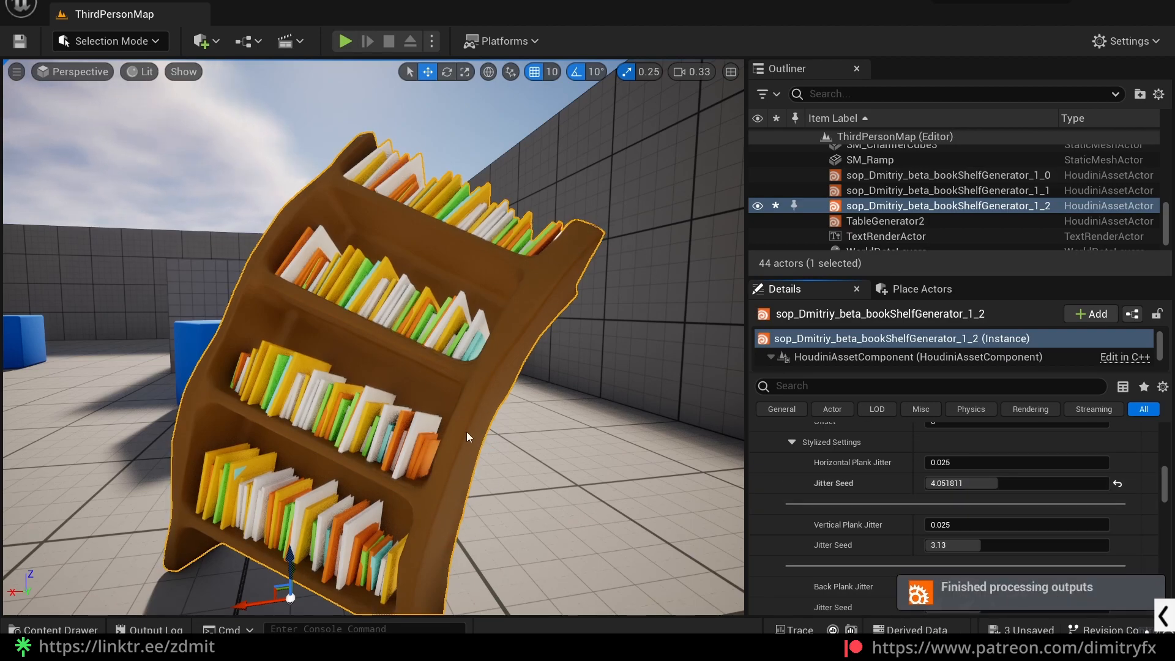
pyautogui.scroll(8, 922, 494)
pyautogui.scroll(-6, 923, 494)
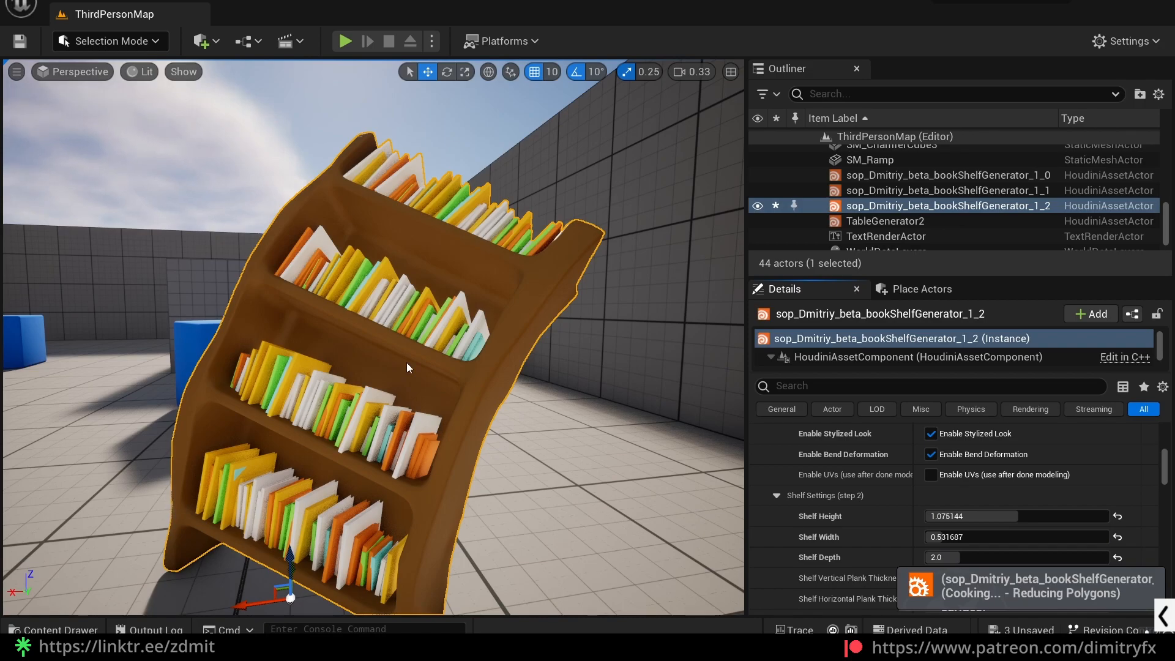
# Step: Play the level in the editor and run the character against the newly bent bookshelf to test its collision
pyautogui.hotkey('alt', 'p')
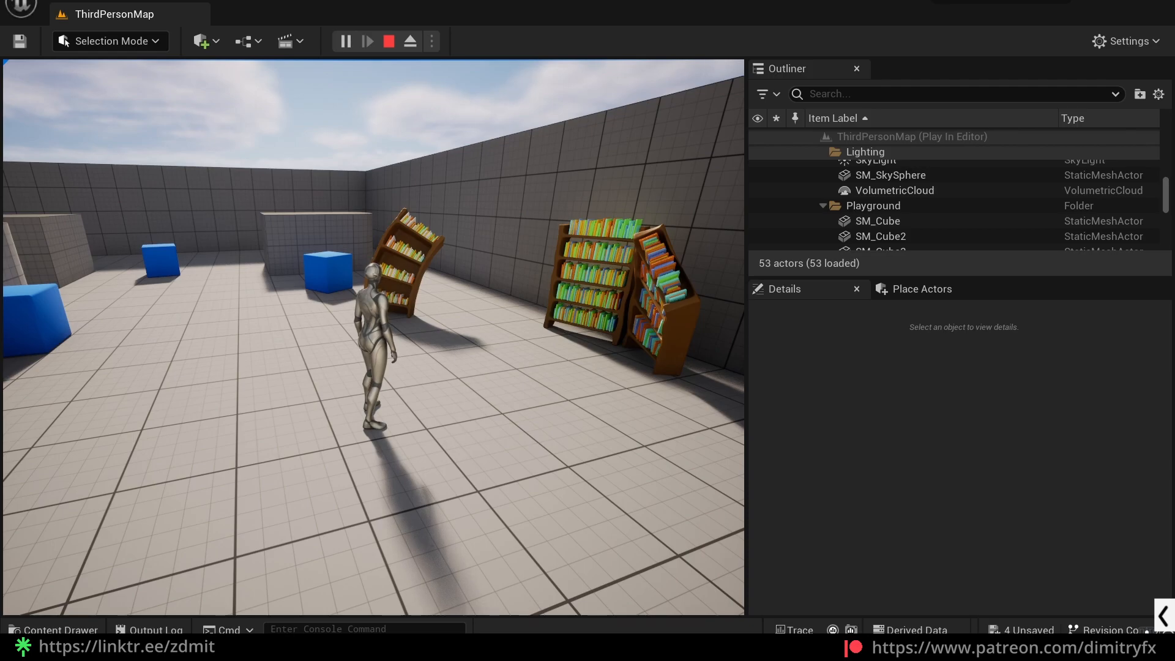
pyautogui.press('w')
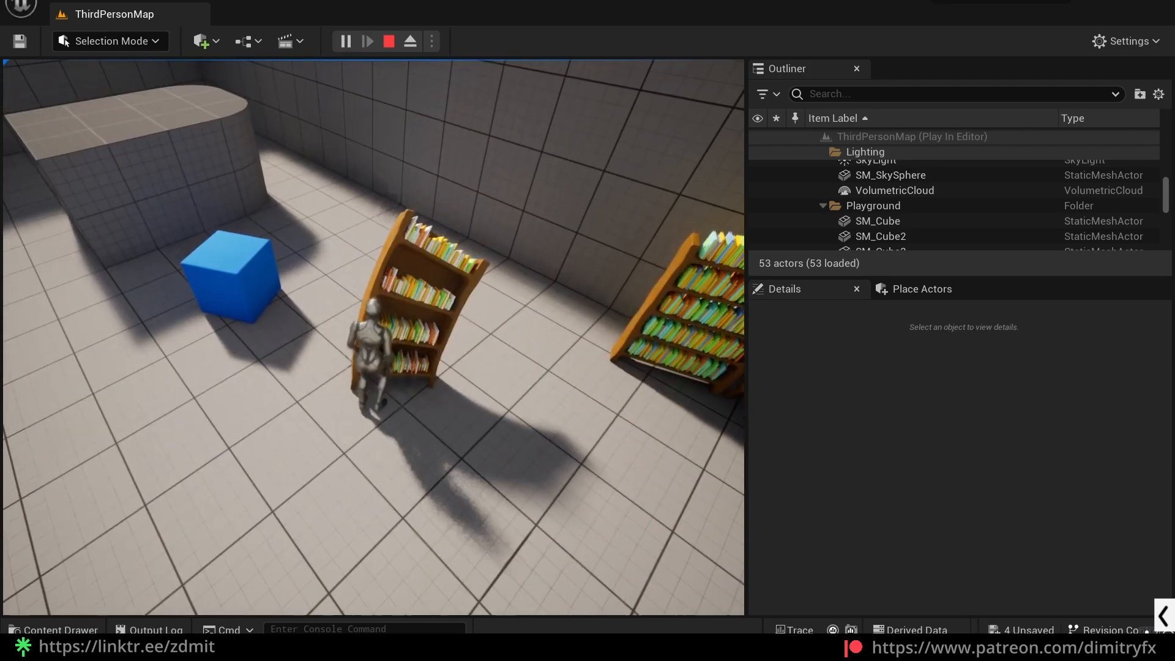
pyautogui.press('s')
pyautogui.press('w')
pyautogui.press('a')
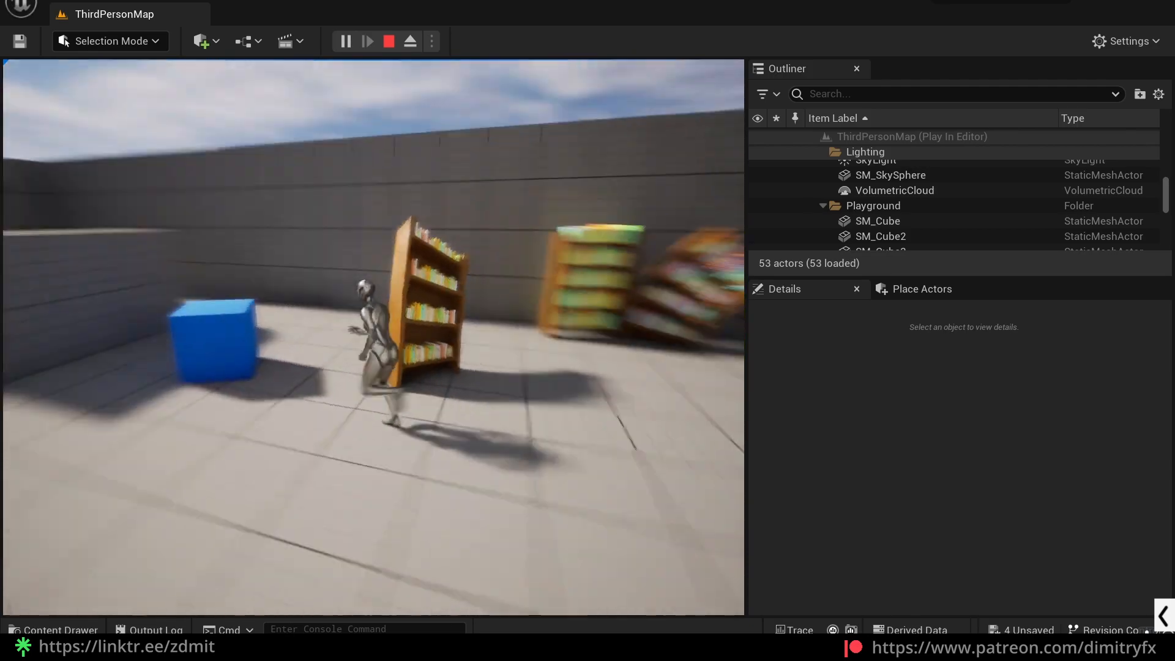
pyautogui.press('w')
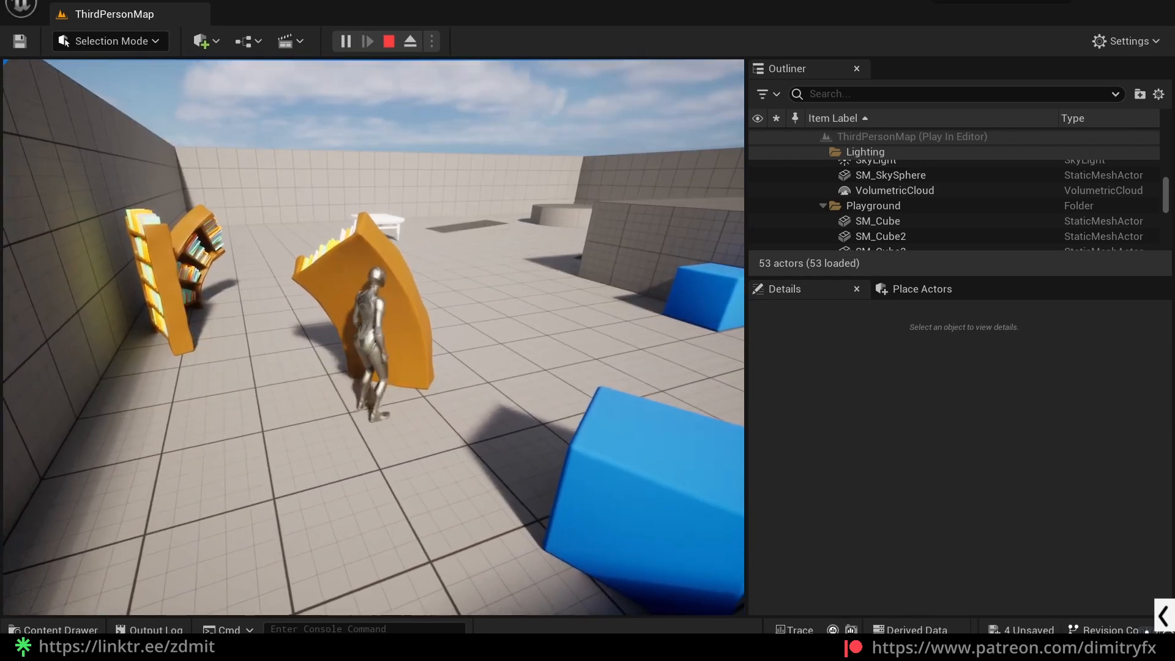
pyautogui.press('d')
# Step: Run the character up to the other two bookshelves by the wall to test their collision, and stop playing
pyautogui.press('w')
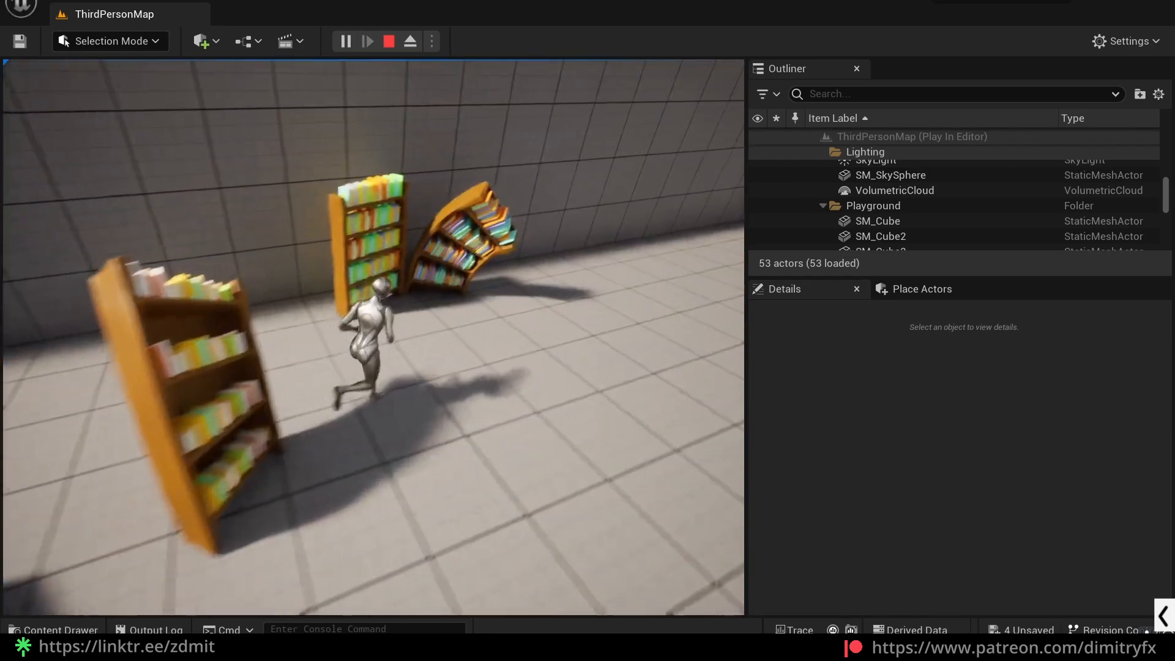
pyautogui.press('d')
pyautogui.press('s')
pyautogui.press('a')
pyautogui.press('d')
pyautogui.press('a')
pyautogui.press('w')
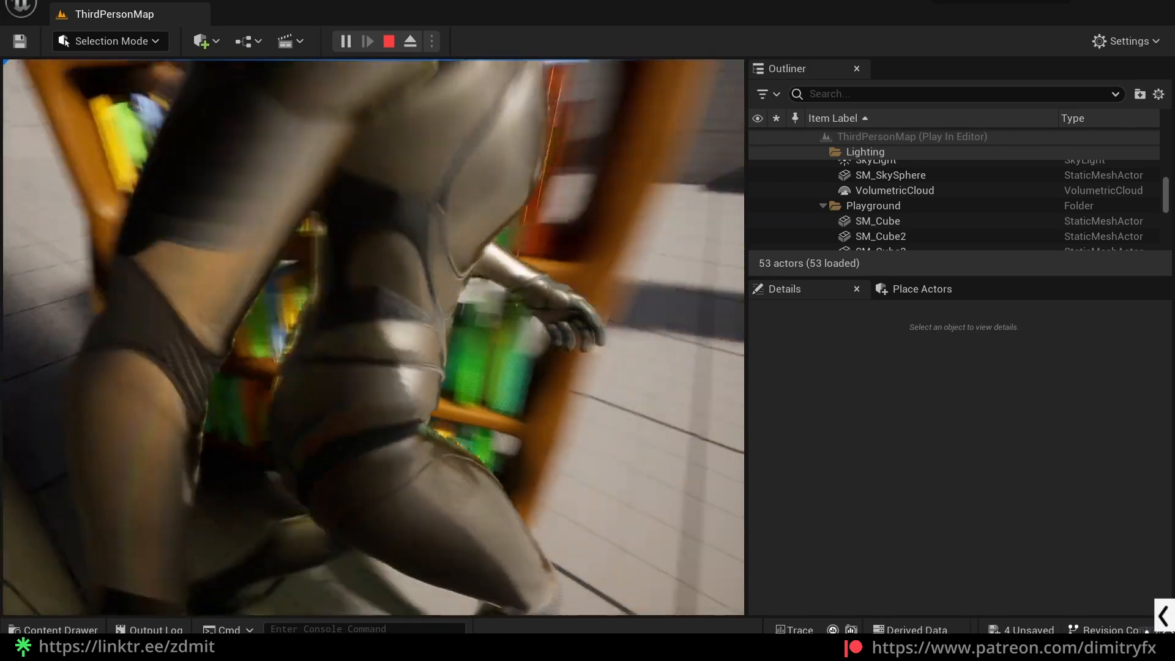
pyautogui.press('a')
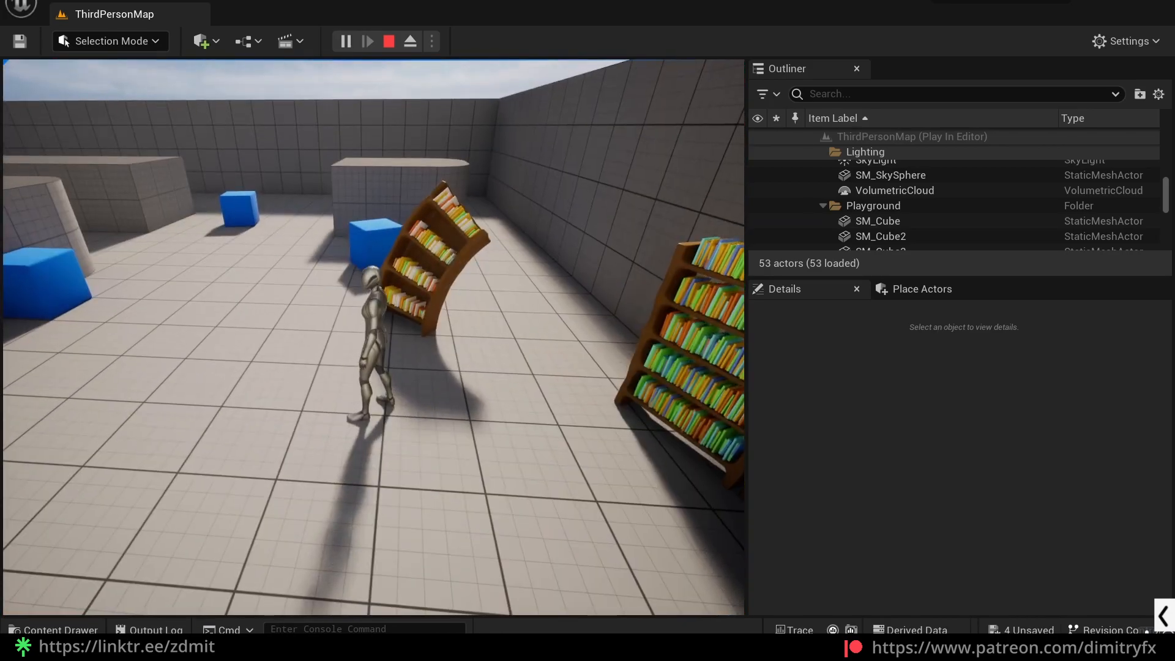
pyautogui.press('Escape')
# Step: Switch the viewport to the Visibility Collision view mode and examine the collision of the two bookshelves by the wall
pyautogui.moveTo(373, 342); pyautogui.dragTo(367, 282, button='right')
pyautogui.click(141, 72)
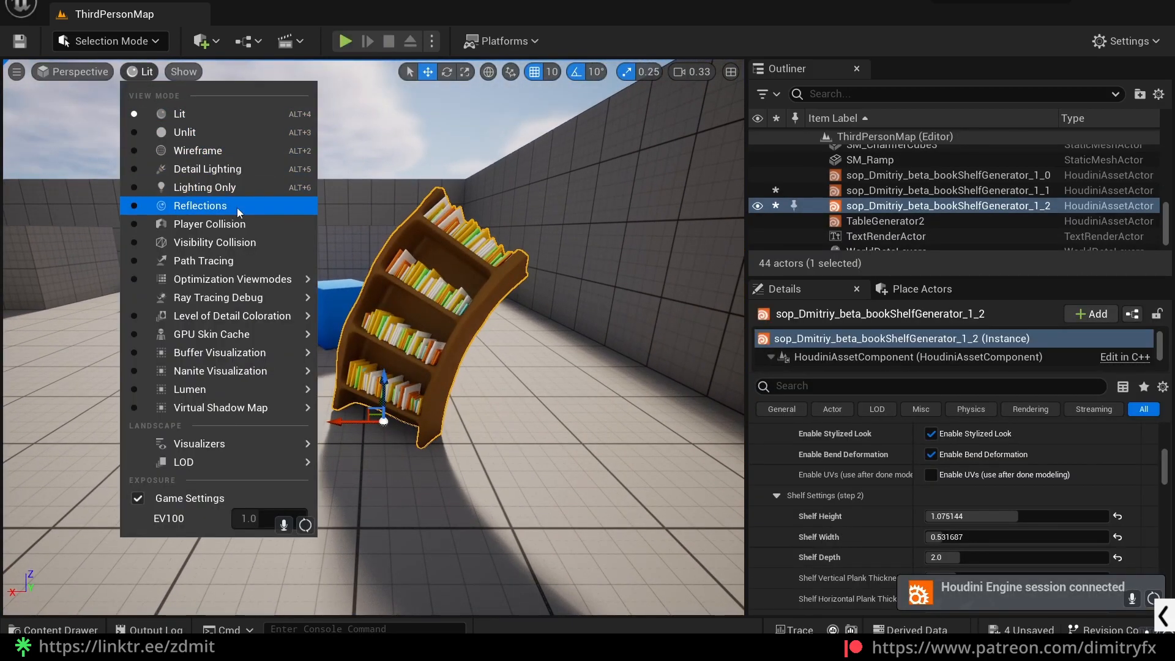
pyautogui.click(240, 242)
pyautogui.moveTo(473, 302); pyautogui.dragTo(588, 300, button='right')
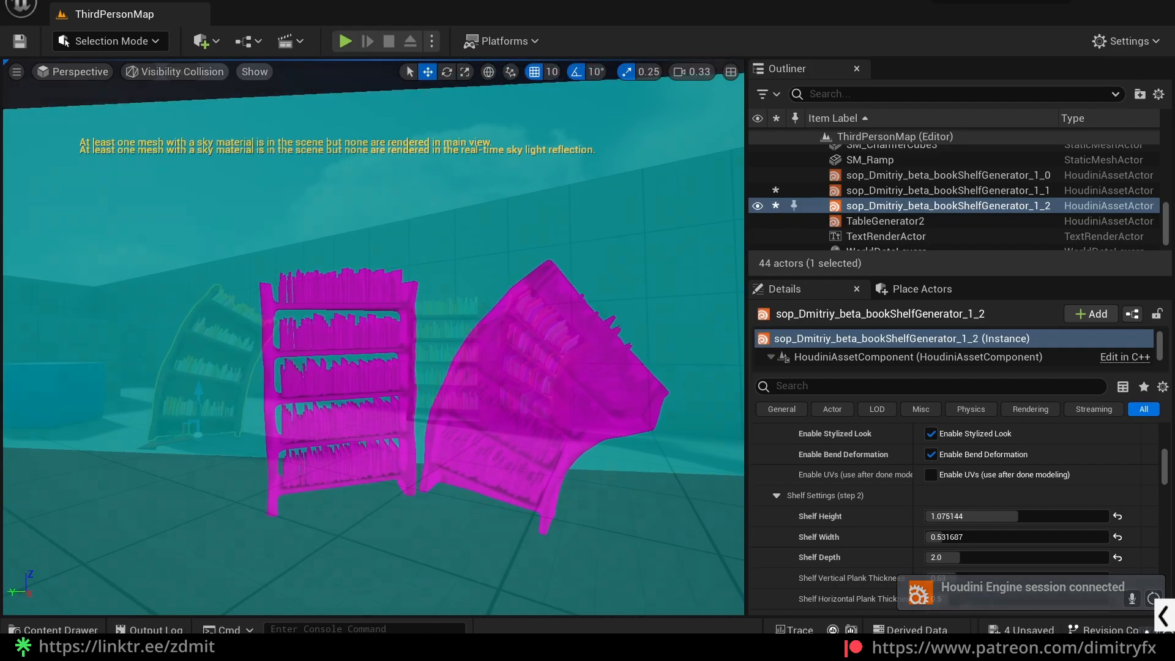